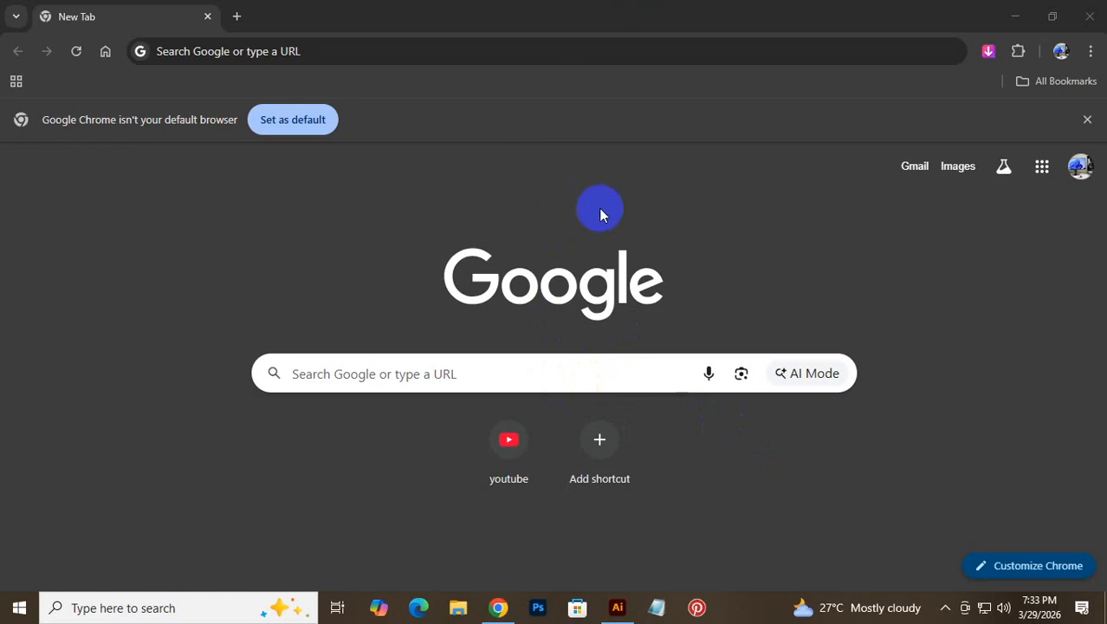
Step: Go to the graphicriver.net website
click(386, 45)
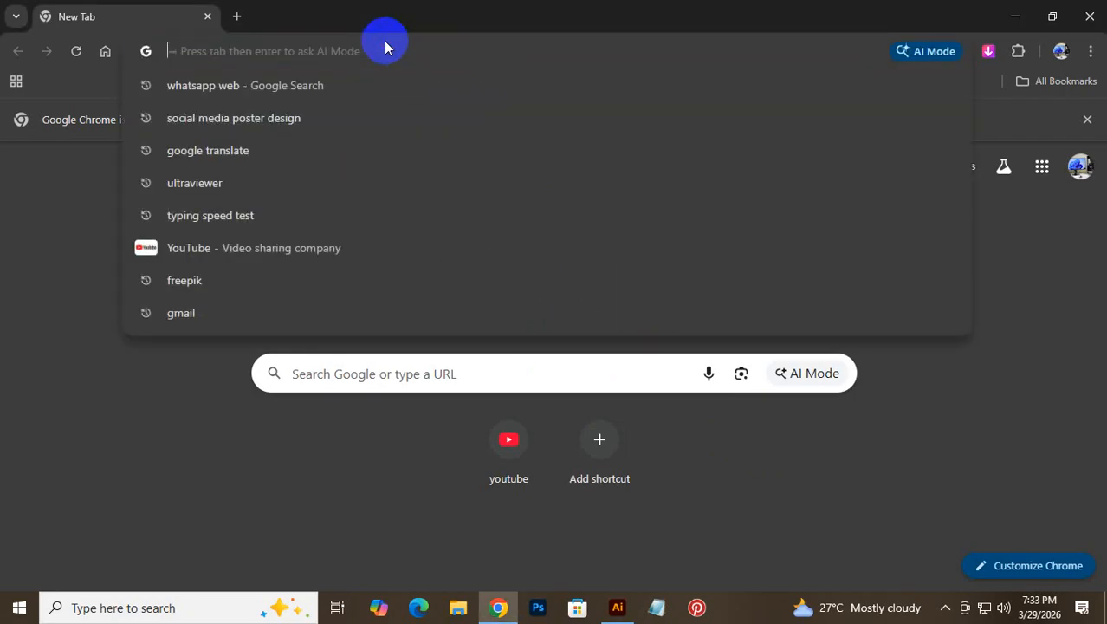
text(on)
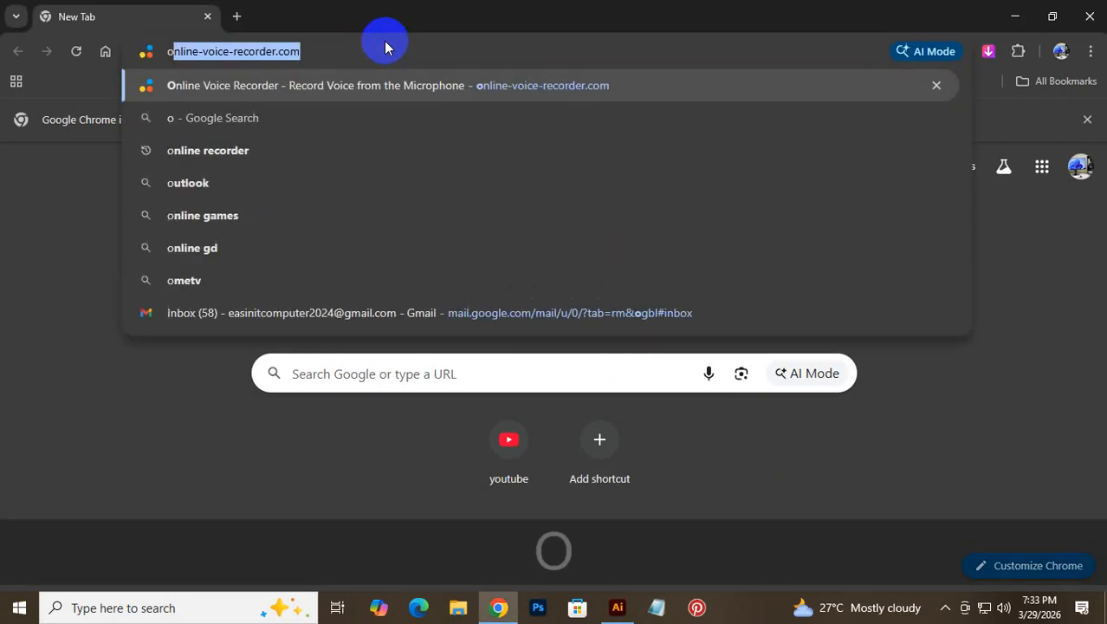
key(BackSpace)
key(BackSpace)
key(BackSpace)
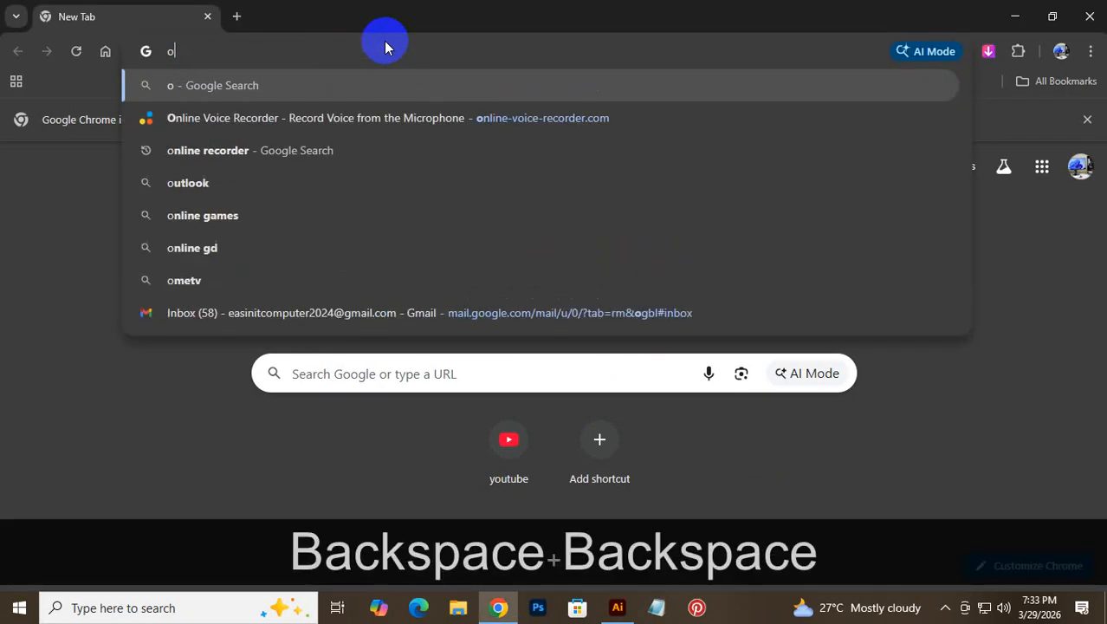
text(fg)
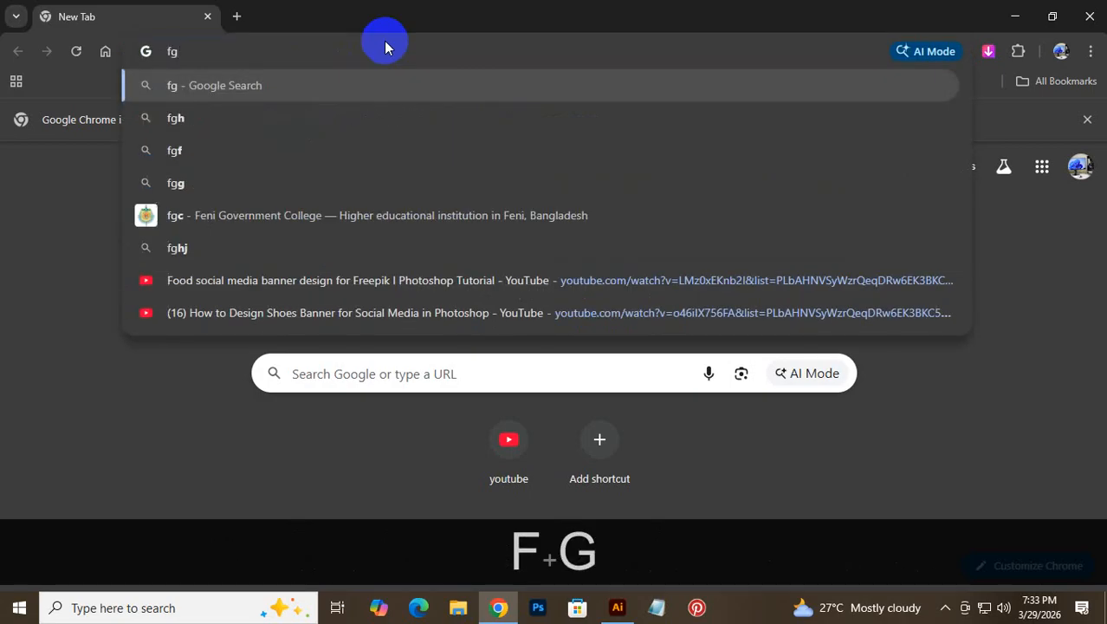
key(BackSpace)
key(BackSpace)
text(graphicriver.net)
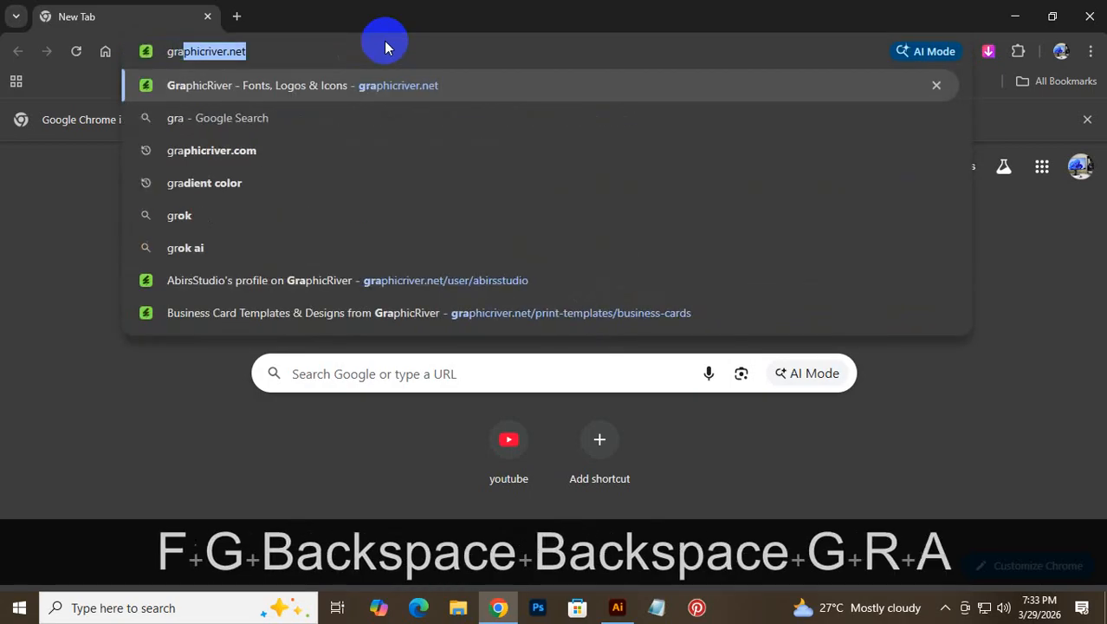
key(Return)
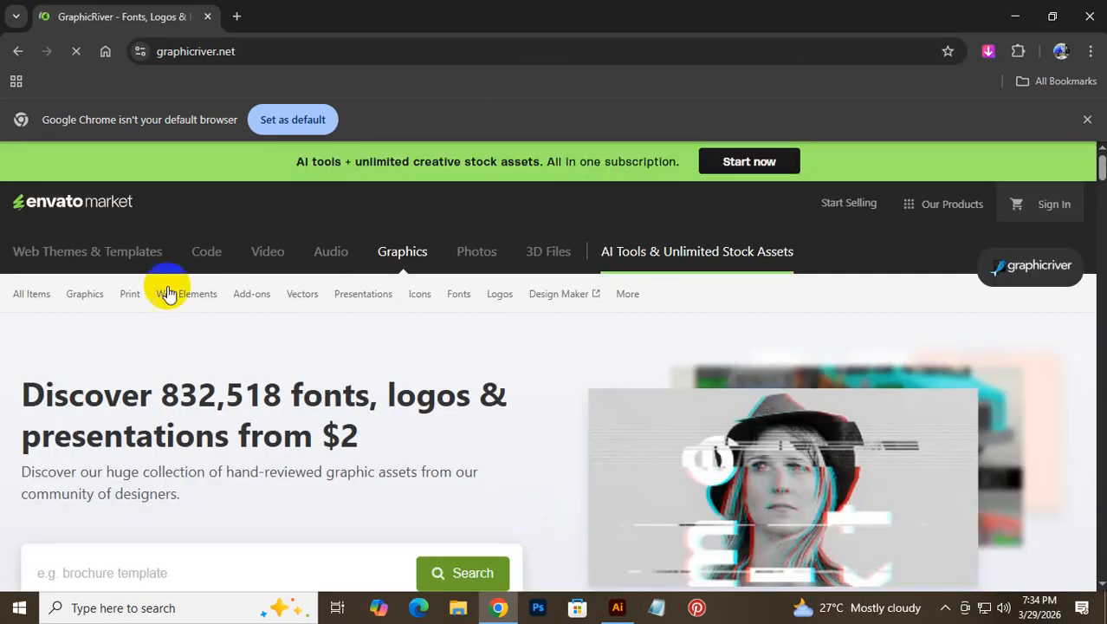
Step: Open the Flyers category of the print templates
mouse_move(126, 295)
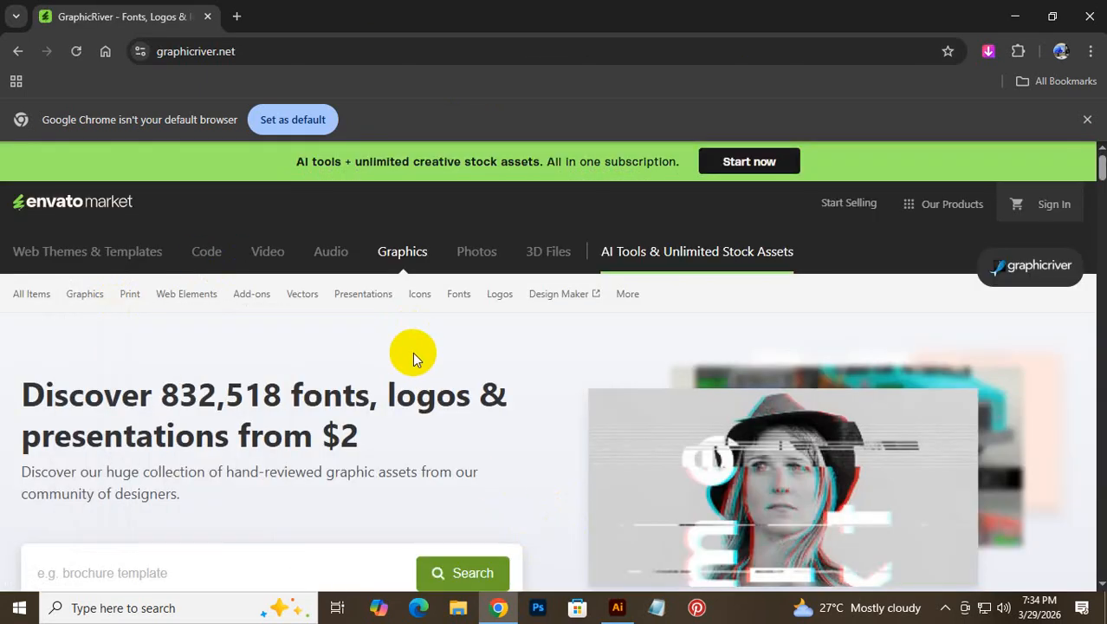
scroll(413, 354, down, 1)
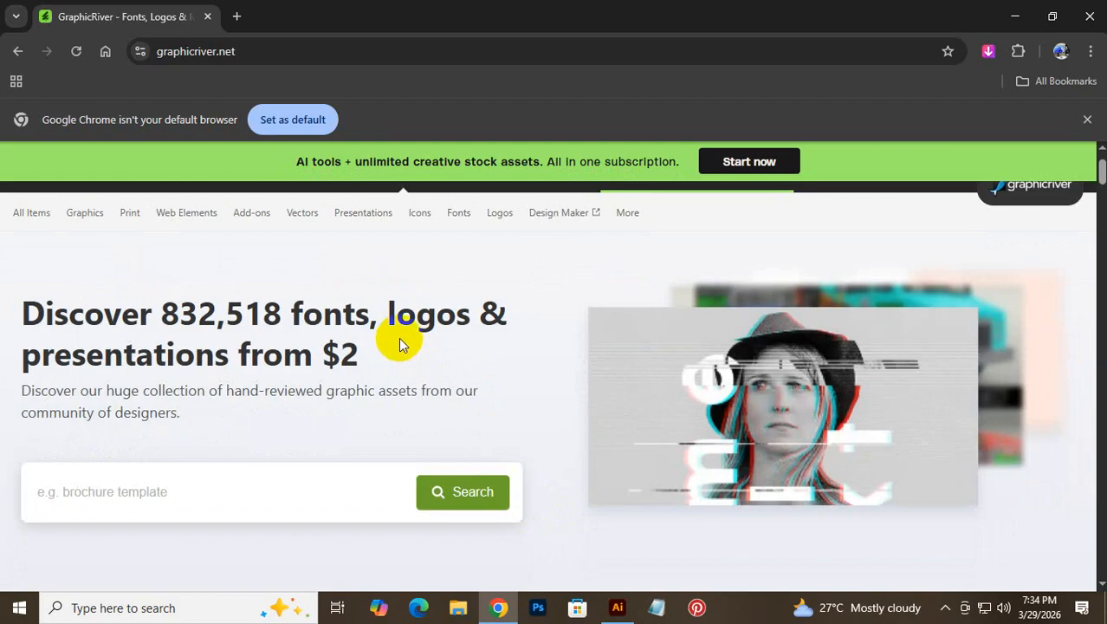
drag(399, 345, 398, 332)
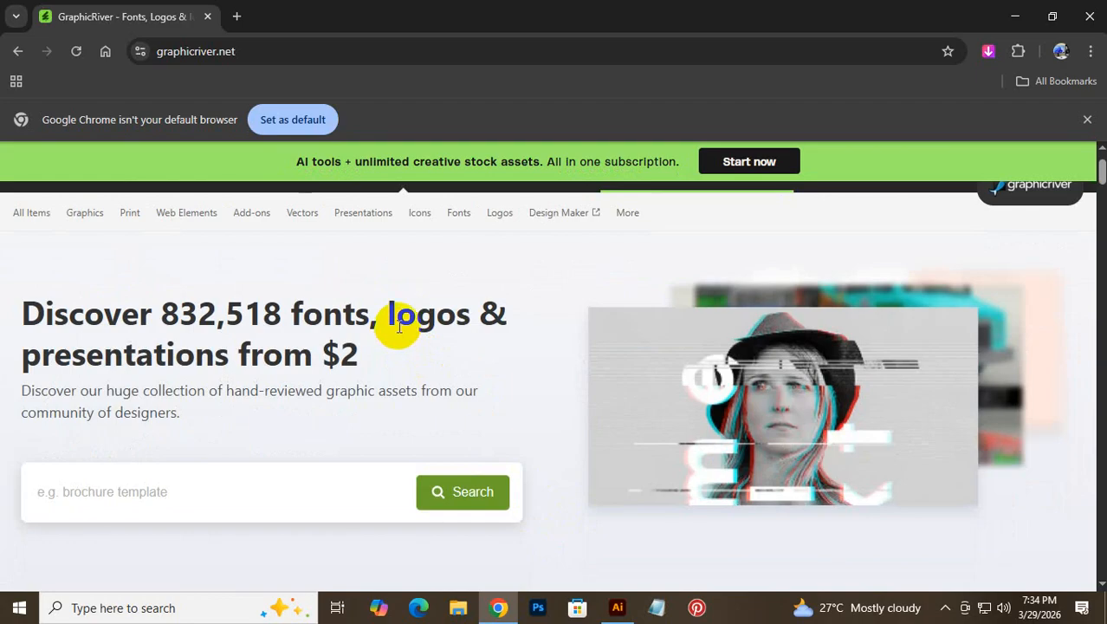
click(387, 345)
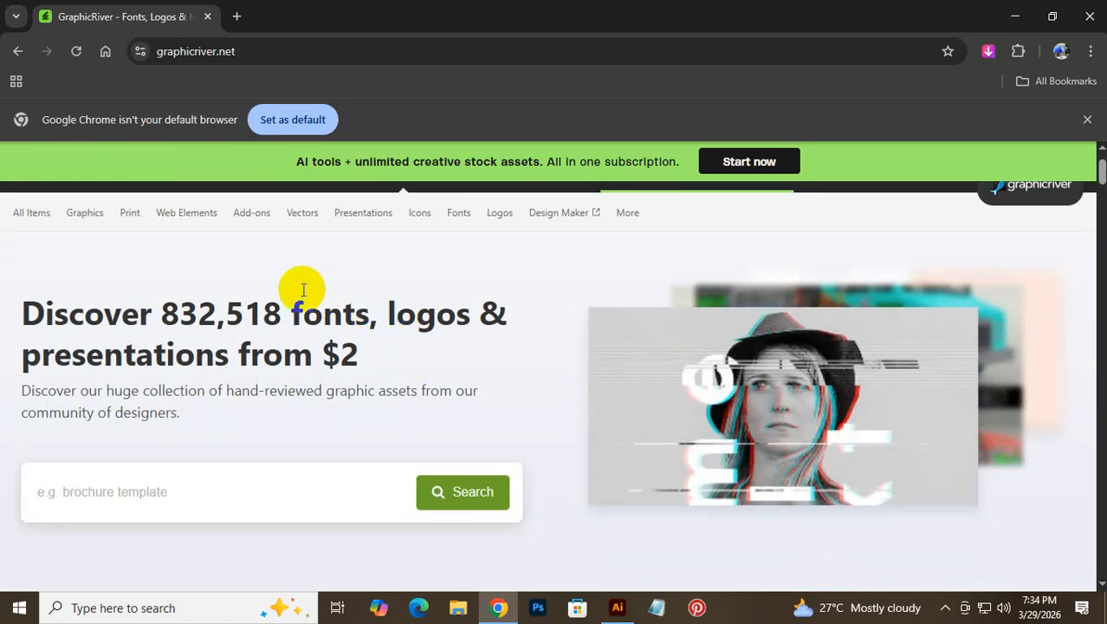
mouse_move(130, 224)
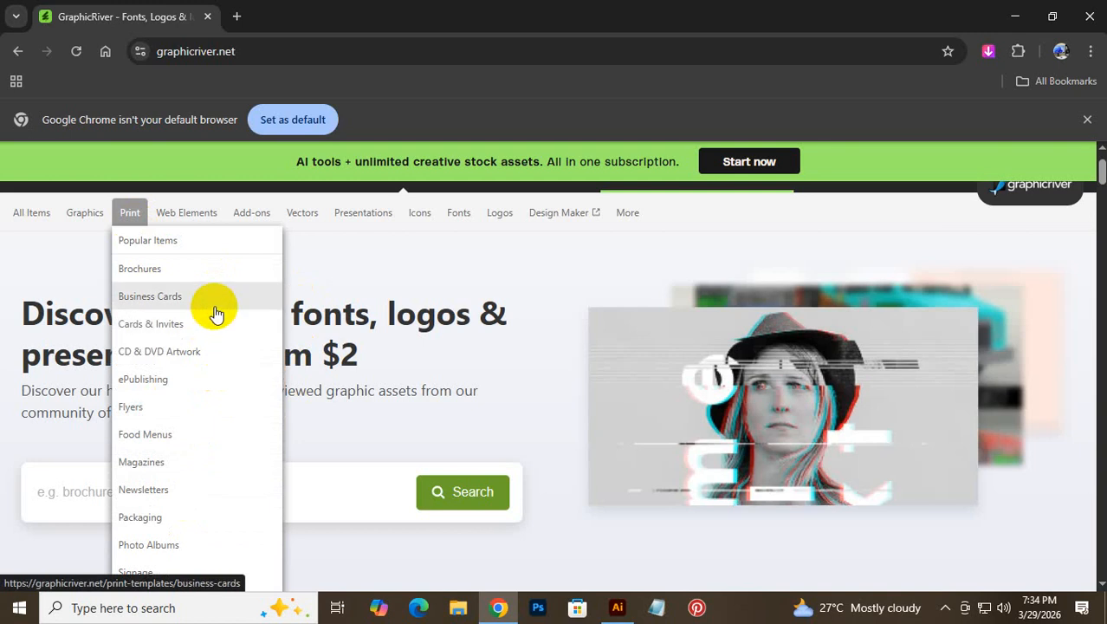
click(201, 402)
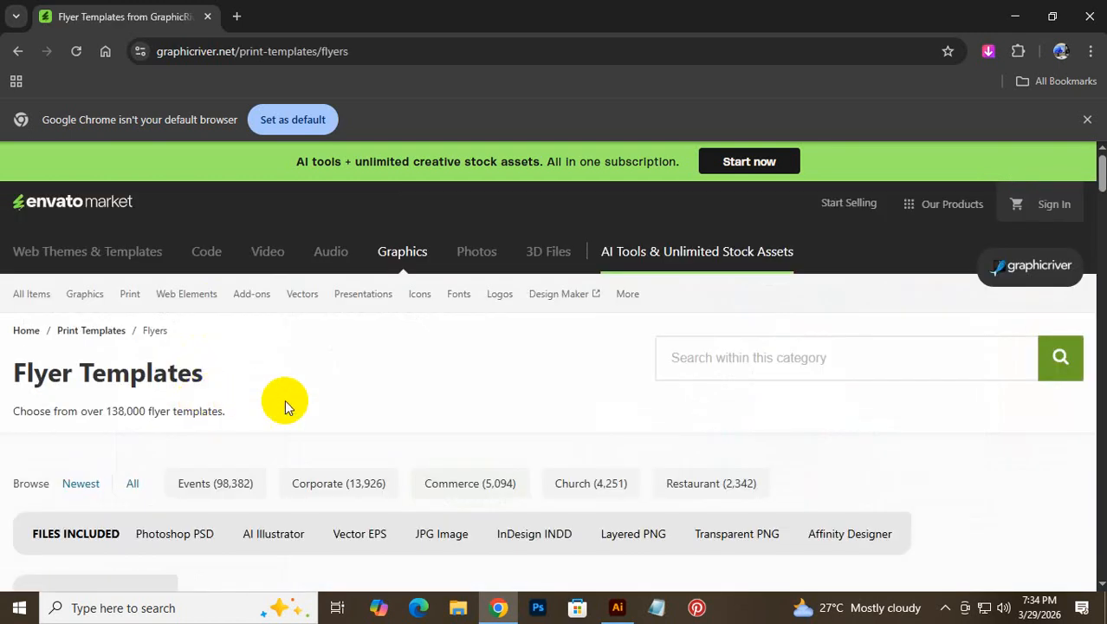
Step: Look over the flyer templates and filter them to those that include AI Illustrator files
scroll(688, 358, down, 3)
scroll(688, 358, down, 2)
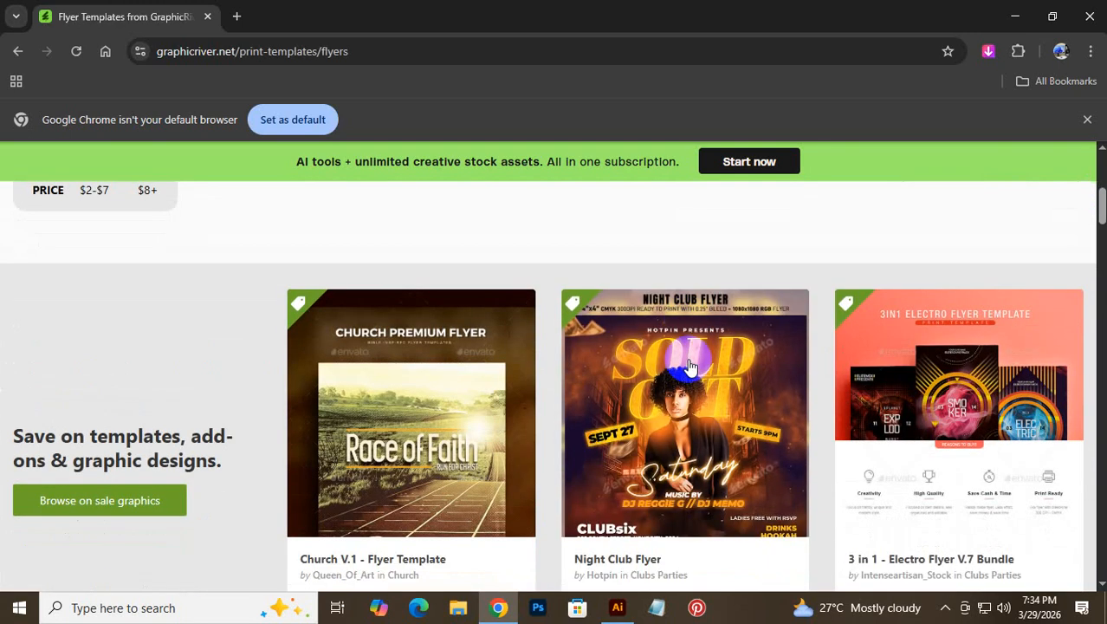
scroll(680, 379, down, 3)
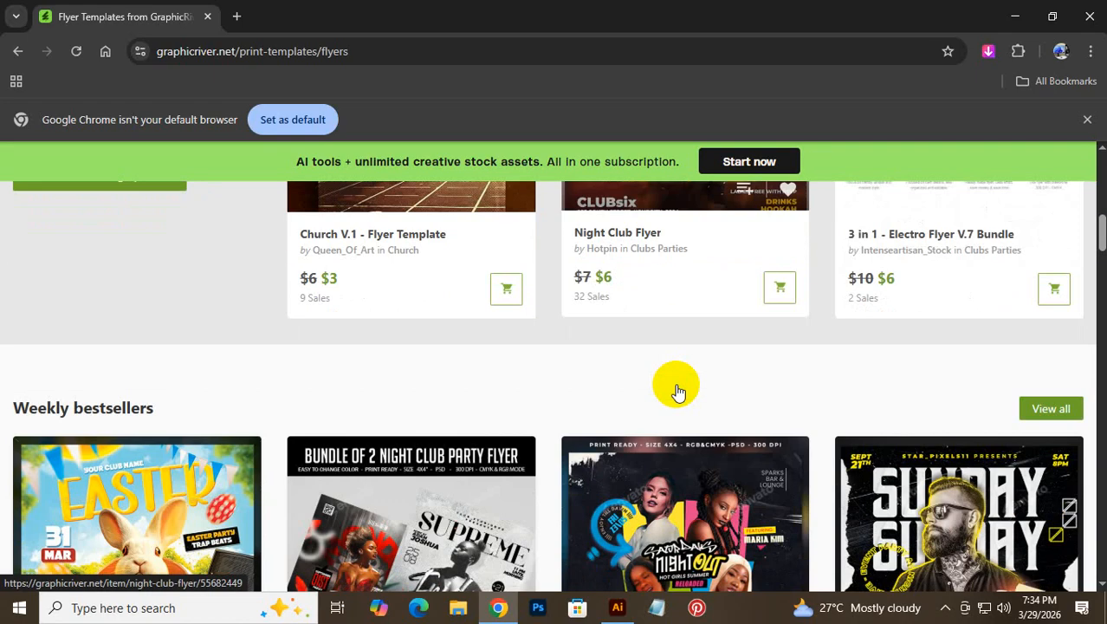
scroll(490, 368, up, 6)
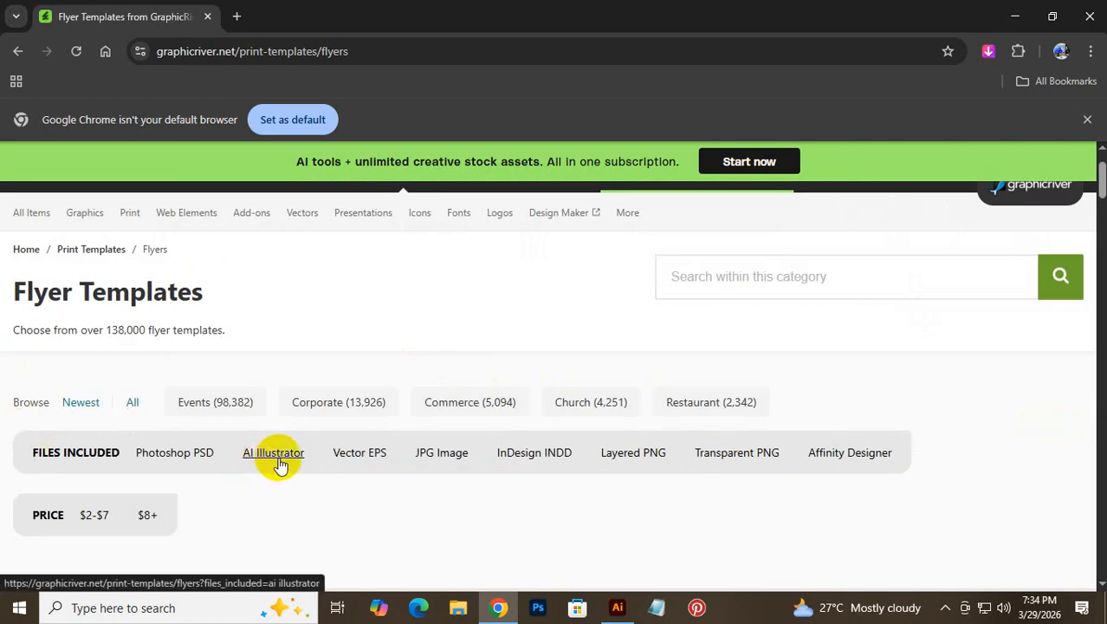
click(279, 465)
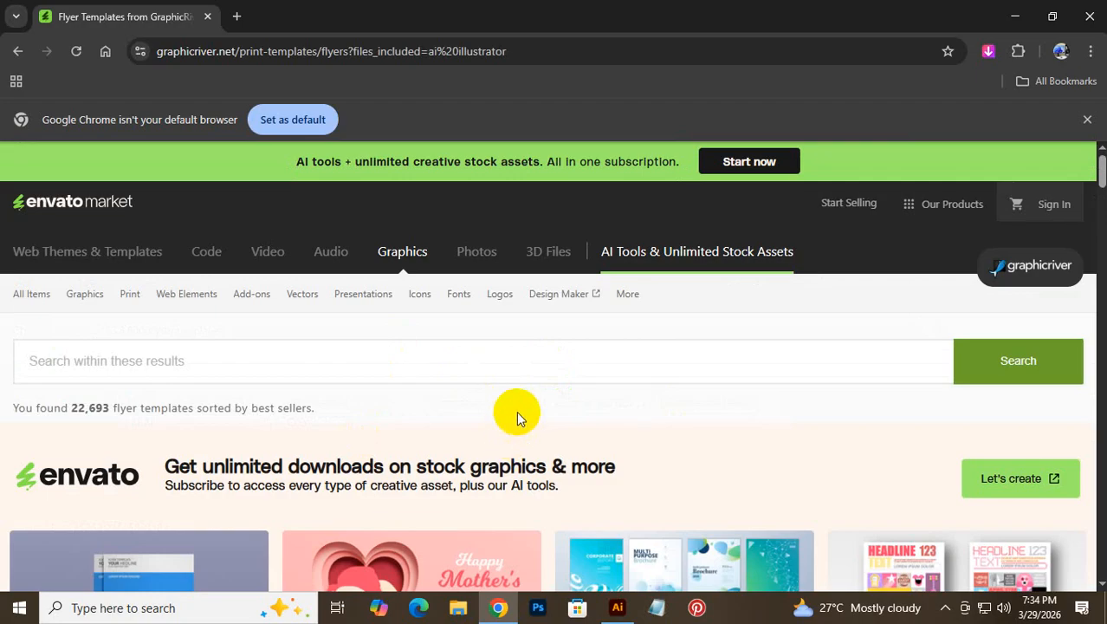
Step: Examine the designs, prices and sales of the Illustrator flyer listings as far as the Supermarket Sale Flyer
scroll(517, 410, down, 6)
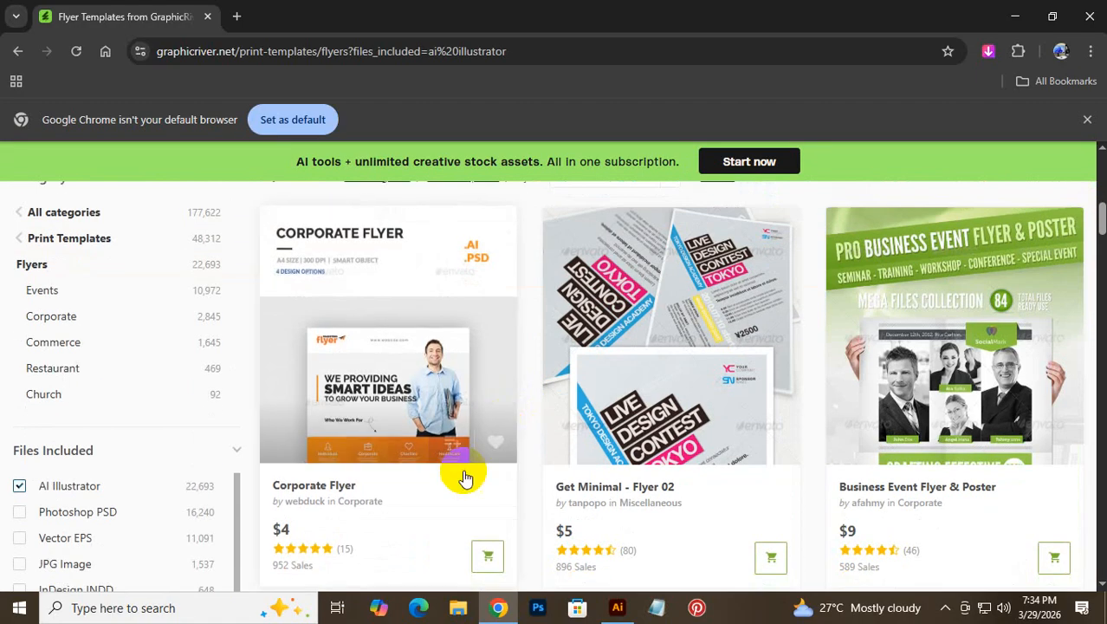
scroll(974, 407, down, 2)
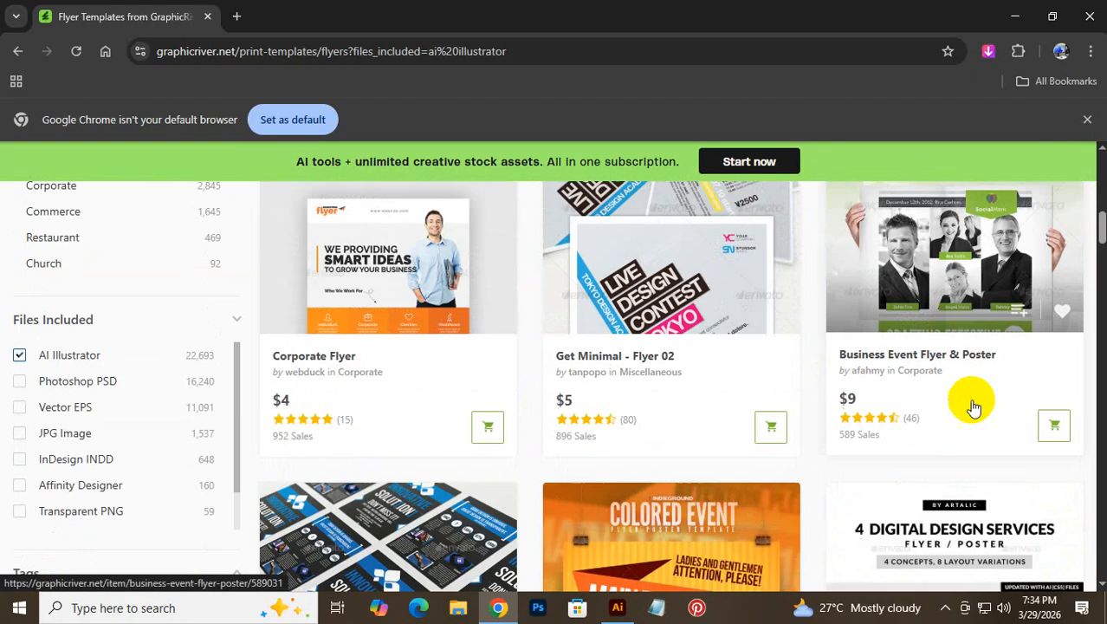
scroll(408, 432, down, 4)
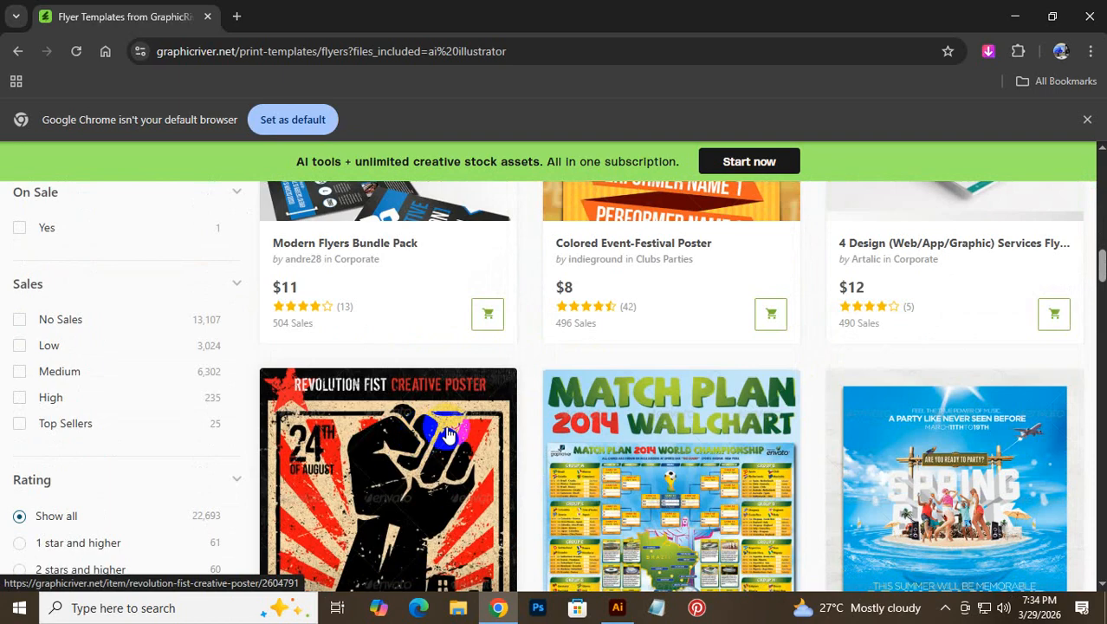
scroll(576, 440, down, 2)
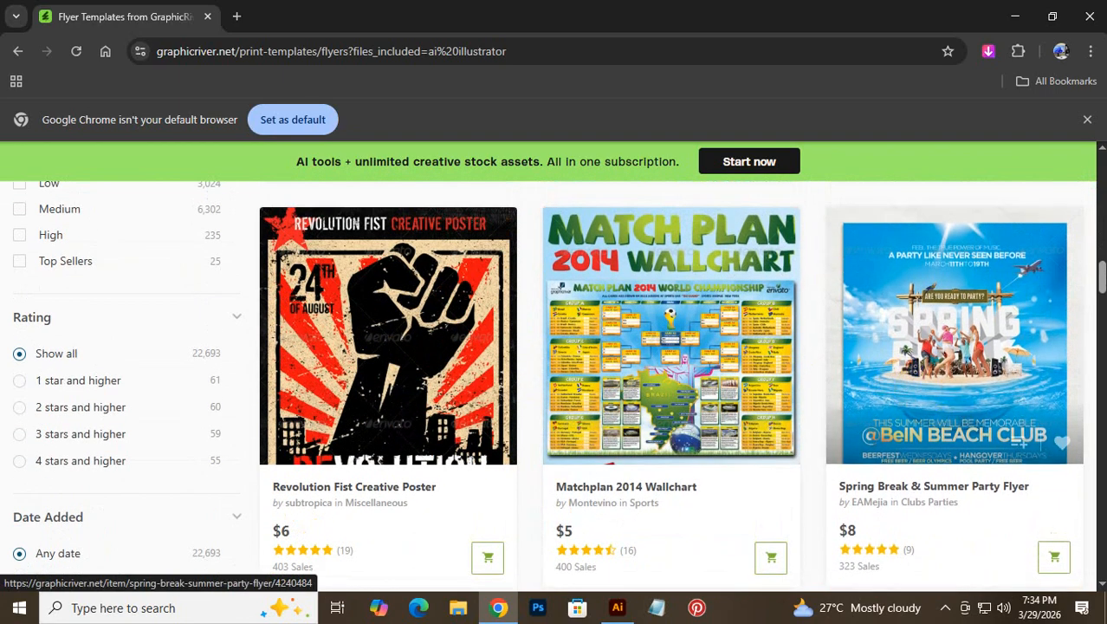
scroll(870, 440, down, 5)
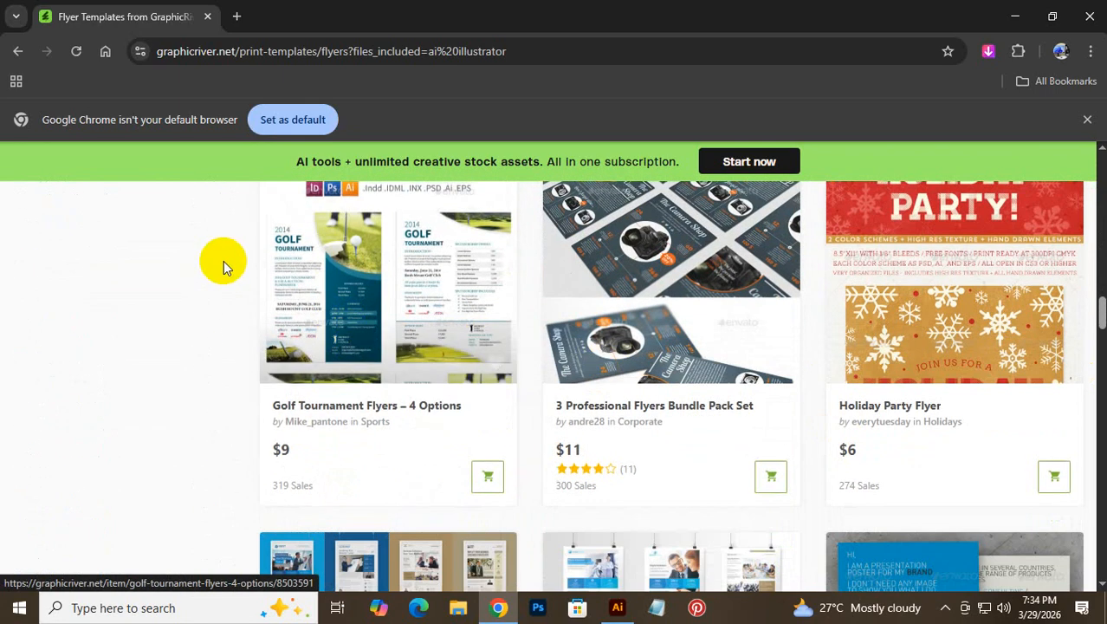
scroll(969, 416, down, 4)
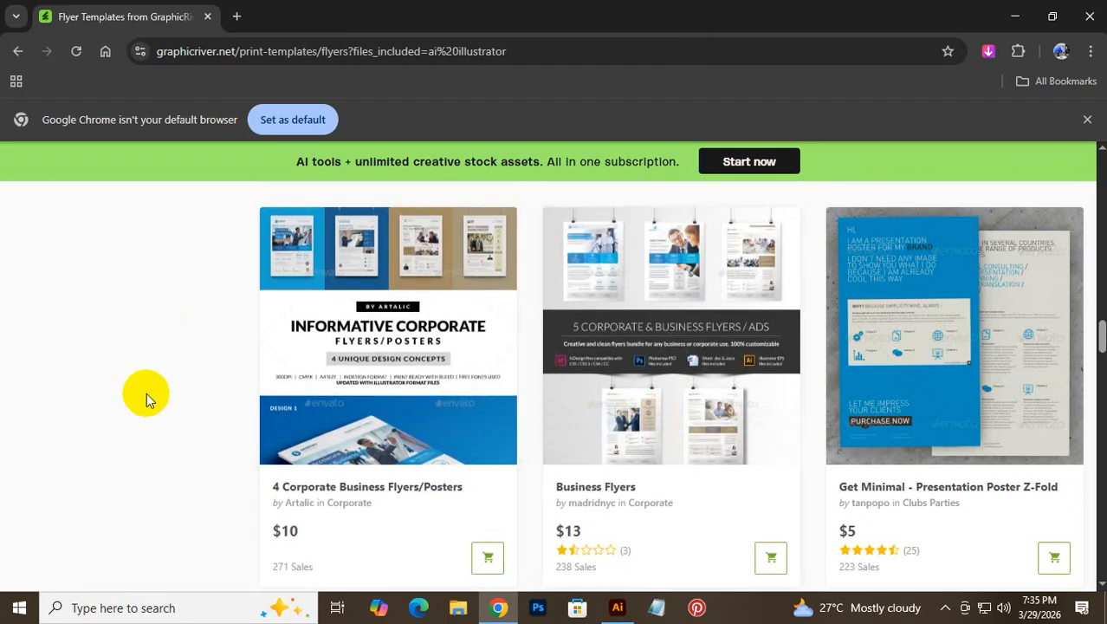
scroll(871, 503, down, 3)
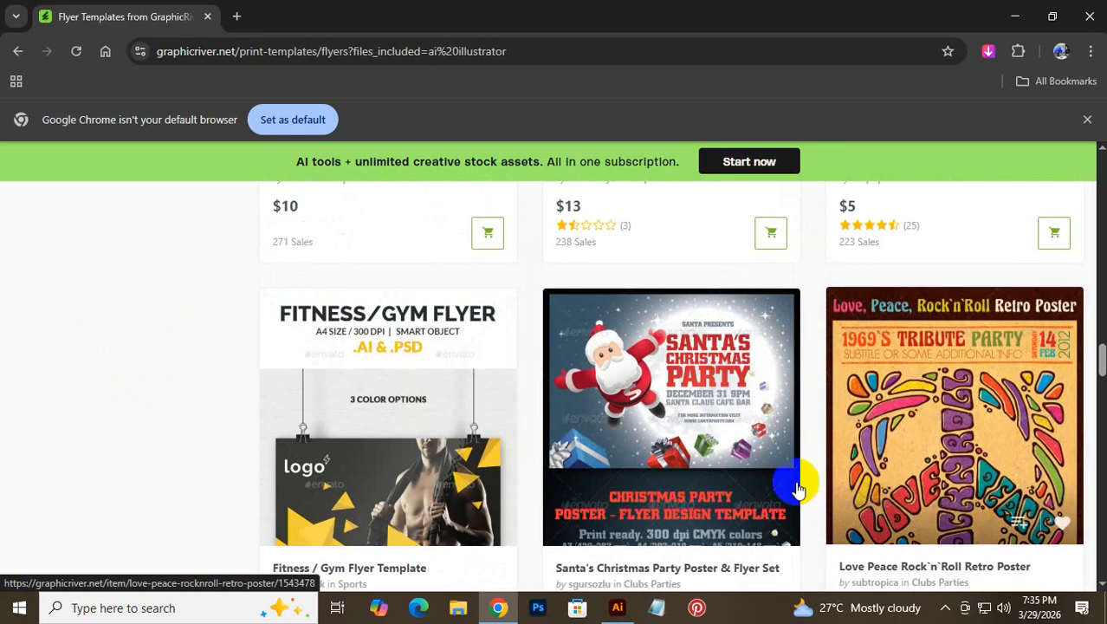
scroll(501, 453, down, 3)
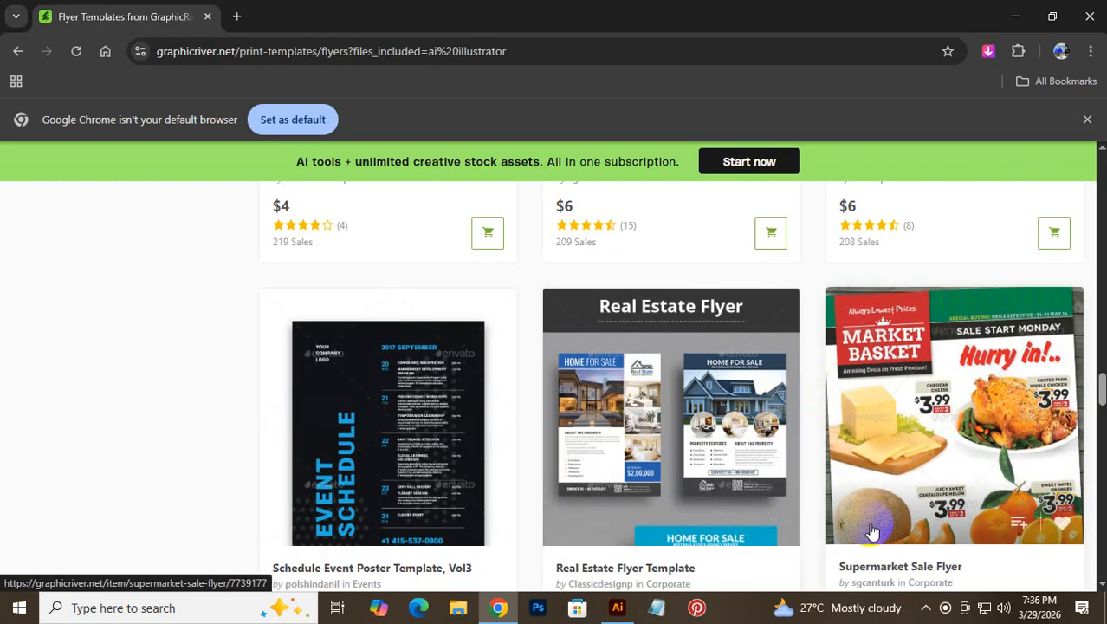
click(1063, 537)
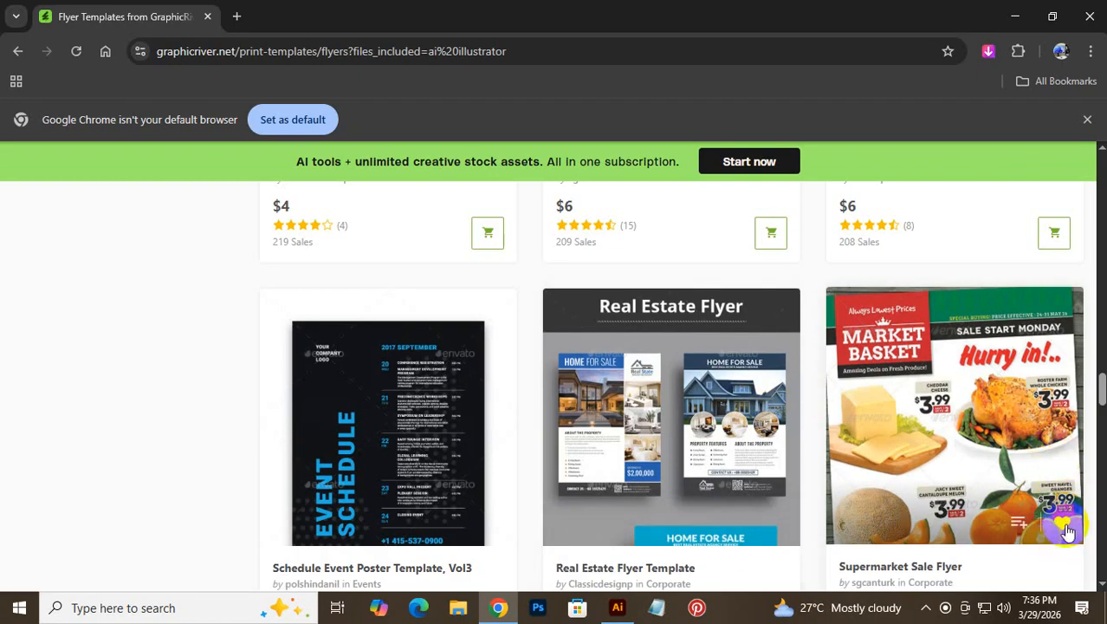
click(1067, 535)
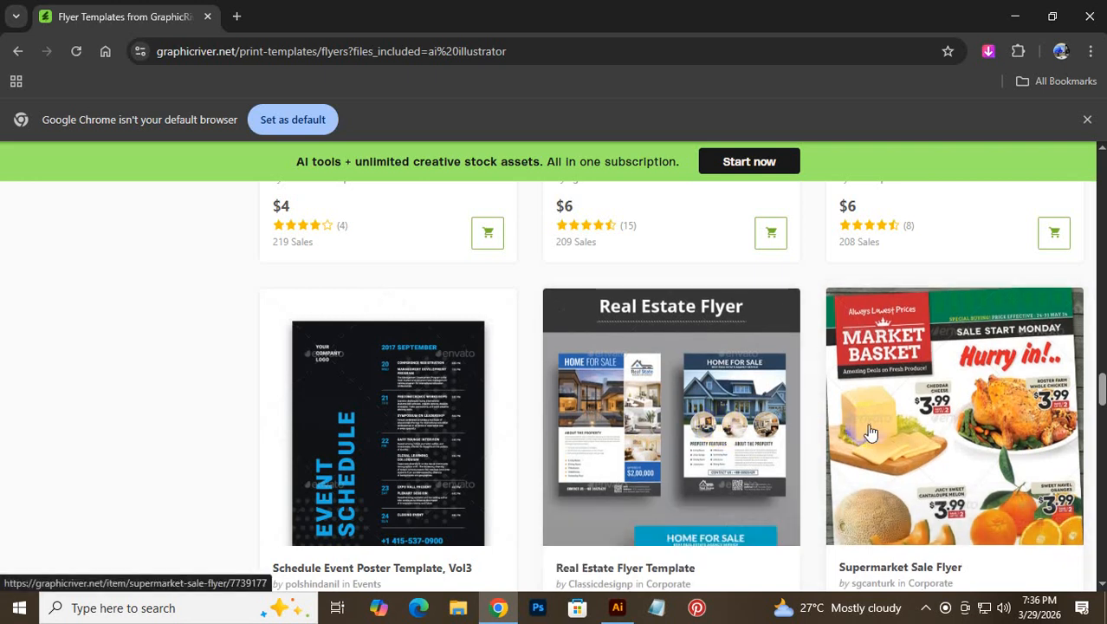
Step: Browse further flyer listings, then return to the first result, Corporate Flyer, and check its price and number of sales
scroll(858, 433, down, 5)
scroll(857, 442, down, 10)
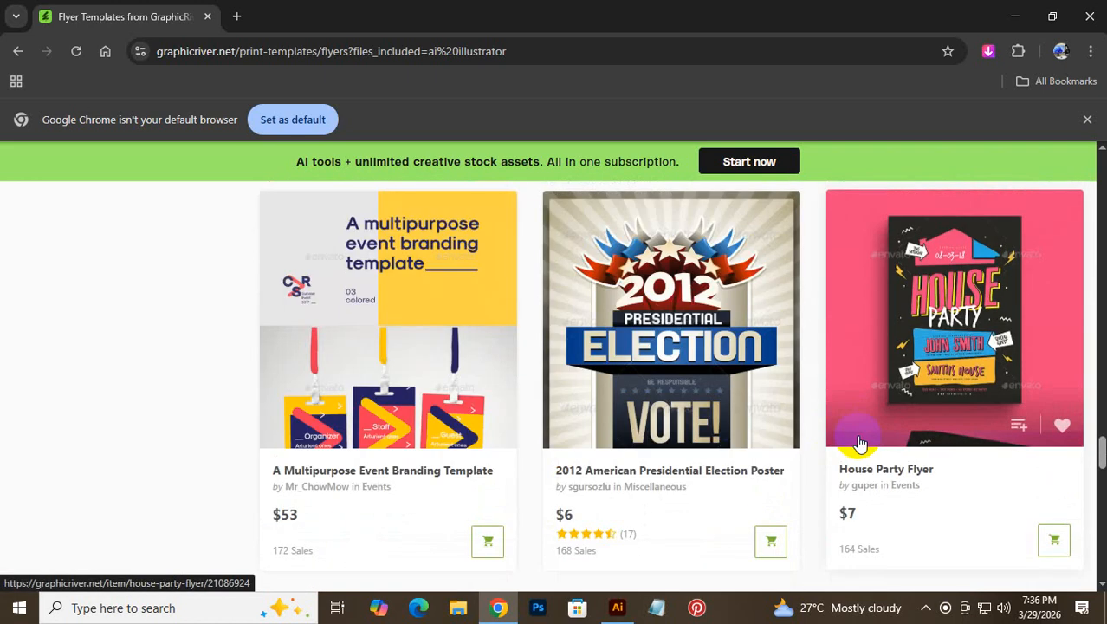
scroll(631, 435, up, 15)
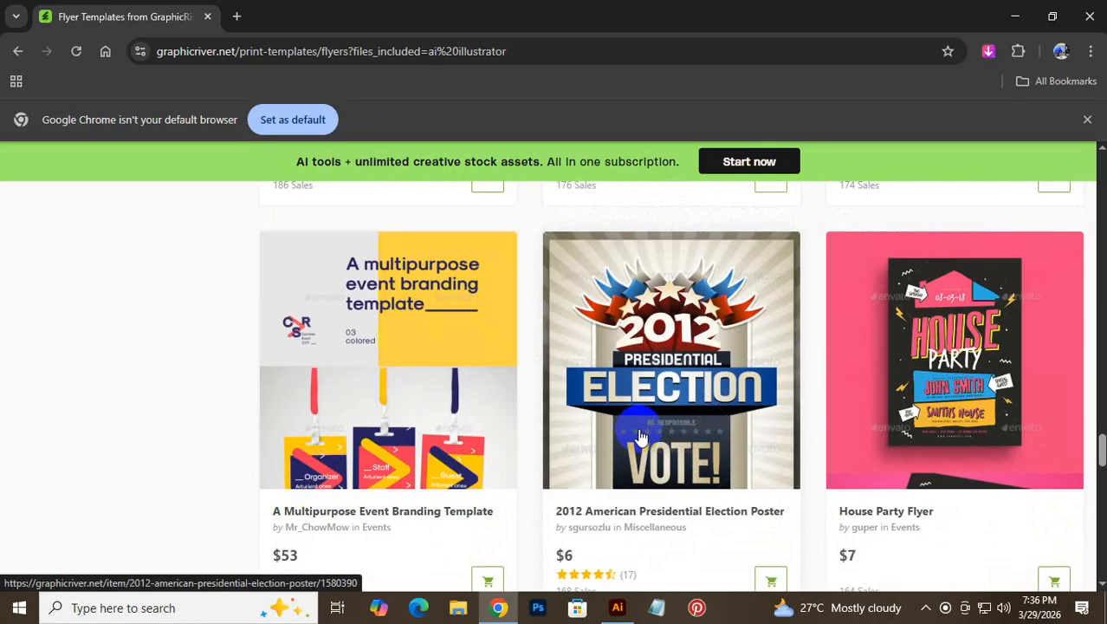
scroll(628, 461, up, 20)
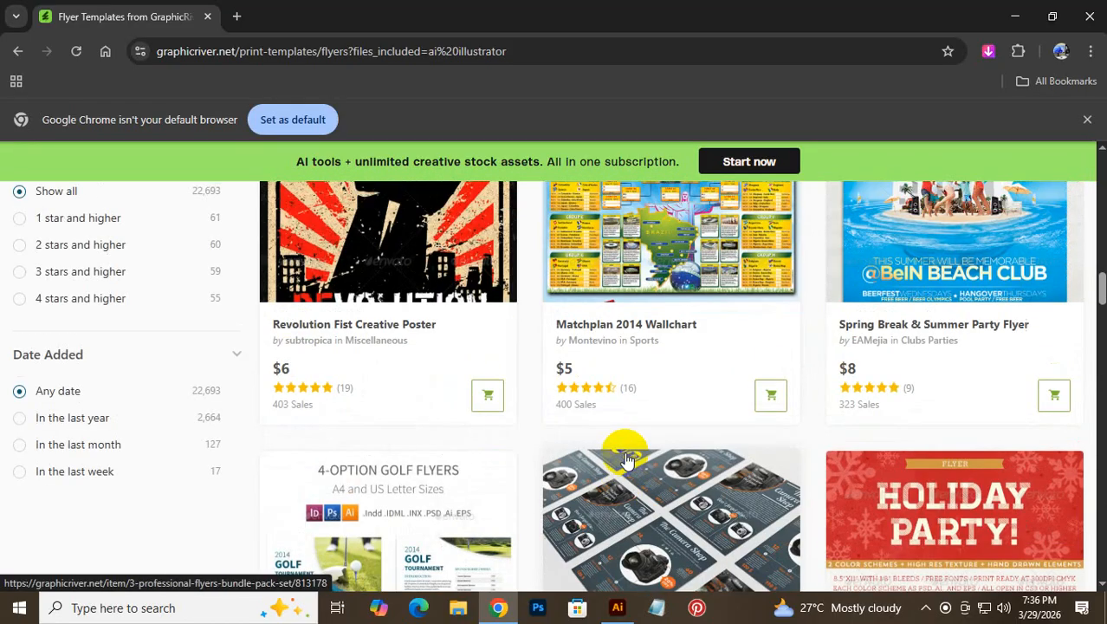
scroll(622, 461, up, 4)
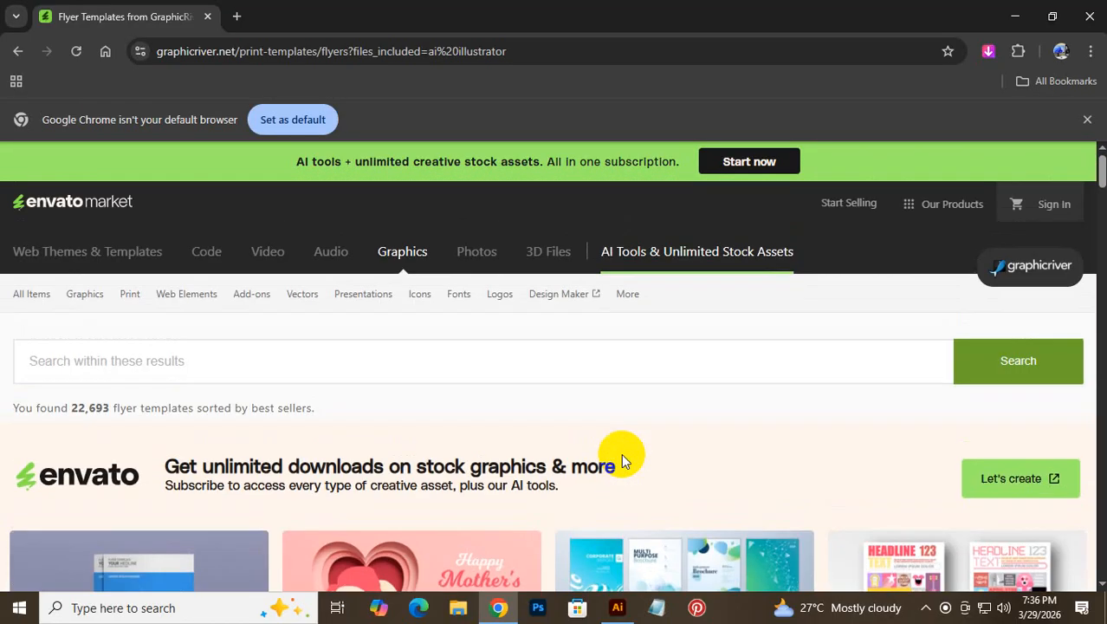
scroll(622, 455, down, 10)
scroll(622, 458, up, 4)
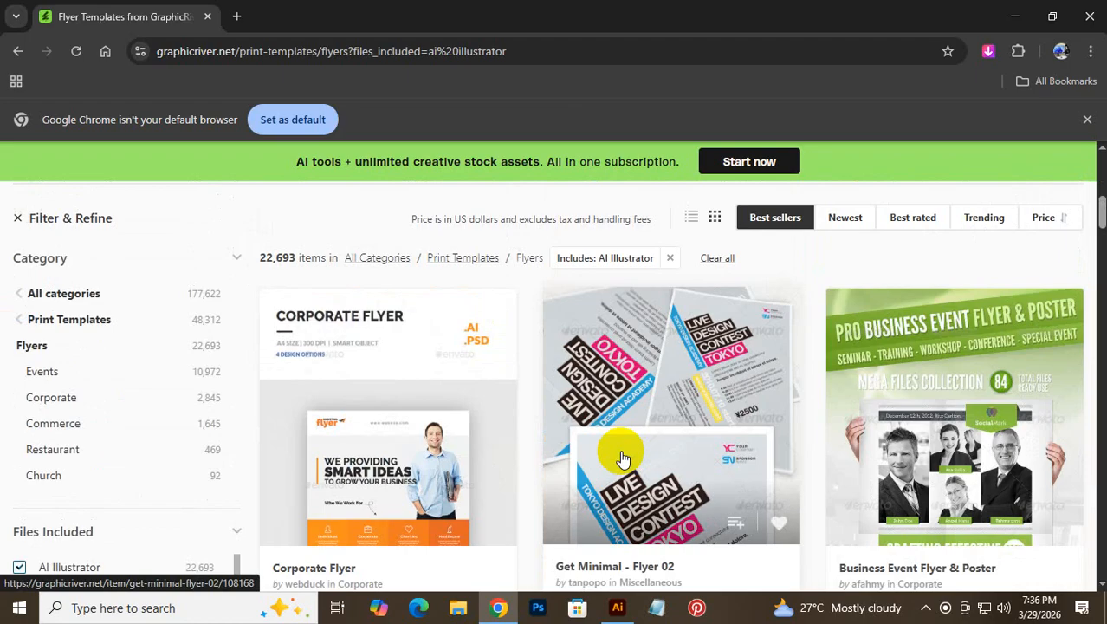
scroll(622, 458, down, 1)
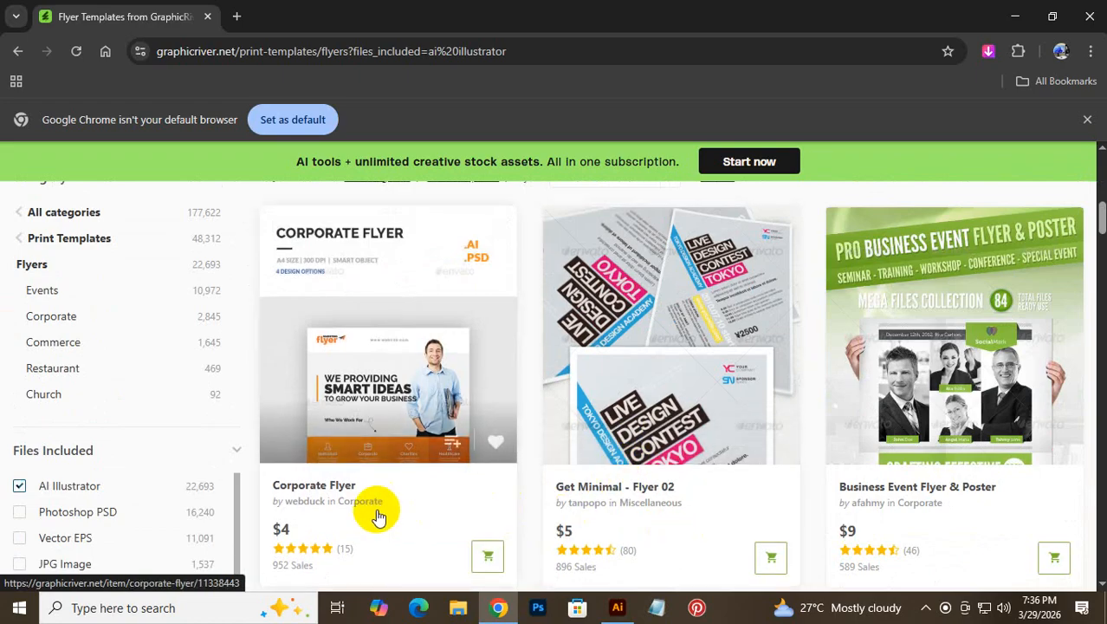
scroll(358, 496, down, 1)
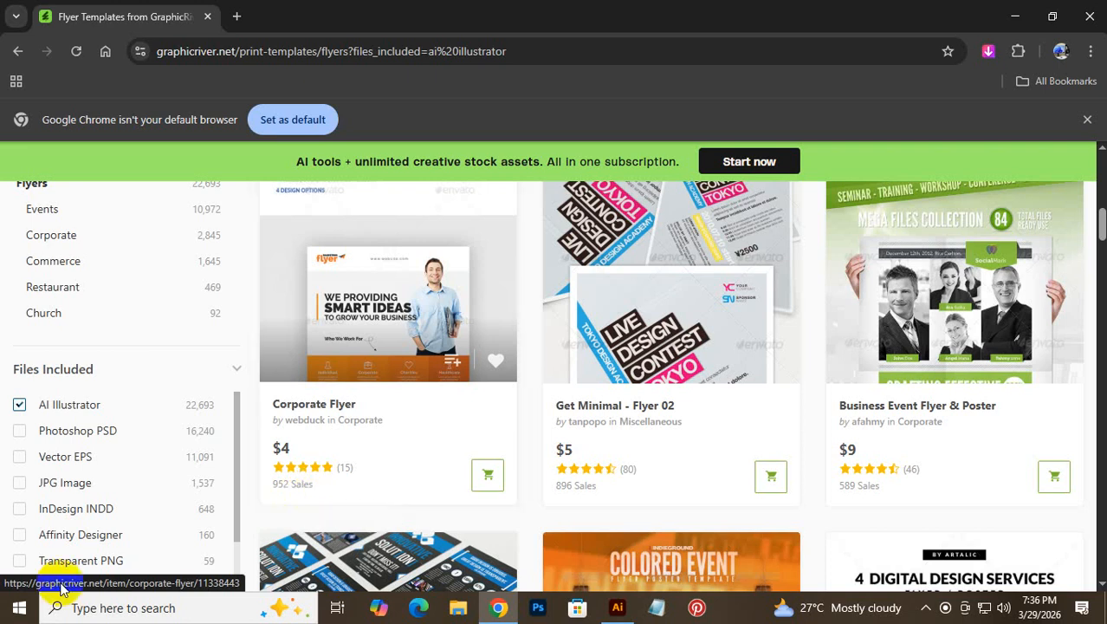
Step: Switch to Calculator and multiply the Corporate Flyer's 952 sales by 2
click(19, 608)
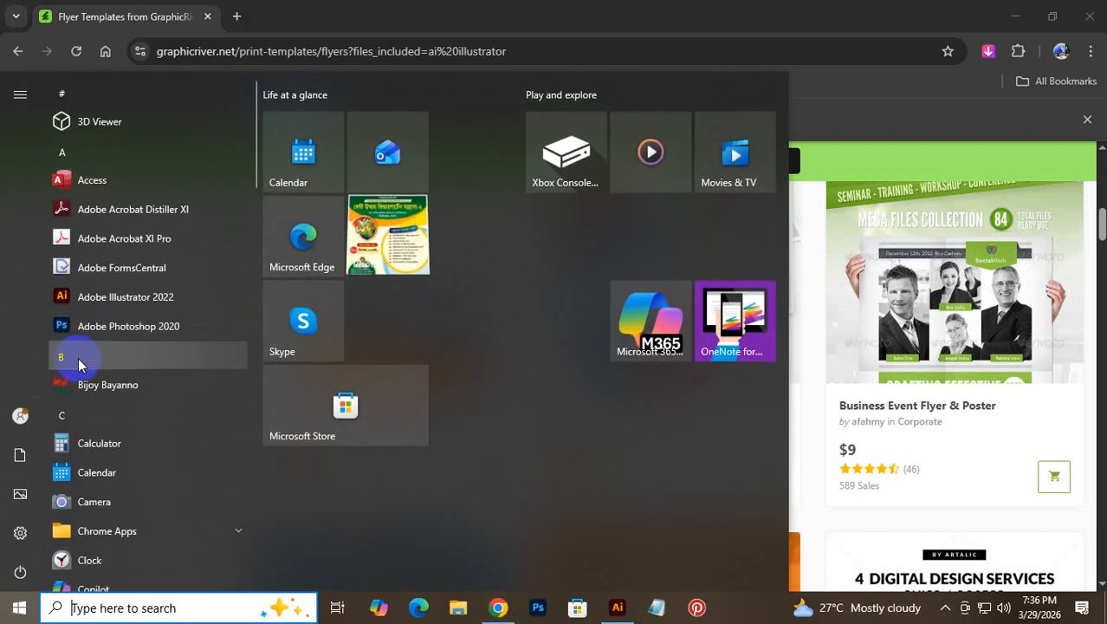
click(150, 445)
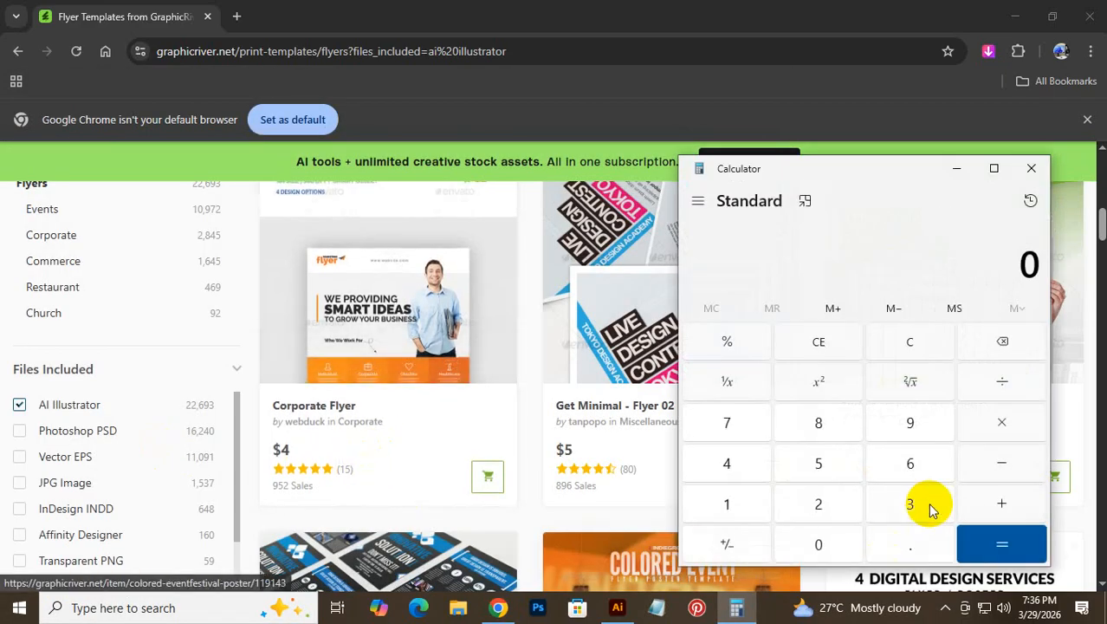
click(914, 438)
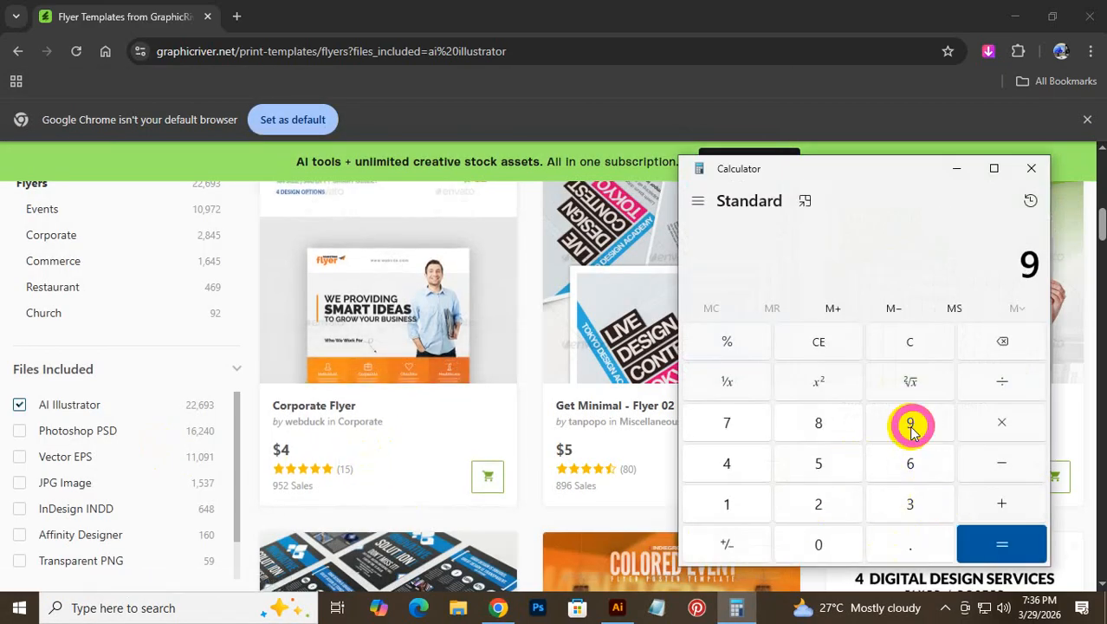
click(833, 470)
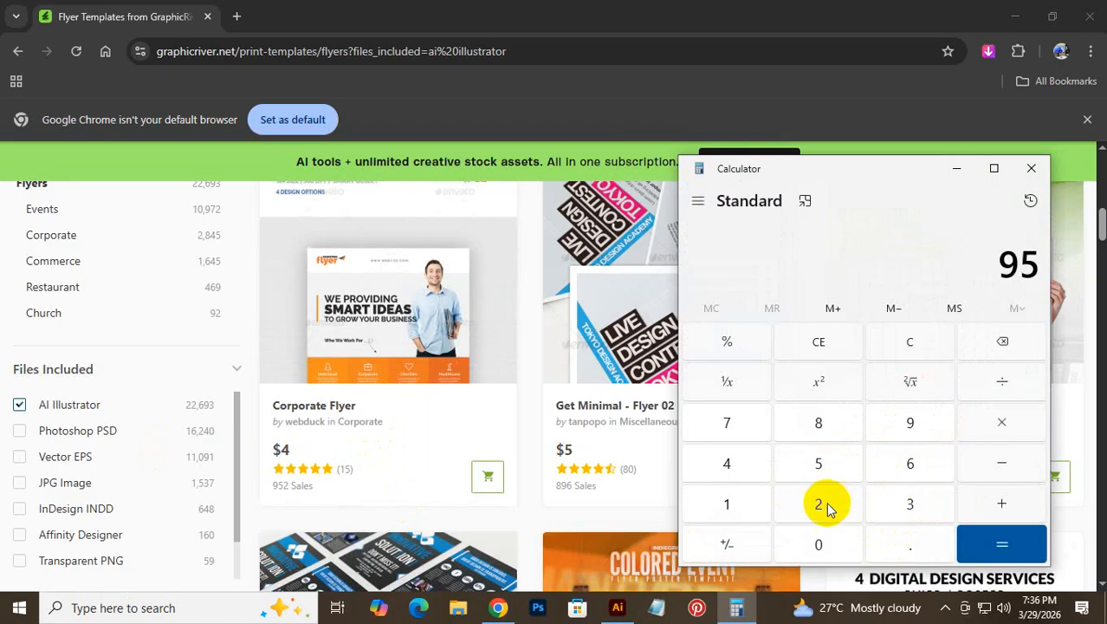
click(822, 502)
click(1001, 420)
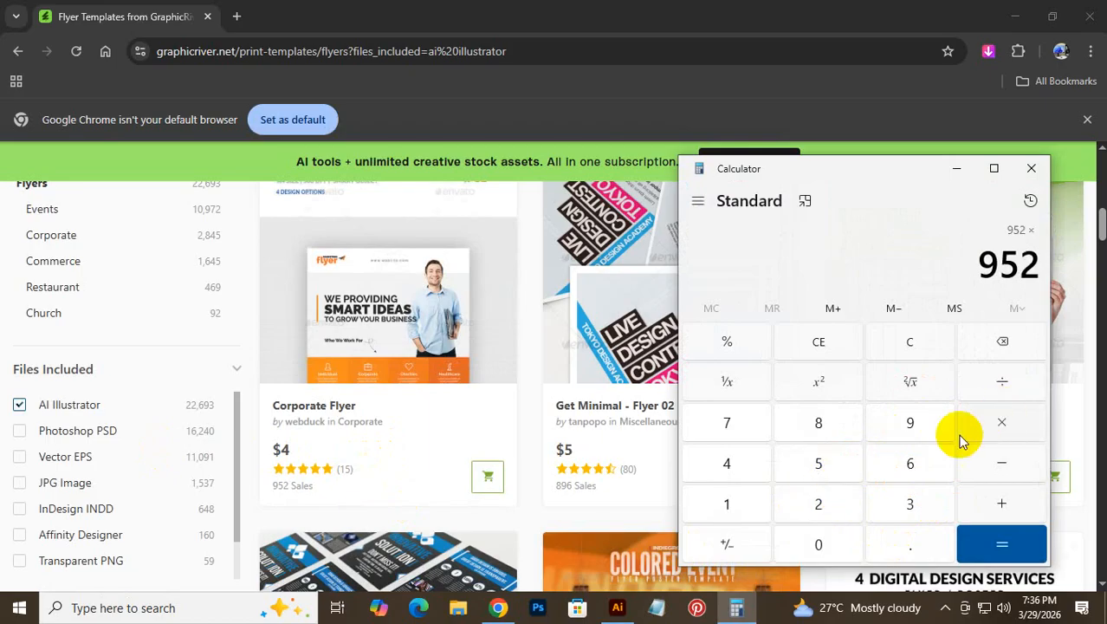
click(813, 502)
click(1019, 541)
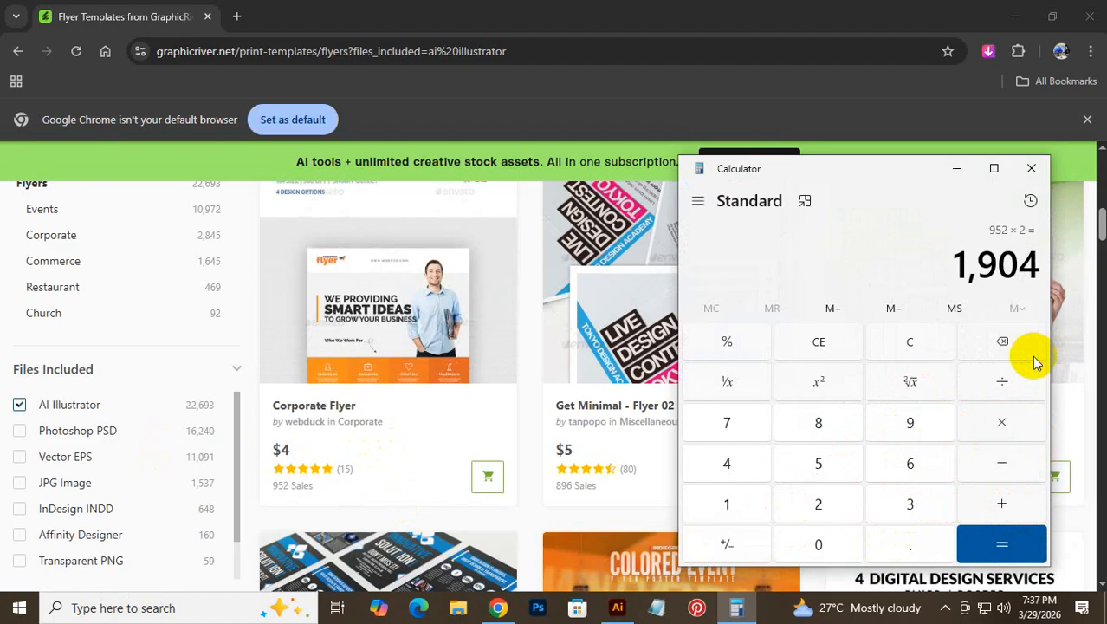
Step: Multiply the calculated product by 115, then close Calculator
click(1001, 422)
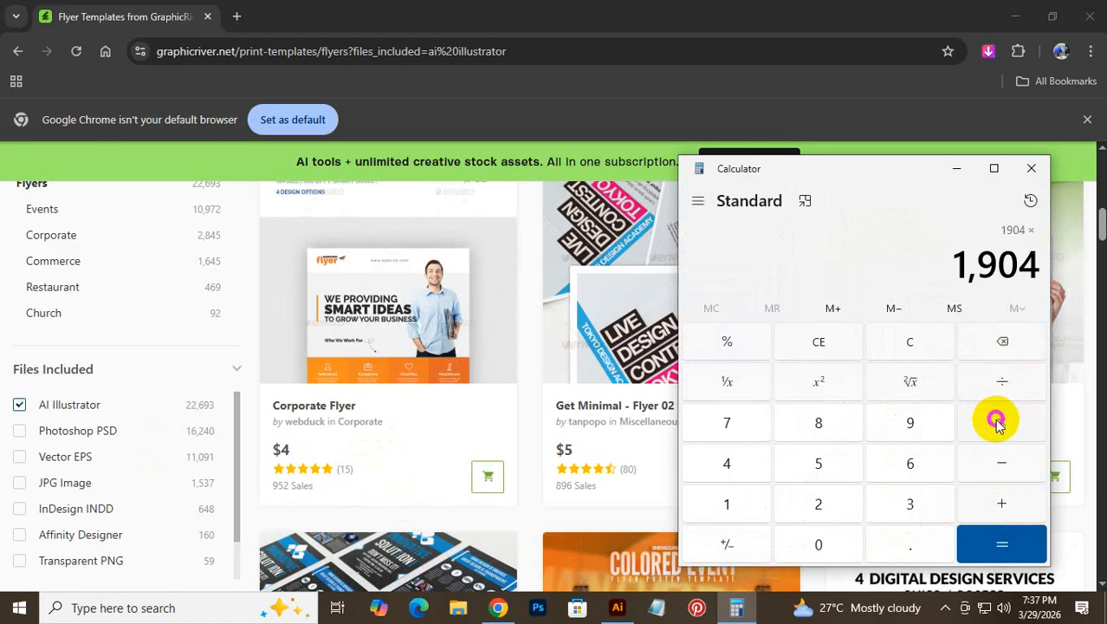
click(711, 504)
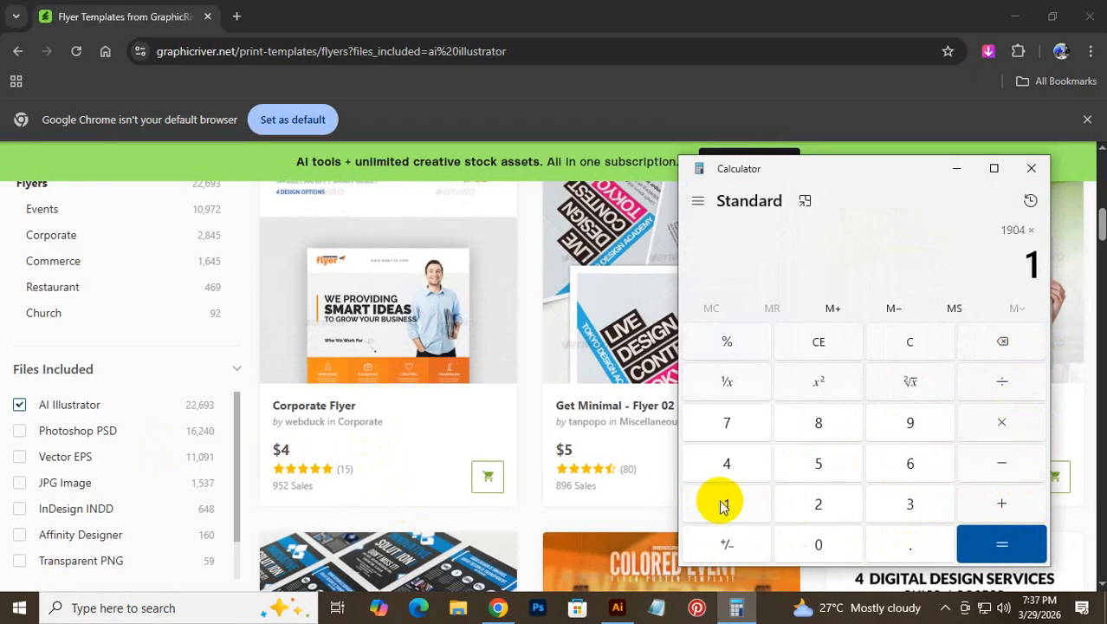
click(732, 504)
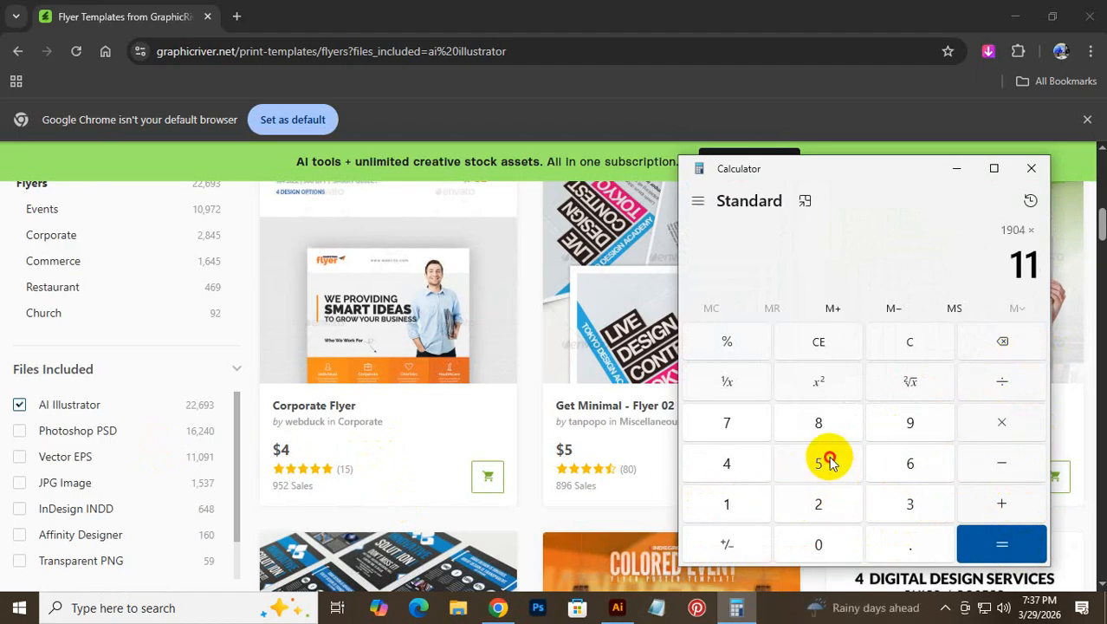
click(825, 459)
click(998, 544)
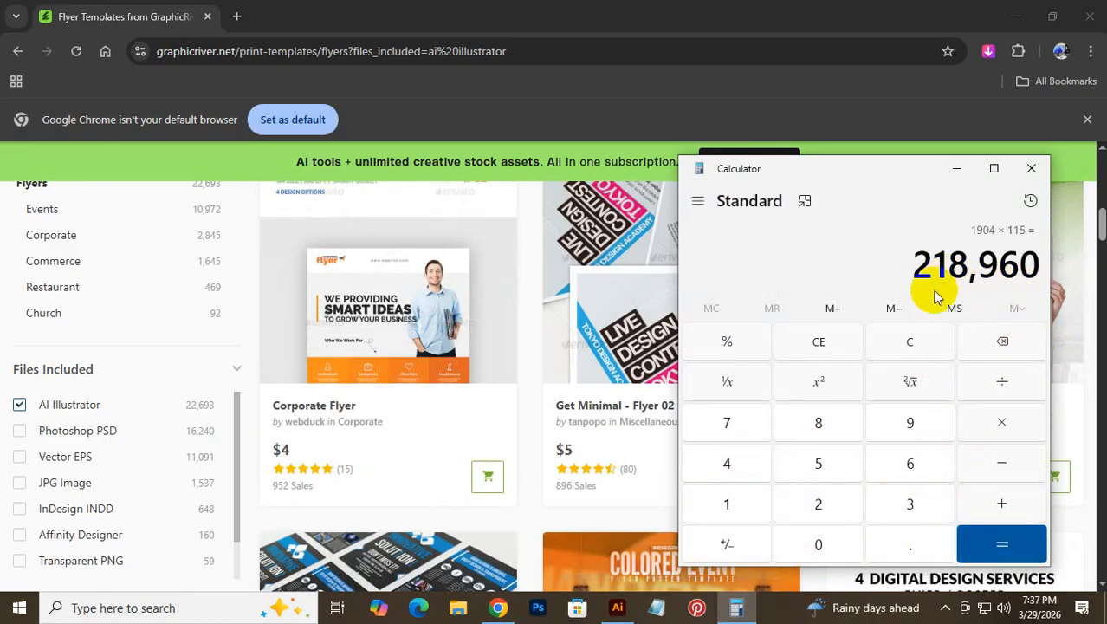
click(1033, 171)
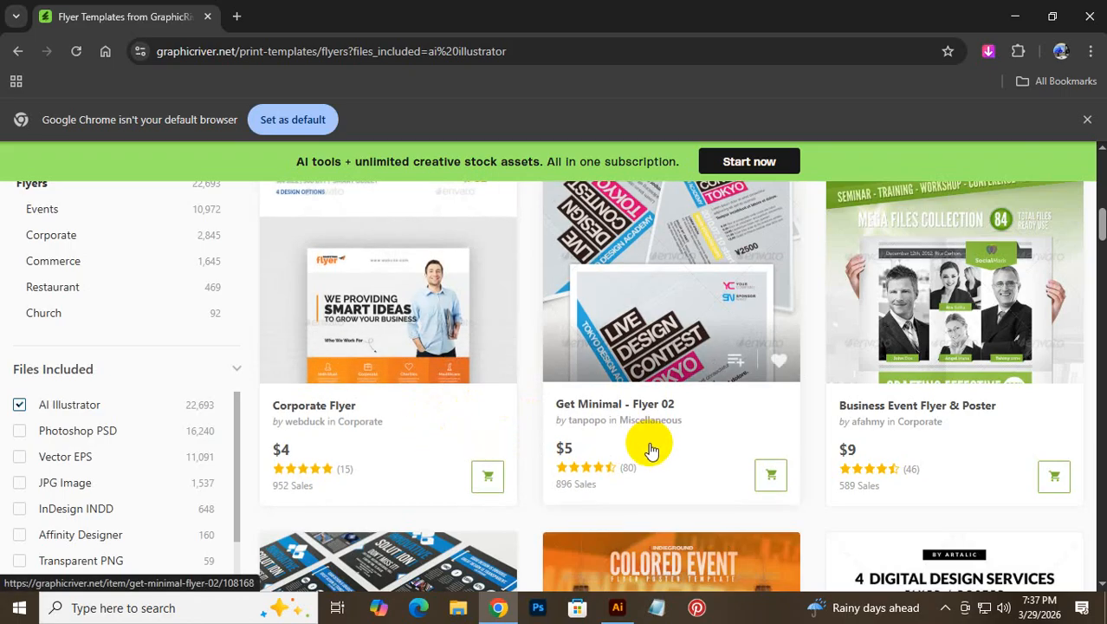
Step: Look over the best-selling Illustrator flyers and open the Corporate Flyer item page
scroll(651, 449, down, 2)
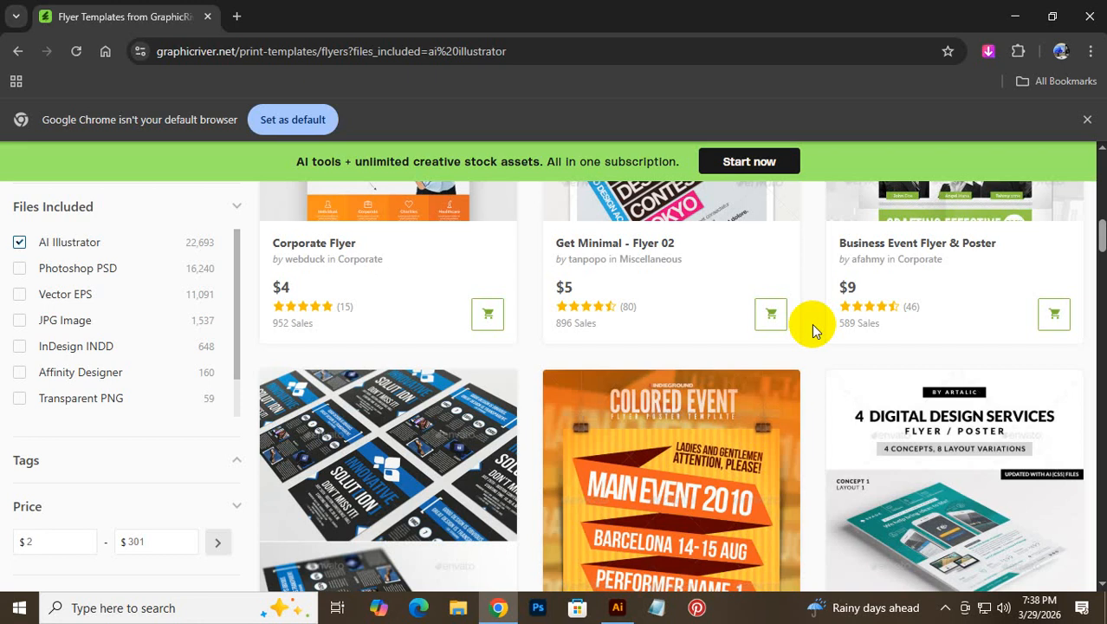
scroll(810, 334, up, 5)
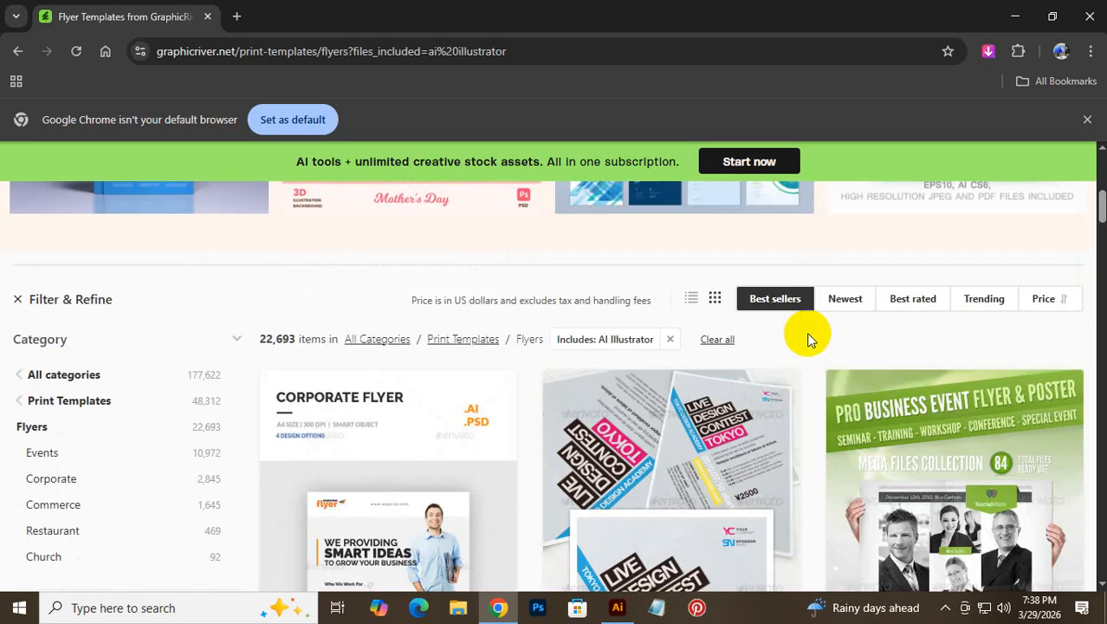
scroll(791, 358, down, 5)
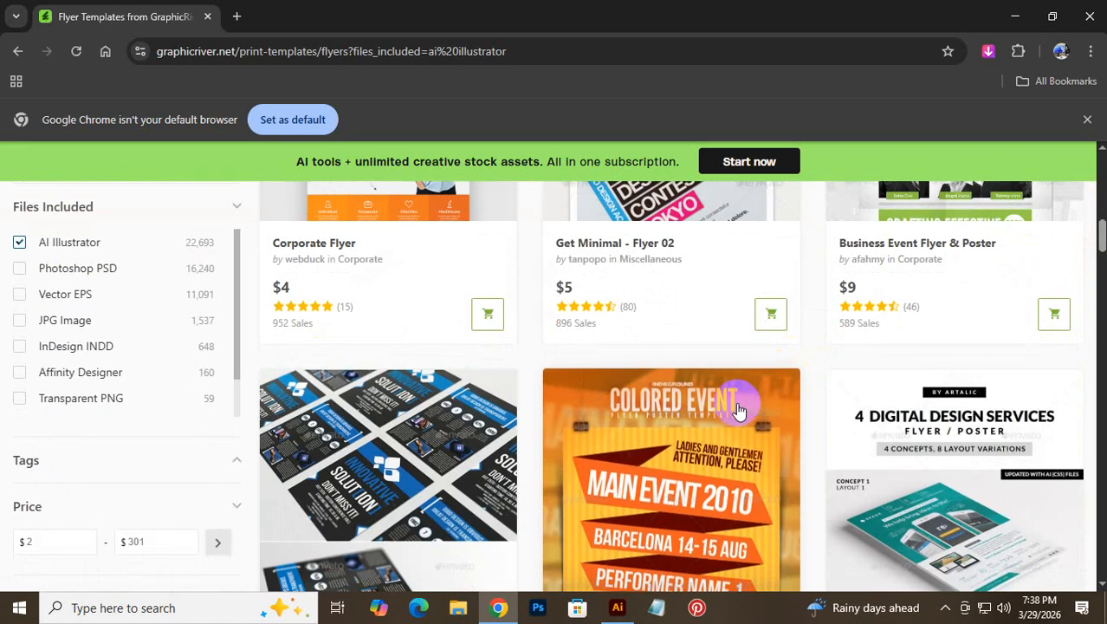
click(324, 242)
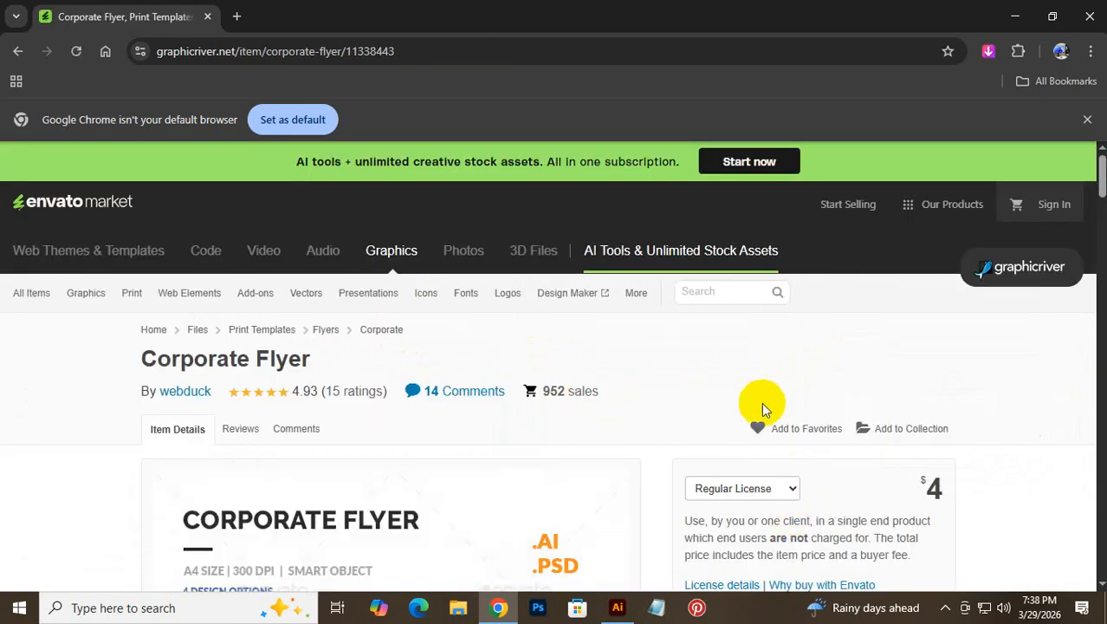
Step: Examine the Corporate Flyer's preview images, design variations and promotional banners on its item page
scroll(766, 408, down, 1)
scroll(759, 405, down, 5)
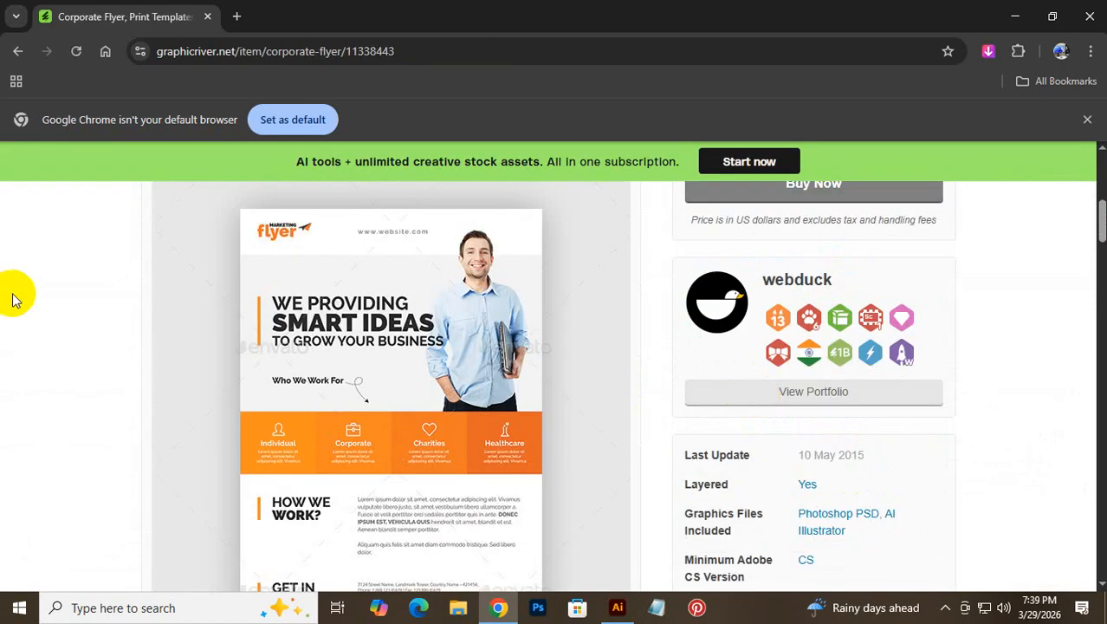
click(350, 422)
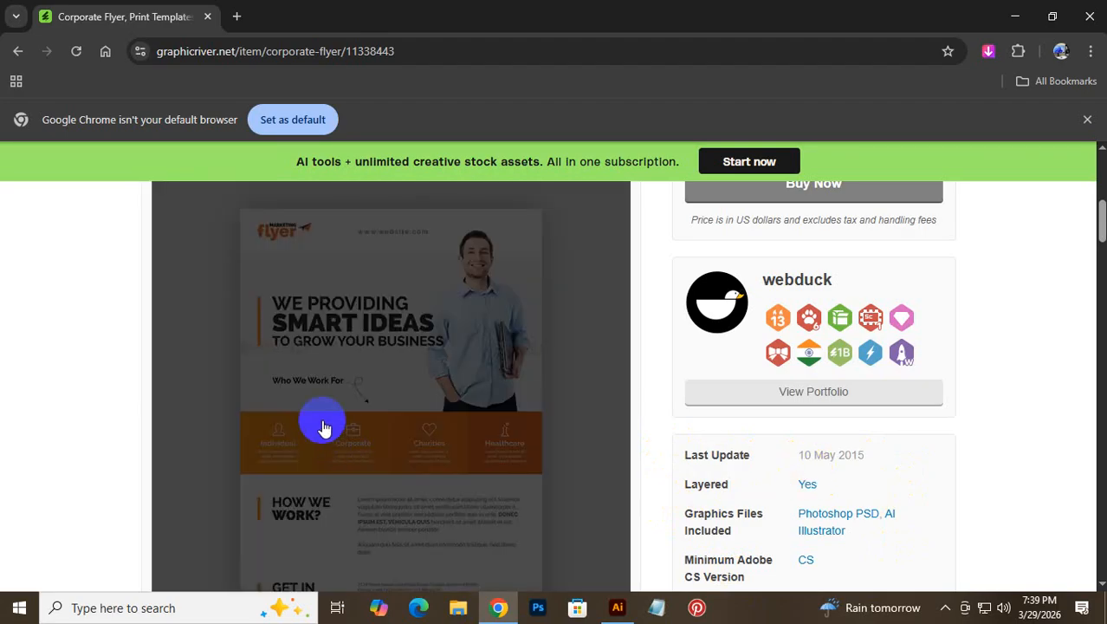
scroll(277, 416, down, 3)
scroll(291, 435, down, 3)
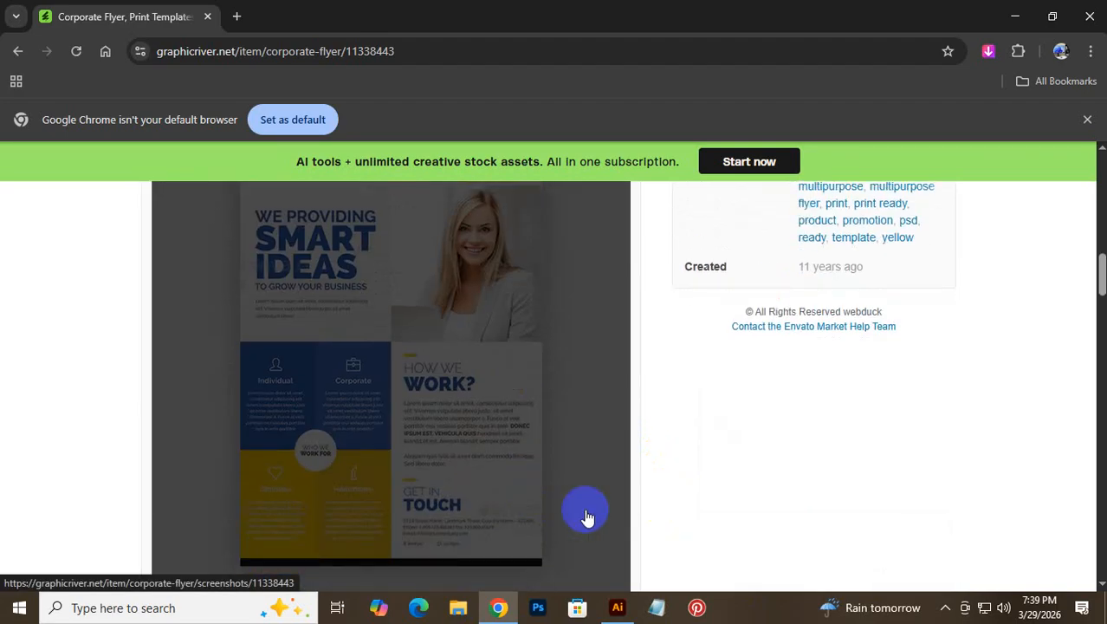
scroll(598, 519, down, 4)
scroll(598, 520, down, 5)
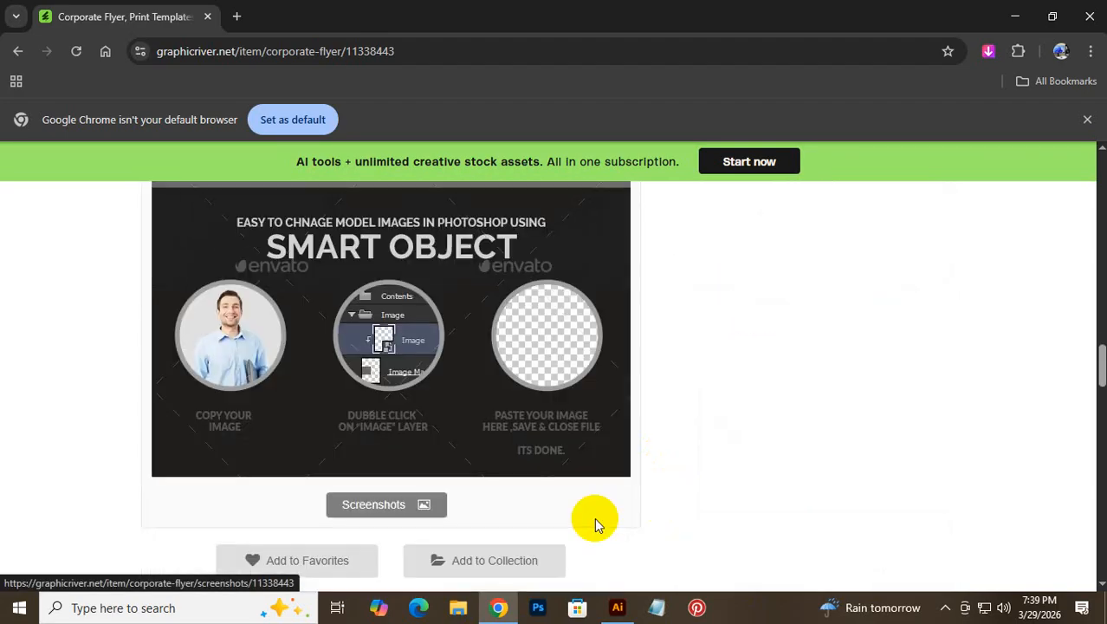
scroll(595, 520, down, 5)
scroll(591, 524, down, 7)
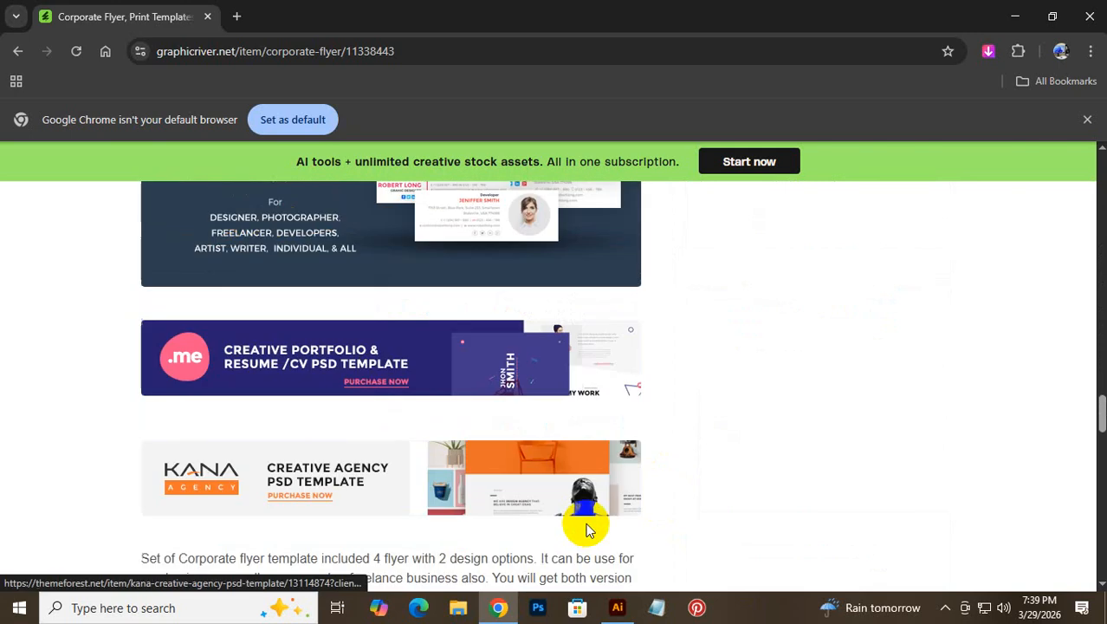
scroll(576, 519, up, 10)
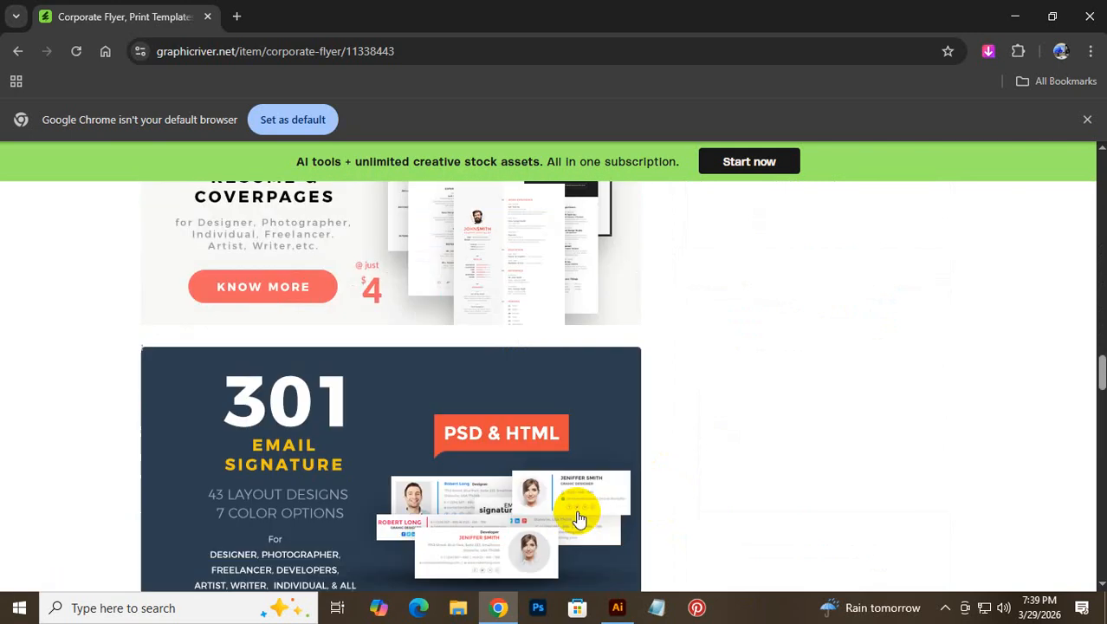
scroll(539, 395, up, 10)
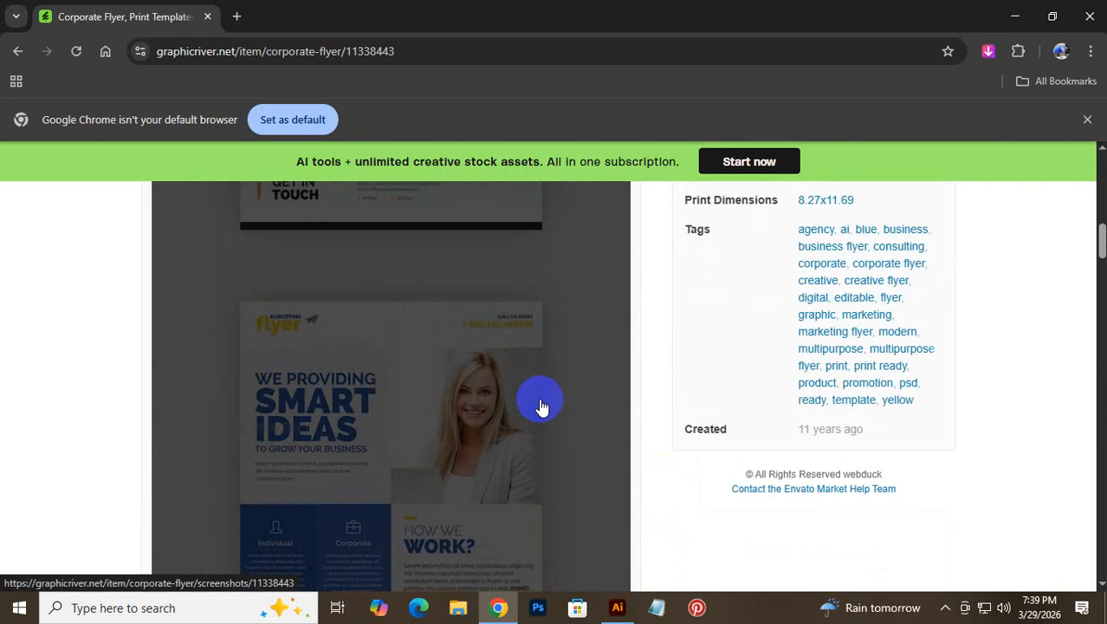
scroll(1057, 511, down, 4)
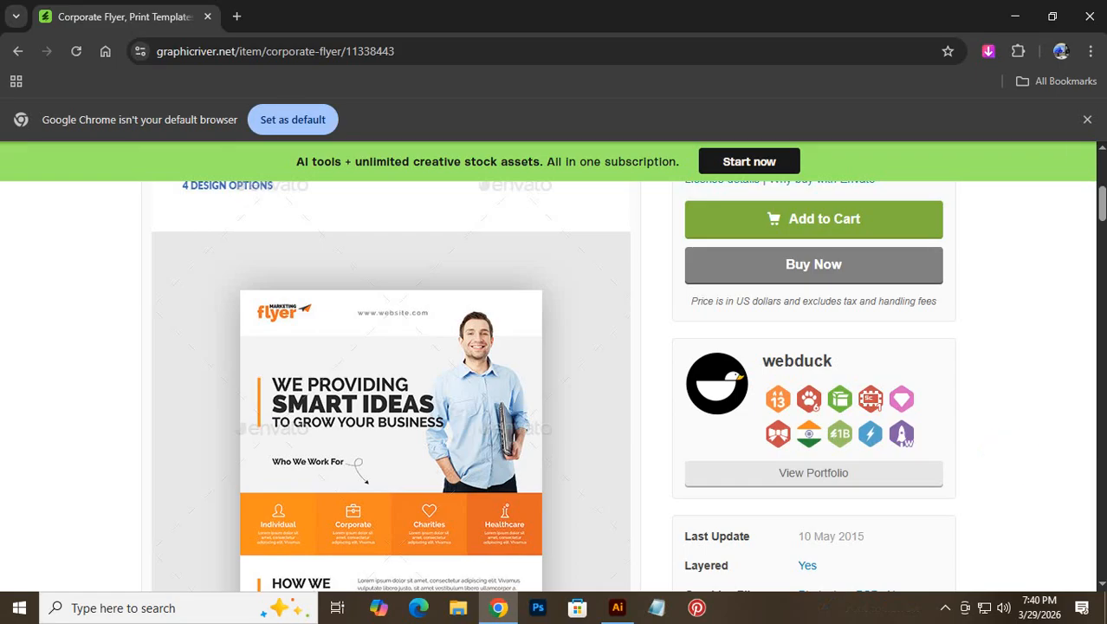
Step: Check the Corporate Flyer's item attributes, including its included file types, print dimensions and tags, against the preview designs
click(462, 476)
scroll(434, 416, down, 3)
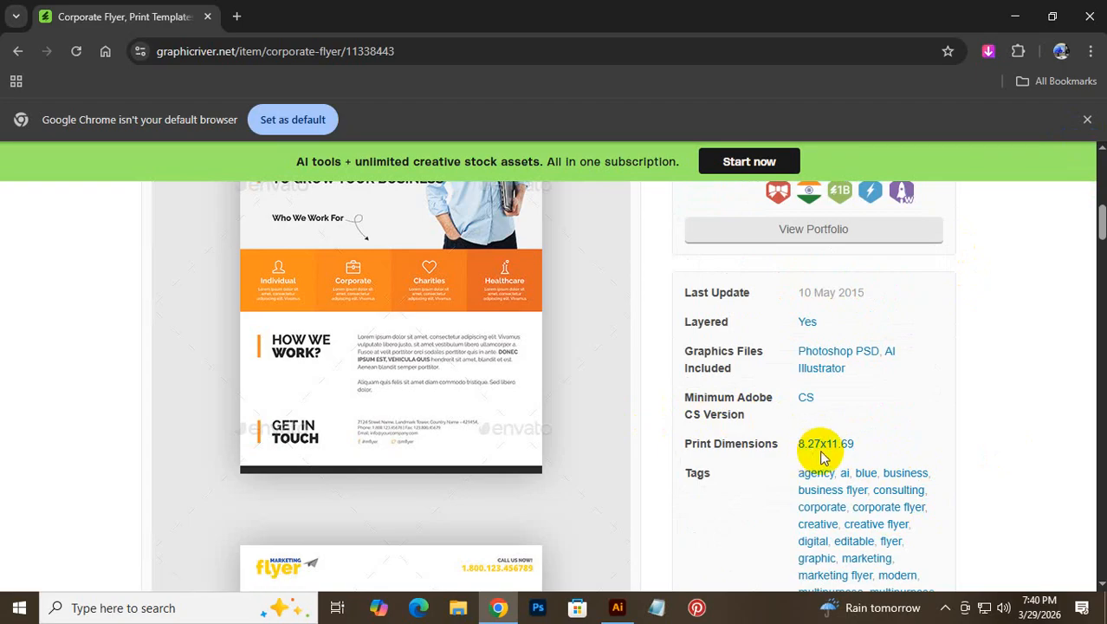
scroll(853, 451, down, 5)
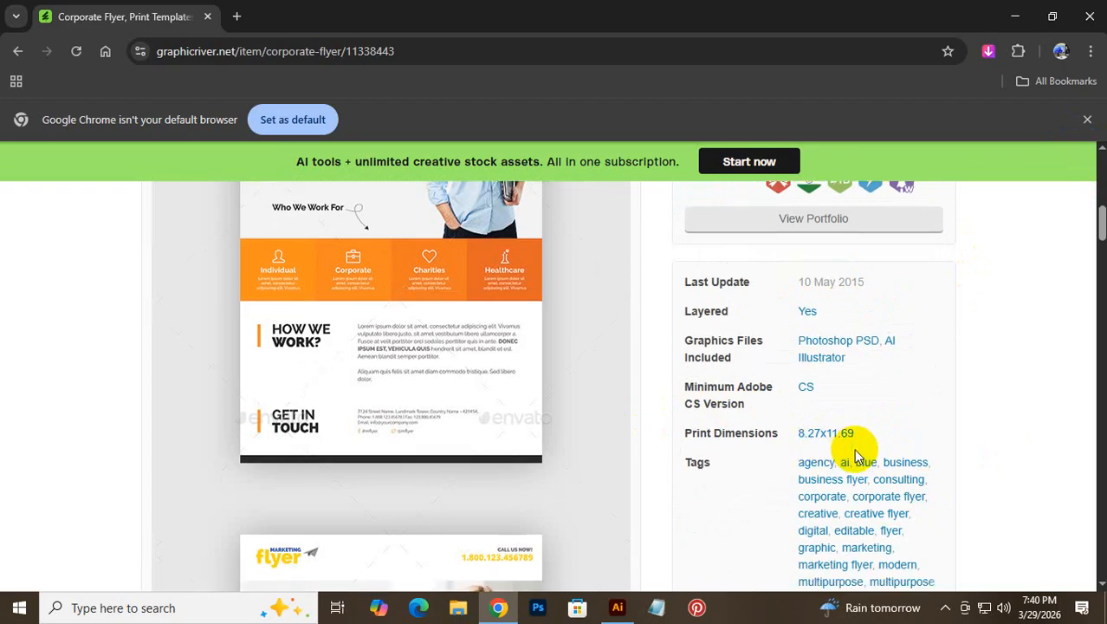
scroll(853, 450, up, 5)
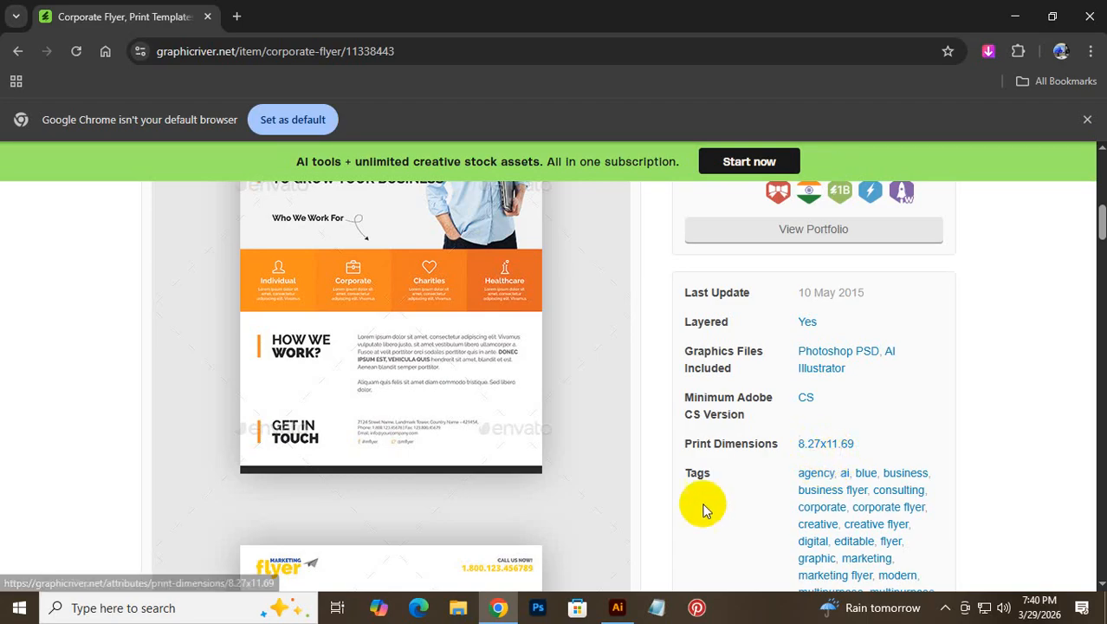
scroll(475, 440, down, 4)
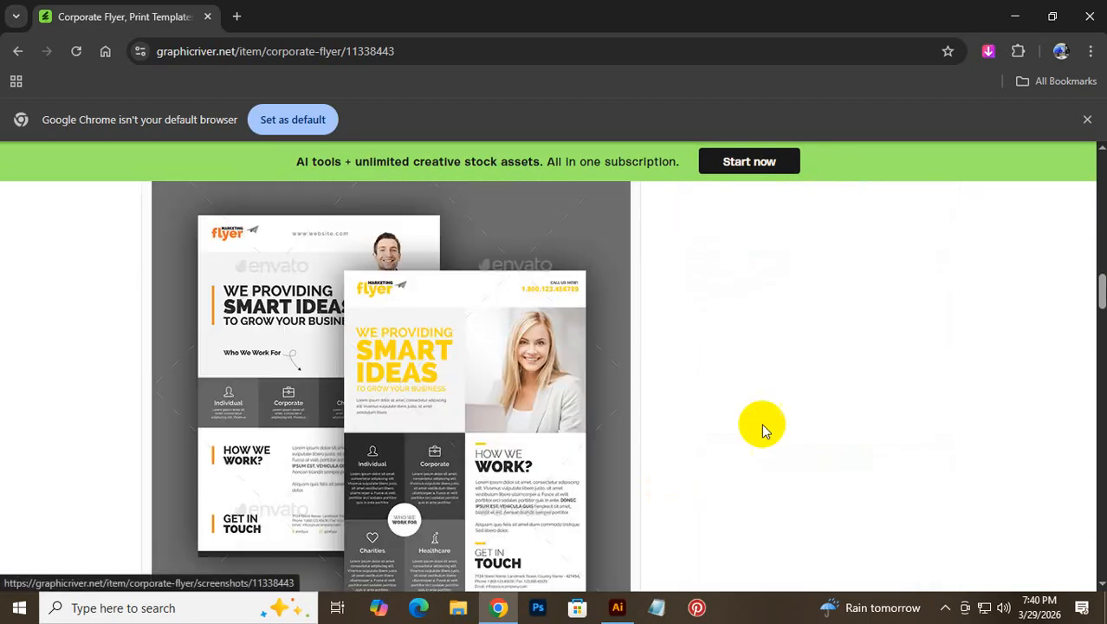
scroll(780, 420, down, 5)
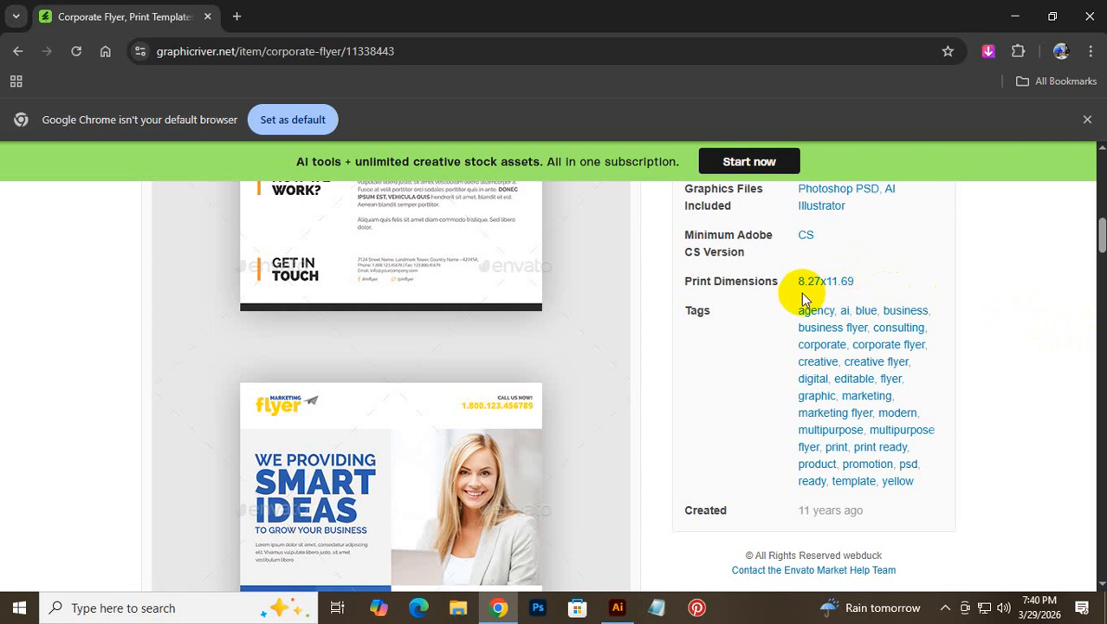
scroll(429, 404, up, 5)
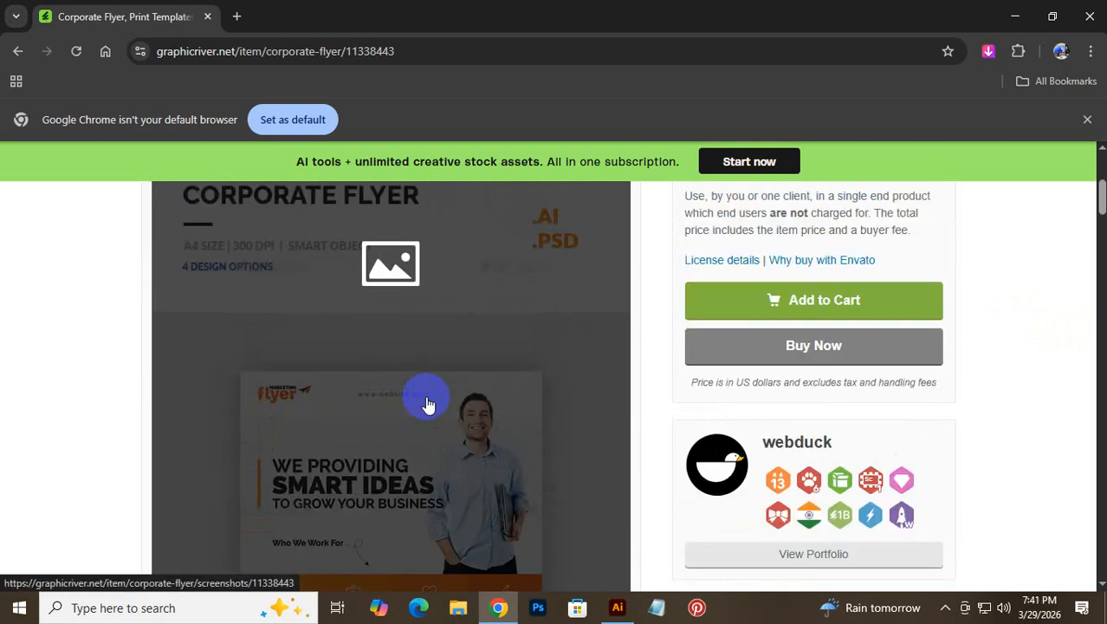
scroll(428, 404, down, 2)
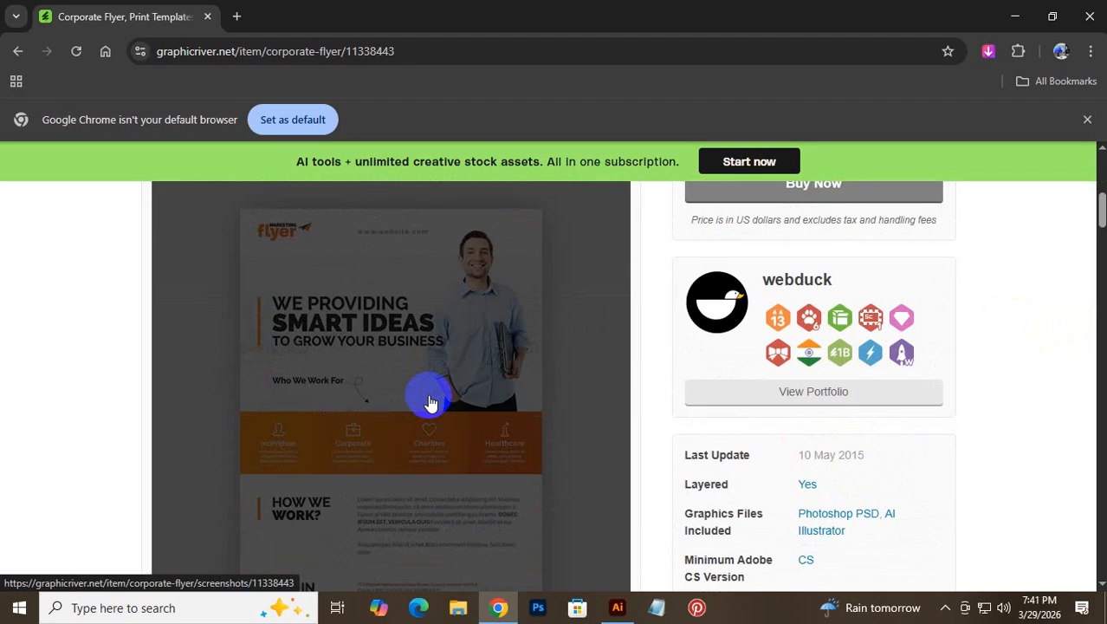
scroll(833, 478, down, 2)
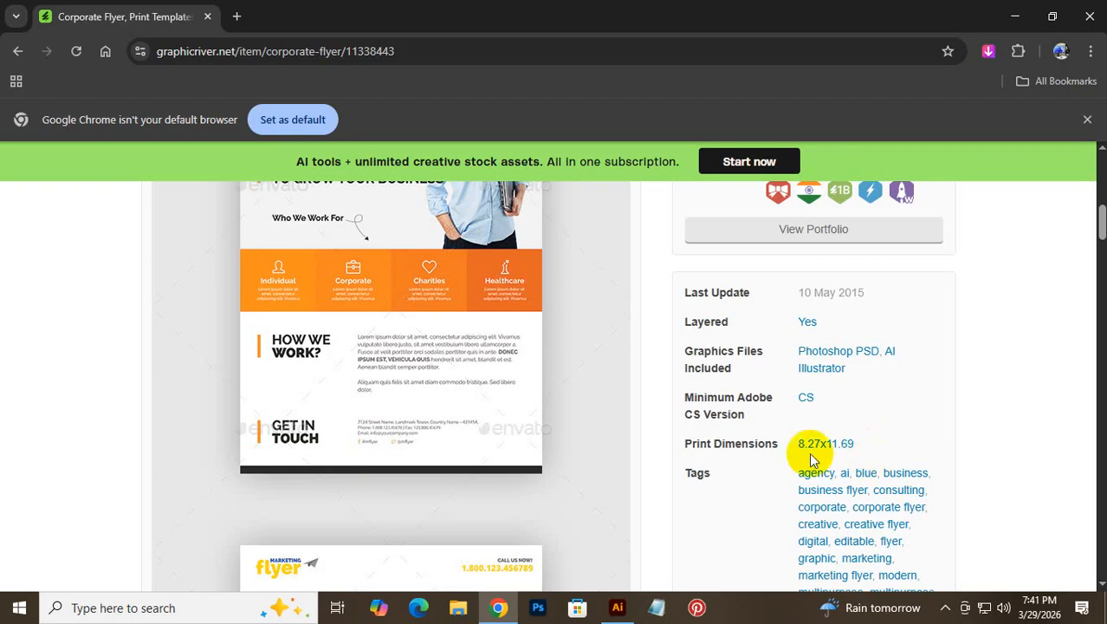
scroll(322, 366, up, 2)
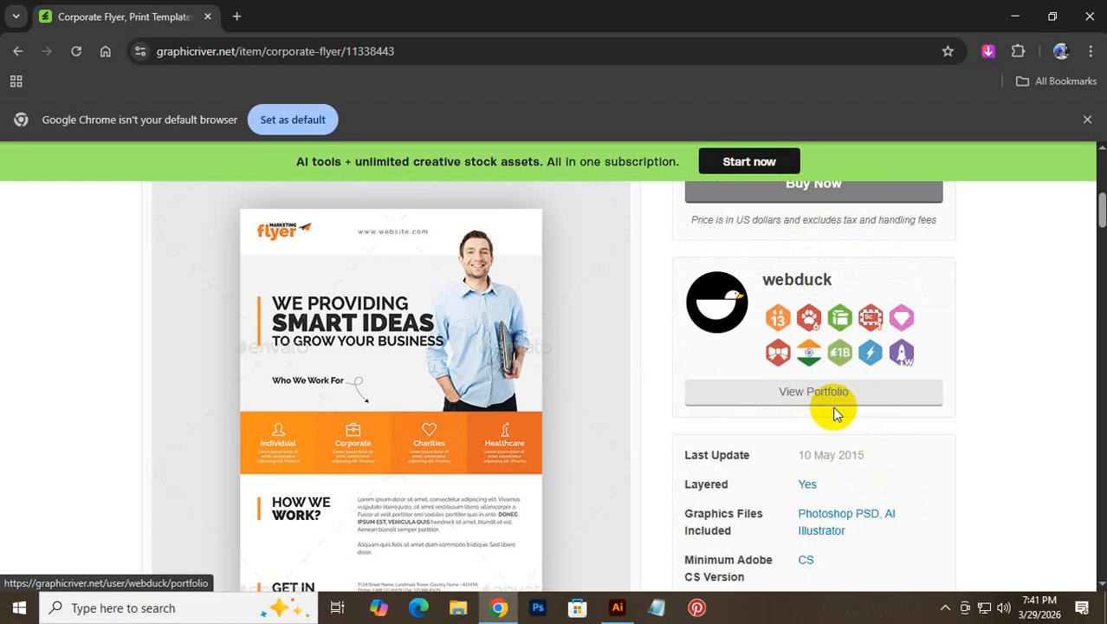
Step: Read the Corporate Flyer's written description and its features list below the previews
scroll(693, 346, down, 10)
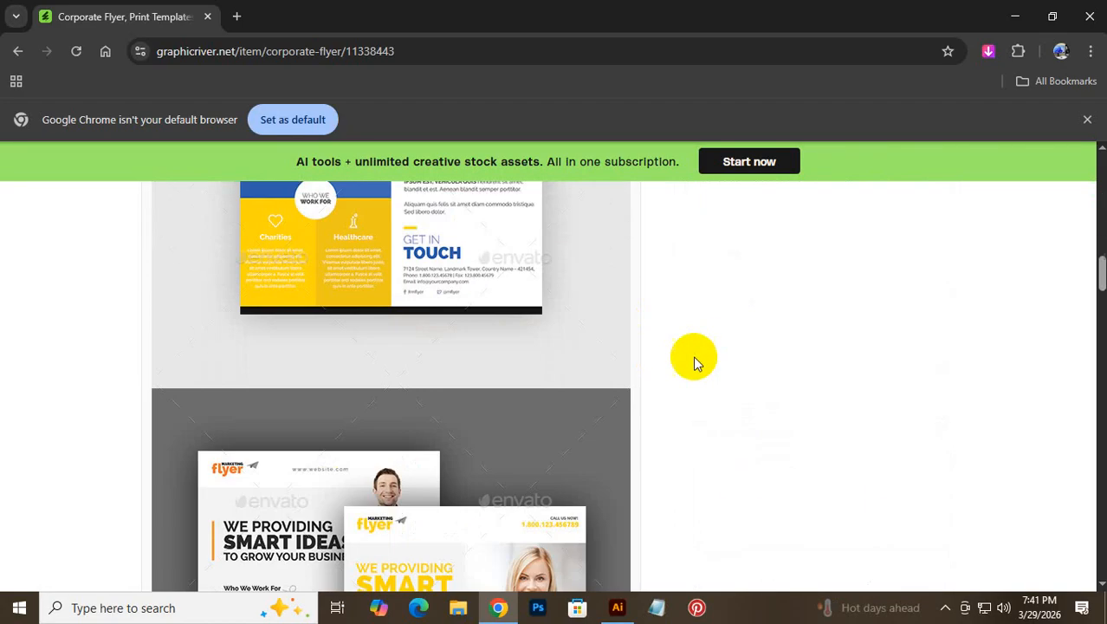
scroll(631, 361, down, 8)
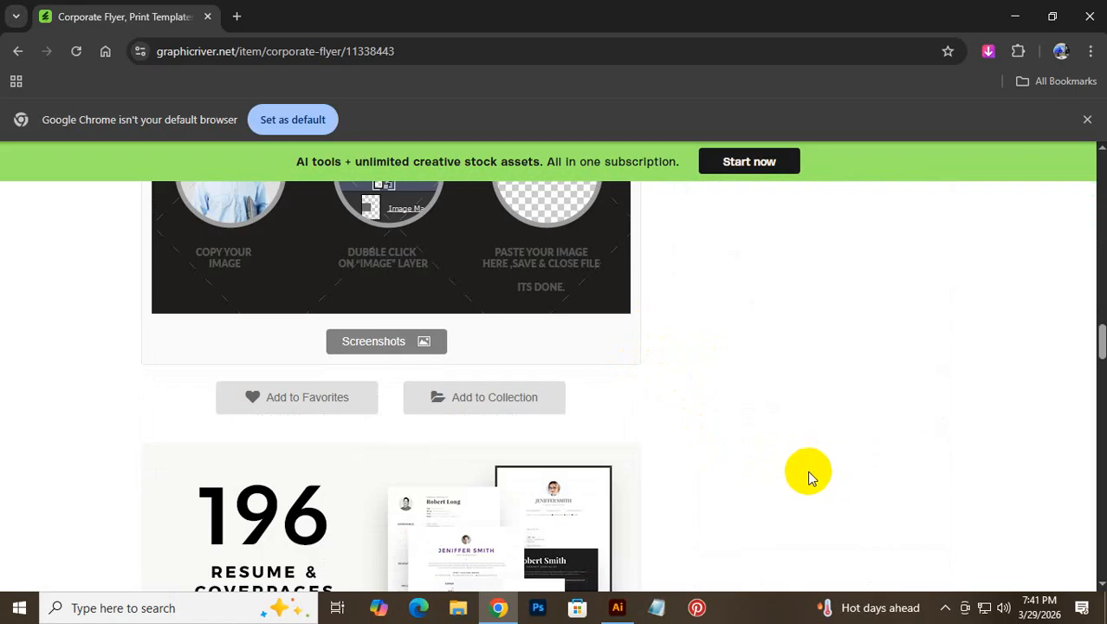
scroll(469, 390, down, 8)
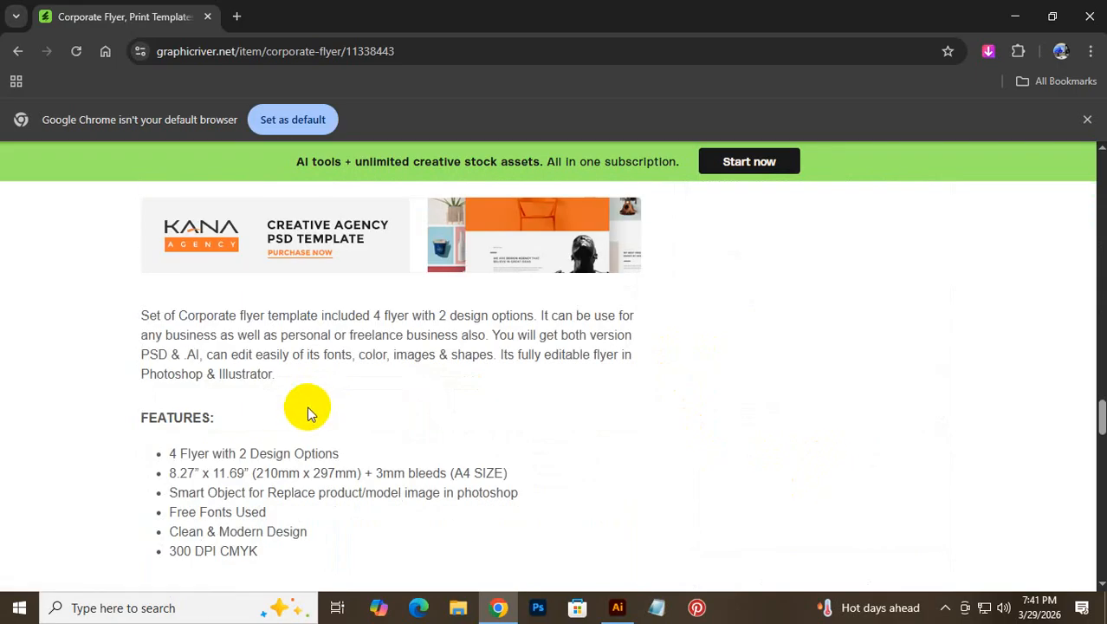
Step: Check the Corporate Flyer's features list for its A4 print size, bleed allowance, resolution and colour mode, highlighting those entries
scroll(306, 406, down, 1)
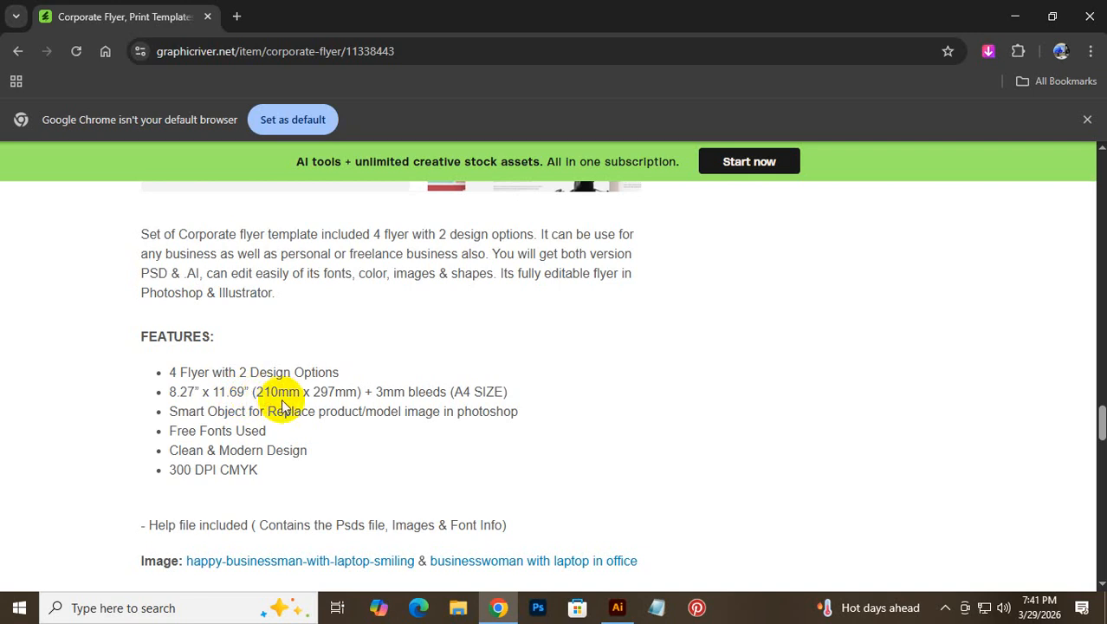
drag(236, 392, 137, 395)
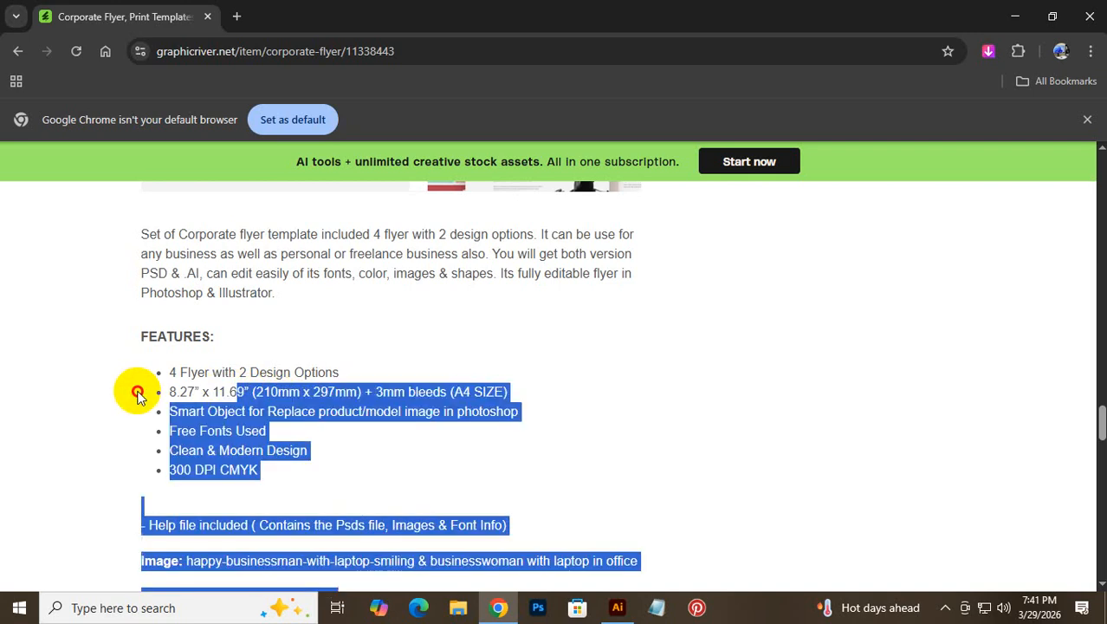
click(257, 394)
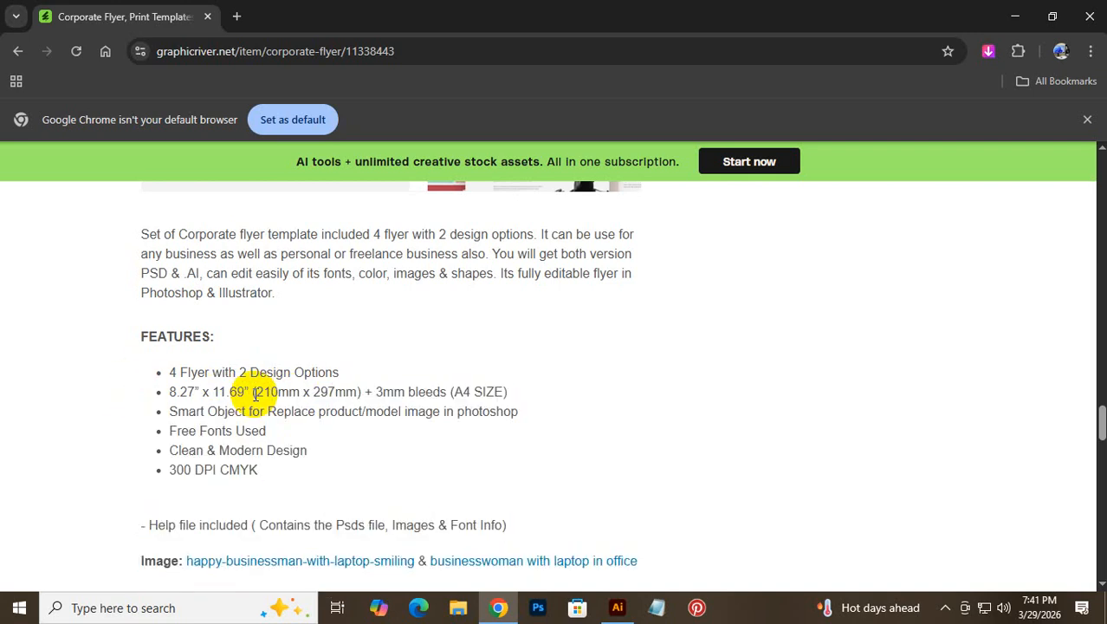
drag(254, 391, 421, 479)
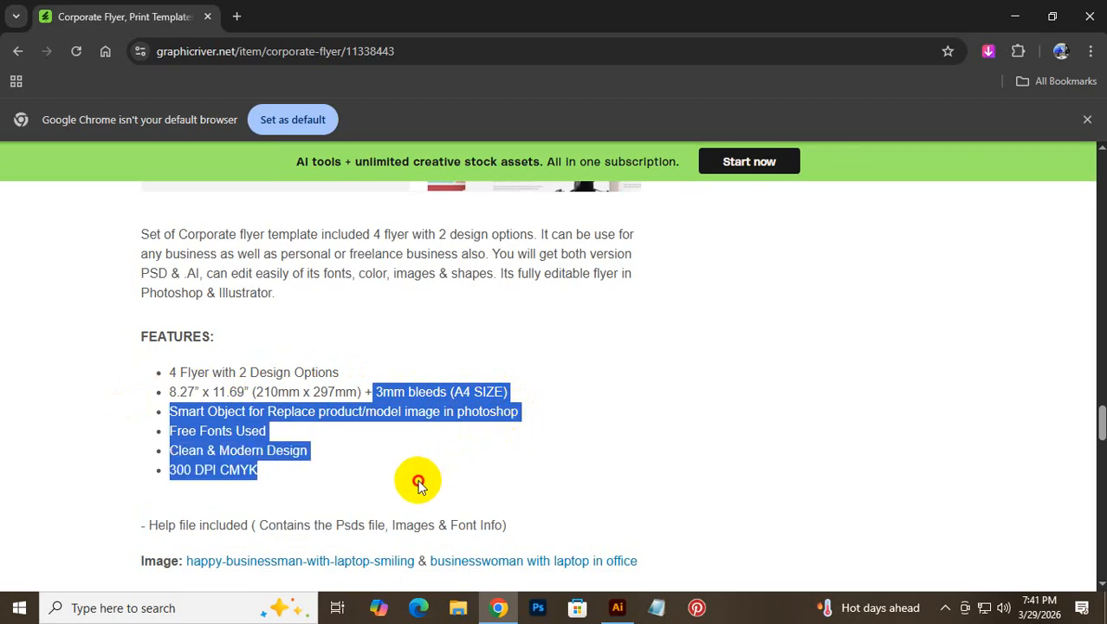
click(226, 474)
drag(223, 474, 346, 479)
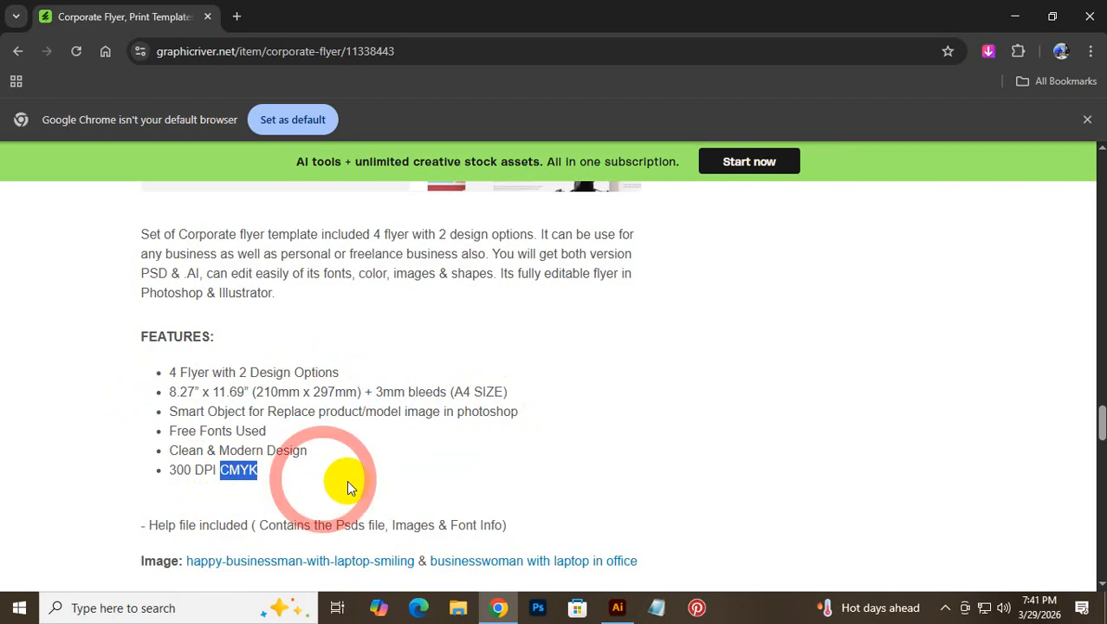
Step: Switch to Illustrator, close the open untitled document and start setting up a new file
click(618, 604)
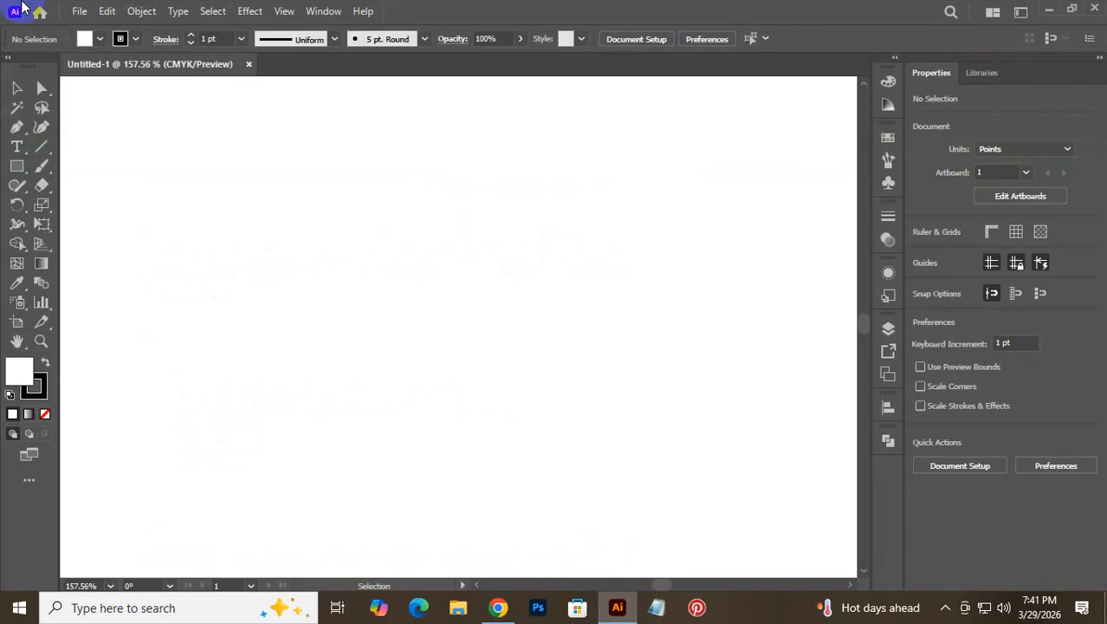
click(248, 65)
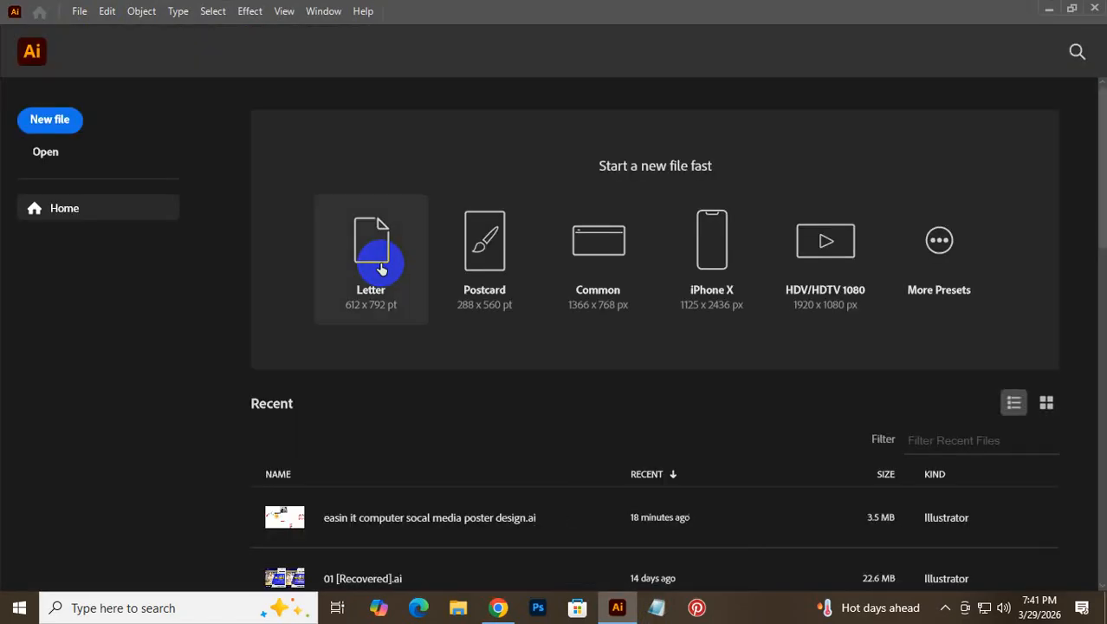
click(74, 111)
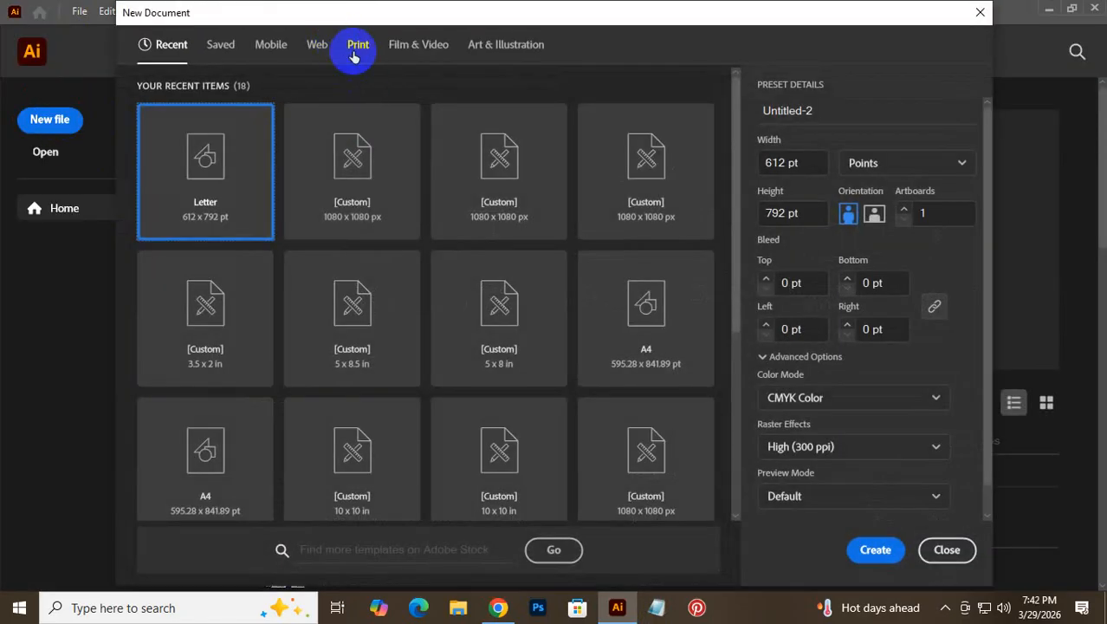
Step: Choose the A4 print preset for the new document and set its units to inches
click(355, 50)
click(373, 197)
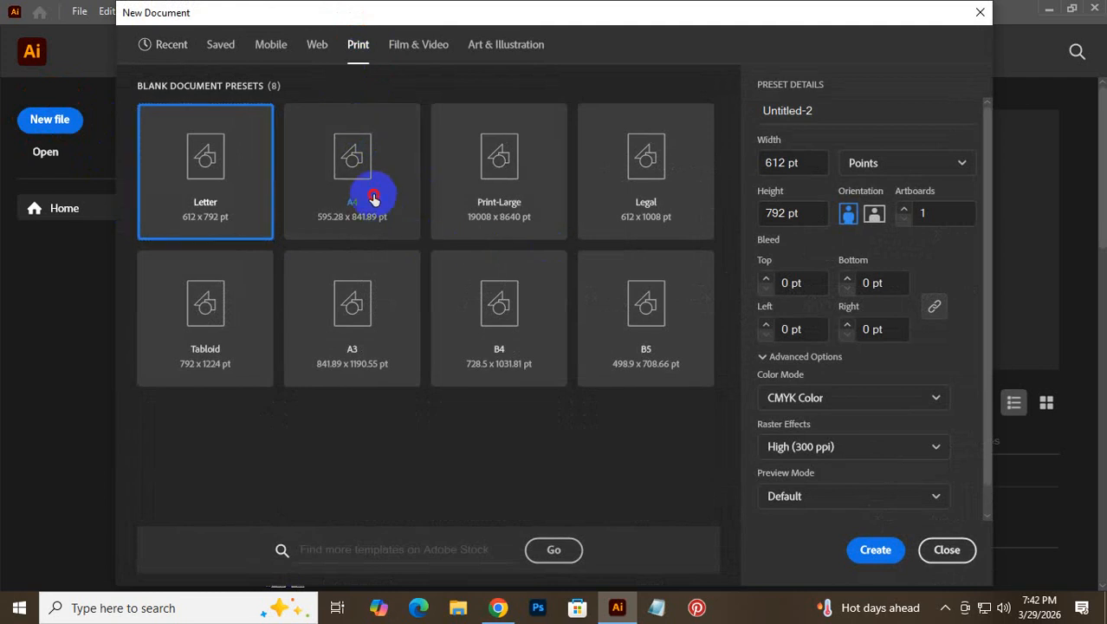
click(952, 165)
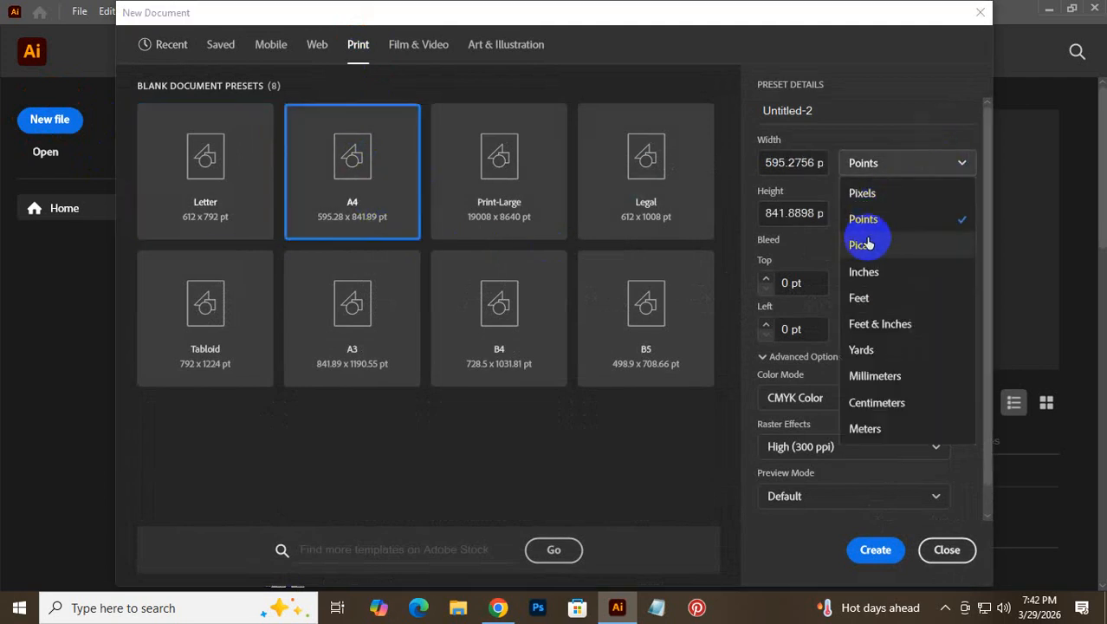
click(862, 272)
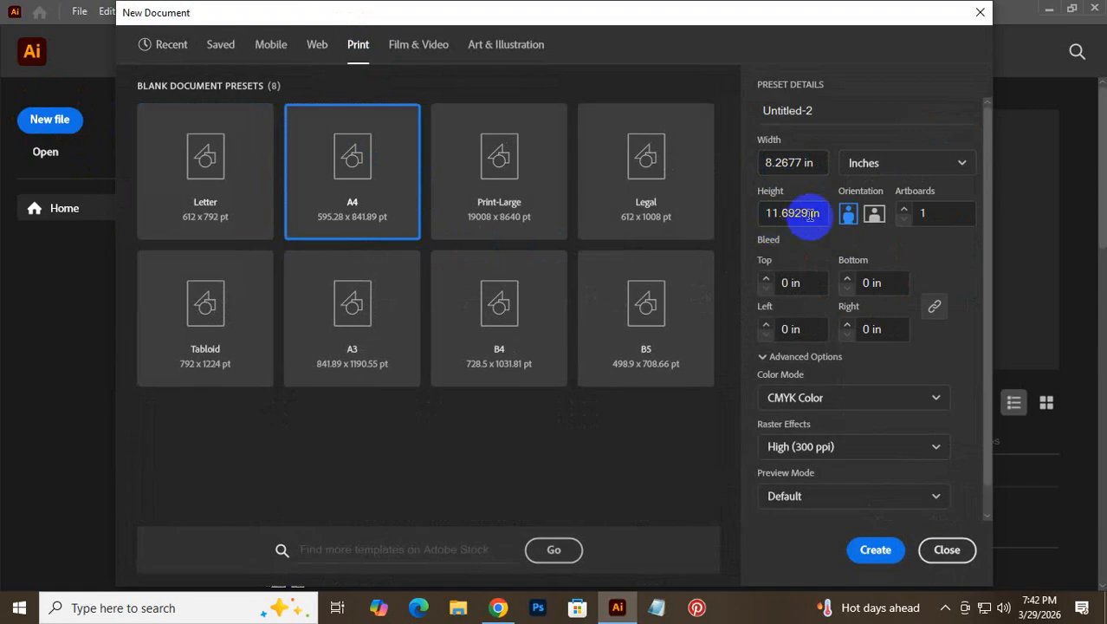
double_click(768, 213)
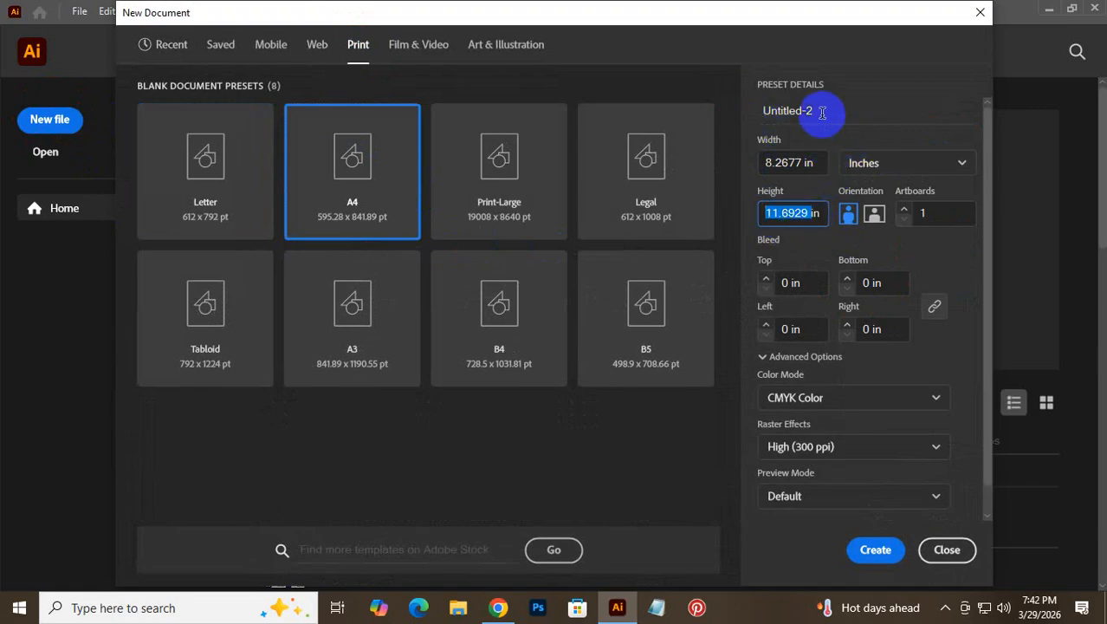
Step: Name the new document 01
drag(822, 113, 732, 110)
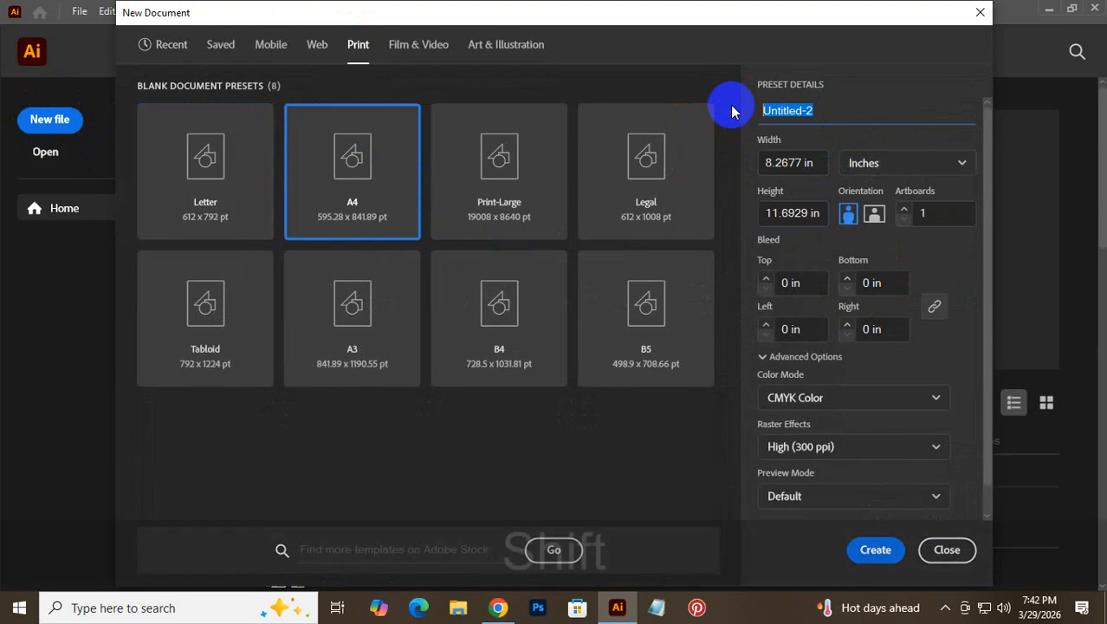
text(Flyer )
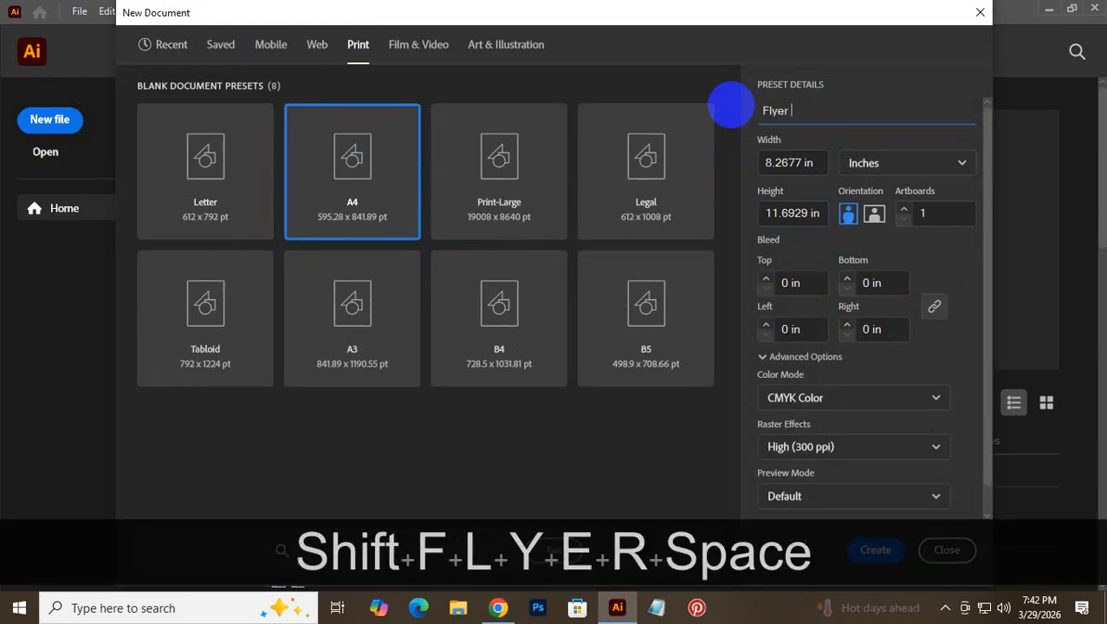
text(Des)
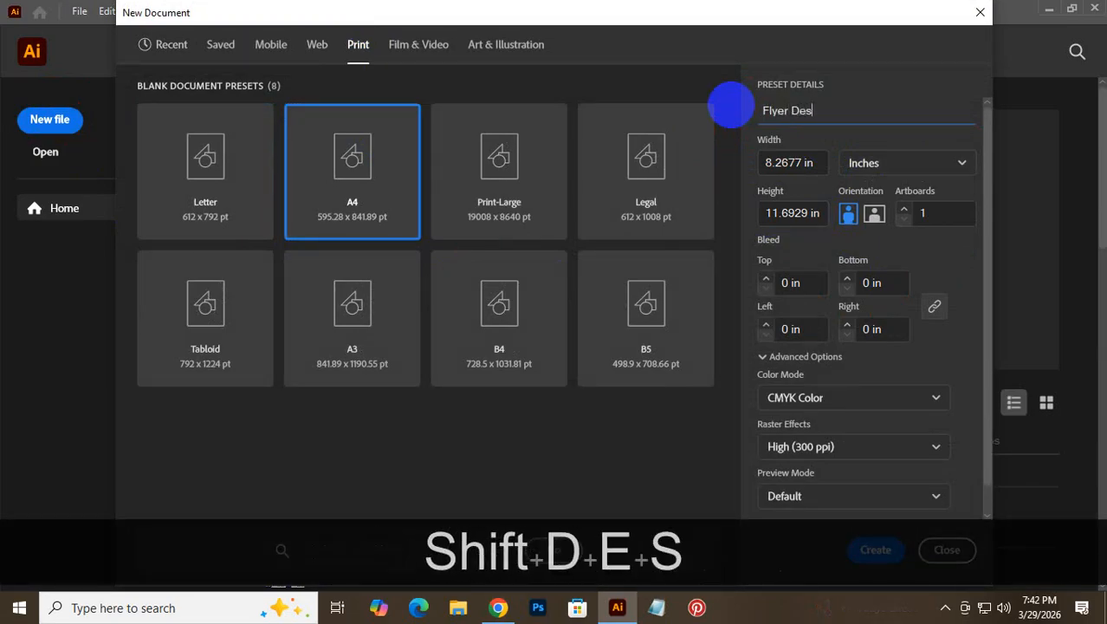
key(BackSpace)
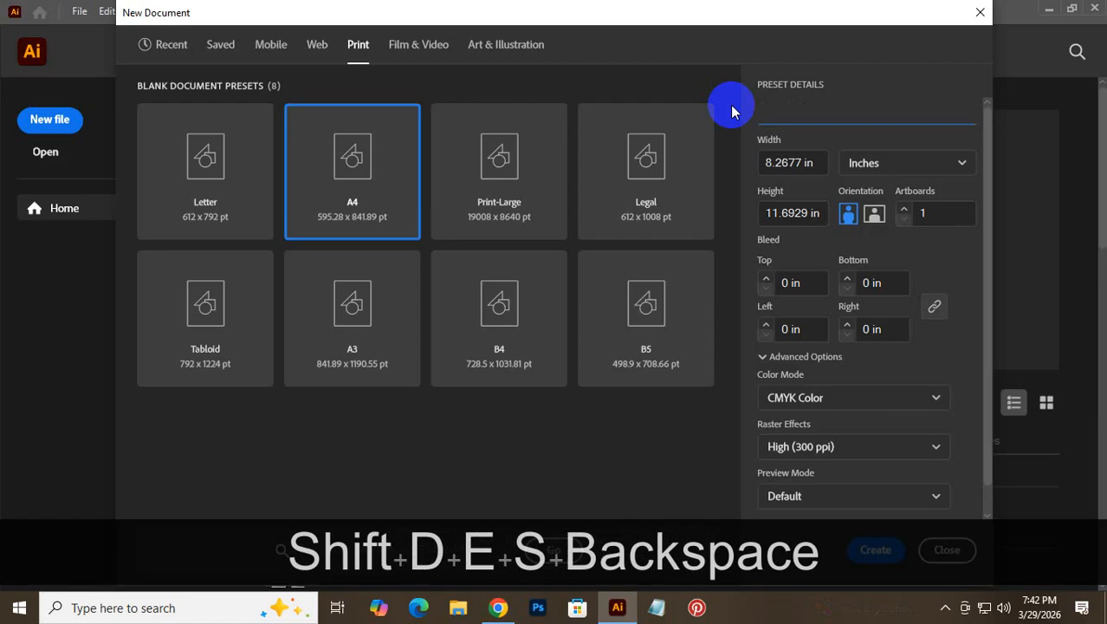
text(01)
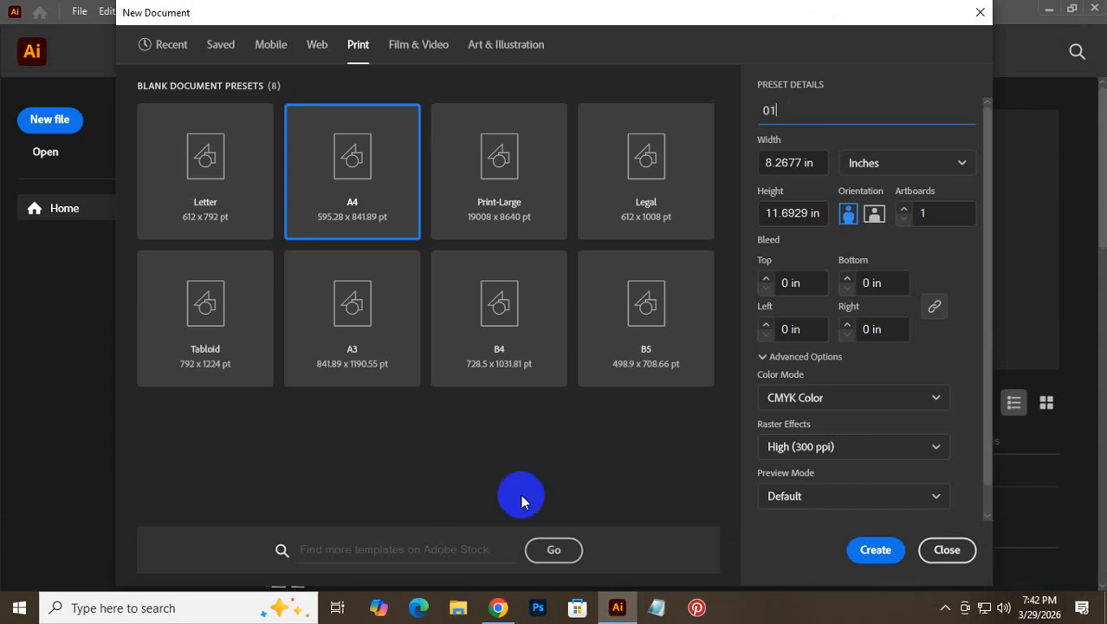
Step: Switch to Chrome, search Google for "gym flyer design" in a new tab, and open another blank tab
click(498, 607)
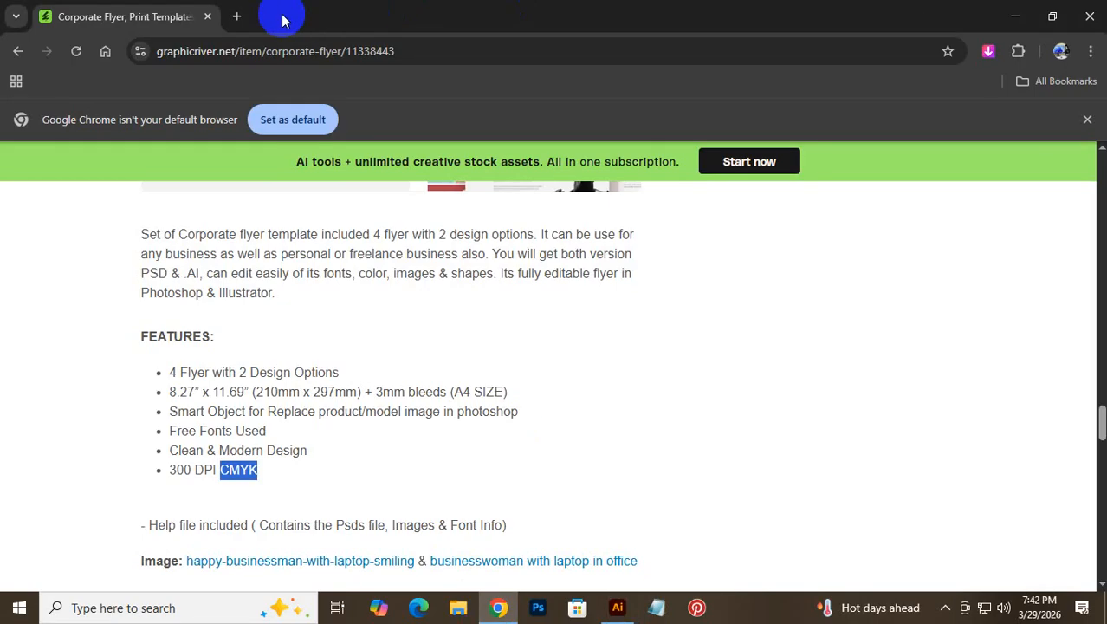
click(239, 15)
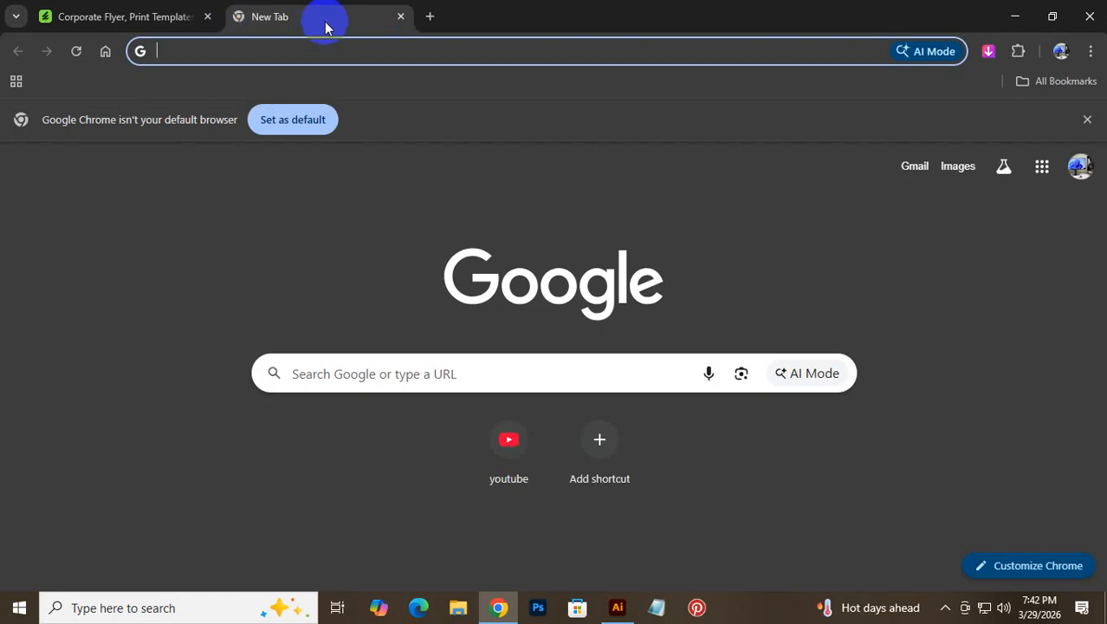
text(gym )
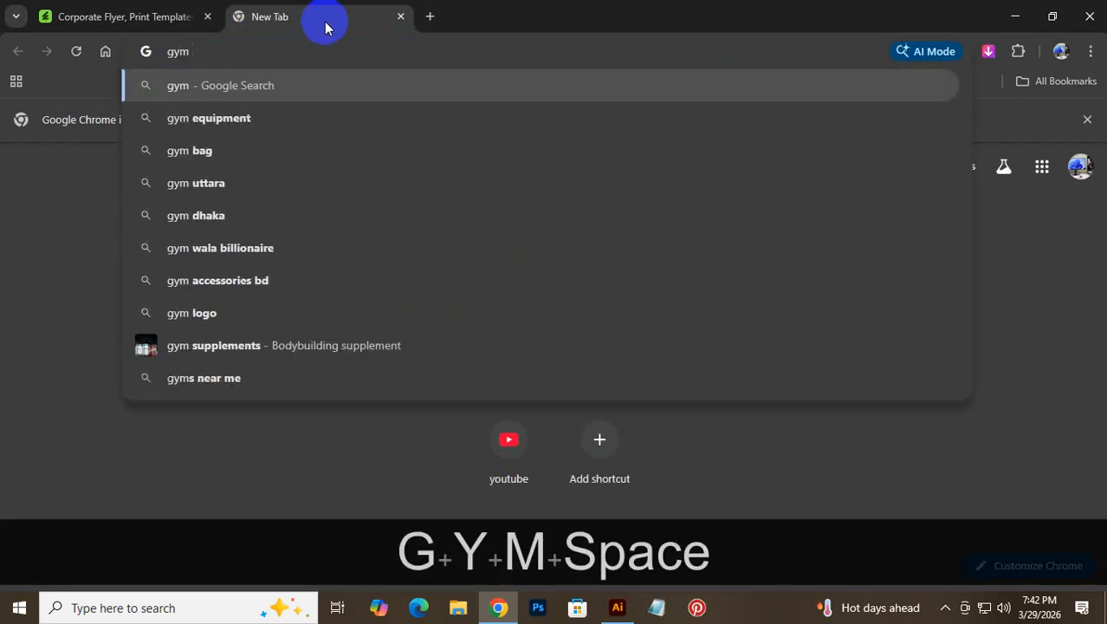
text(fk)
key(BackSpace)
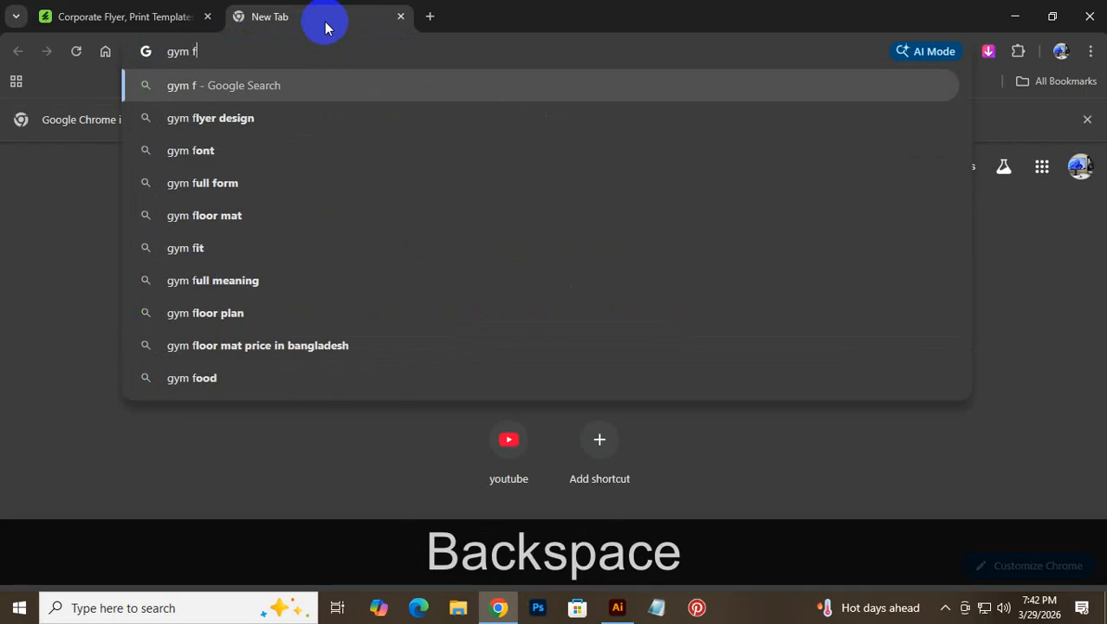
text(lu)
key(BackSpace)
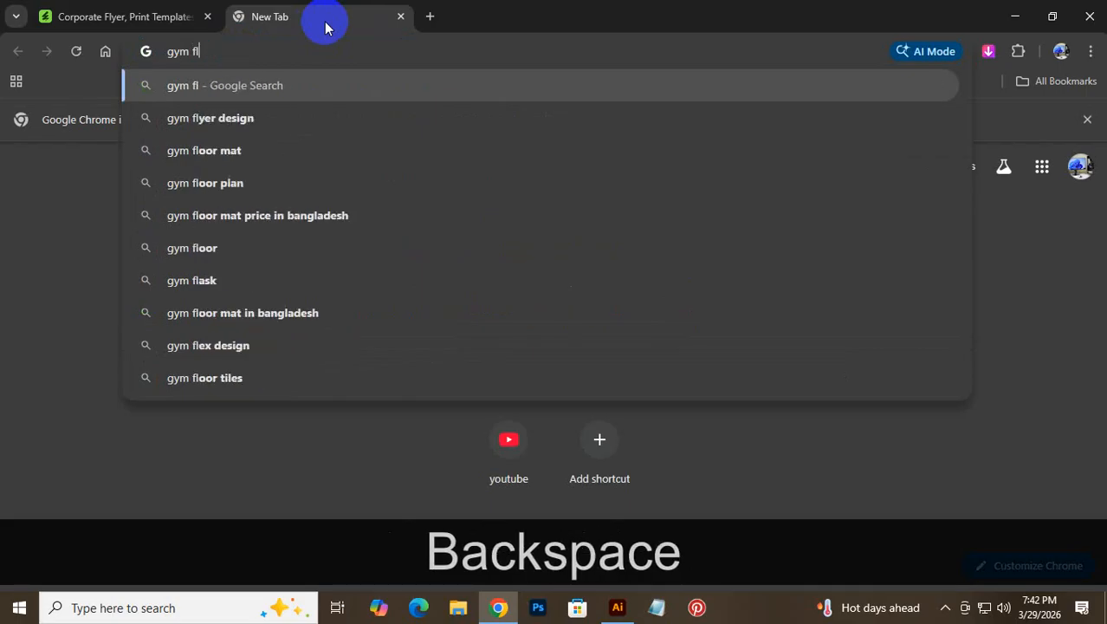
text(yer)
key(Return)
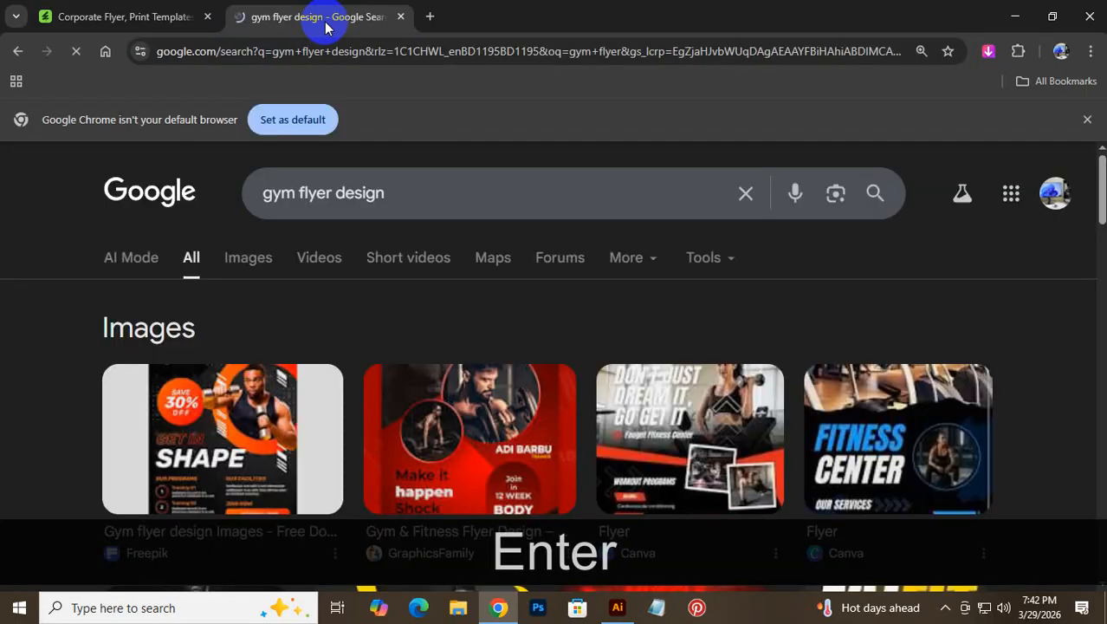
click(431, 16)
mouse_move(299, 32)
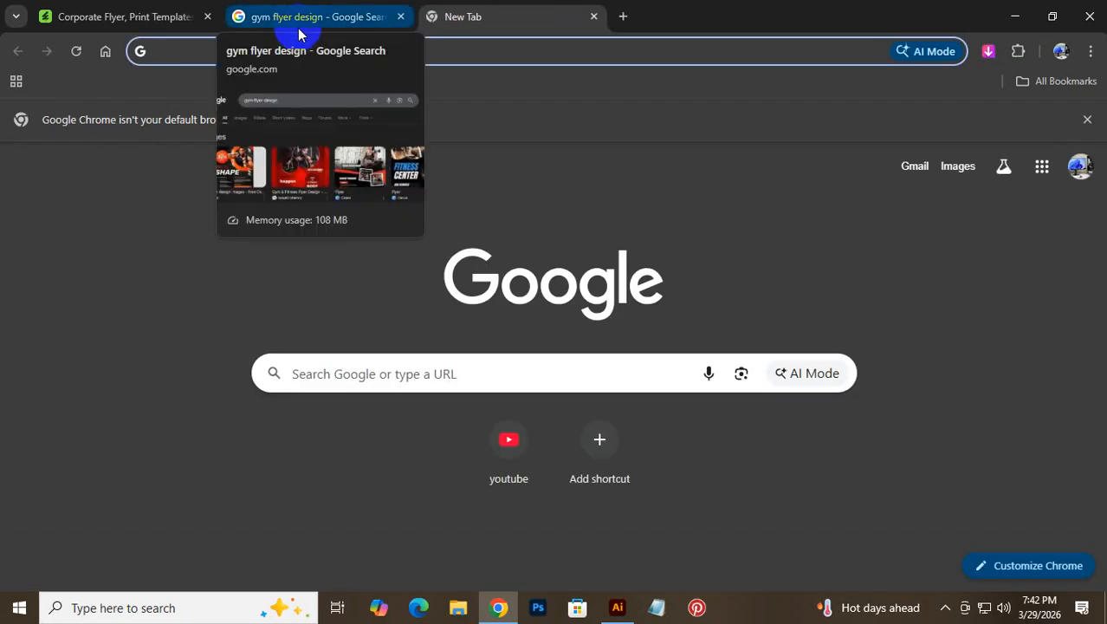
text(clini)
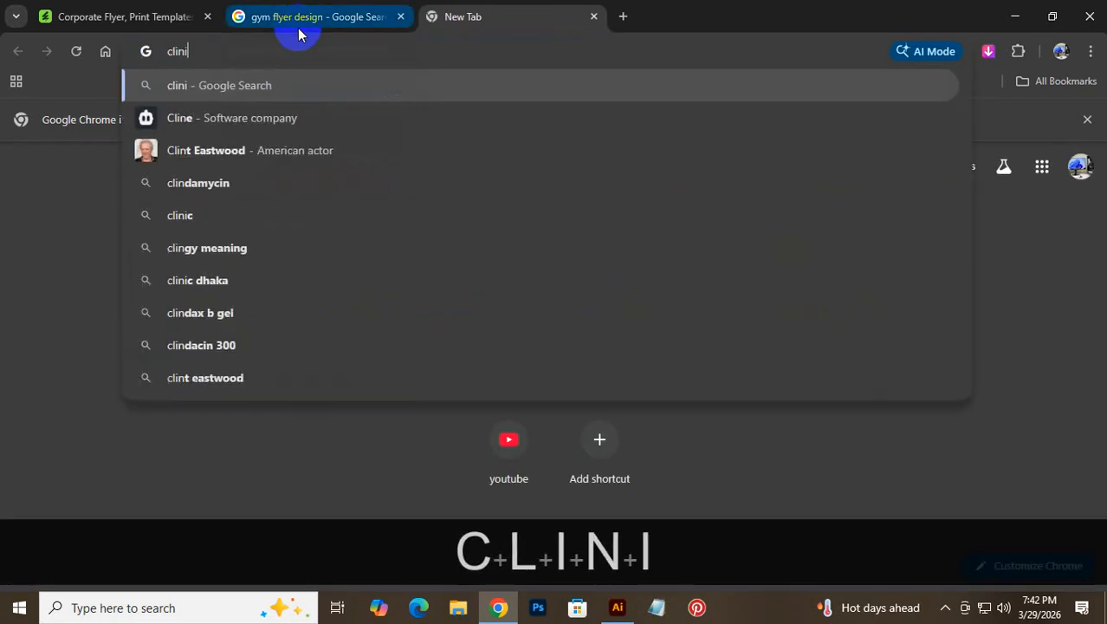
text(c)
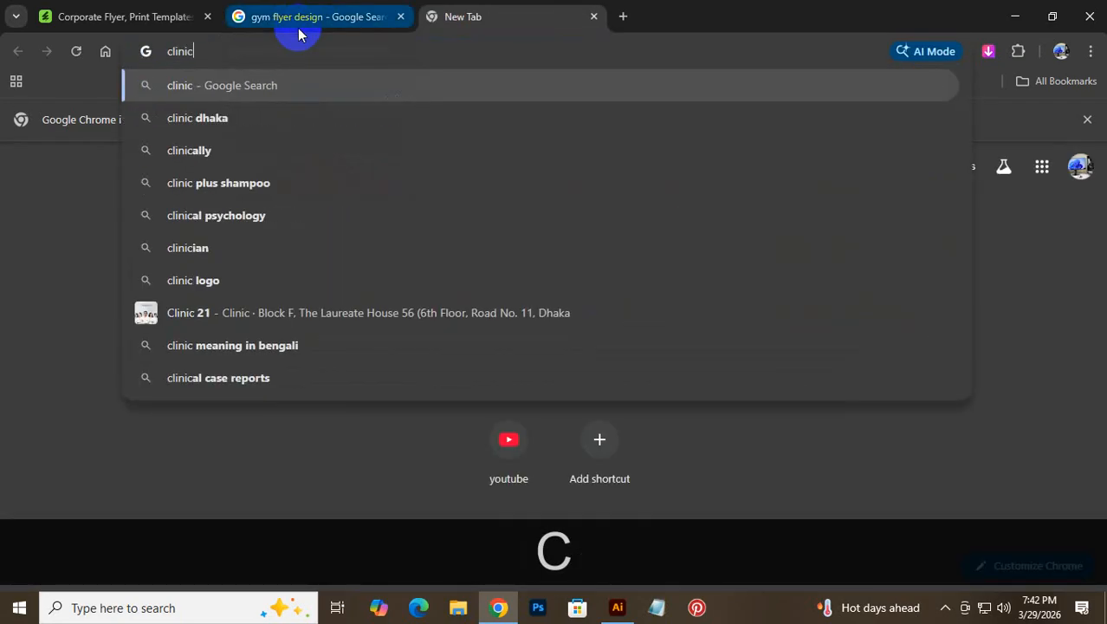
key(BackSpace)
key(BackSpace)
key(BackSpace)
key(BackSpace)
key(BackSpace)
key(BackSpace)
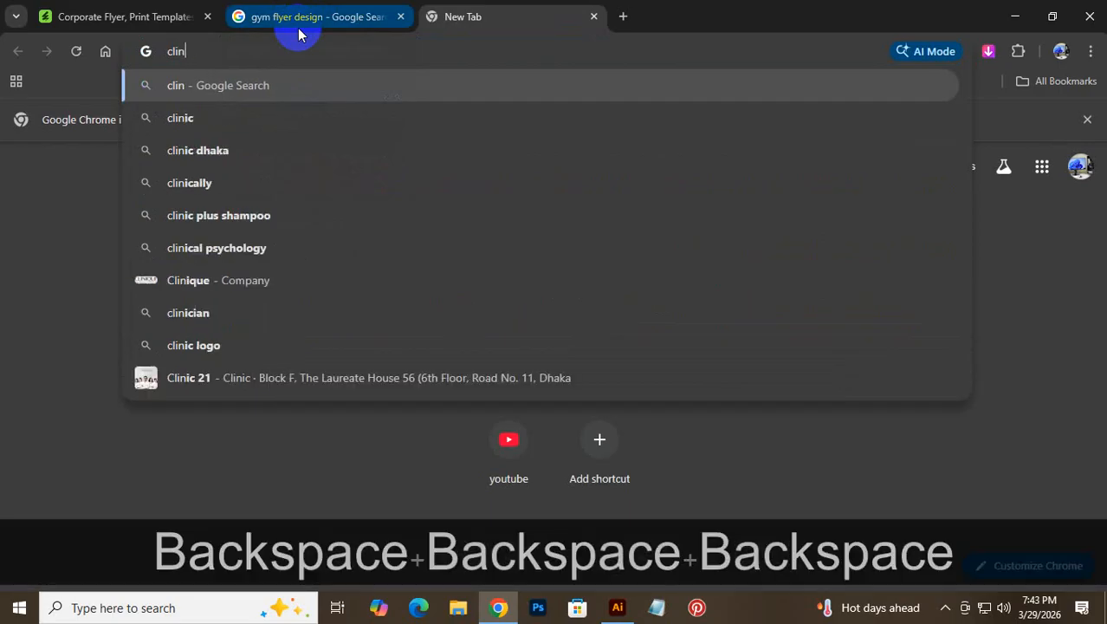
Step: Search Google for "hospital flyer design" in the blank tab
text(ho)
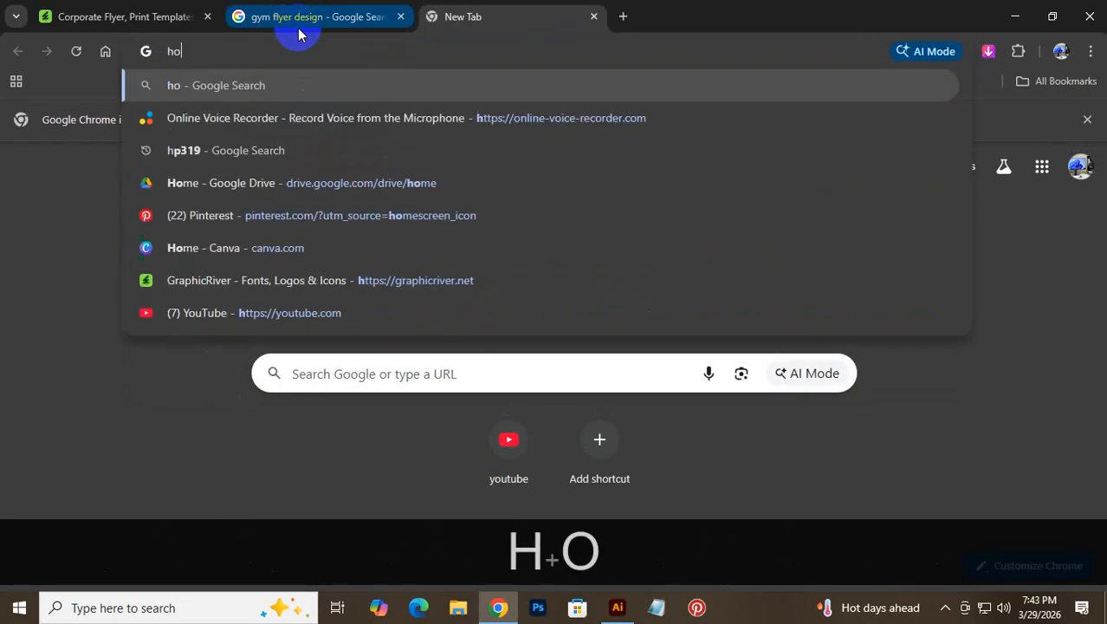
text(spit)
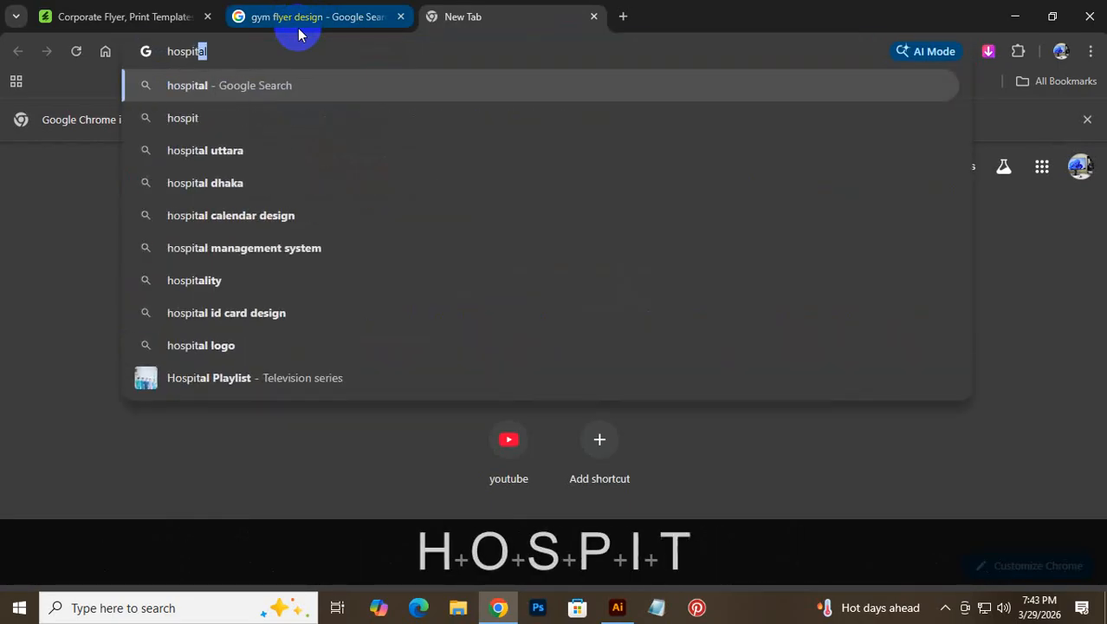
text(al flyer)
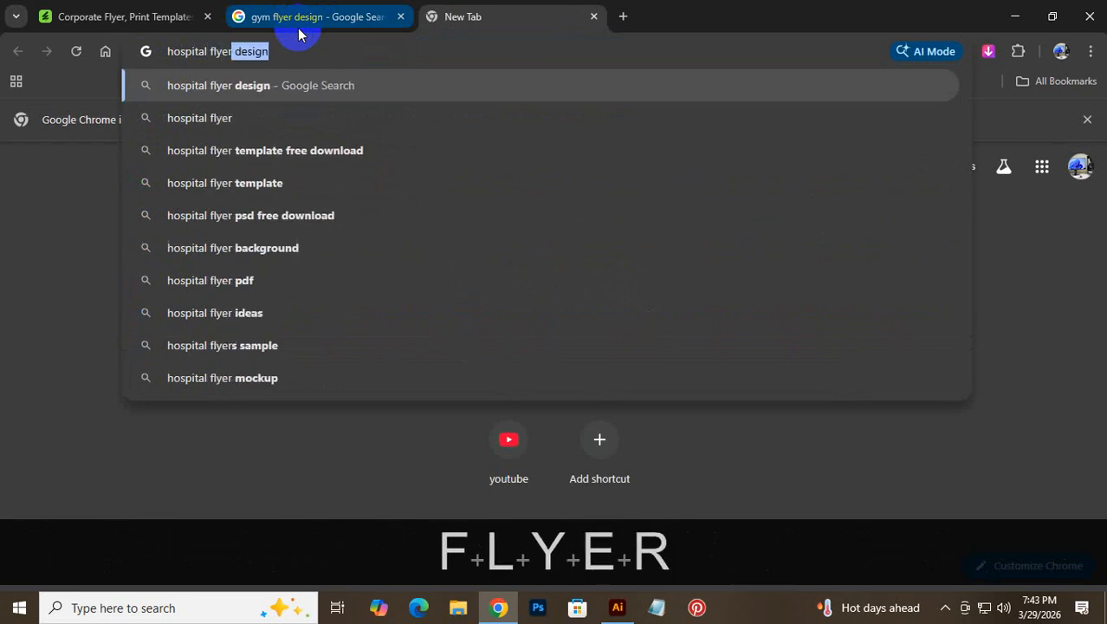
key(Return)
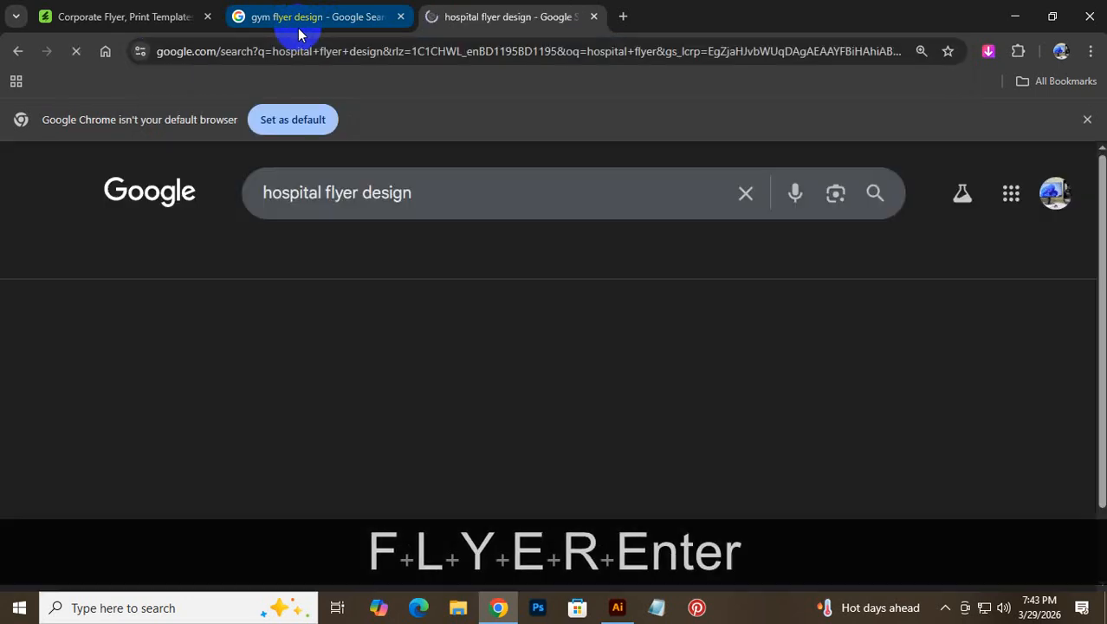
Step: Search Google for "corporate flyer design" in a new browser tab
click(635, 17)
text(co)
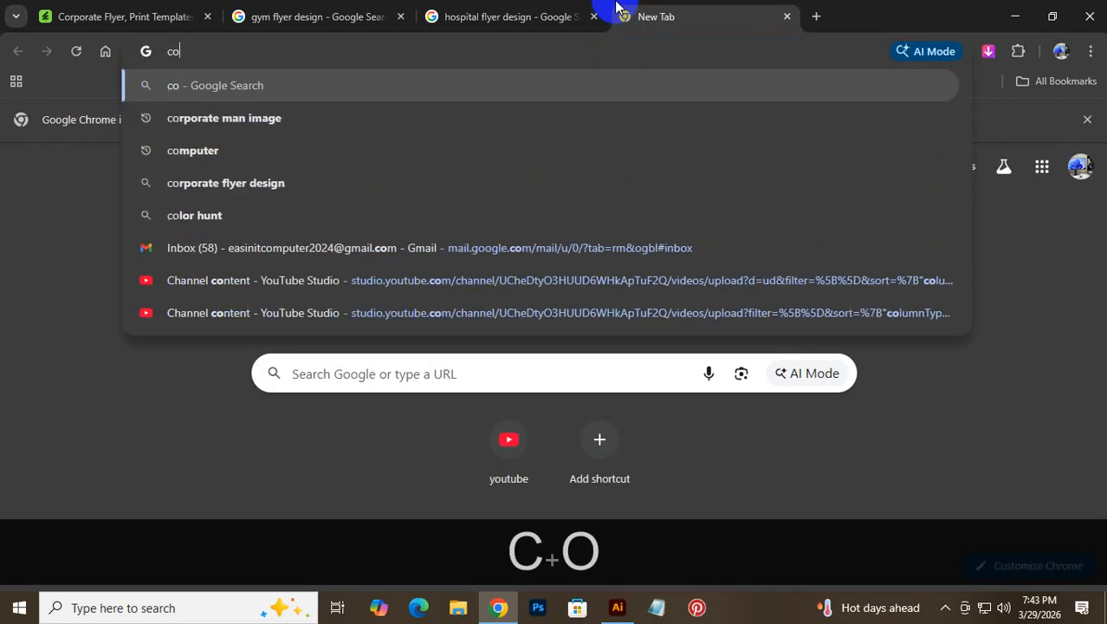
text(rpora)
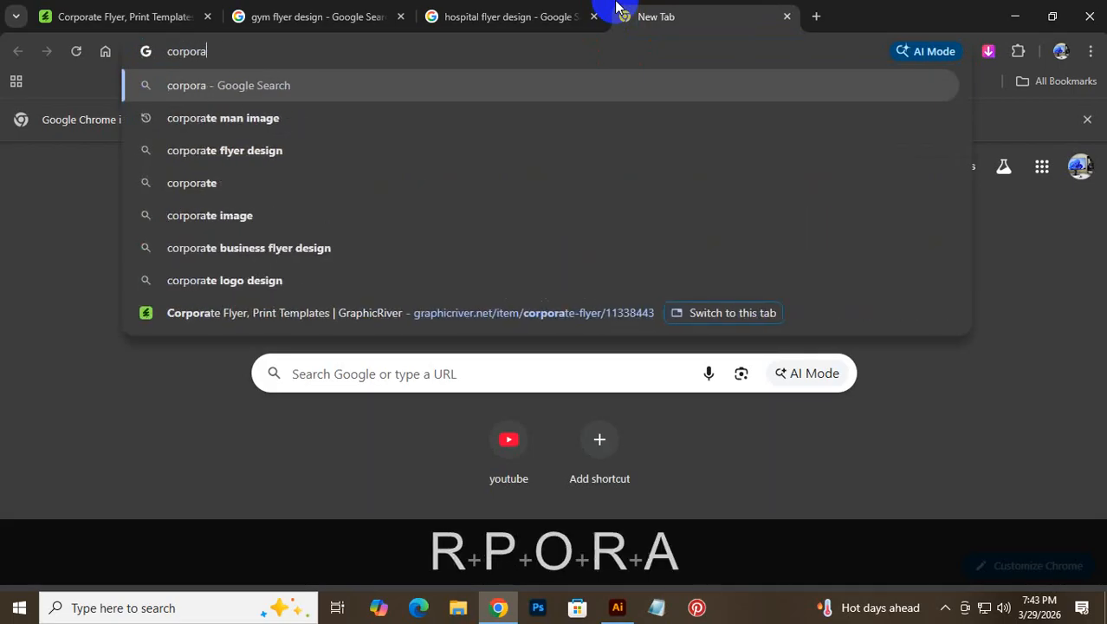
text(te fl)
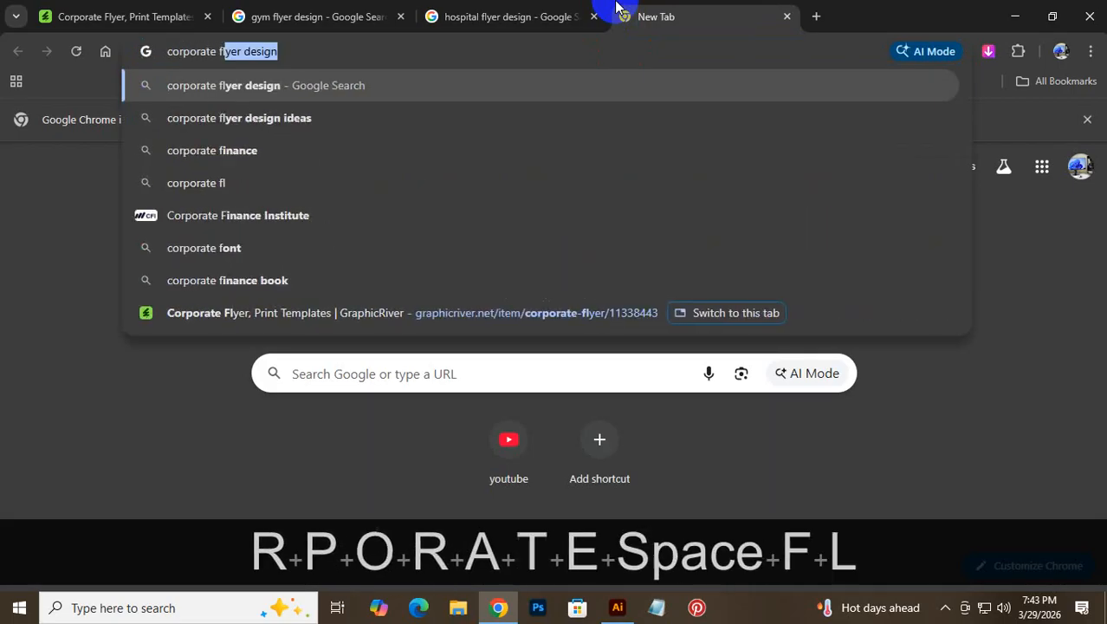
text(yer)
key(Return)
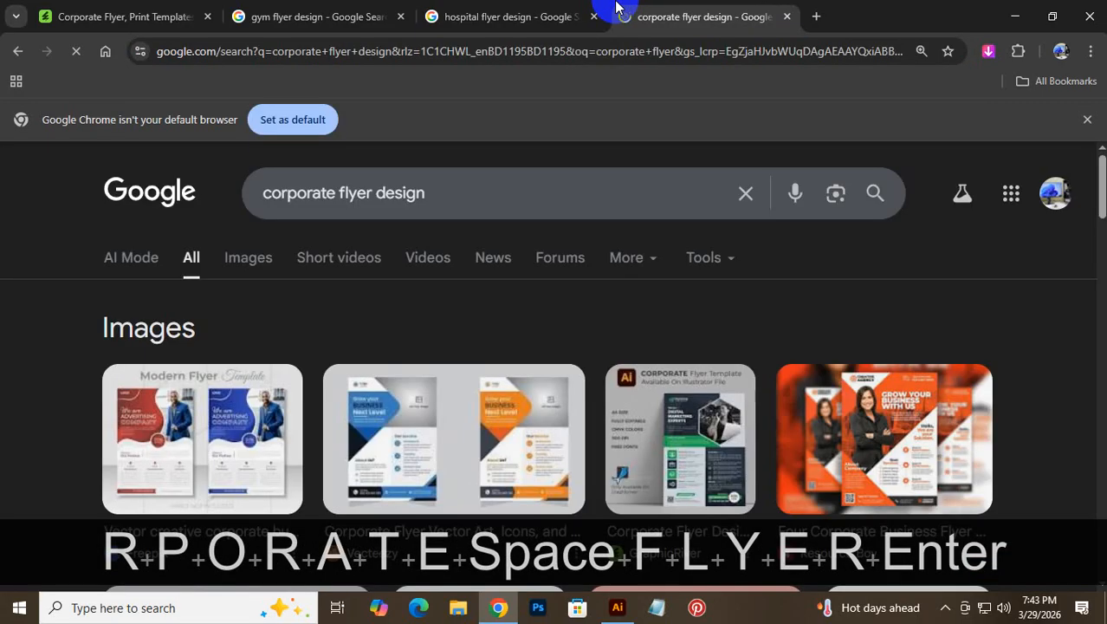
Step: Show the image results for the corporate, hospital and gym flyer design searches in their respective tabs
click(246, 253)
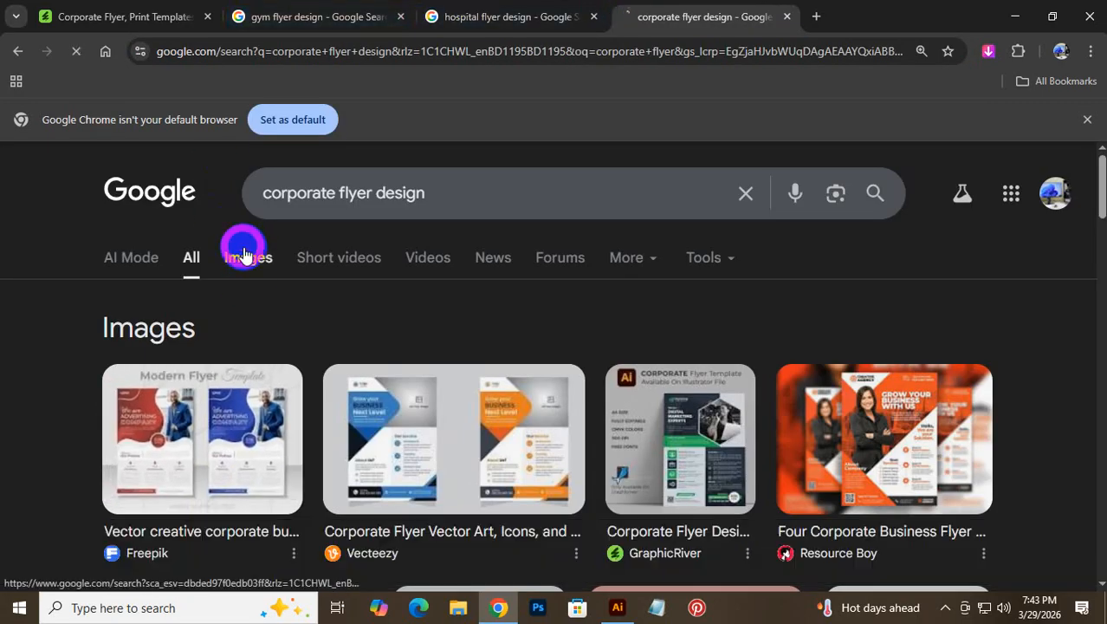
scroll(710, 339, down, 2)
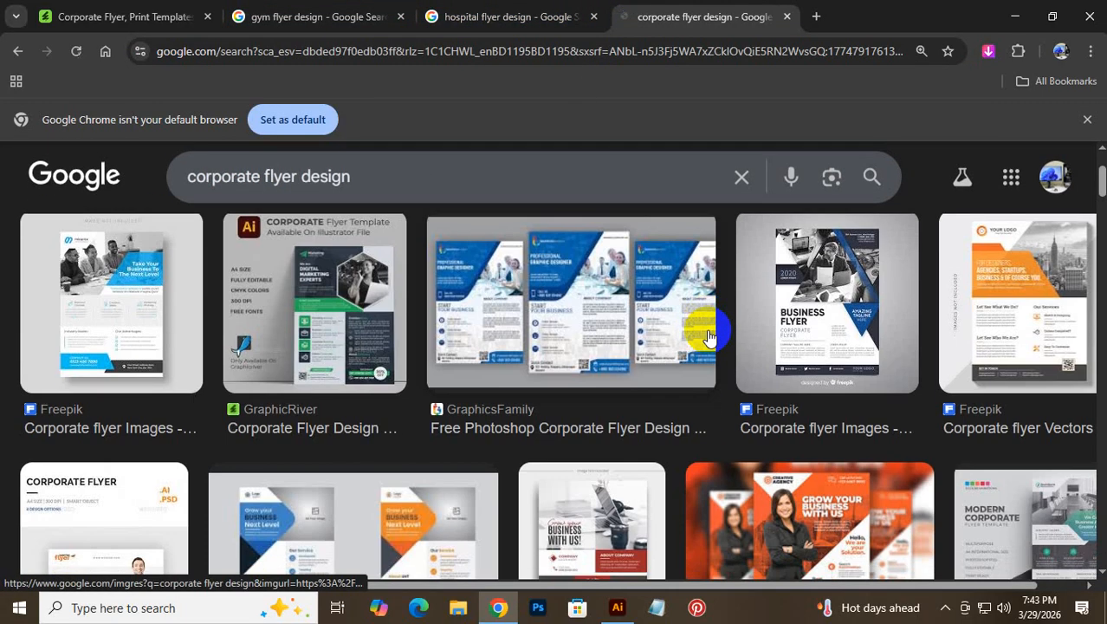
click(470, 13)
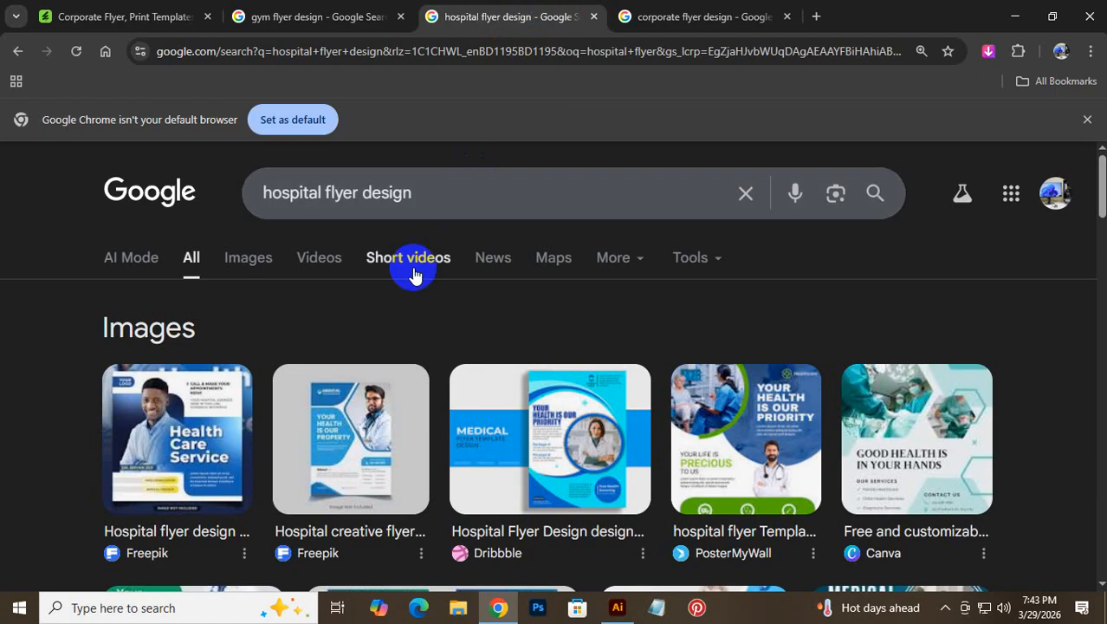
click(227, 265)
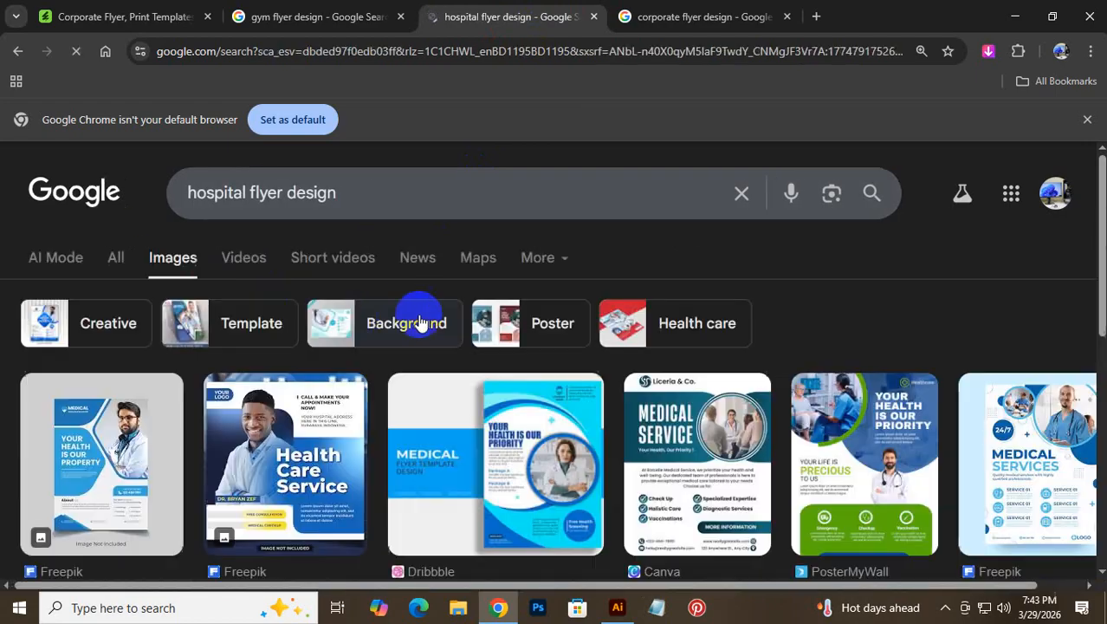
scroll(420, 314, down, 5)
scroll(724, 330, up, 5)
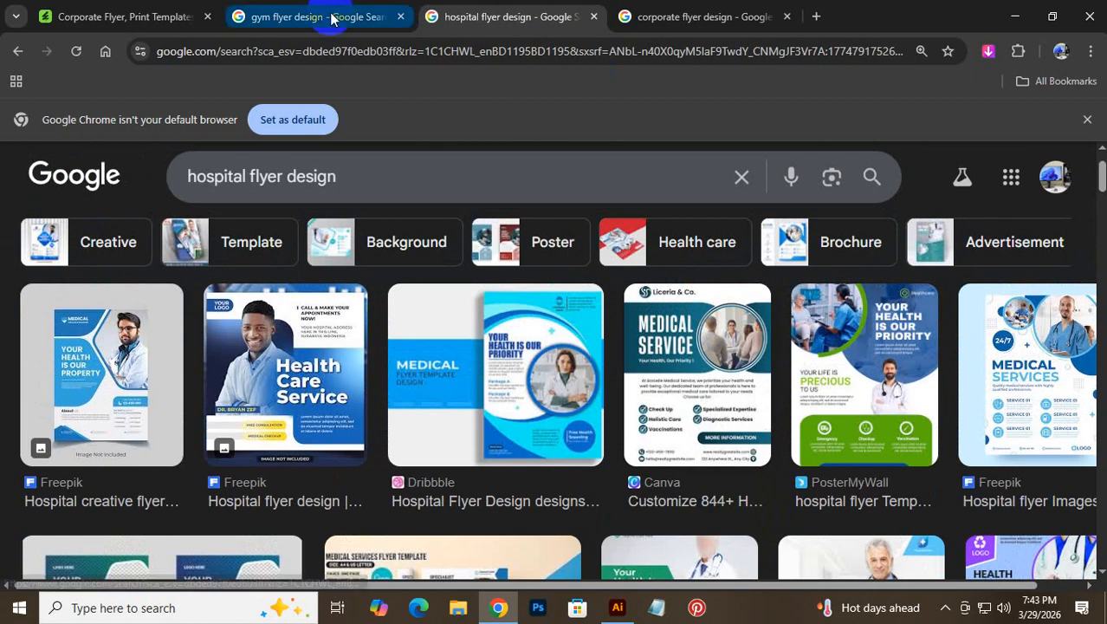
click(329, 17)
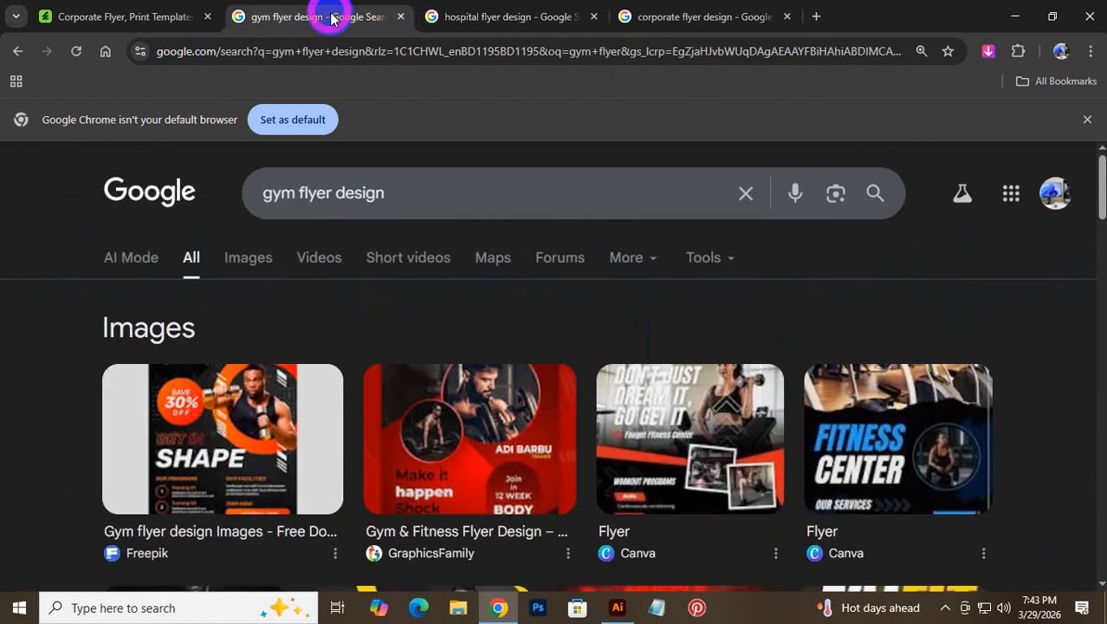
click(248, 257)
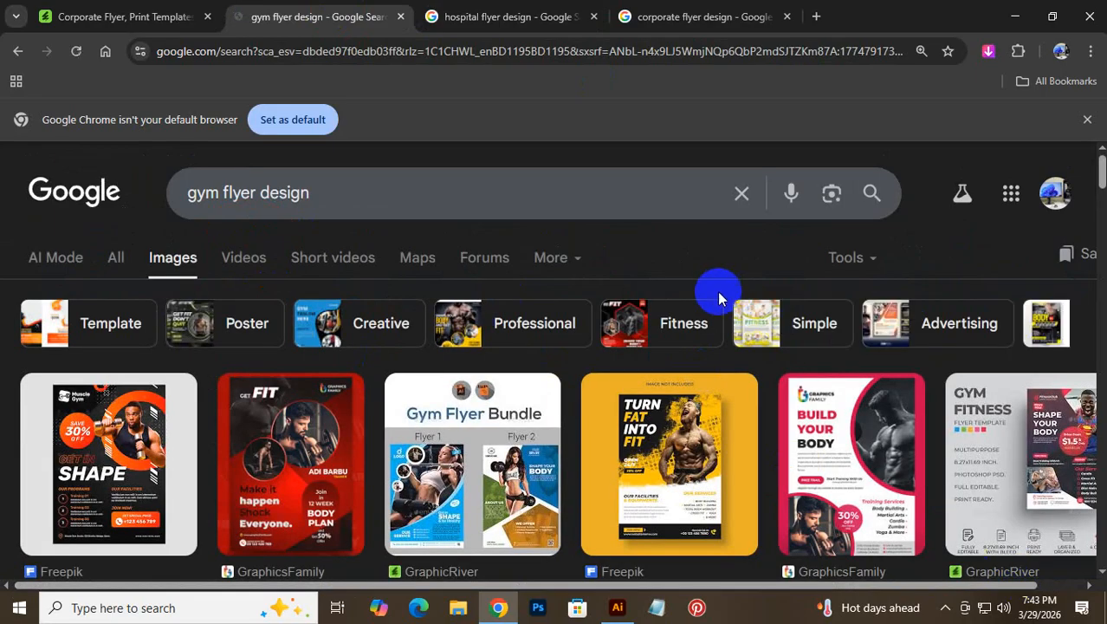
Step: Examine the layouts, shapes and colours of the gym flyer designs in the image results
scroll(719, 320, down, 2)
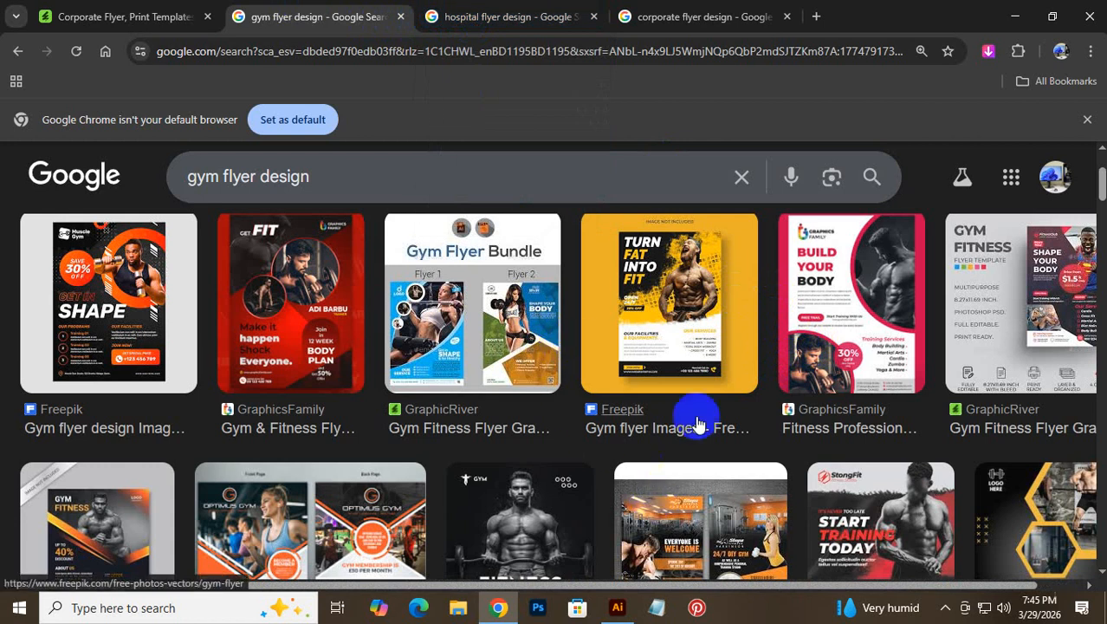
scroll(697, 423, down, 3)
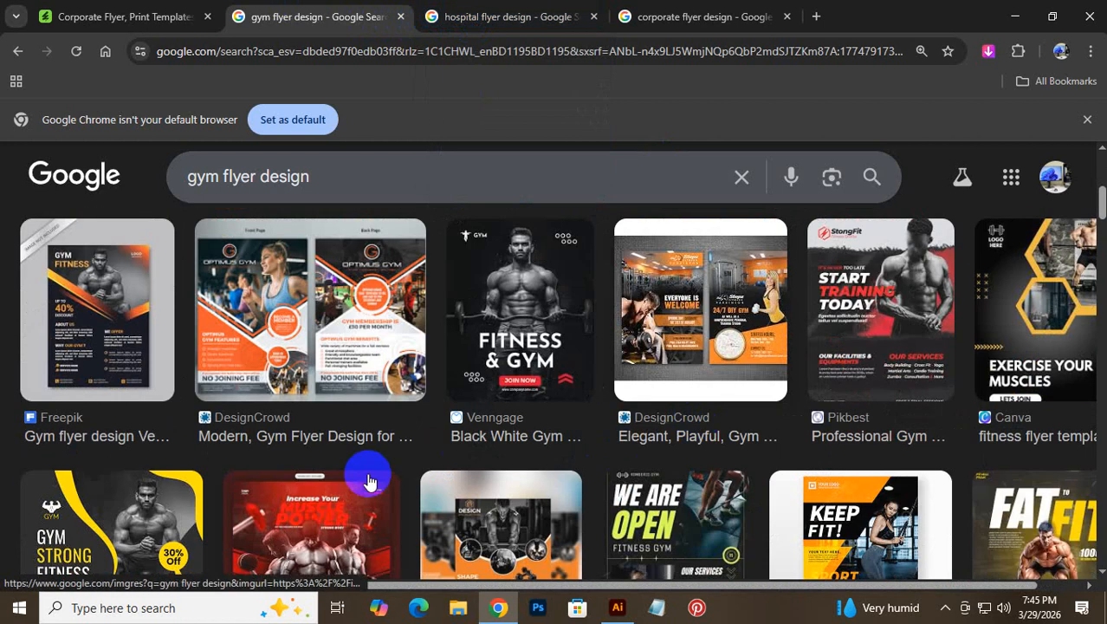
scroll(310, 482, up, 3)
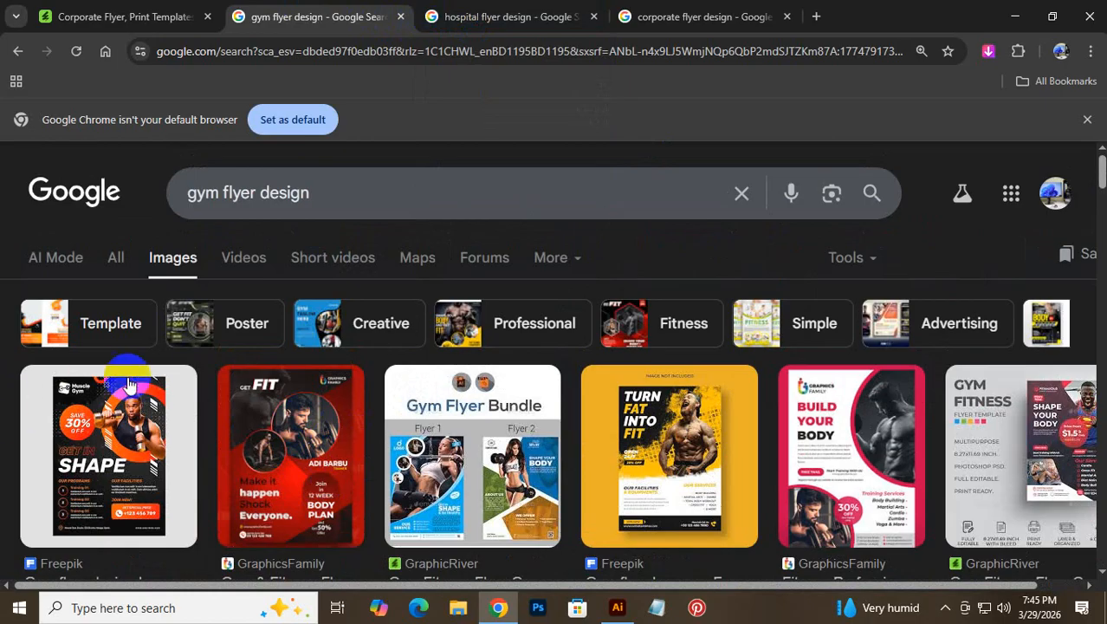
scroll(329, 354, down, 1)
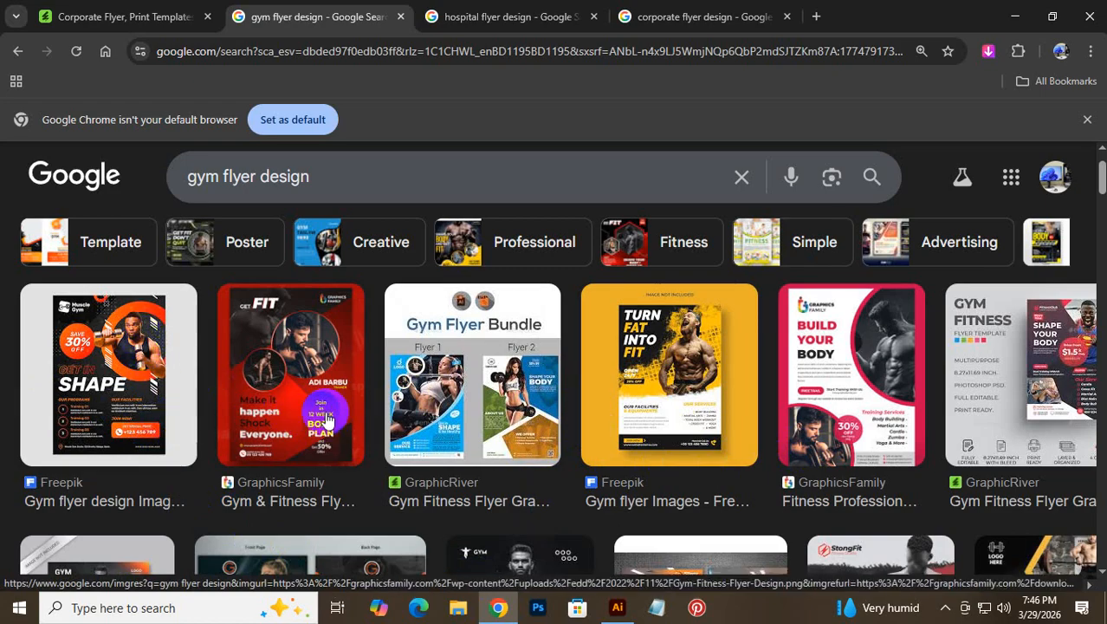
scroll(940, 403, down, 3)
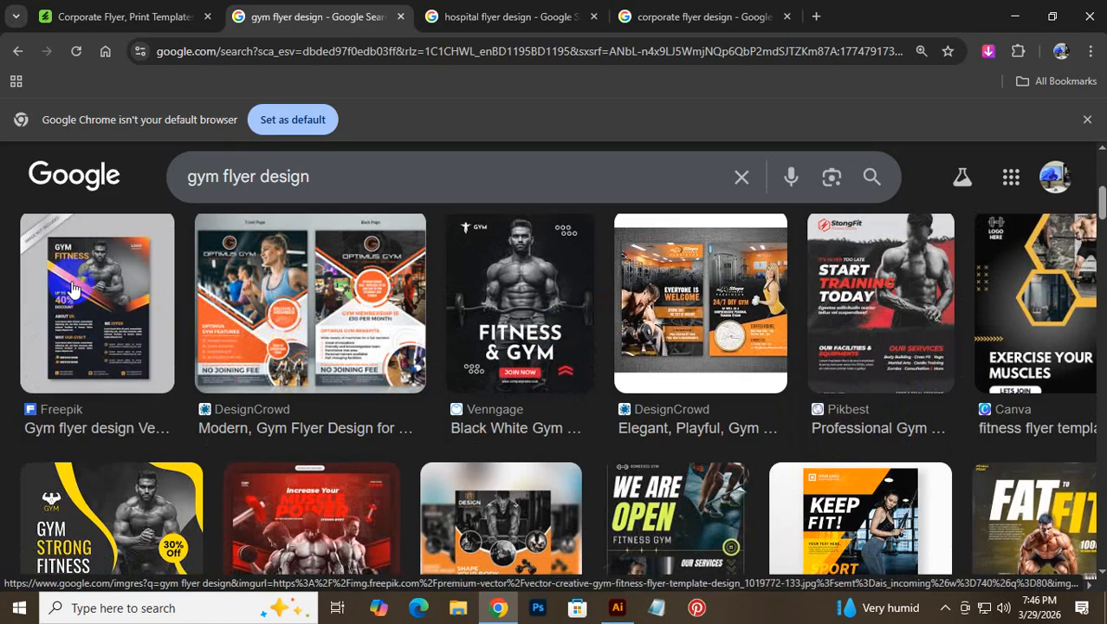
scroll(342, 534, down, 1)
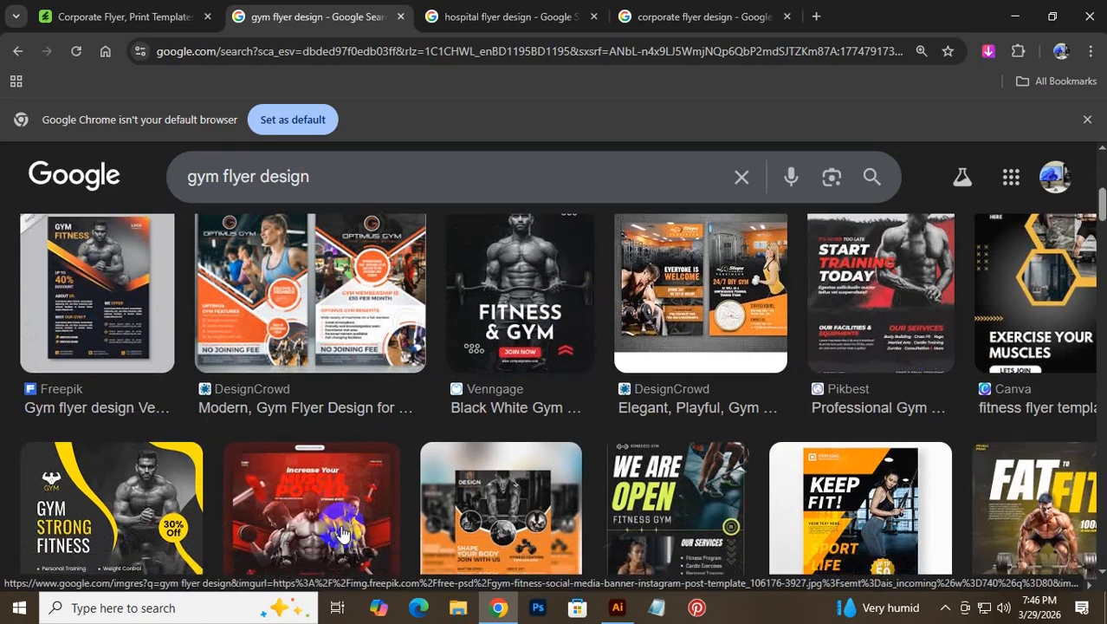
scroll(342, 534, down, 2)
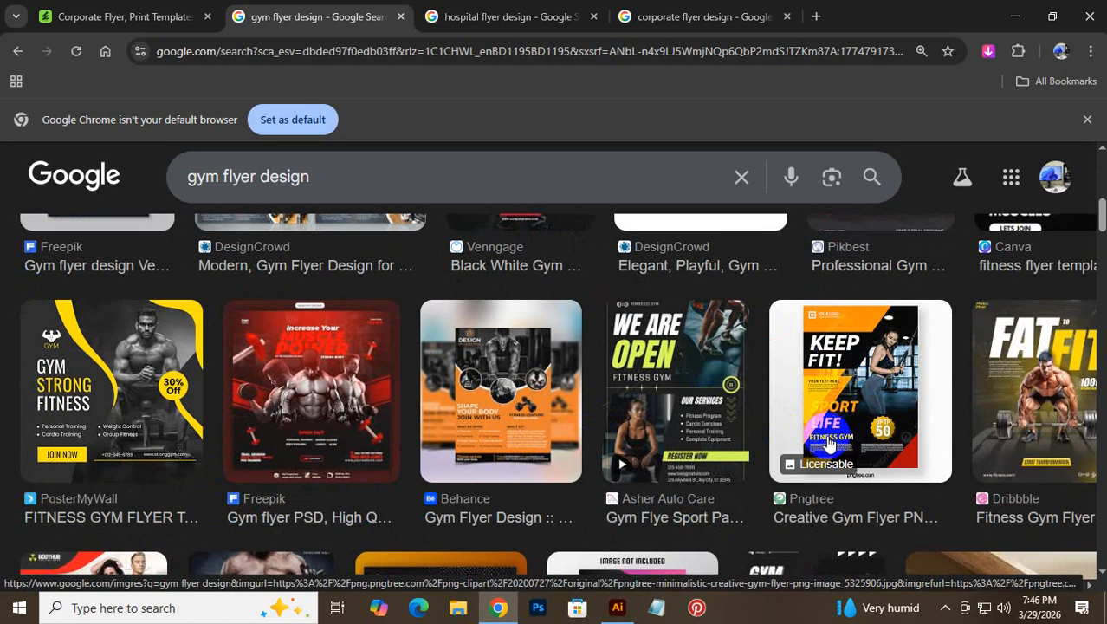
scroll(829, 444, up, 1)
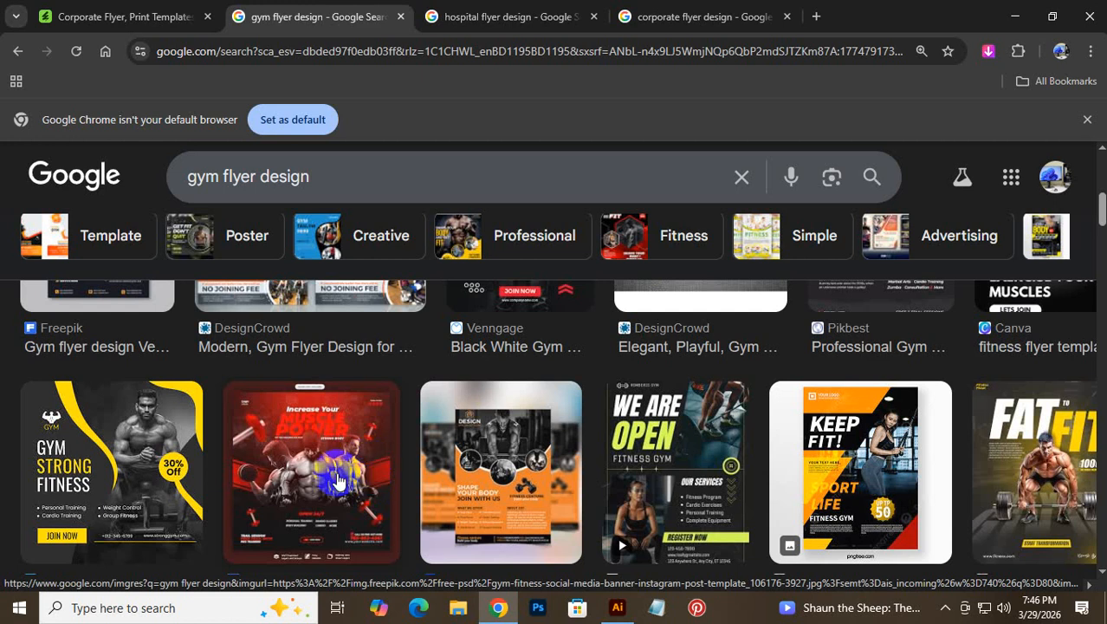
Step: Examine the hospital flyer designs in the image results of the hospital search
click(577, 7)
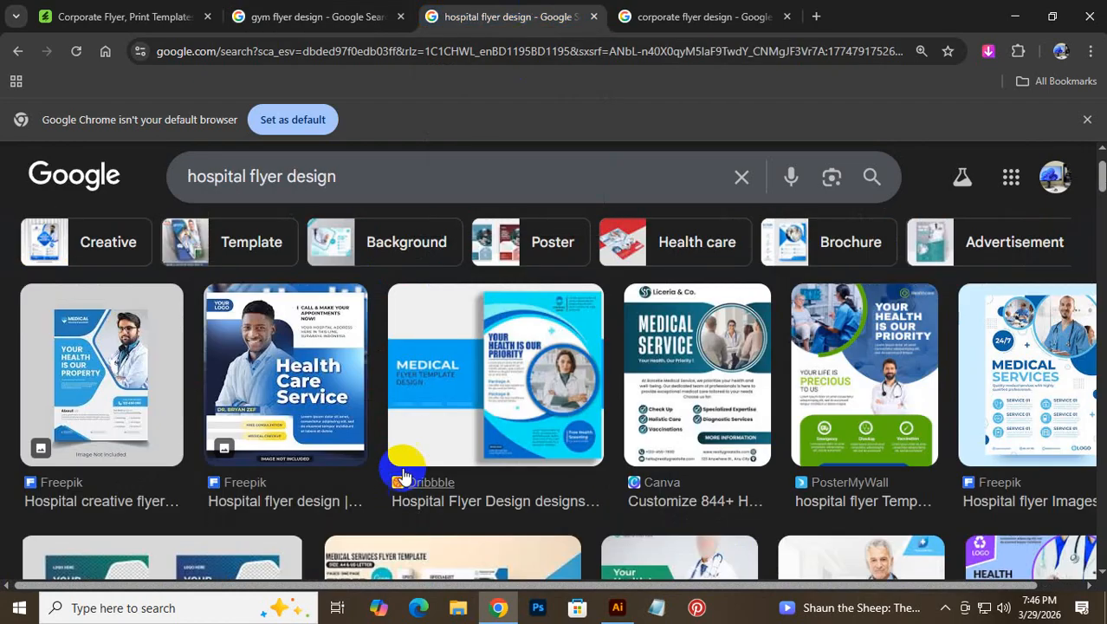
scroll(1027, 502, down, 3)
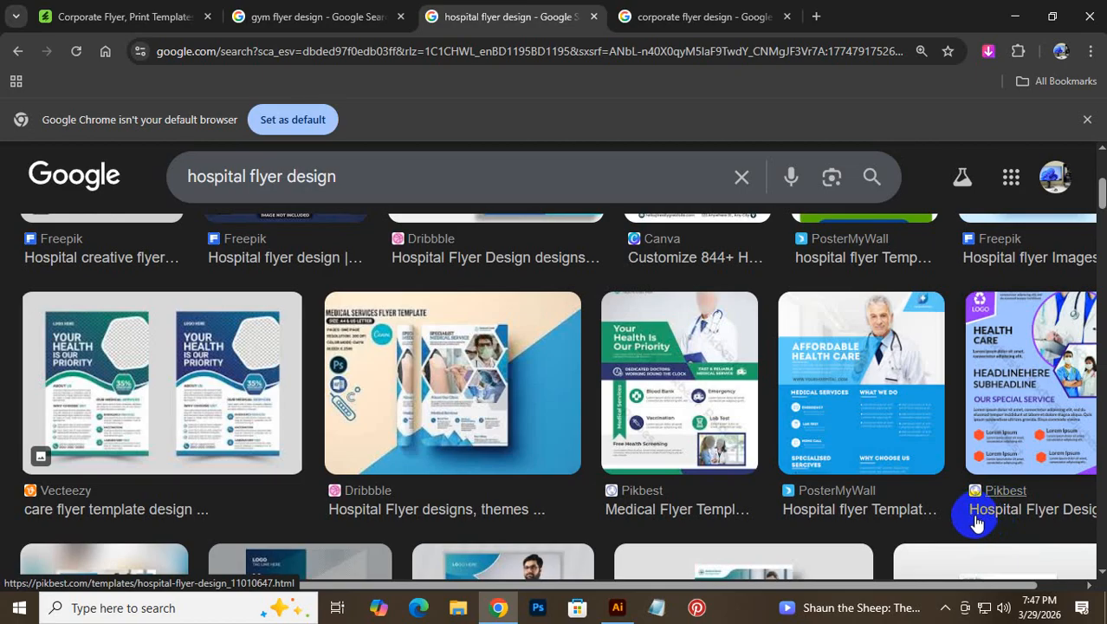
scroll(730, 517, down, 2)
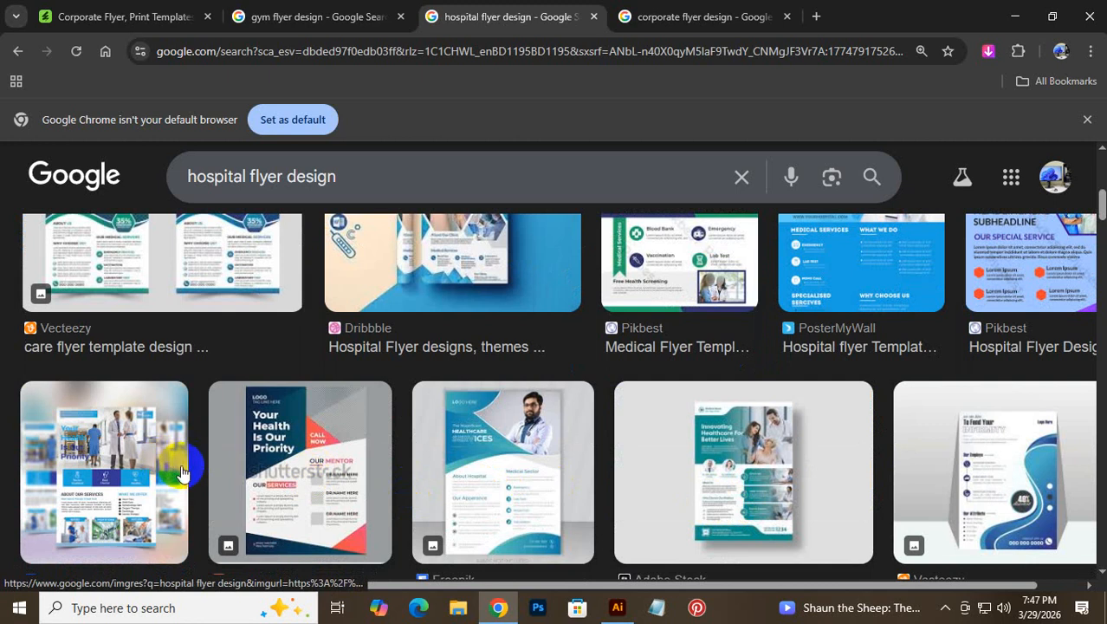
scroll(798, 499, down, 4)
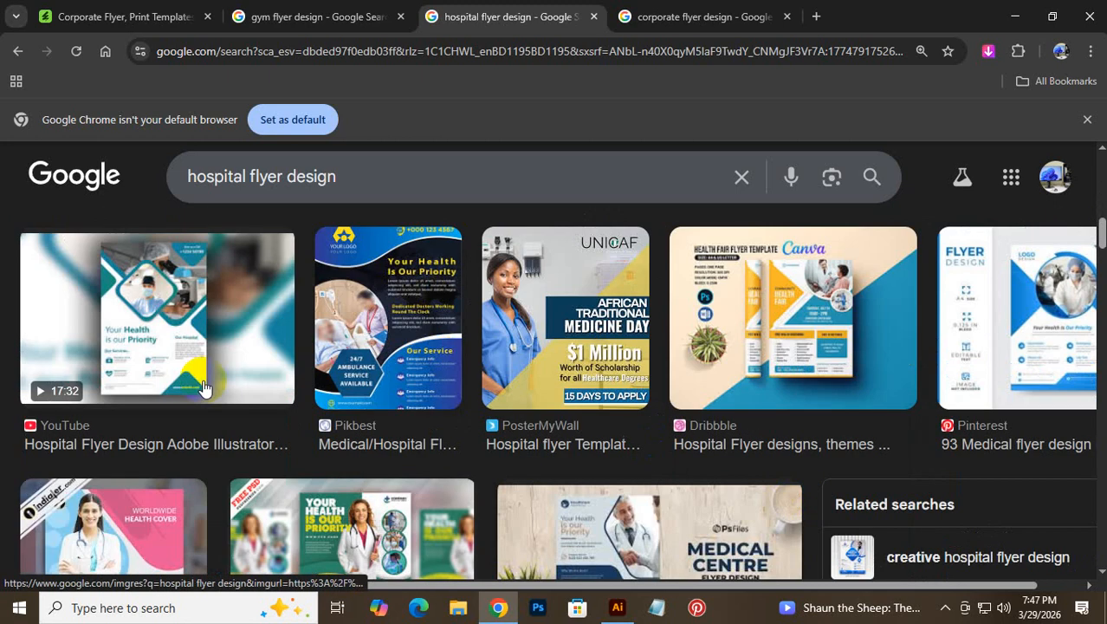
scroll(115, 437, down, 3)
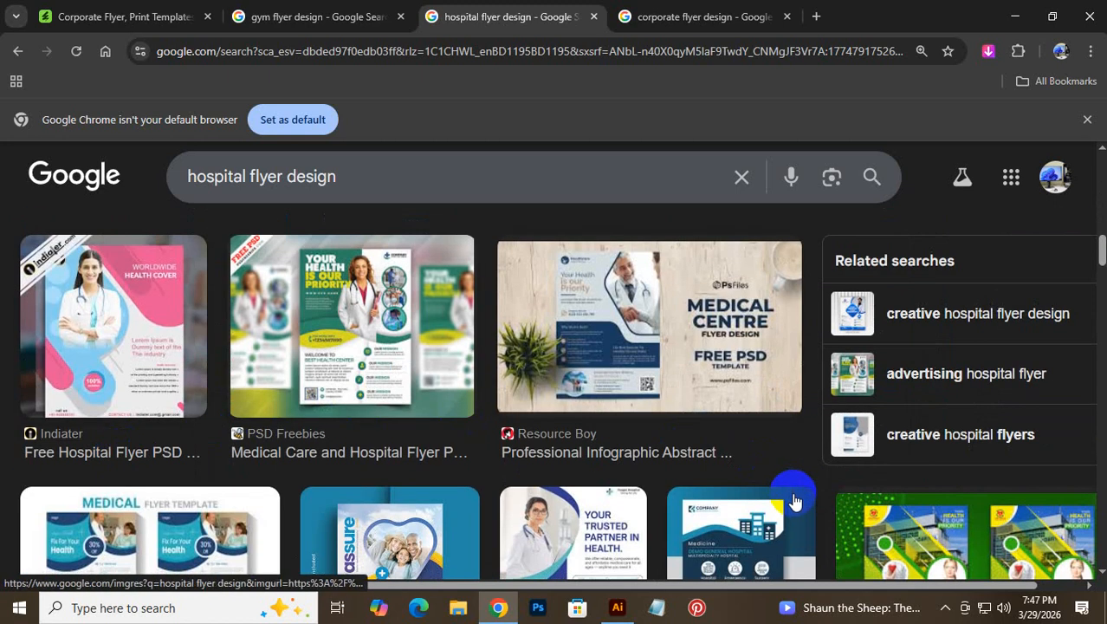
scroll(795, 501, down, 2)
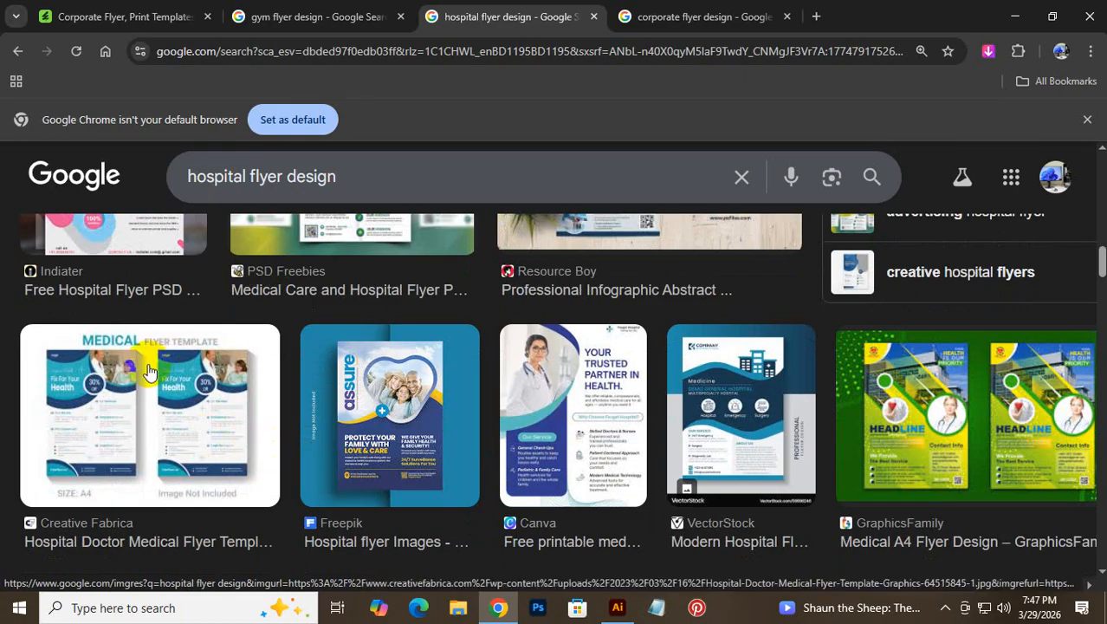
scroll(149, 364, up, 3)
scroll(251, 373, up, 3)
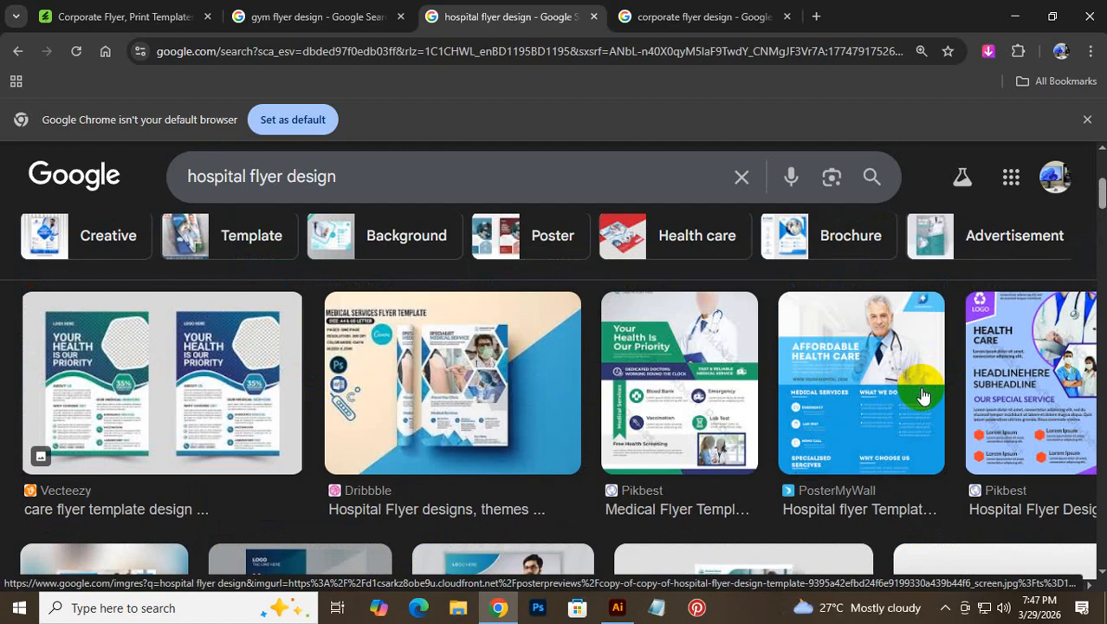
Step: Examine the corporate flyer designs in the image results of the corporate search
click(751, 7)
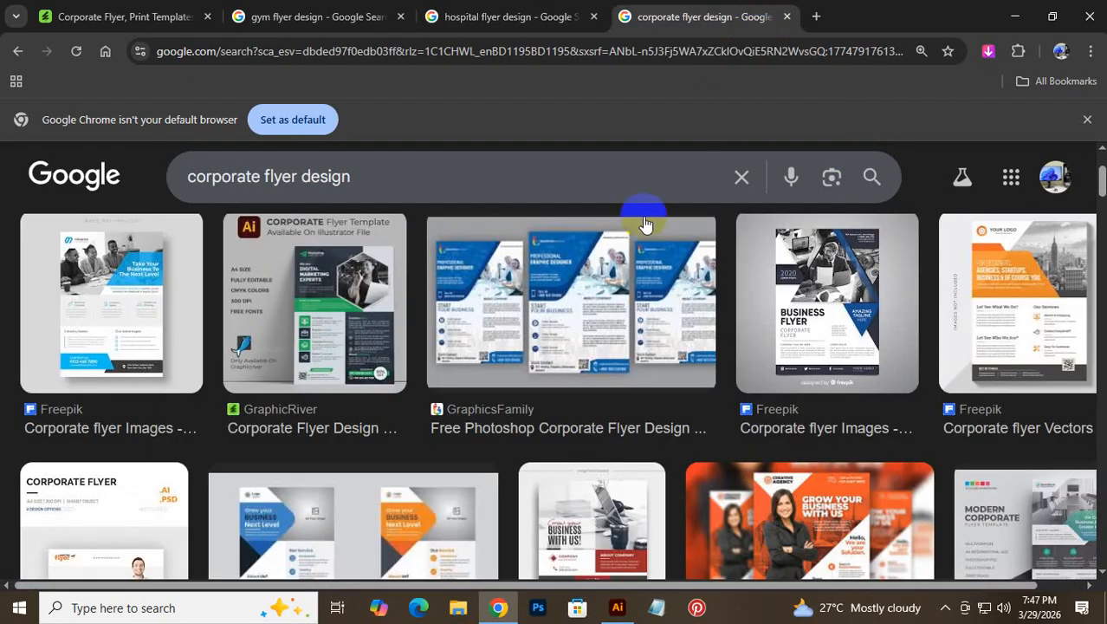
scroll(733, 364, down, 3)
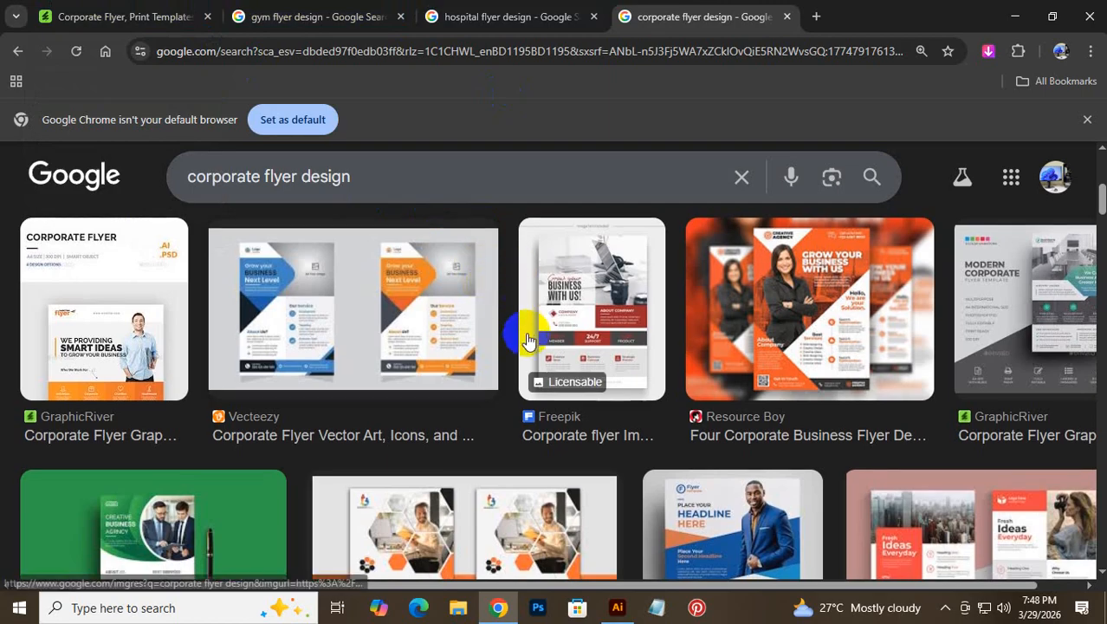
scroll(519, 327, down, 3)
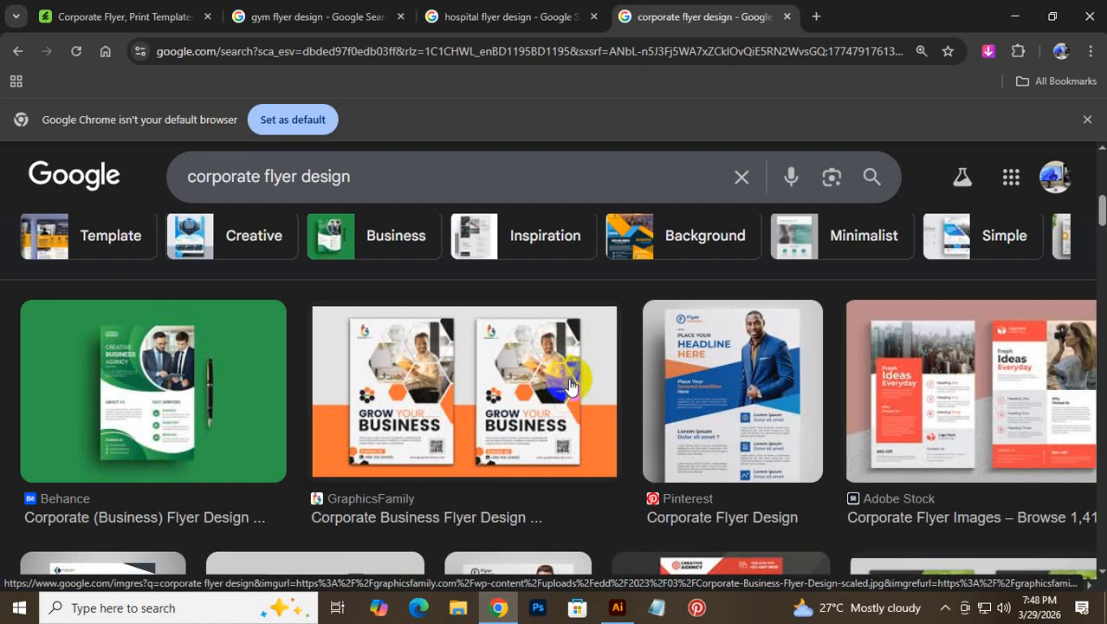
scroll(577, 381, down, 2)
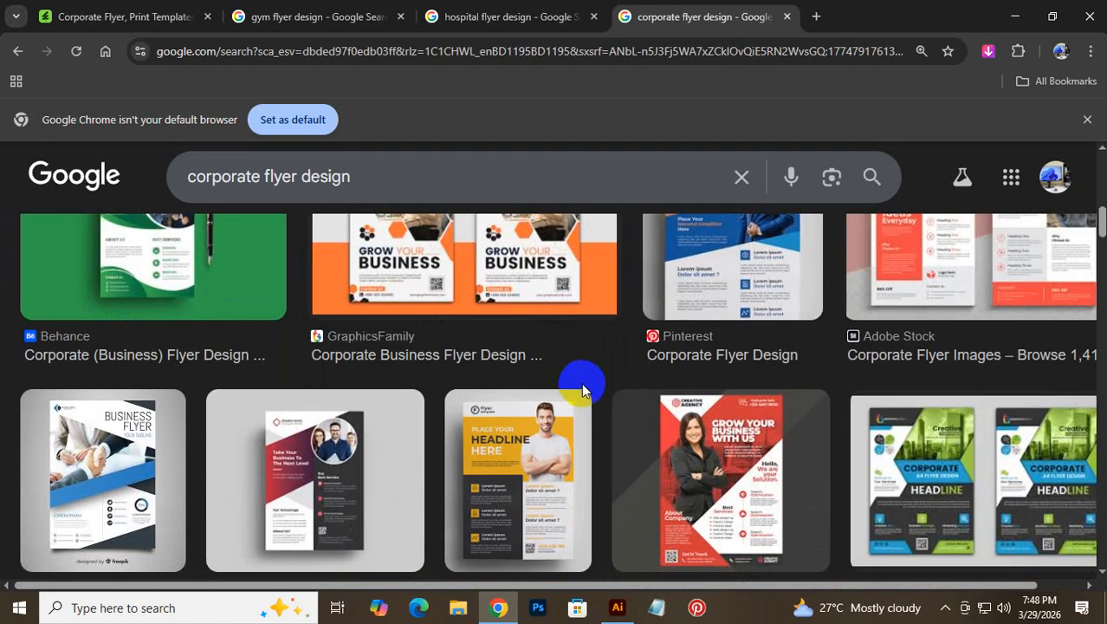
scroll(582, 383, down, 2)
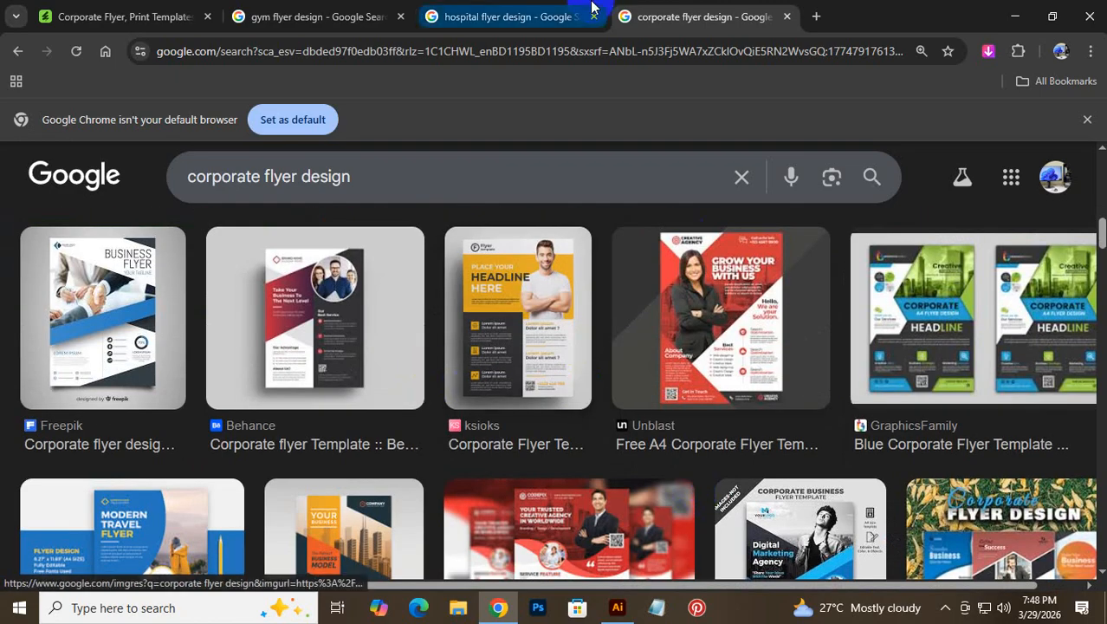
Step: Revisit the GraphicRiver flyer's specifications, switch to Illustrator and set the new document's bleed to 0.125 in, linked on all four sides
click(163, 10)
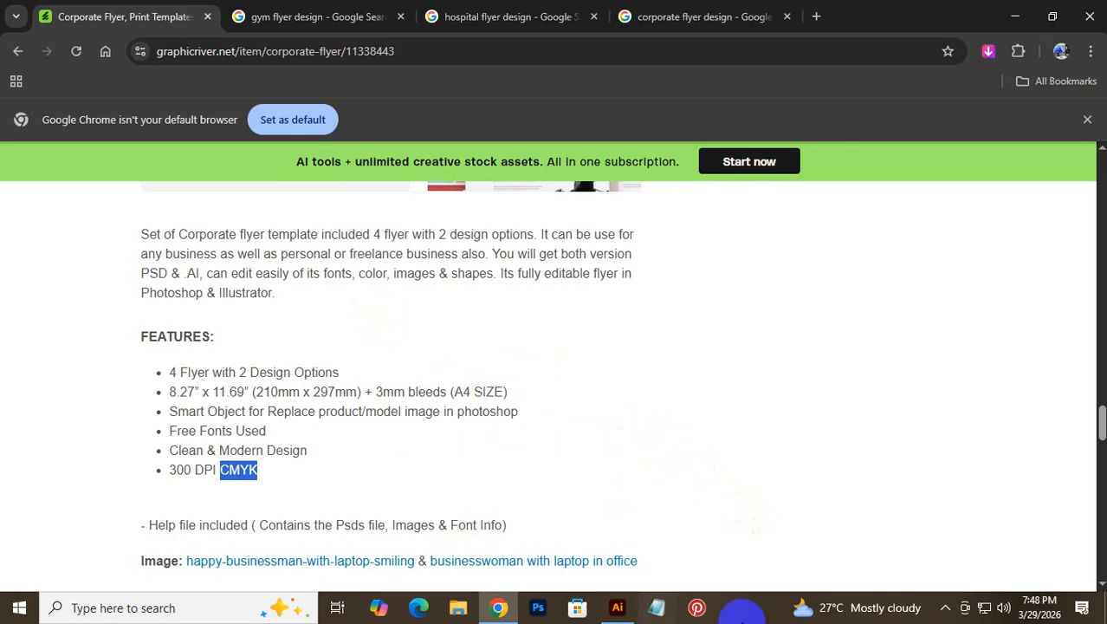
click(617, 608)
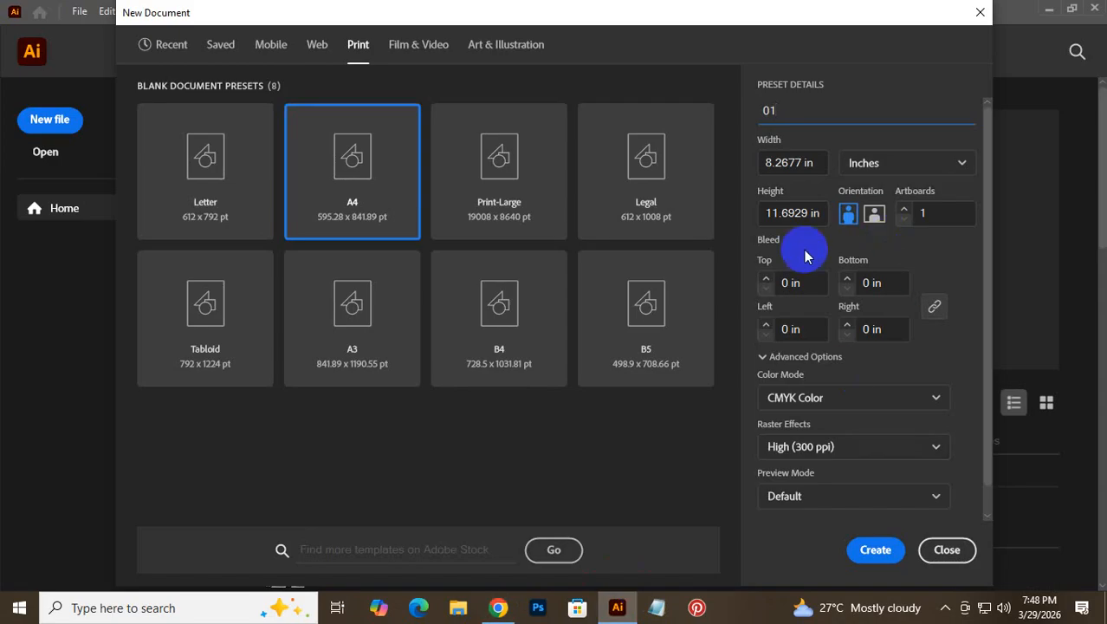
click(790, 282)
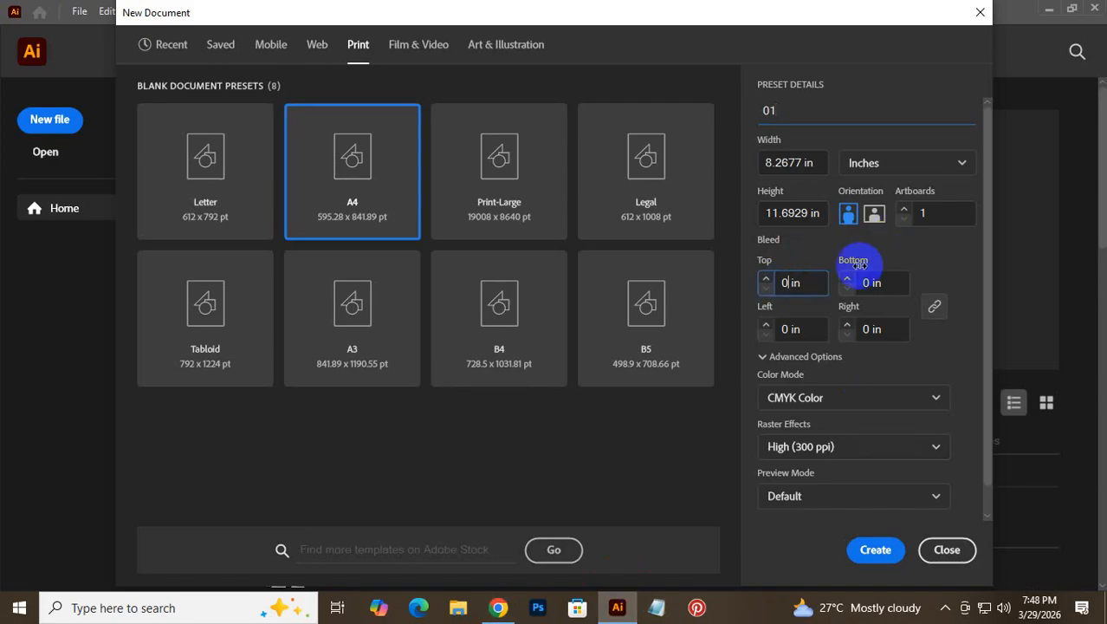
text(.125)
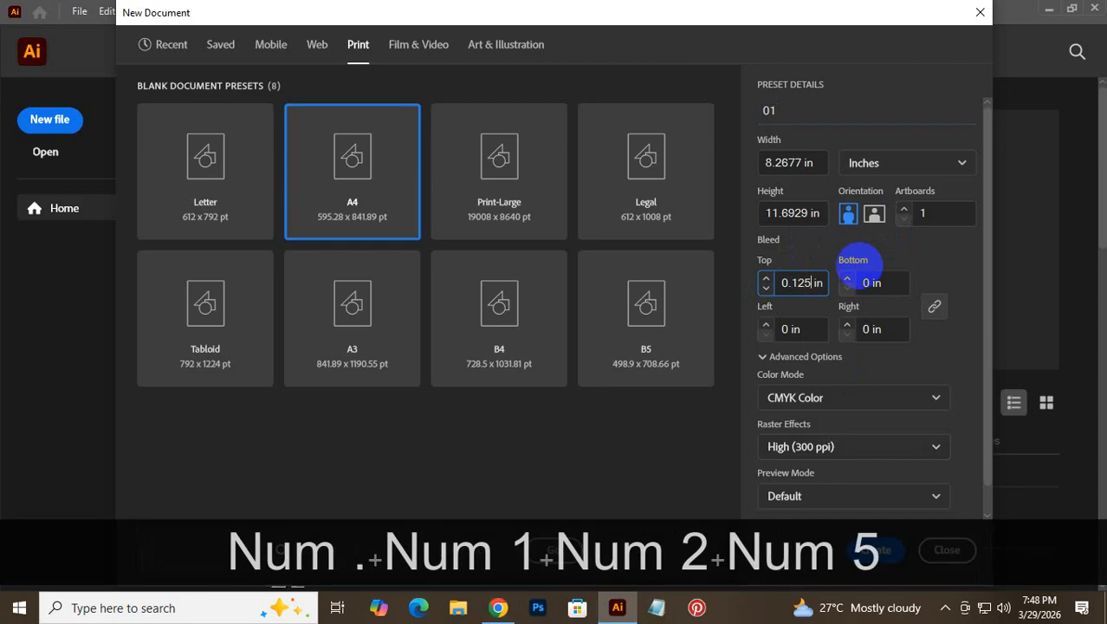
click(933, 305)
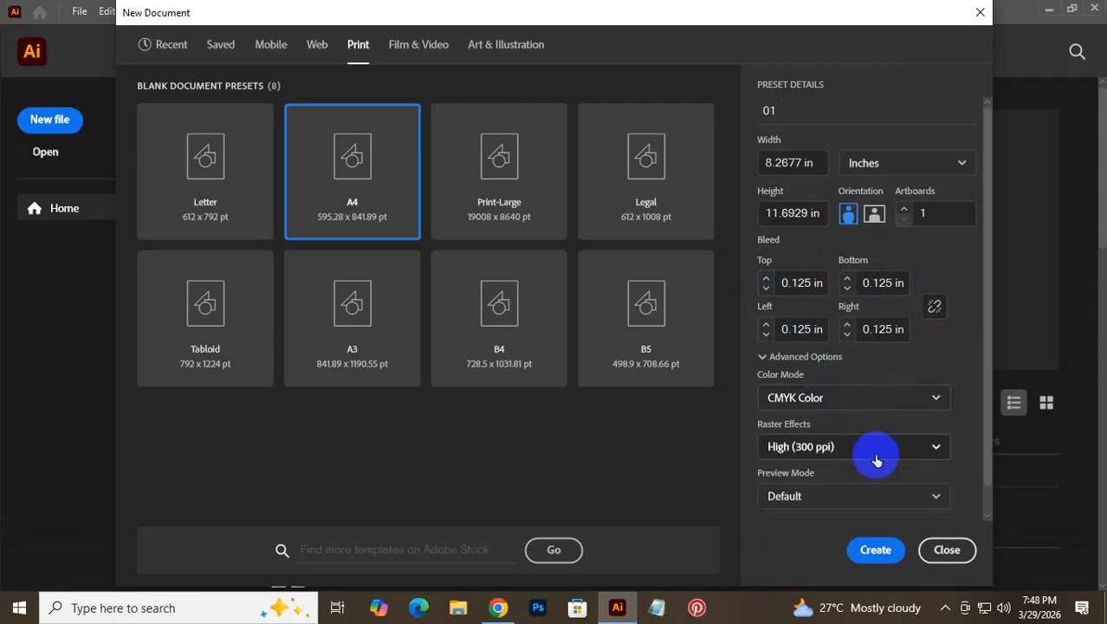
Step: Switch back to Chrome and open the enlarged preview of the GraphicRiver corporate flyer
click(499, 606)
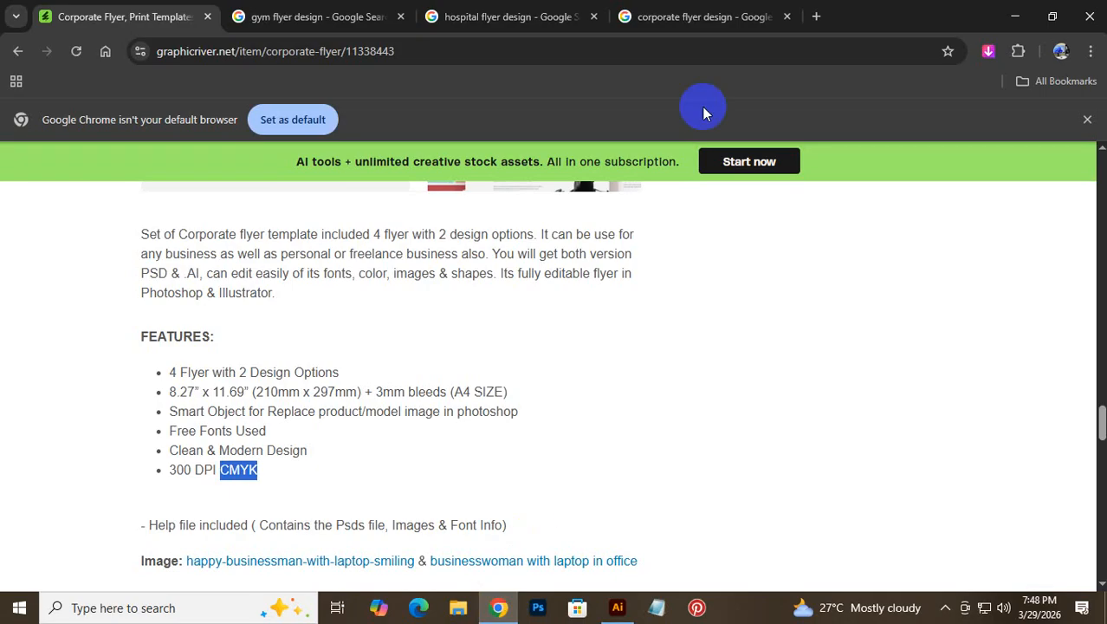
scroll(451, 413, up, 15)
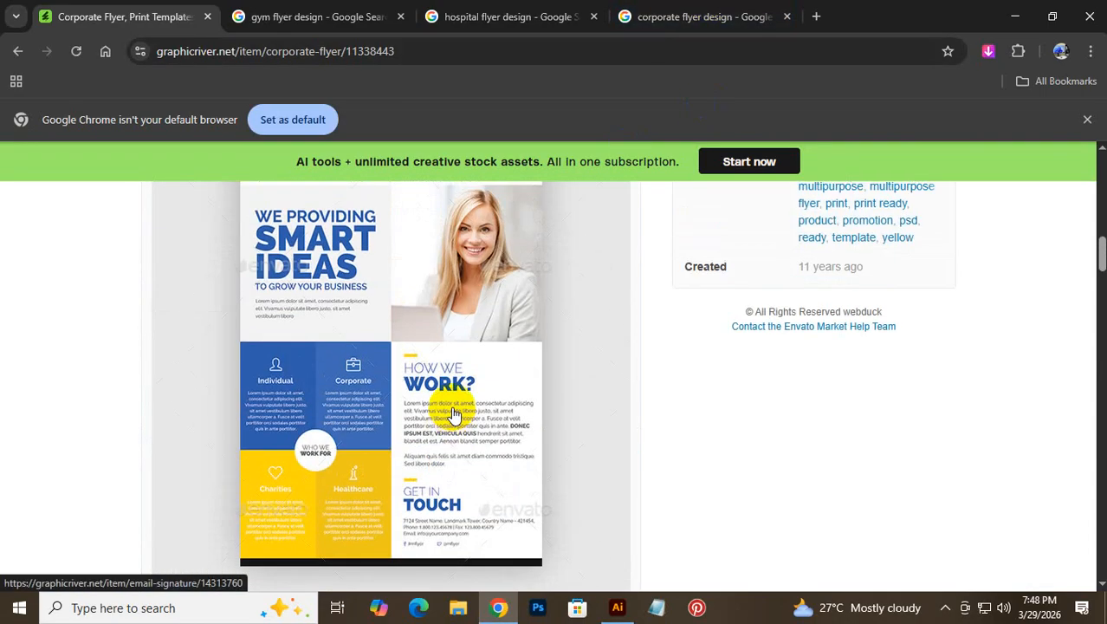
click(524, 455)
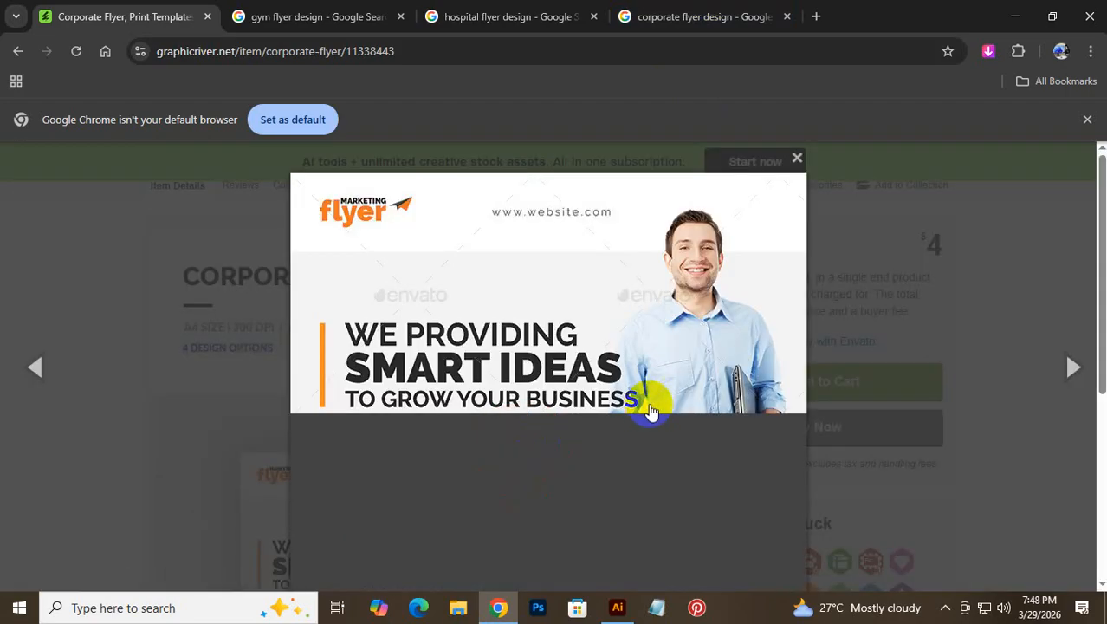
Step: Save the enlarged corporate flyer preview as the JPEG image 01_Preview and close the preview and the default-browser notice
scroll(658, 398, down, 4)
scroll(668, 396, up, 1)
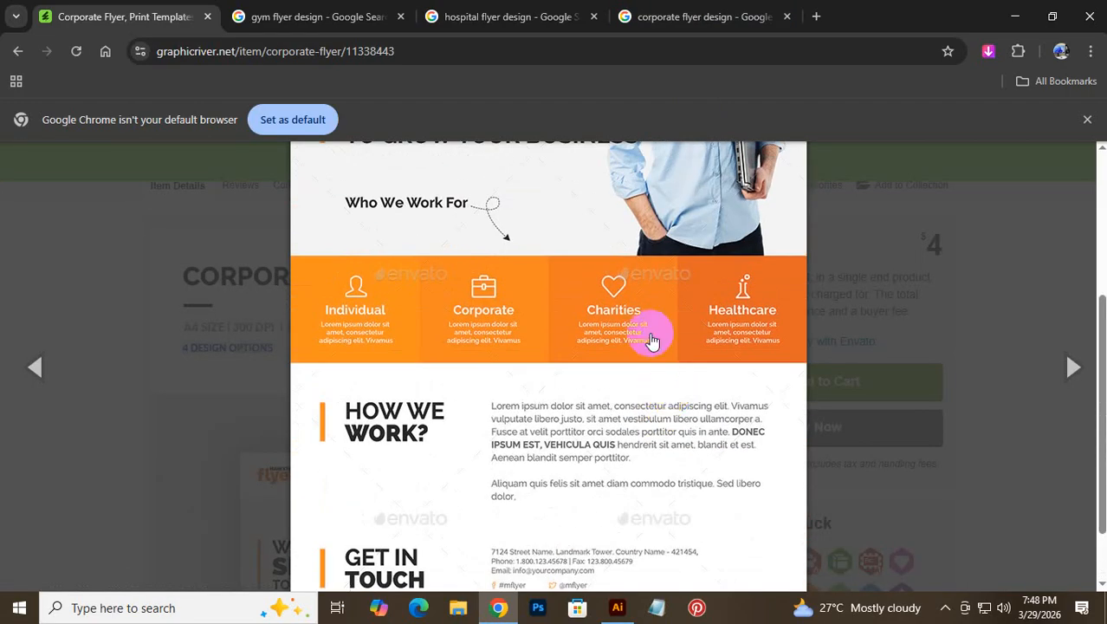
right_click(637, 300)
click(706, 344)
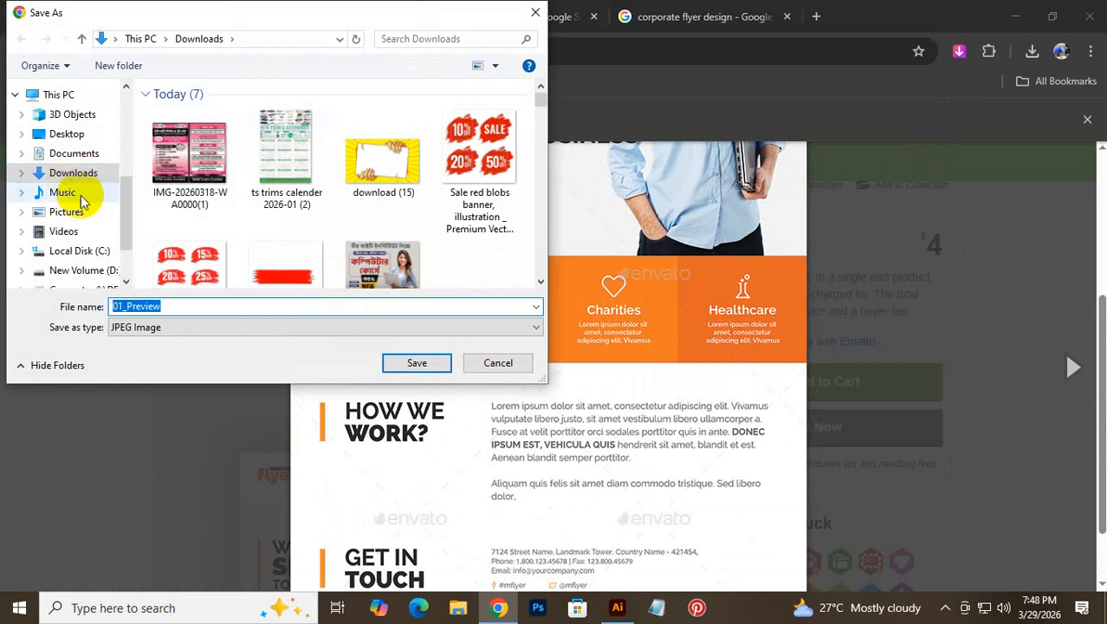
click(391, 371)
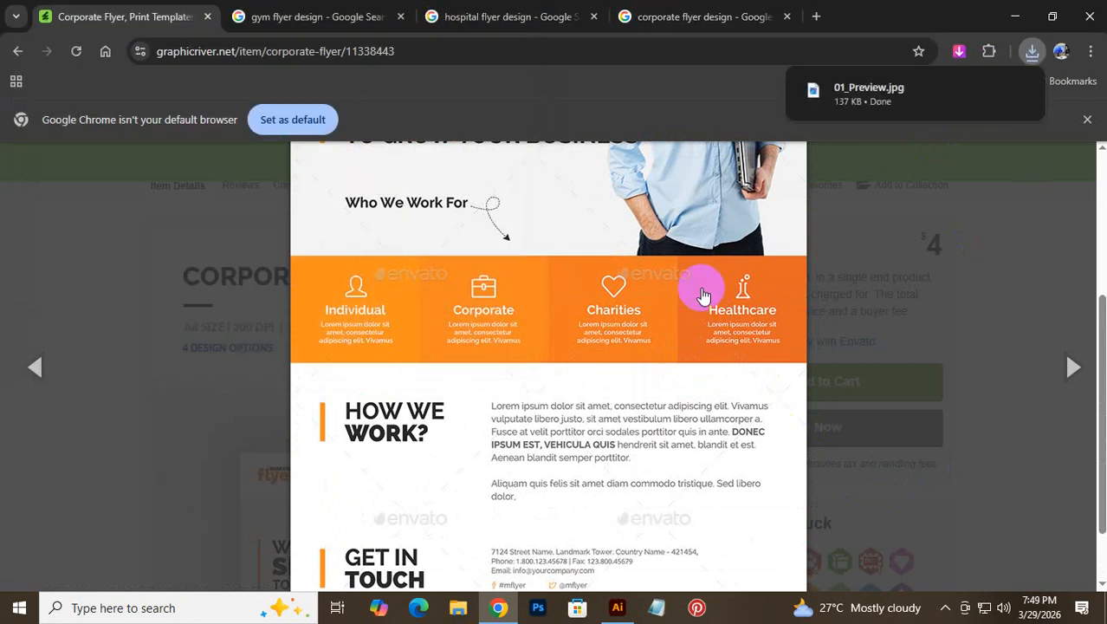
scroll(700, 291, up, 3)
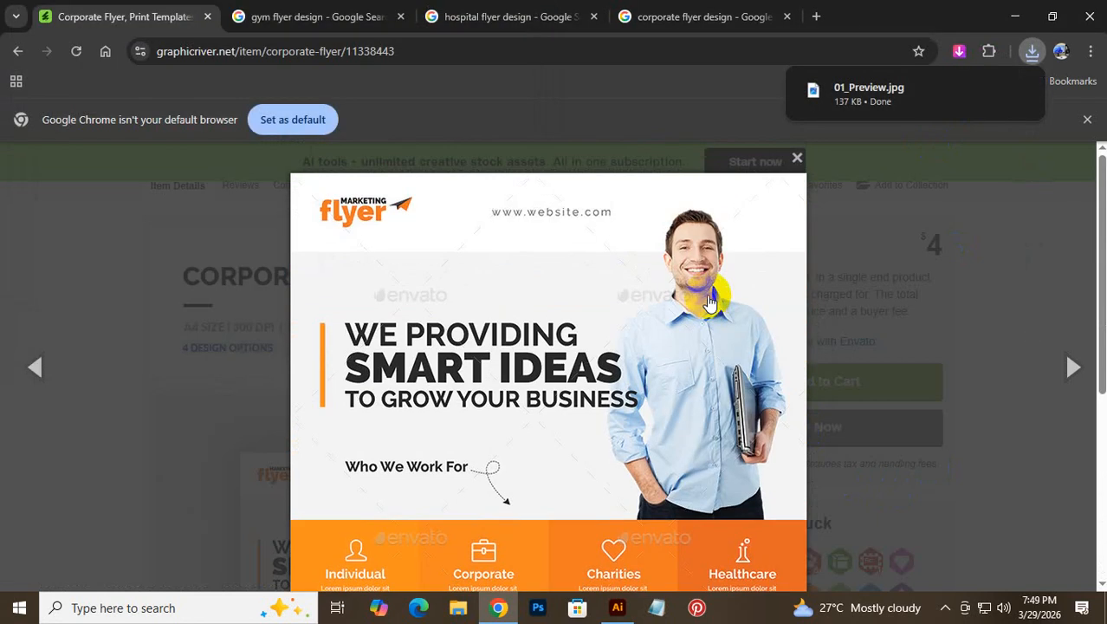
click(1086, 120)
click(797, 115)
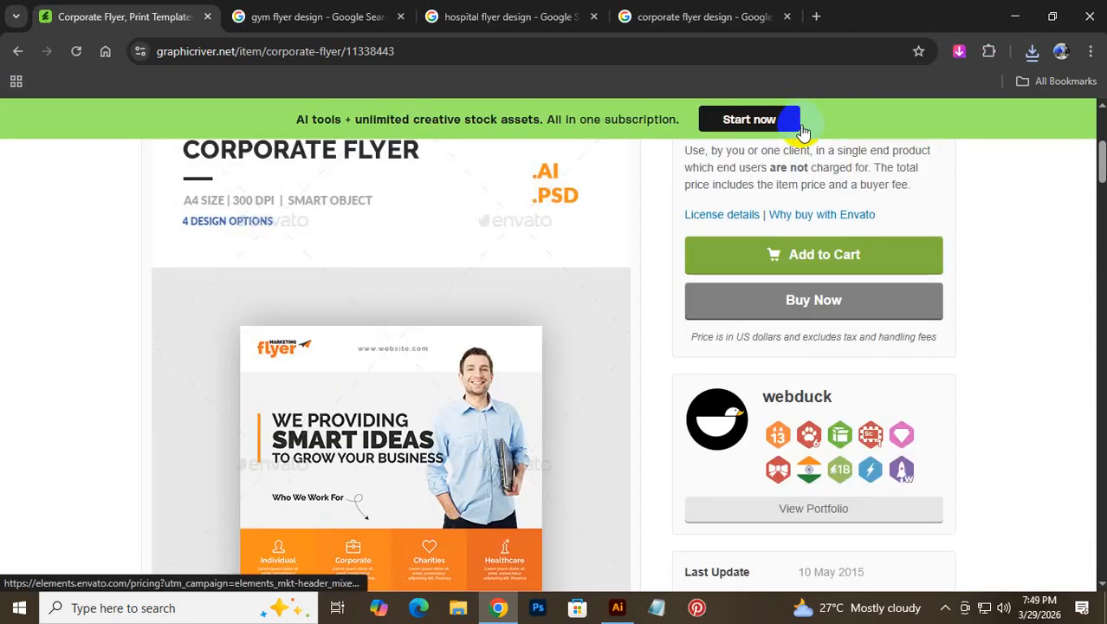
Step: Look over the flyer page's design variants, switch to Illustrator and create the A4 CMYK document named 01 with 0.125 in bleed
scroll(1057, 403, down, 1)
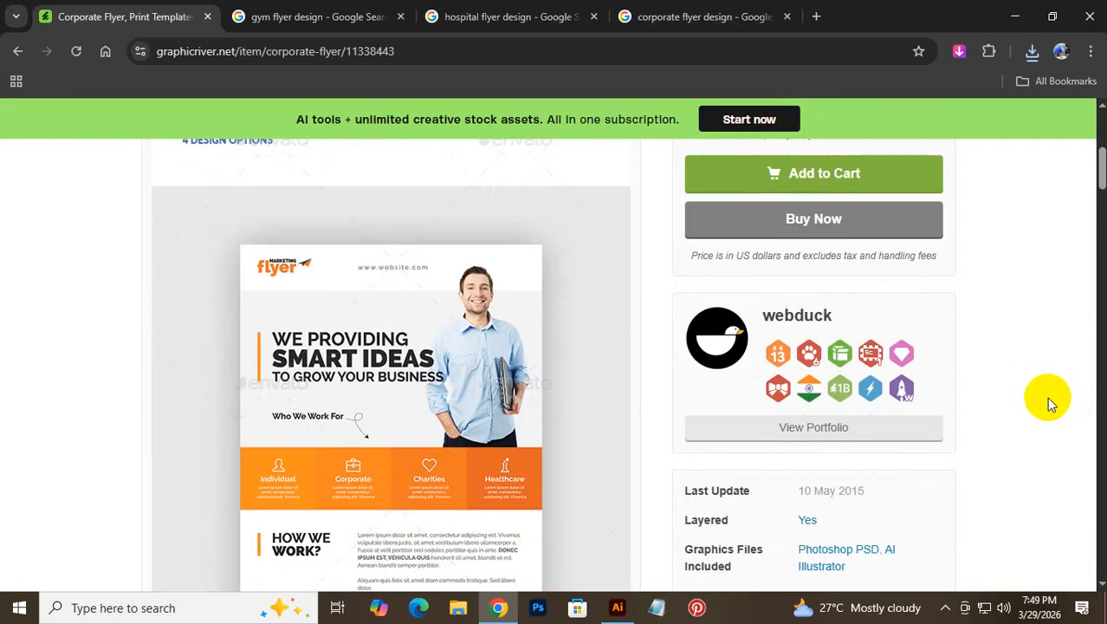
click(323, 425)
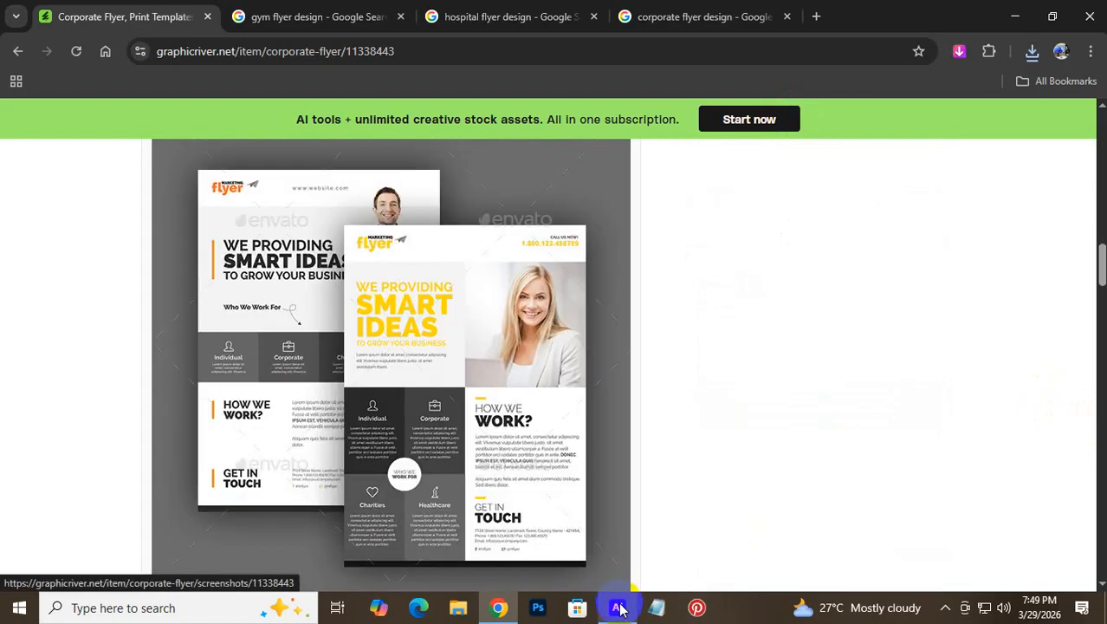
click(618, 608)
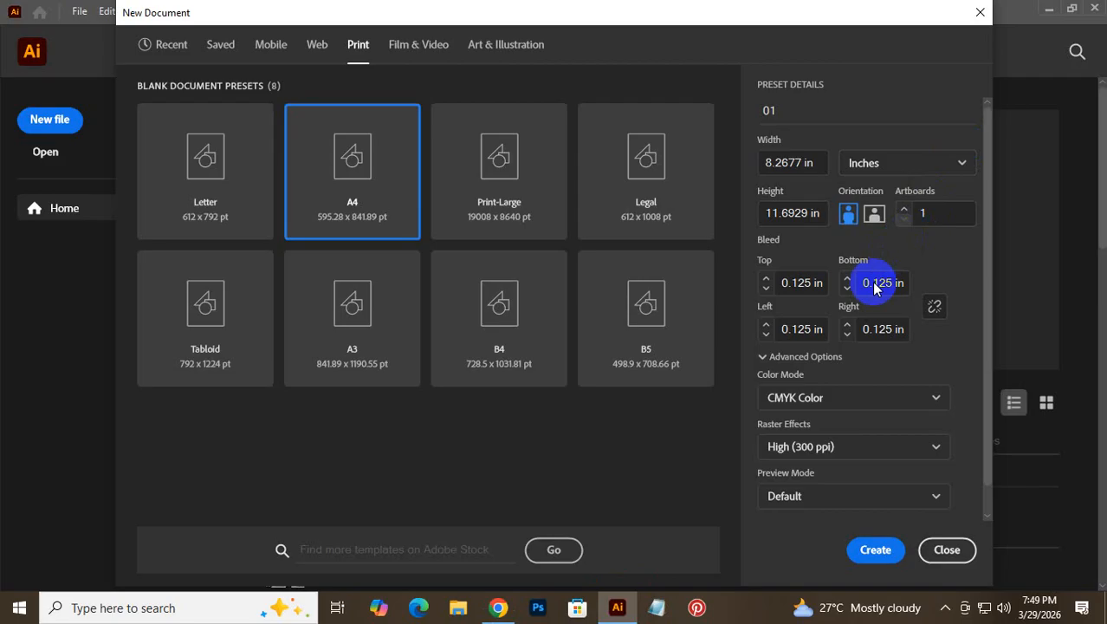
click(881, 551)
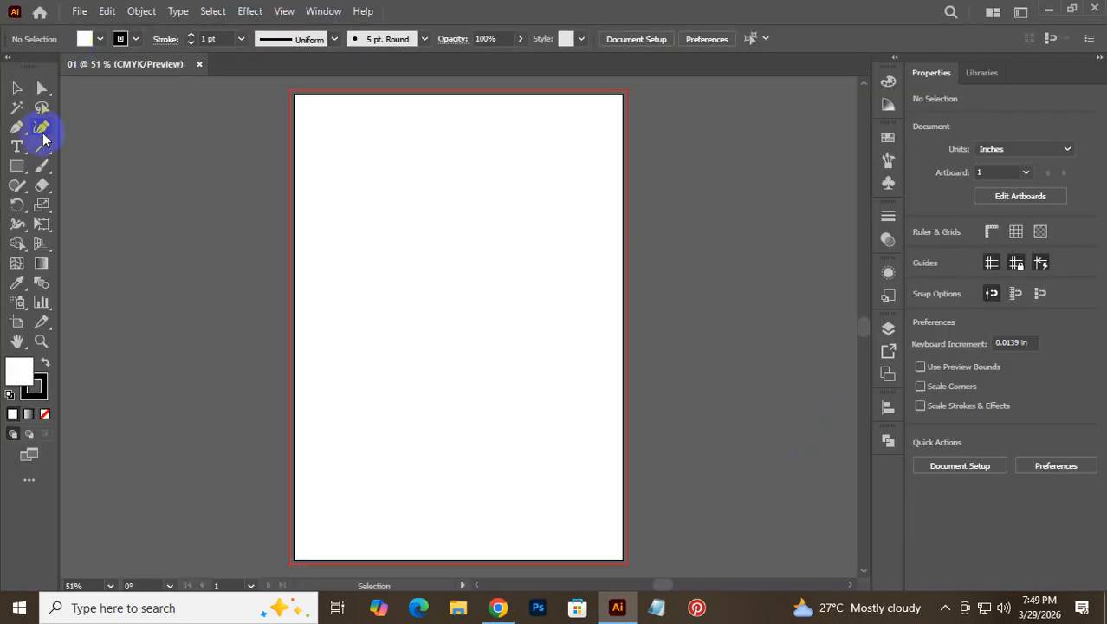
Step: Draw a white rectangle about 8.52 by 11.94 in from bleed corner to bleed corner and remove its stroke
click(17, 165)
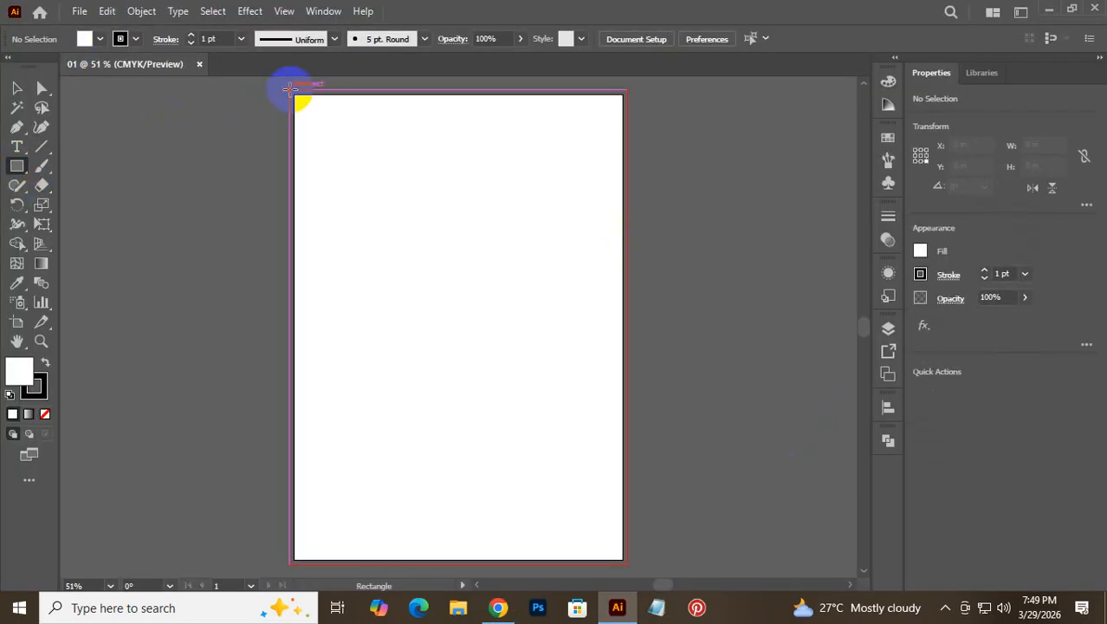
mouse_move(289, 88)
mouse_down()
mouse_move(445, 333)
mouse_move(603, 548)
mouse_move(627, 564)
mouse_up()
click(136, 40)
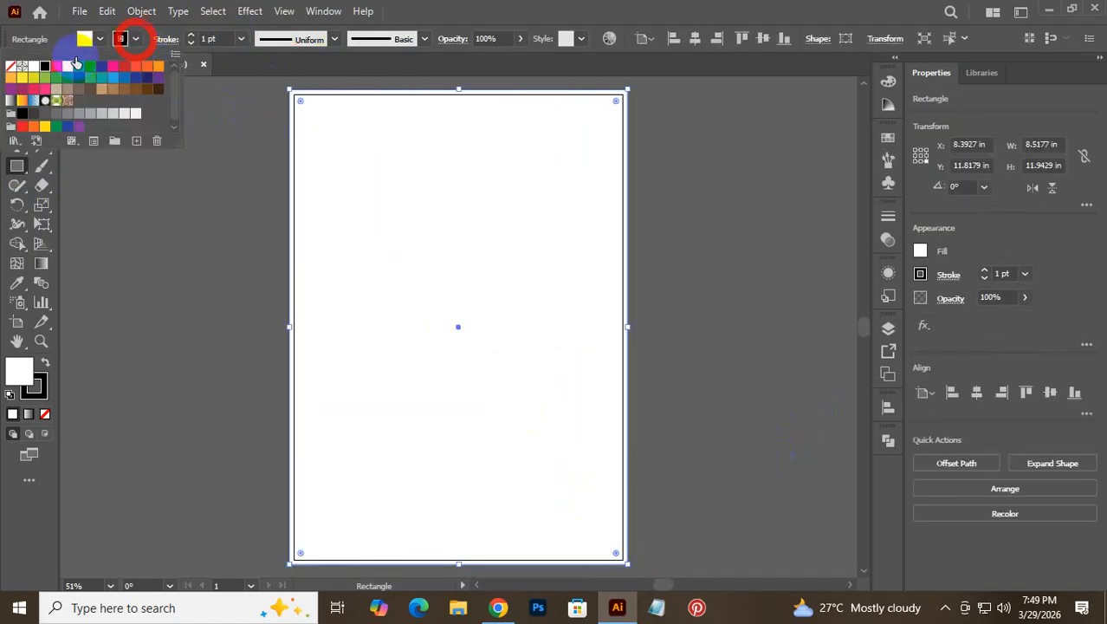
click(10, 68)
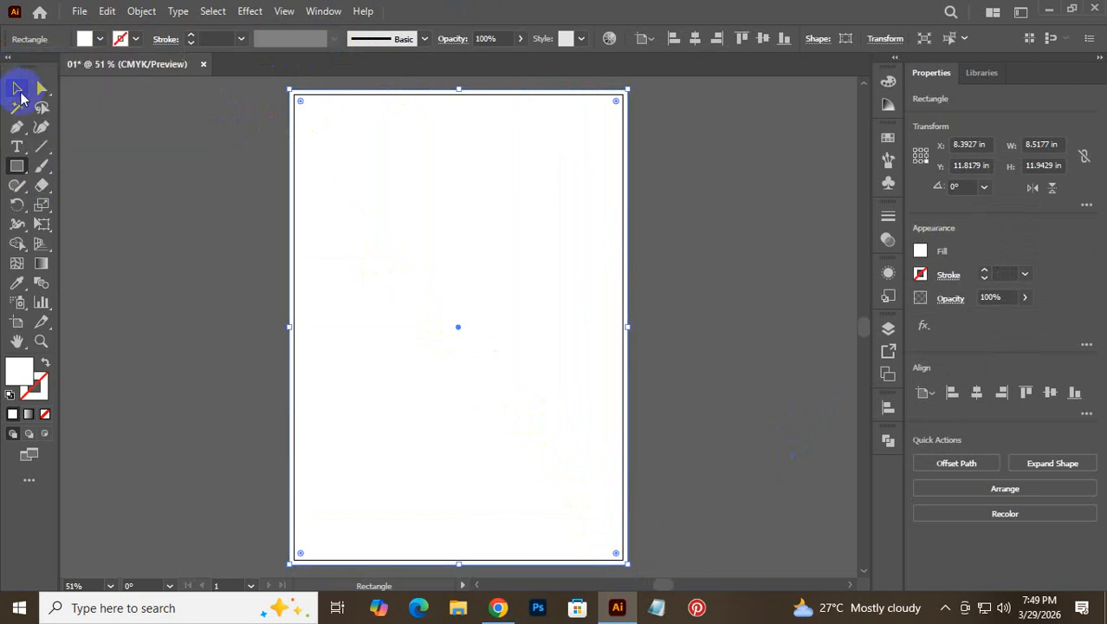
click(16, 88)
click(146, 205)
Step: Inspect the upper-left and lower-right corners of the white rectangle against the bleed edges, then fit the artboard in view
key(ctrl+space)
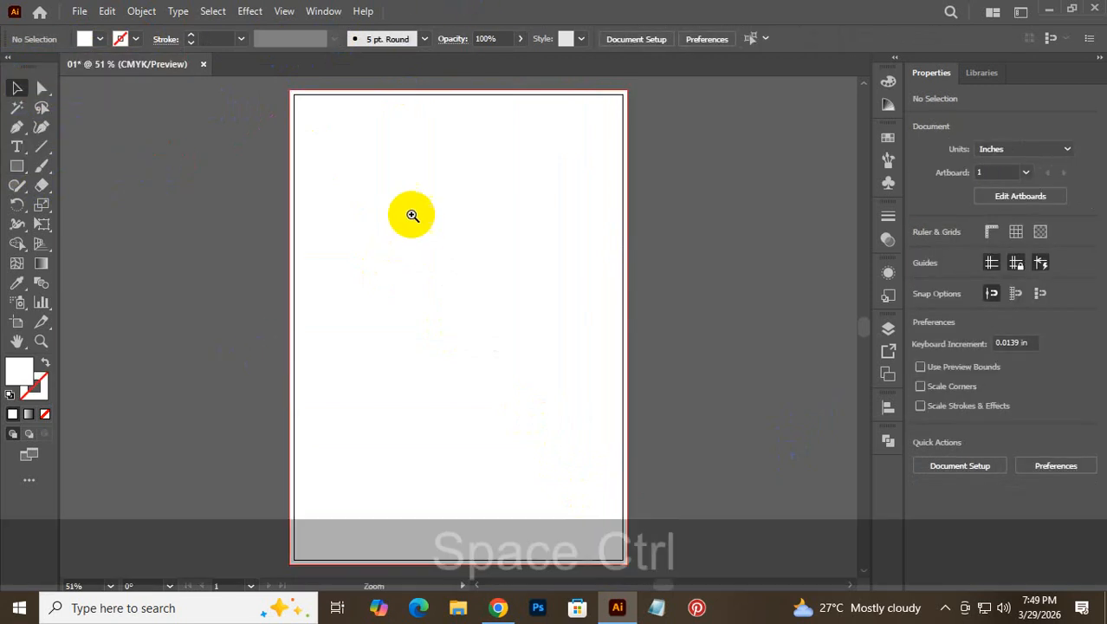
drag(230, 104, 332, 204)
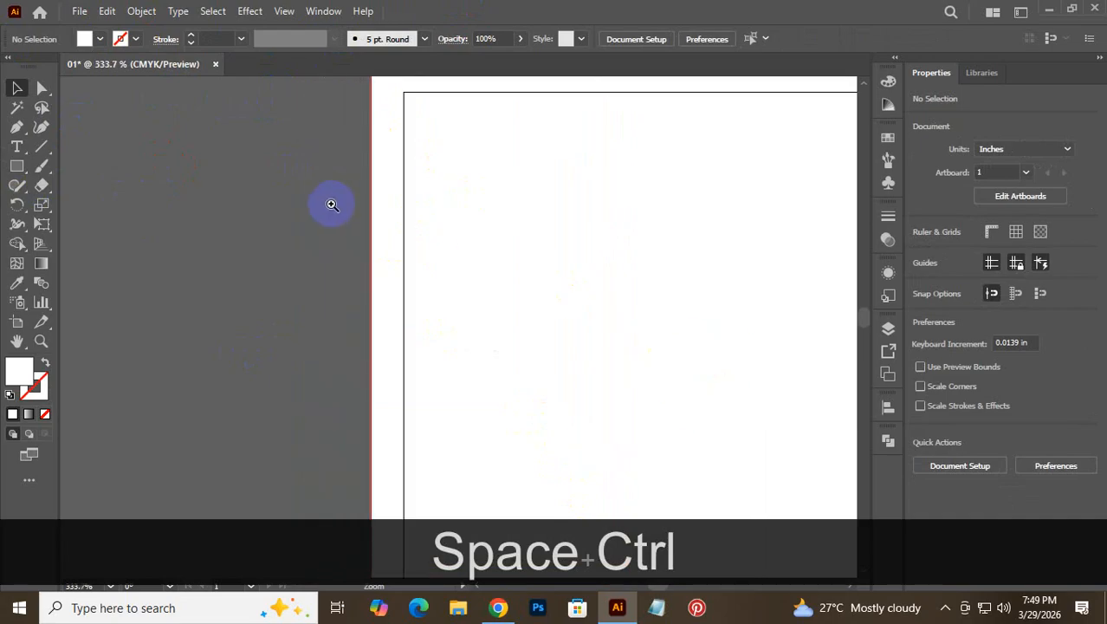
drag(294, 160, 285, 403)
drag(260, 287, 65, 30)
click(410, 341)
key(space)
drag(768, 382, 487, 81)
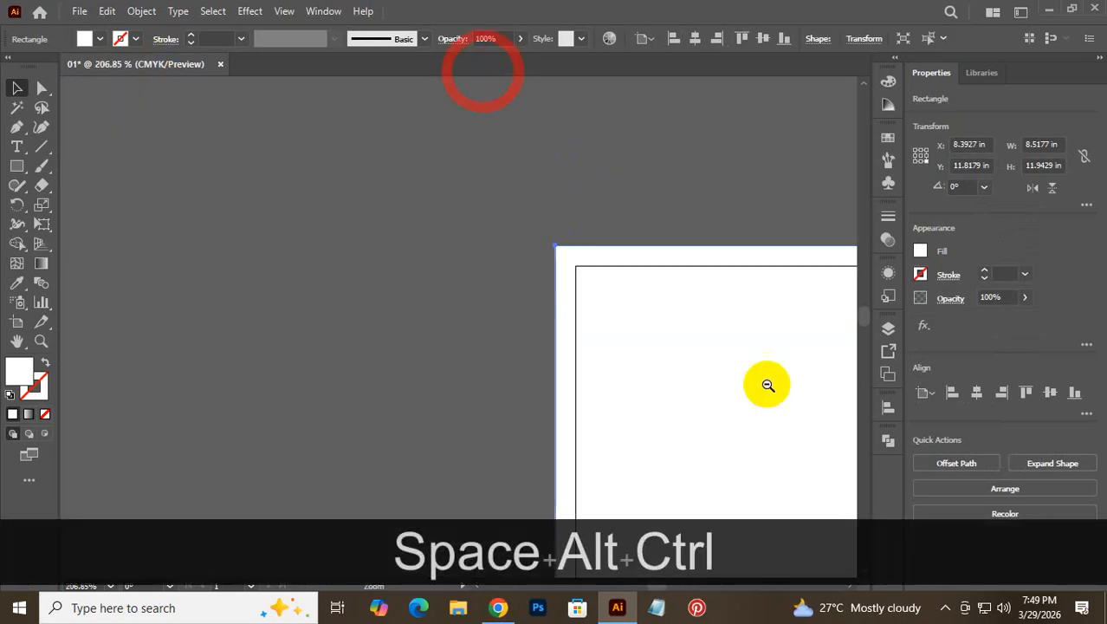
drag(765, 403, 12, 289)
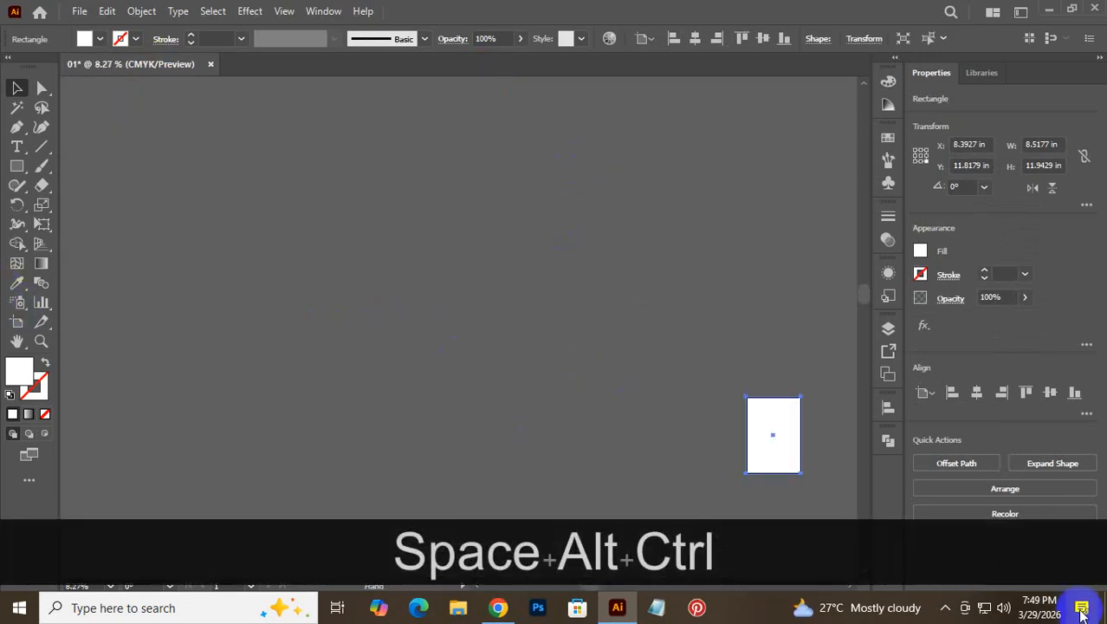
drag(836, 494, 1048, 559)
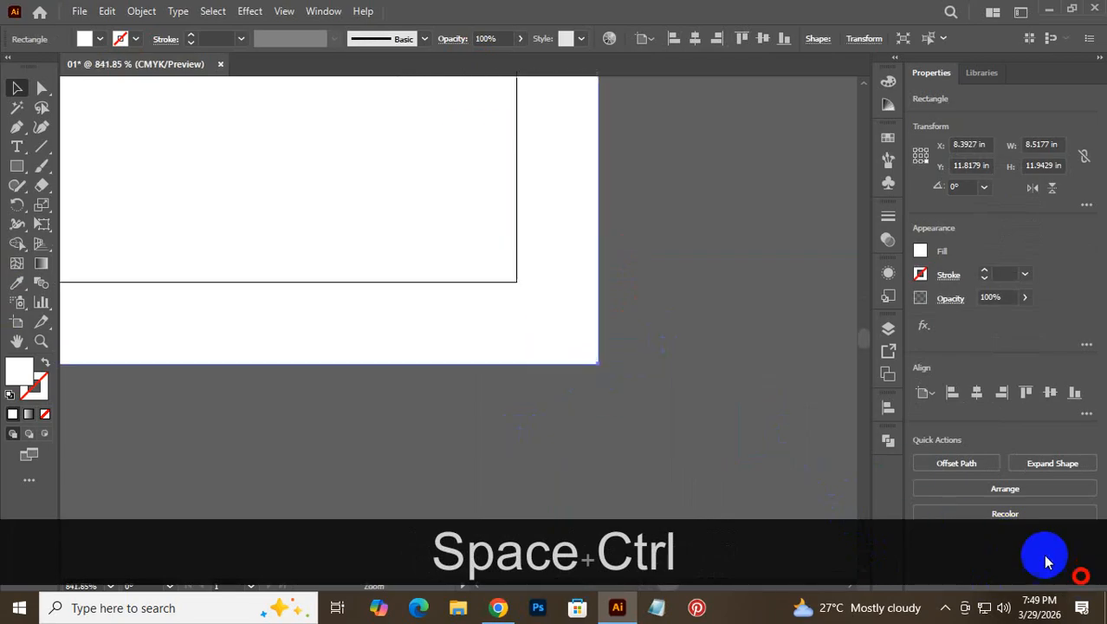
key(ctrl+0)
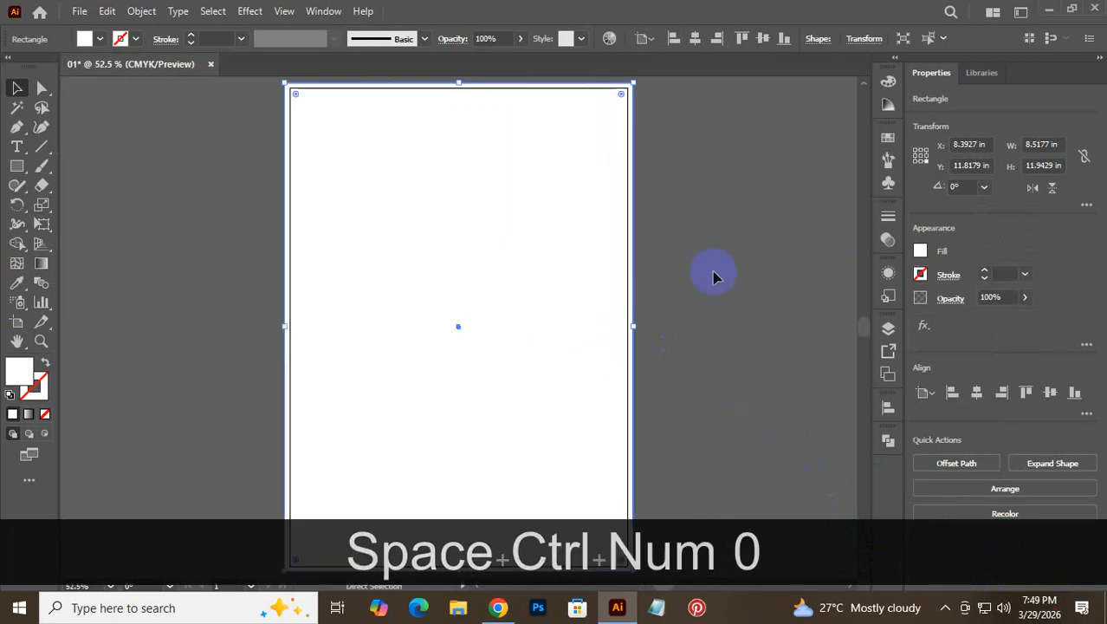
click(687, 189)
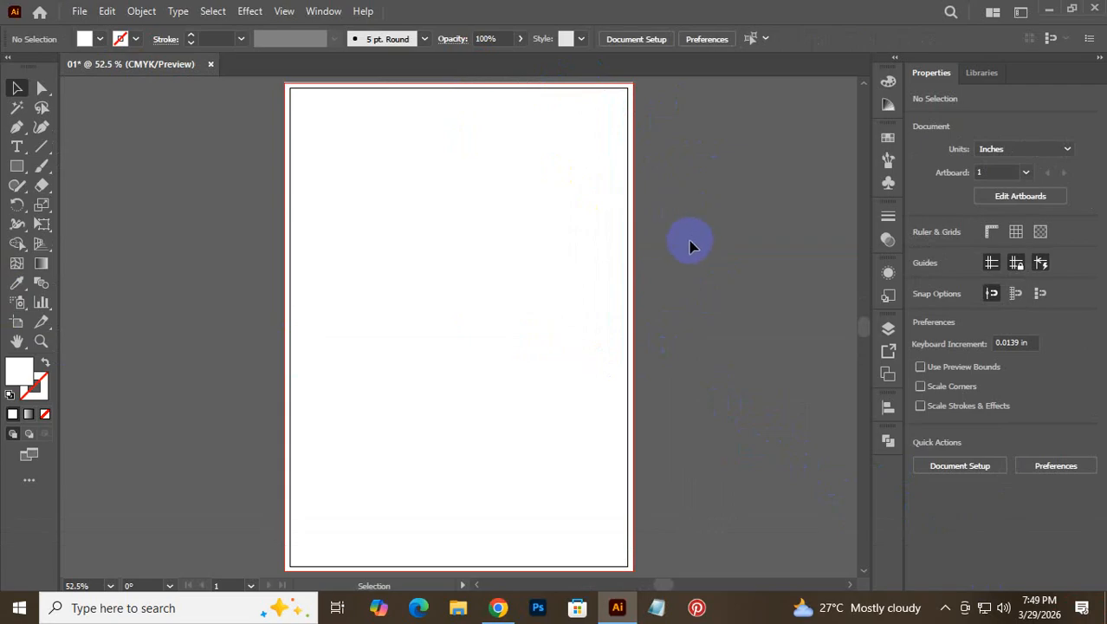
Step: Offset the white rectangle's path inward by -0.375 in with miter joins
click(539, 209)
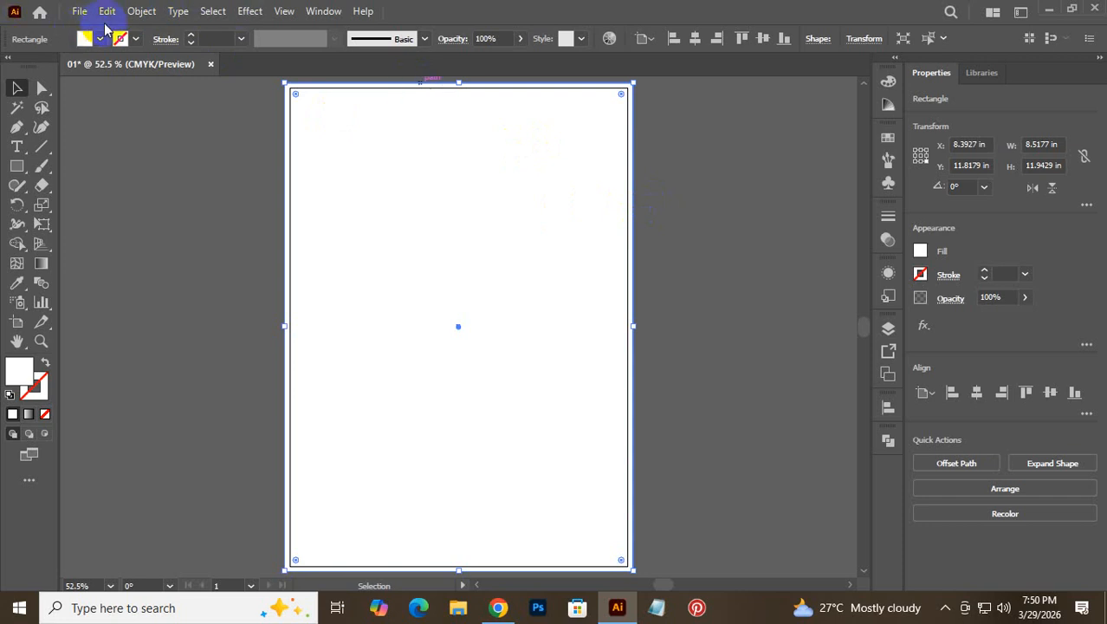
click(147, 12)
mouse_move(333, 394)
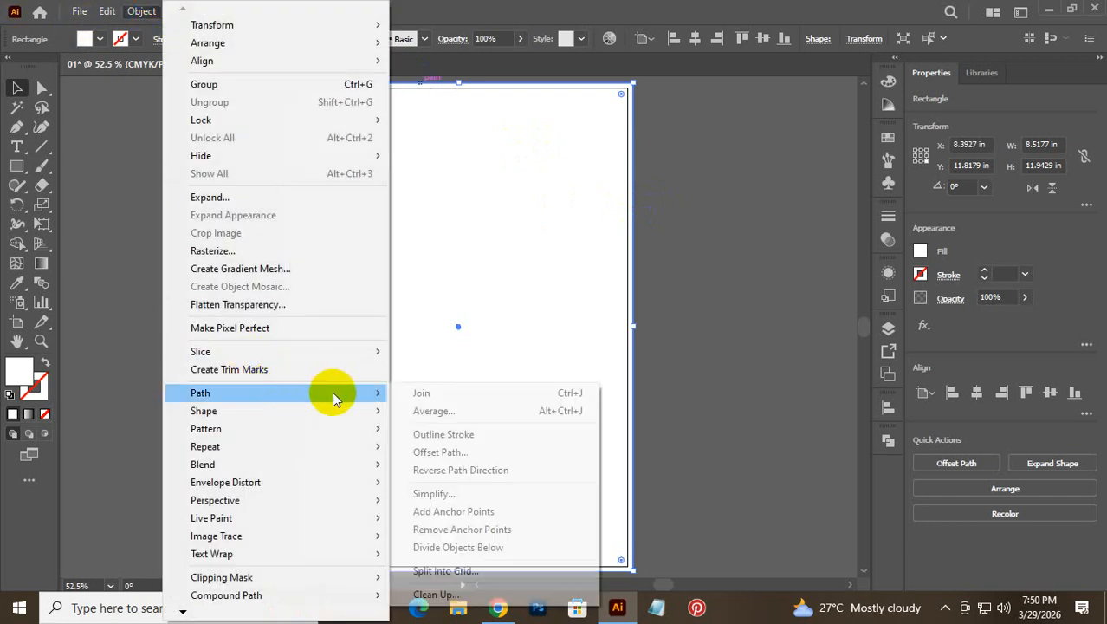
click(486, 458)
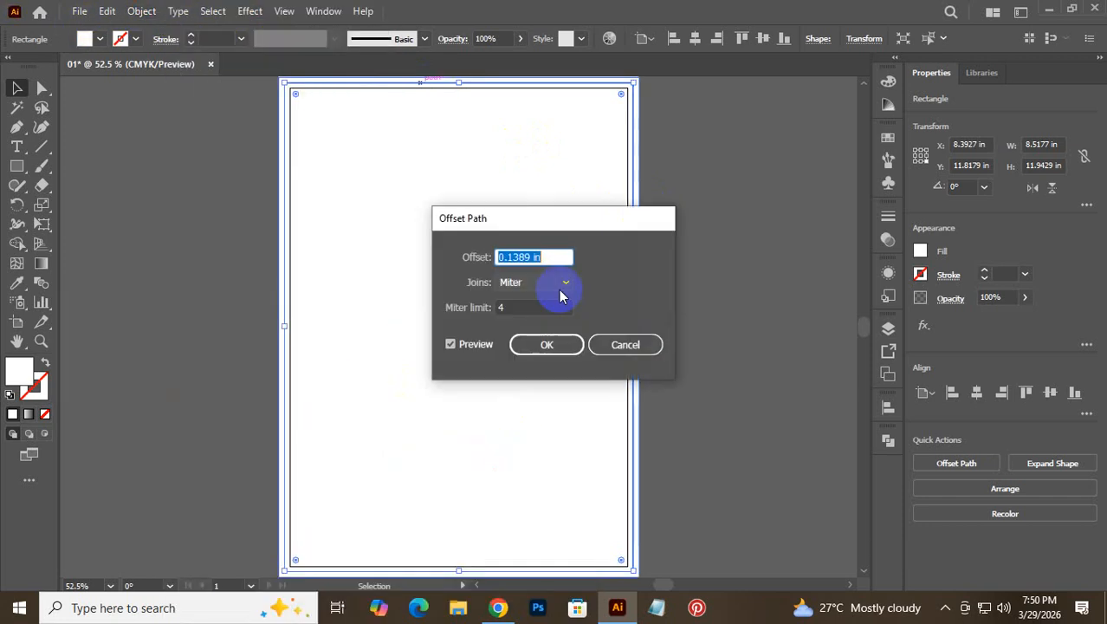
key(Down)
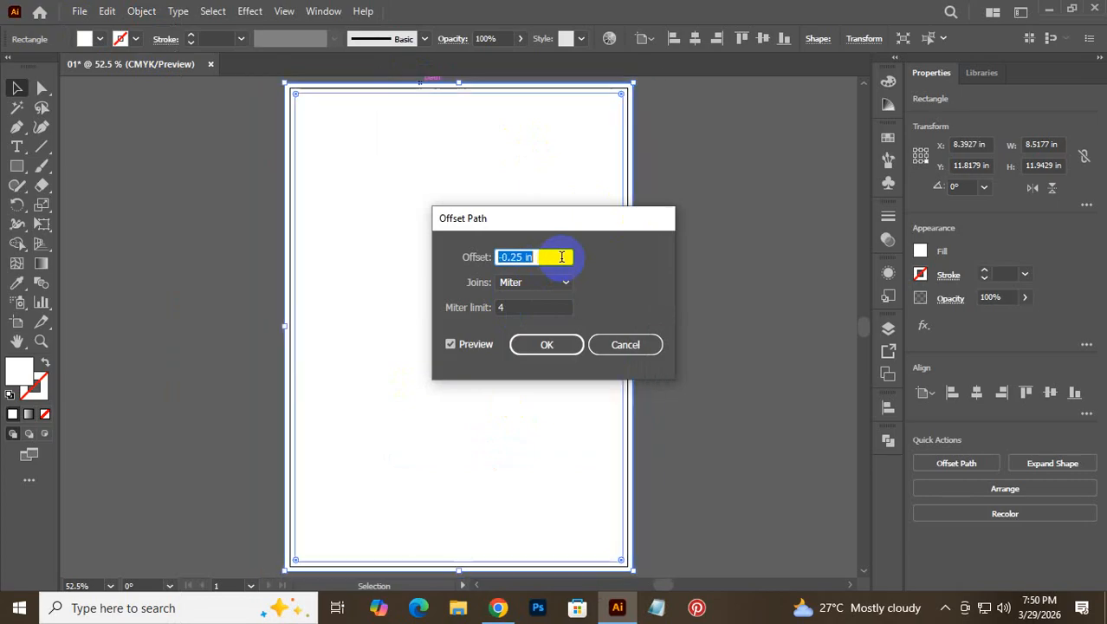
key(Down)
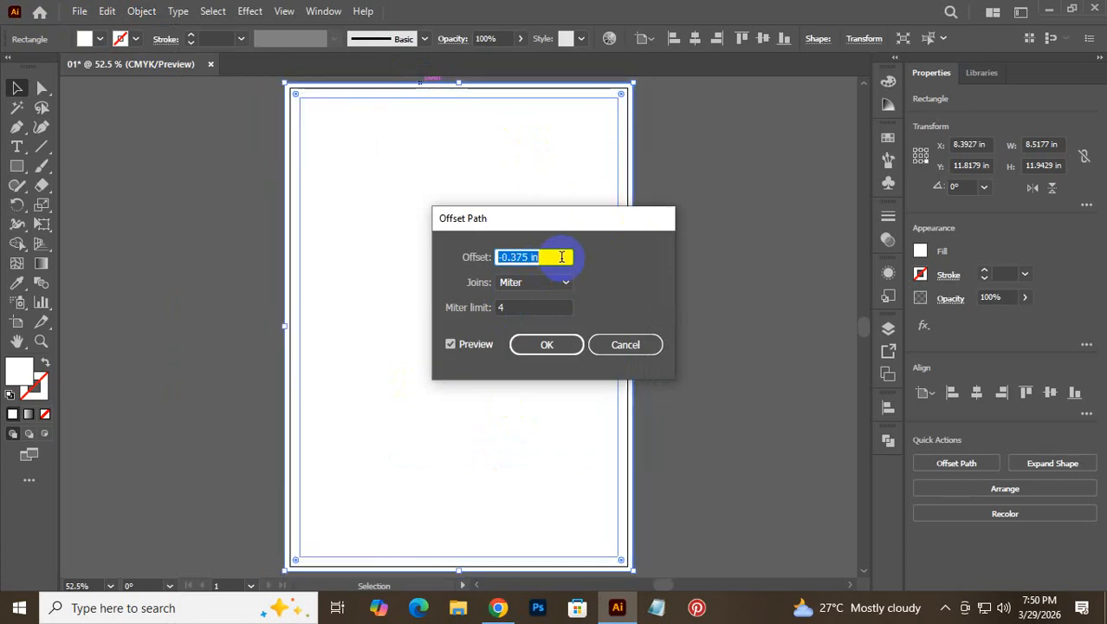
key(Down)
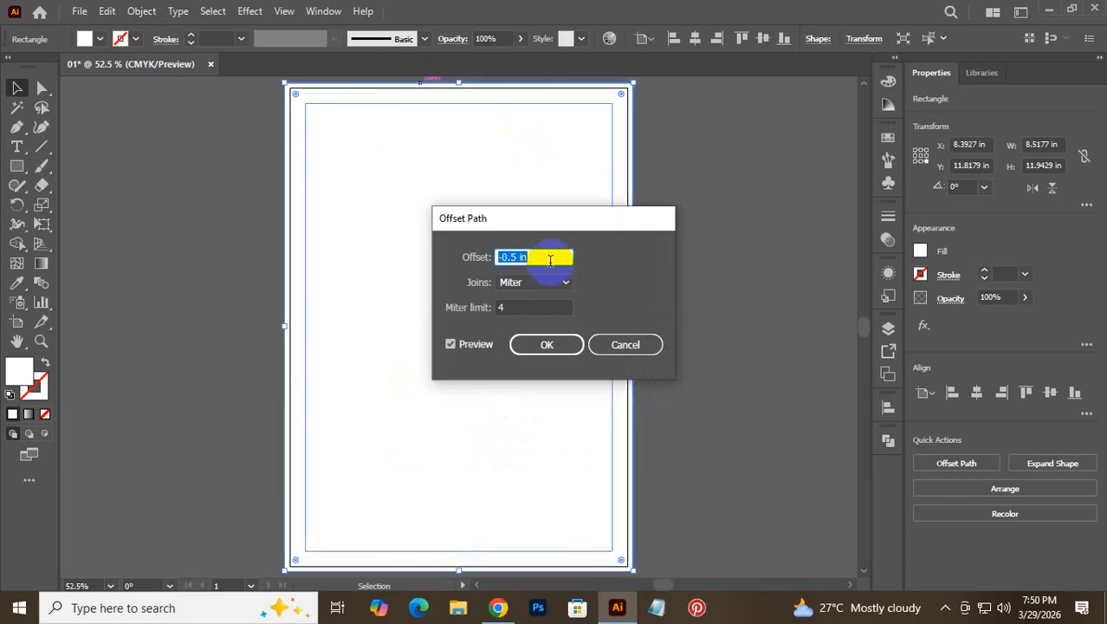
key(Up)
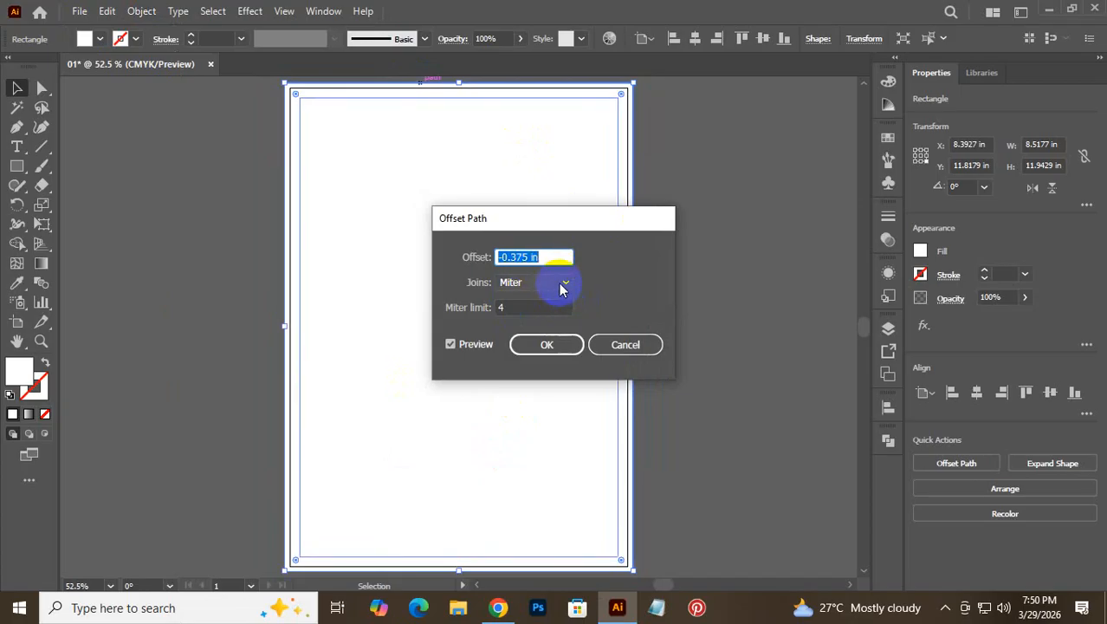
click(547, 344)
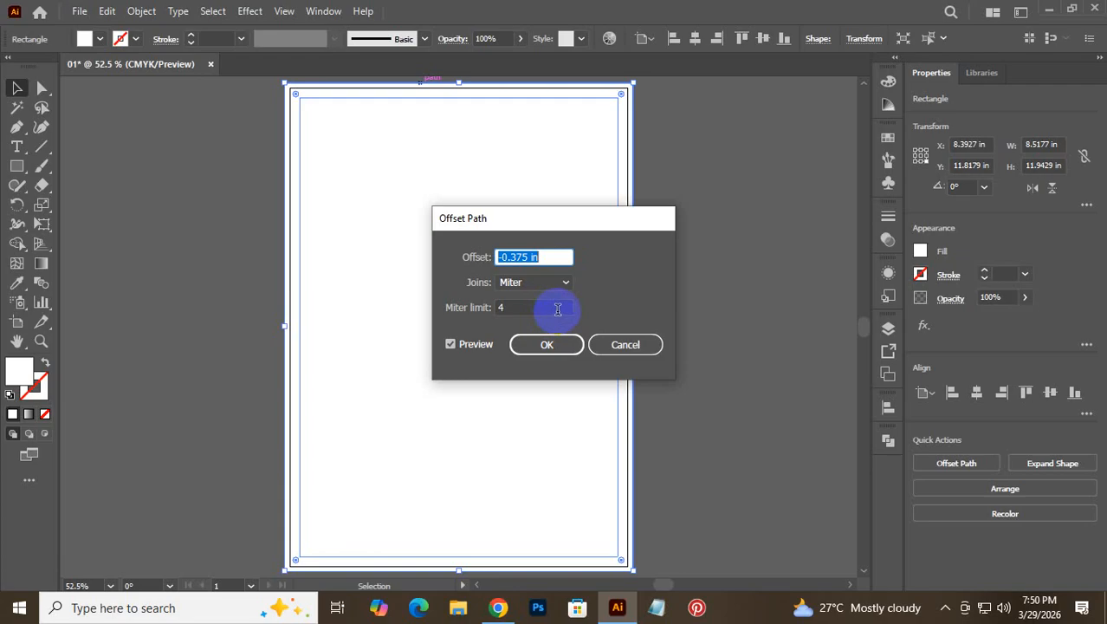
click(563, 346)
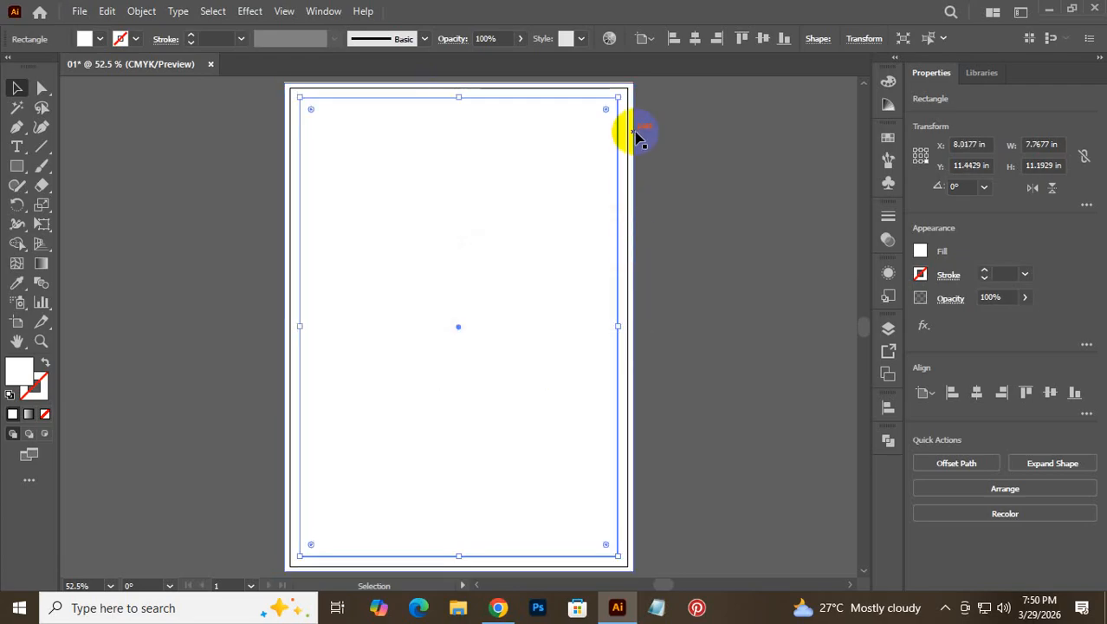
click(749, 205)
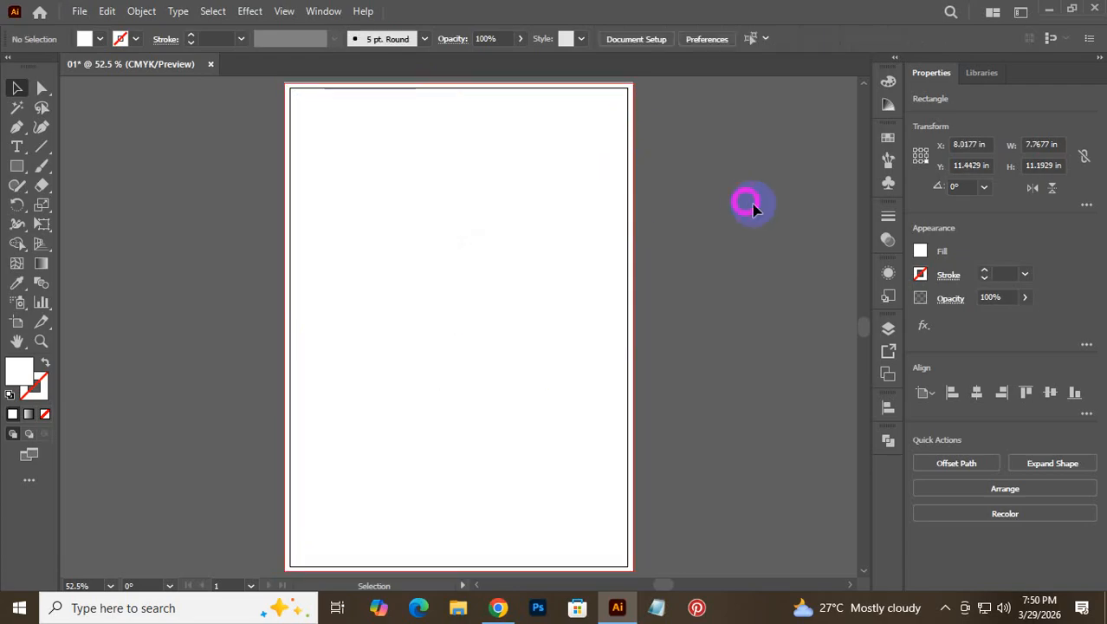
Step: Fill the inner offset rectangle with a green swatch
click(616, 322)
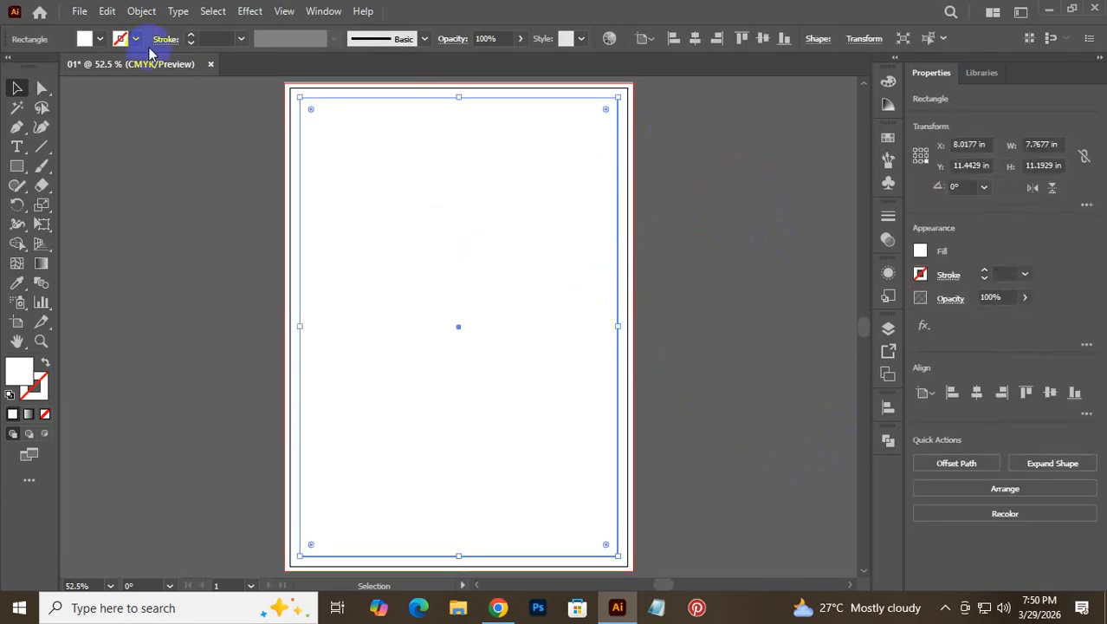
click(99, 40)
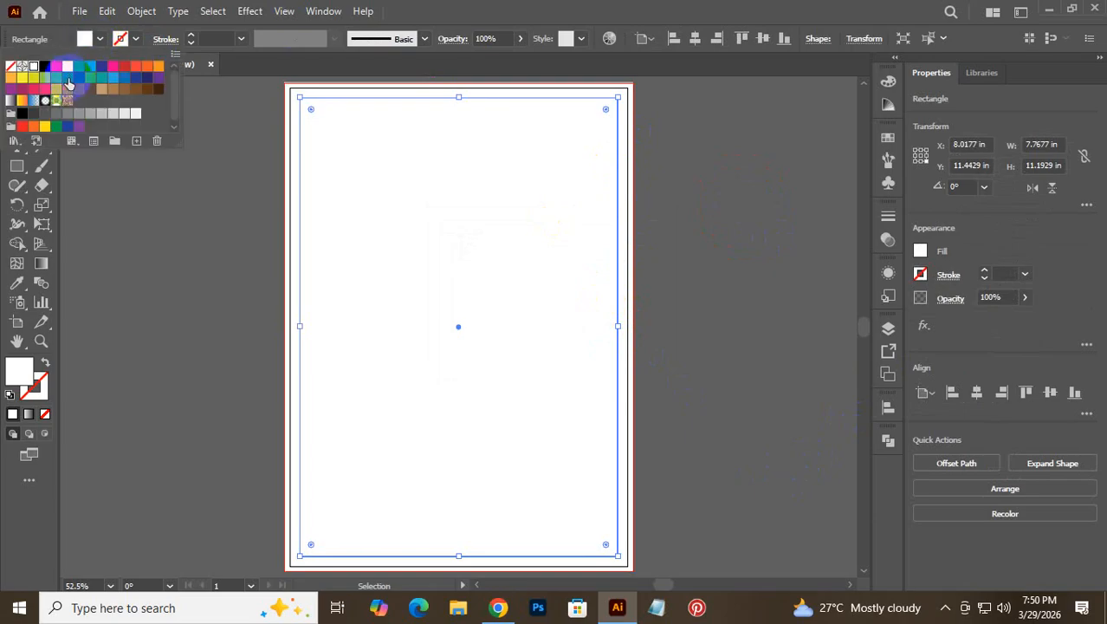
click(68, 84)
click(745, 253)
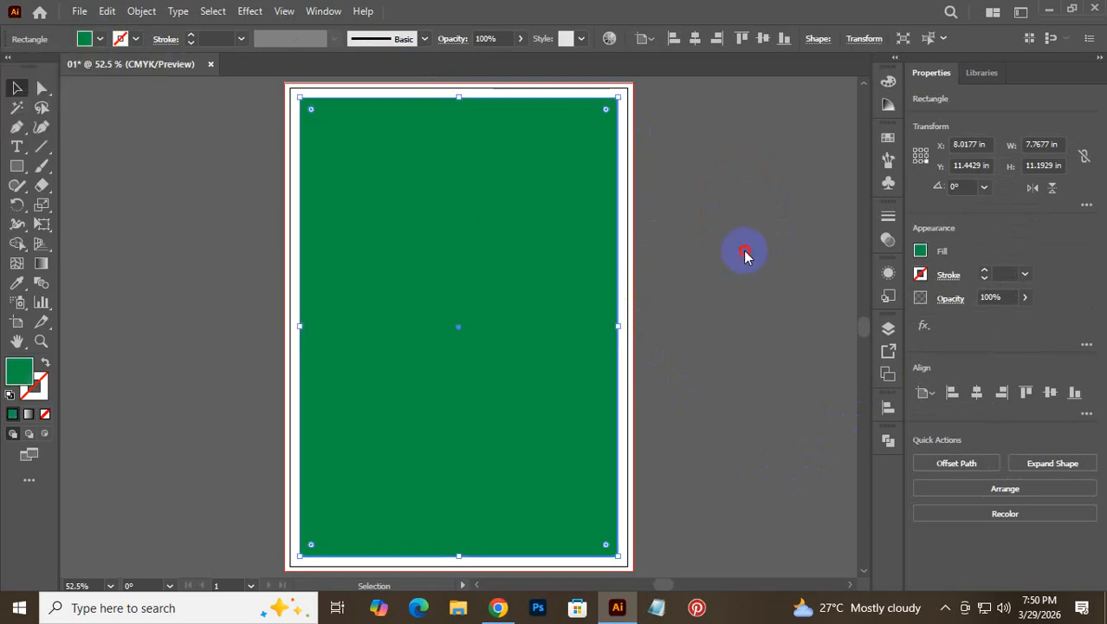
Step: Convert the green inner rectangle into margin guides
click(629, 98)
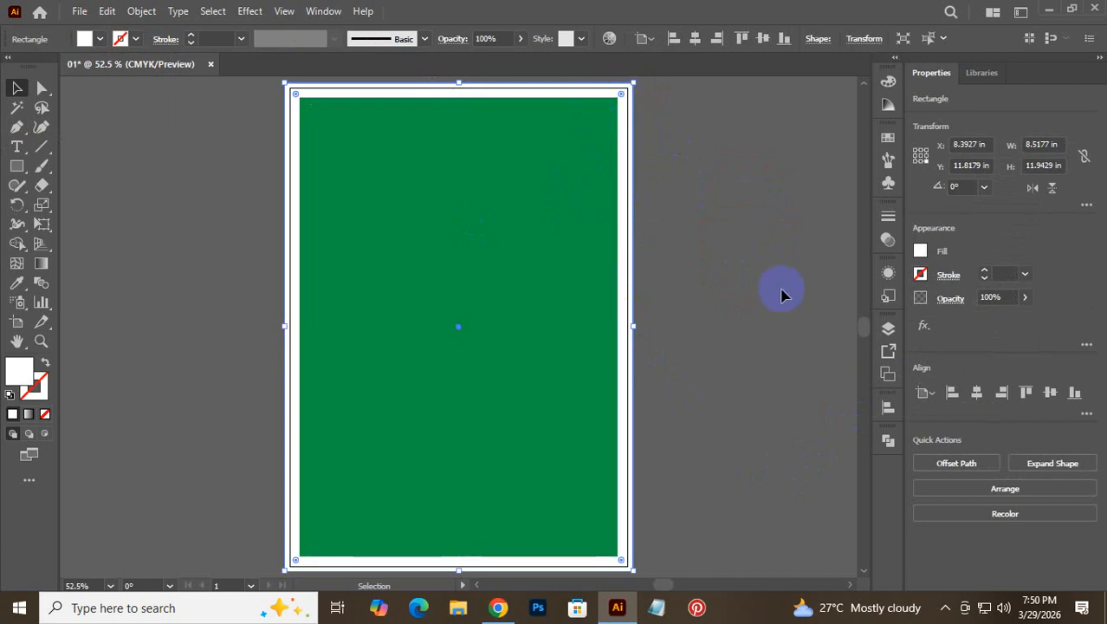
click(725, 224)
right_click(586, 180)
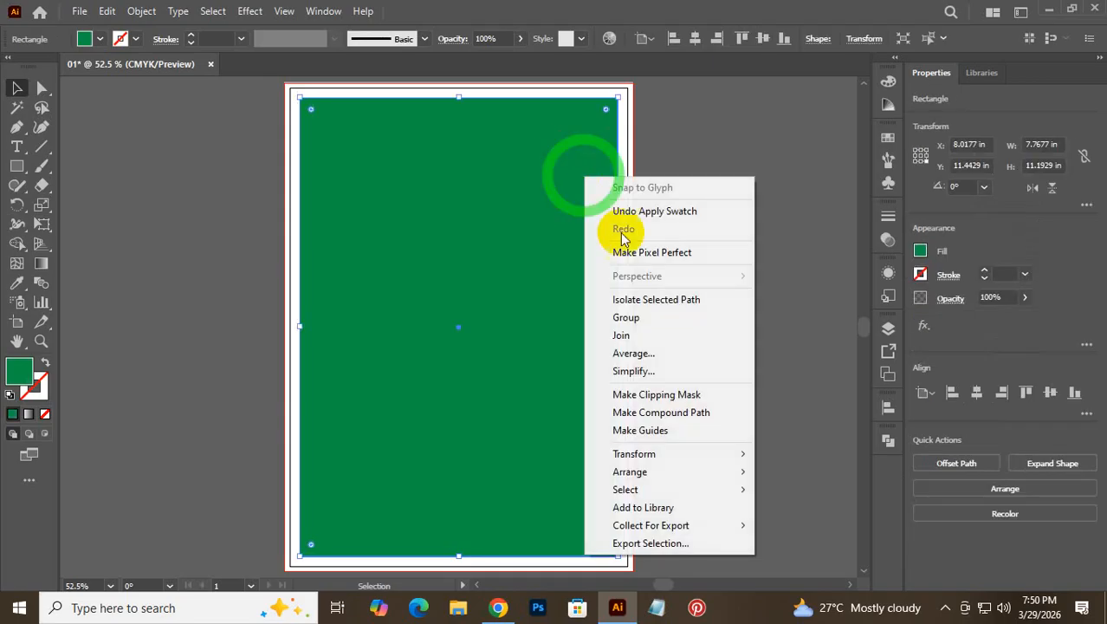
click(654, 436)
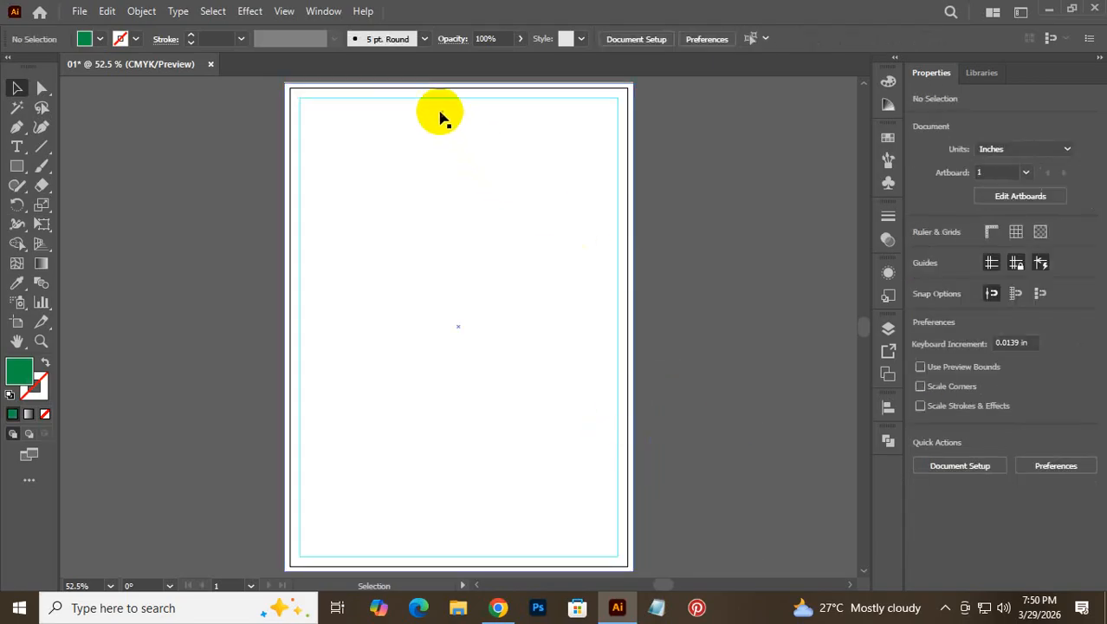
Step: Lock the white background rectangle on the artboard
right_click(620, 209)
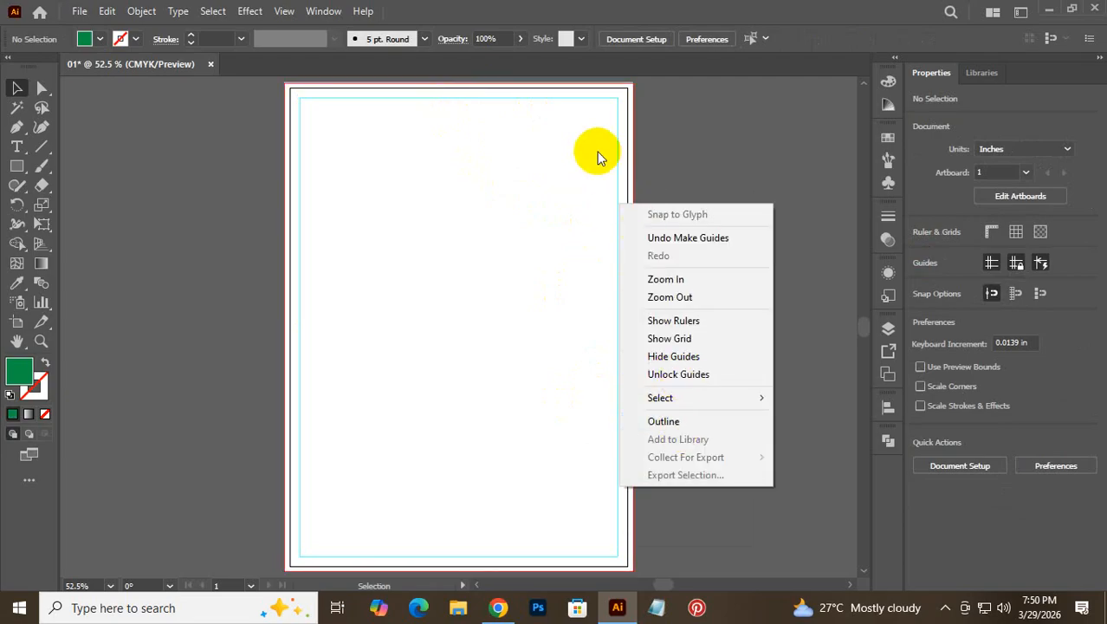
click(732, 140)
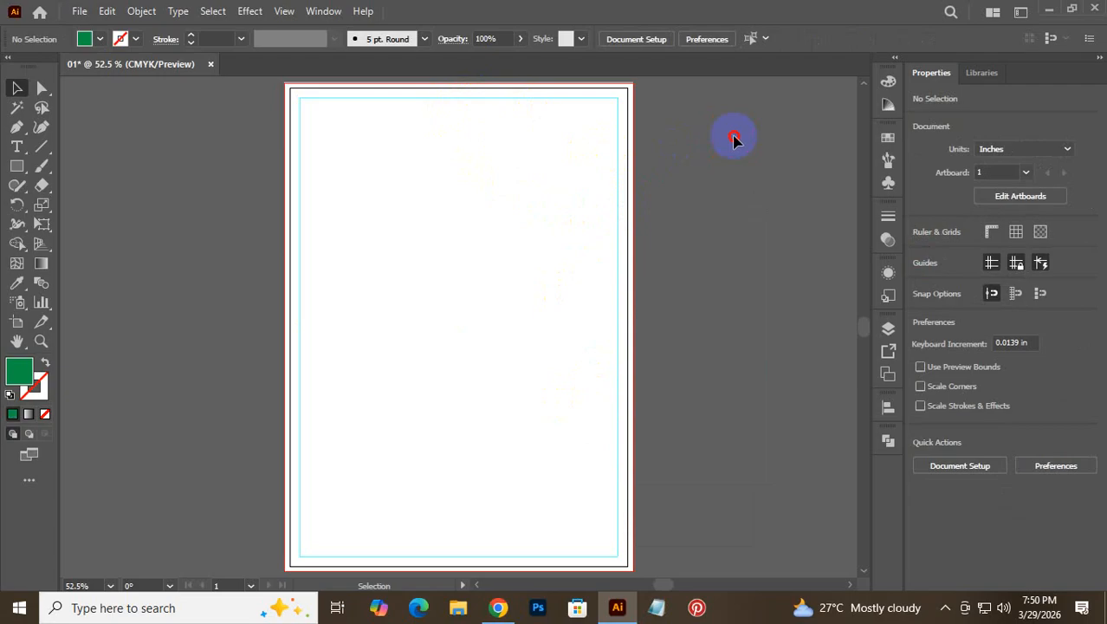
click(470, 413)
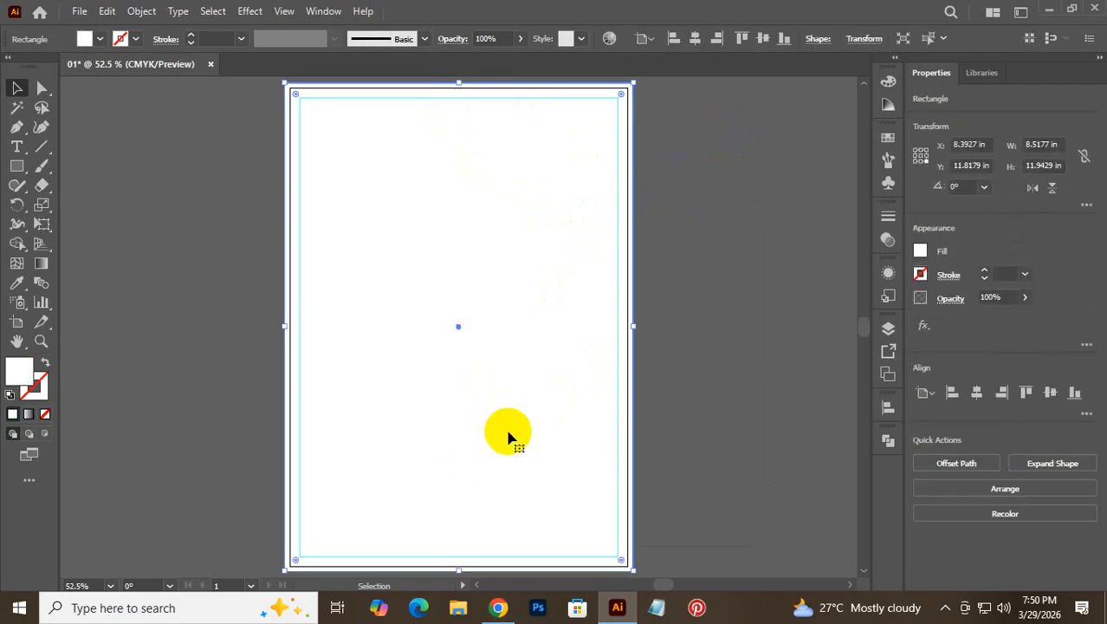
key(ctrl+2)
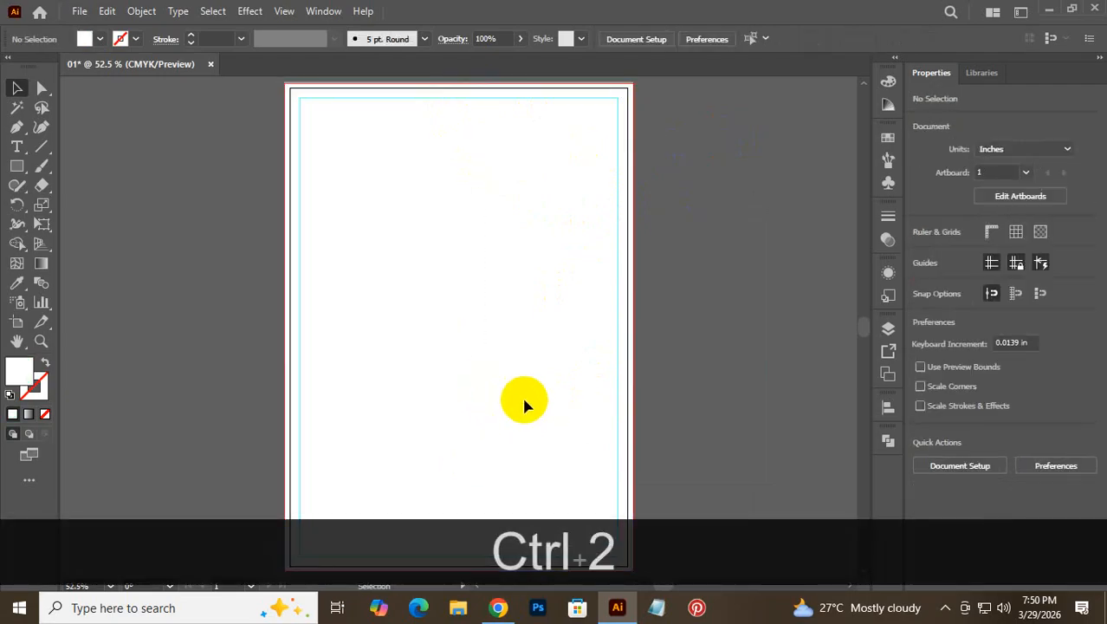
Step: Place the downloaded 01_Preview image from the Downloads folder into the Illustrator document, embedded and aligned with the left bleed edge
click(500, 598)
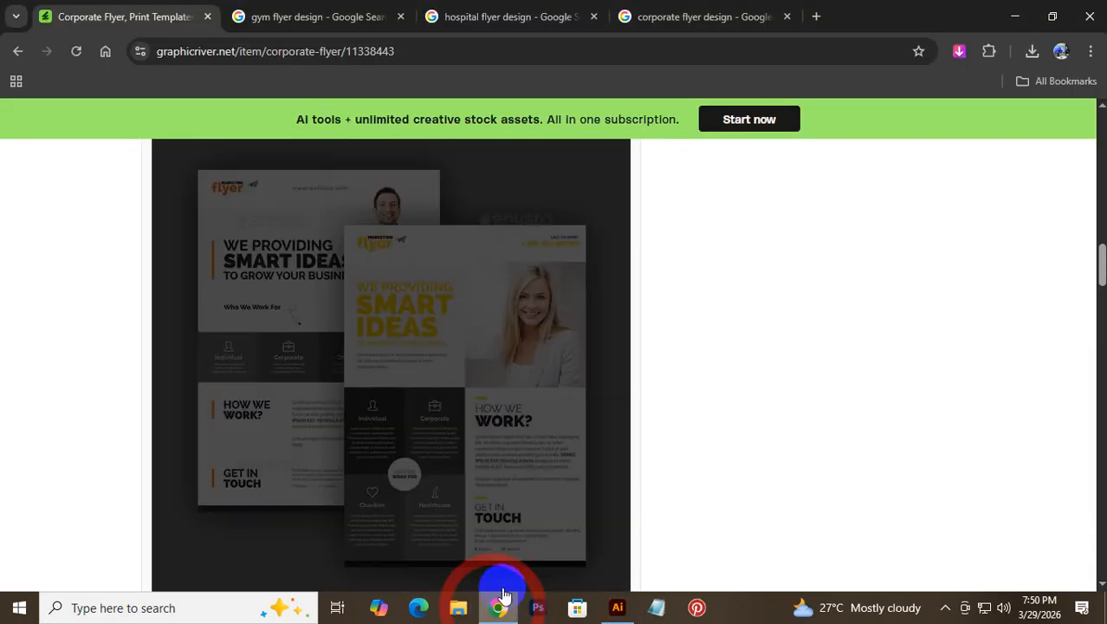
click(1031, 54)
click(983, 123)
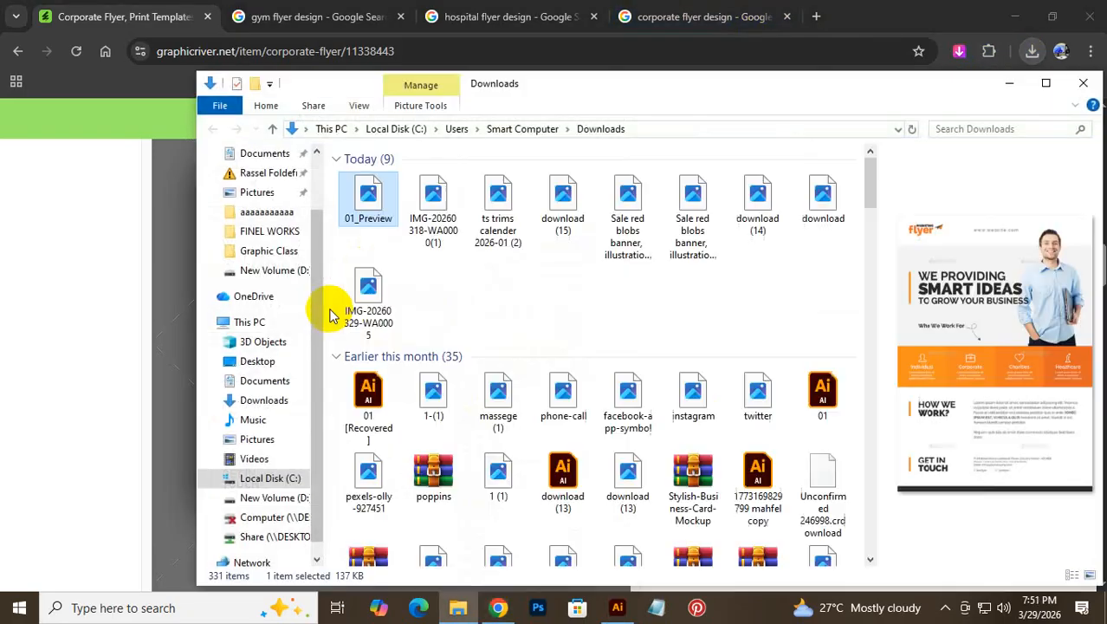
drag(369, 215, 465, 346)
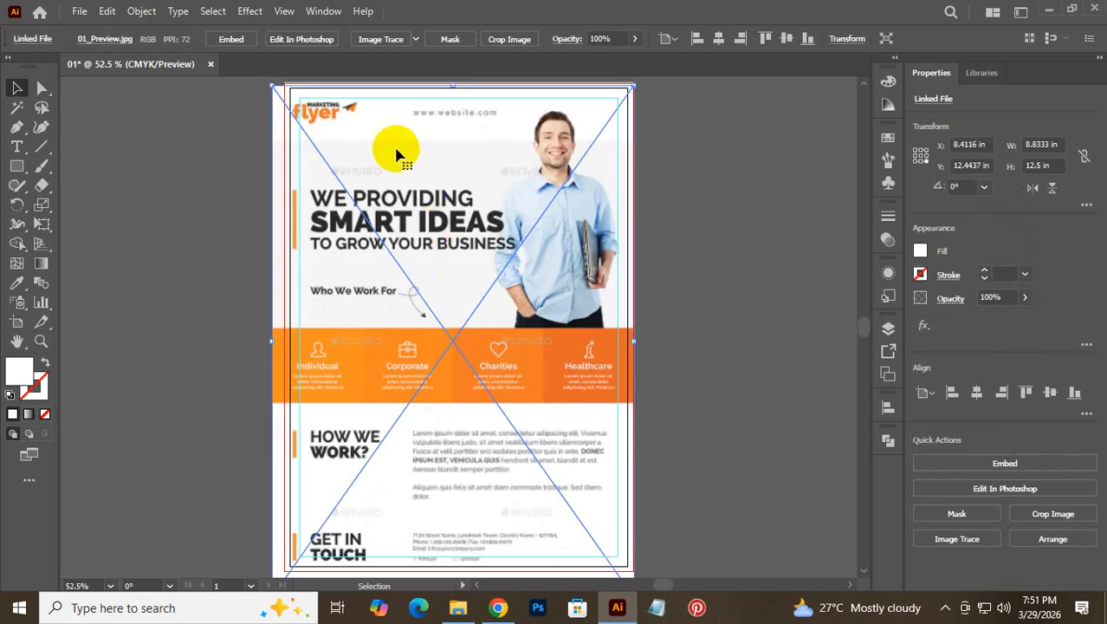
mouse_move(396, 154)
mouse_down()
mouse_move(424, 149)
mouse_move(404, 152)
mouse_up()
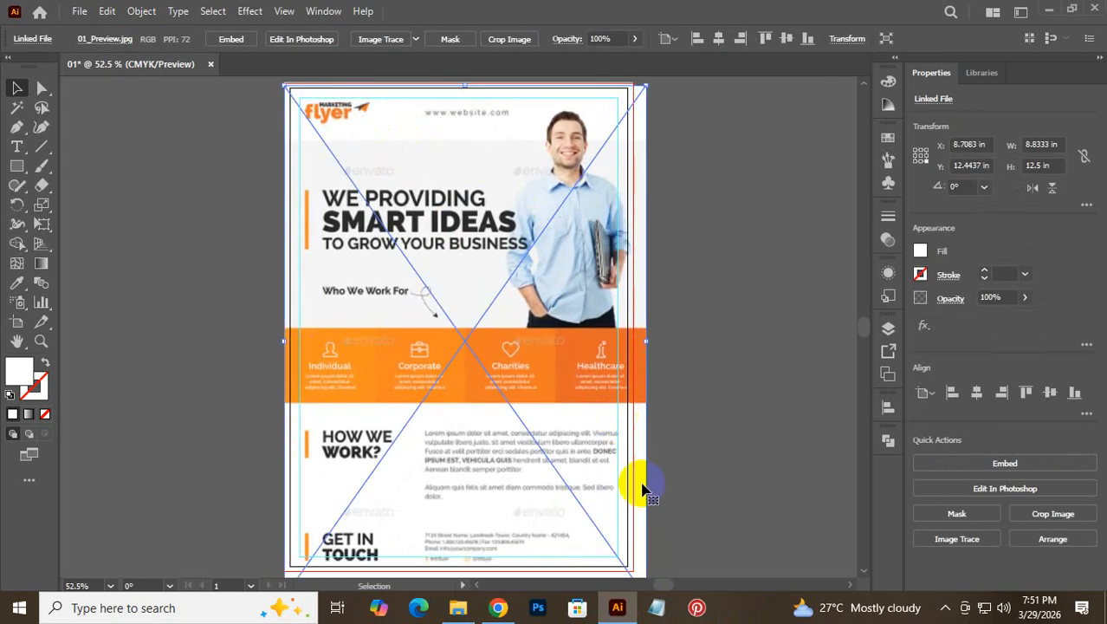
click(231, 39)
Step: Scale the preview image from its lower-right corner to the bleed corner, making it about 8.52 in wide
drag(544, 376, 583, 186)
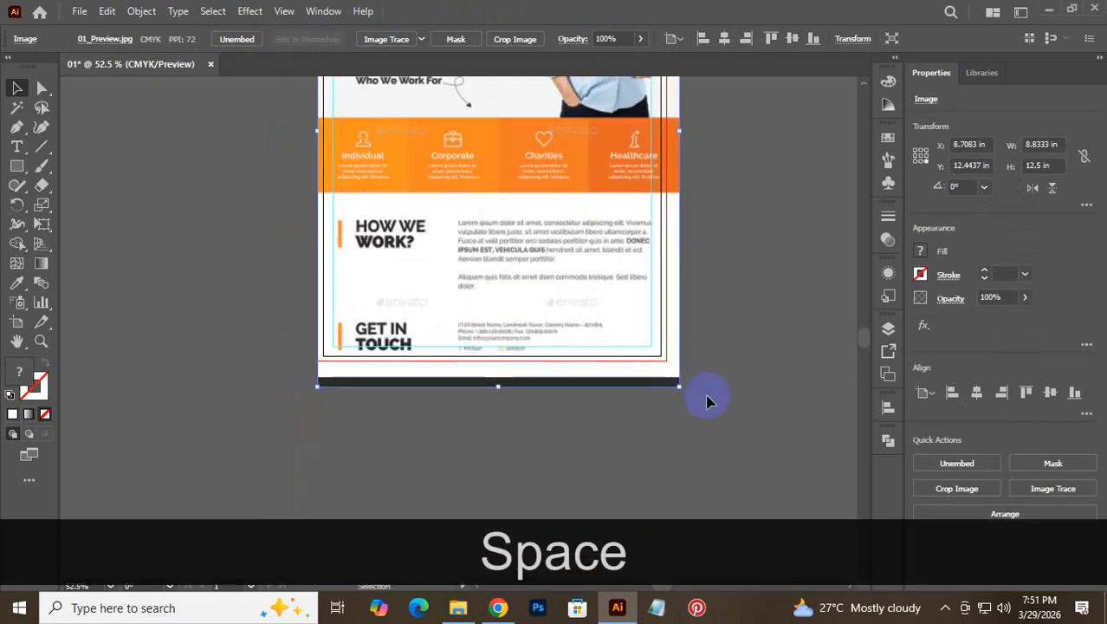
drag(677, 387, 662, 366)
key(ctrl+space)
click(662, 365)
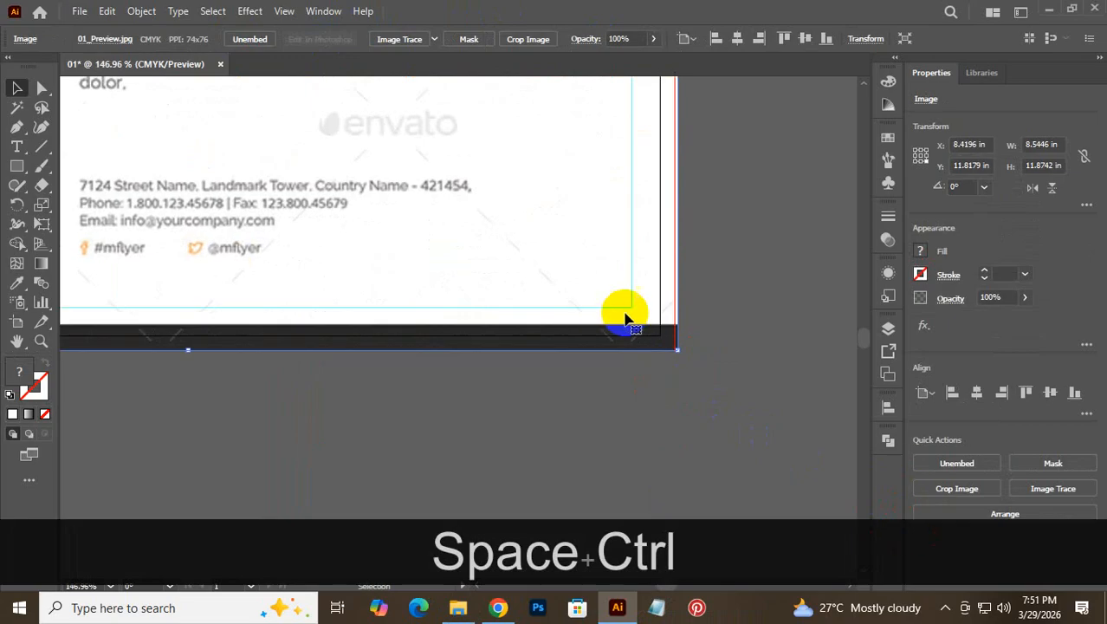
mouse_move(678, 348)
mouse_down()
mouse_move(655, 329)
mouse_move(674, 350)
mouse_up()
Step: Stretch the preview image's upper-left corner to the bleed corner, making it about 11.94 in high, and deselect it
key(ctrl+alt+space)
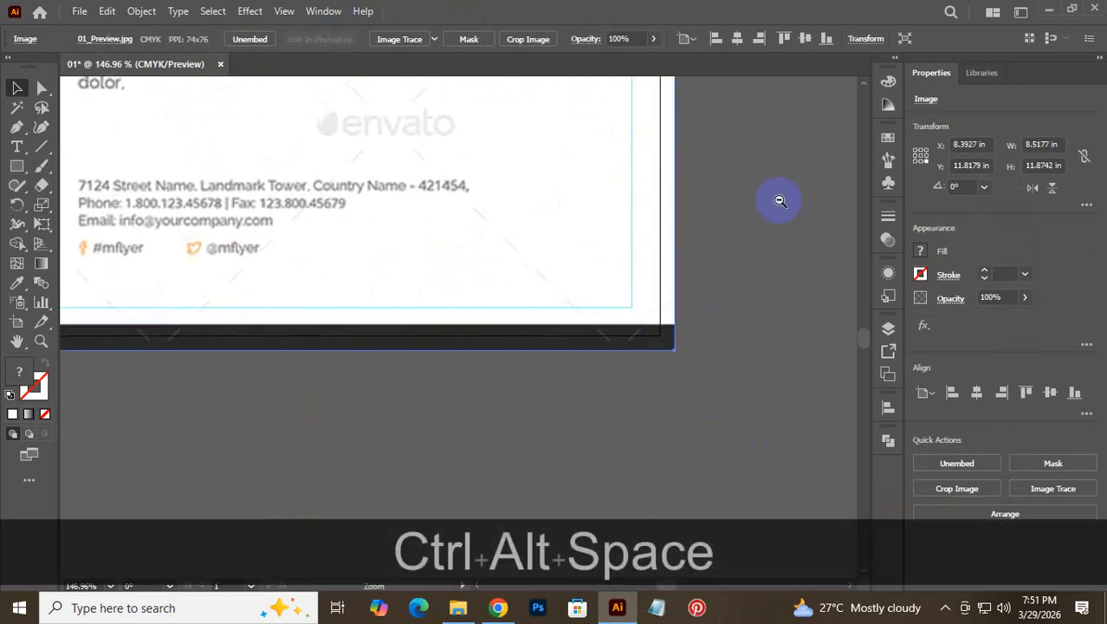
drag(780, 199, 447, 290)
drag(488, 240, 501, 597)
drag(454, 241, 875, 462)
key(ctrl+space)
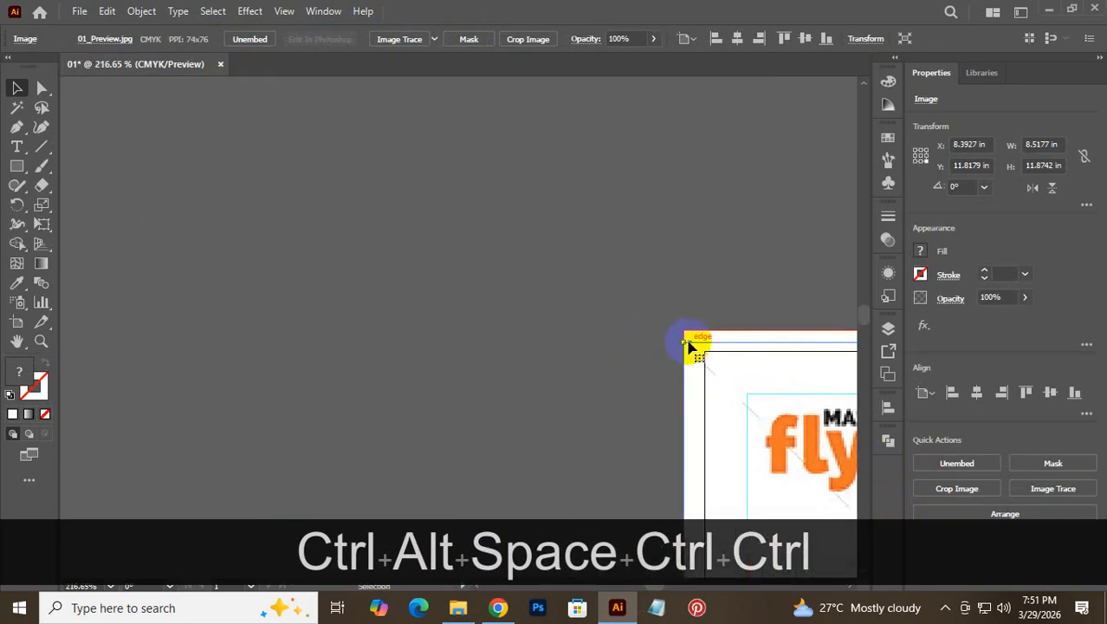
drag(688, 343, 685, 329)
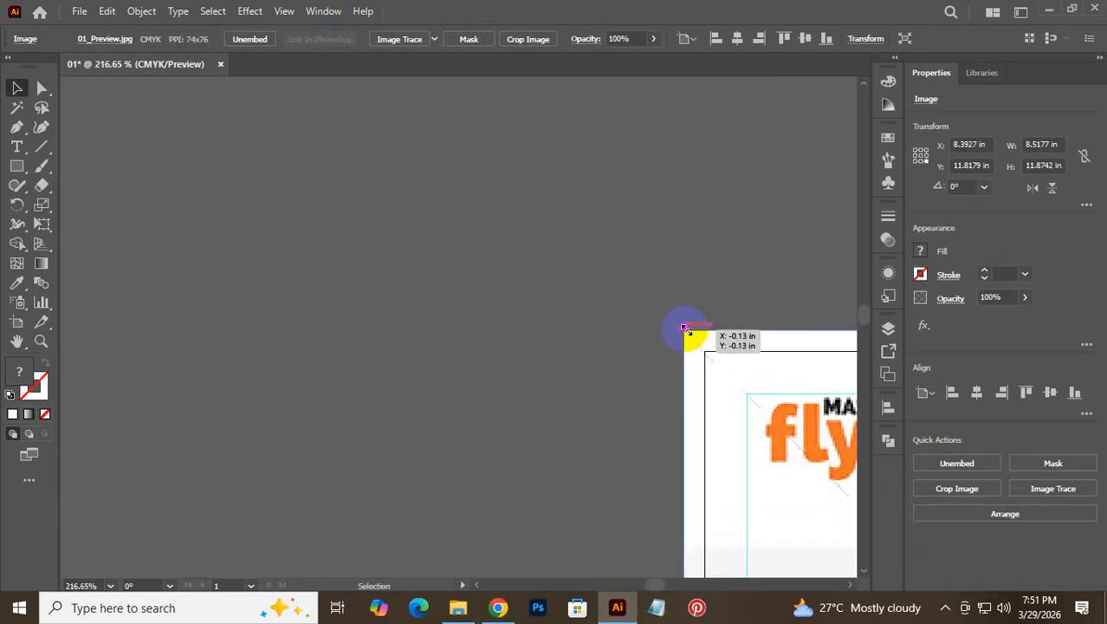
click(537, 165)
key(ctrl+alt+space)
drag(551, 304, 160, 359)
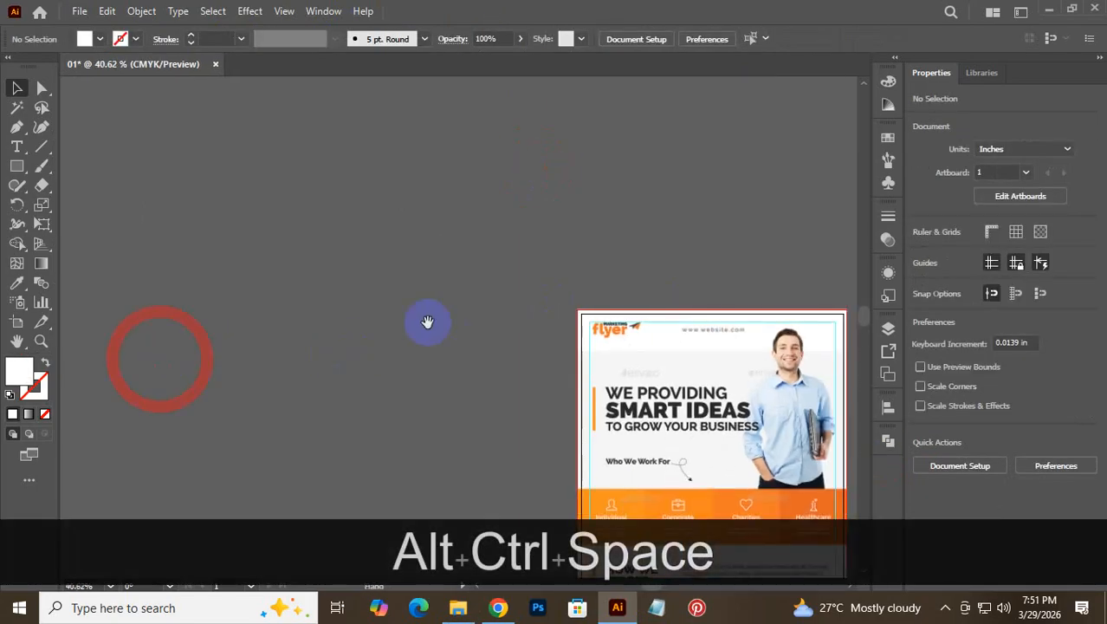
drag(425, 297, 264, 109)
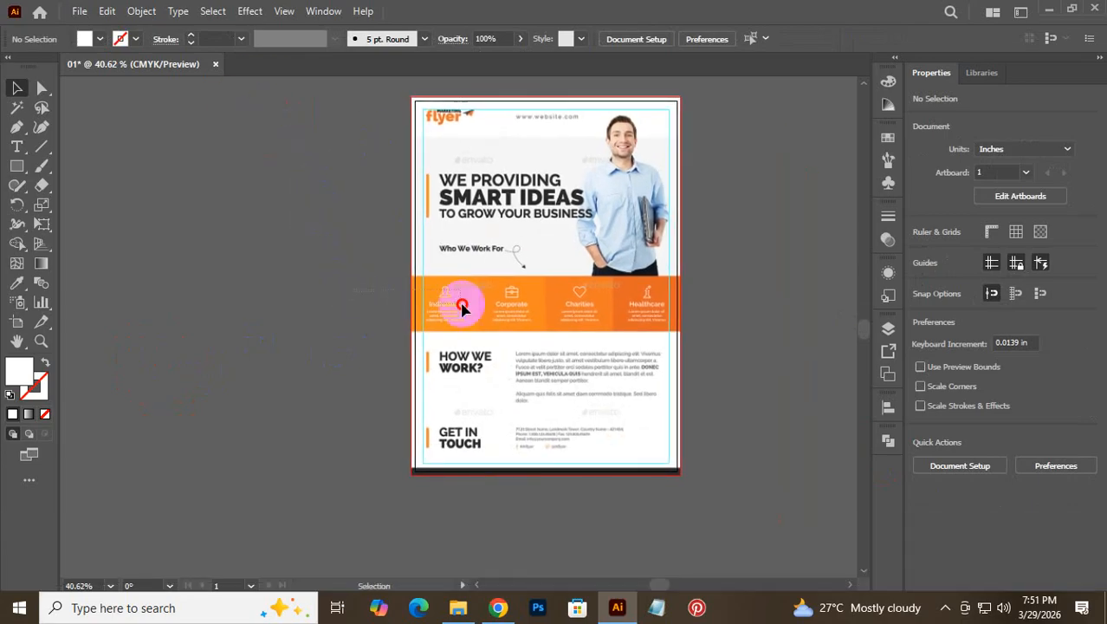
Step: Move the preview image horizontally to just left of the artboard and lock it there as a reference
click(568, 384)
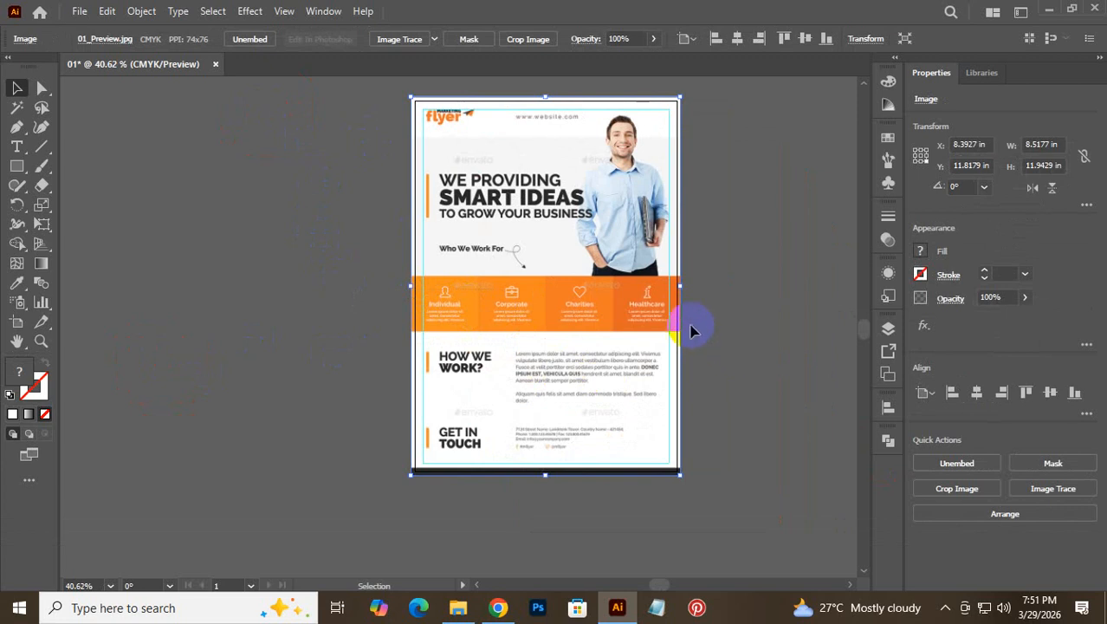
click(756, 274)
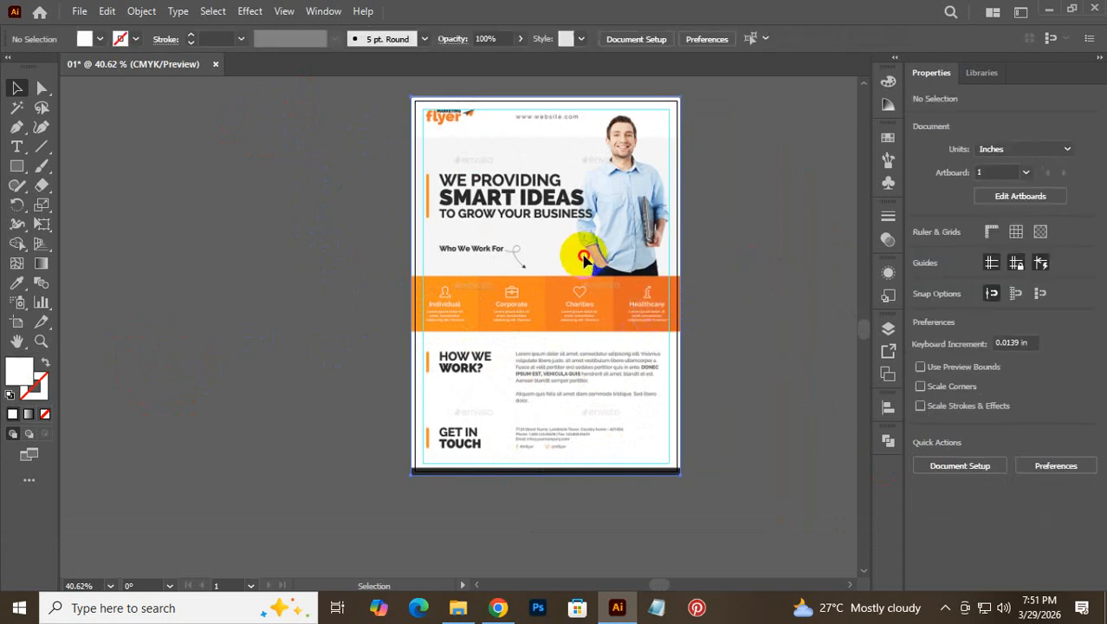
drag(585, 251, 307, 257)
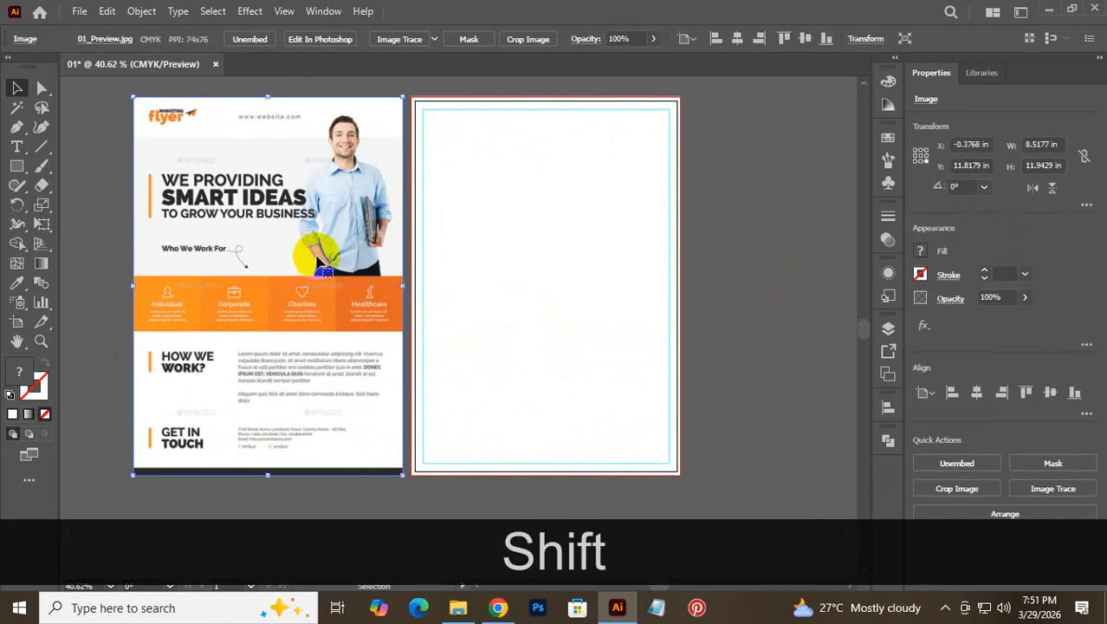
key(ctrl+2)
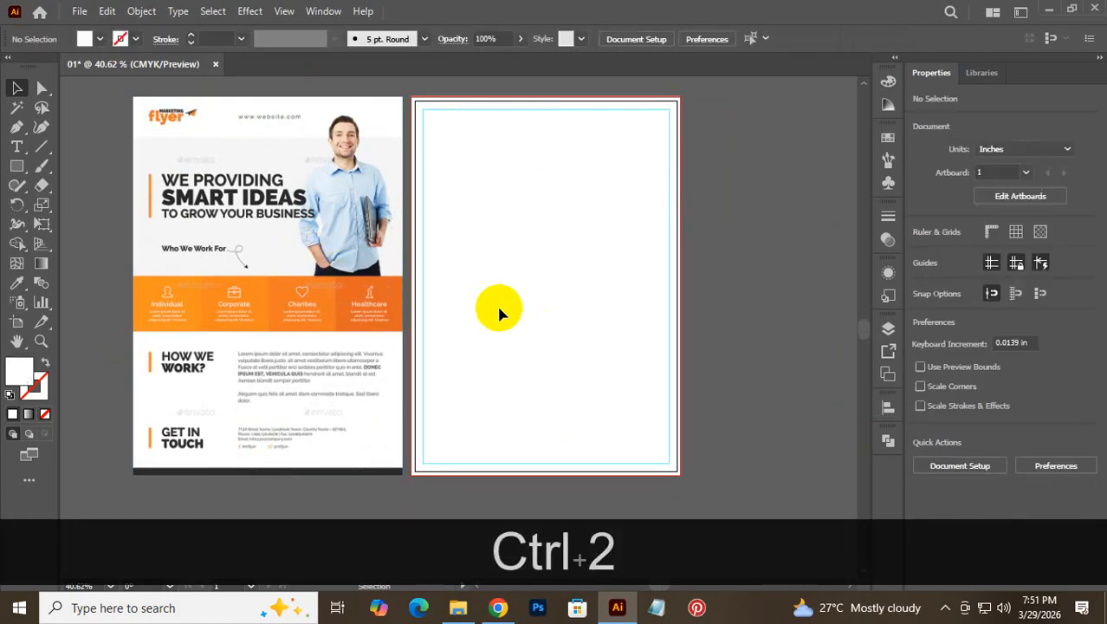
drag(215, 207, 398, 210)
drag(454, 157, 511, 191)
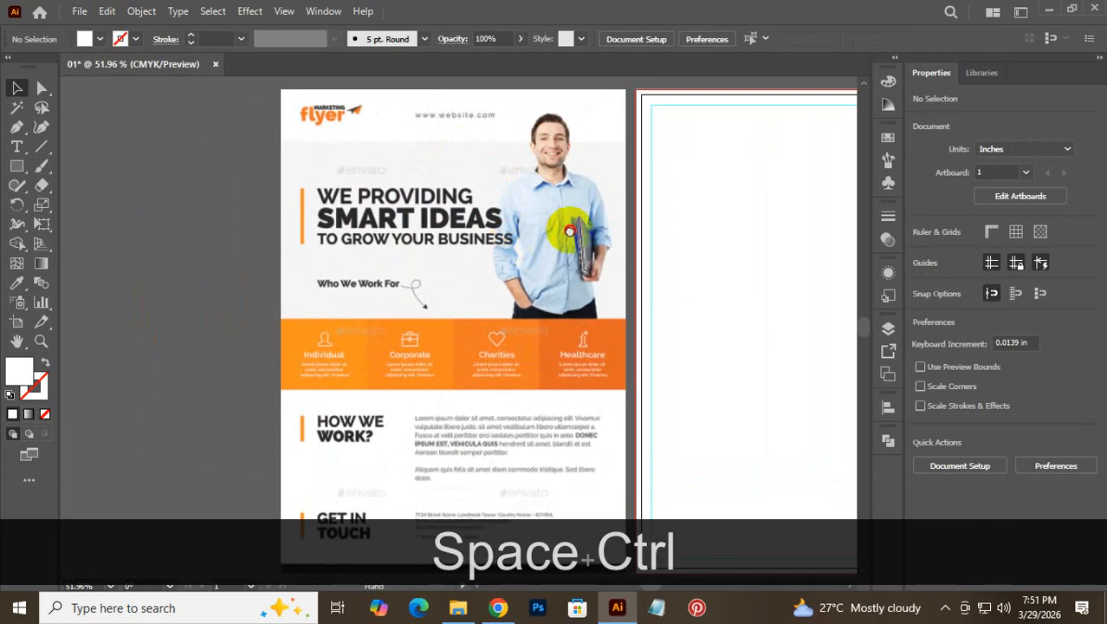
drag(569, 231, 489, 257)
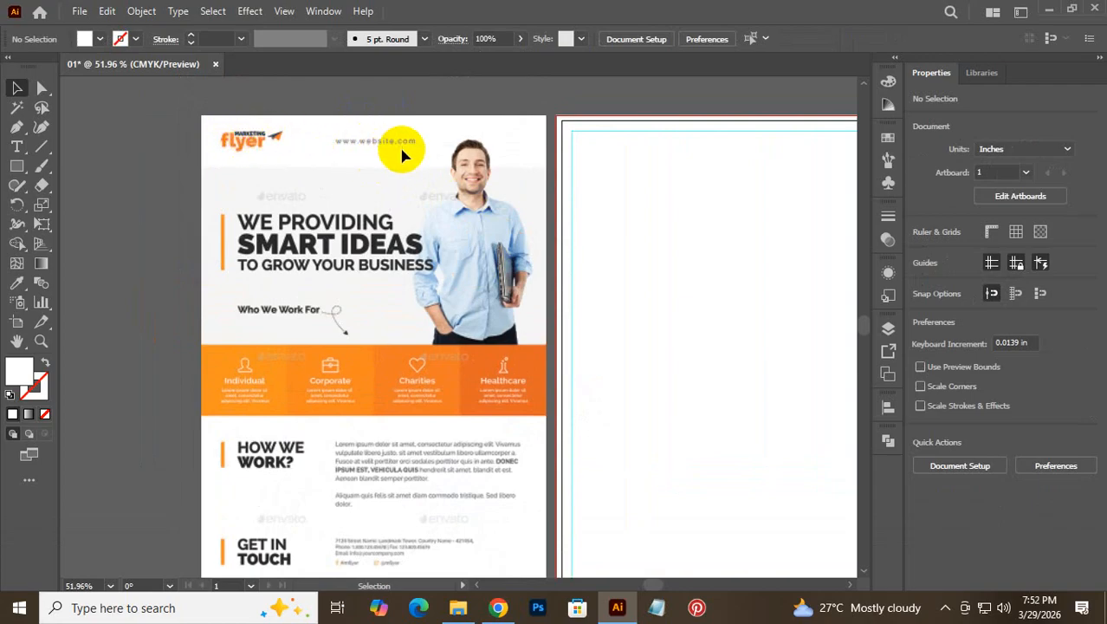
Step: Switch to Chrome and open the listing's happy-businessman-with-laptop-smiling and businesswoman with laptop in office image links in new tabs
click(498, 607)
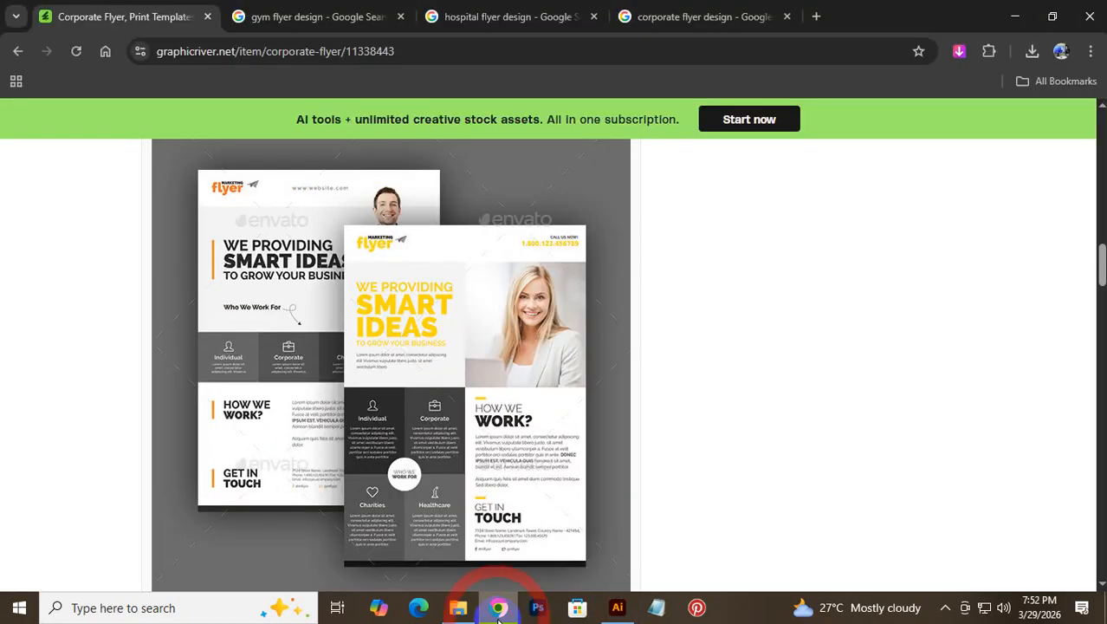
scroll(482, 364, down, 5)
scroll(685, 346, down, 10)
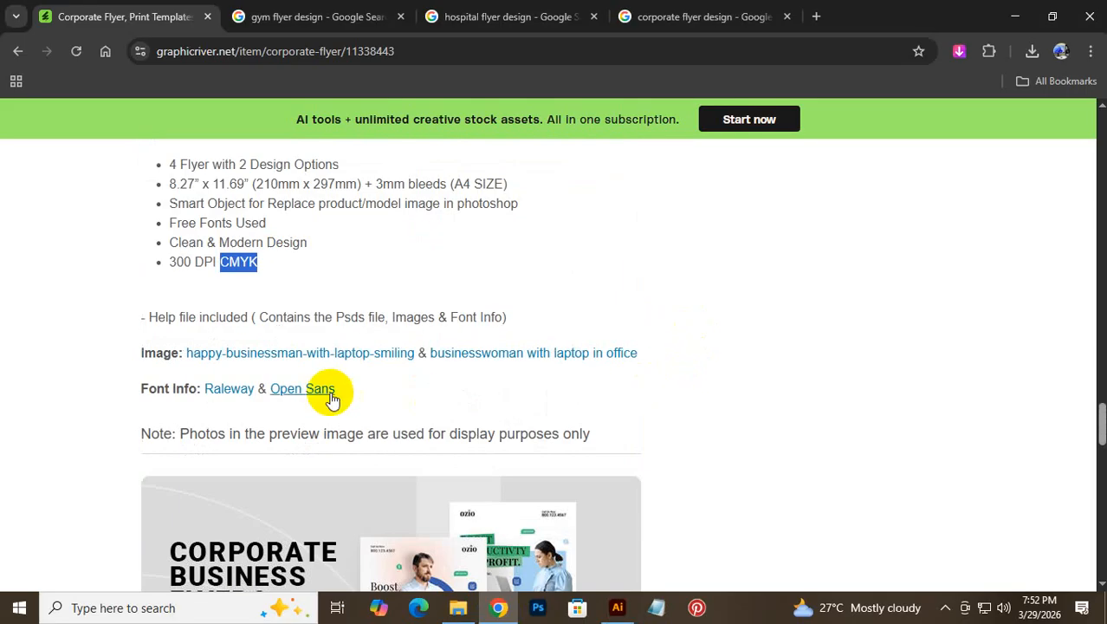
right_click(291, 357)
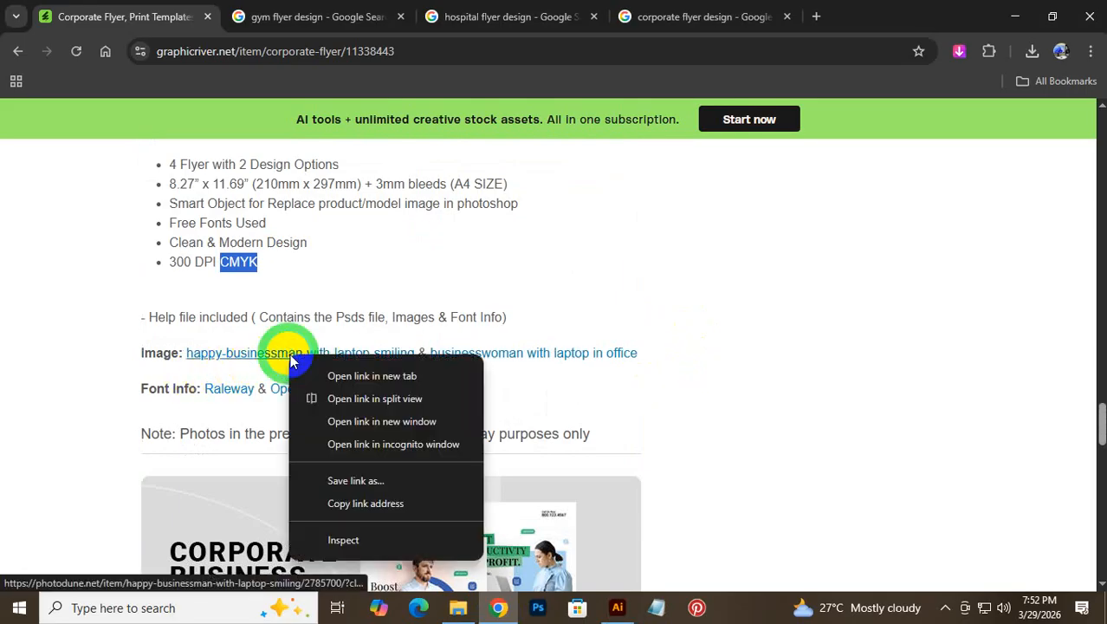
click(399, 378)
right_click(520, 355)
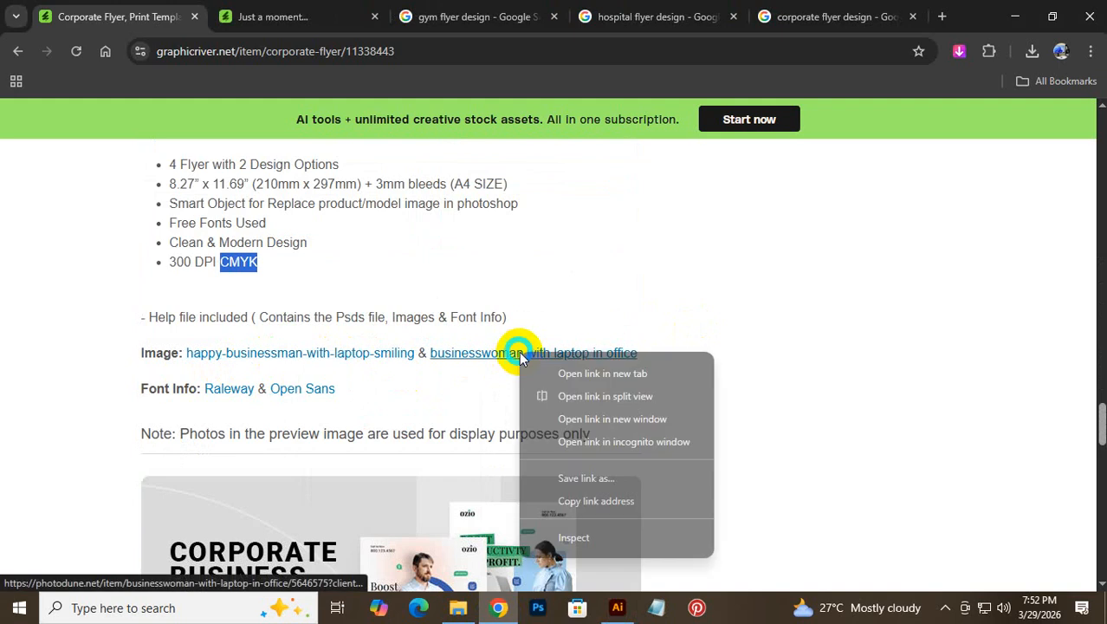
click(631, 374)
Step: Try the listing's Raleway and Open Sans font links in new tabs, and close both font tabs
right_click(221, 397)
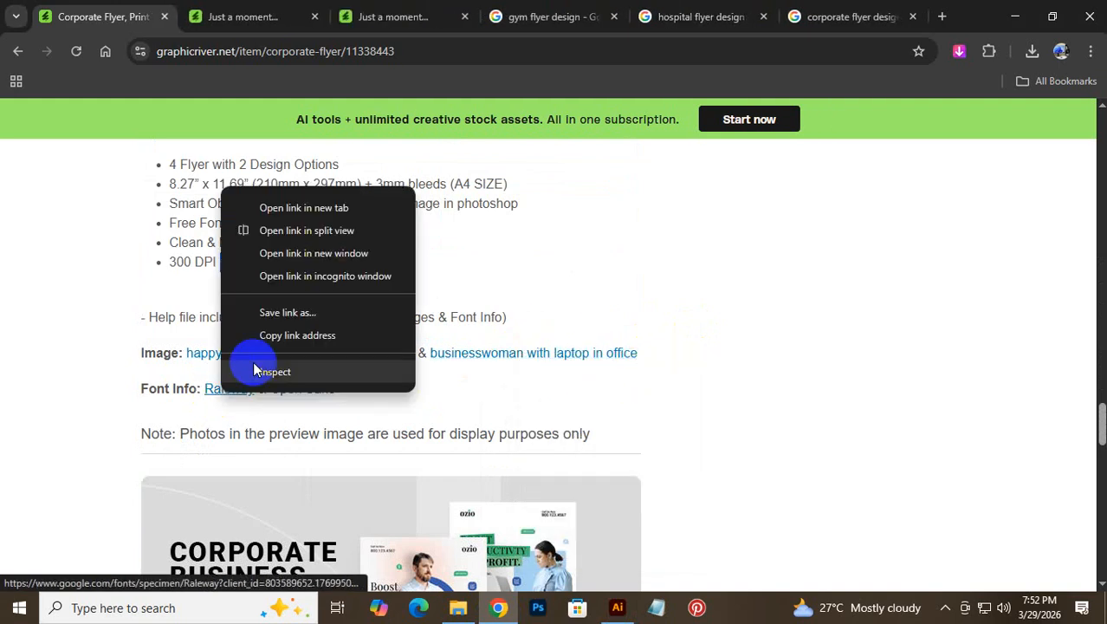
click(293, 213)
right_click(300, 396)
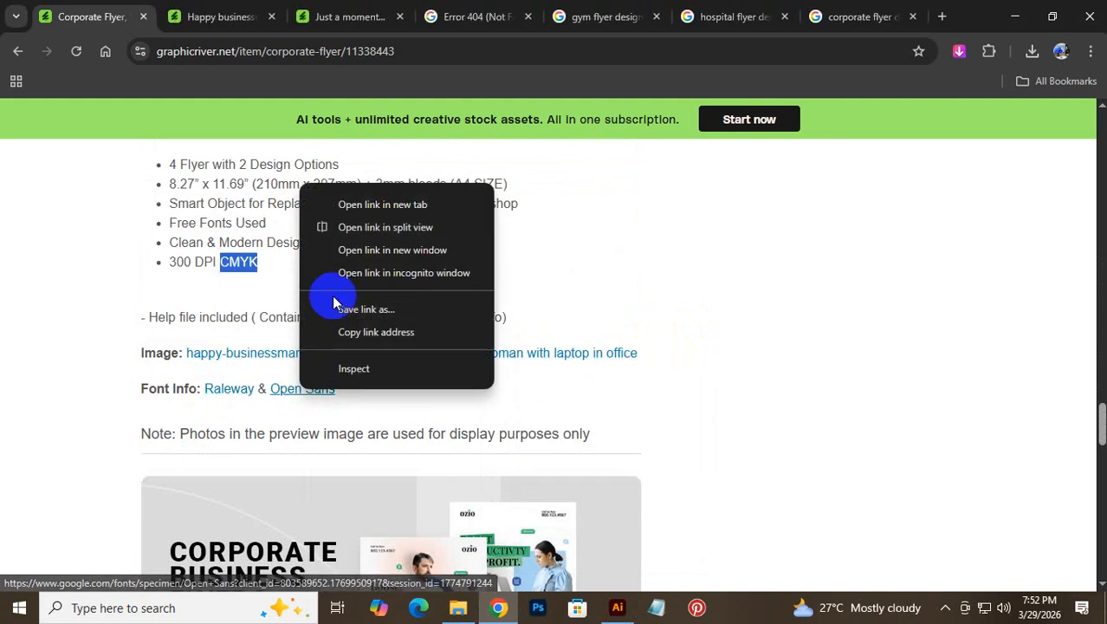
click(395, 208)
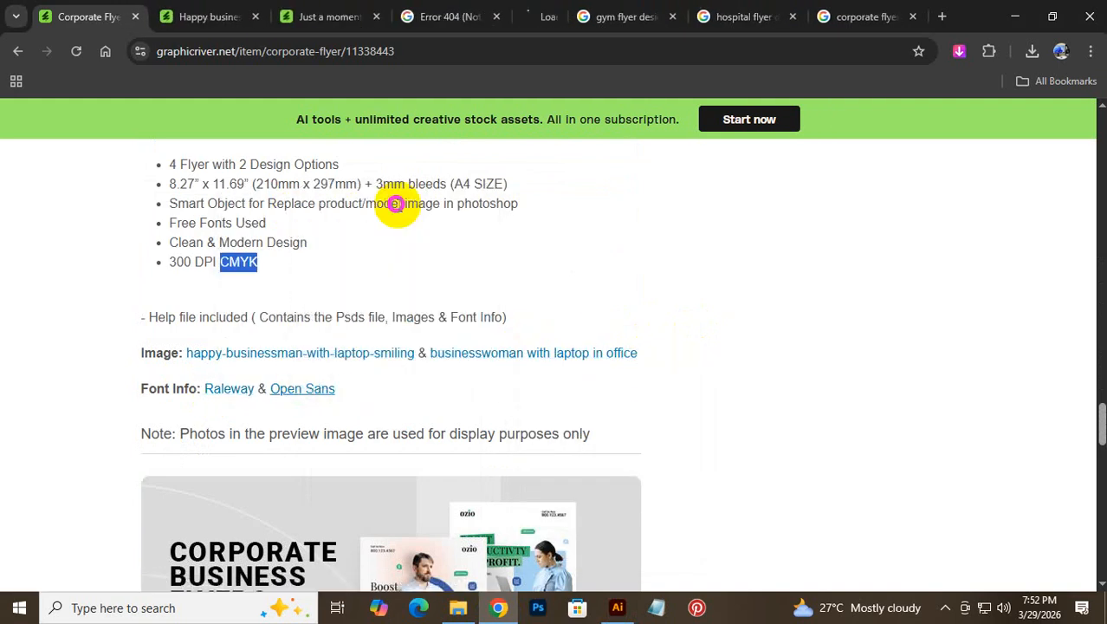
click(403, 11)
click(466, 17)
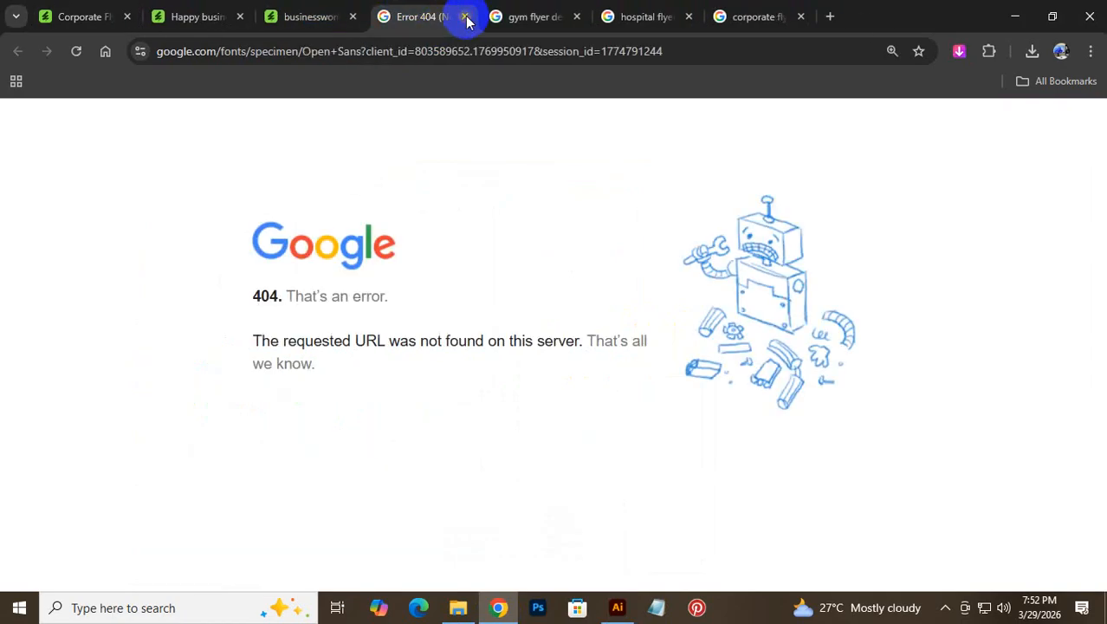
click(467, 17)
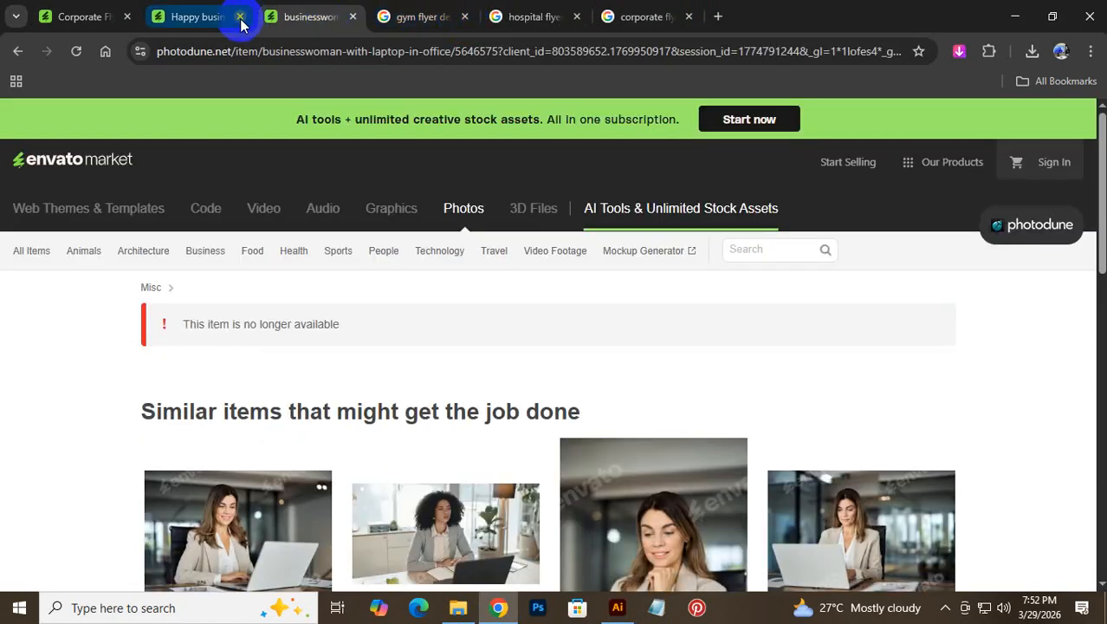
Step: Examine the businessman and businesswoman photo pages and the similar photos offered on each
click(206, 16)
click(305, 17)
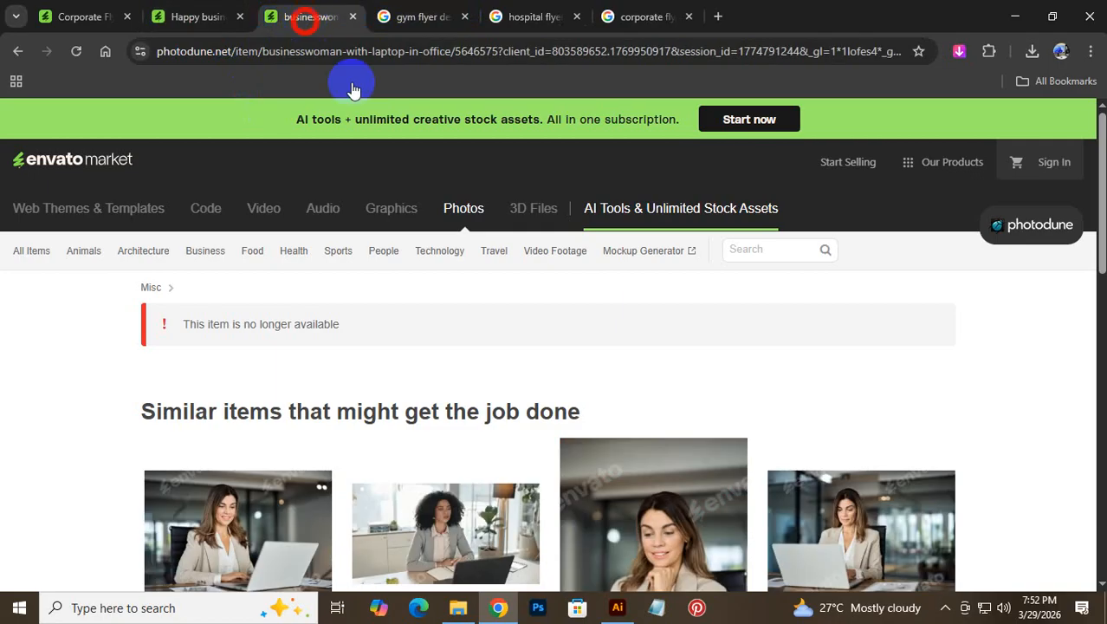
scroll(545, 417, down, 3)
scroll(545, 418, up, 4)
scroll(451, 424, down, 2)
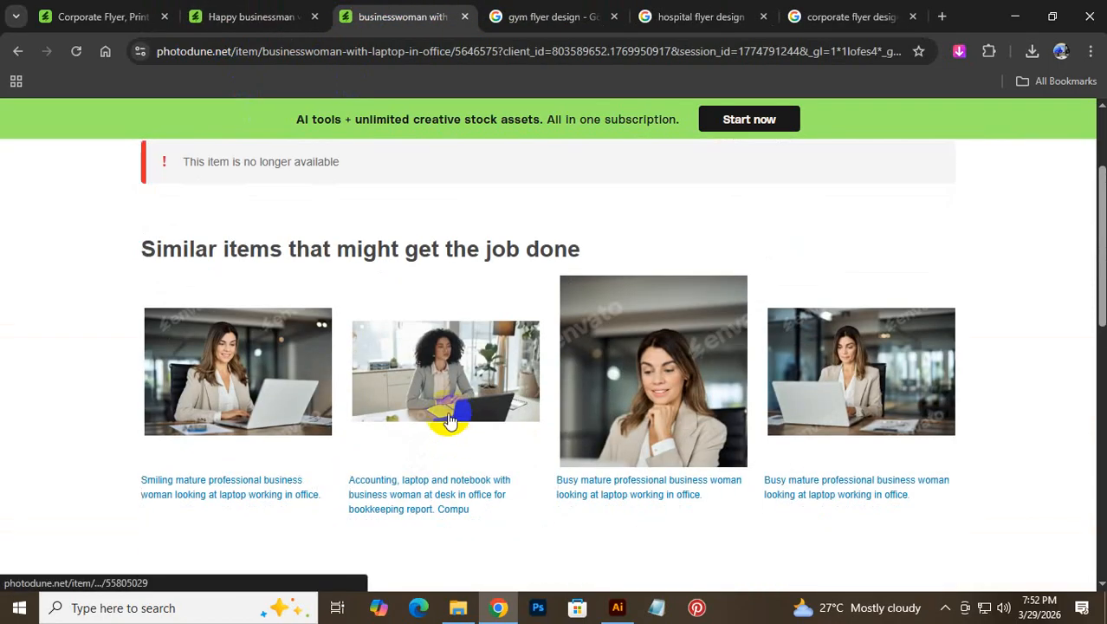
click(215, 16)
scroll(395, 458, down, 2)
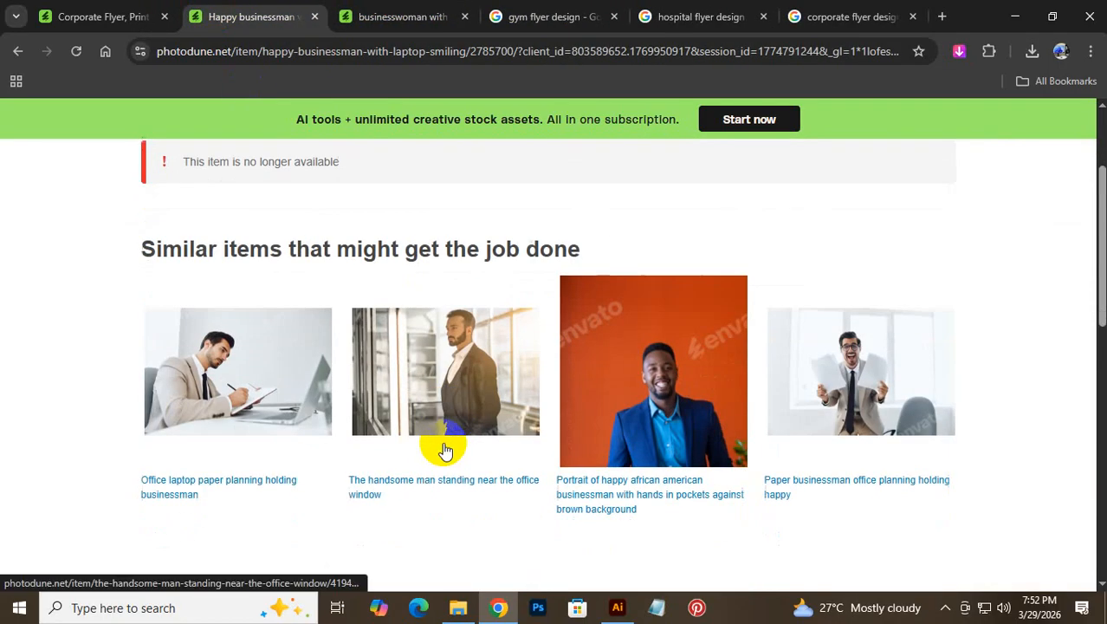
scroll(386, 478, down, 6)
scroll(385, 477, up, 5)
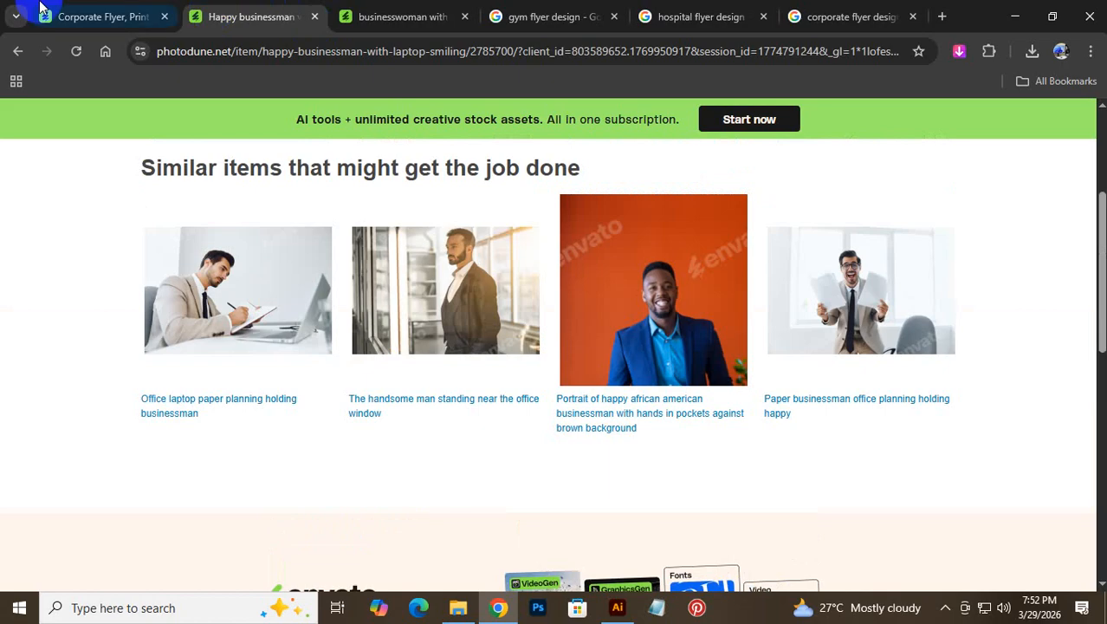
Step: Recheck the flyer listing and the similar photos on both photo pages, and close the businessman and businesswoman photo tabs
click(55, 16)
scroll(458, 470, down, 10)
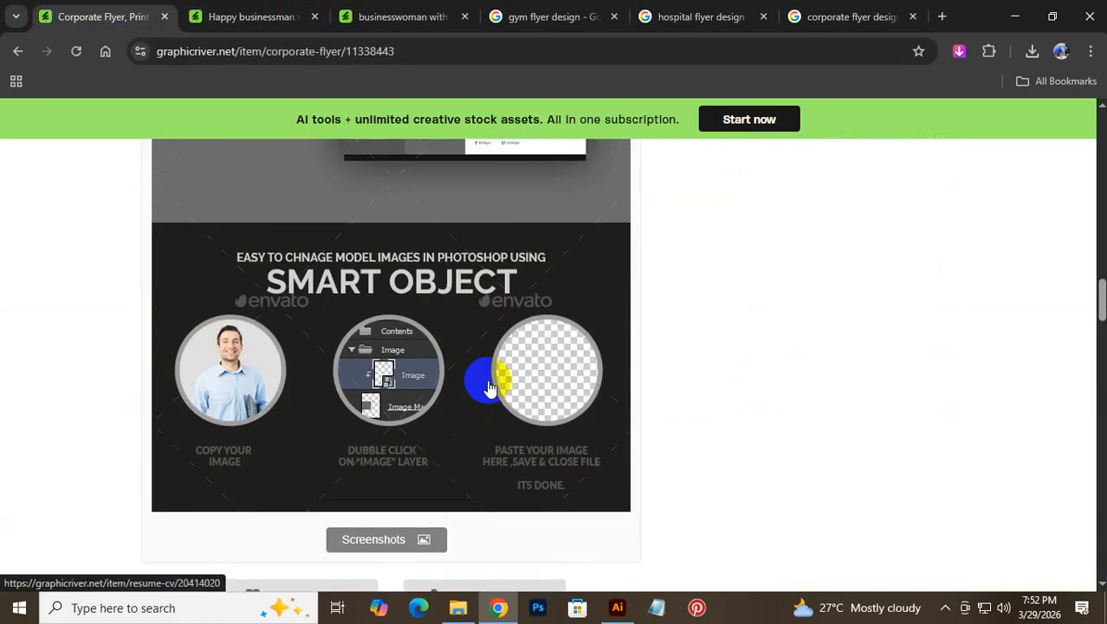
scroll(489, 385, up, 10)
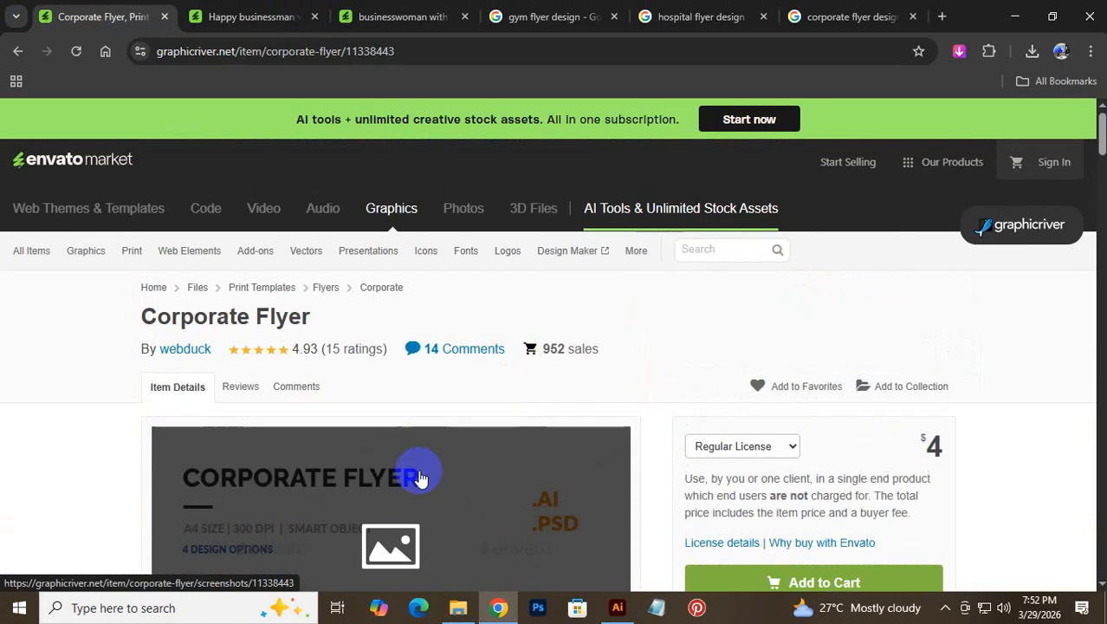
click(218, 14)
scroll(805, 390, up, 3)
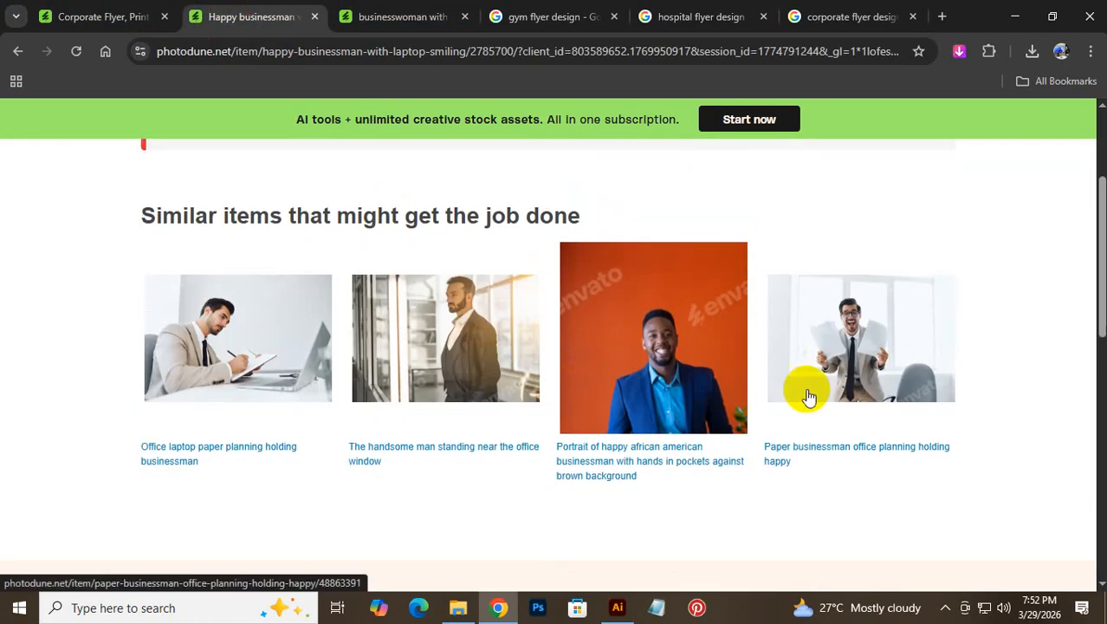
scroll(808, 394, down, 15)
click(396, 16)
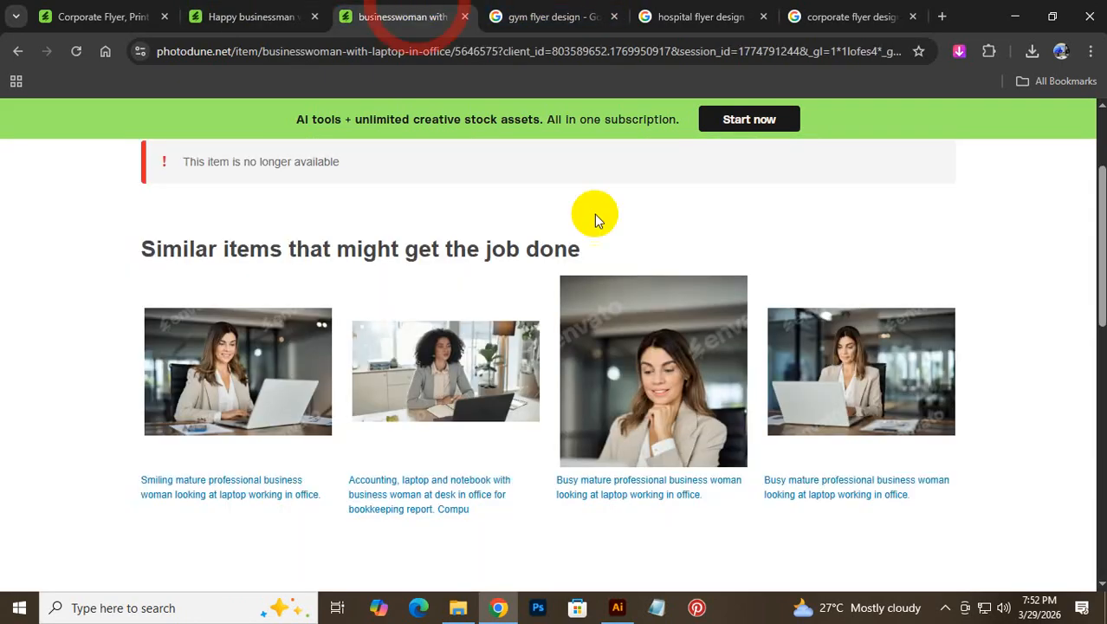
click(314, 16)
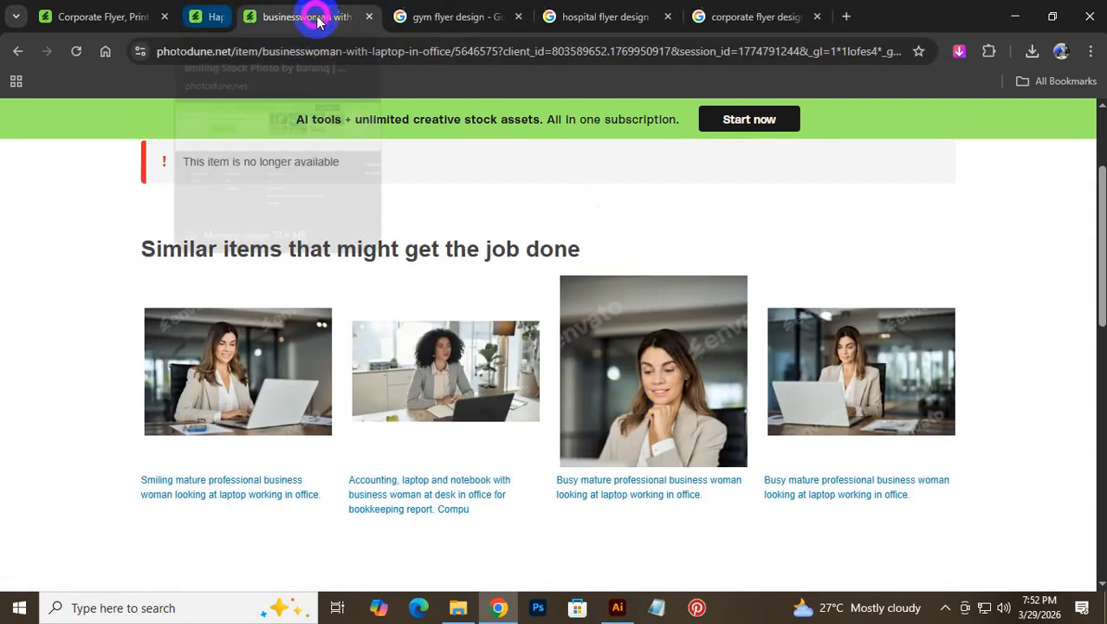
click(317, 17)
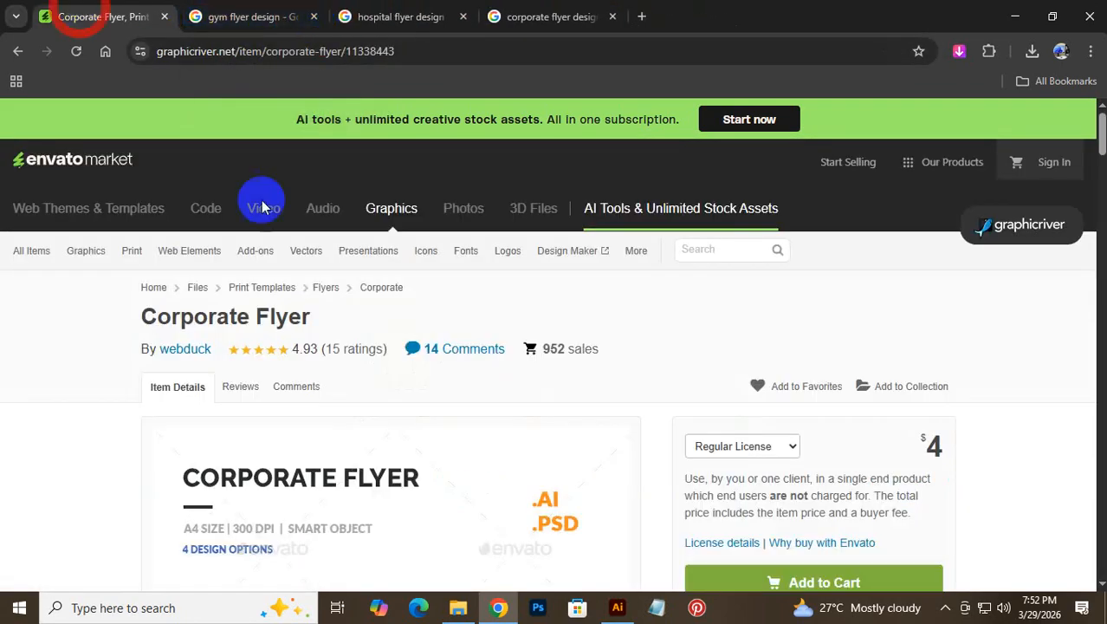
Step: Try the Raleway link in the corporate flyer listing's font info, and return to the listing
scroll(583, 429, down, 20)
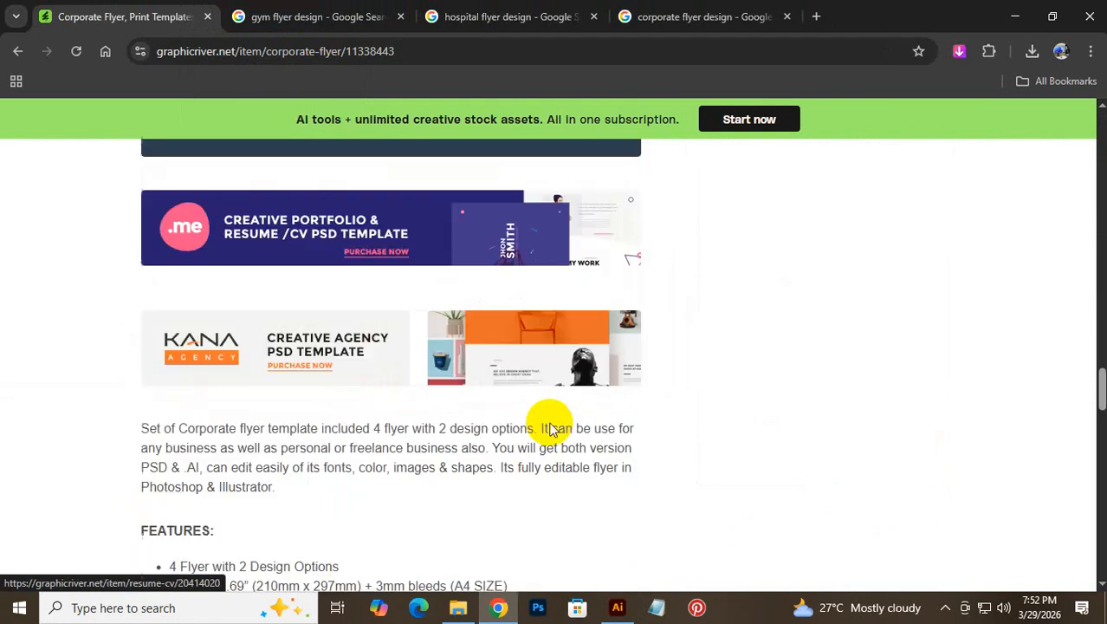
scroll(527, 421, down, 8)
scroll(242, 260, up, 1)
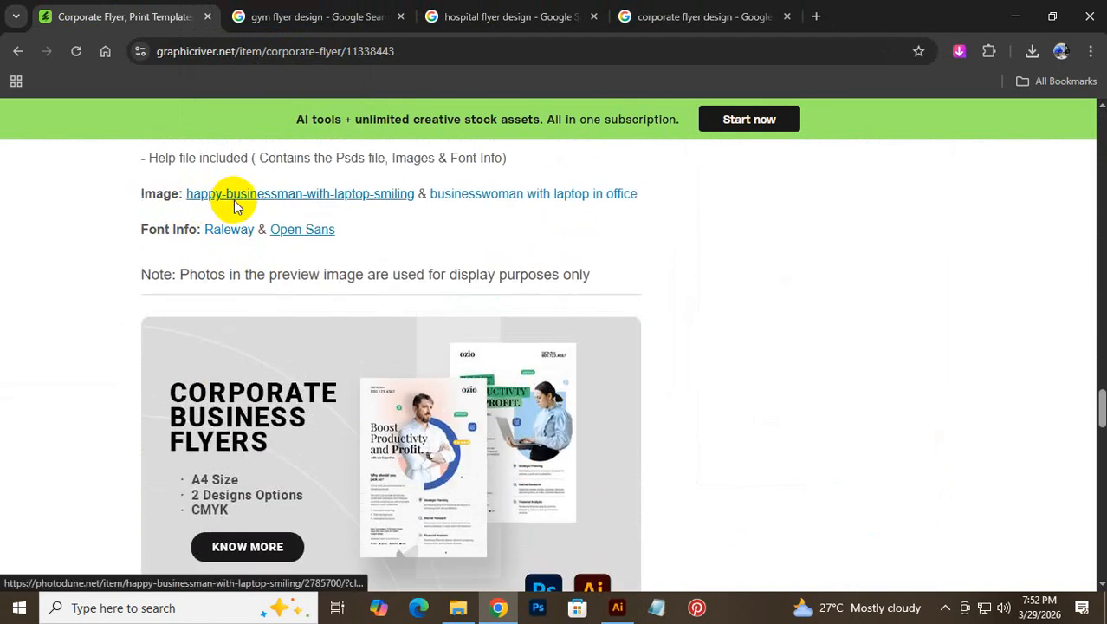
scroll(777, 363, down, 10)
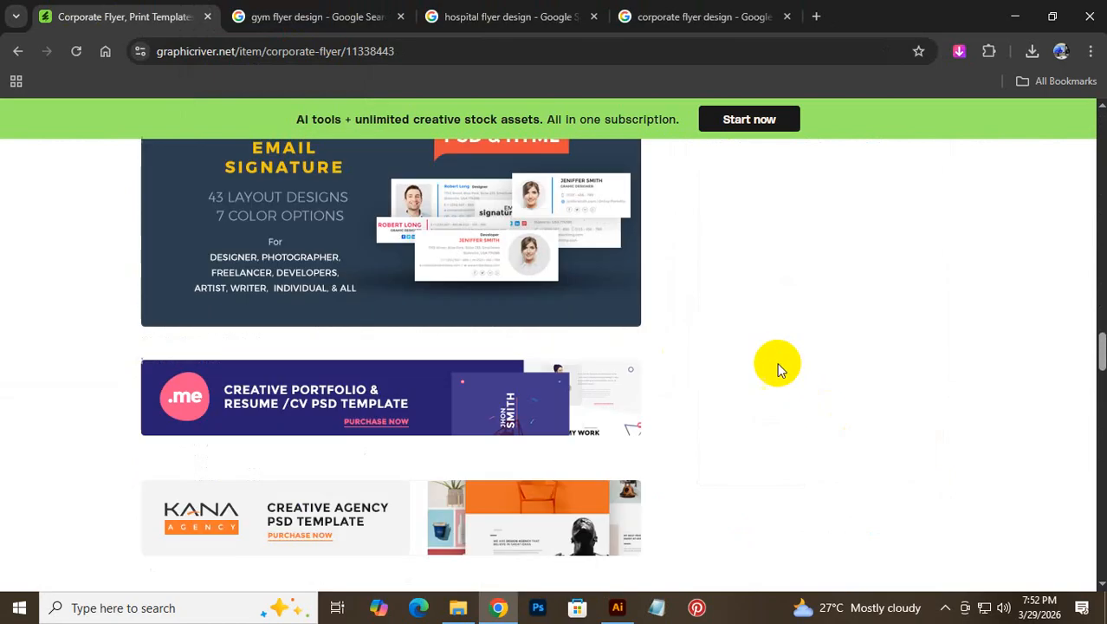
scroll(502, 318, up, 5)
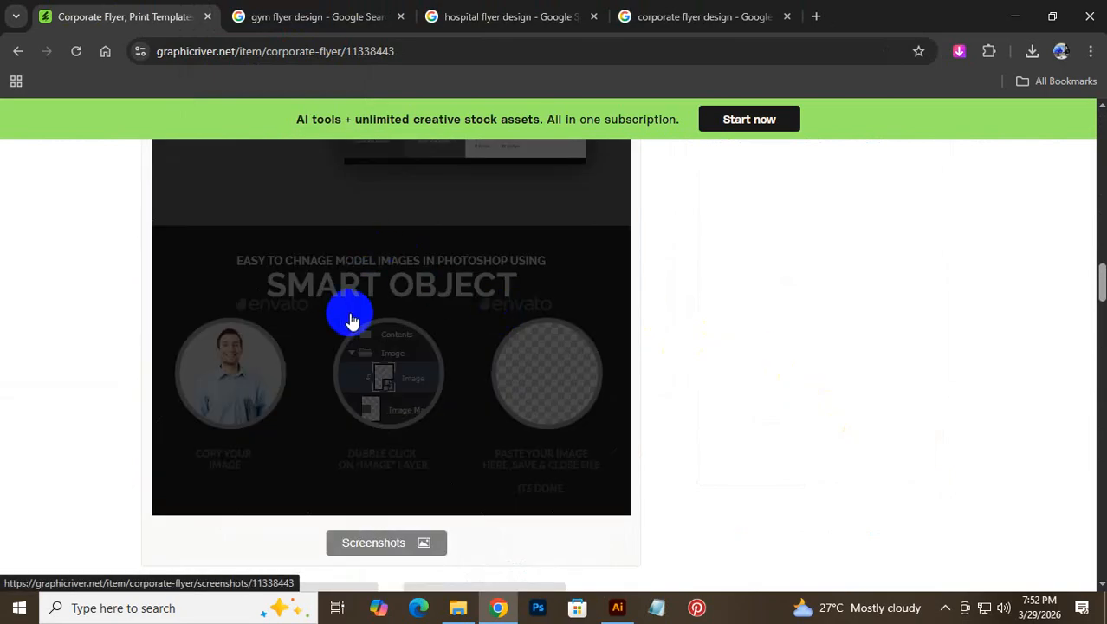
scroll(402, 381, down, 15)
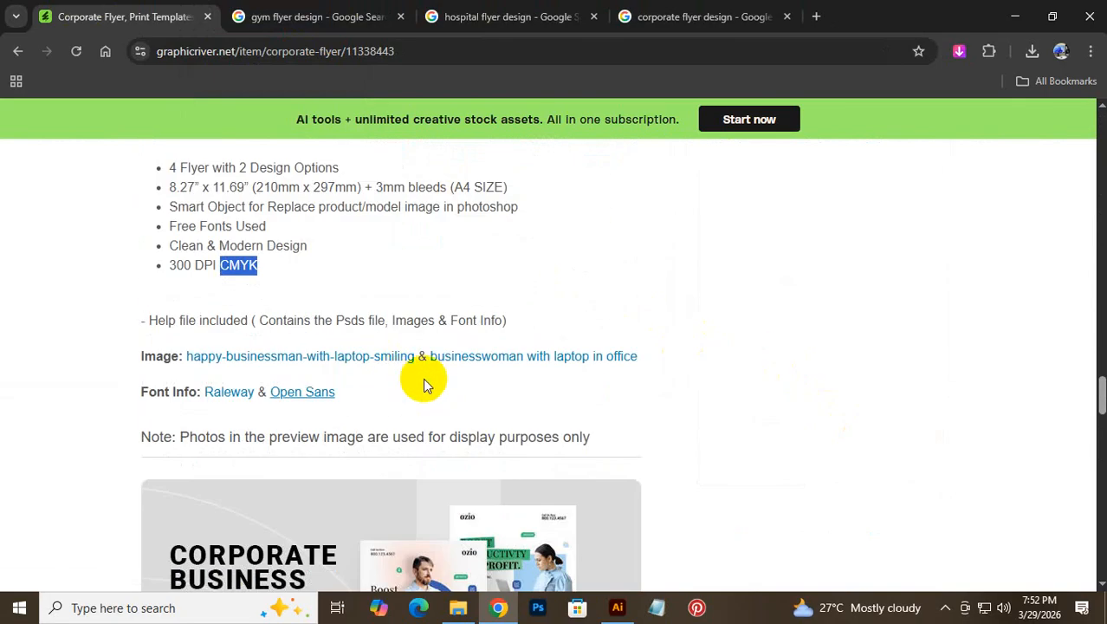
click(232, 394)
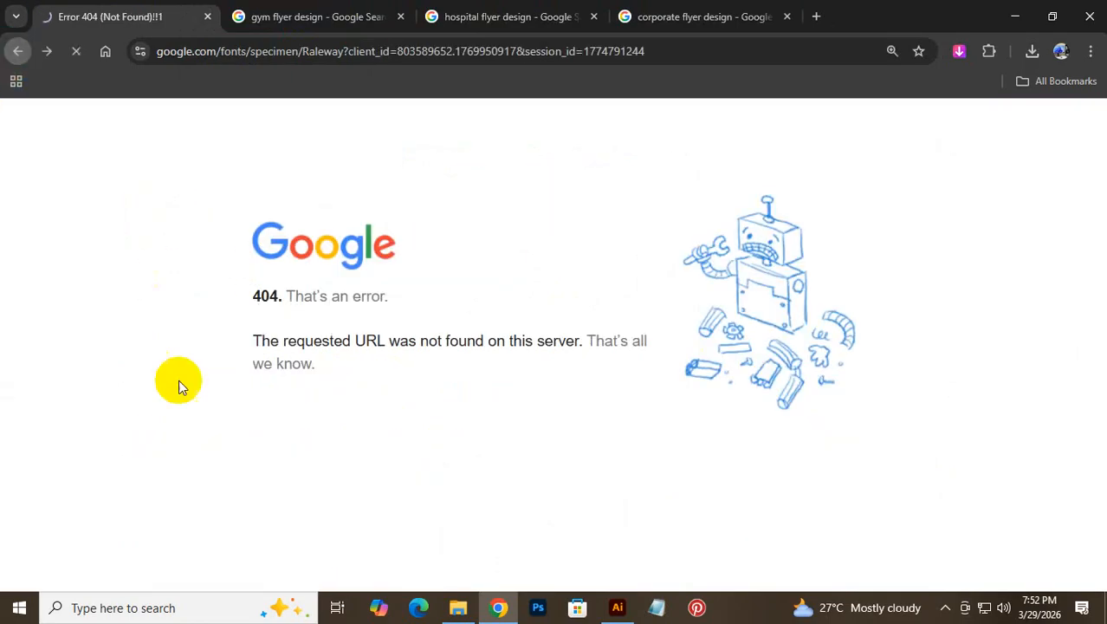
key(alt+Left)
Step: Copy the font name Raleway from the listing's font info and search Google for "raleway font" in a new tab
scroll(346, 381, down, 10)
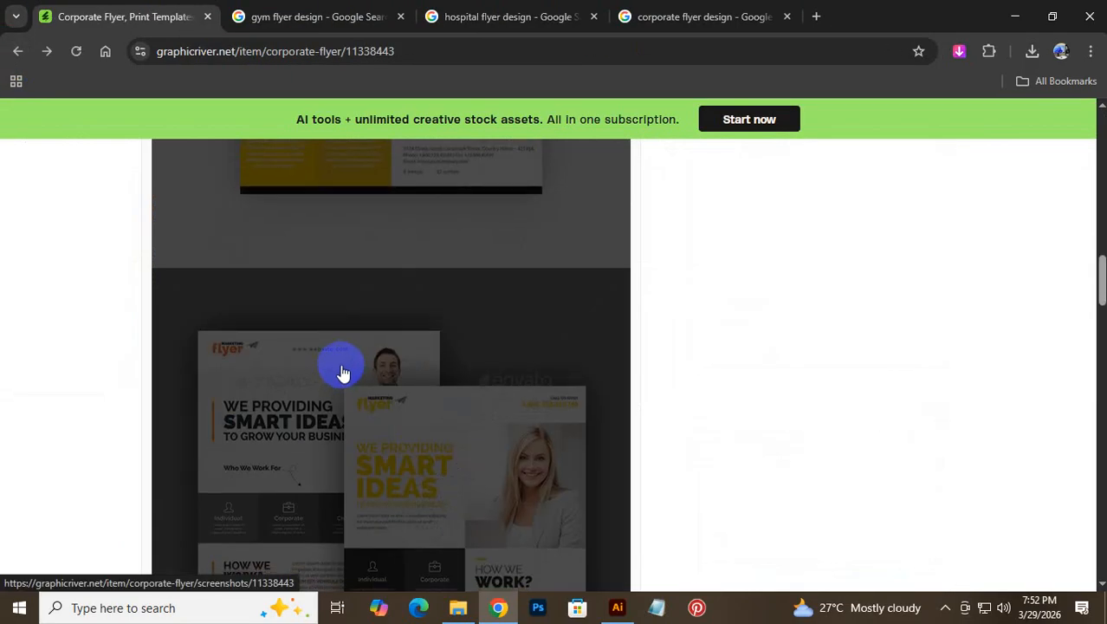
scroll(343, 371, down, 20)
scroll(341, 366, up, 7)
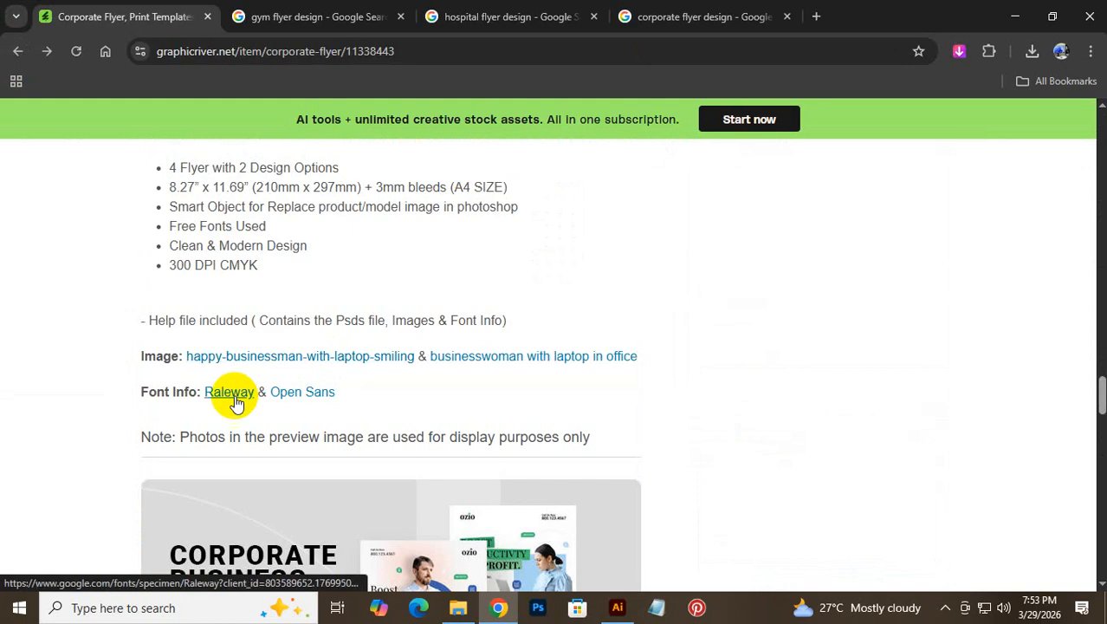
drag(203, 395, 224, 394)
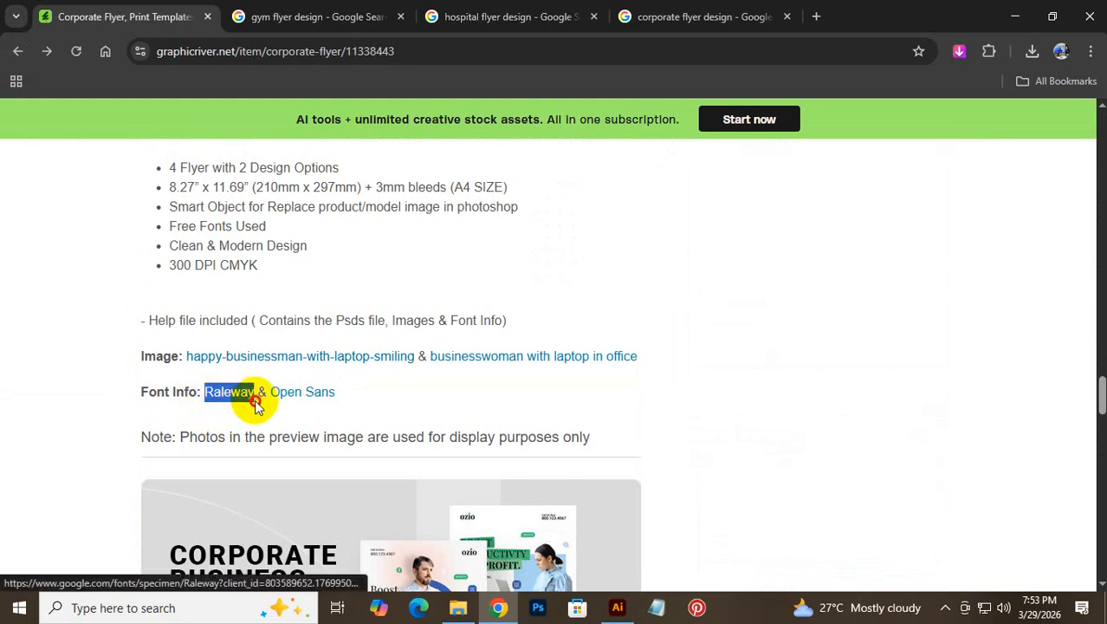
right_click(249, 398)
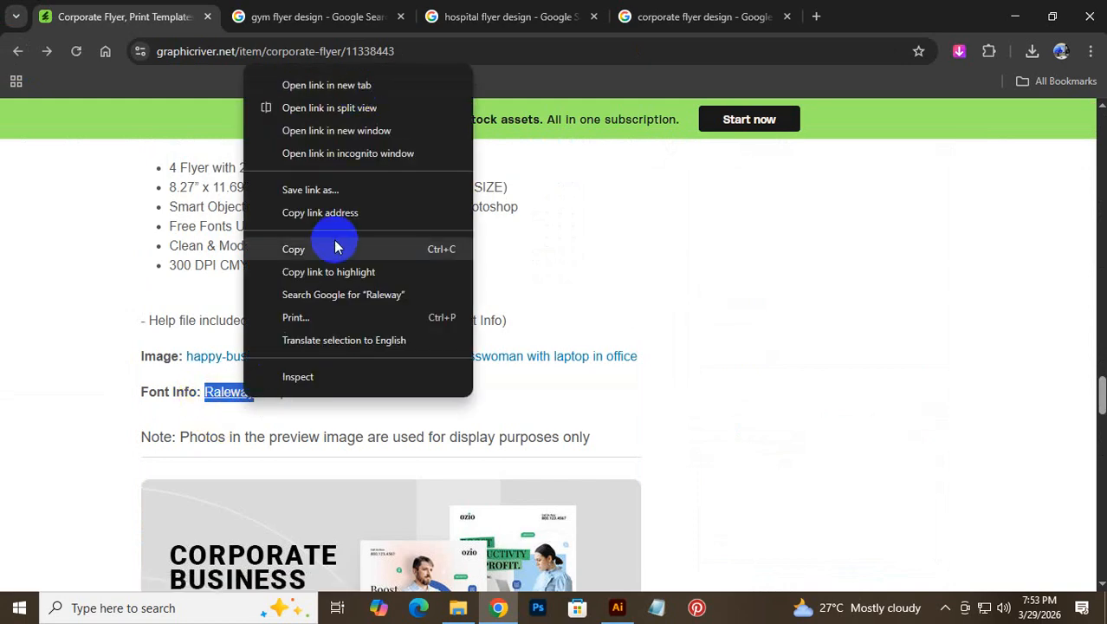
click(336, 248)
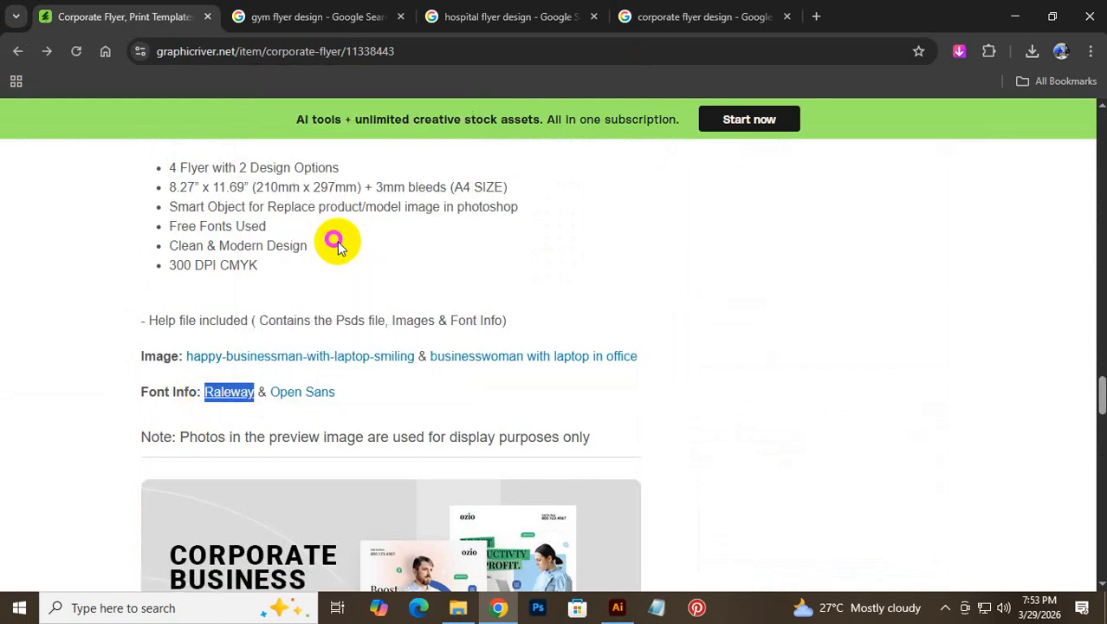
click(815, 17)
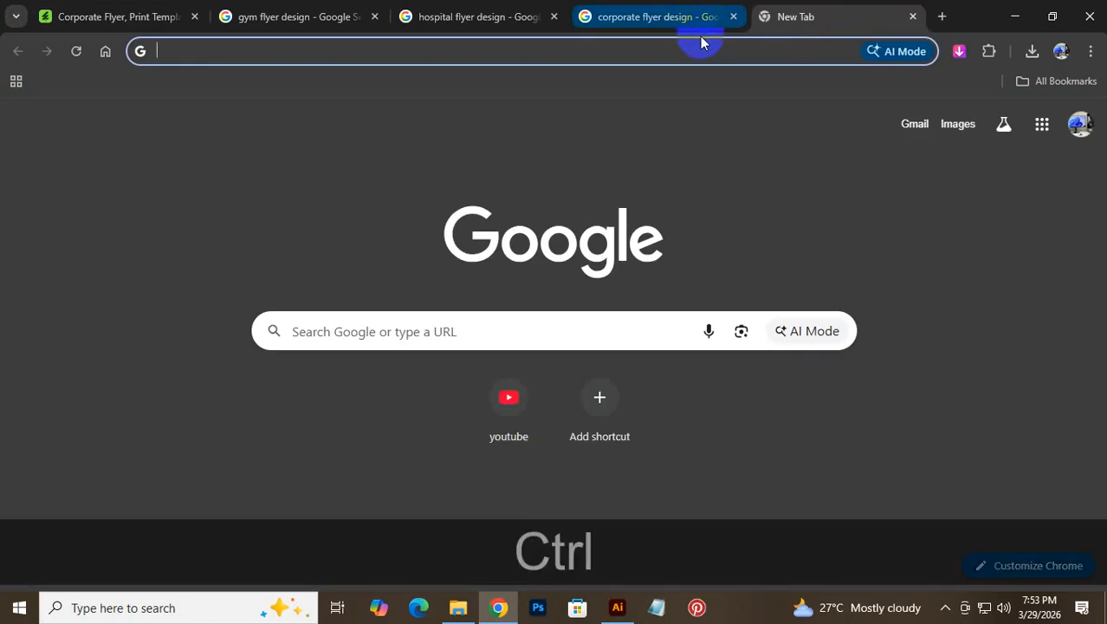
key(ctrl+v)
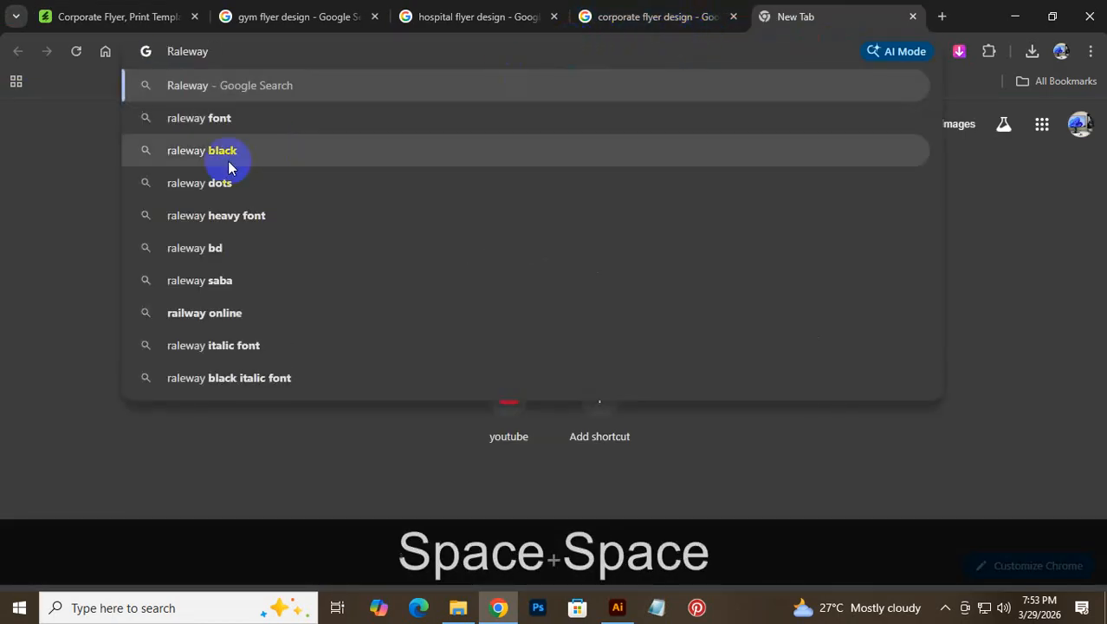
click(241, 128)
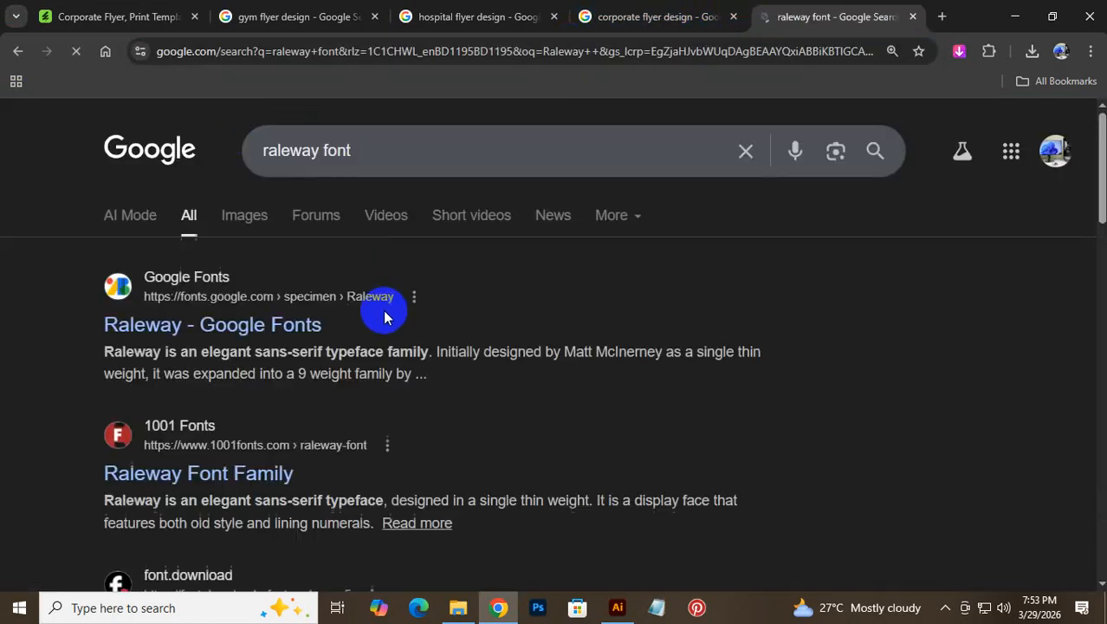
Step: Open Raleway on Google Fonts, add it to the font selection, and download both selected families, Montserrat and Raleway
click(187, 329)
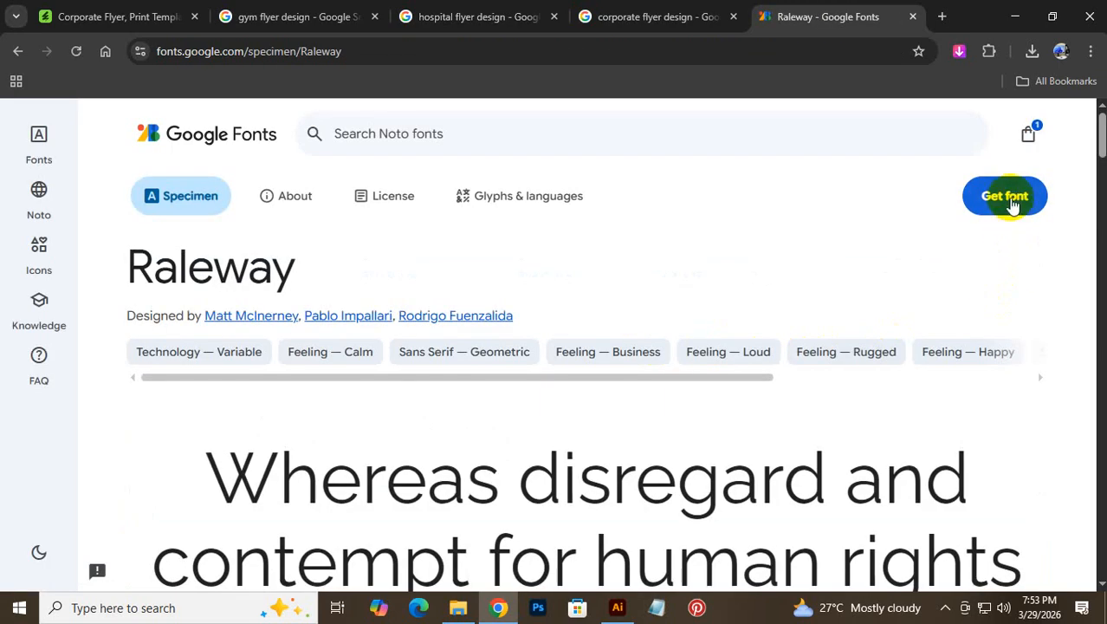
click(1009, 196)
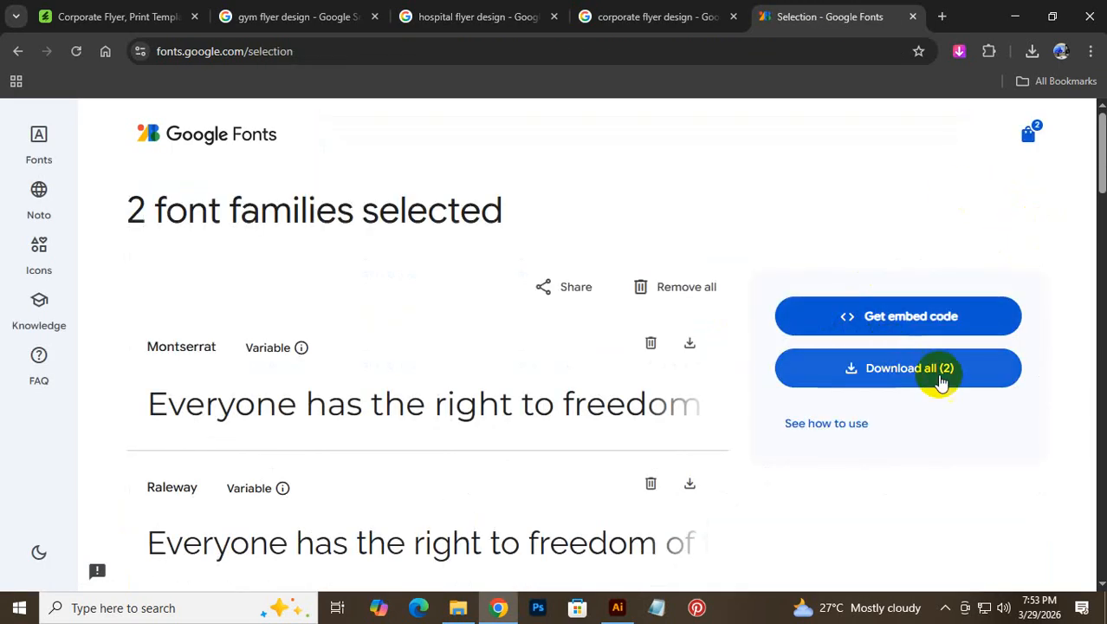
click(943, 387)
Step: Return to the flyer listing, try its Open Sans link in a new tab, and close that tab
click(110, 9)
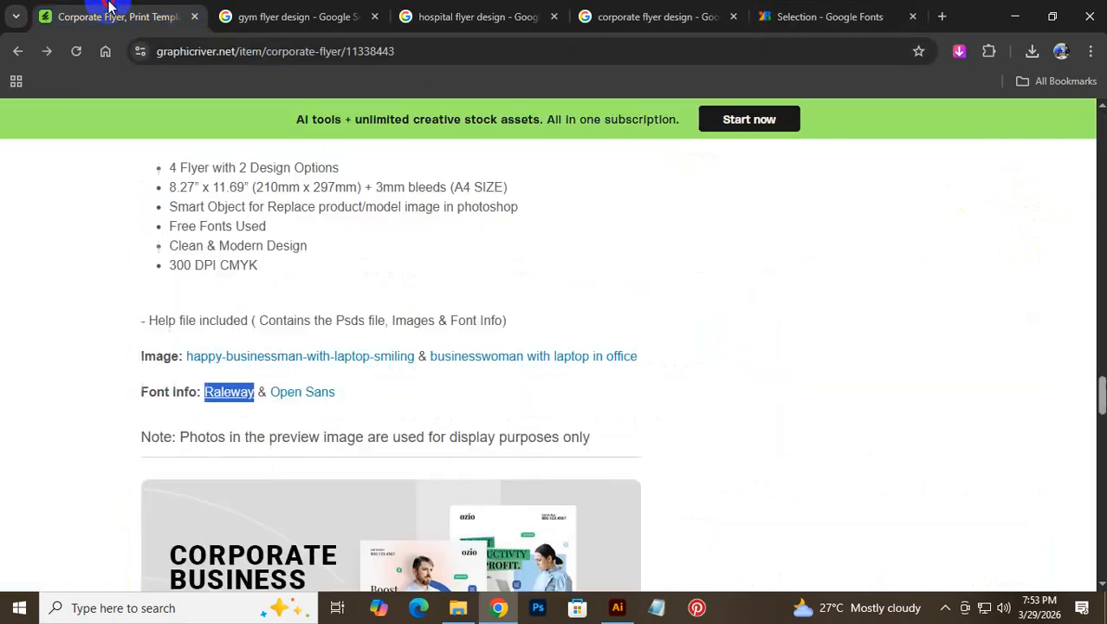
right_click(319, 397)
click(386, 210)
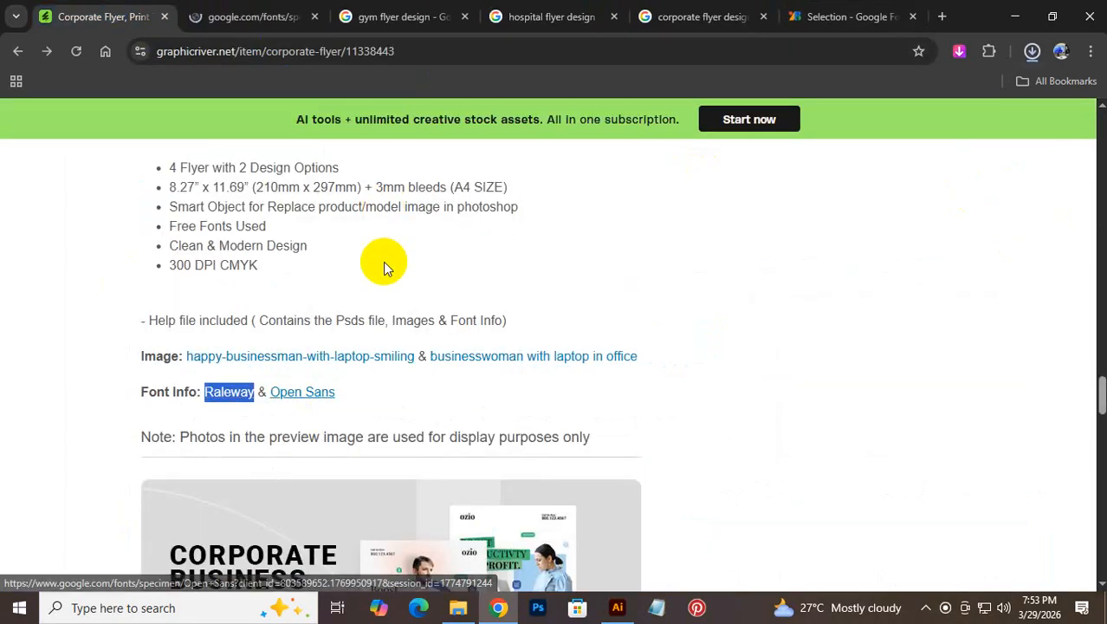
click(288, 10)
click(314, 17)
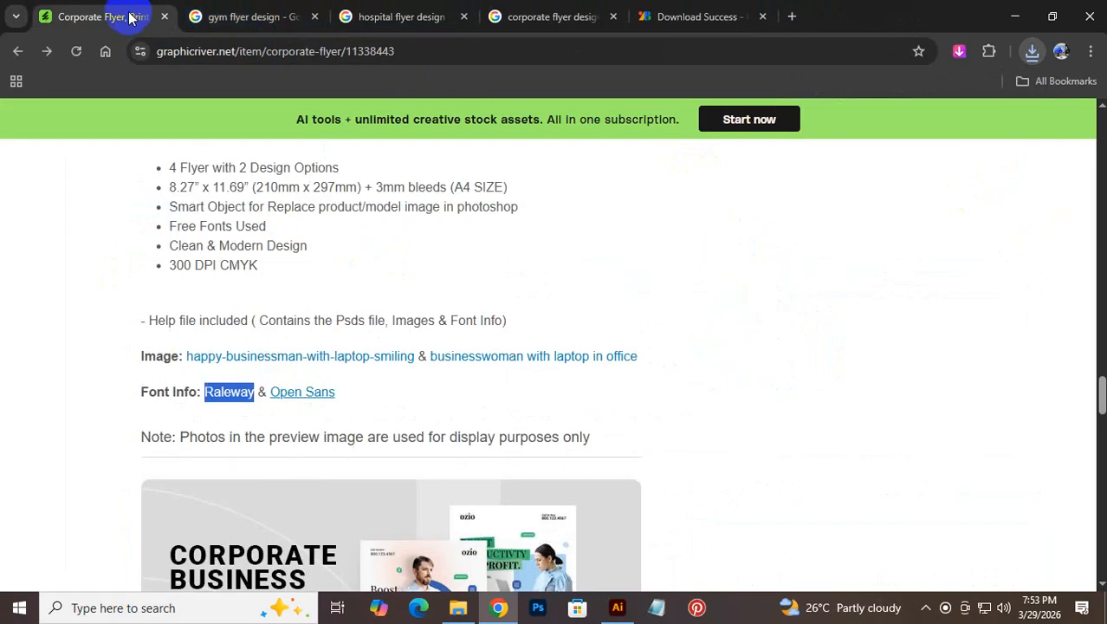
Step: Copy the font name Open Sans from the listing's font info and search Google for "open sans font" in a new tab
drag(444, 395, 272, 396)
right_click(272, 397)
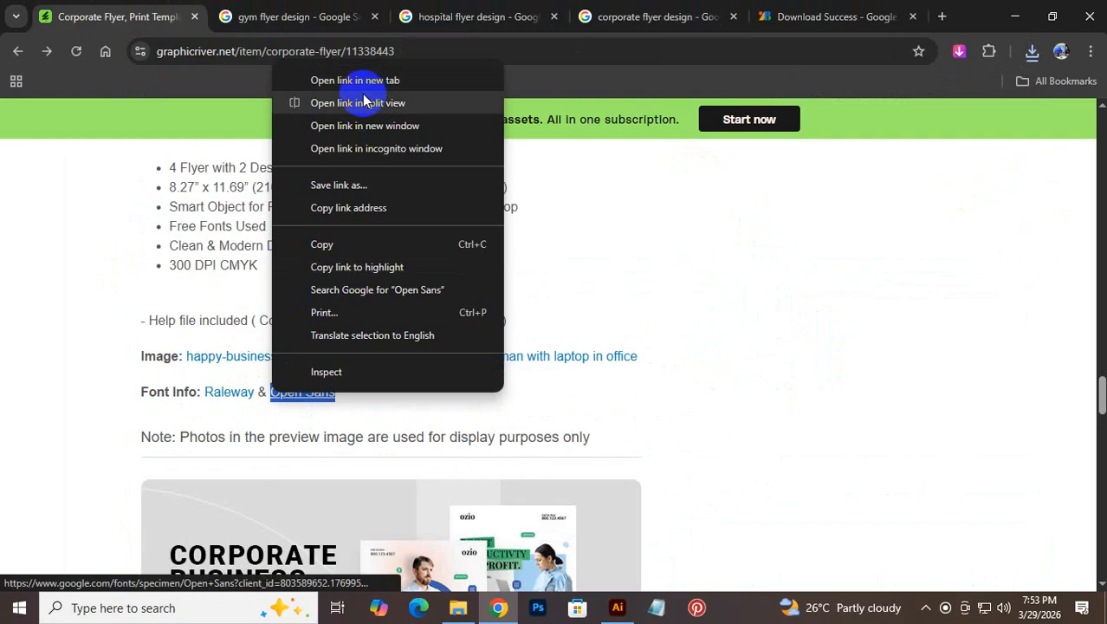
click(349, 246)
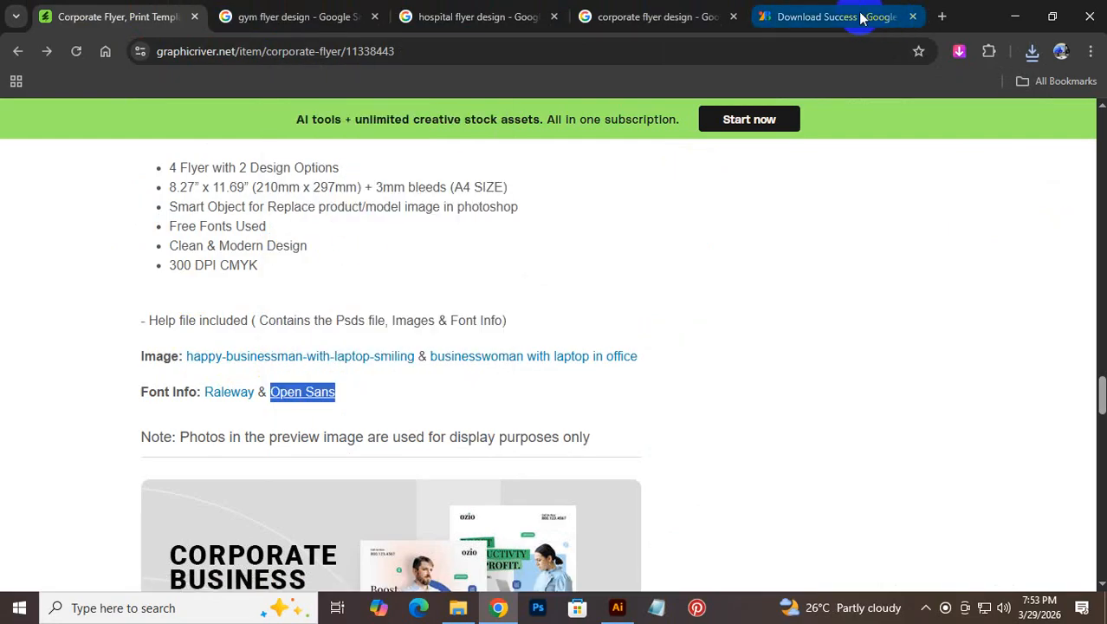
click(943, 17)
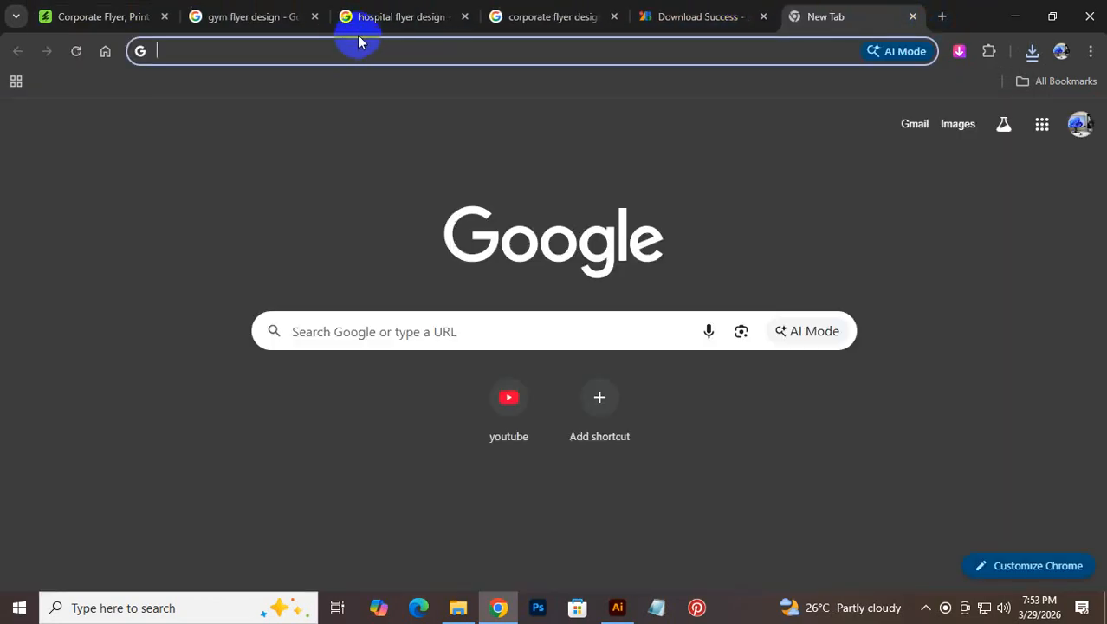
key(ctrl+v)
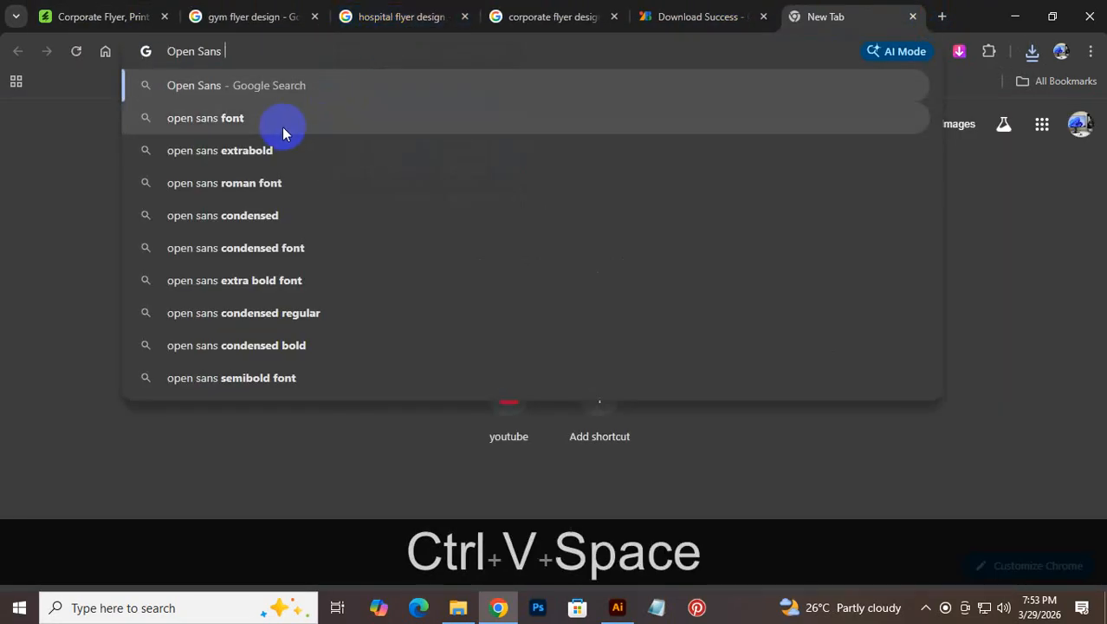
click(281, 127)
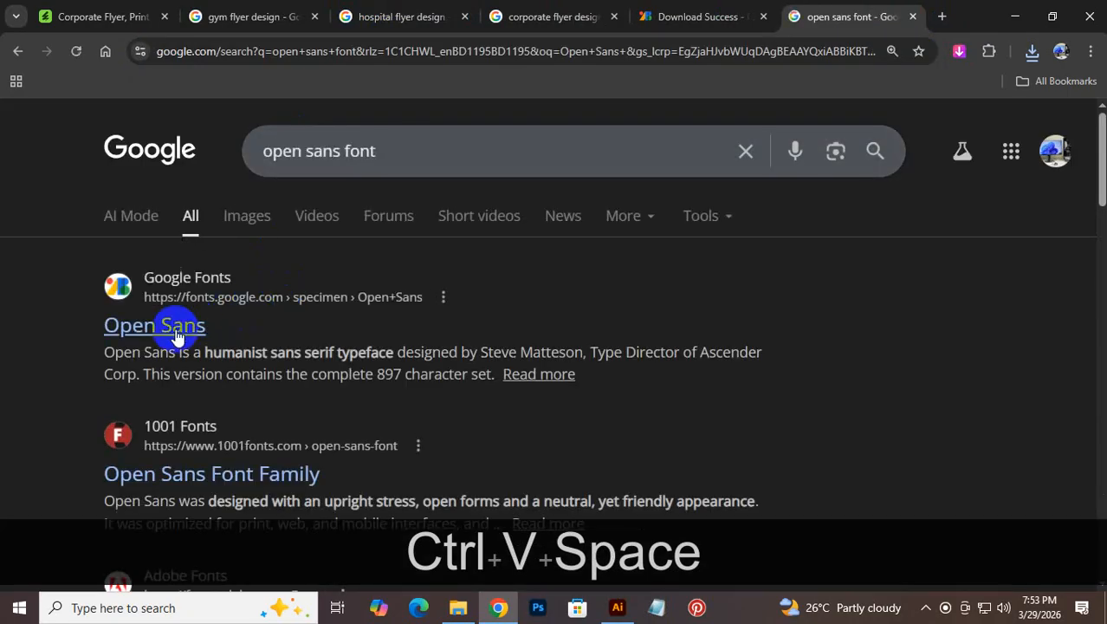
Step: Open Open Sans on Google Fonts, add it to the font selection, and download all the selected families
click(177, 336)
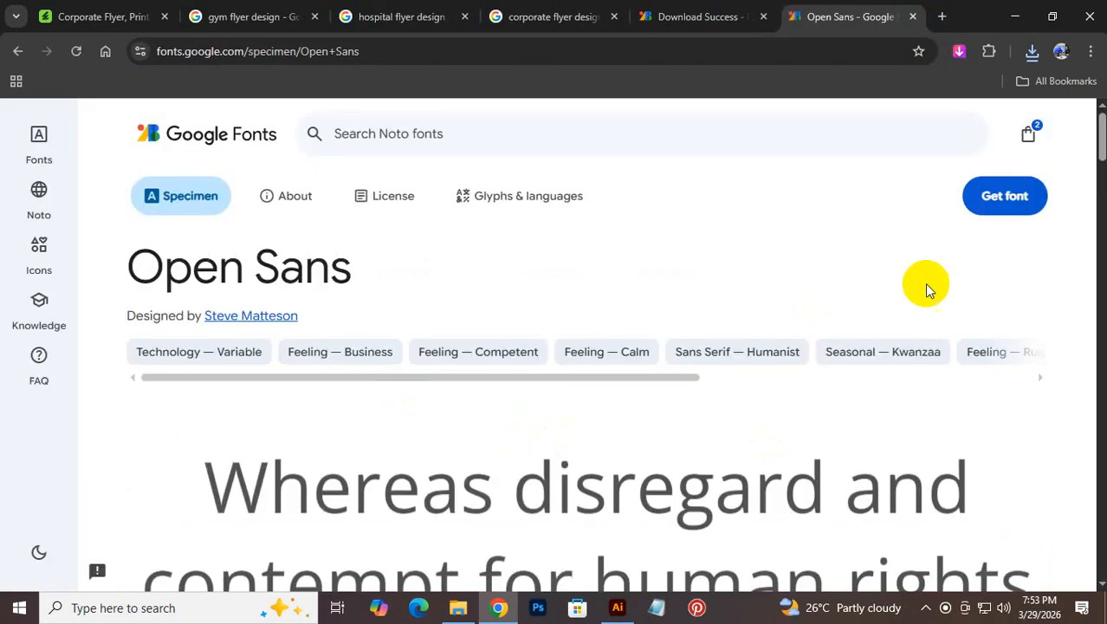
click(992, 196)
click(895, 372)
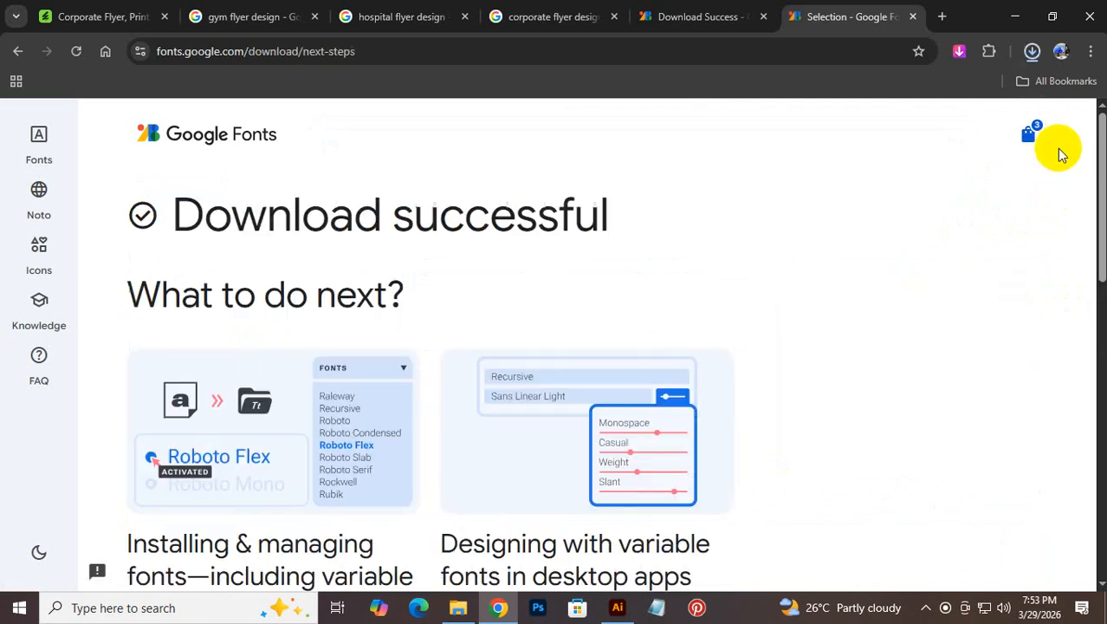
Step: Locate the downloaded Montserrat,Open_Sans,Raleway archive in the Downloads folder and extract it into a folder of the same name
click(1032, 52)
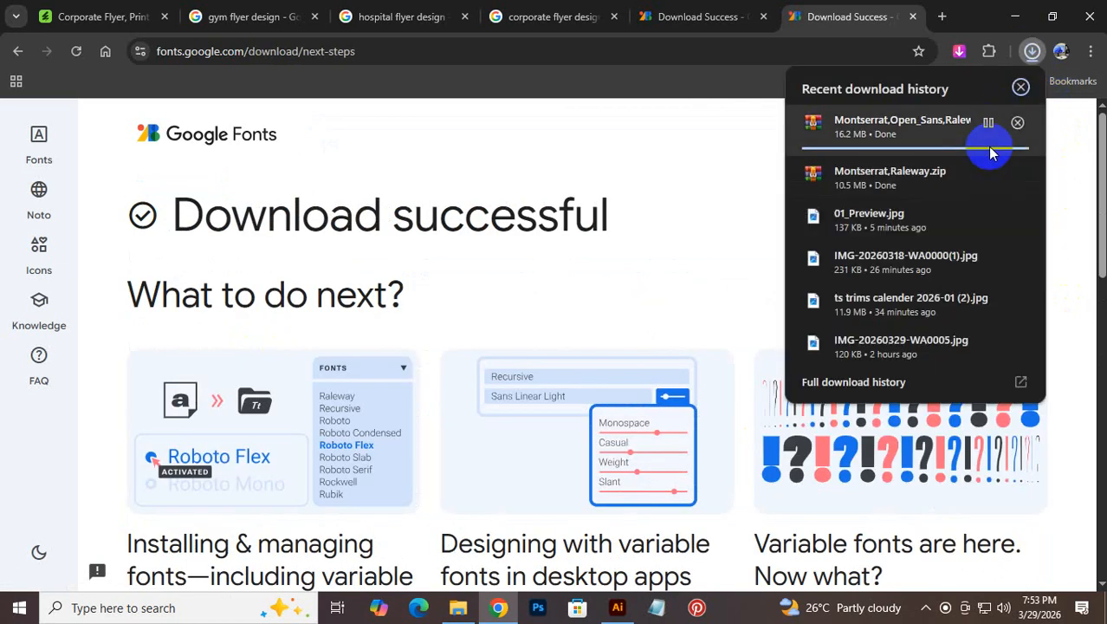
click(988, 124)
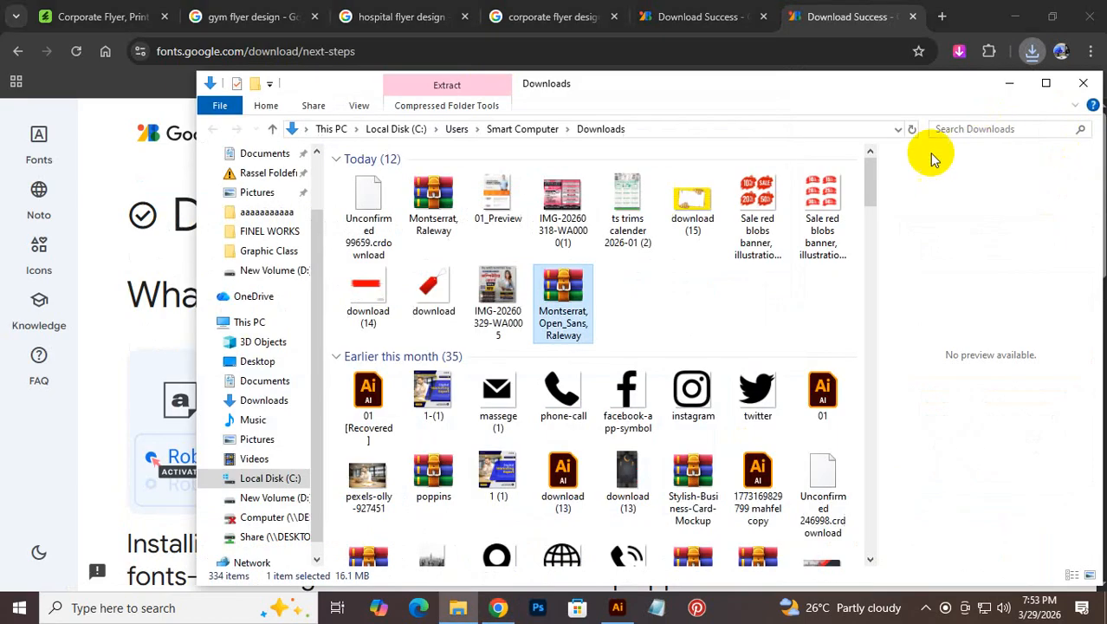
right_click(558, 301)
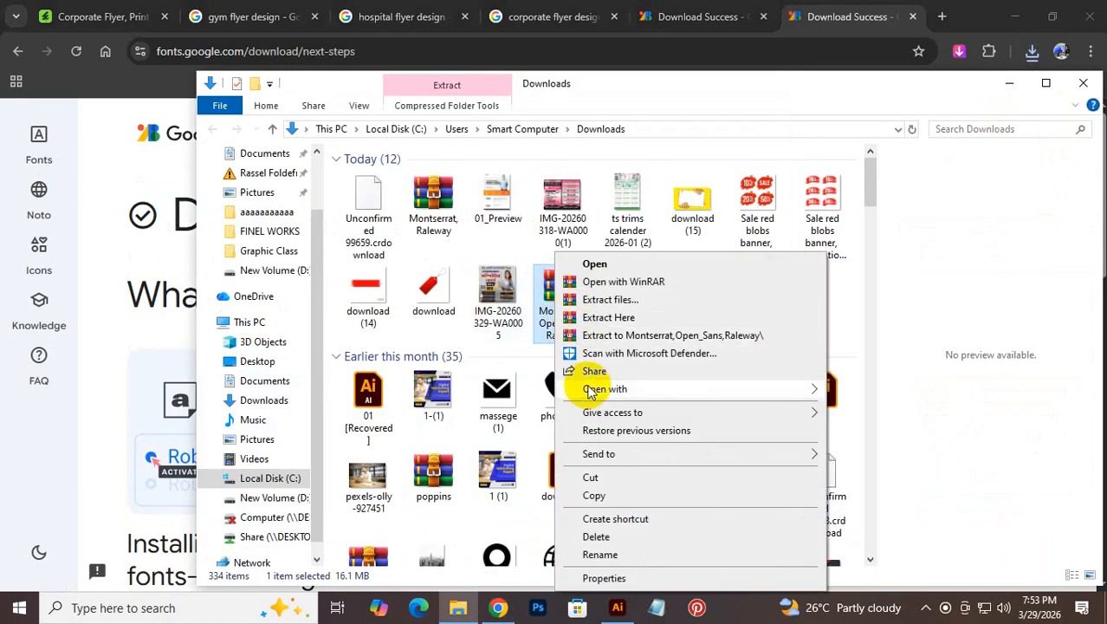
click(699, 338)
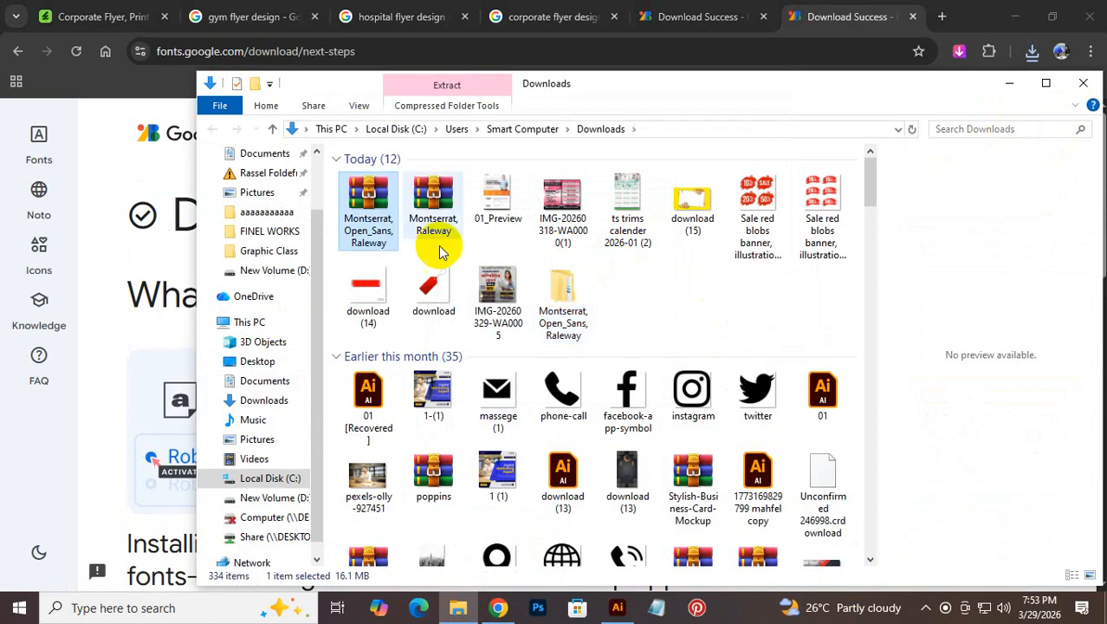
Step: Install all the Raleway font files from the static subfolder of the extracted Raleway folder
double_click(568, 294)
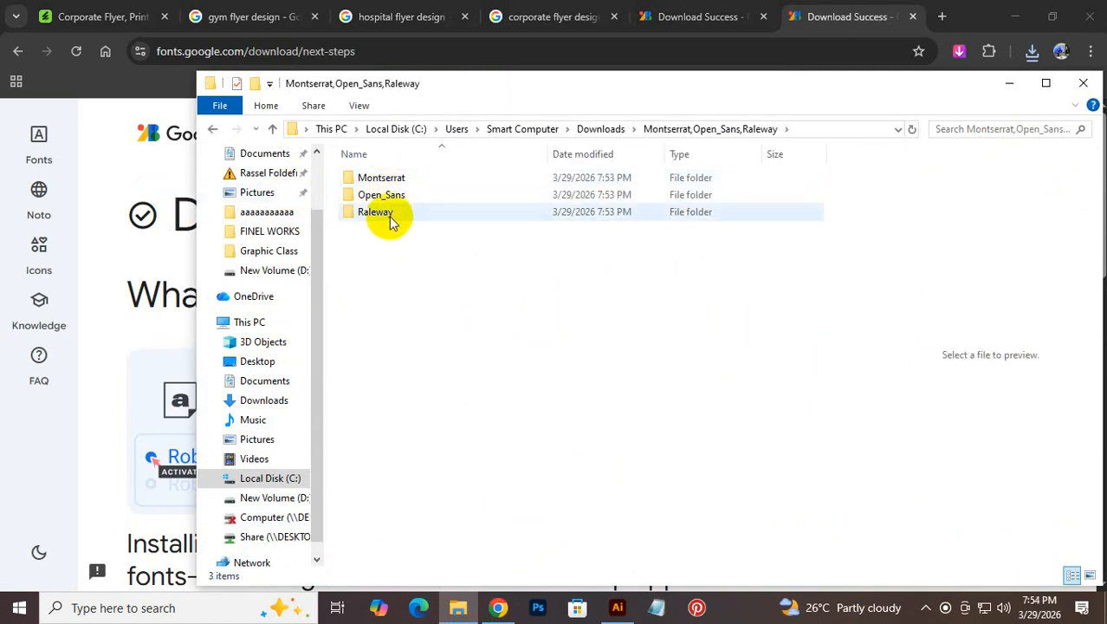
double_click(386, 214)
double_click(381, 179)
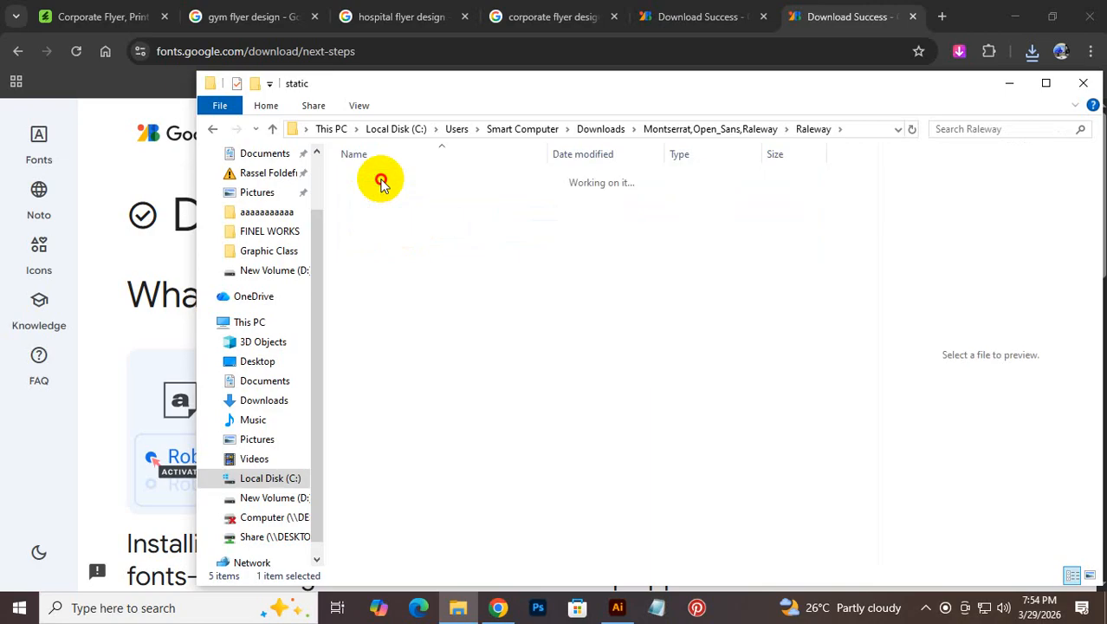
drag(458, 497, 348, 177)
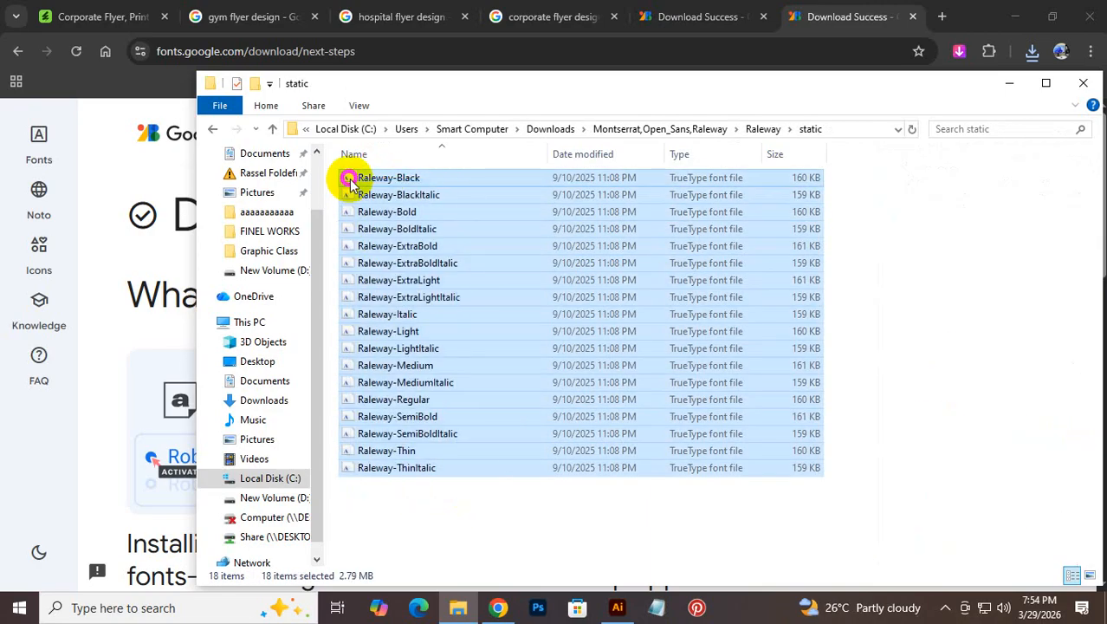
right_click(350, 180)
click(394, 191)
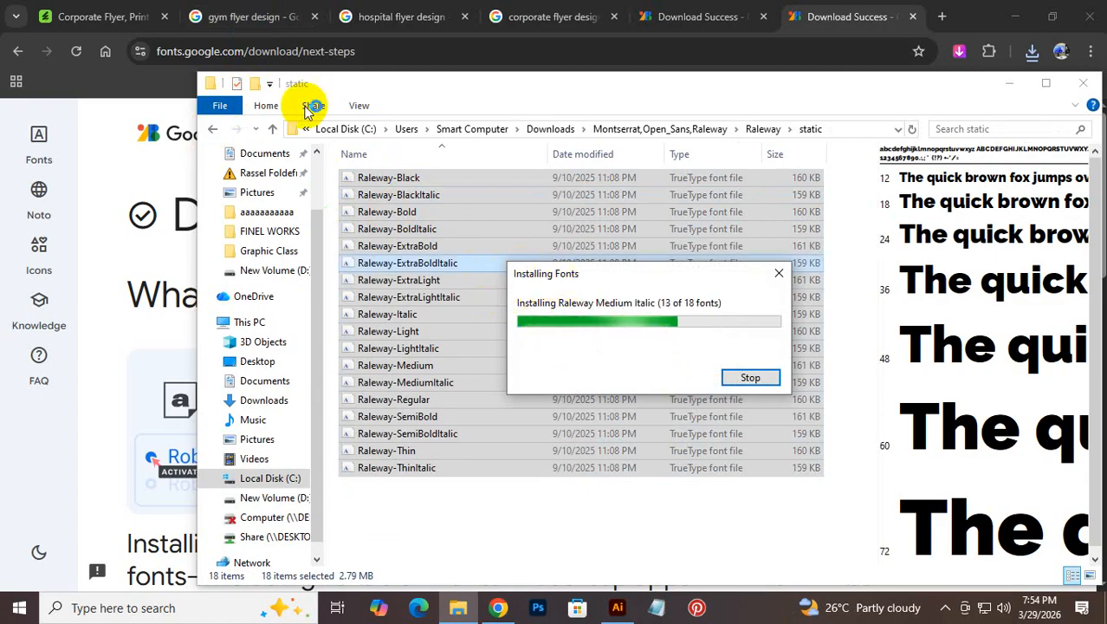
Step: Install all the font files from Open_Sans's static subfolder, replacing already installed fonts for all current items, and close the folder window
click(213, 129)
click(215, 130)
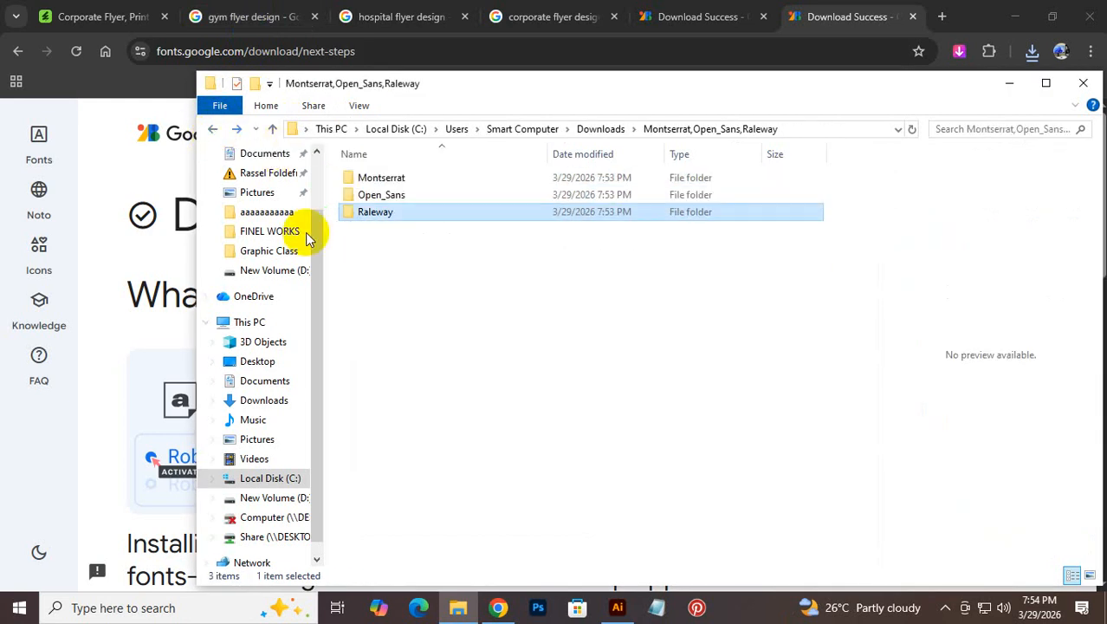
double_click(386, 197)
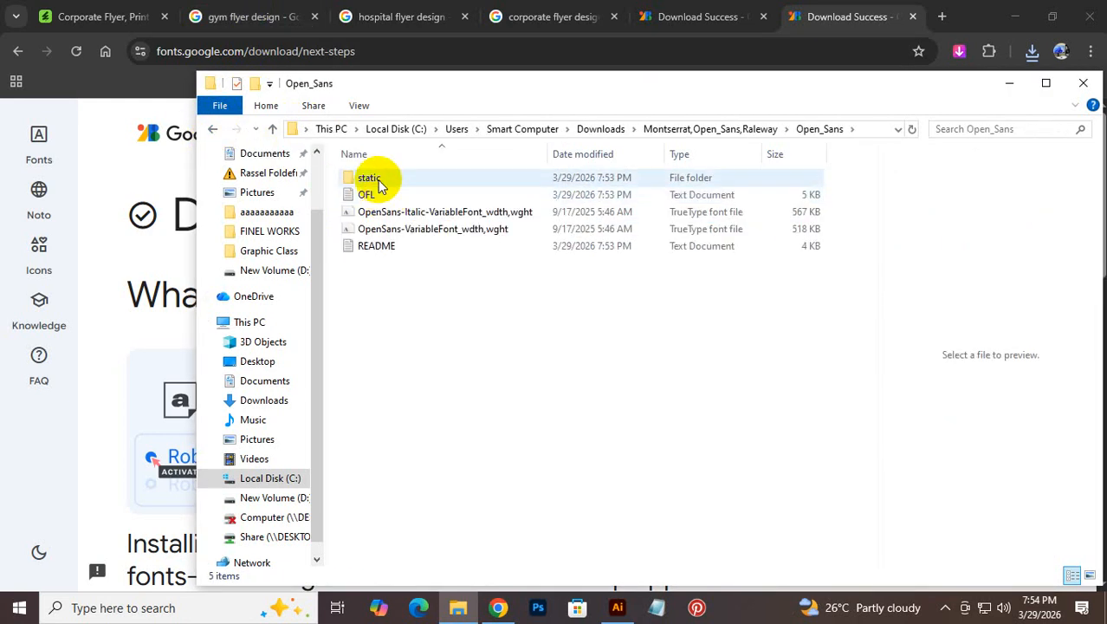
double_click(374, 178)
scroll(472, 461, down, 4)
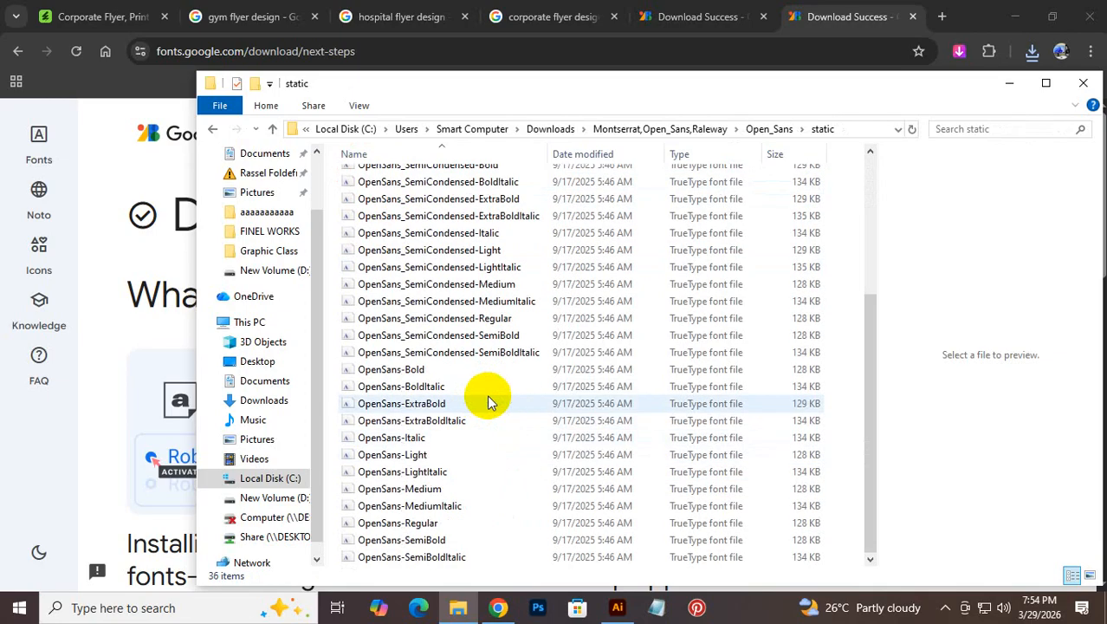
key(ctrl+a)
right_click(471, 277)
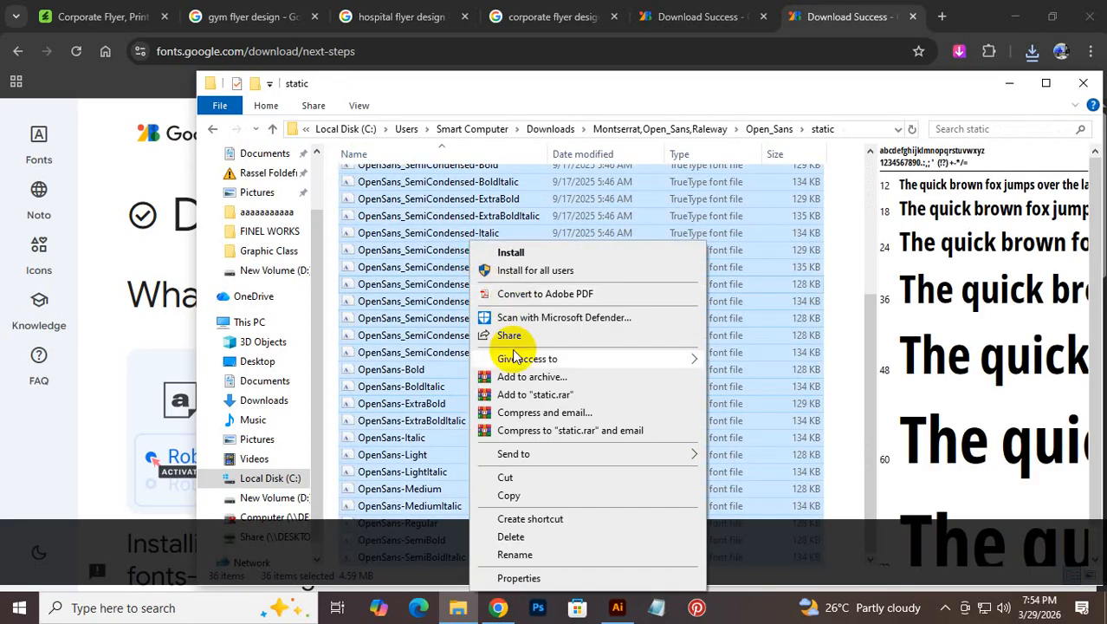
click(514, 253)
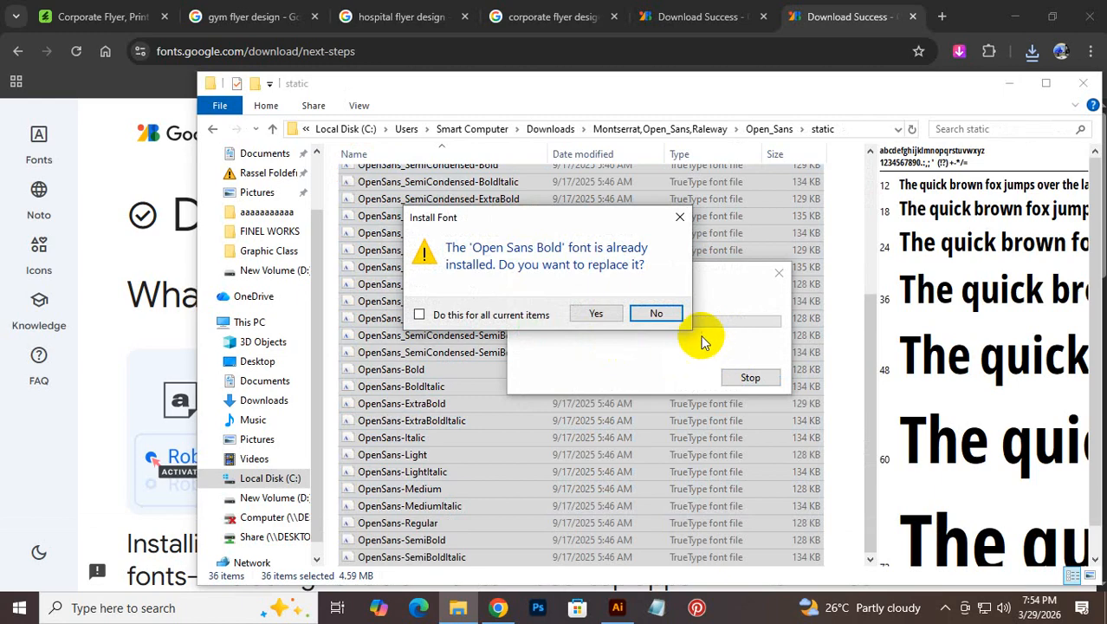
click(465, 322)
click(596, 313)
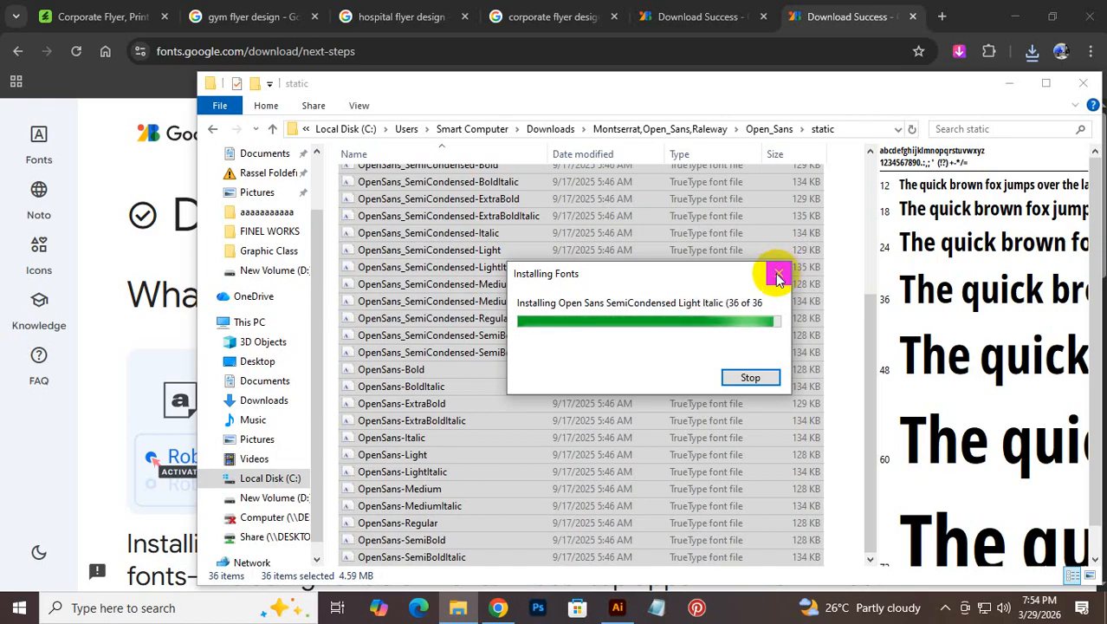
click(1079, 90)
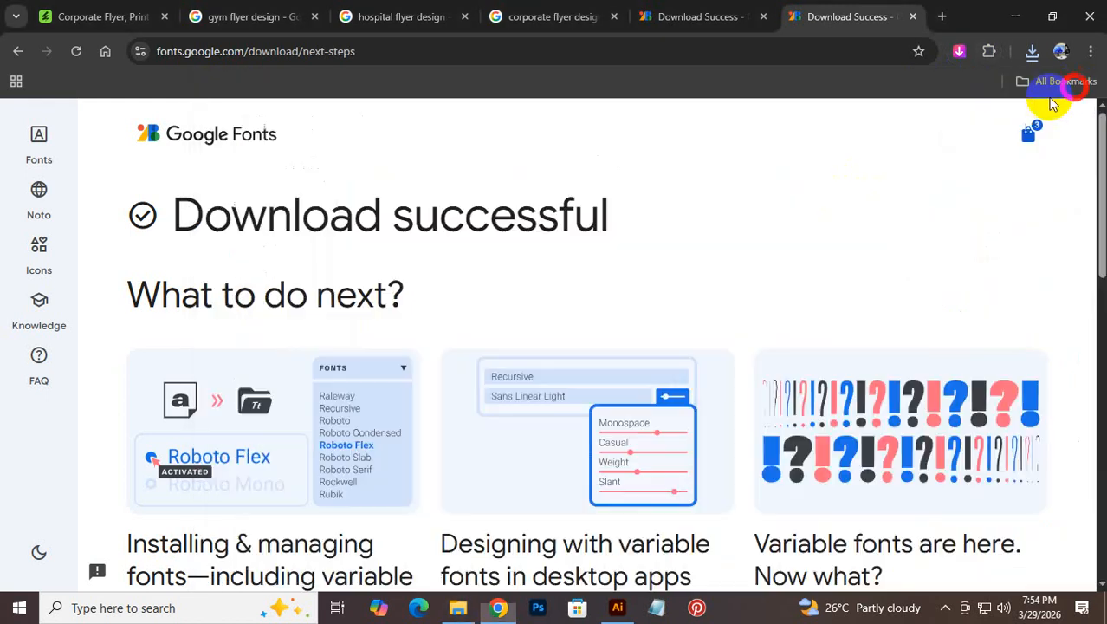
Step: Close the two Google Fonts tabs and open Flaticon's web icon search page in a new tab
click(760, 17)
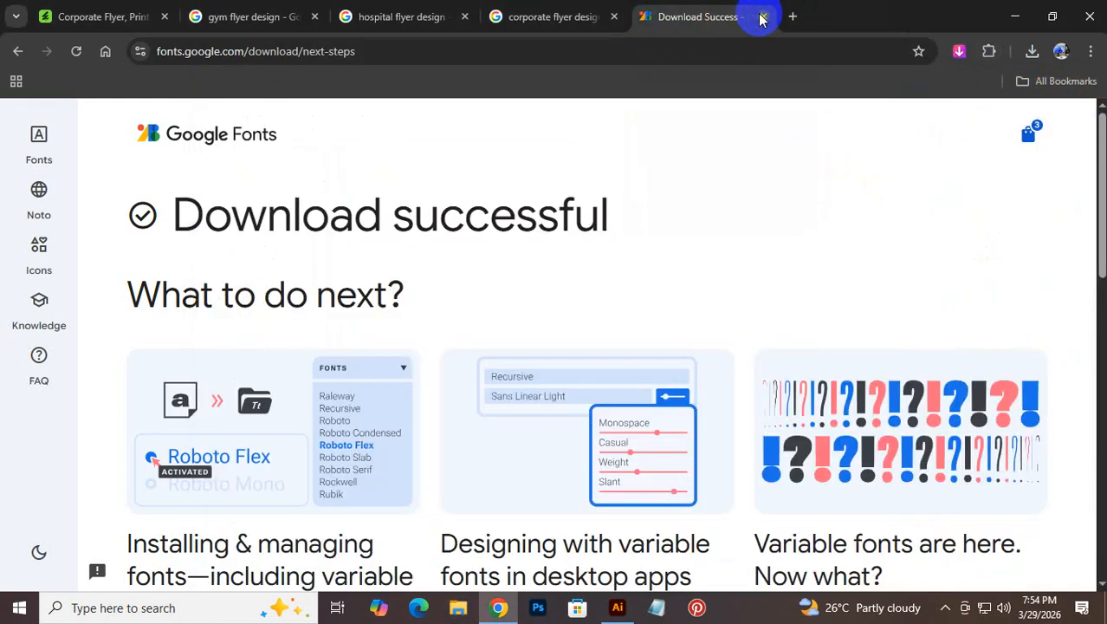
click(761, 16)
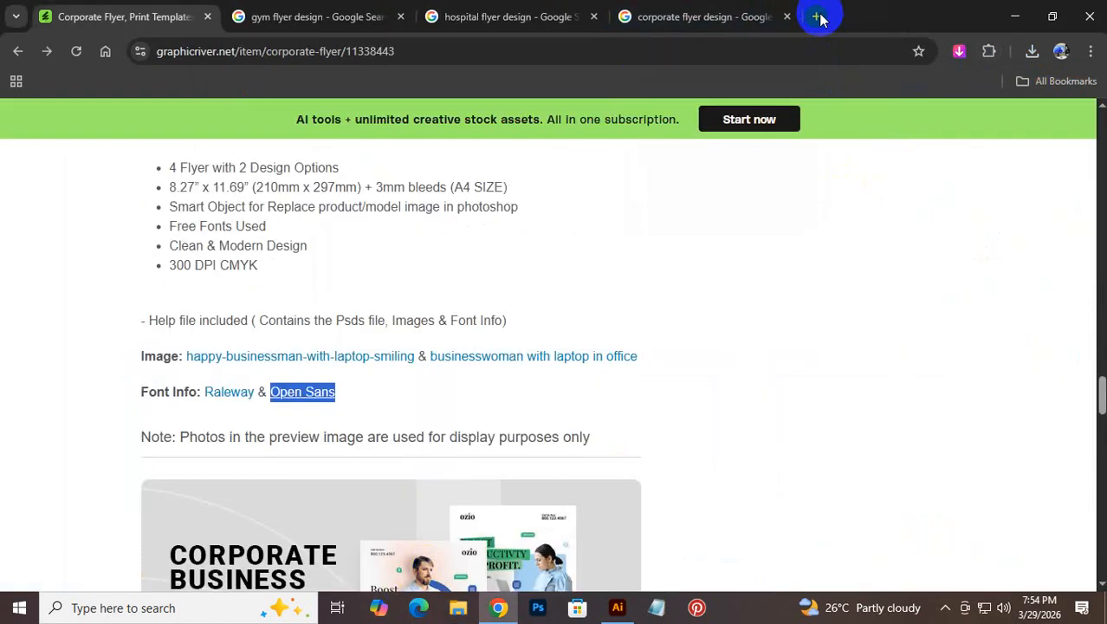
click(818, 17)
click(618, 607)
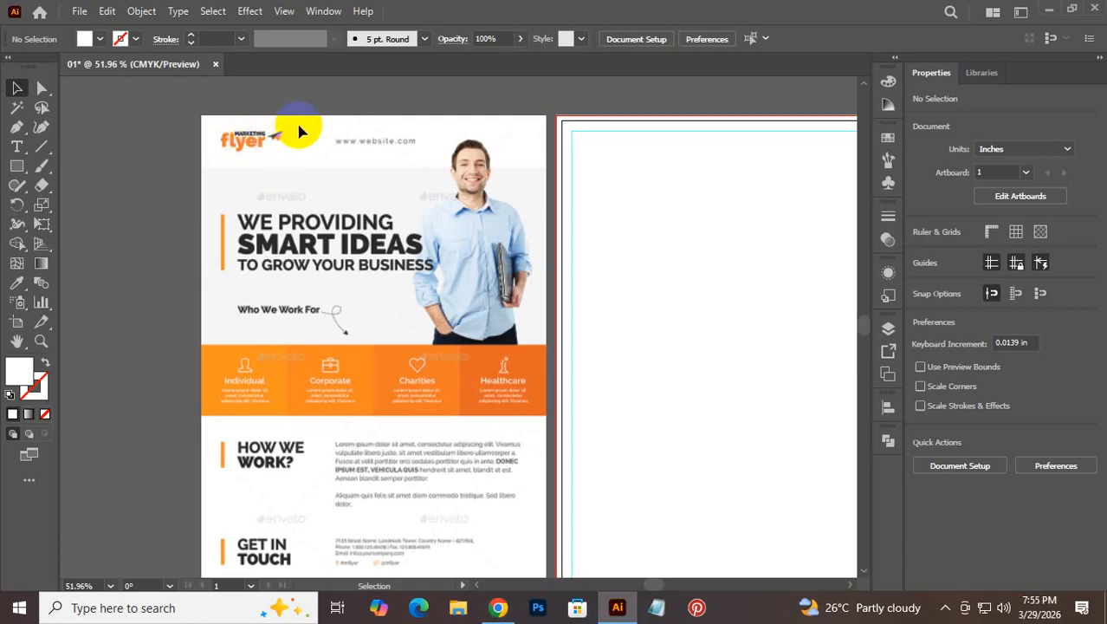
click(498, 607)
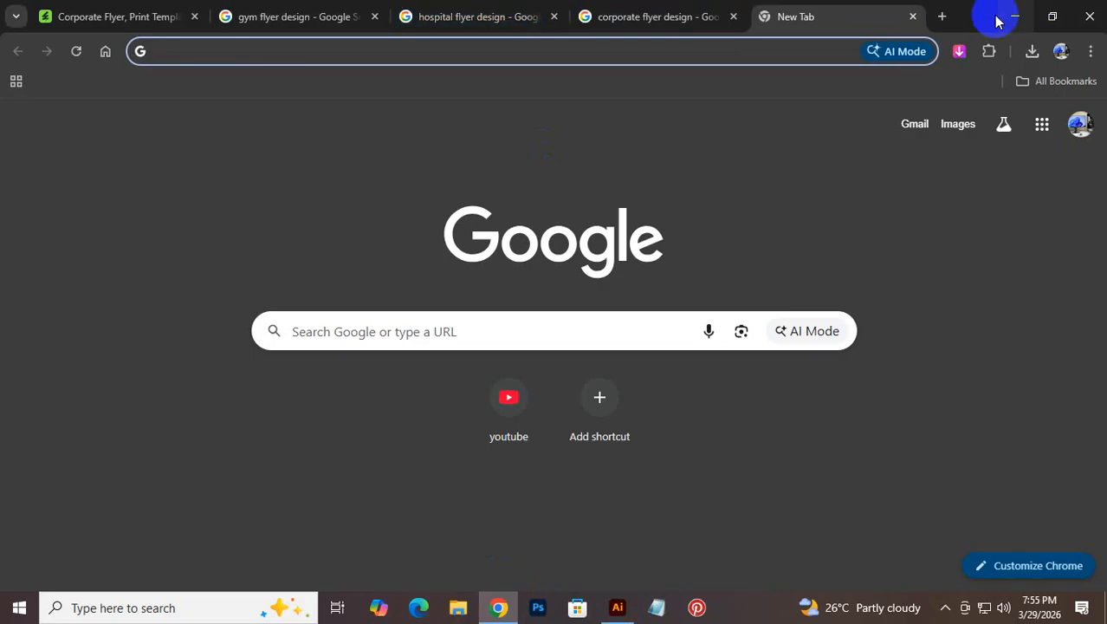
text(flati)
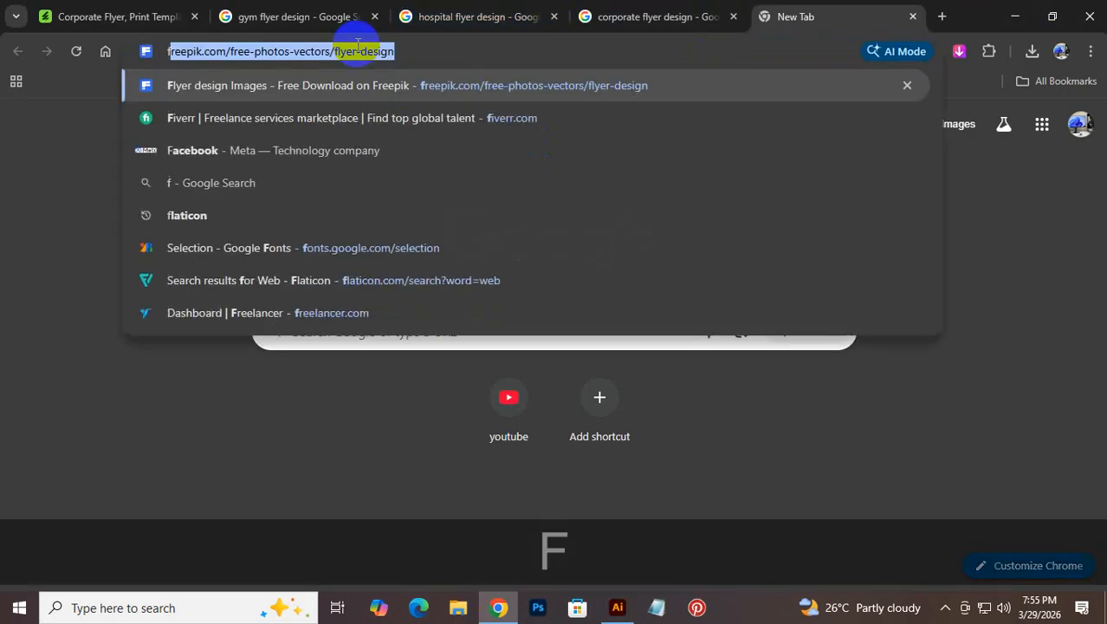
text(con)
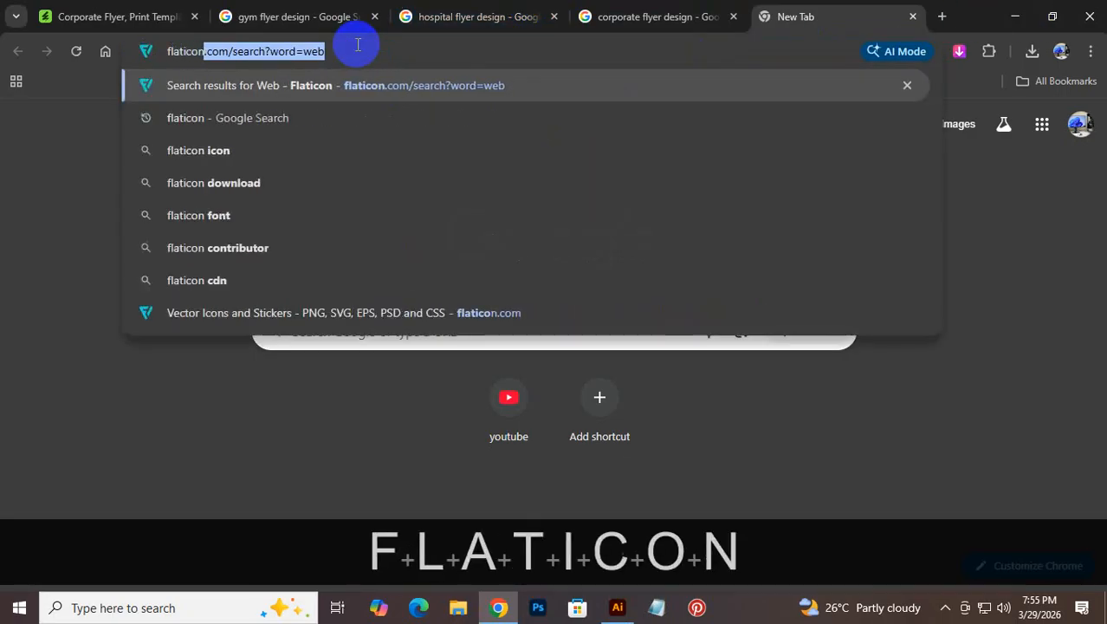
key(Return)
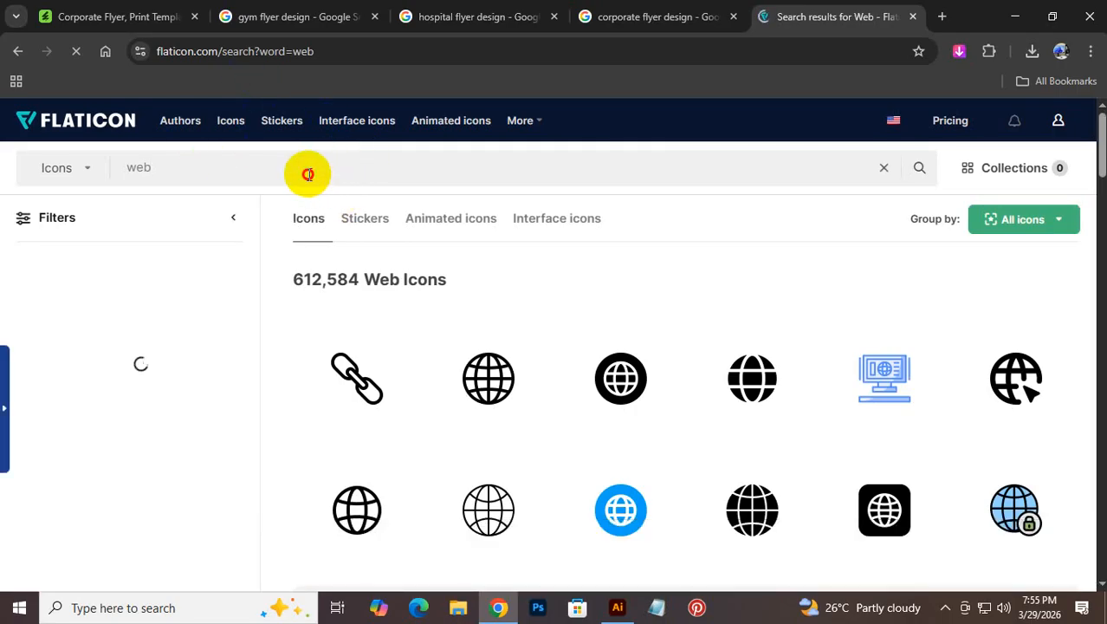
Step: Replace the Flaticon search term with "telegram" and run the icon search
drag(308, 174, 57, 194)
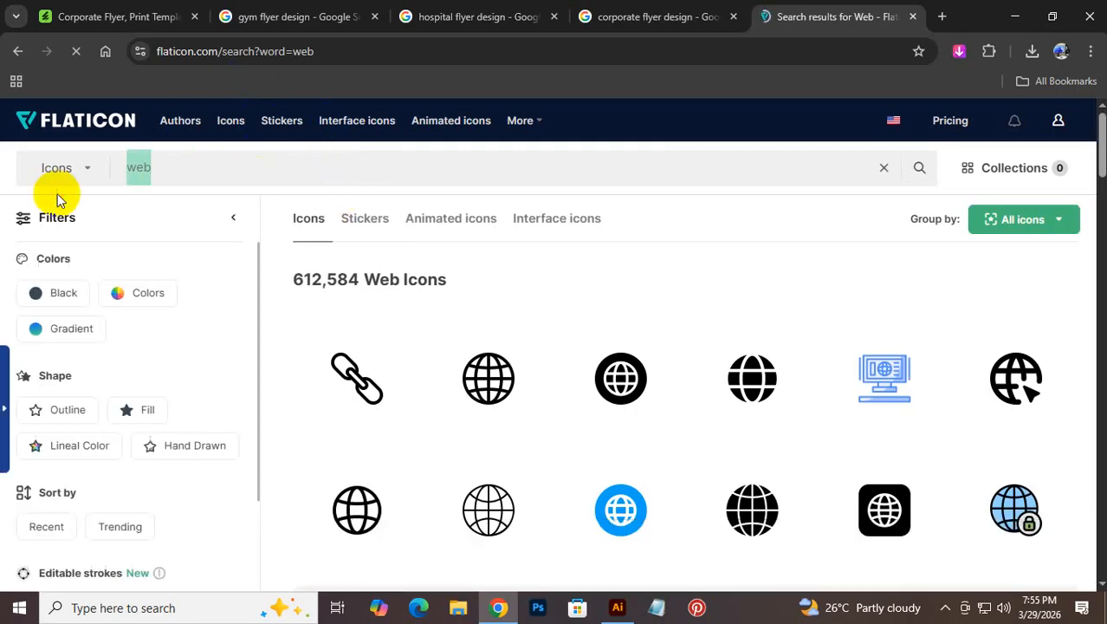
text(te)
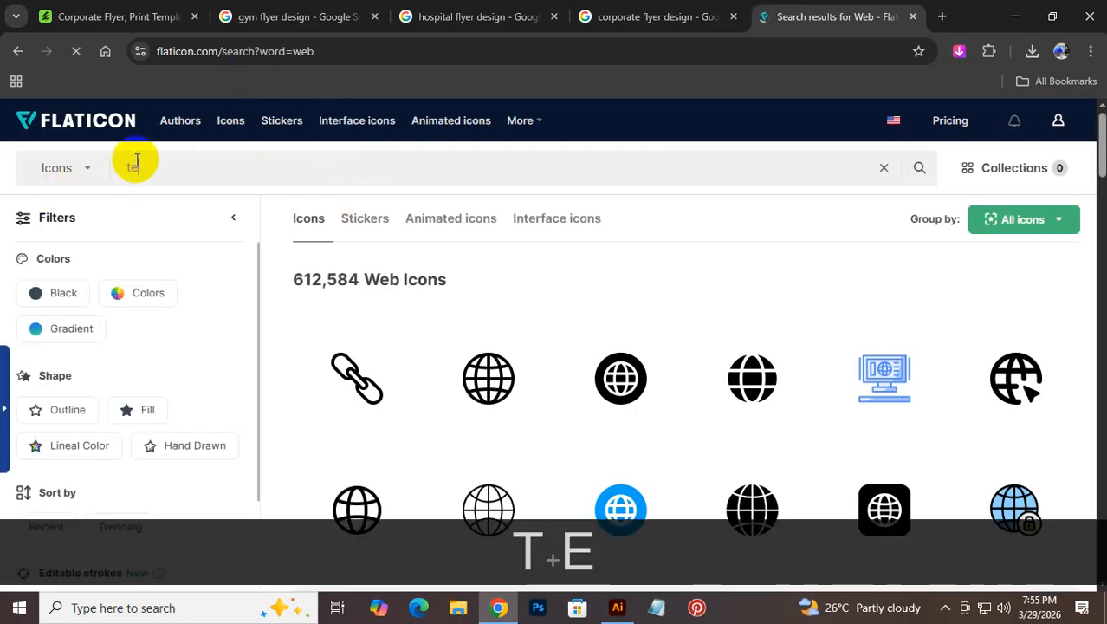
text(legram)
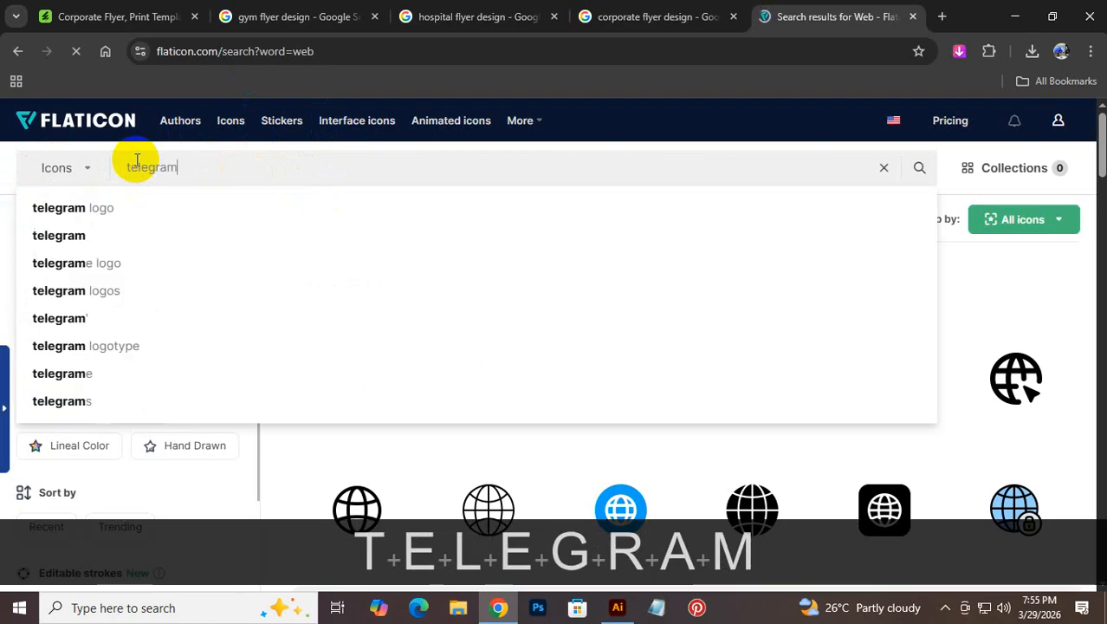
key(Return)
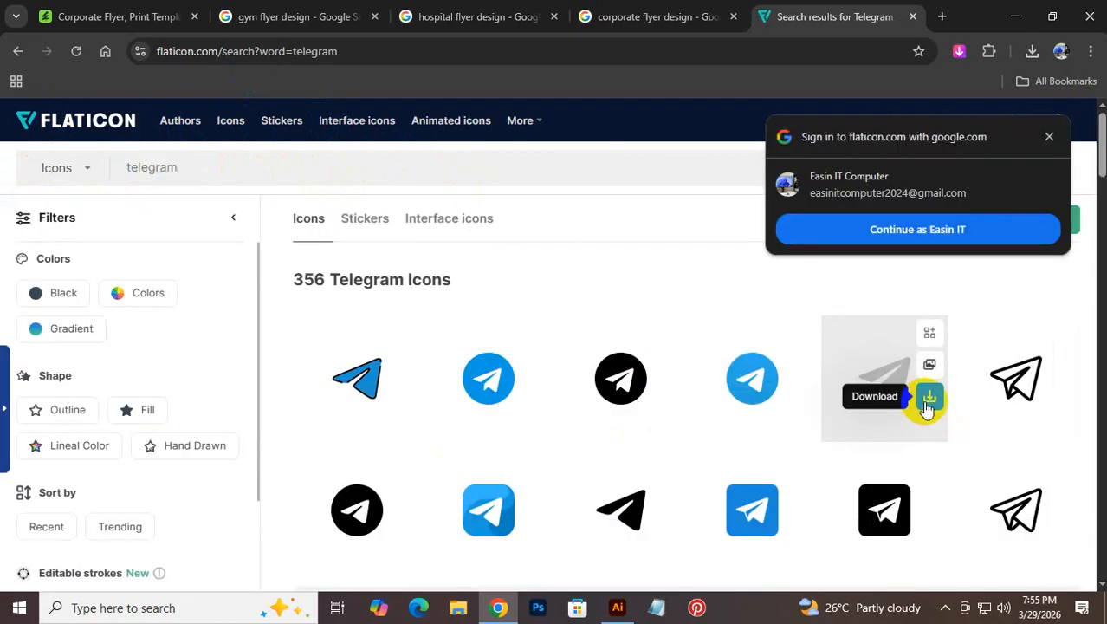
Step: Download the solid black paper-plane icon as a PNG and place telegram.png from the Downloads folder into the Illustrator flyer document
click(928, 398)
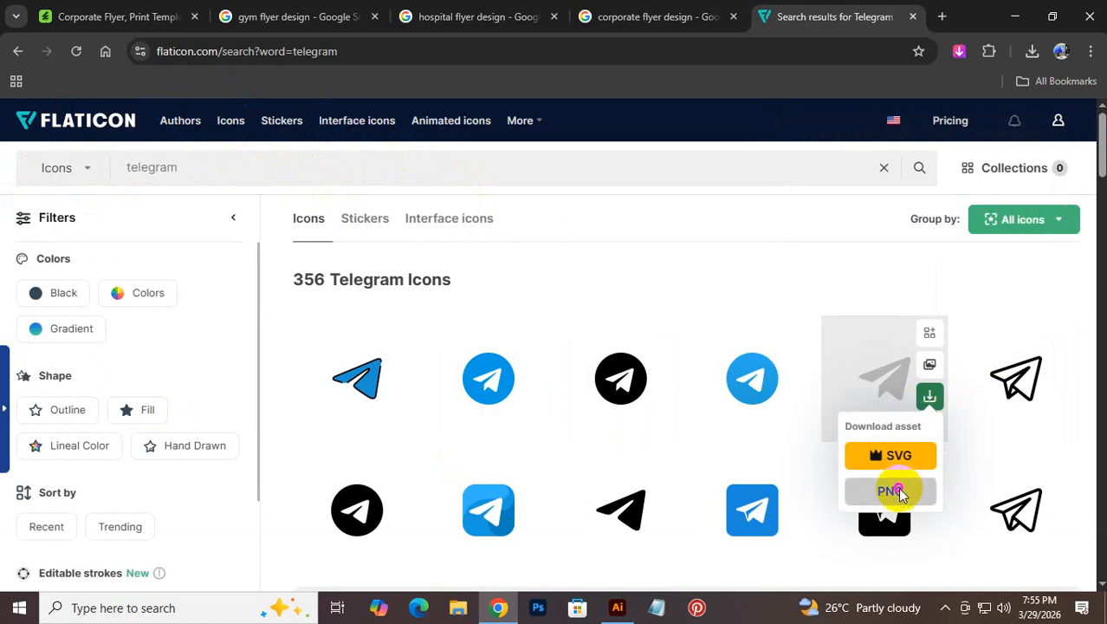
click(897, 489)
click(789, 279)
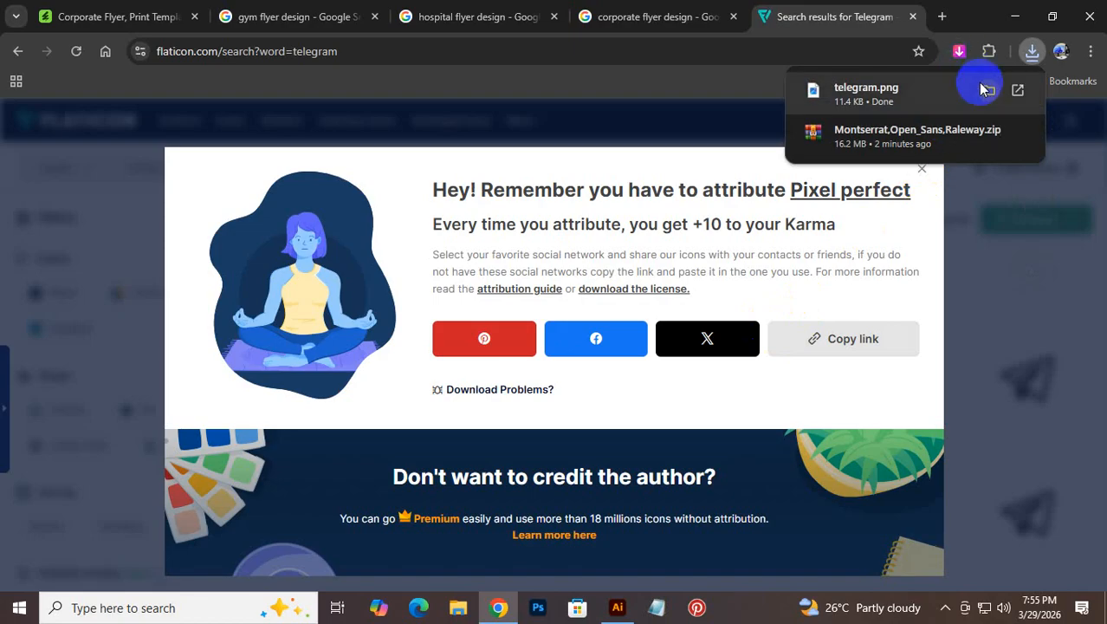
click(984, 89)
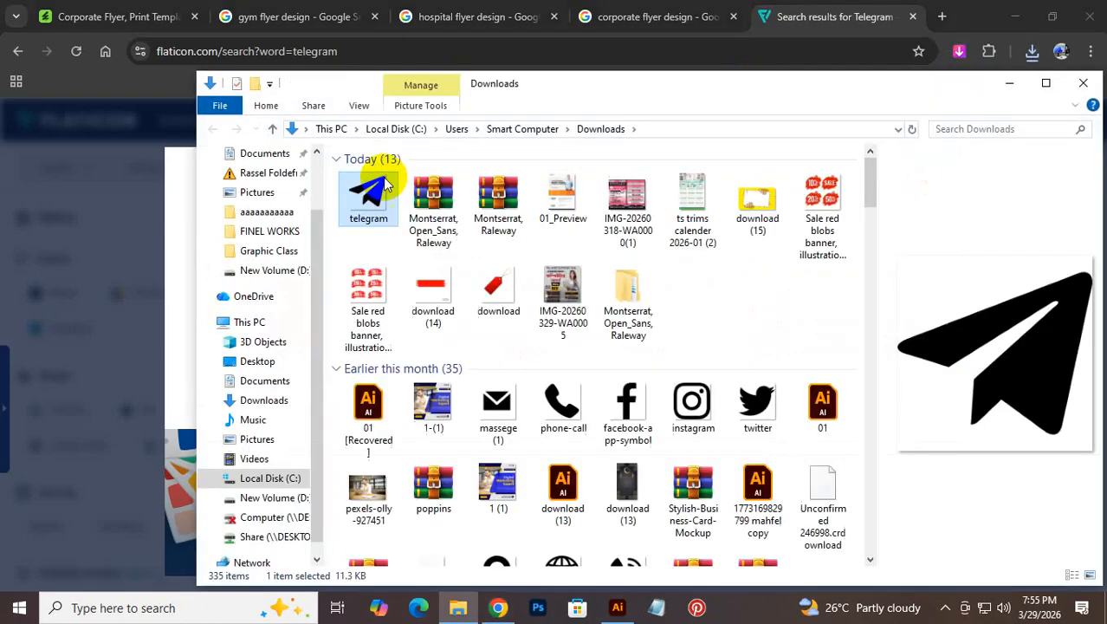
drag(367, 187, 641, 221)
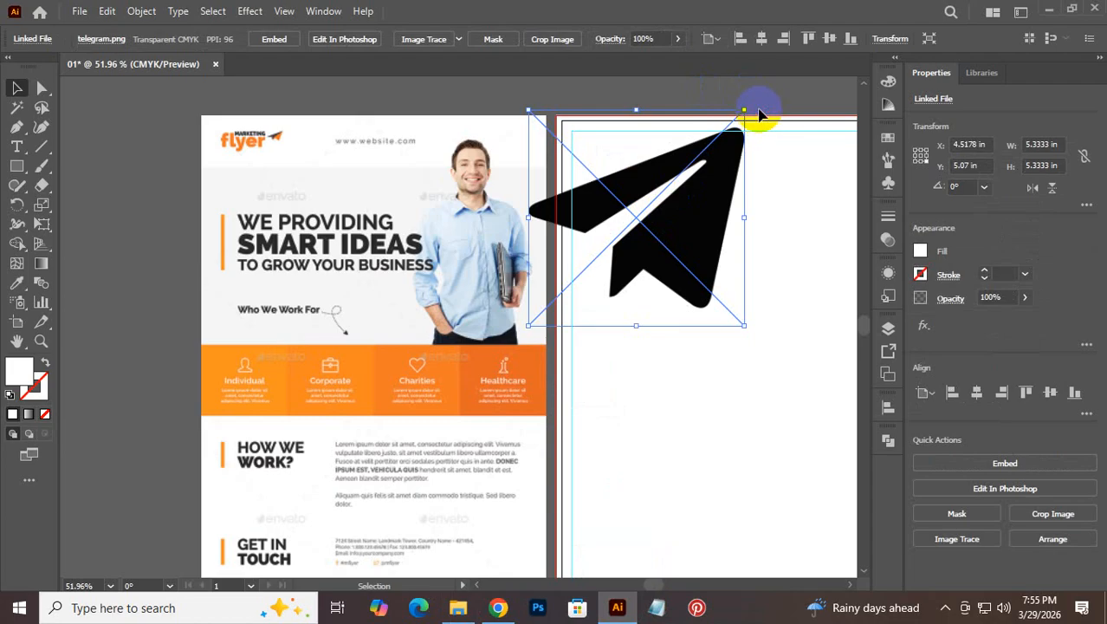
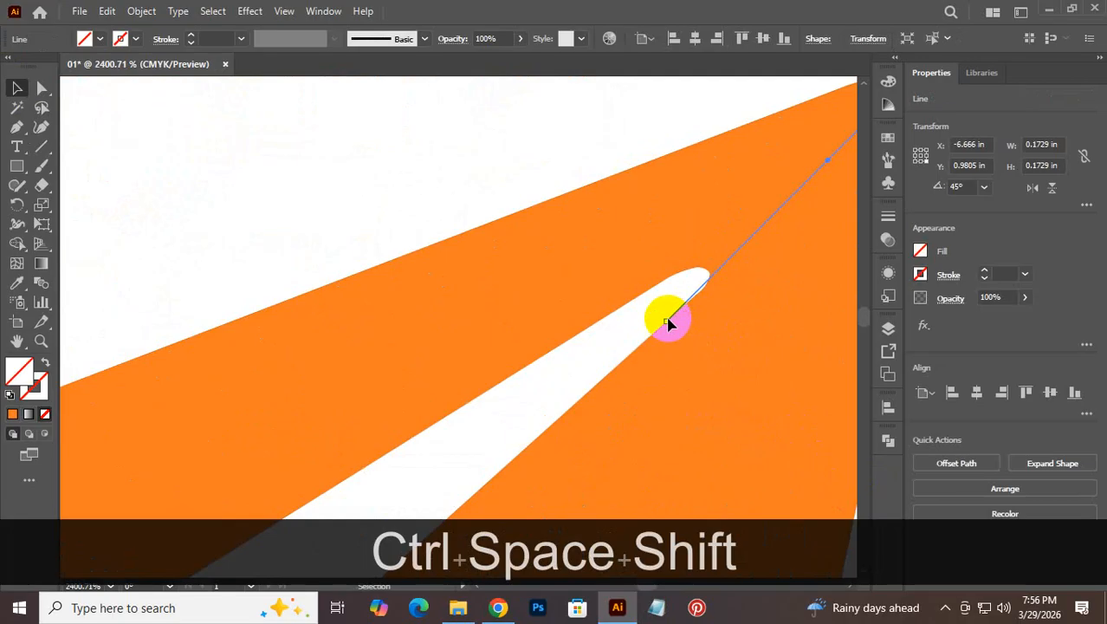
Step: Shorten the 45° line so its lower end sits at the tip of the notch between the plane's wings
drag(668, 322, 681, 299)
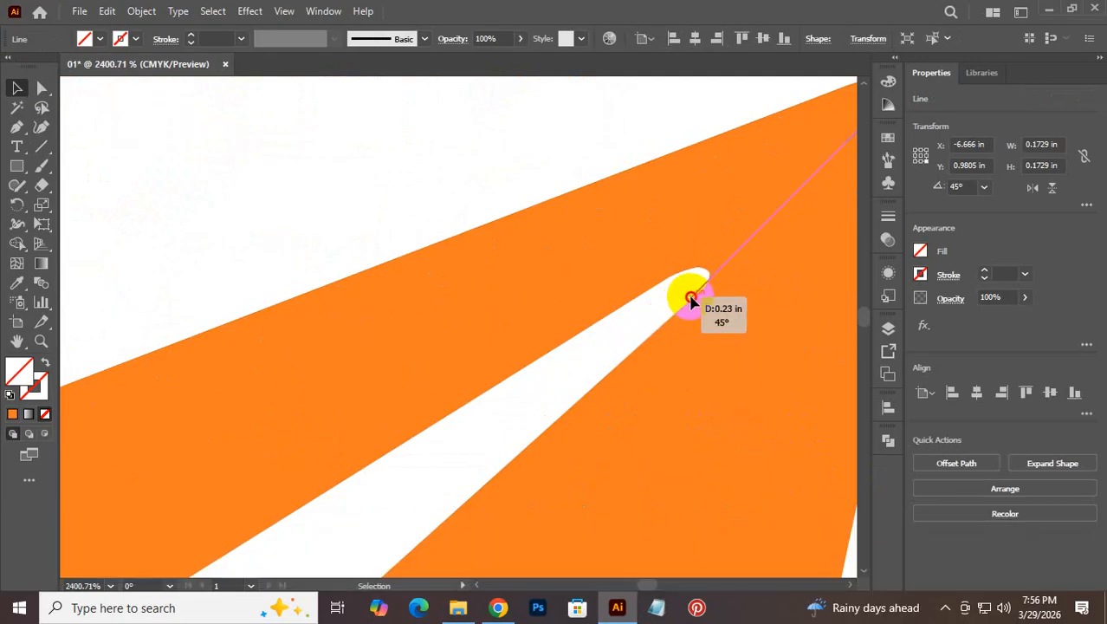
key(ctrl+alt+space)
drag(748, 398, 517, 413)
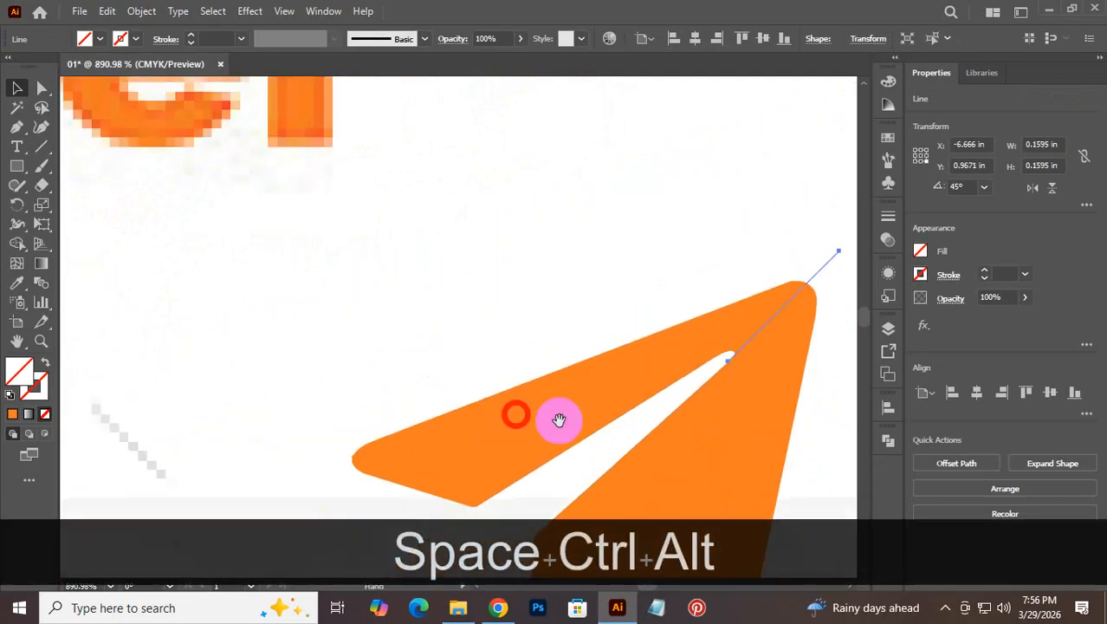
Step: Divide the orange plane along the 45° line with Pathfinder and ungroup the resulting pieces
drag(682, 274, 802, 426)
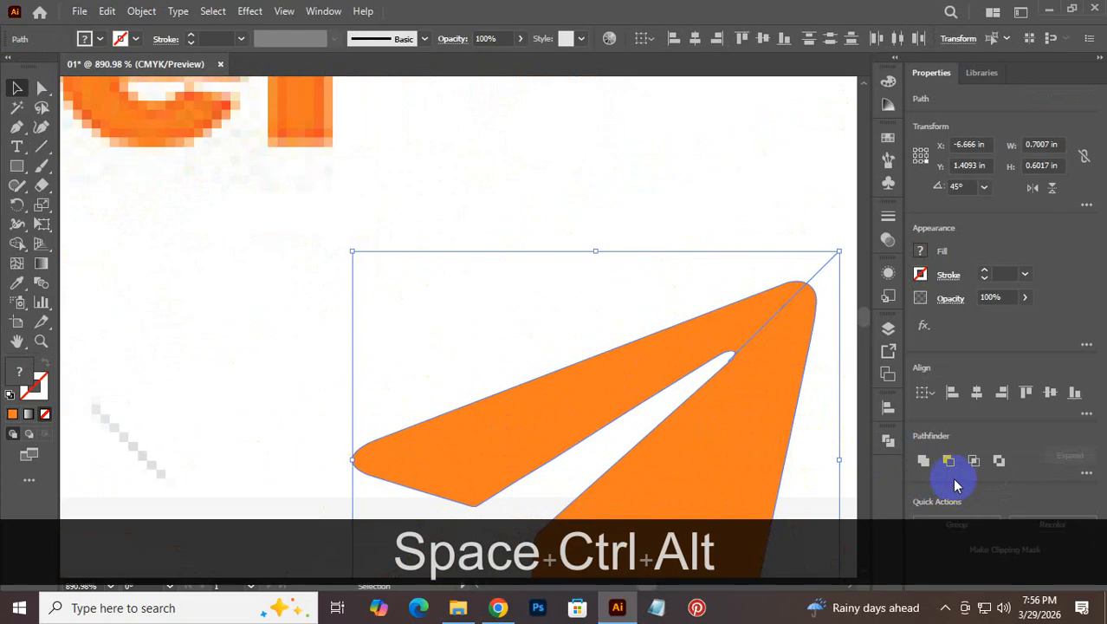
click(890, 438)
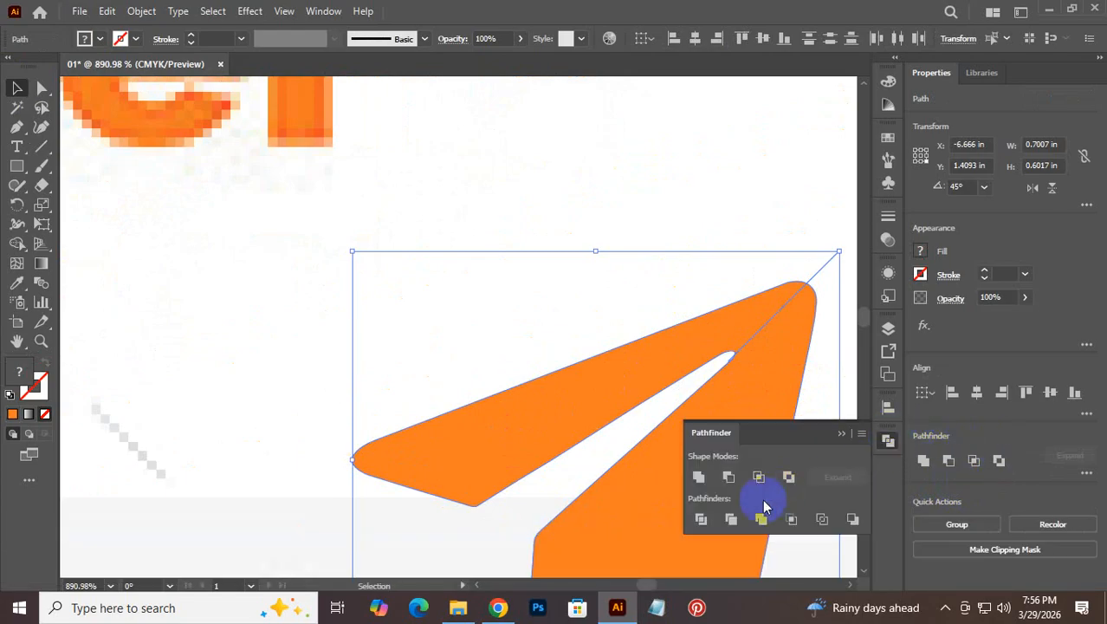
click(702, 520)
right_click(732, 325)
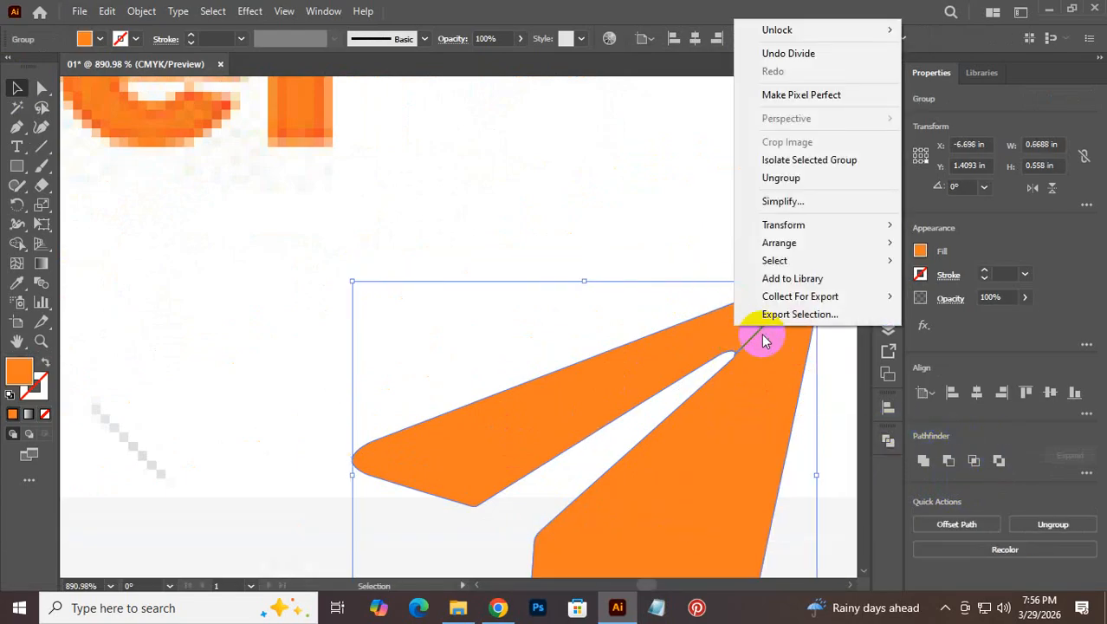
click(796, 175)
click(702, 173)
drag(660, 352, 620, 247)
key(ctrl+z)
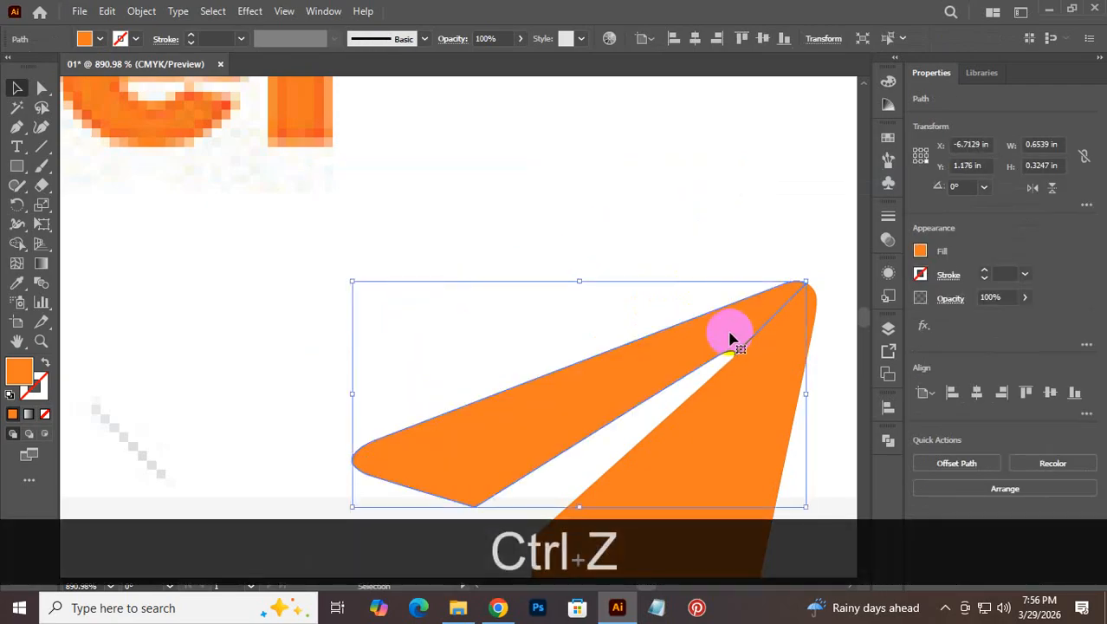
Step: Recolor the plane's upper wing with the near-black sampled from the reference's MARKETING lettering
key(ctrl+alt+space)
drag(726, 314, 425, 339)
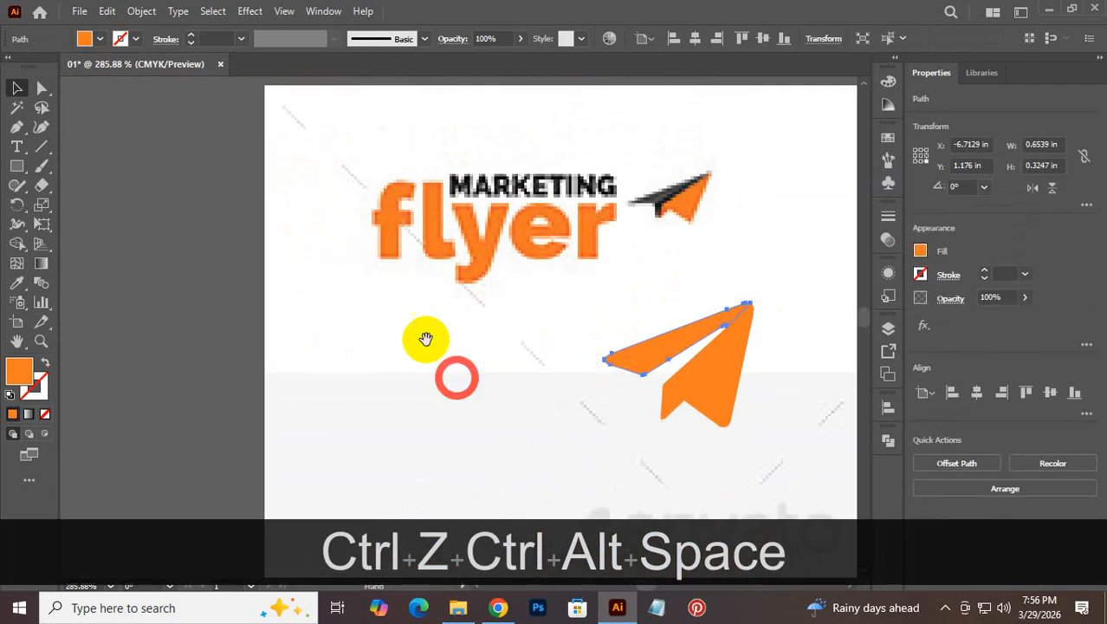
click(17, 284)
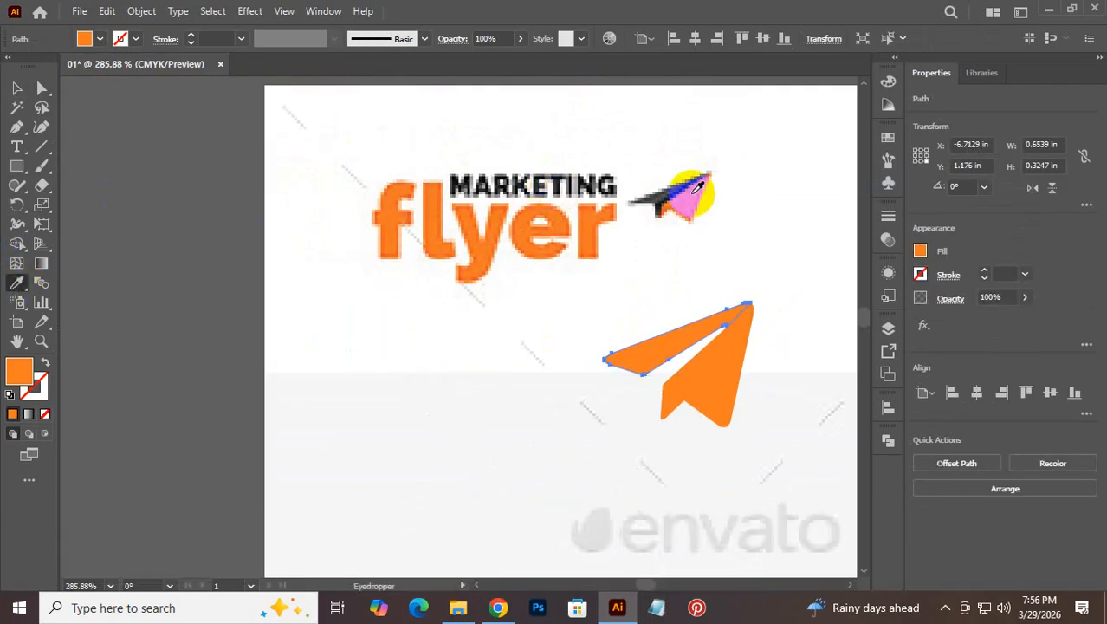
click(682, 187)
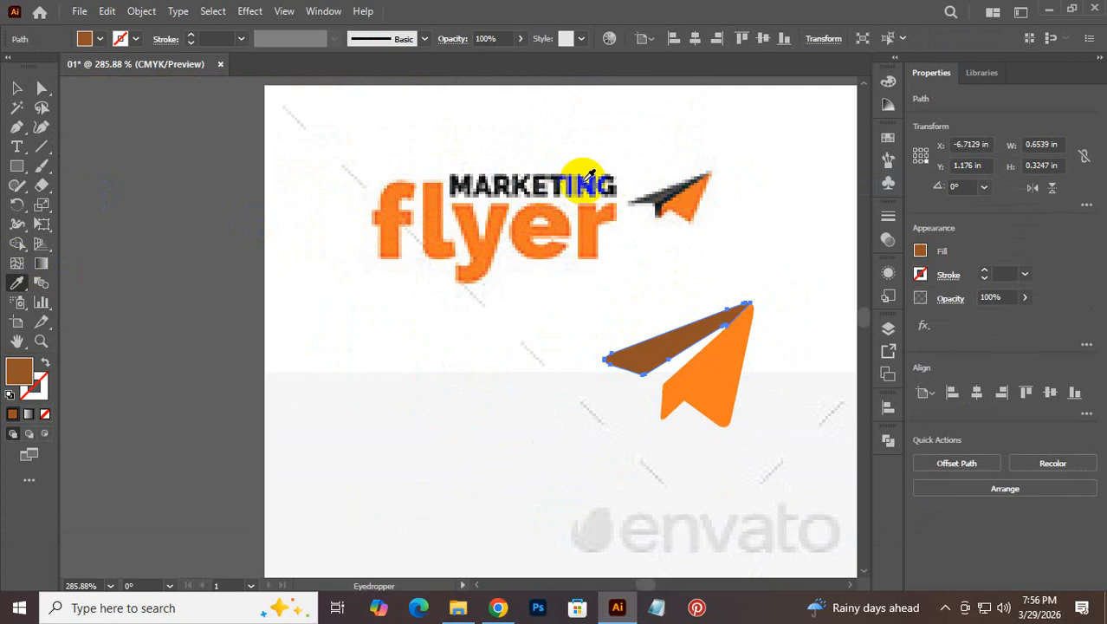
click(583, 182)
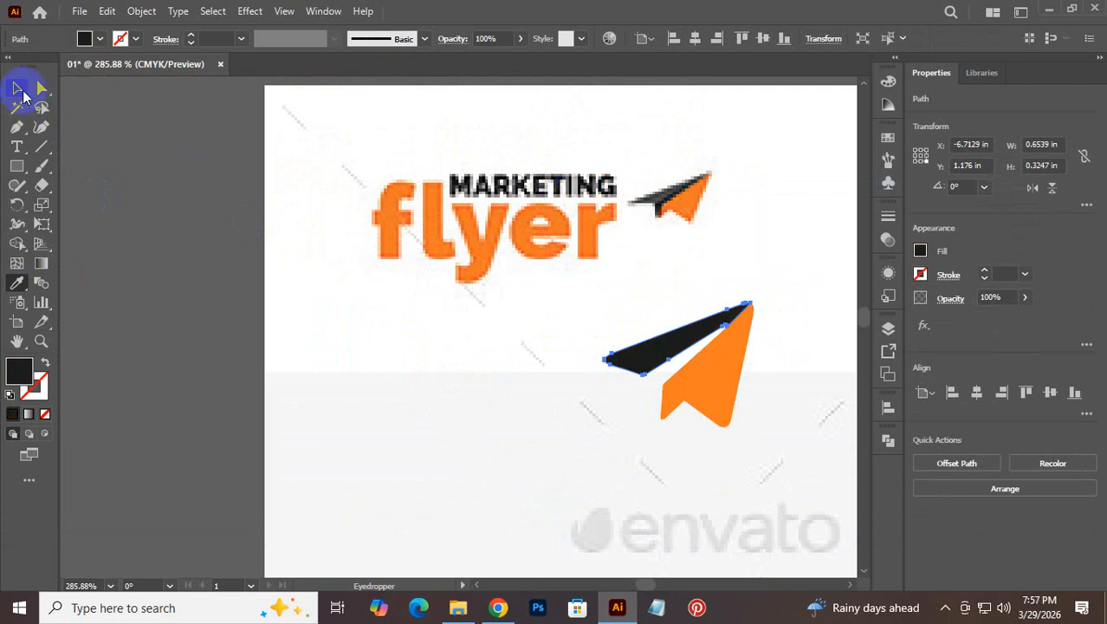
click(18, 89)
click(309, 346)
Step: Group the plane's pieces and scale the group down proportionally about its center to roughly the reference plane's width
drag(672, 272, 802, 463)
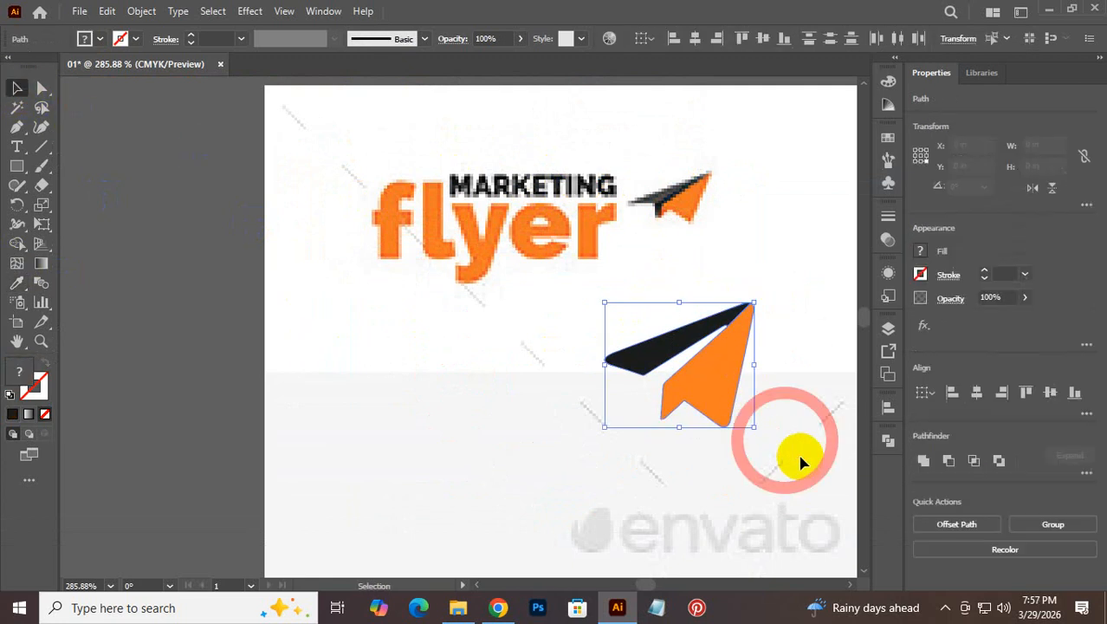
key(ctrl+g)
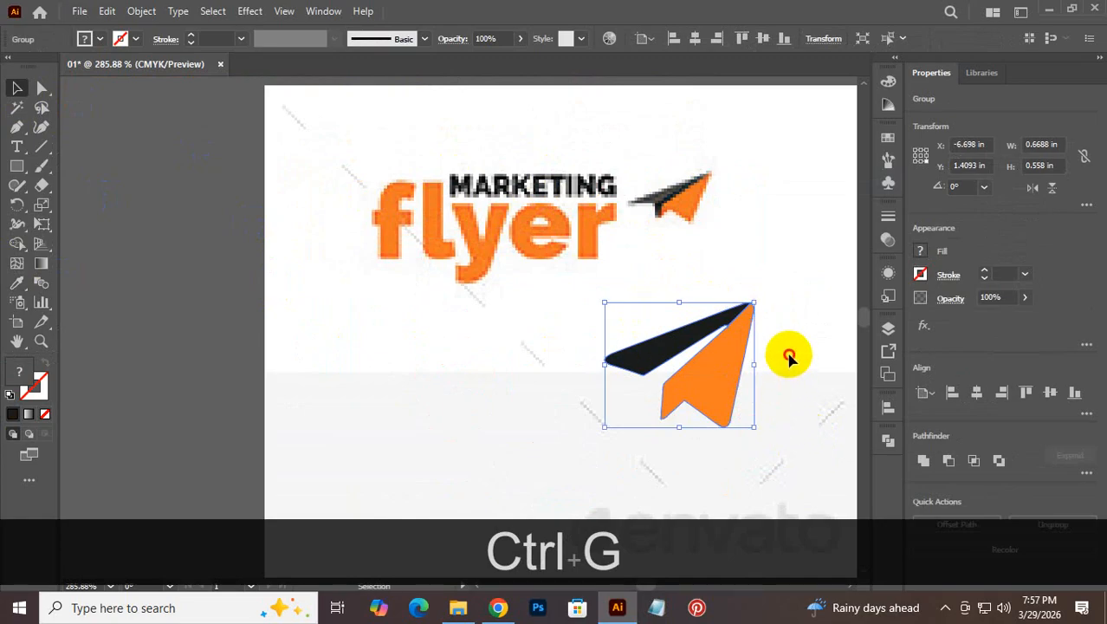
click(788, 356)
click(713, 389)
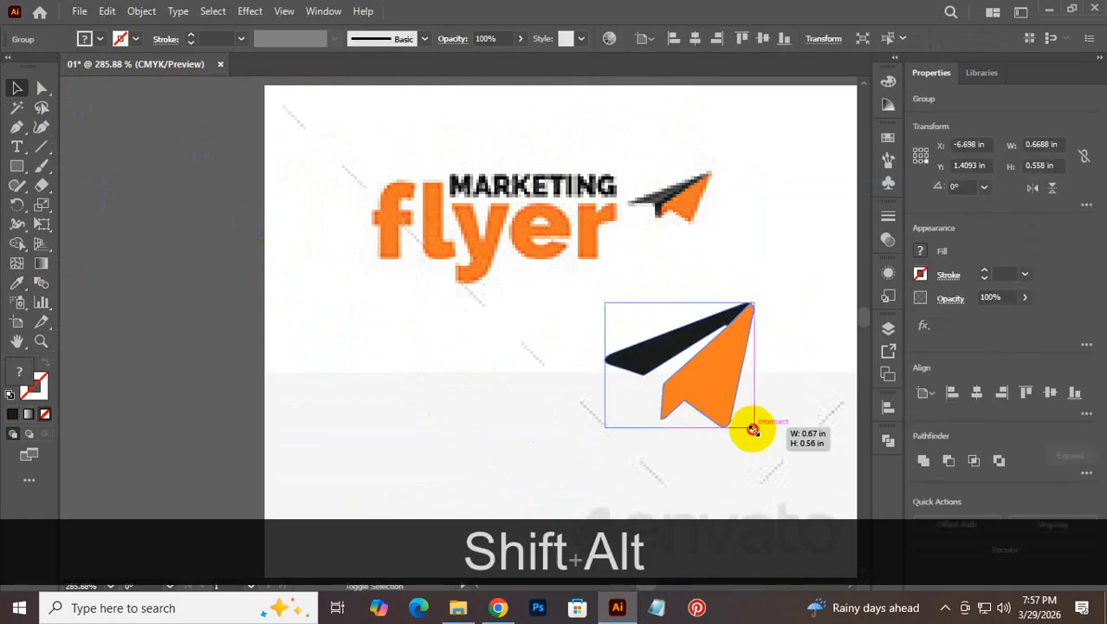
drag(752, 429, 721, 400)
click(487, 299)
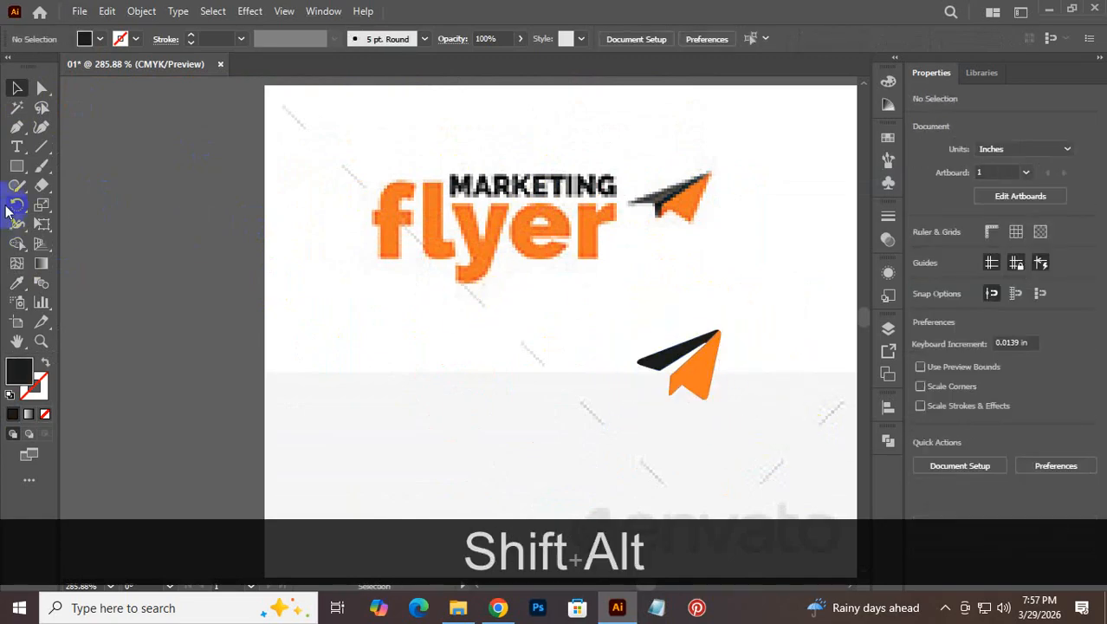
Step: Add the point text "MARKETING" in capitals below the reference logo
key(t)
click(483, 330)
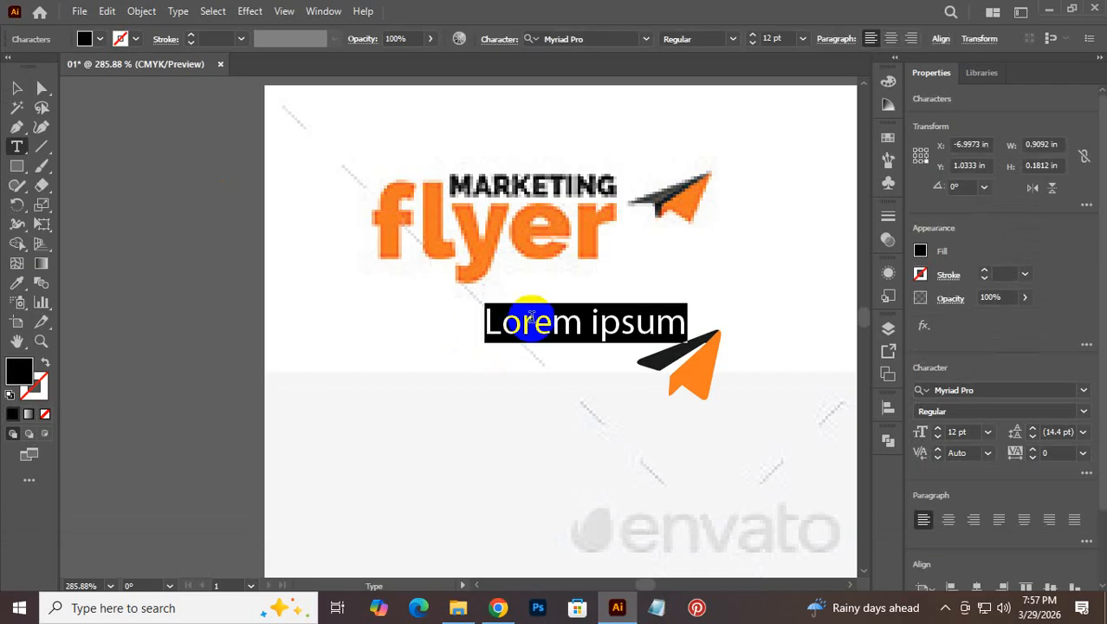
key(Caps_Lock)
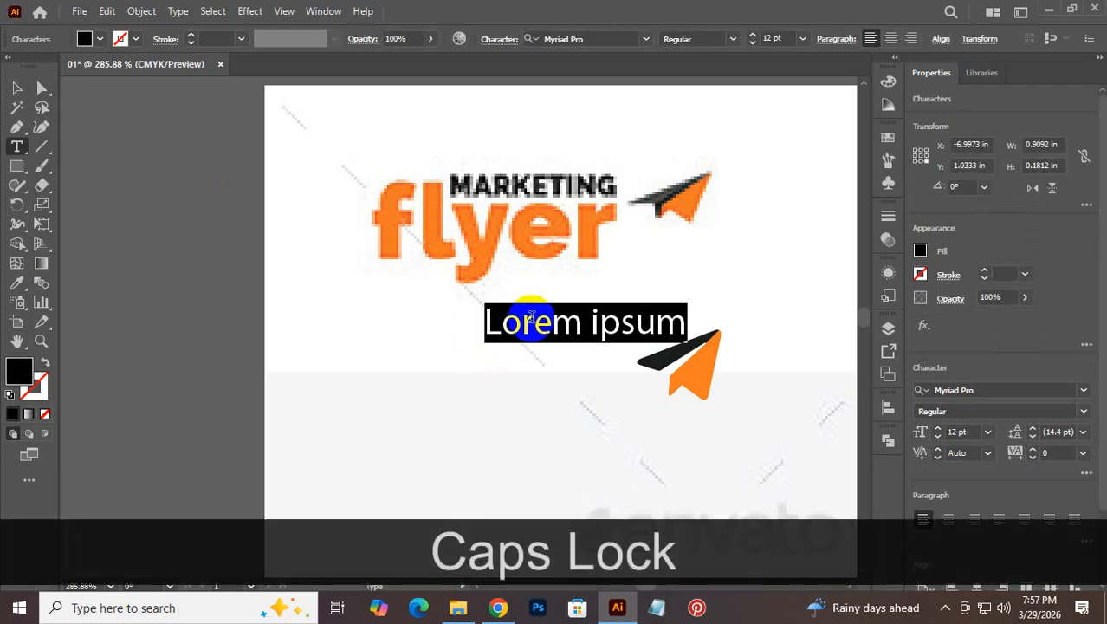
text(MARKETIN)
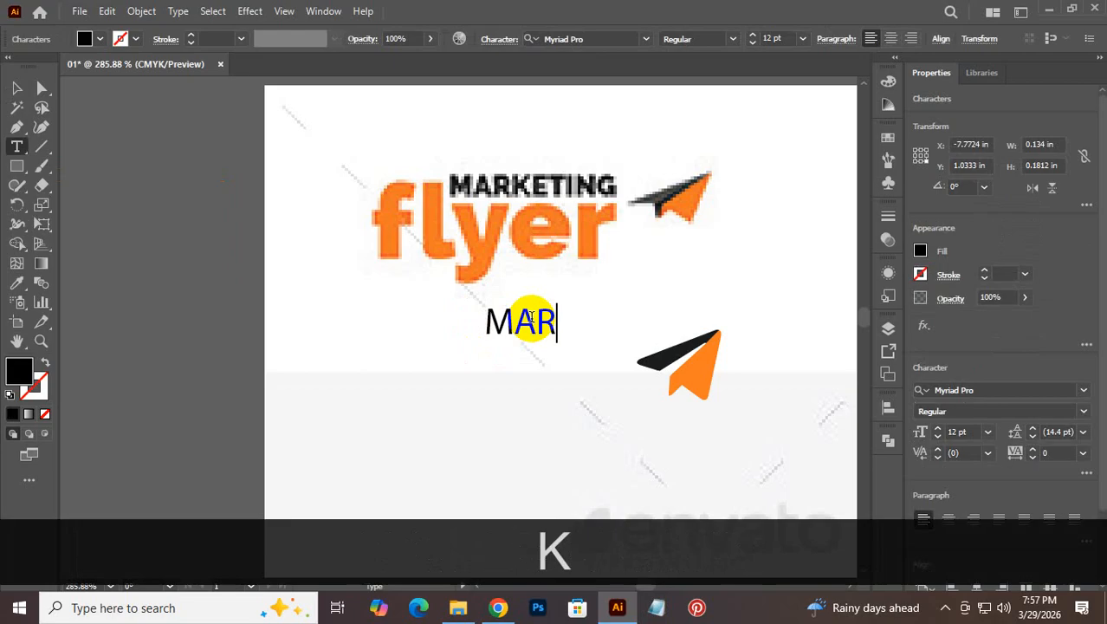
text(G)
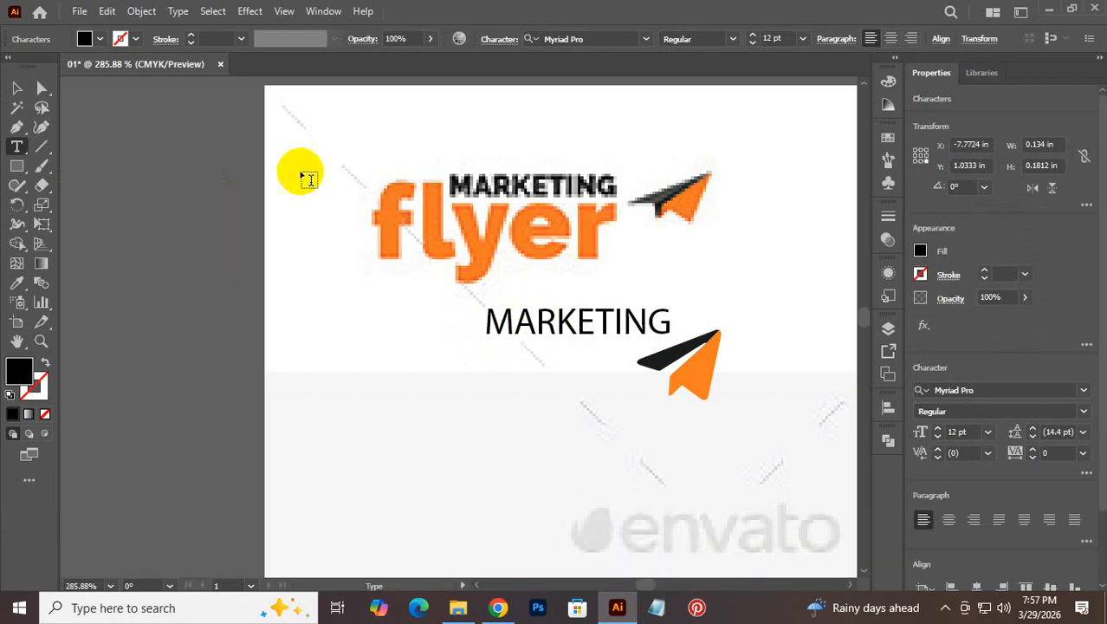
Step: Try Raleway SemiBold as the font for the MARKETING text
key(ctrl+a)
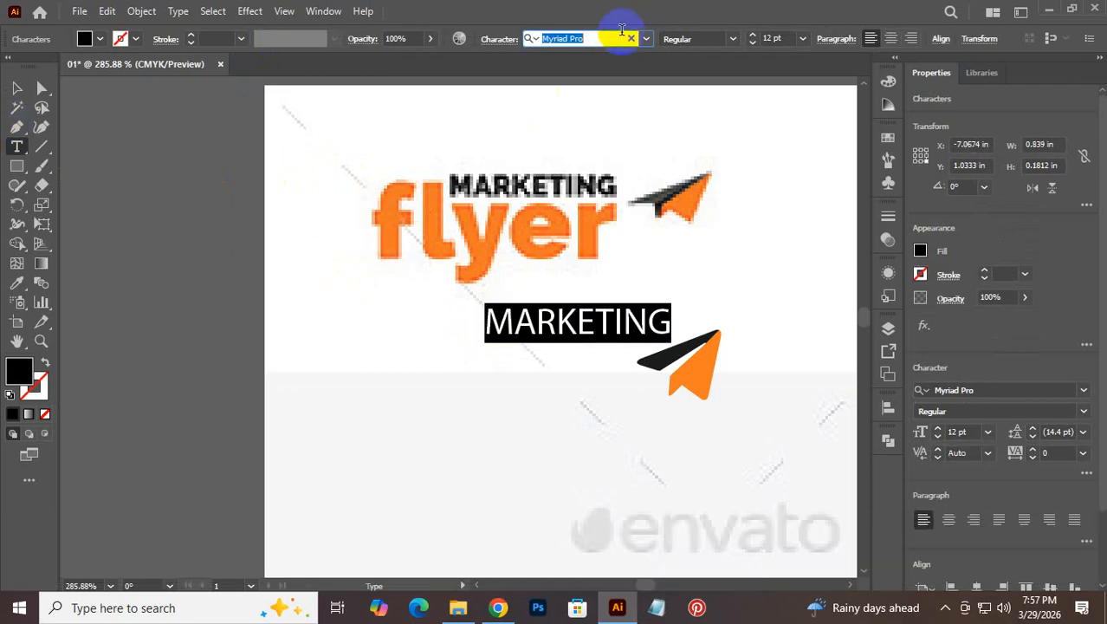
text(RAL)
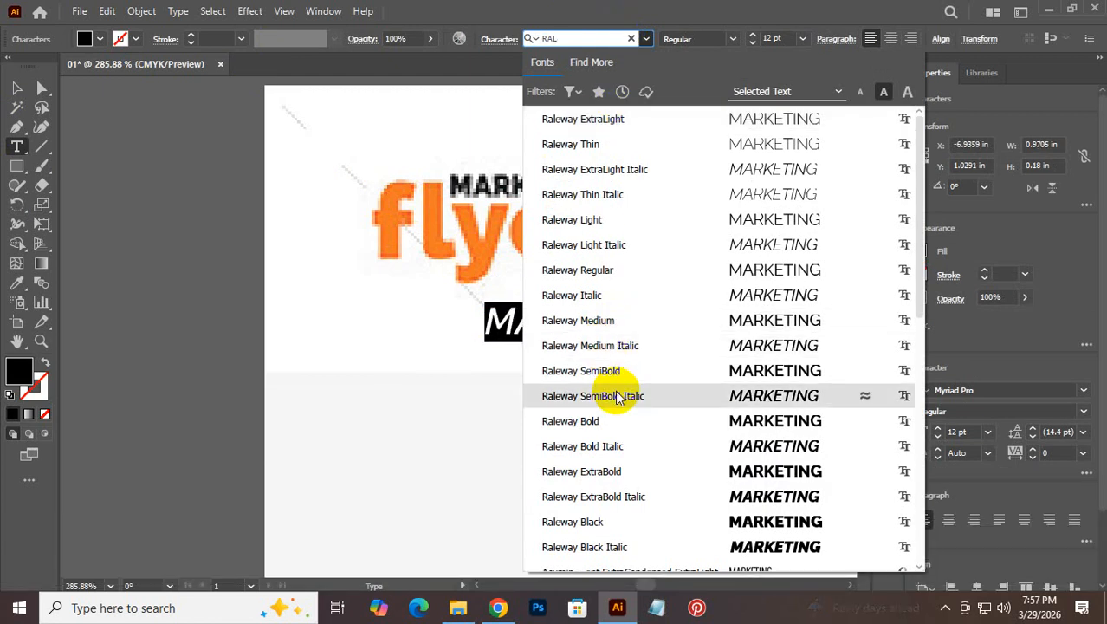
click(616, 371)
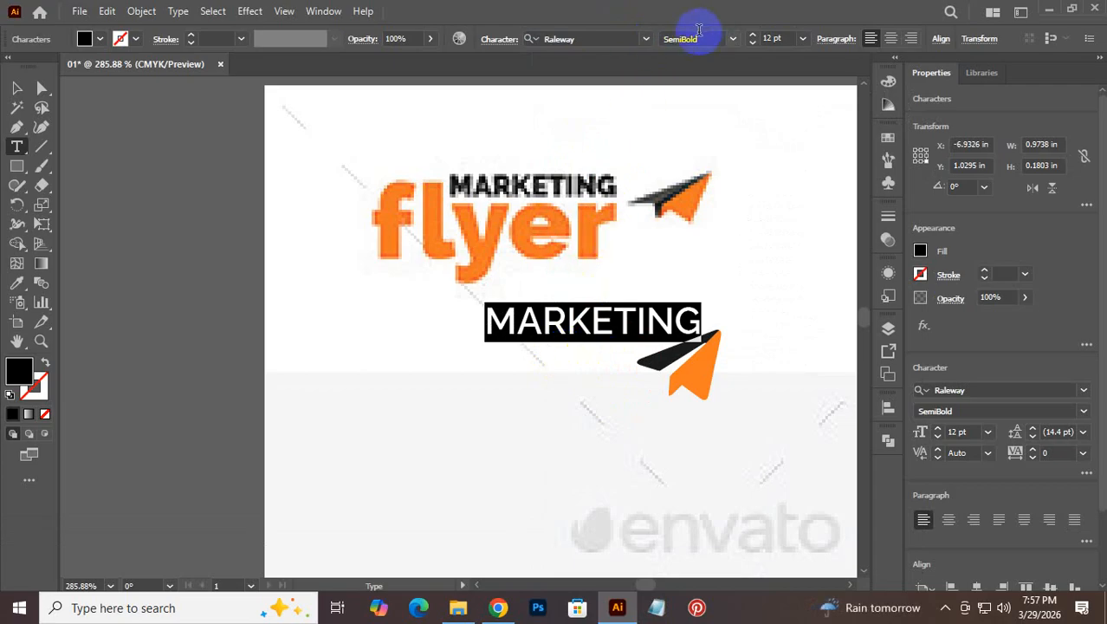
Step: Set the MARKETING text in Open Sans SemiBold at 7 pt
click(505, 43)
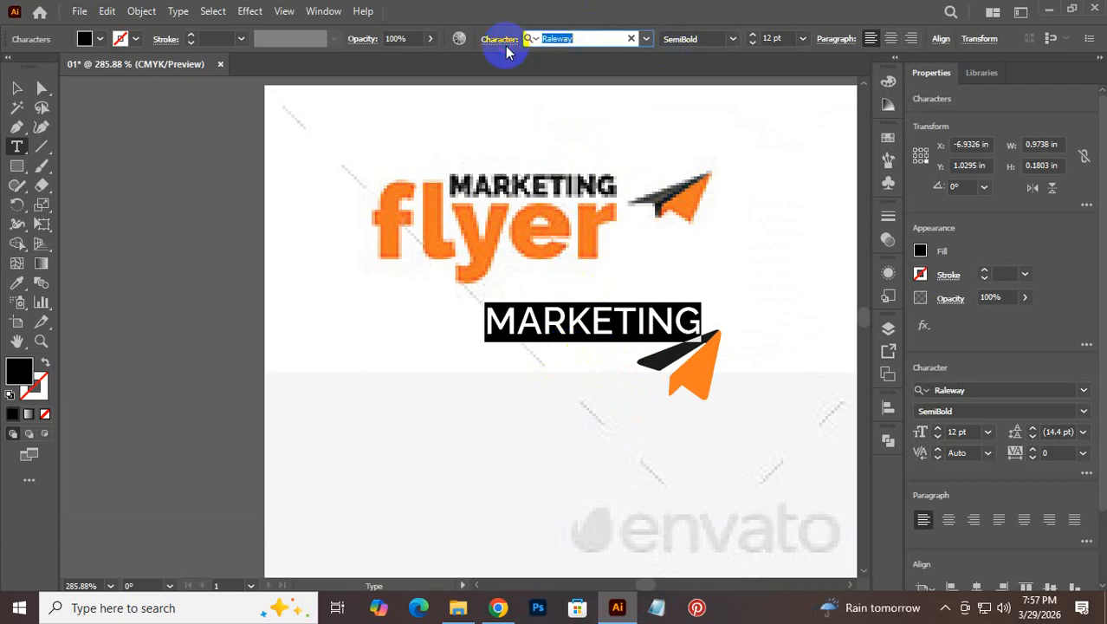
text(OPEN)
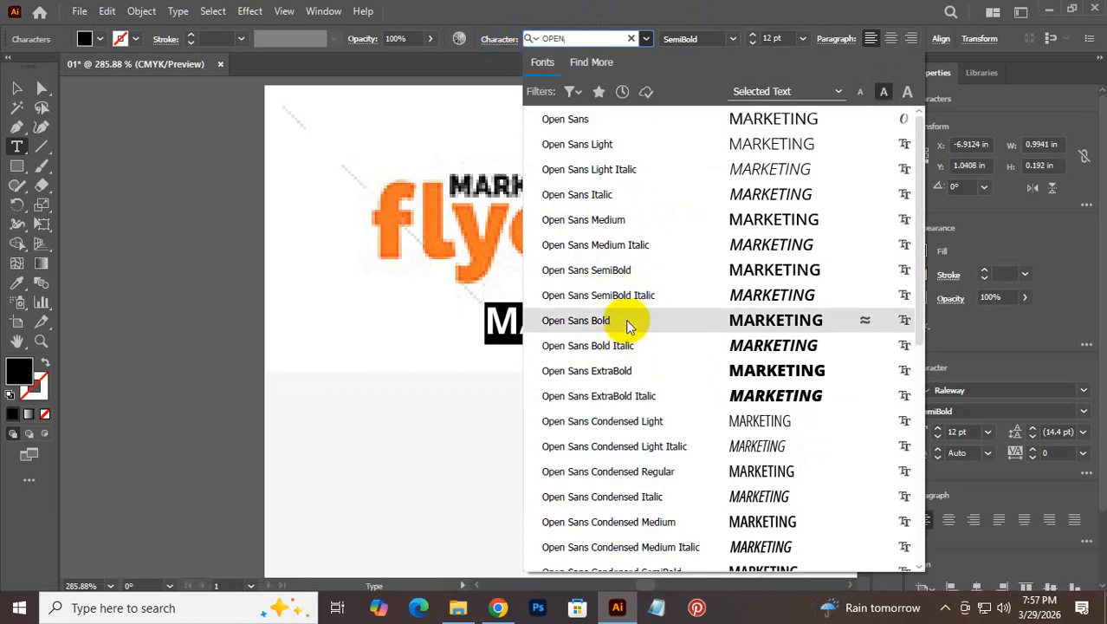
click(615, 270)
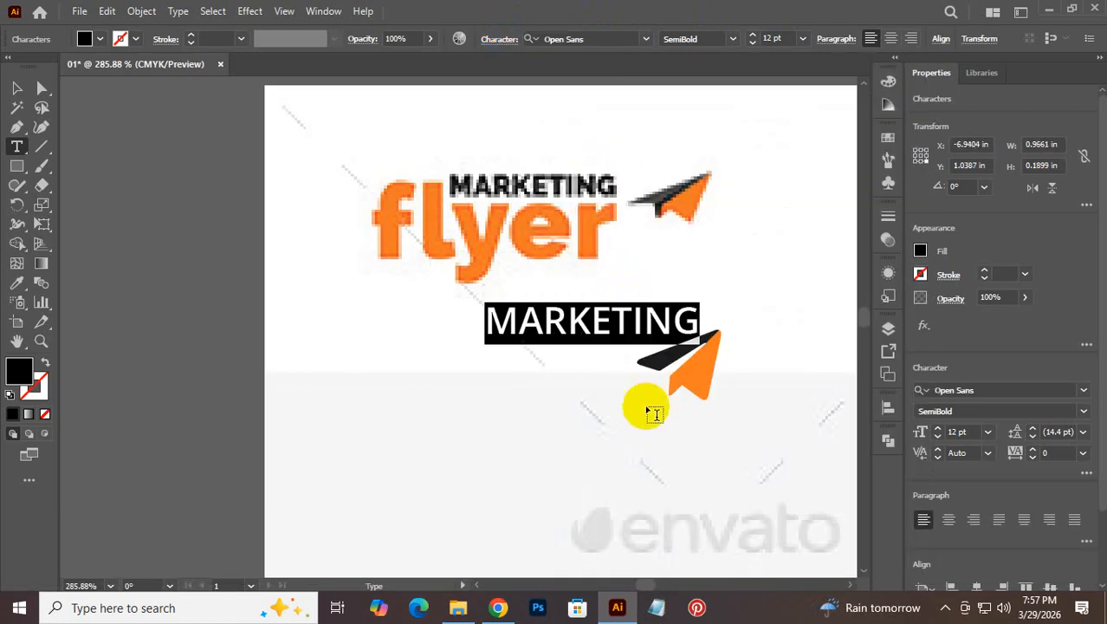
click(788, 39)
text(7)
key(Return)
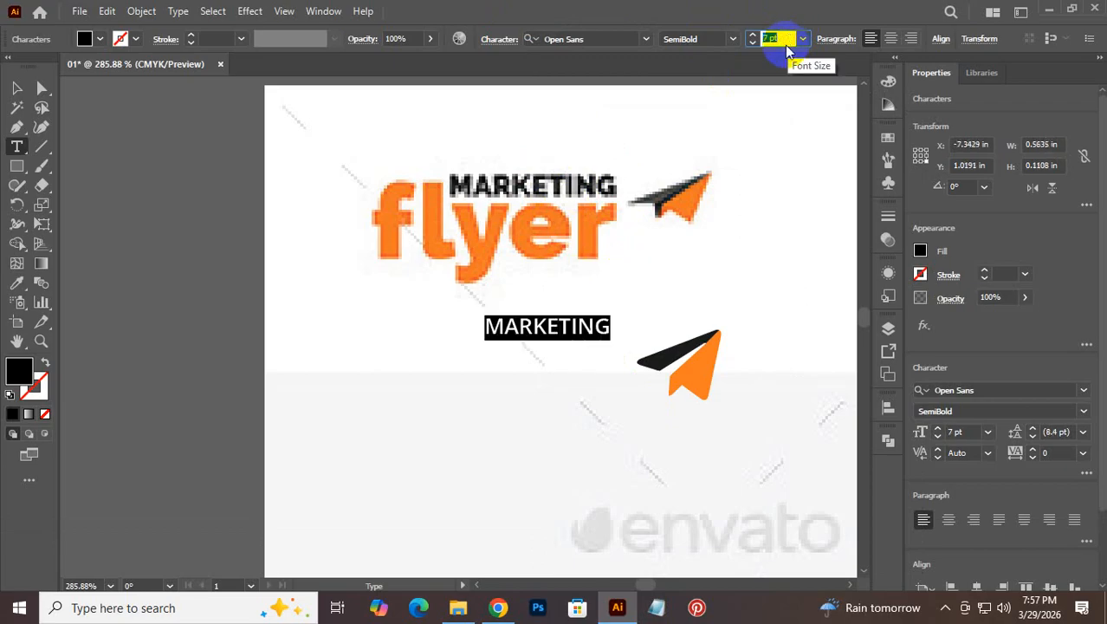
Step: Duplicate the MARKETING text just below and slightly left of the original
click(16, 88)
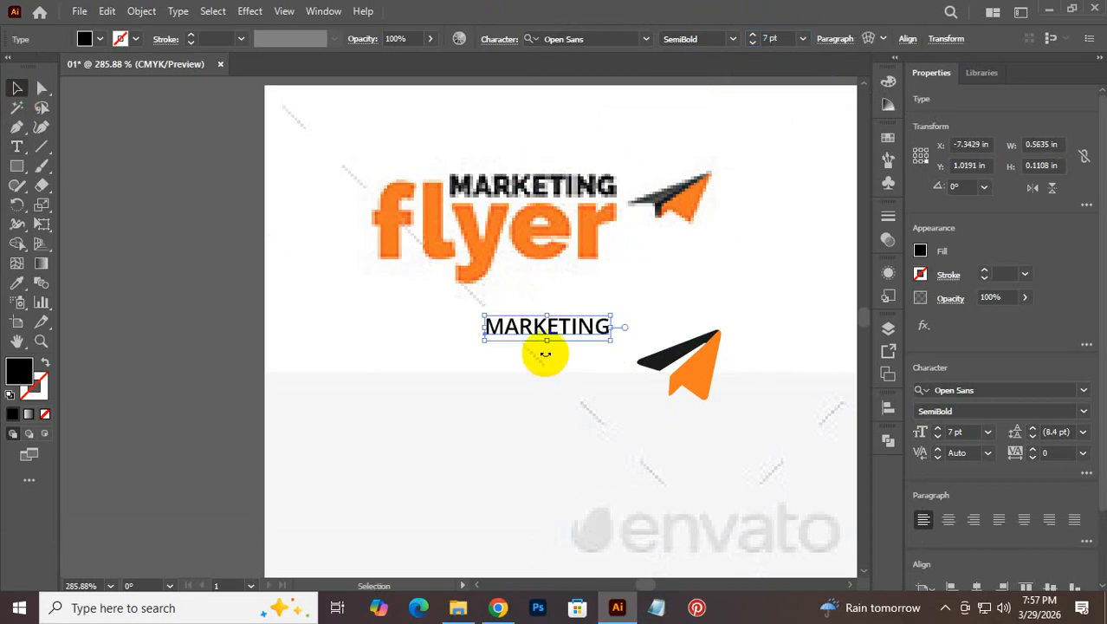
drag(542, 331, 518, 362)
double_click(518, 358)
ctrl+click(518, 359)
key(ctrl+a)
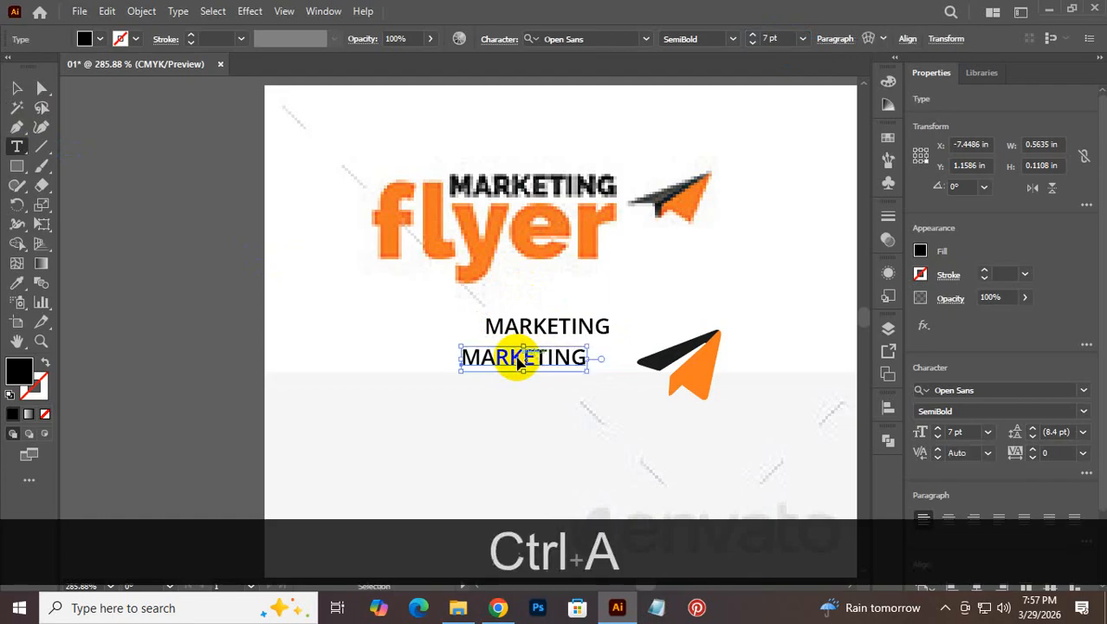
click(340, 329)
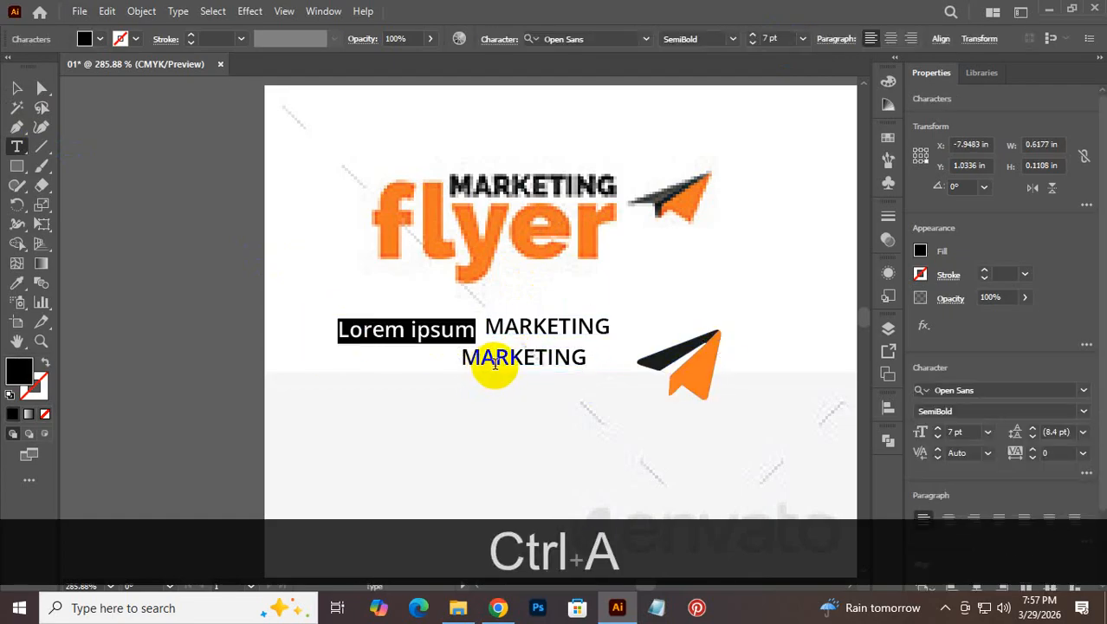
key(BackSpace)
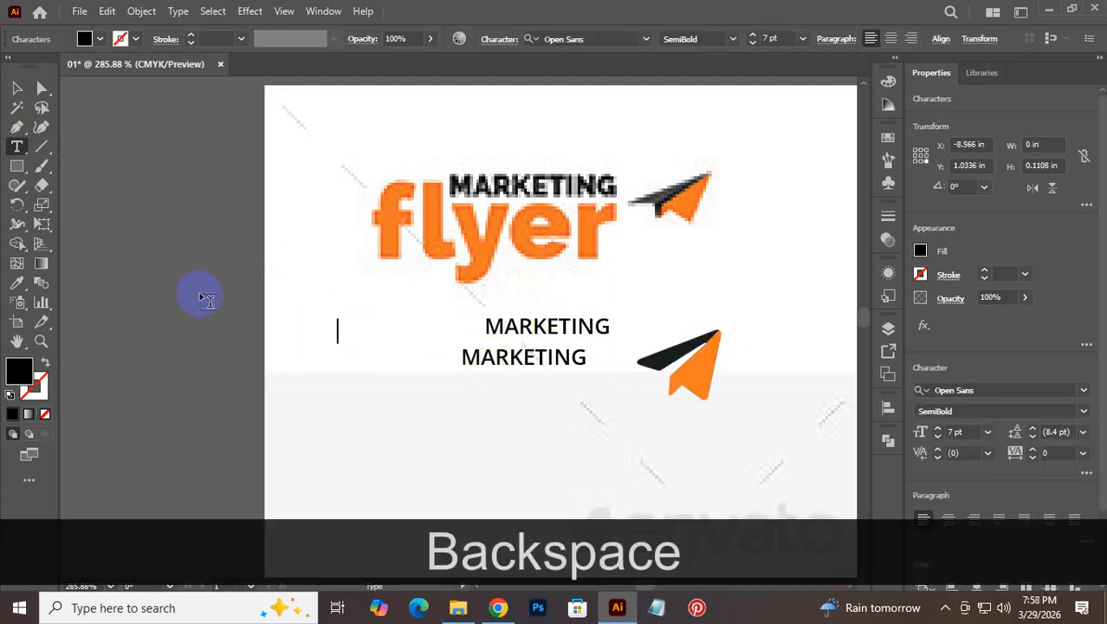
key(ctrl+z)
key(ctrl+z)
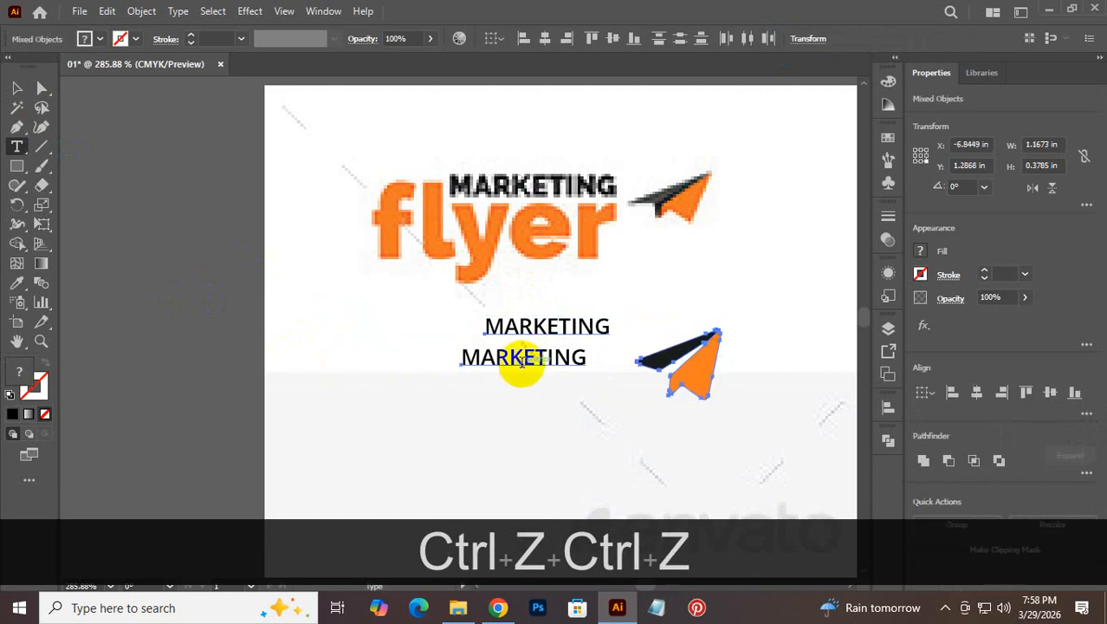
Step: Replace the wording of the lower MARKETING copy with "Flyer" and deselect it
double_click(518, 359)
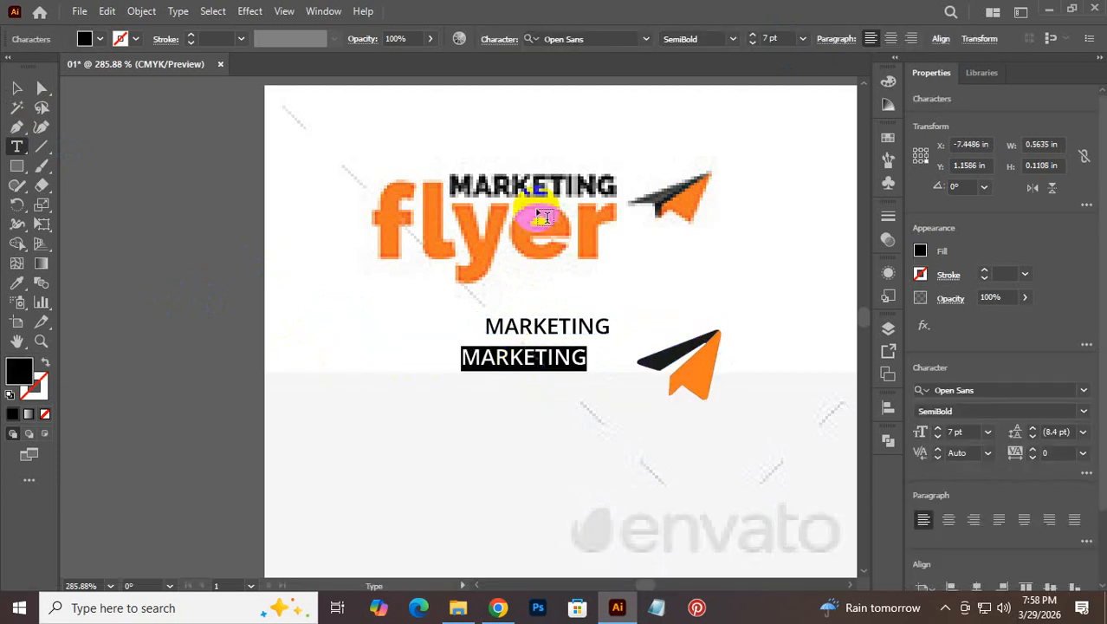
key(shift)
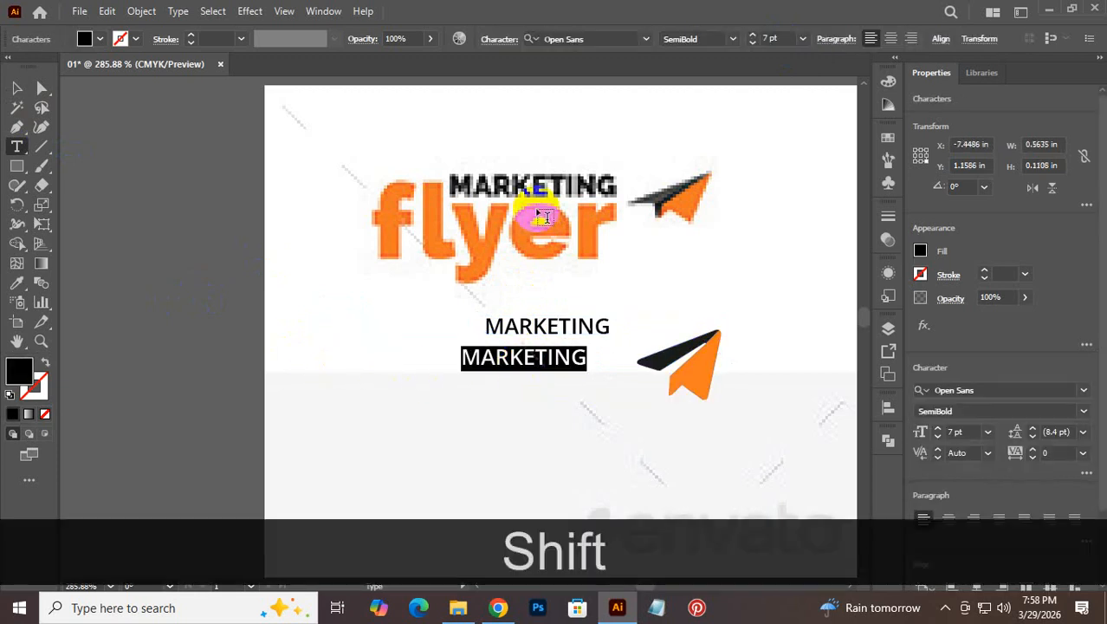
text(F)
key(Caps_Lock)
text(ly)
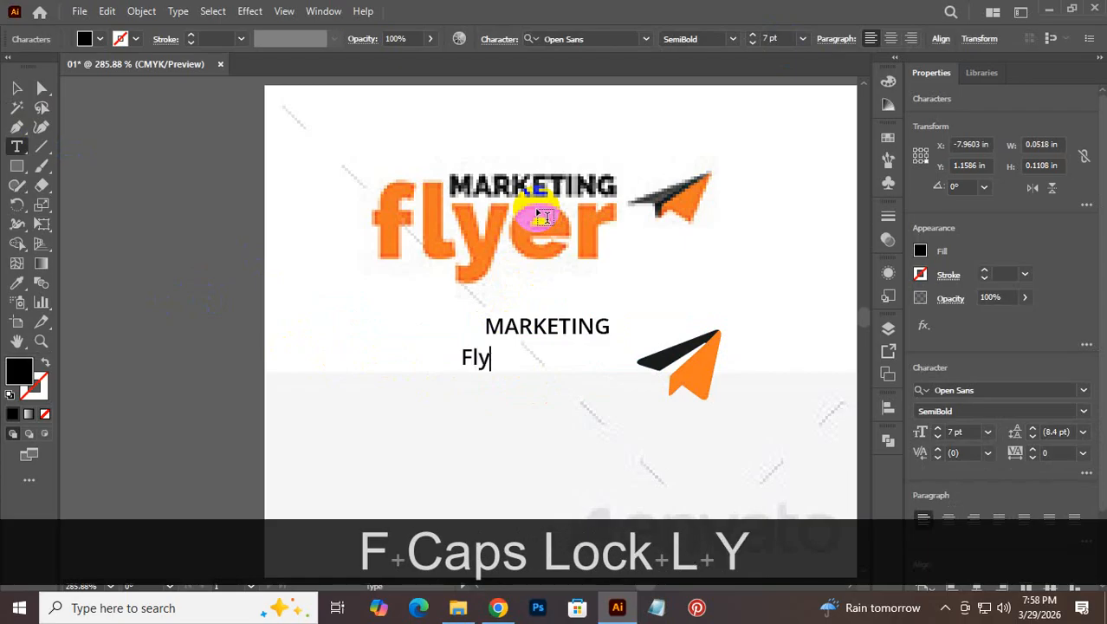
text(er)
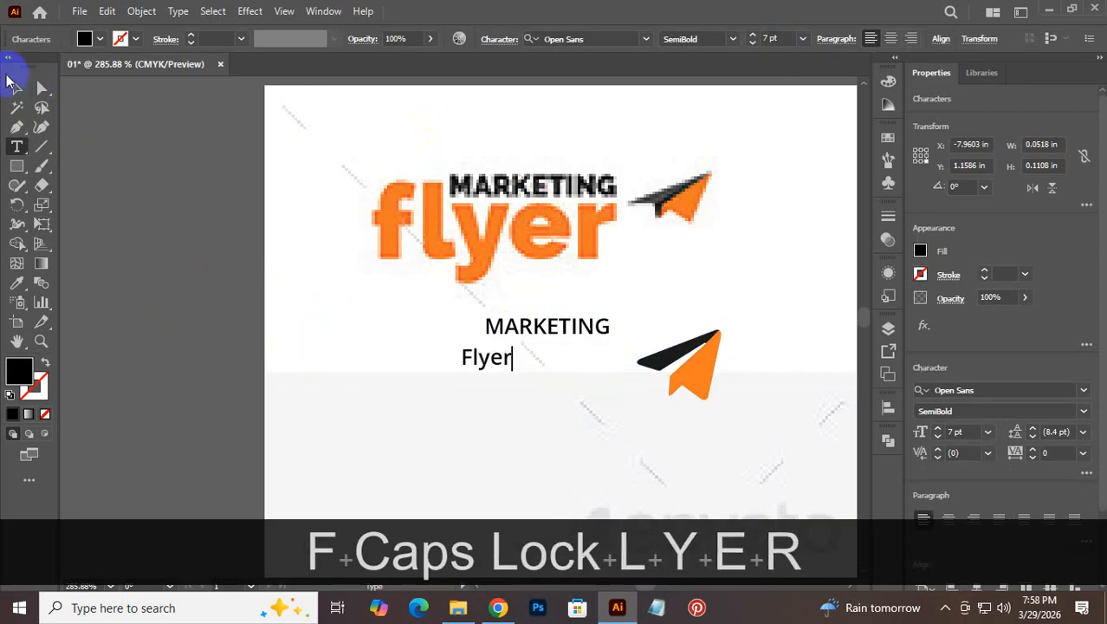
click(13, 86)
click(496, 460)
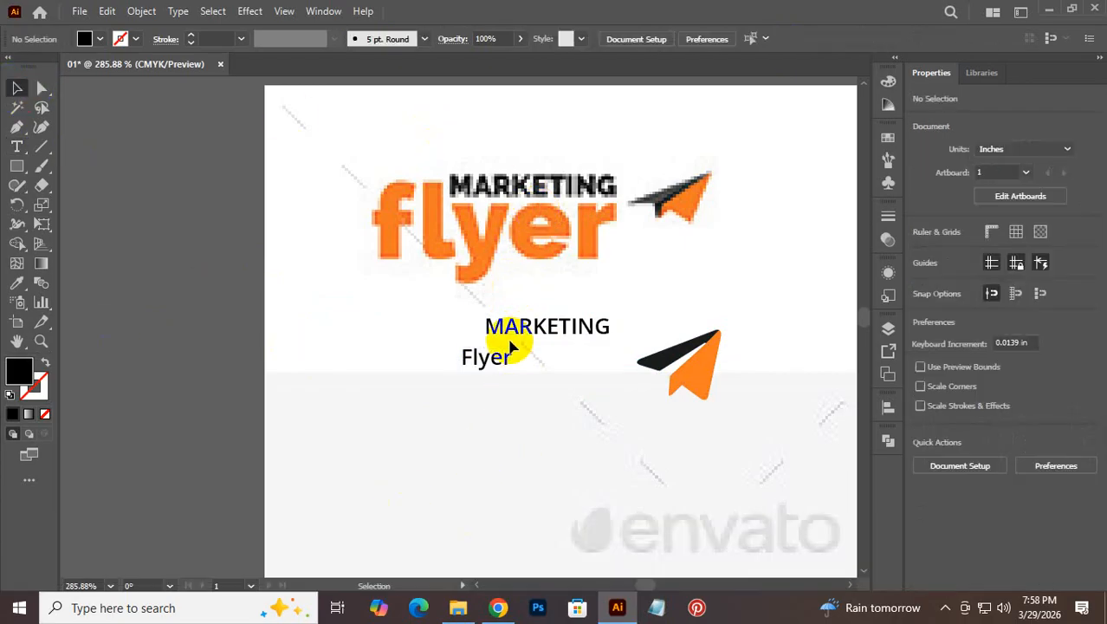
Step: Set the Flyer text in Open Sans Bold at 17 pt and place it slightly below and left of MARKETING
drag(492, 357, 499, 345)
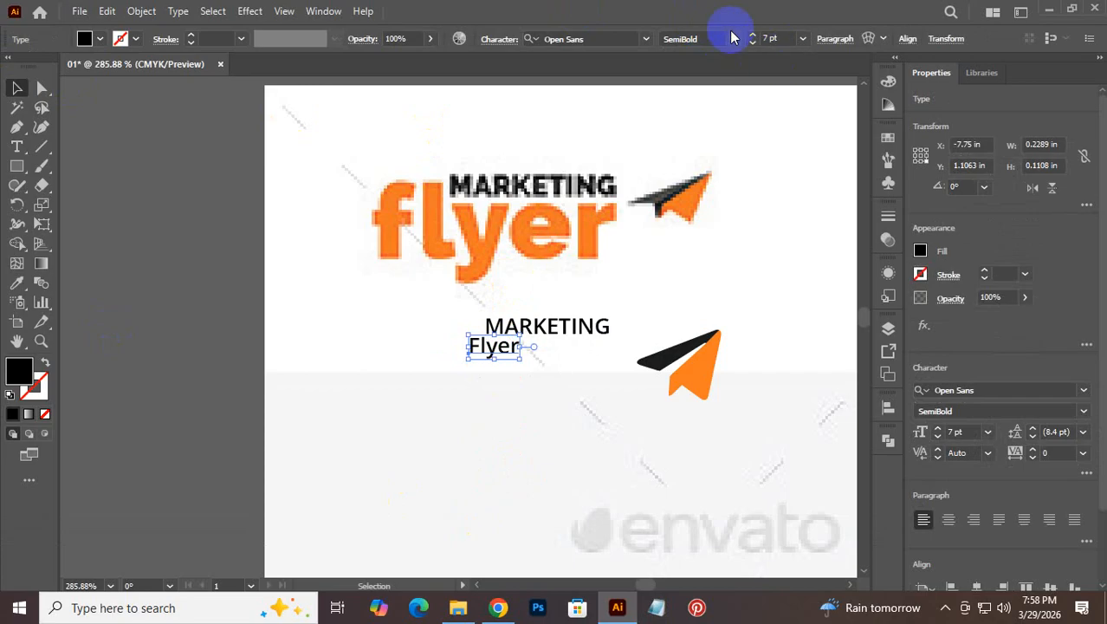
click(732, 38)
click(684, 198)
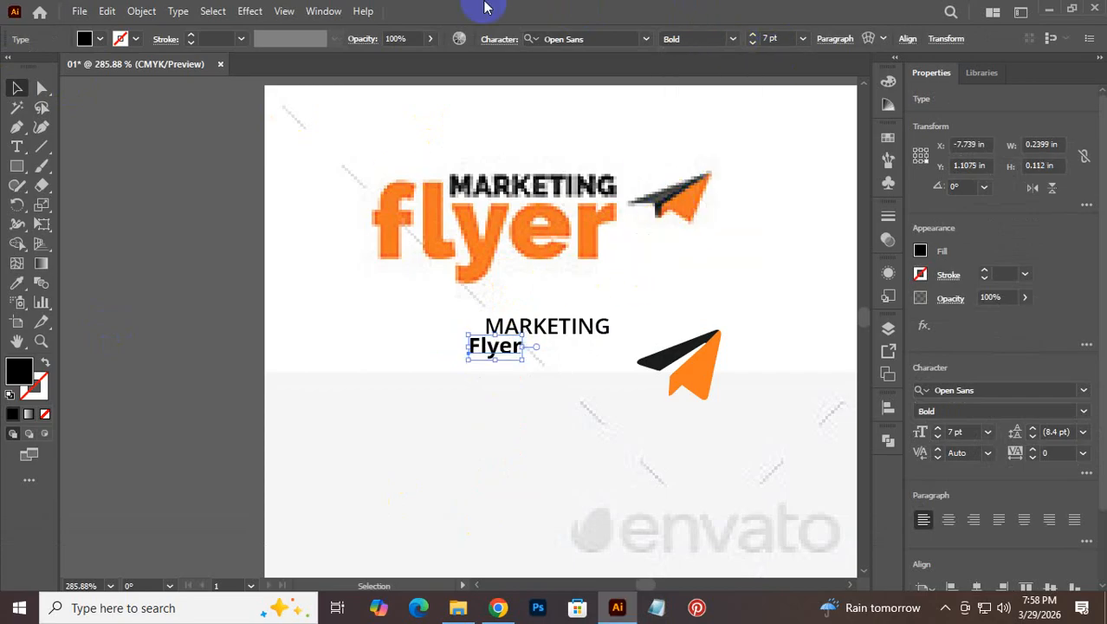
click(777, 39)
text(17)
key(Return)
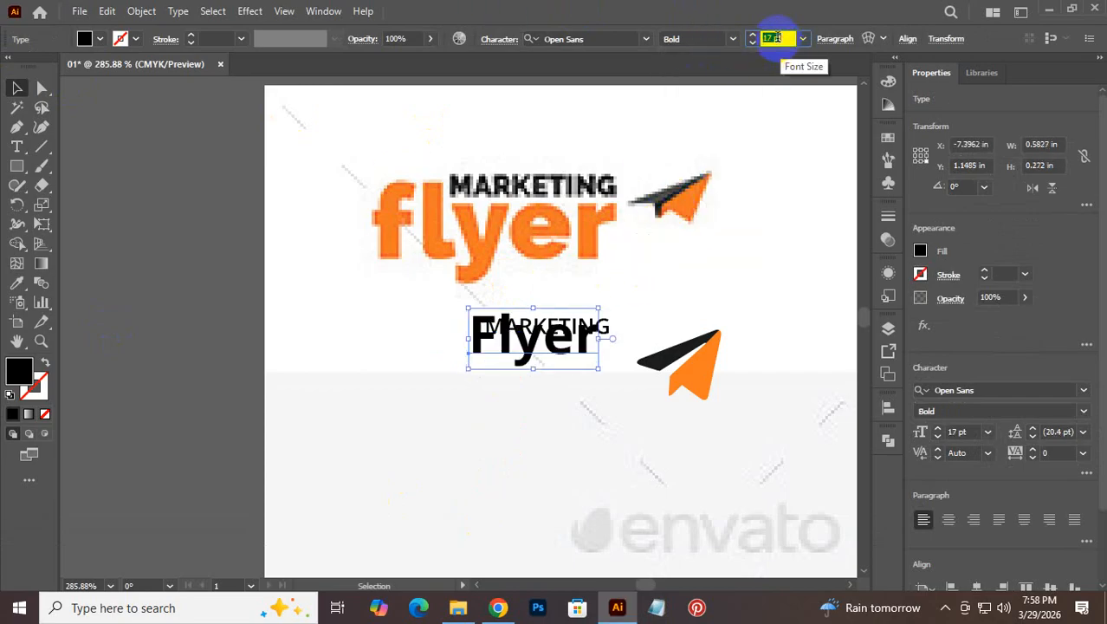
click(13, 88)
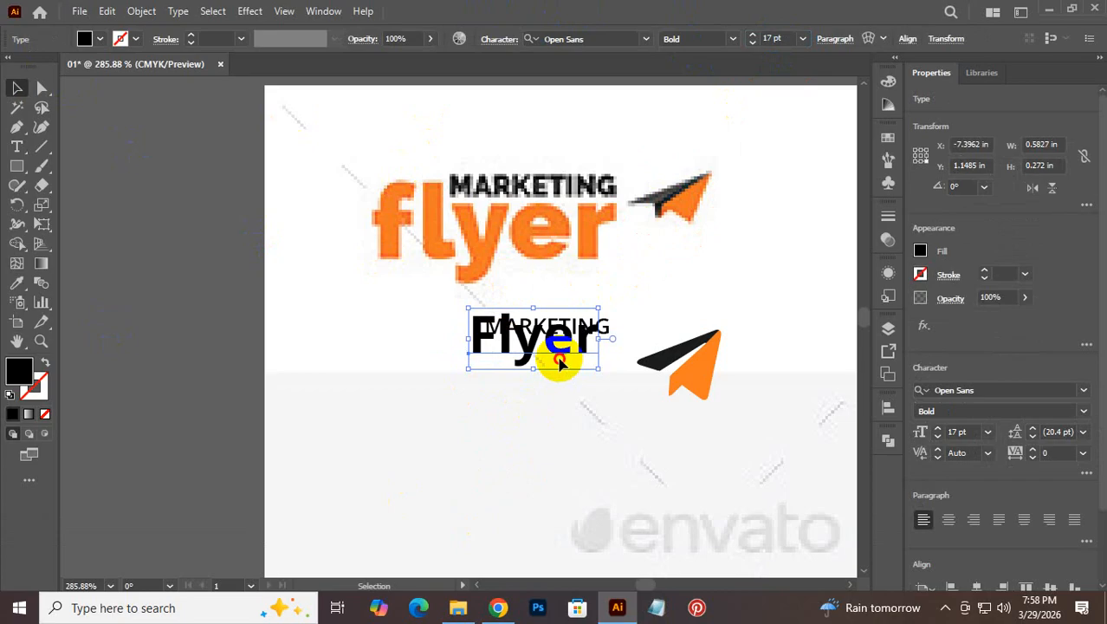
drag(559, 363, 529, 370)
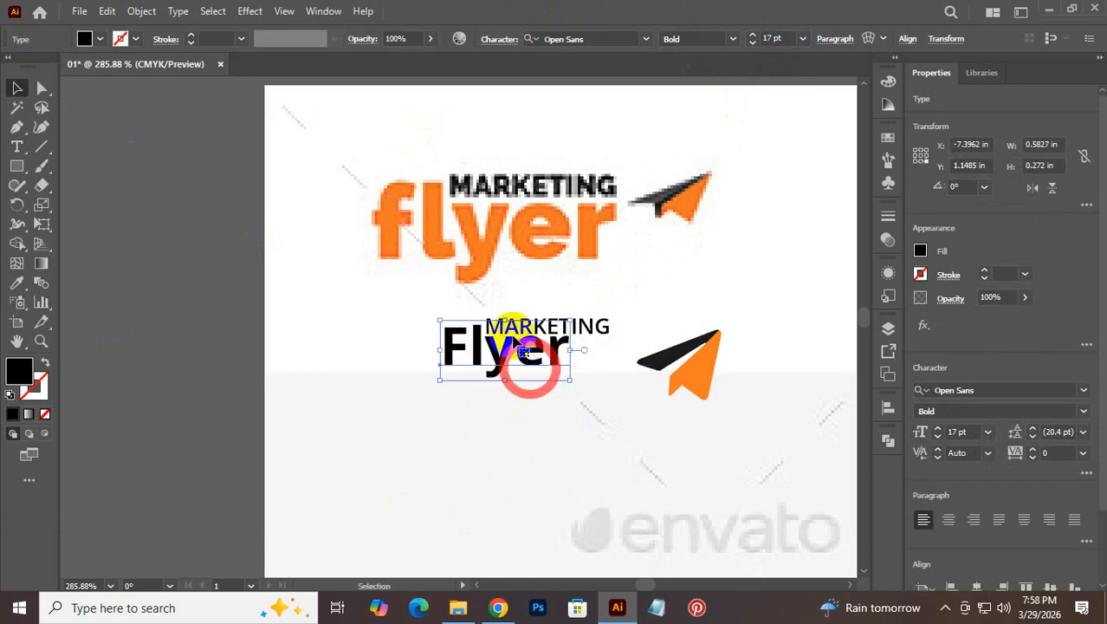
Step: Recolour the Flyer text by sampling the orange of the paper plane with the Eyedropper, and deselect it
click(17, 281)
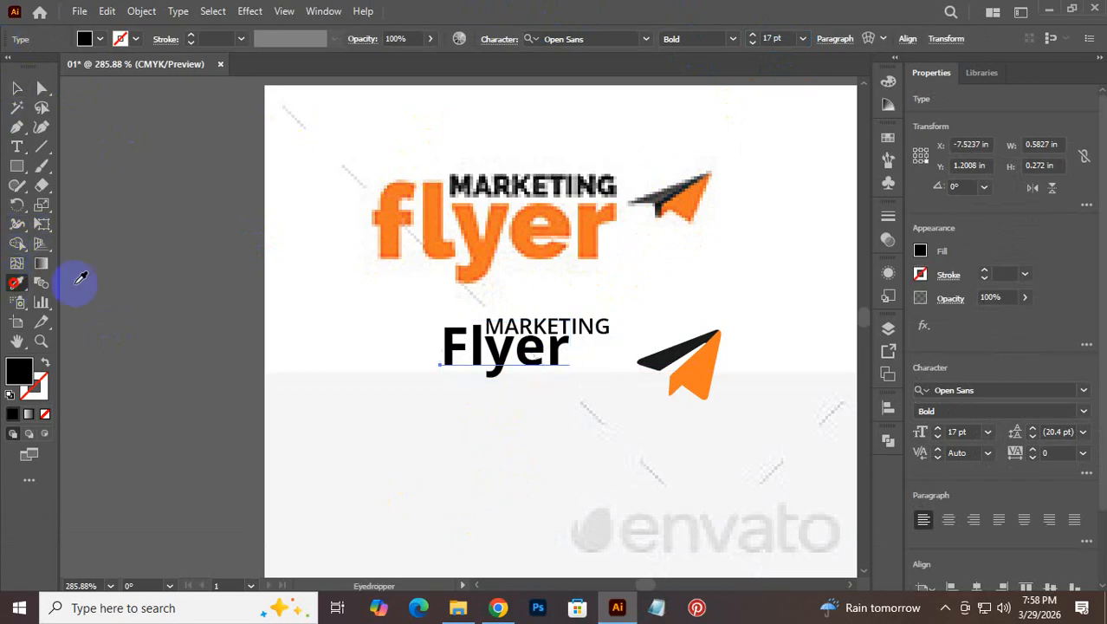
click(710, 356)
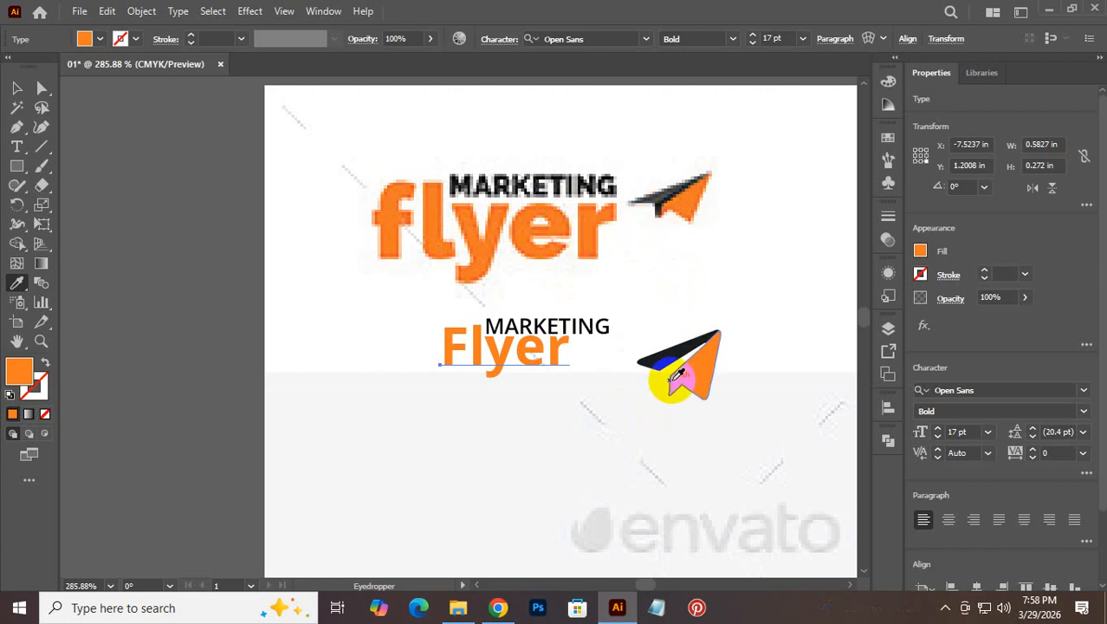
click(17, 87)
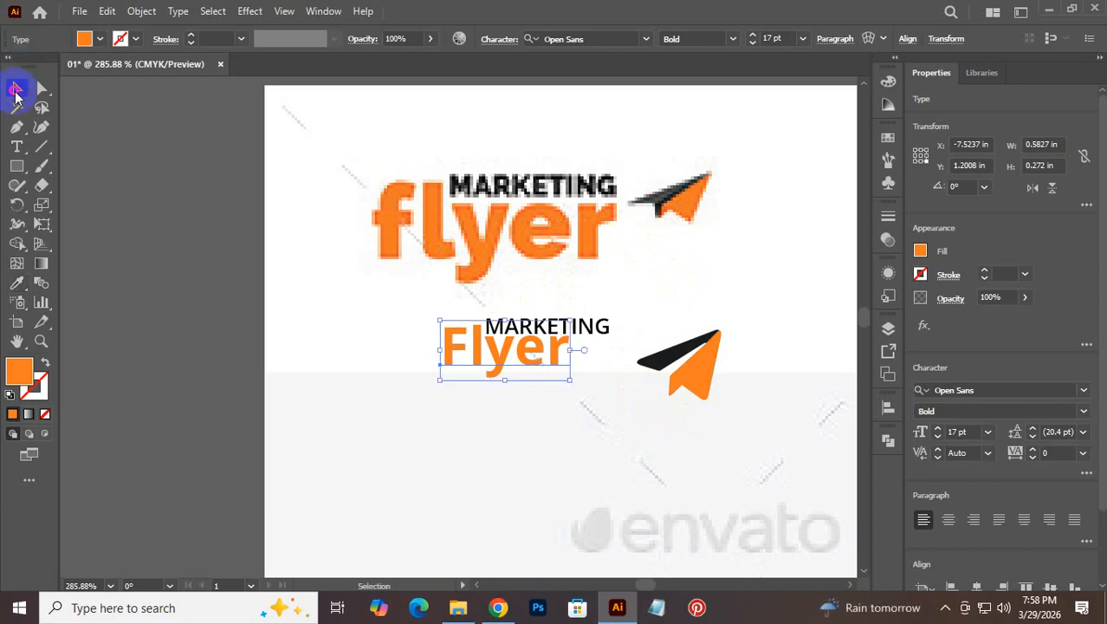
click(228, 341)
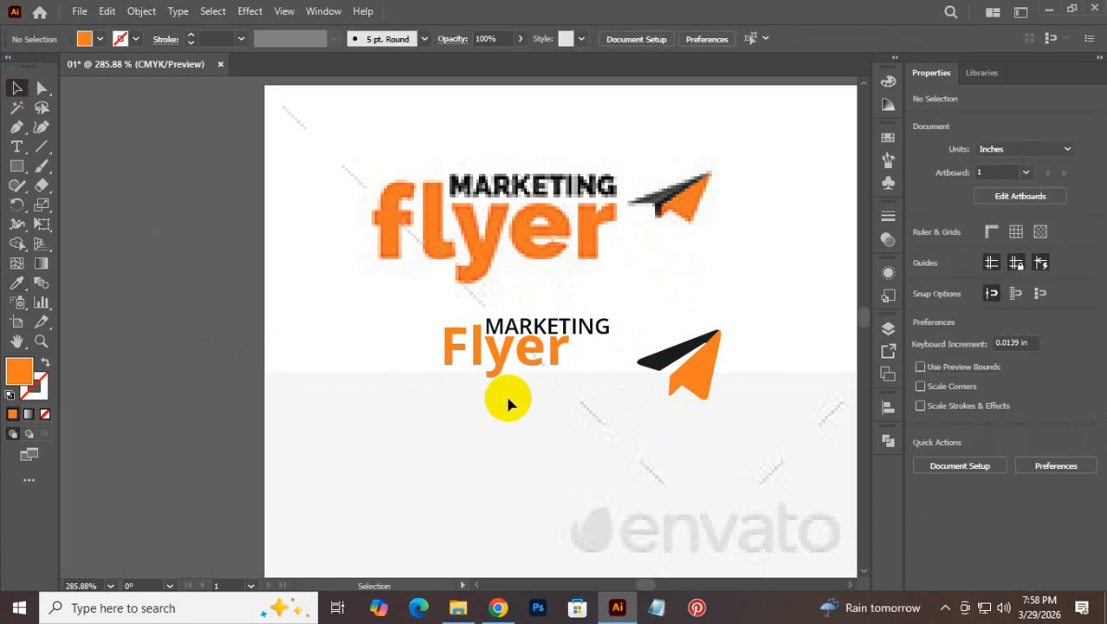
Step: Replace the capital F of the orange Flyer text with a lowercase f so it reads "flyer"
click(594, 337)
key(ctrl+space)
drag(486, 371, 555, 374)
drag(507, 272, 520, 374)
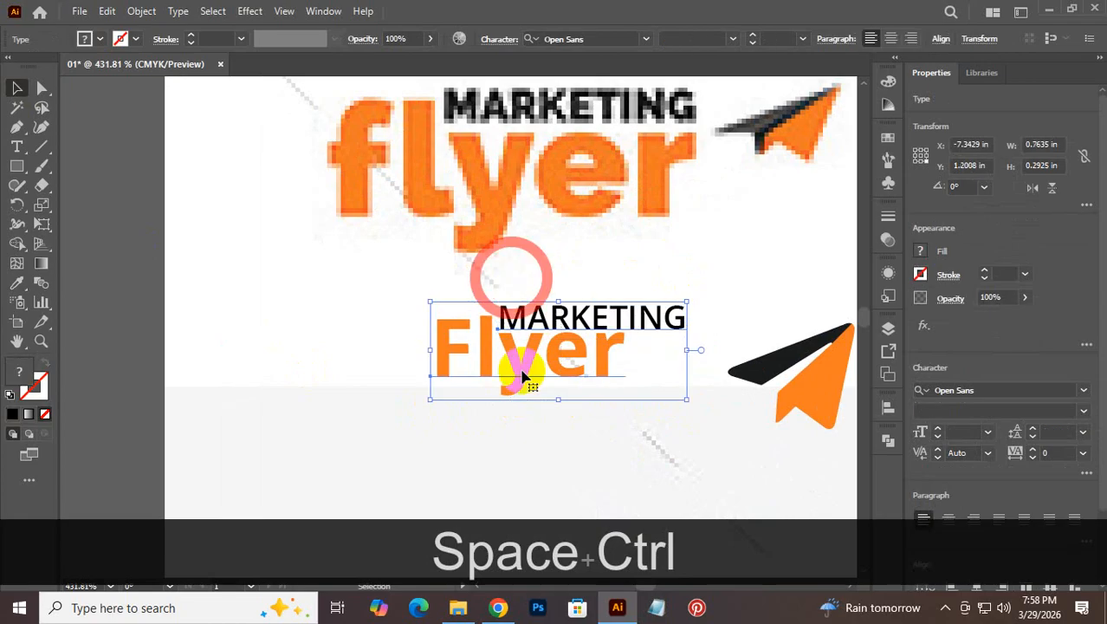
double_click(464, 350)
double_click(470, 353)
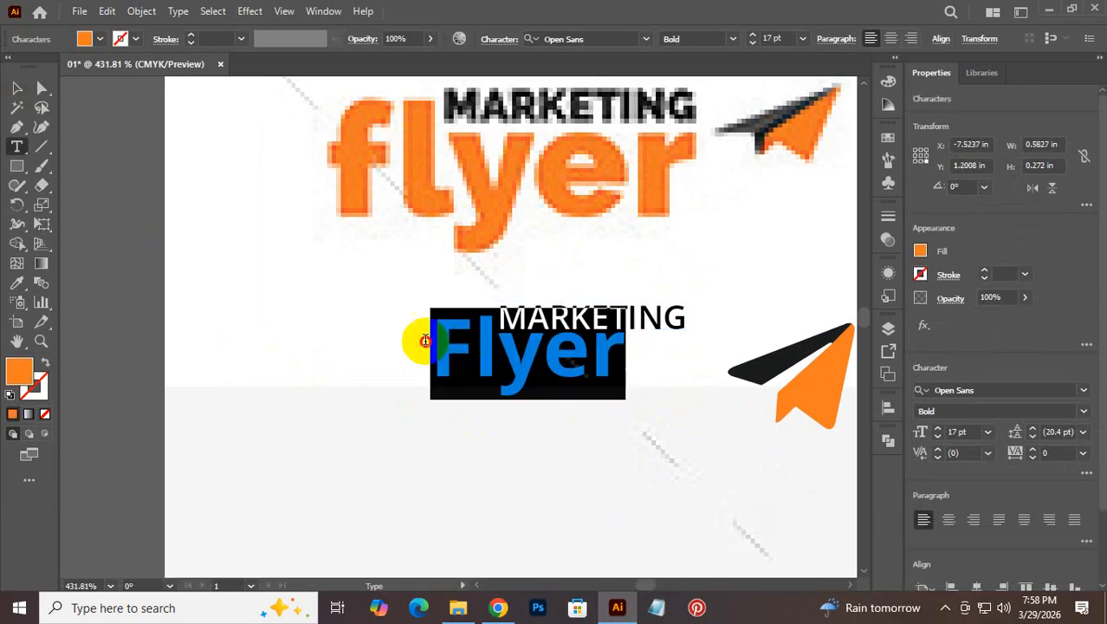
drag(485, 350, 417, 343)
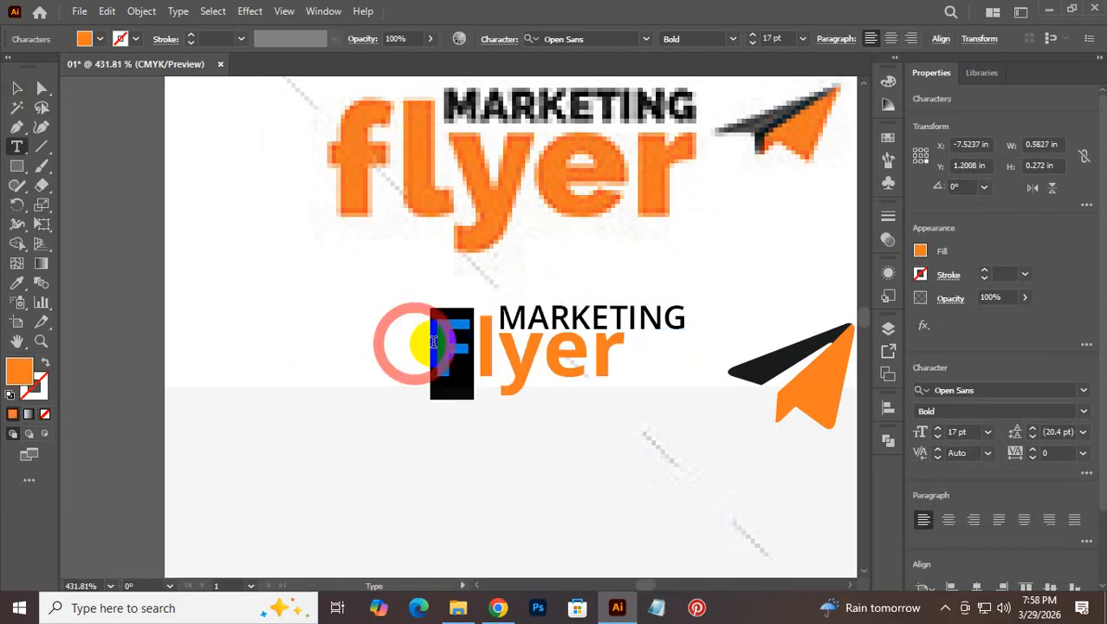
key(Caps_Lock)
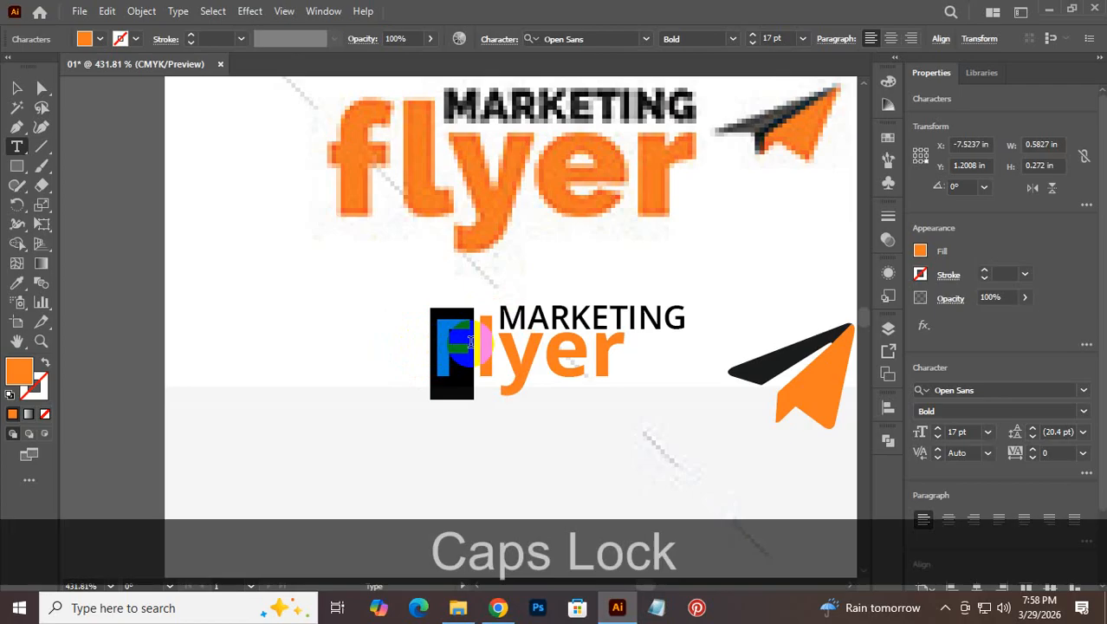
key(Caps_Lock)
text(f)
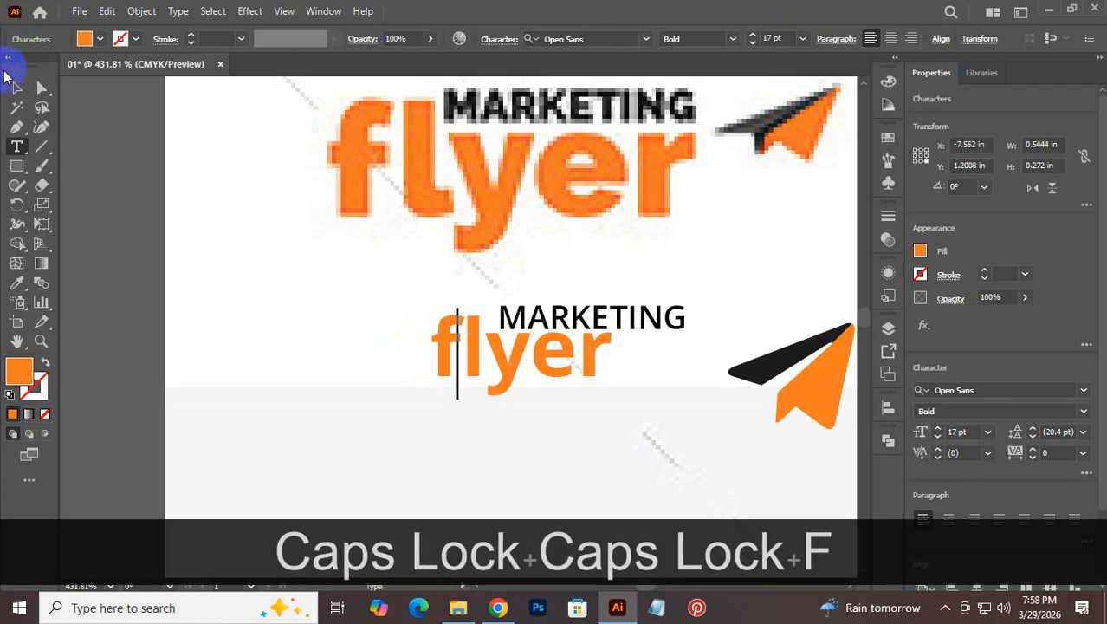
click(17, 88)
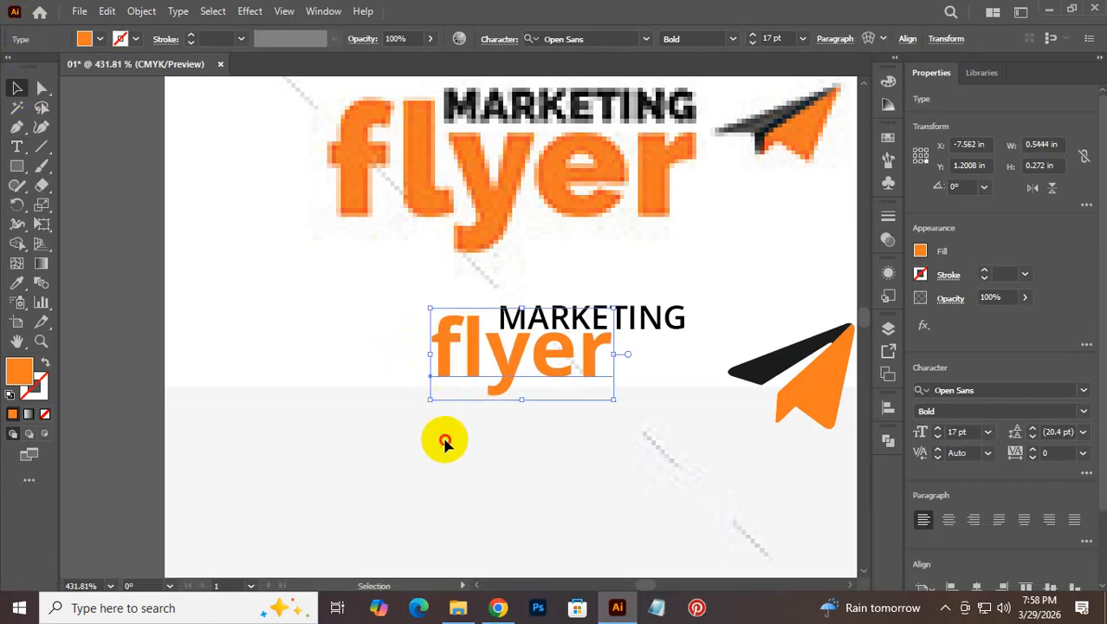
click(444, 442)
Step: Try Raleway Bold as the font for the orange flyer text
click(445, 357)
double_click(445, 355)
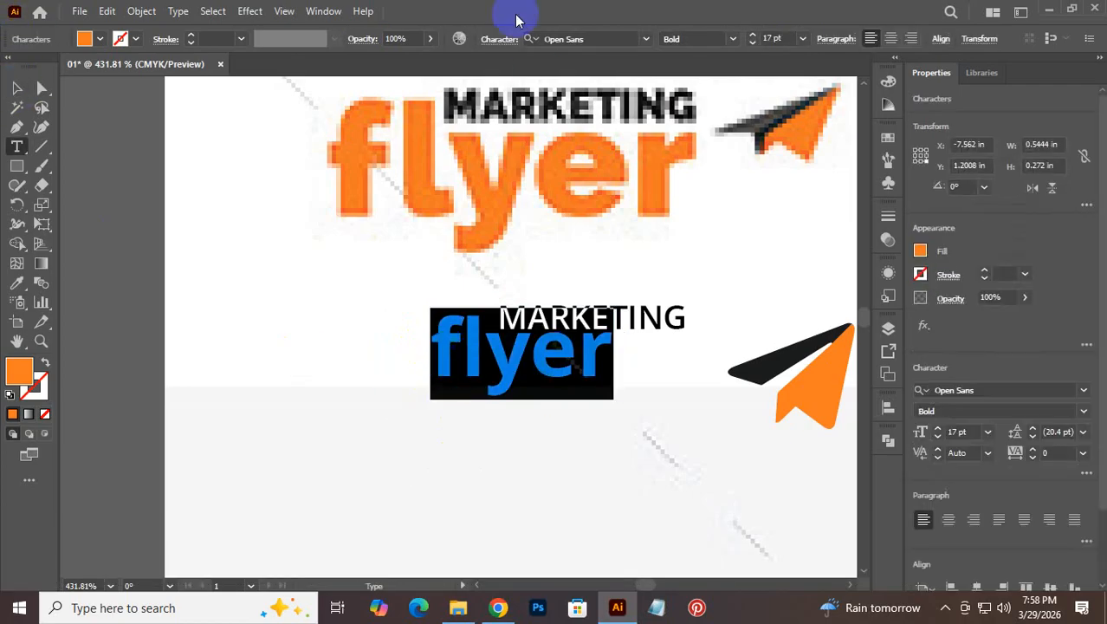
click(596, 40)
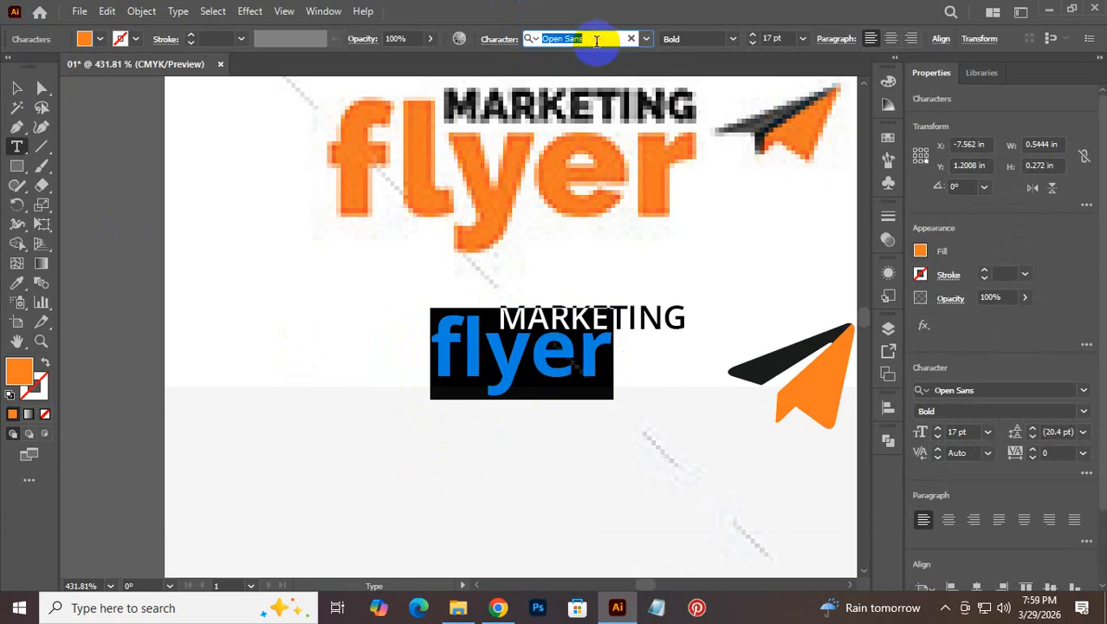
text(re)
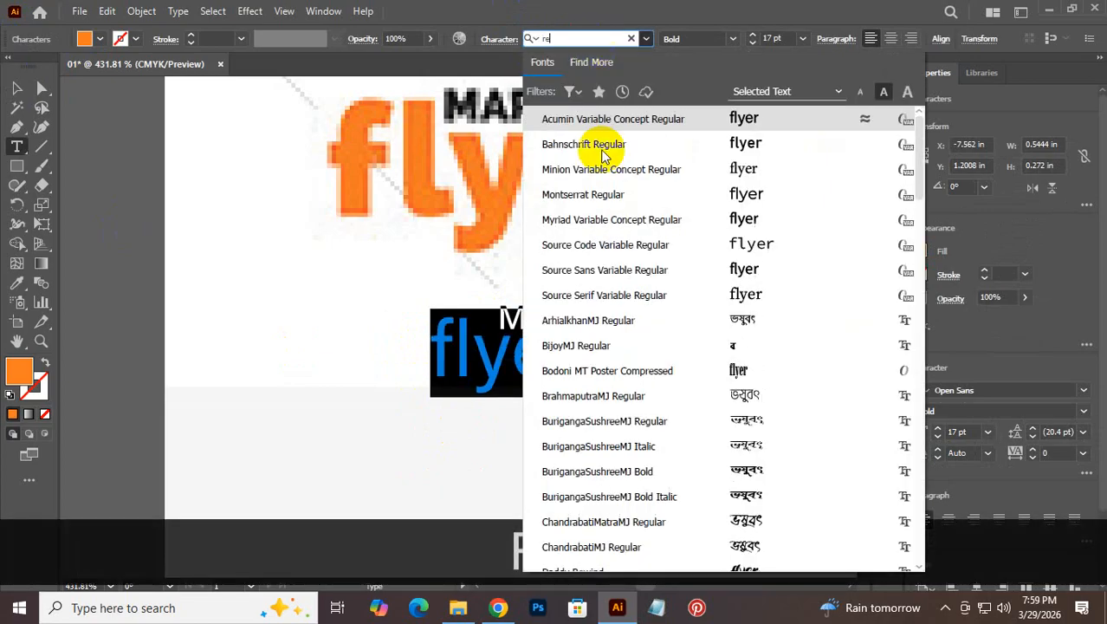
key(BackSpace)
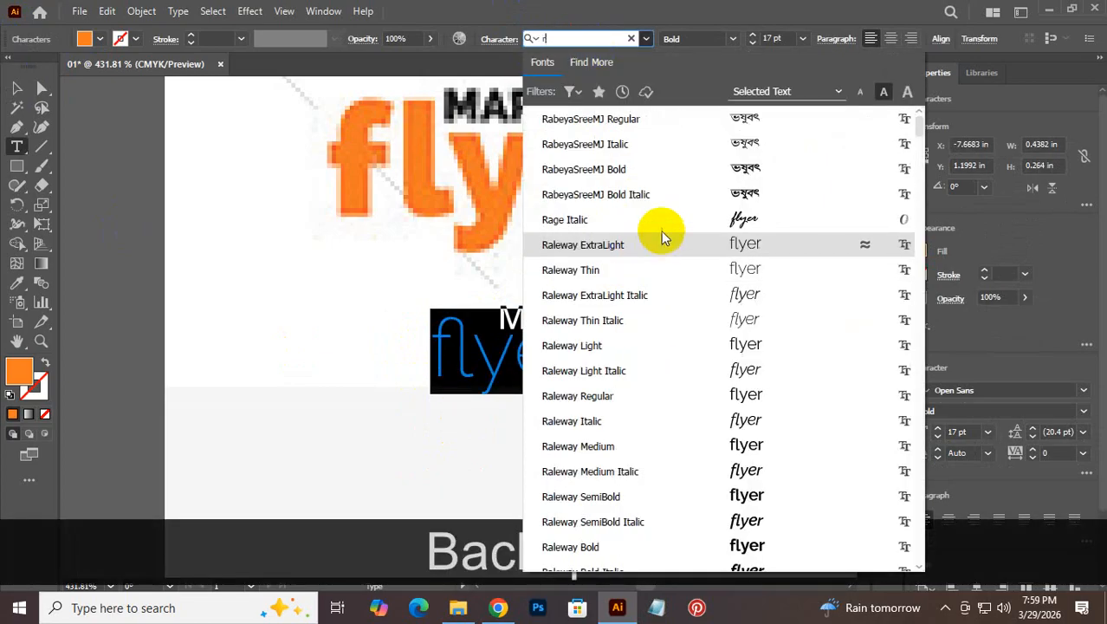
text(al;)
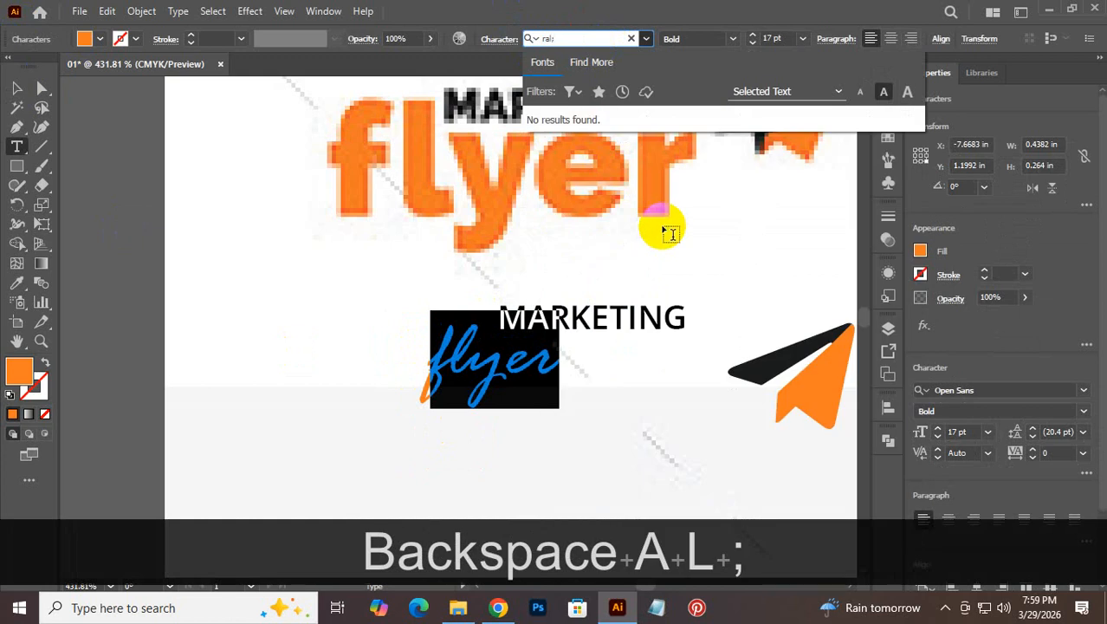
key(BackSpace)
key(BackSpace)
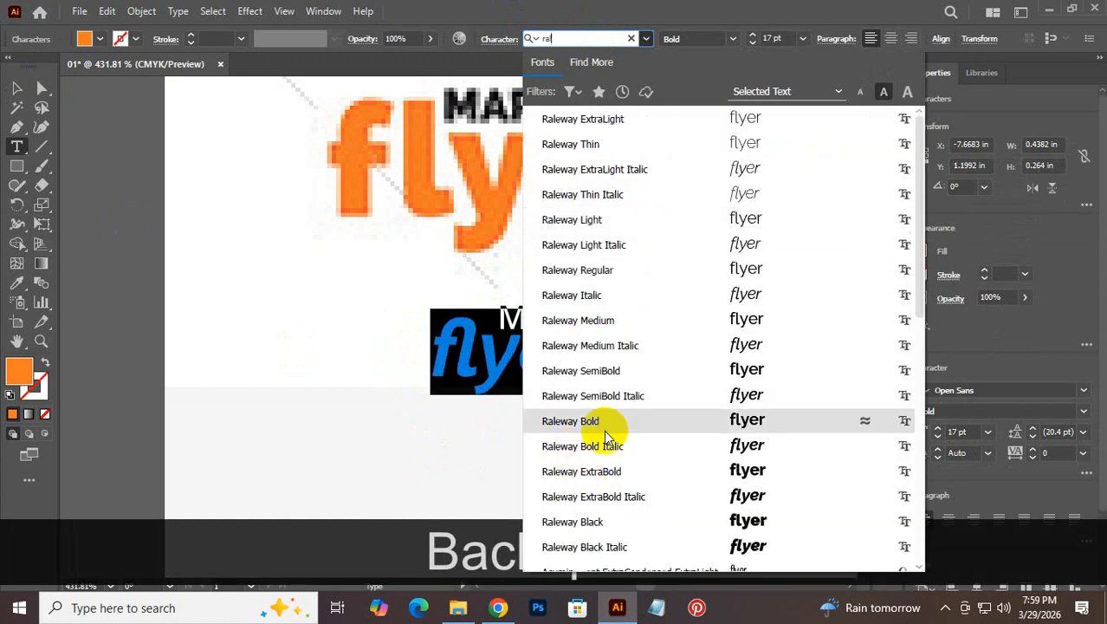
click(606, 422)
click(488, 343)
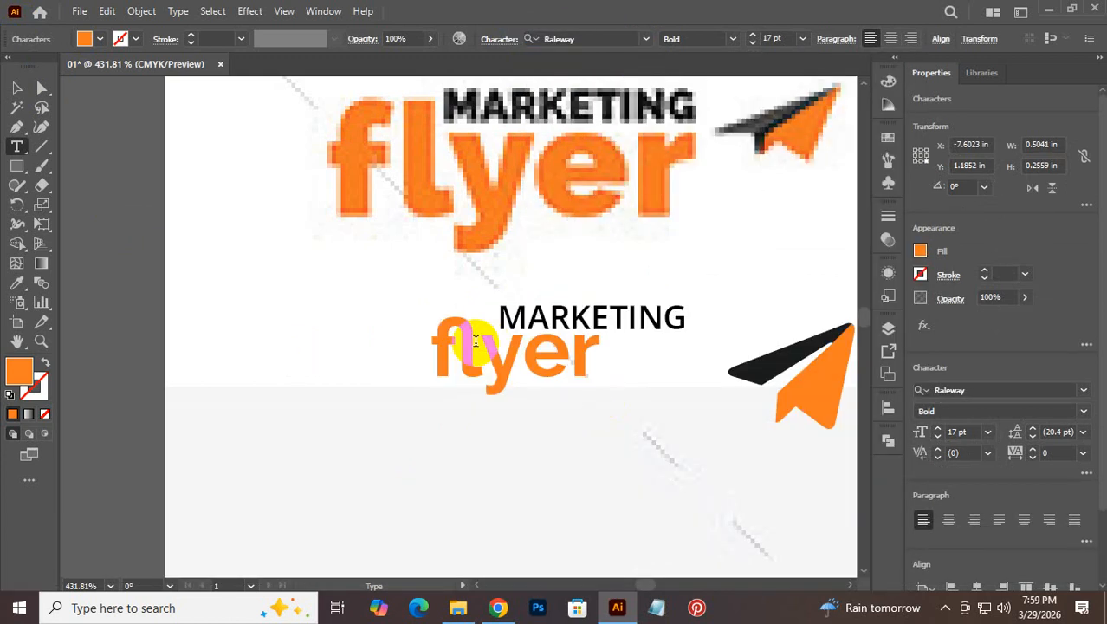
Step: Set the orange flyer text back in Open Sans Bold and deselect it
double_click(464, 334)
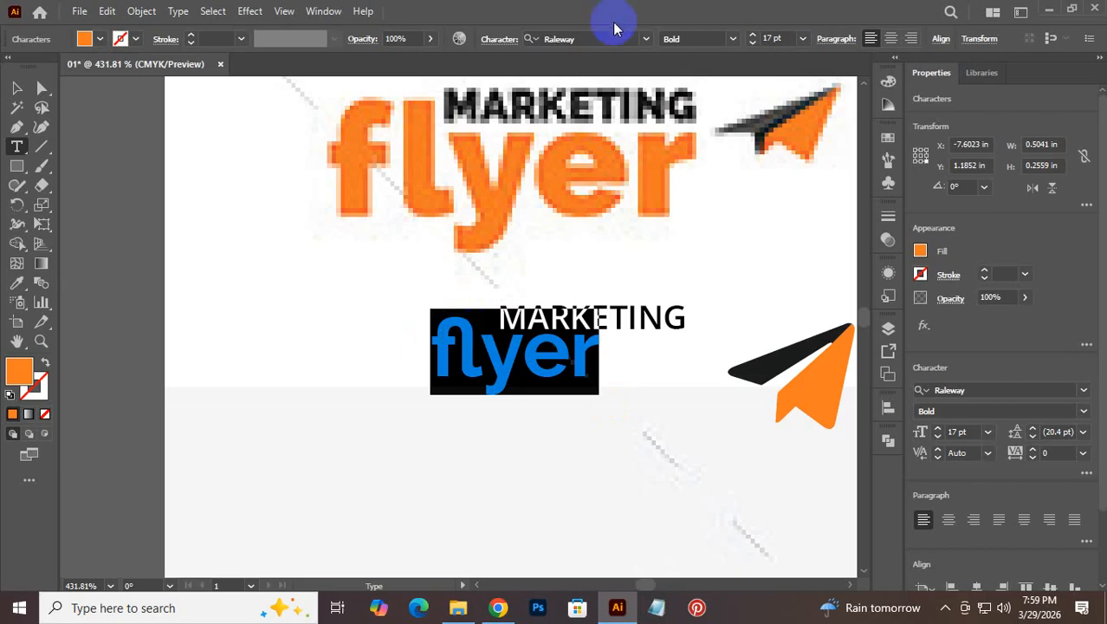
click(460, 608)
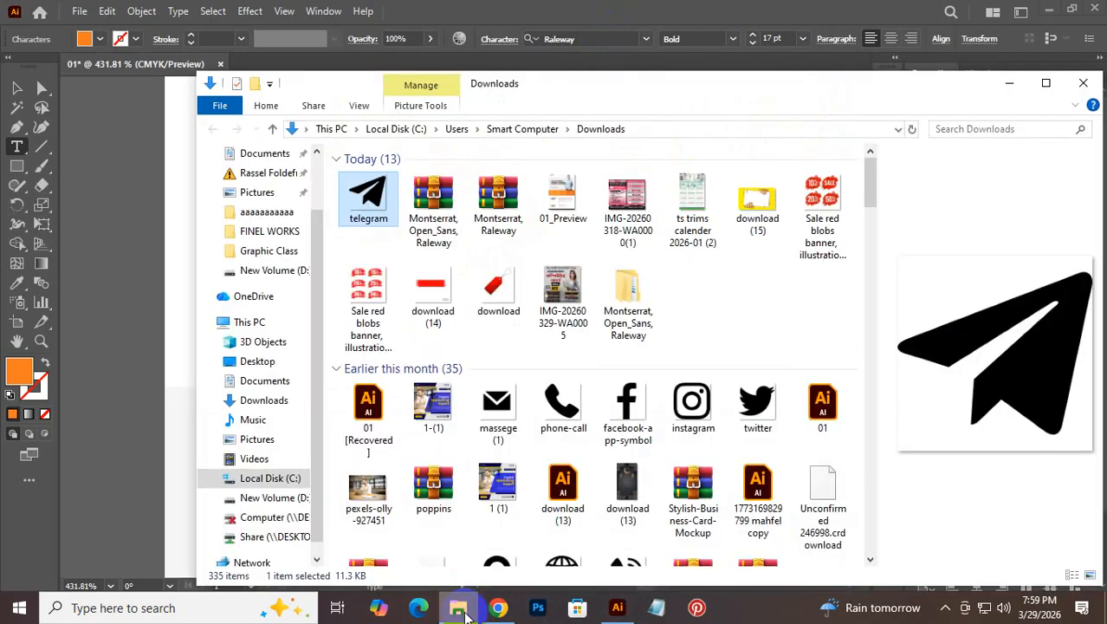
click(460, 608)
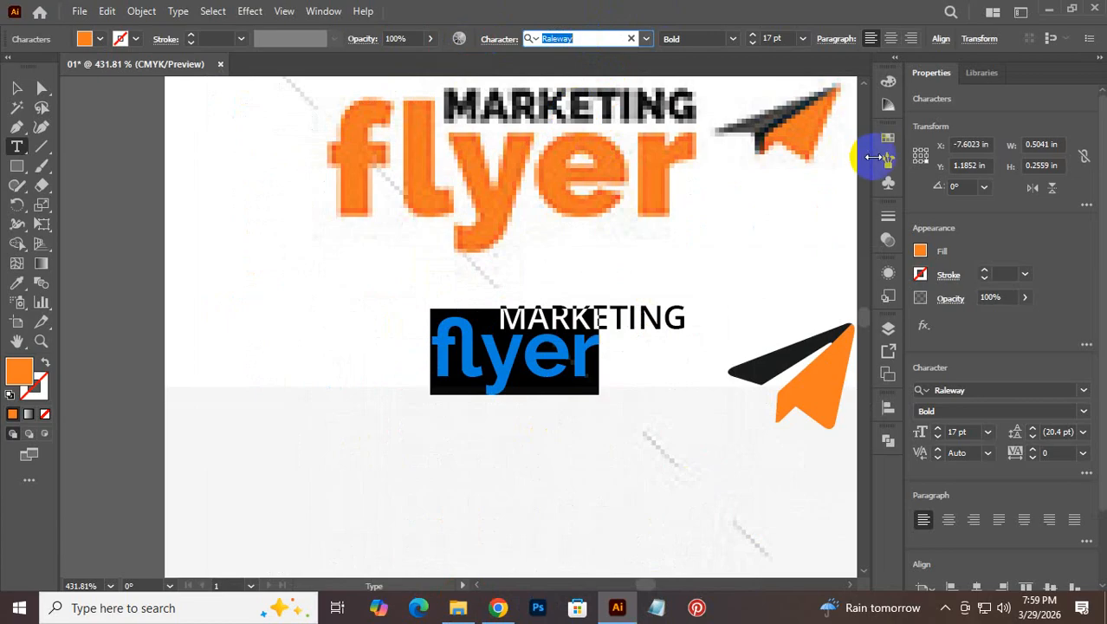
text(open)
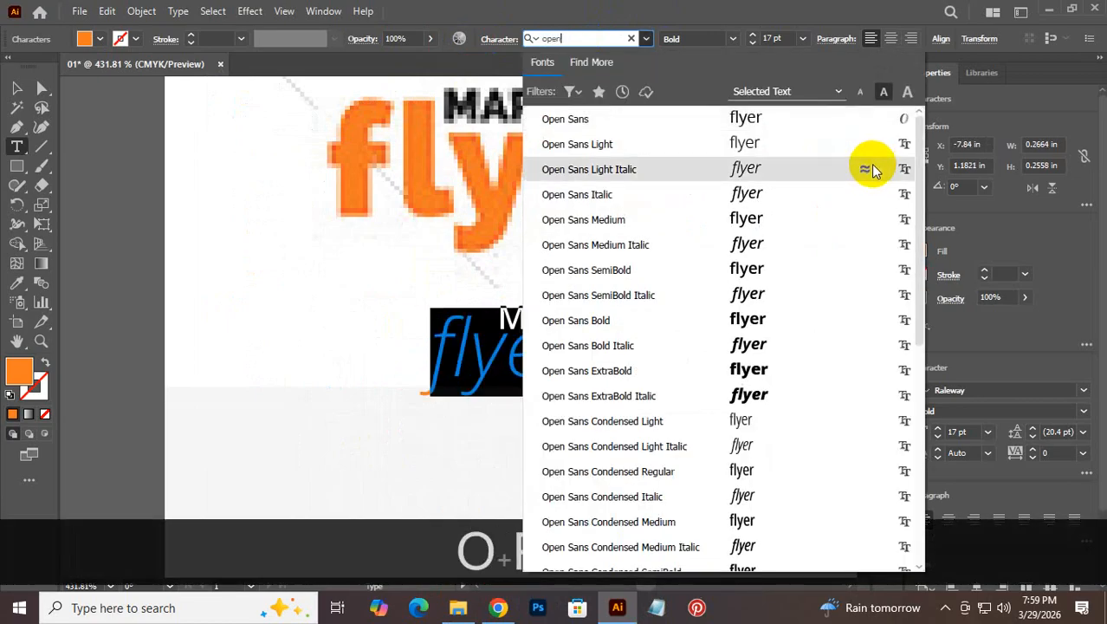
click(596, 327)
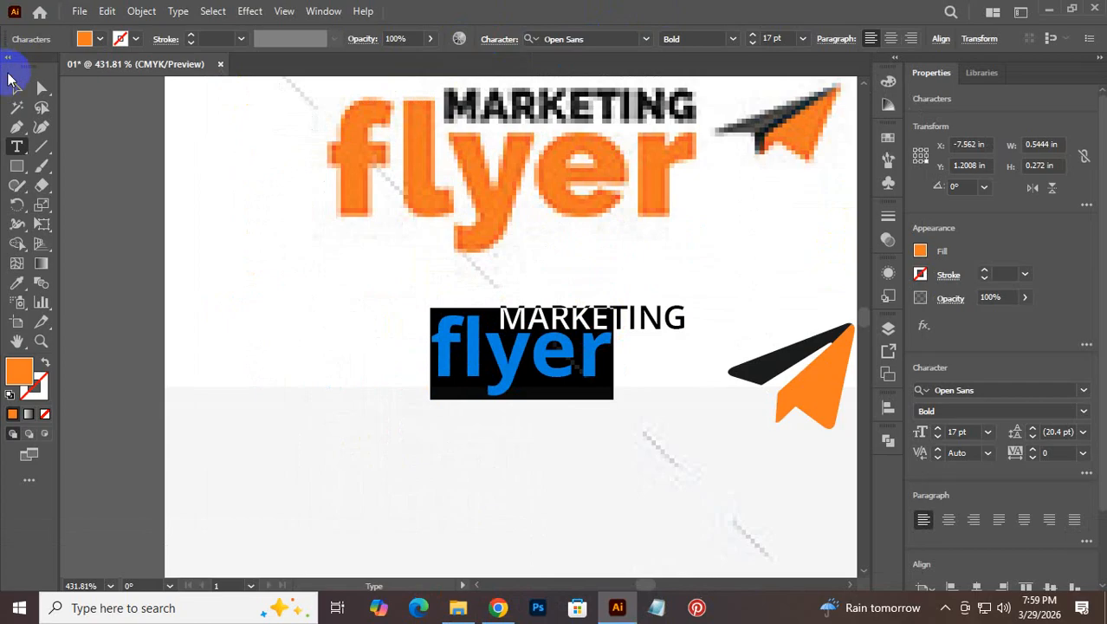
click(16, 88)
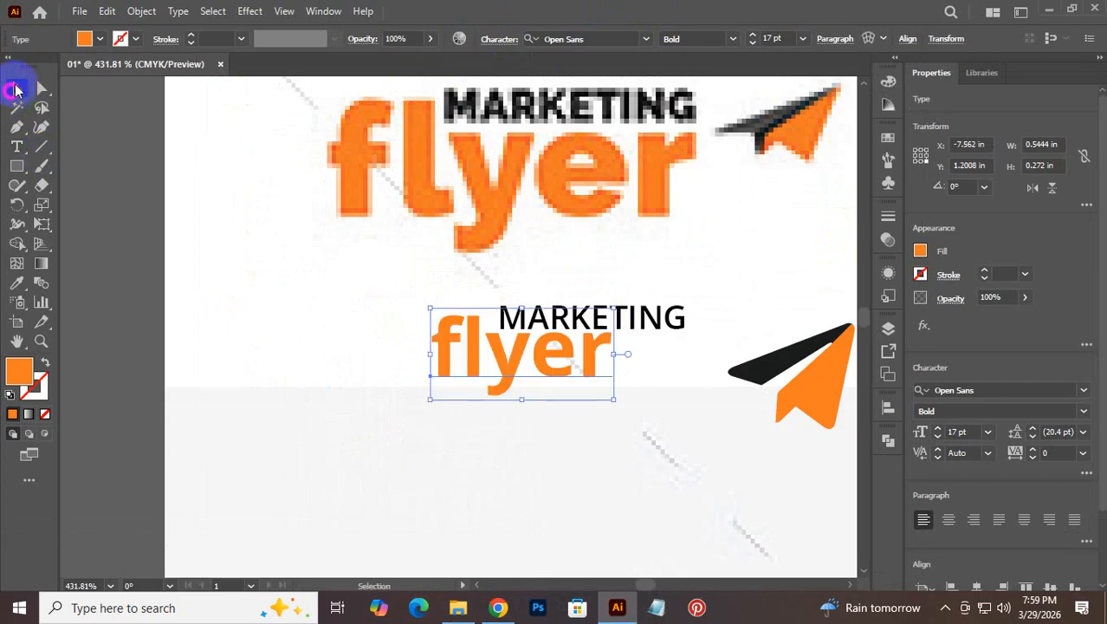
click(519, 425)
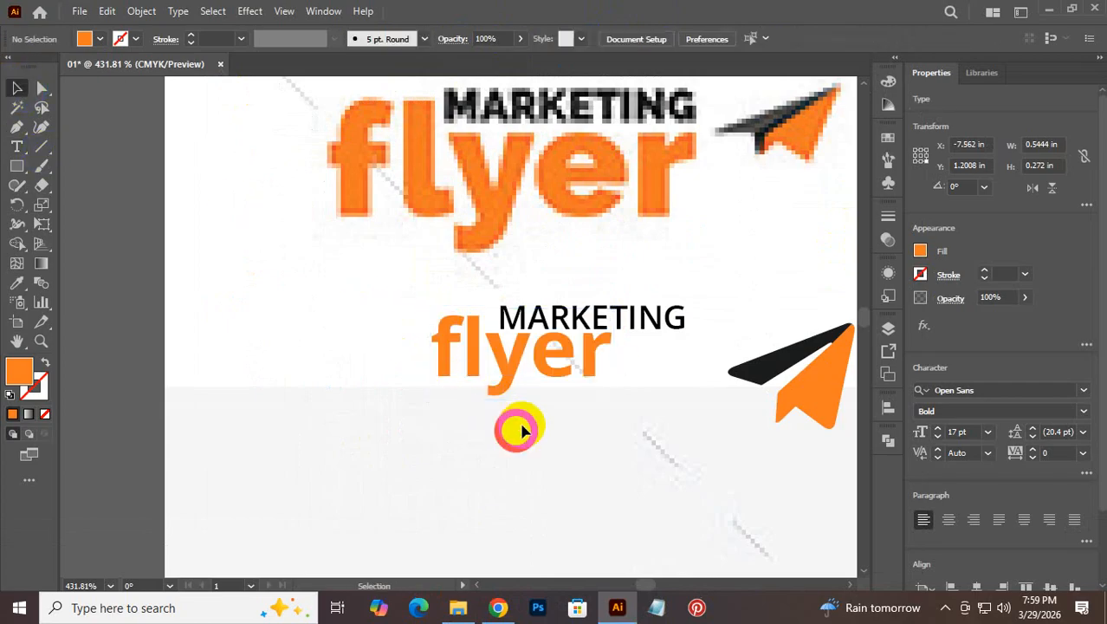
Step: Scale the flyer text proportionally to about 34 pt, matching the reference word's width, and place it beneath the reference logo
click(555, 380)
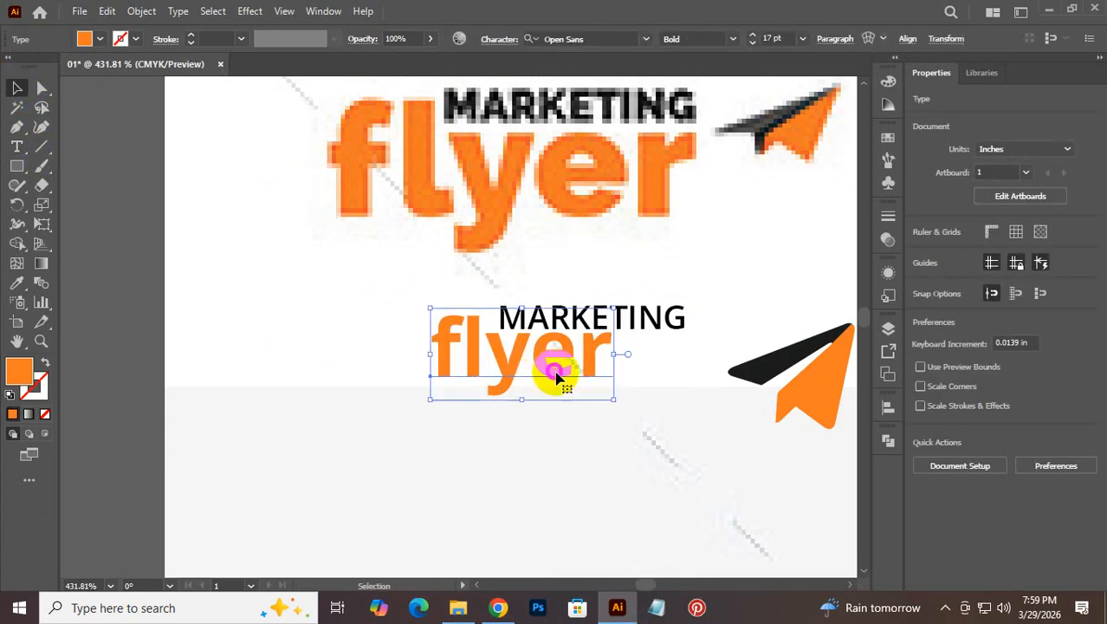
drag(552, 371, 447, 163)
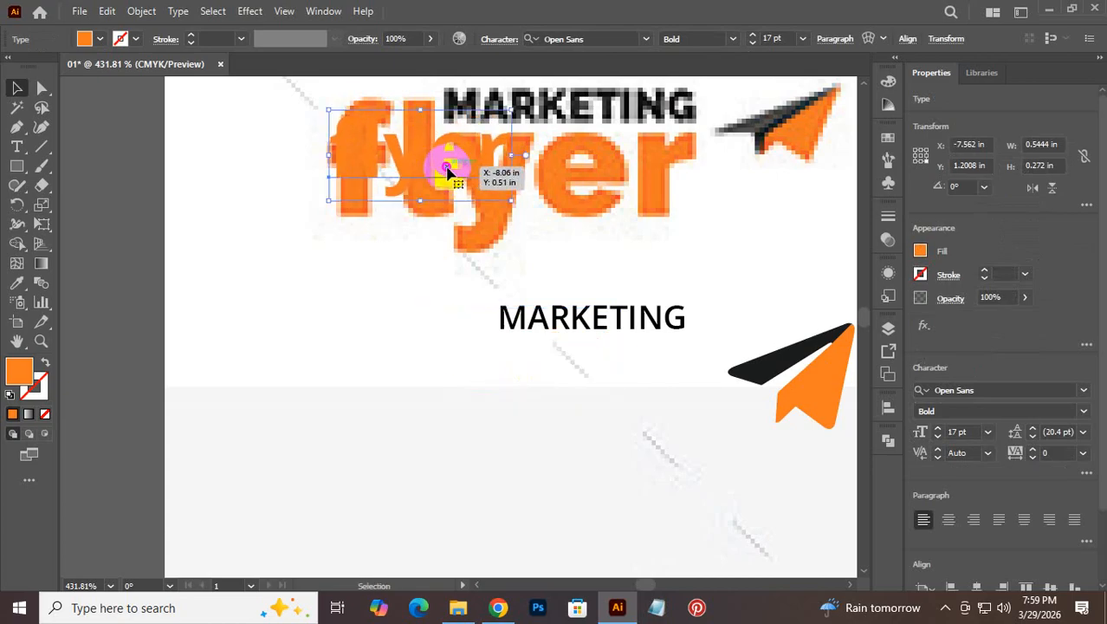
key(shift)
drag(515, 200, 806, 294)
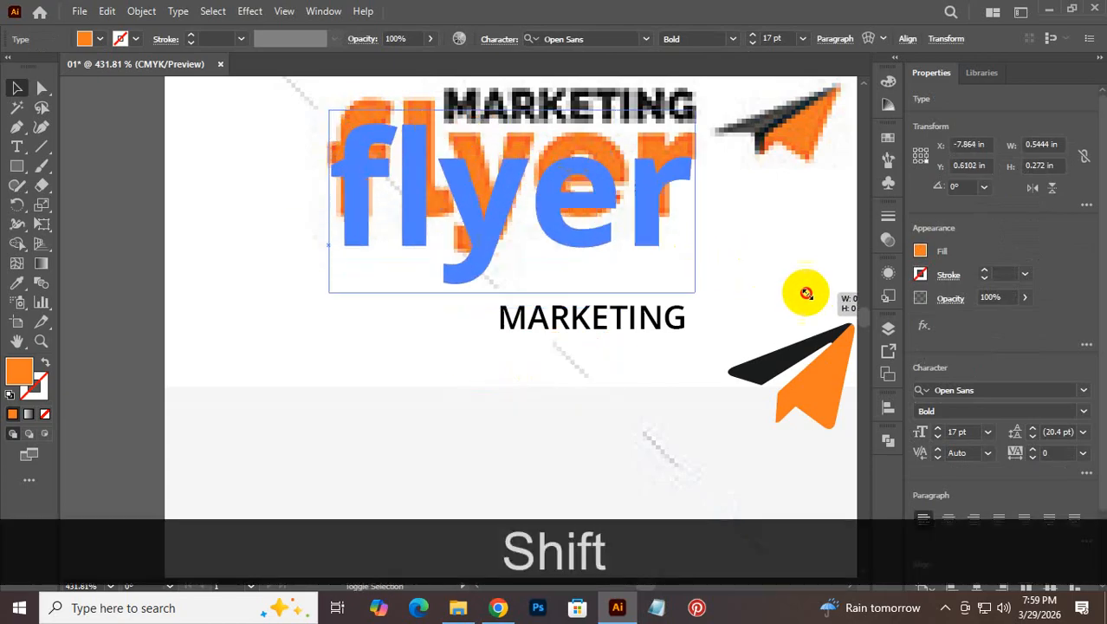
drag(551, 198, 568, 395)
click(585, 247)
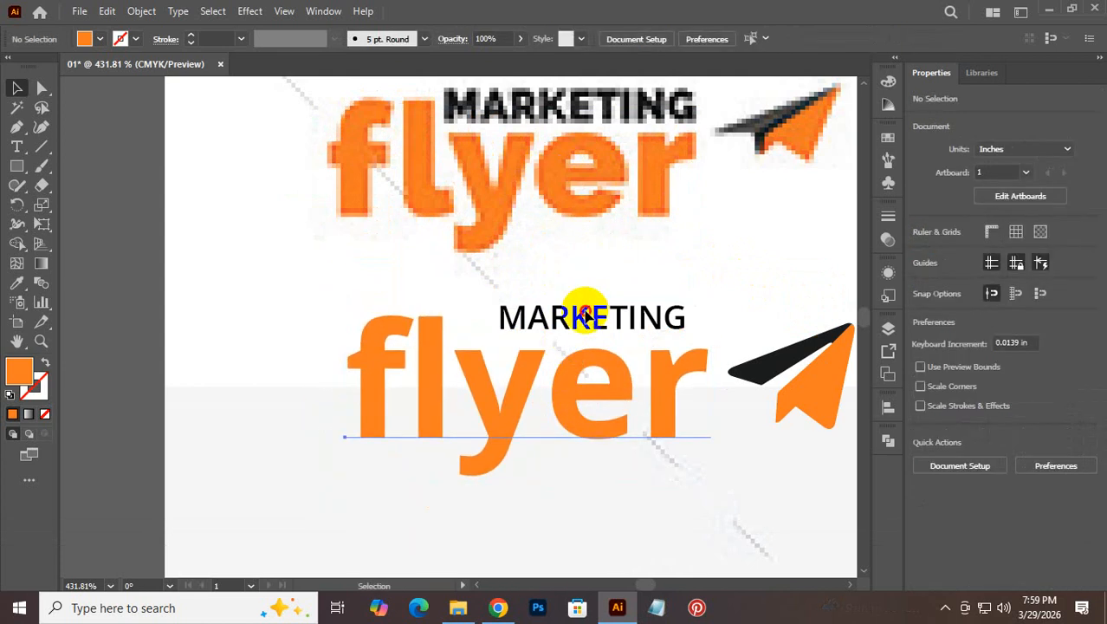
drag(586, 304, 568, 318)
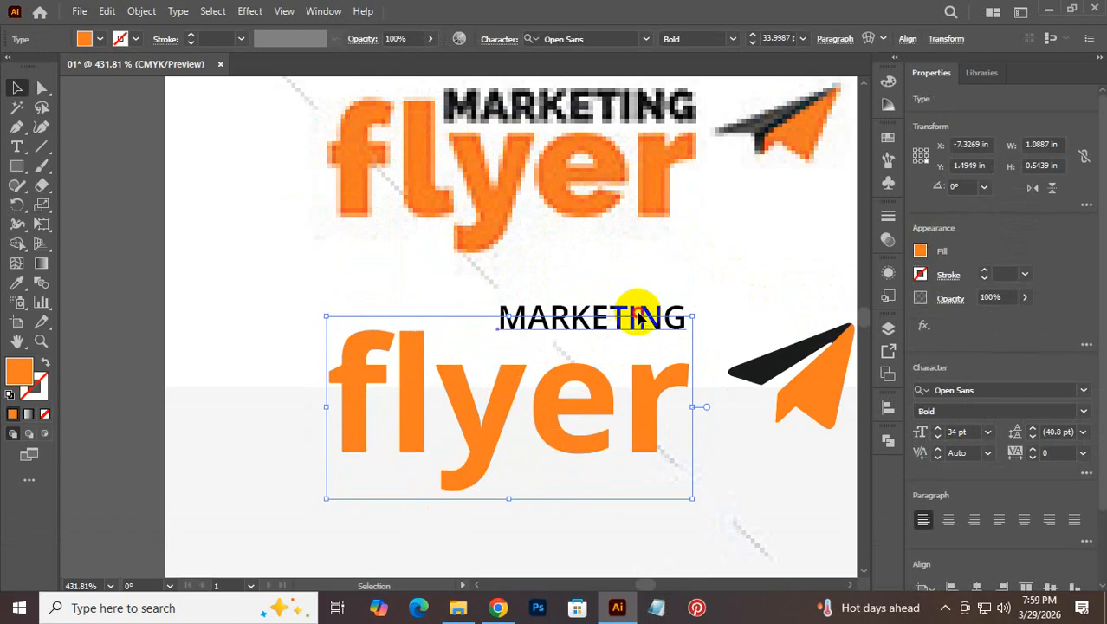
Step: Place the MARKETING text above the "yer" of flyer, make it Bold, and scale it proportionally to end level with the r
drag(639, 318, 573, 348)
click(733, 42)
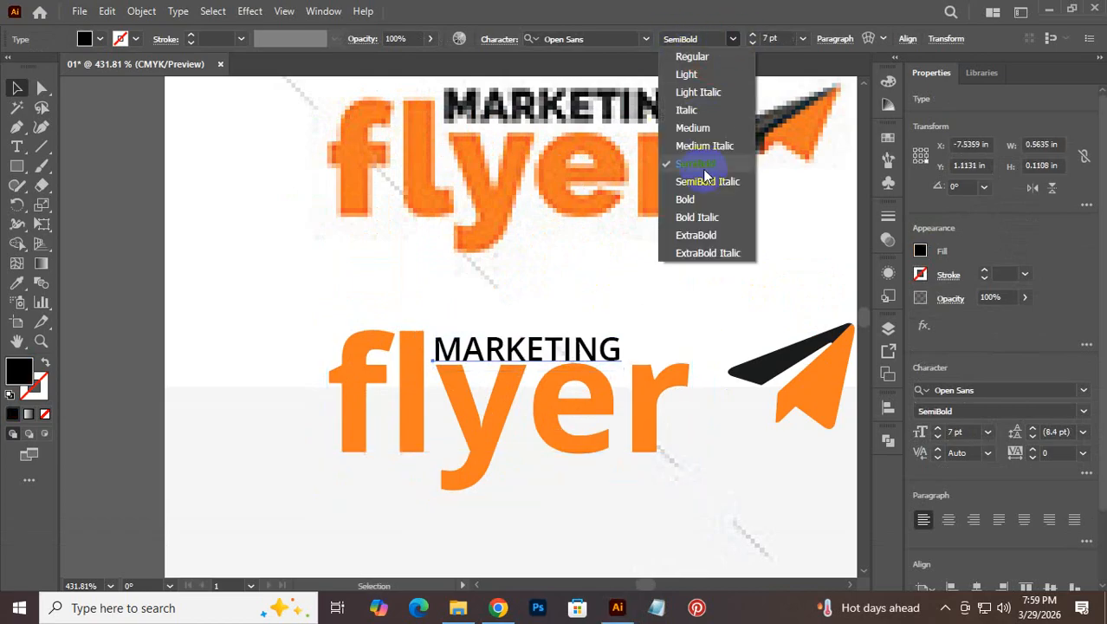
click(705, 203)
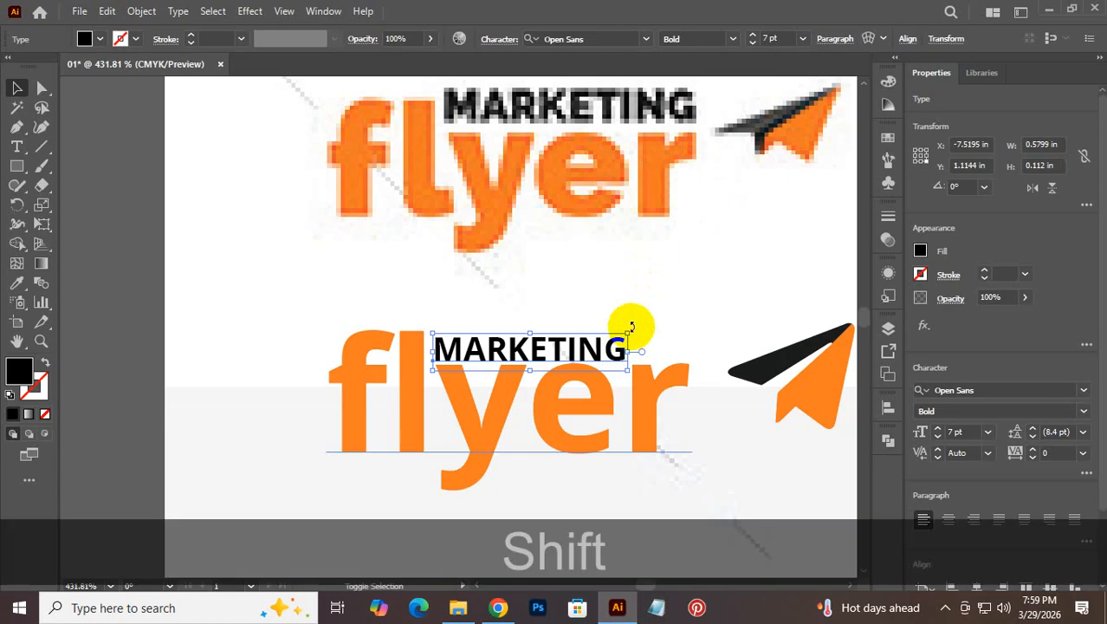
drag(630, 332, 691, 312)
click(687, 260)
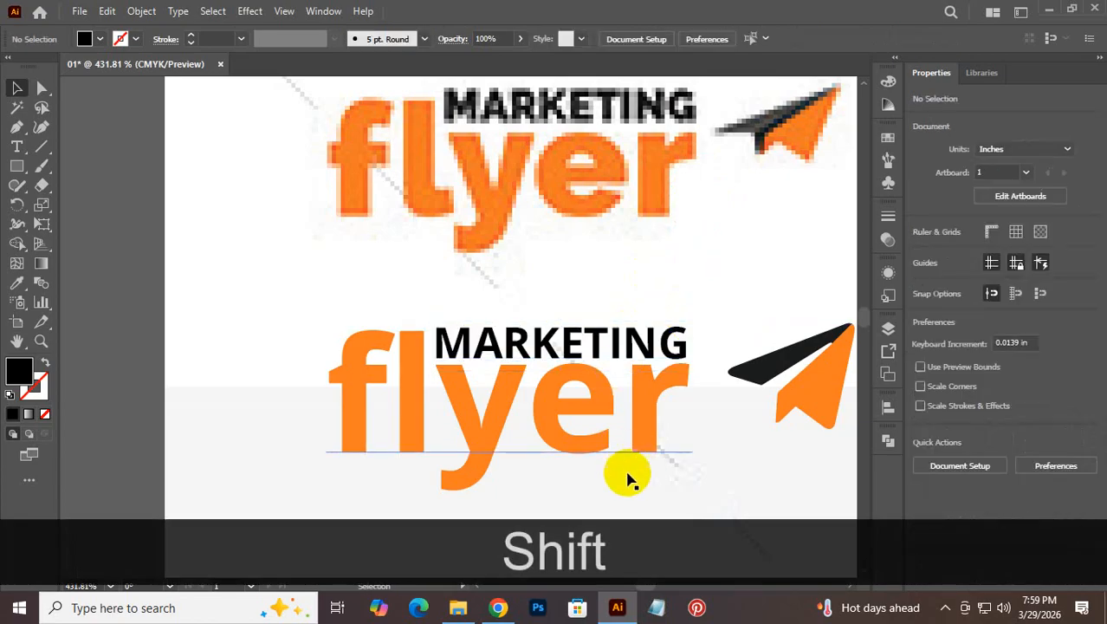
Step: Group the MARKETING text with the orange flyer text and deselect the group
drag(614, 494, 575, 383)
key(ctrl+z)
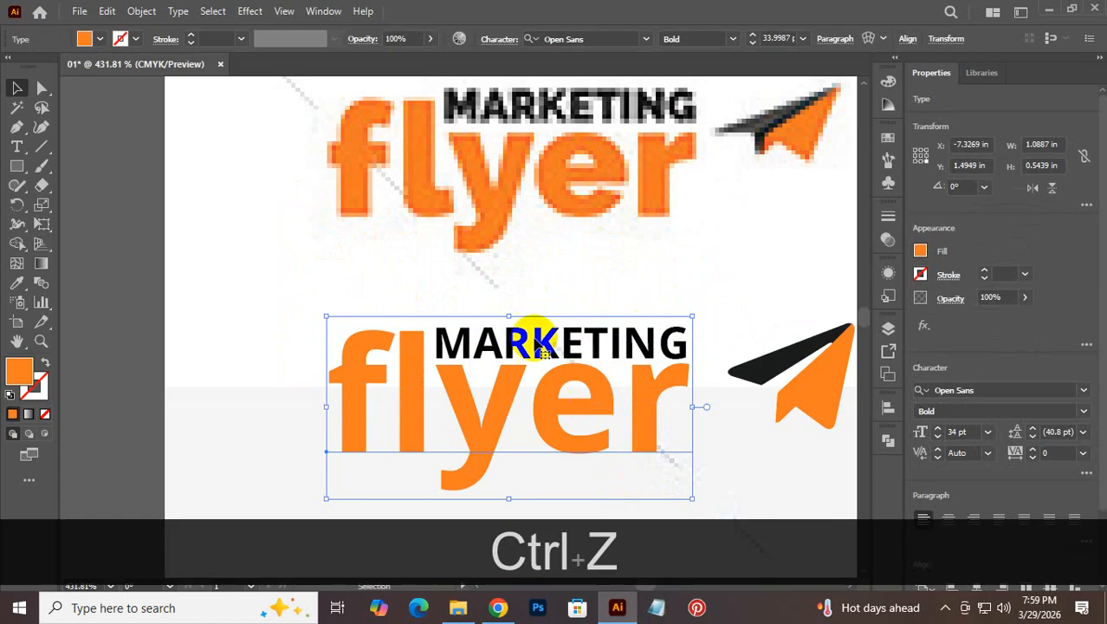
click(525, 295)
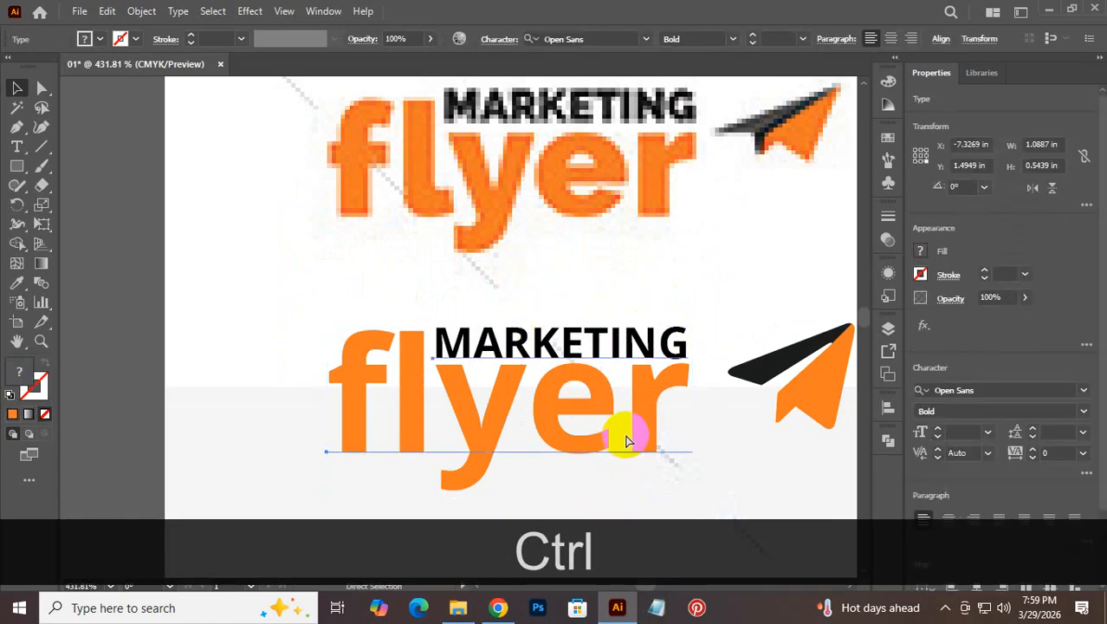
key(ctrl+g)
click(751, 303)
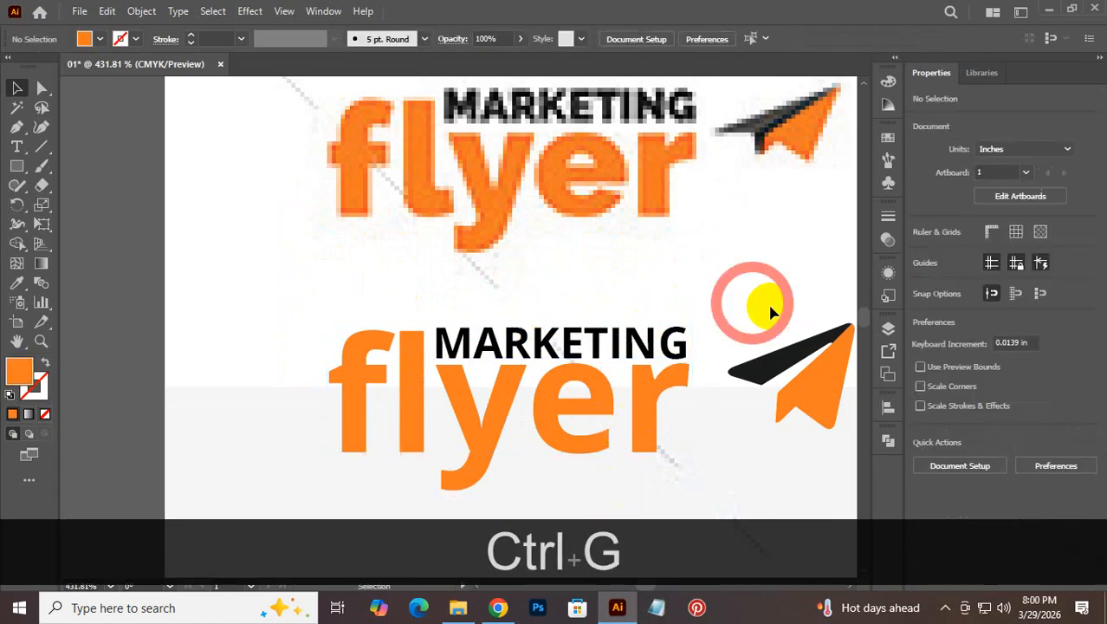
Step: Move the paper plane closer to the flyer text and group it with the lettering as one logo
drag(817, 347, 790, 349)
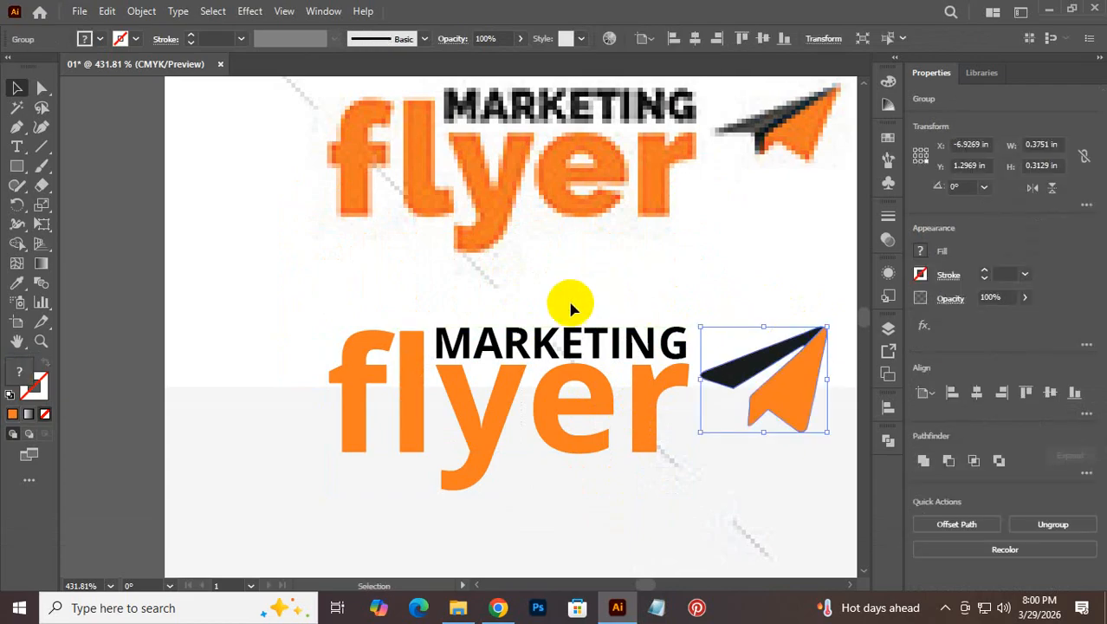
drag(570, 296, 773, 416)
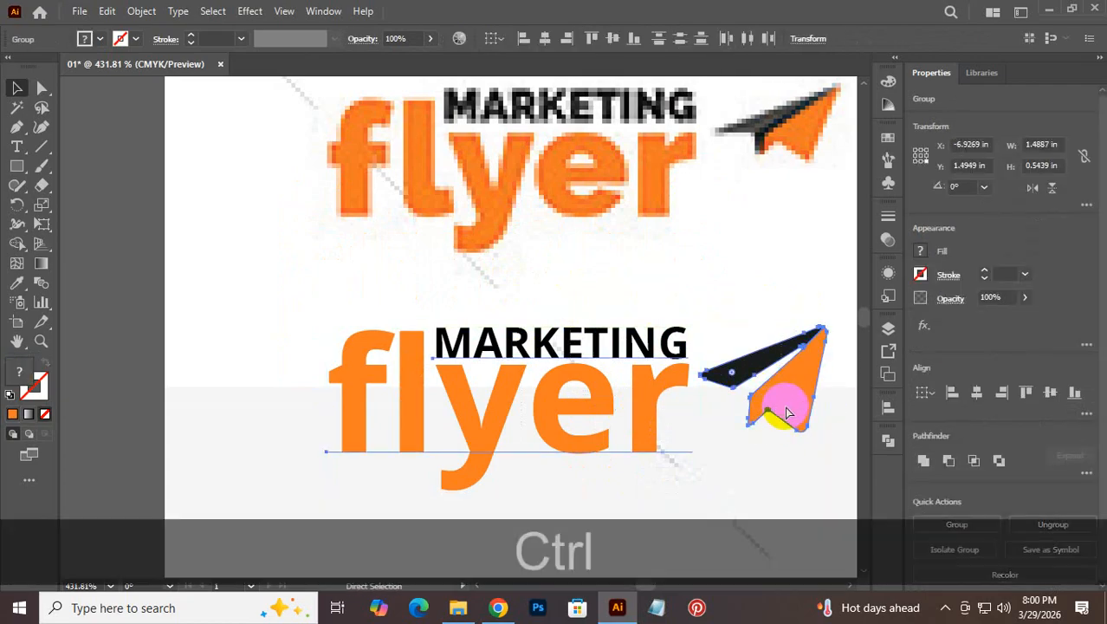
key(ctrl+g)
click(704, 239)
Step: Move the finished logo onto the blank artboard, aligned to the upper-left corner of the margin guides
drag(698, 272, 496, 303)
drag(687, 399, 492, 430)
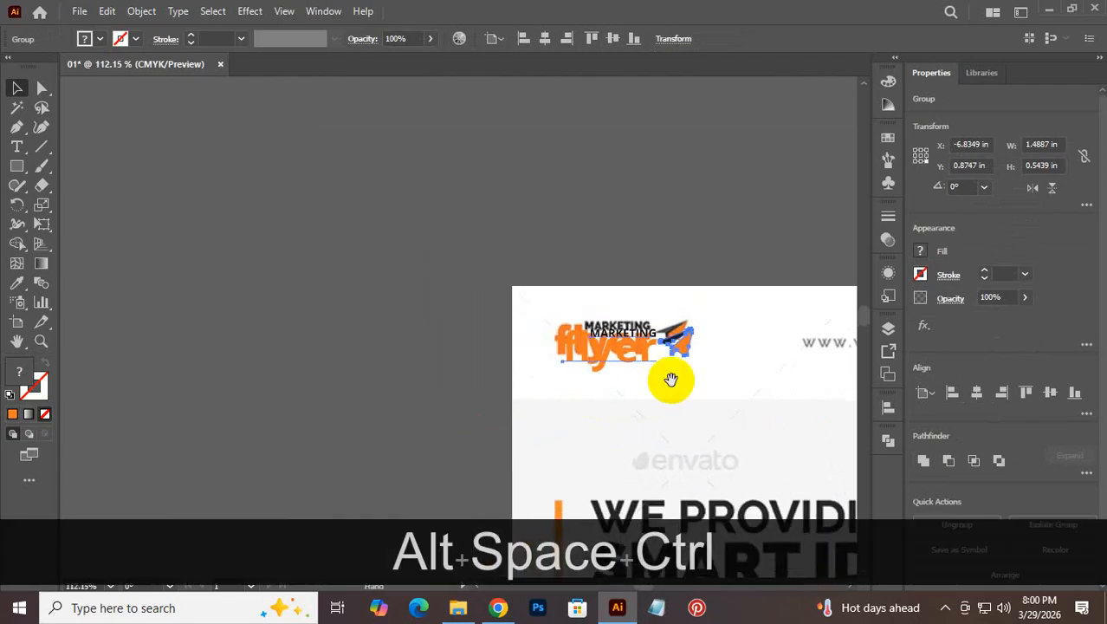
drag(672, 379, 138, 316)
double_click(125, 271)
click(424, 275)
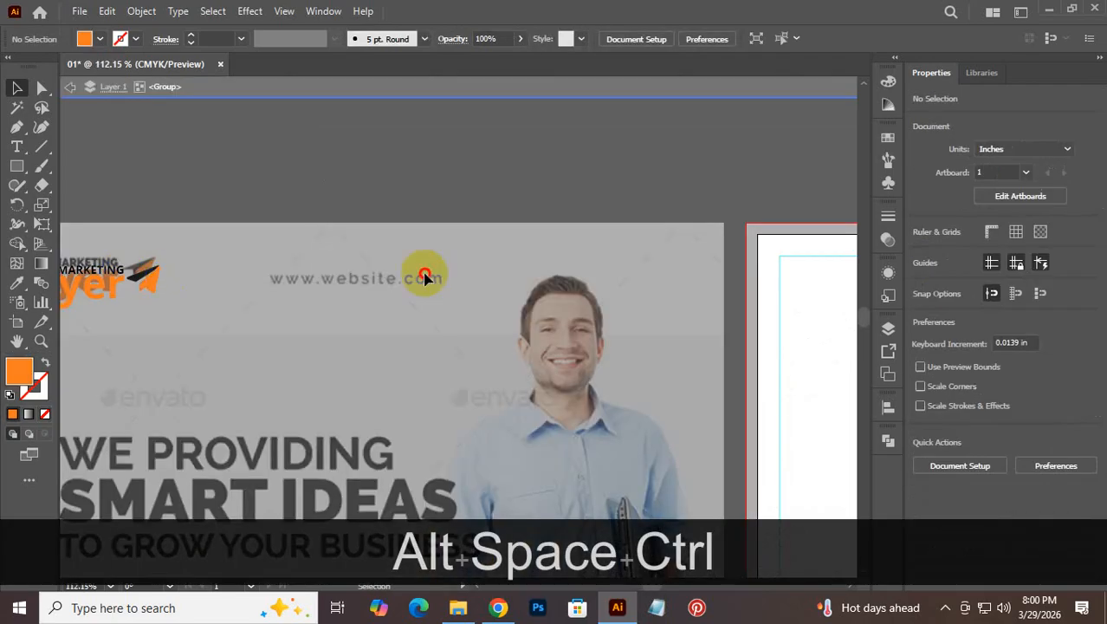
click(68, 87)
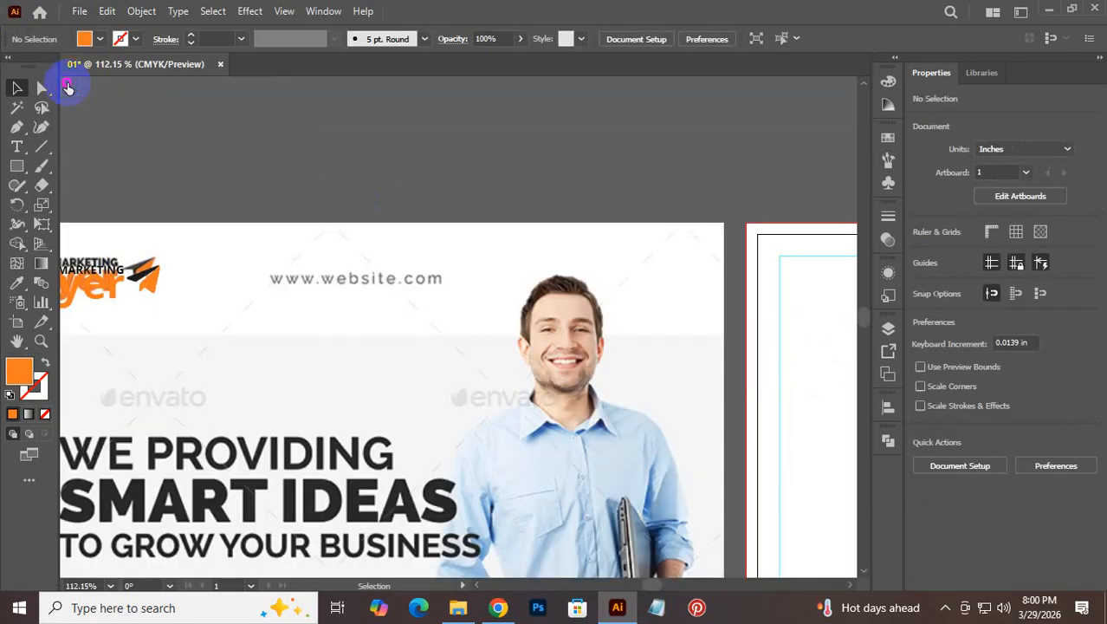
drag(135, 289, 401, 278)
click(469, 170)
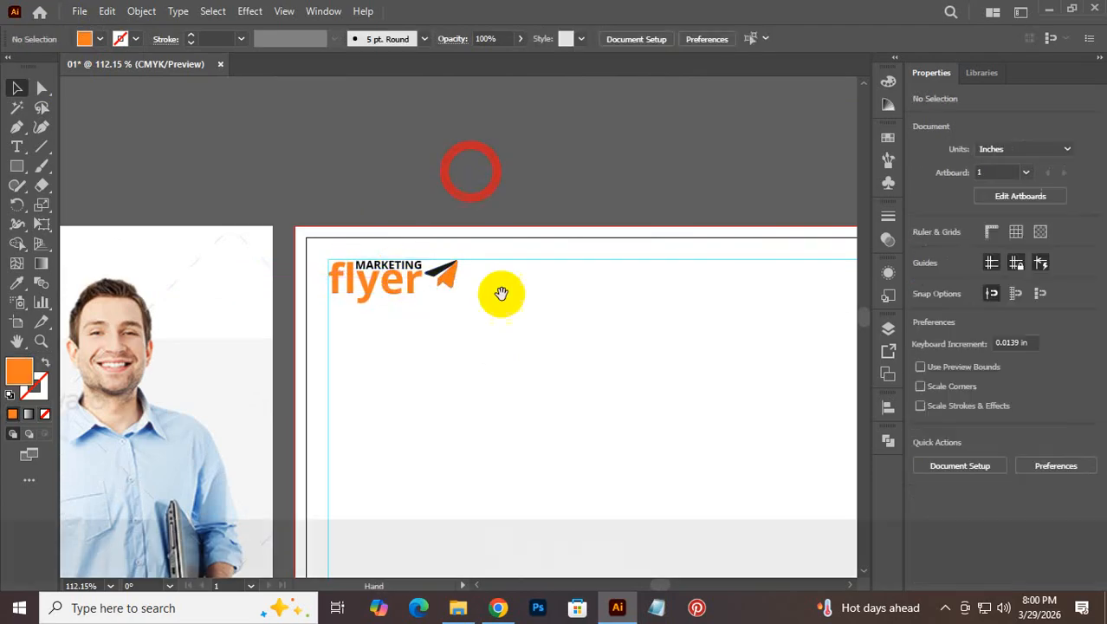
key(ctrl+alt+space)
drag(350, 355, 364, 210)
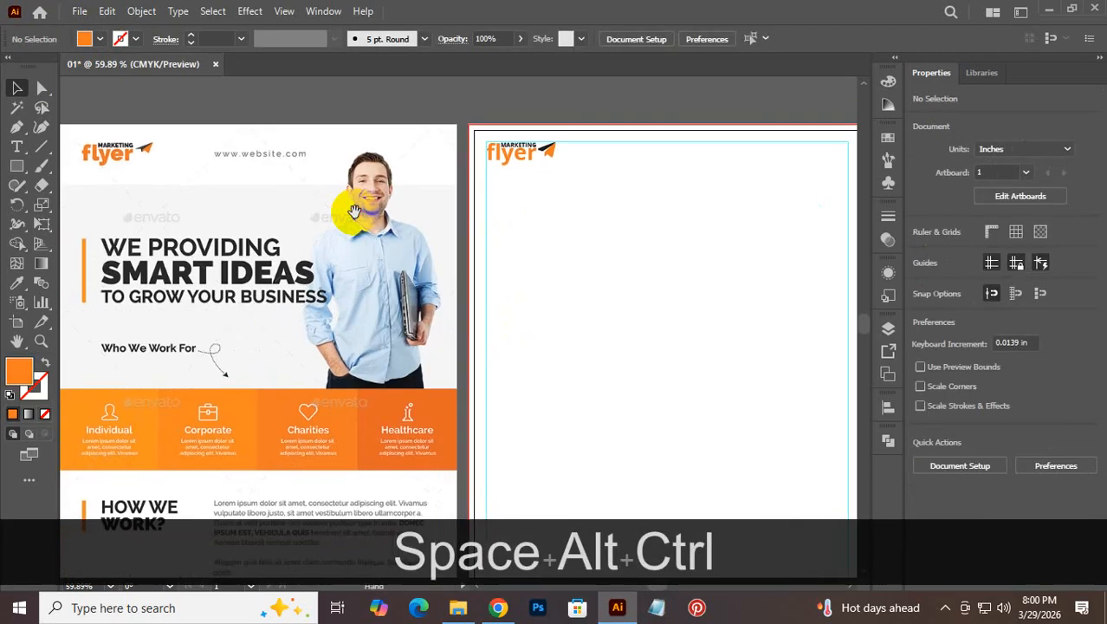
click(18, 149)
click(585, 171)
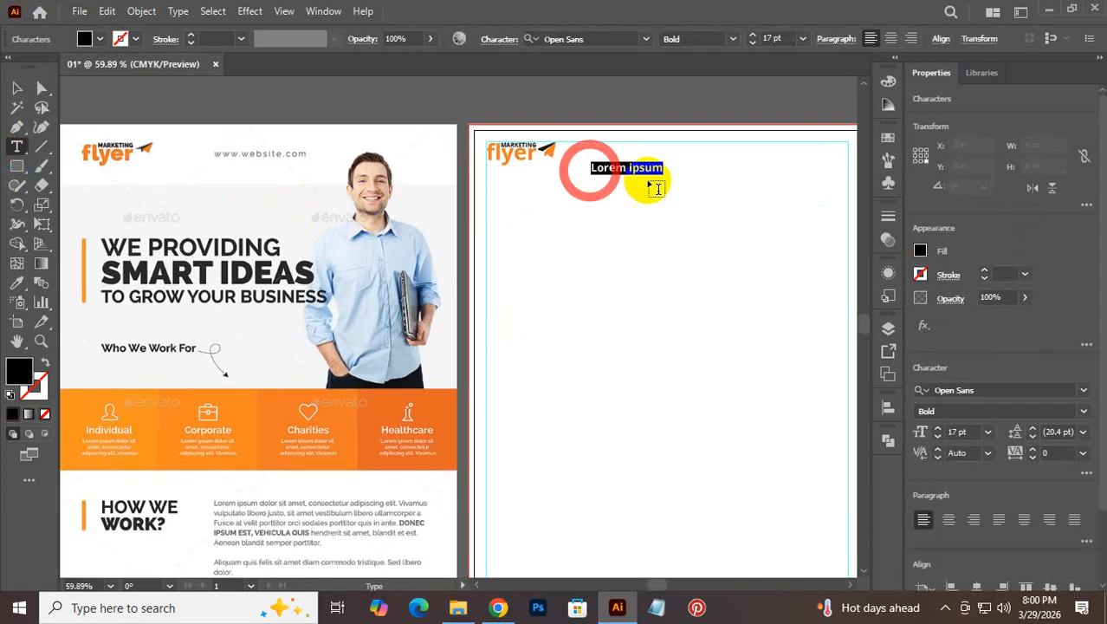
text(ww)
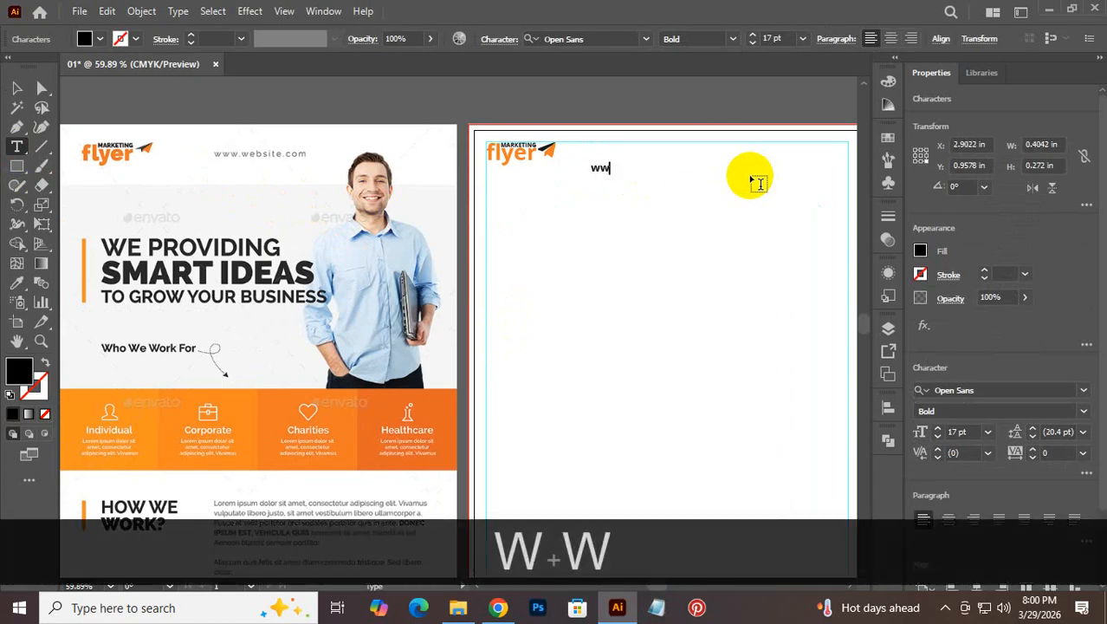
text(w.we)
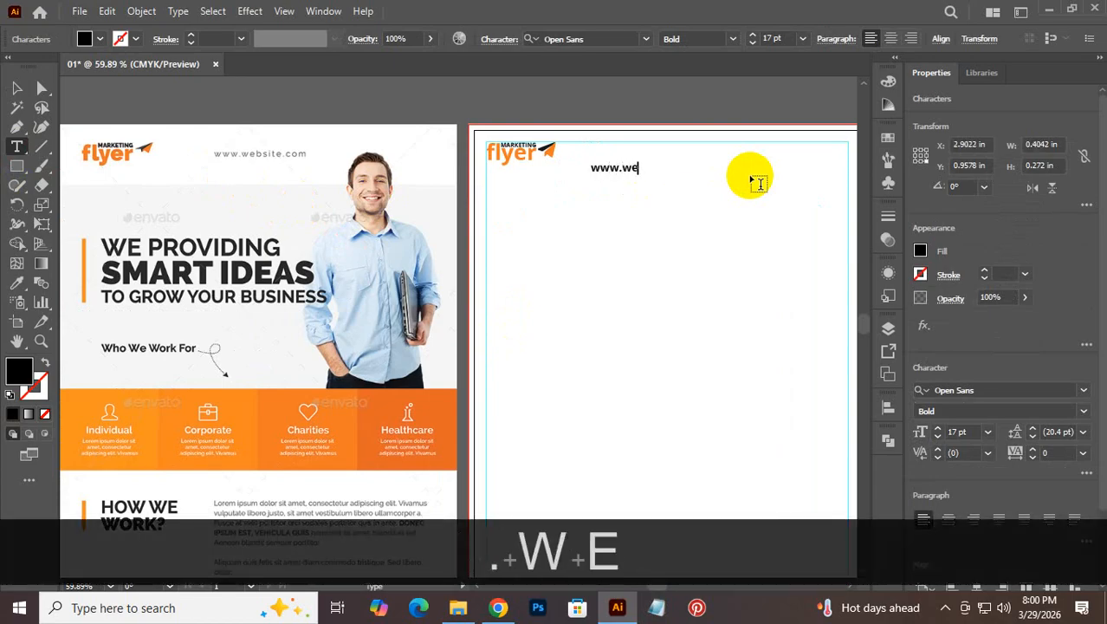
text(bsite)
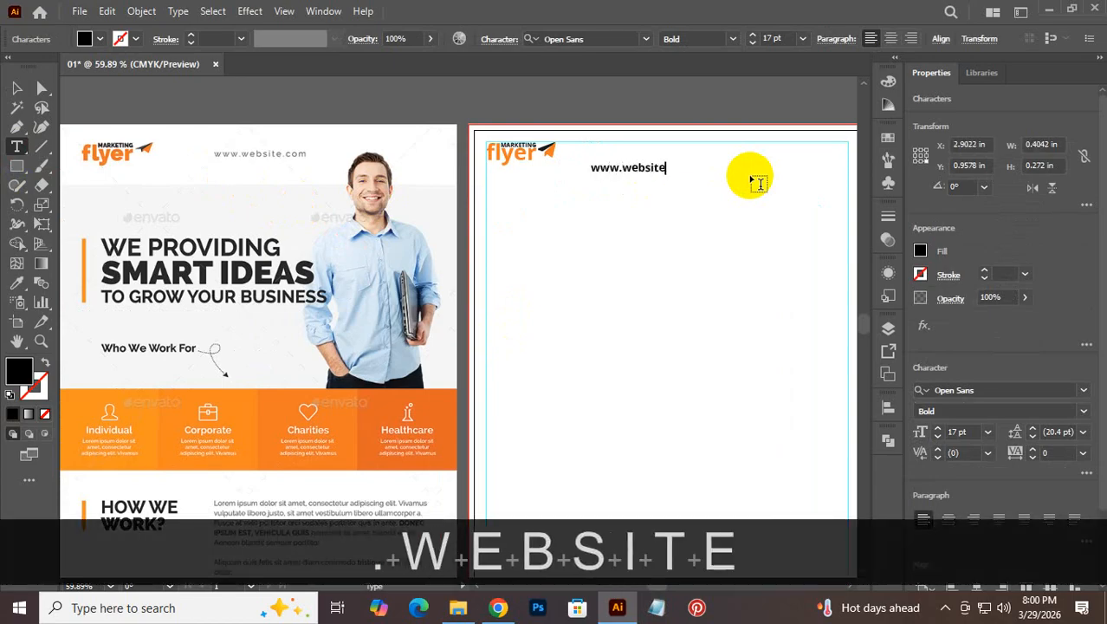
text(.c)
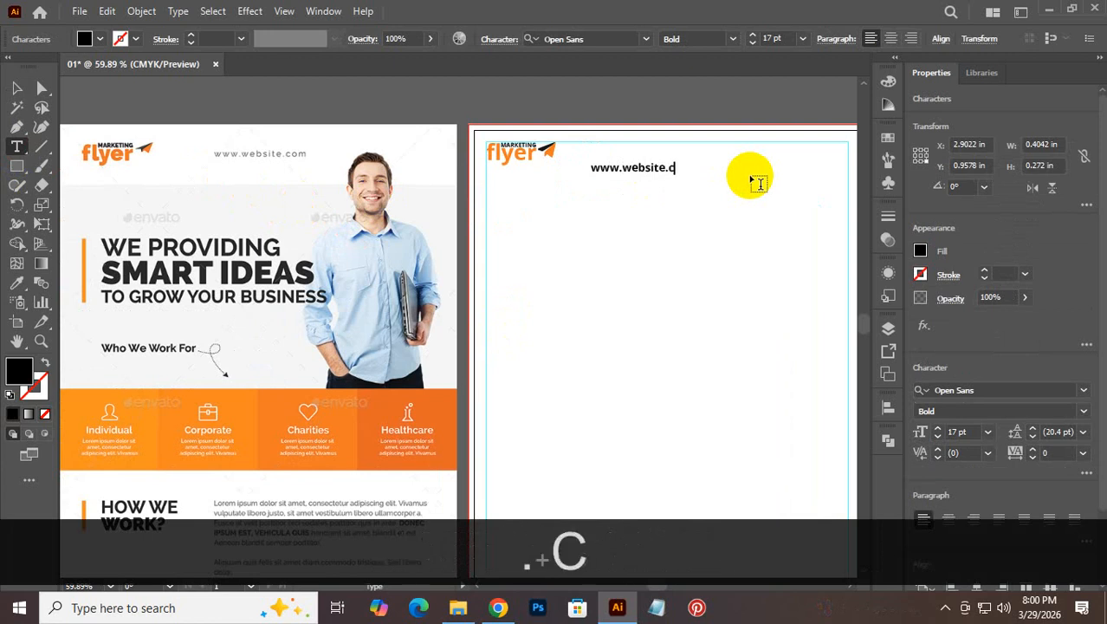
text(om)
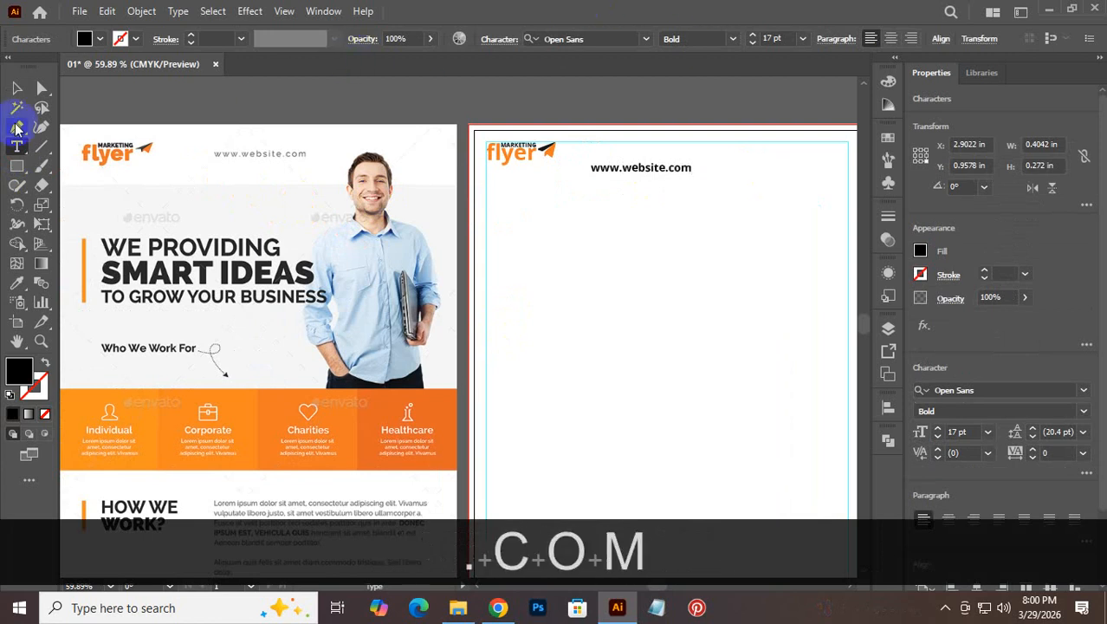
Step: Move the web address text directly beneath the reference flyer's web address for comparison
click(17, 87)
drag(607, 167, 245, 173)
key(ctrl+space)
drag(190, 142, 410, 324)
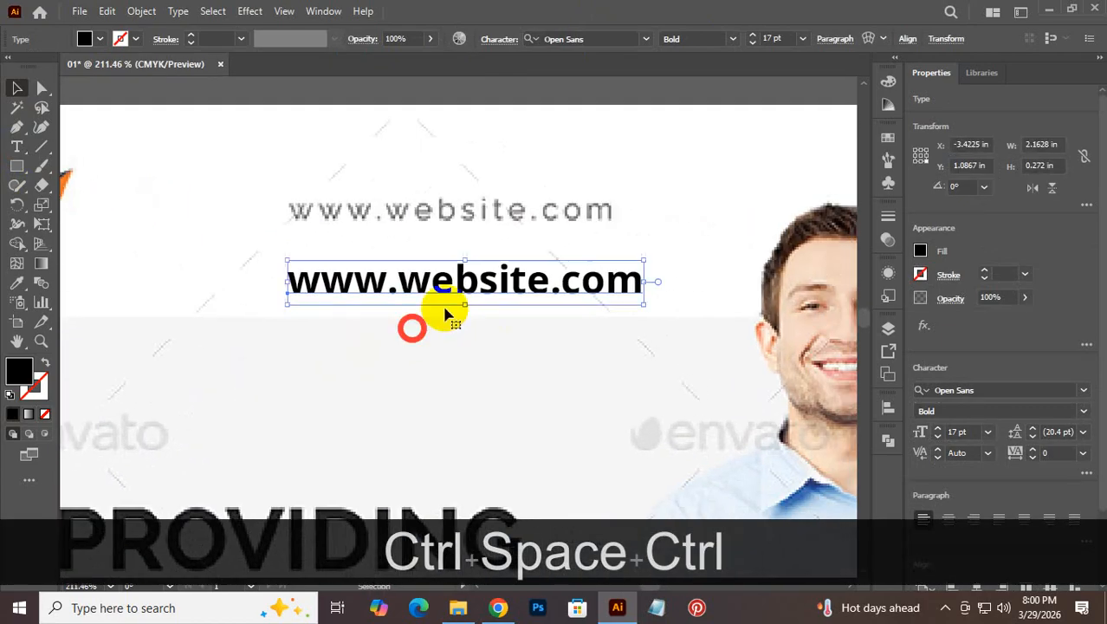
Step: Set the font of the whole web address to Raleway Light
double_click(453, 275)
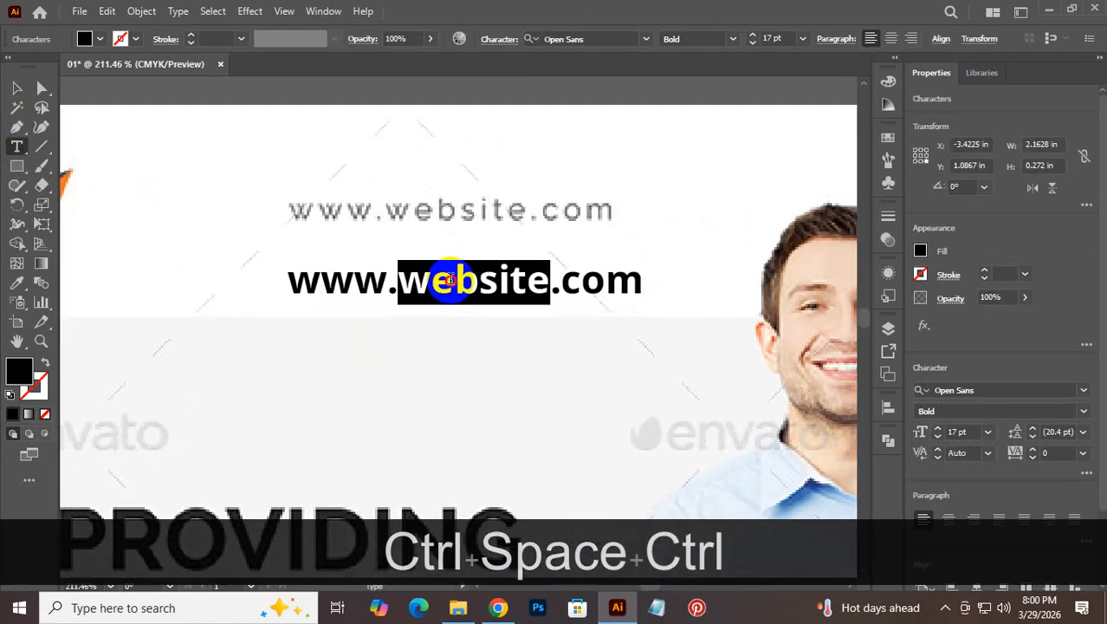
triple_click(450, 279)
click(609, 41)
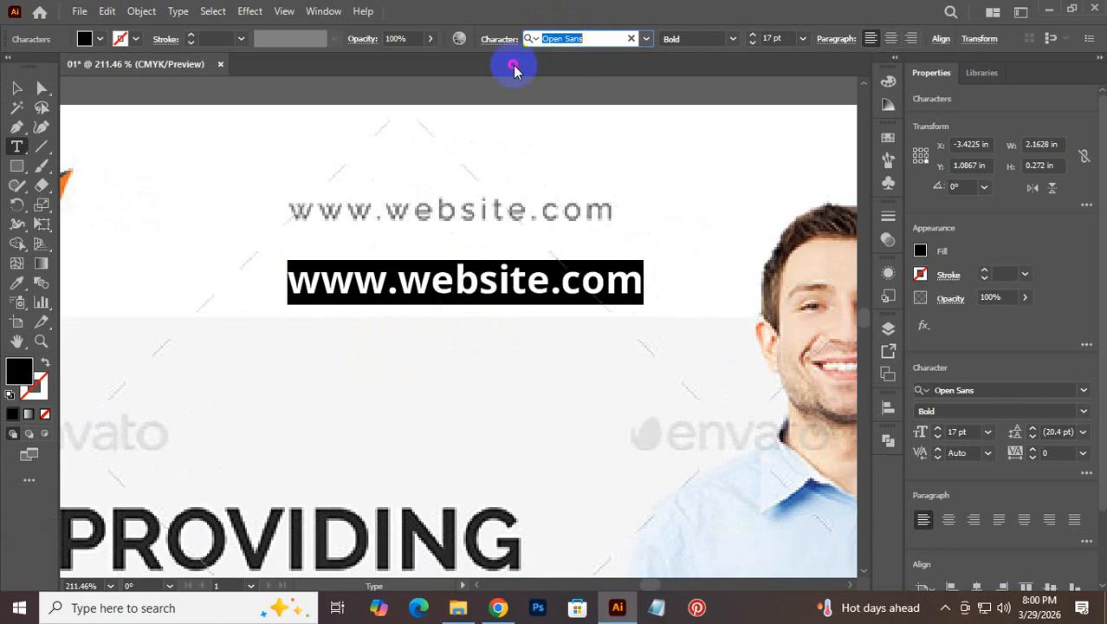
text(ral)
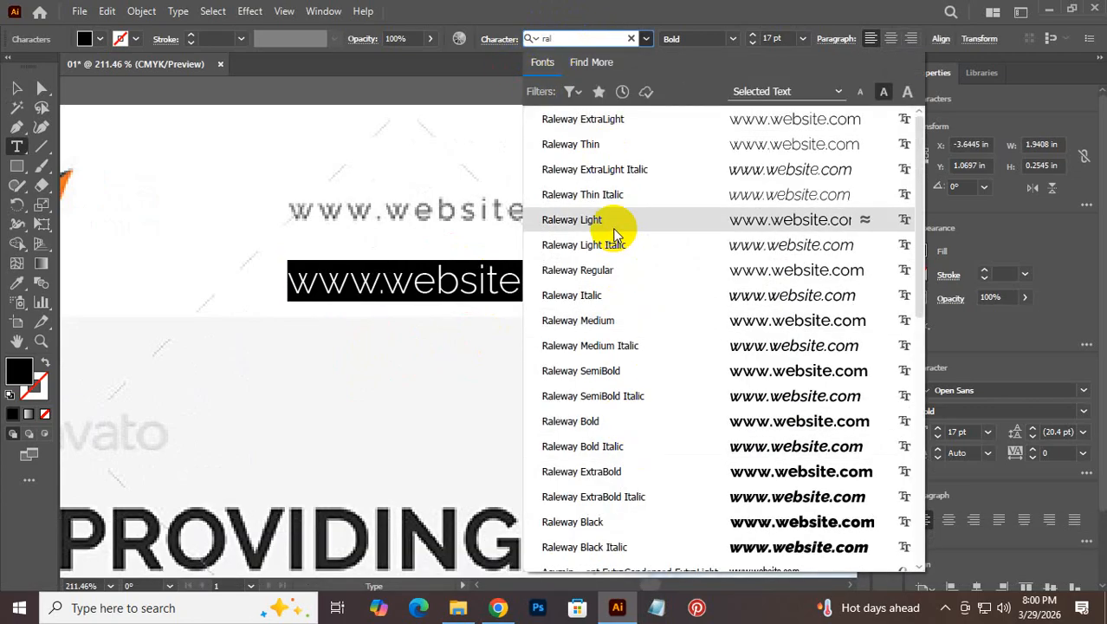
click(614, 227)
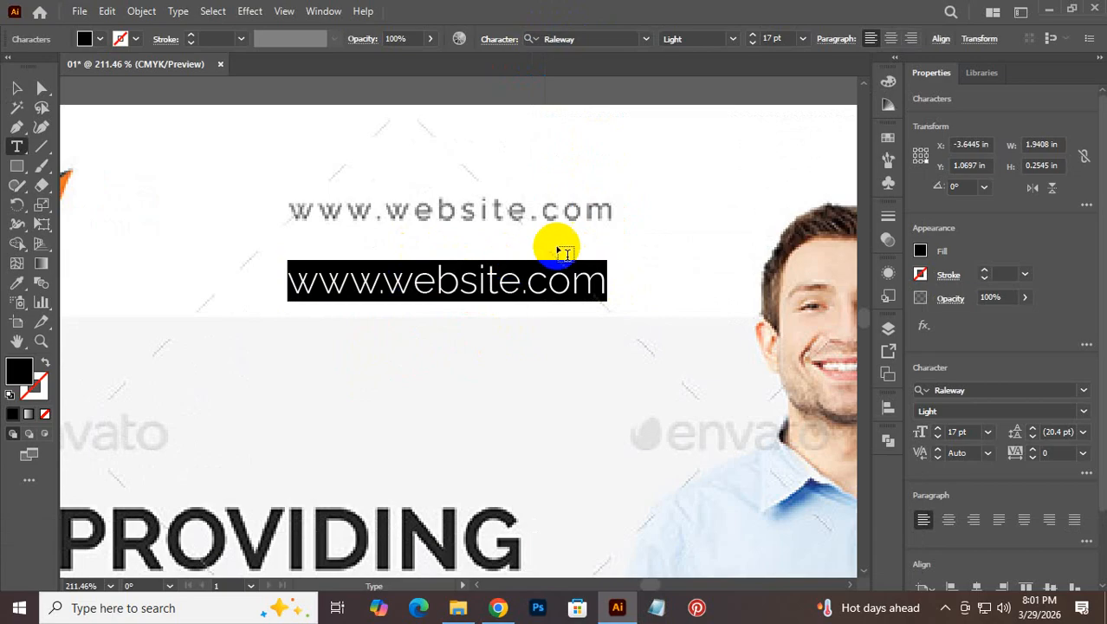
Step: Set the web address text to 14 pt with a tracking of 65
scroll(774, 36, down, 6)
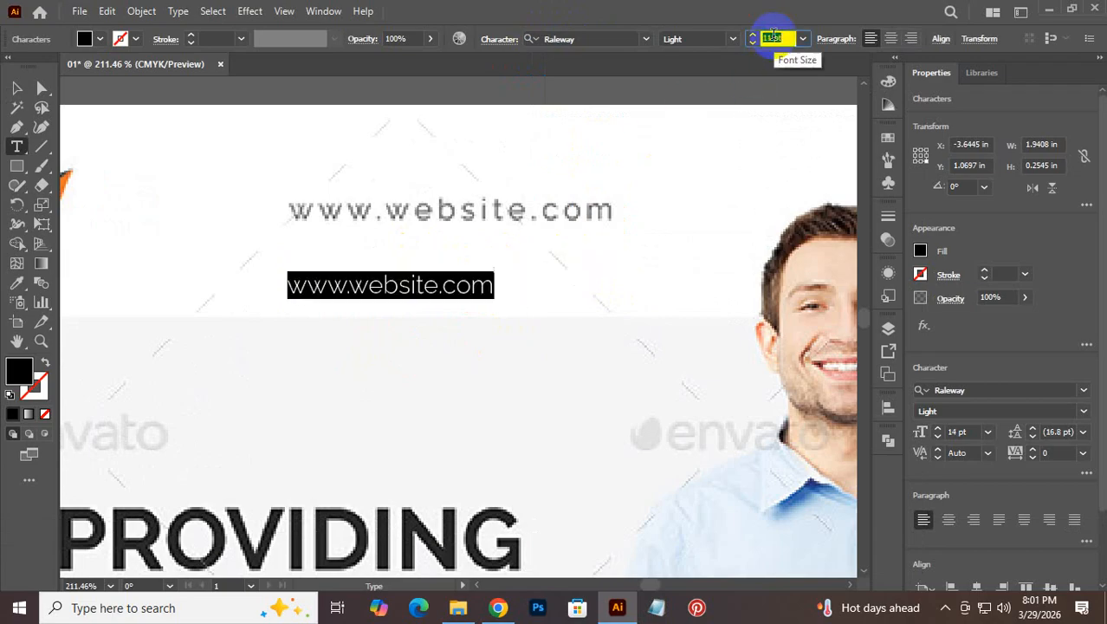
scroll(774, 36, up, 3)
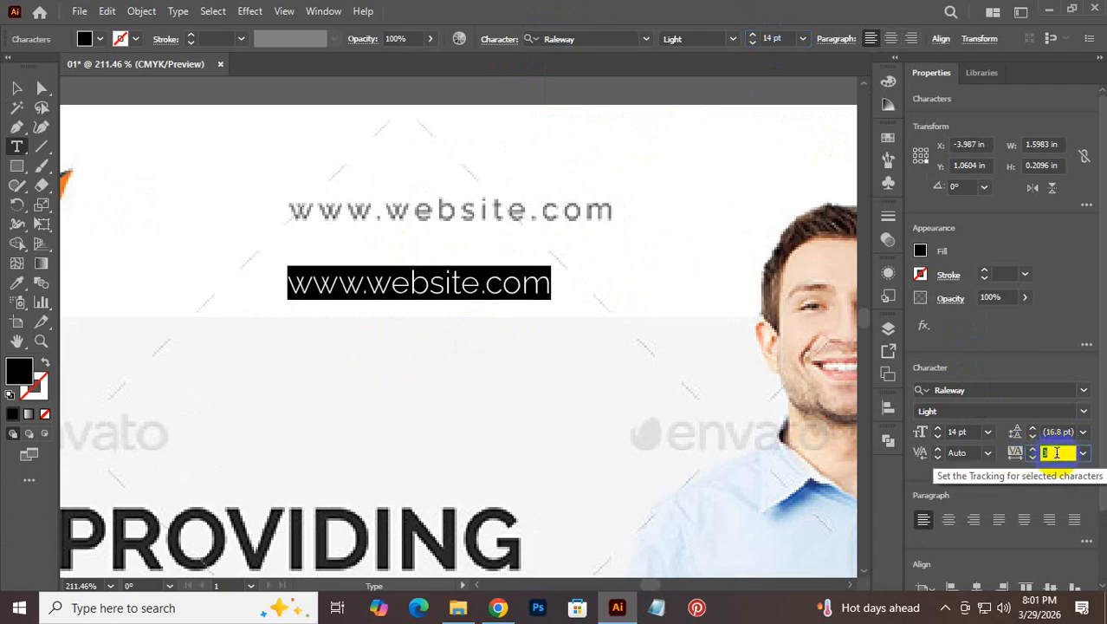
scroll(1056, 452, up, 2)
scroll(1056, 453, up, 4)
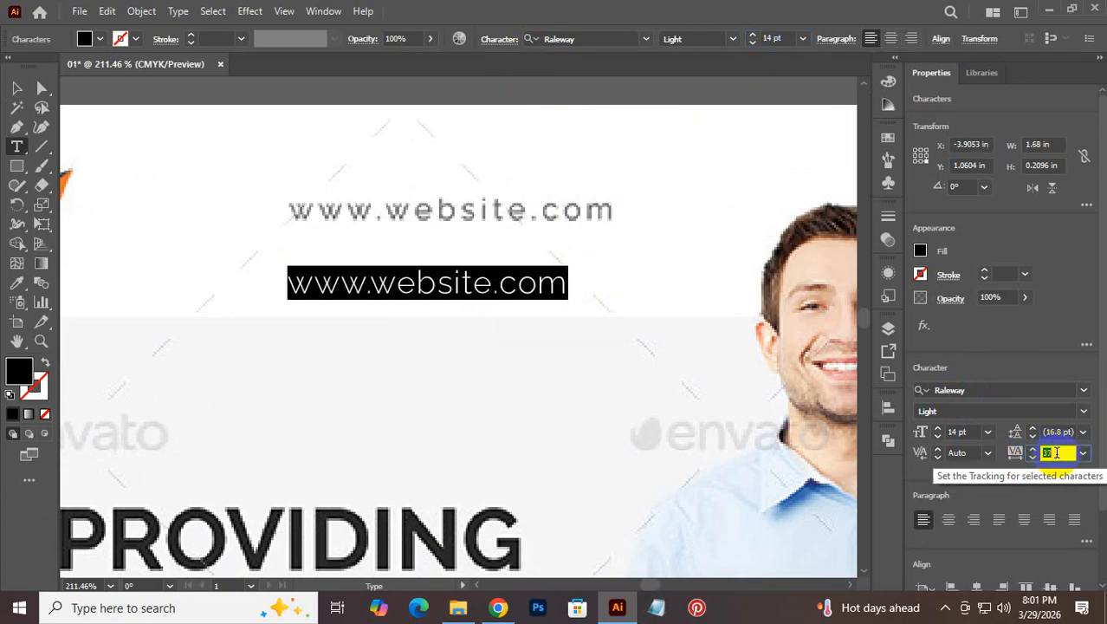
scroll(1057, 452, up, 1)
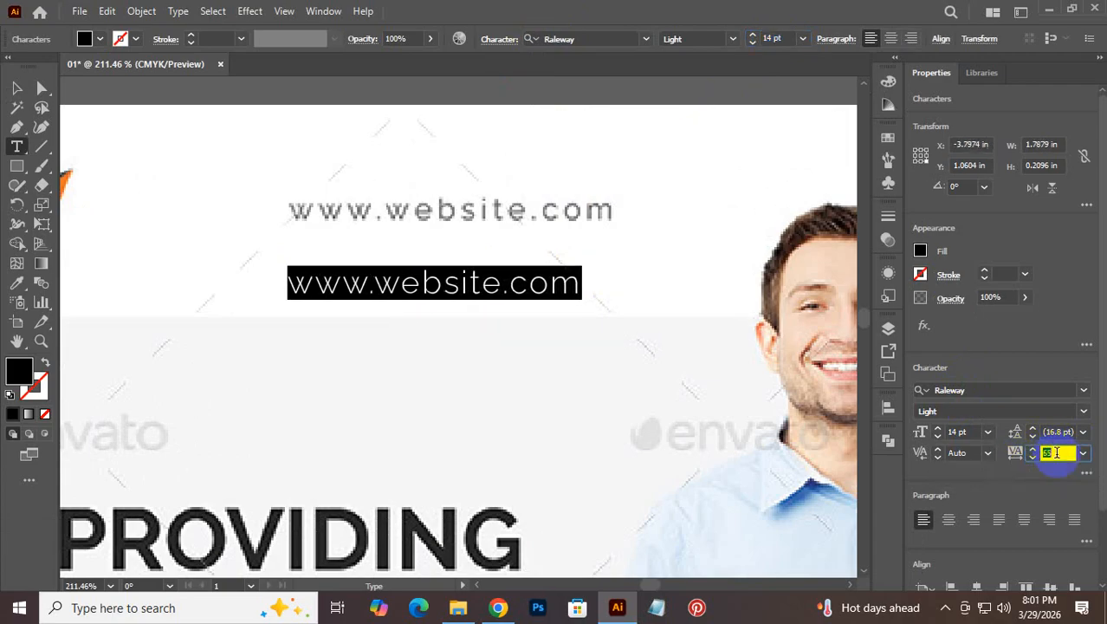
click(17, 87)
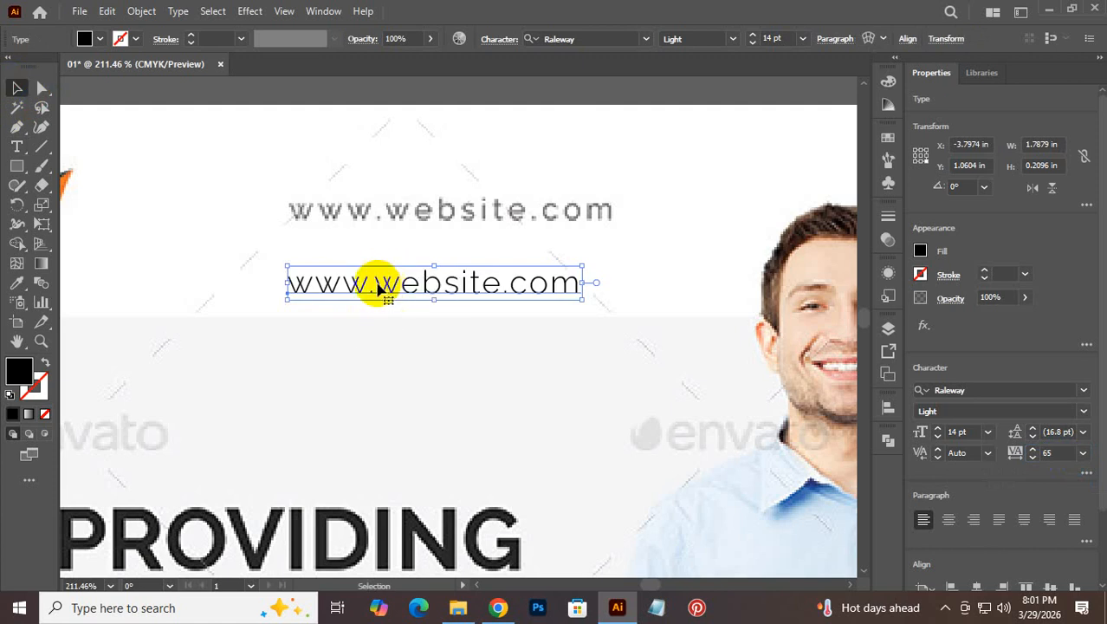
Step: Lay the web address over the reference's web address and set its tracking to 145 to match the width
drag(378, 284, 379, 212)
double_click(383, 210)
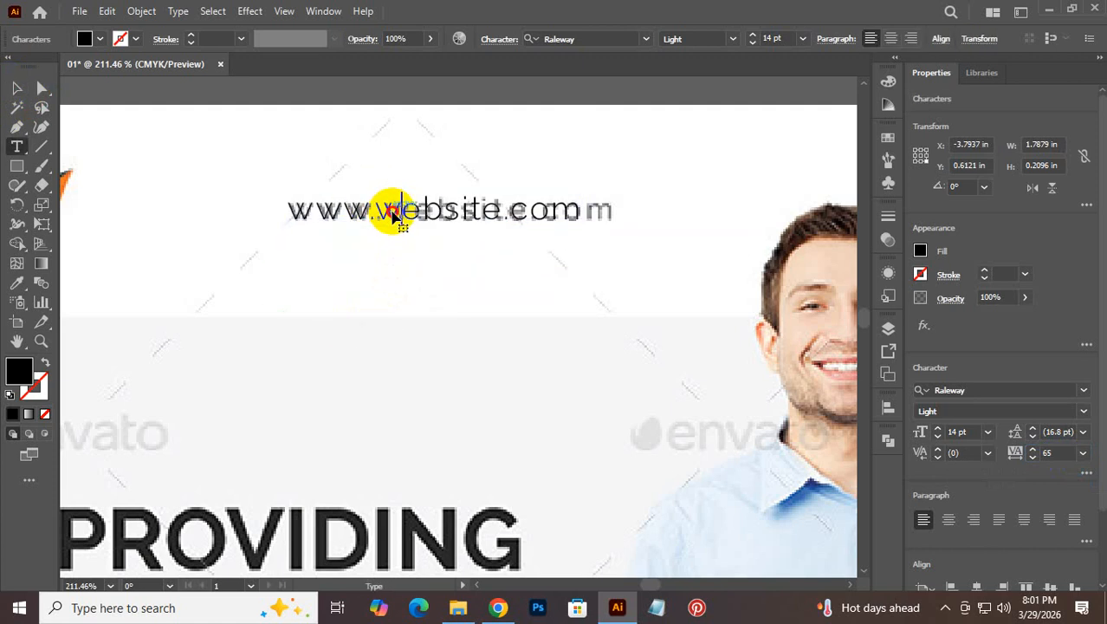
key(ctrl+a)
scroll(1048, 451, up, 5)
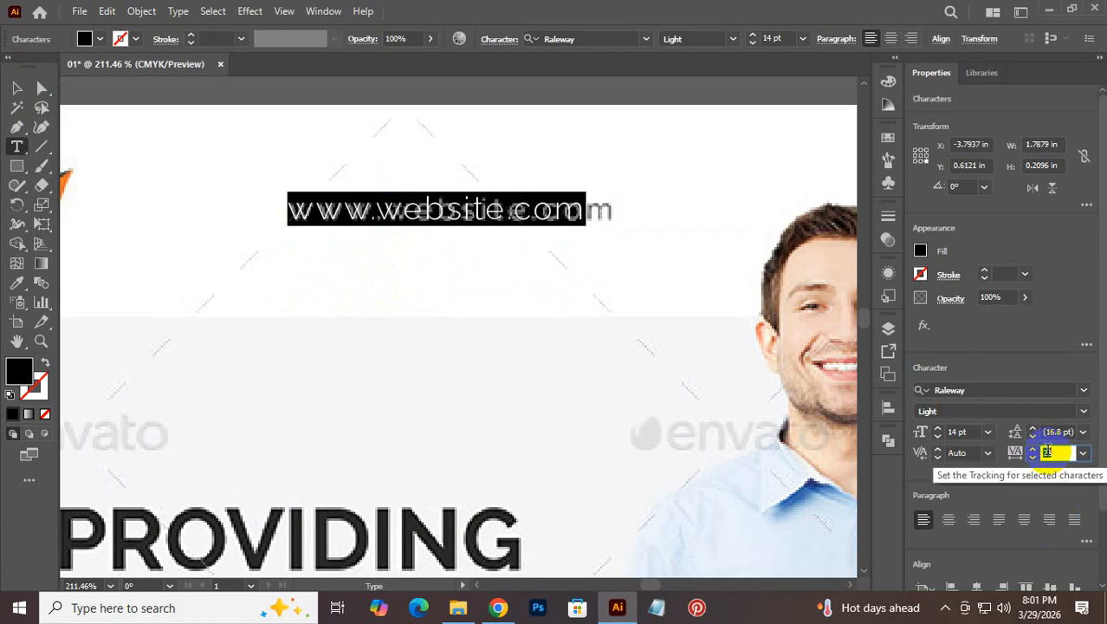
scroll(1047, 450, up, 8)
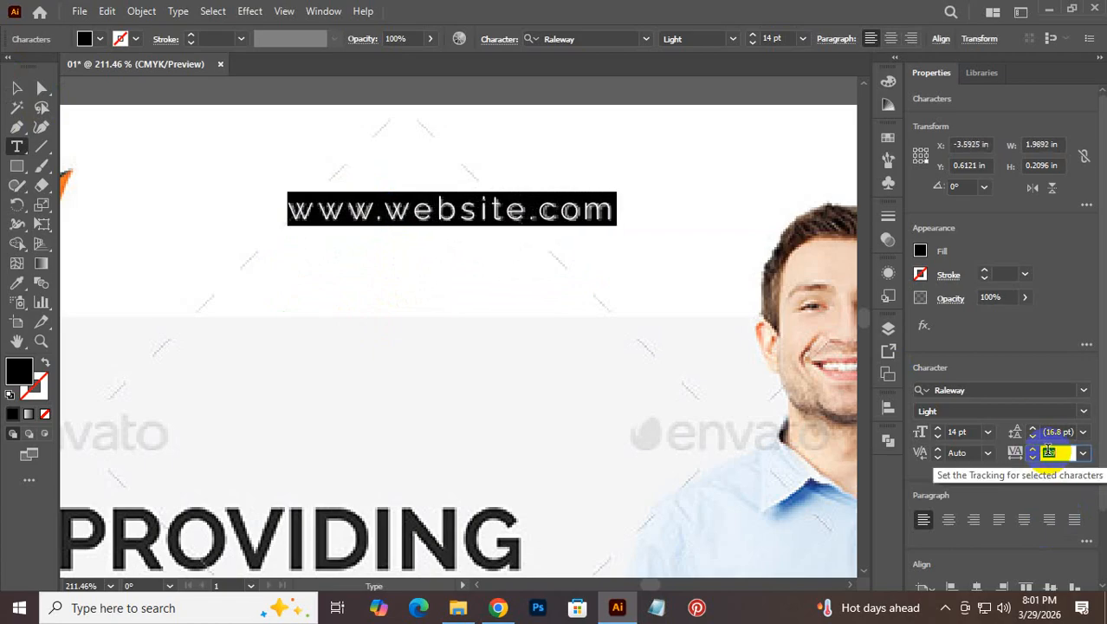
scroll(1047, 450, up, 2)
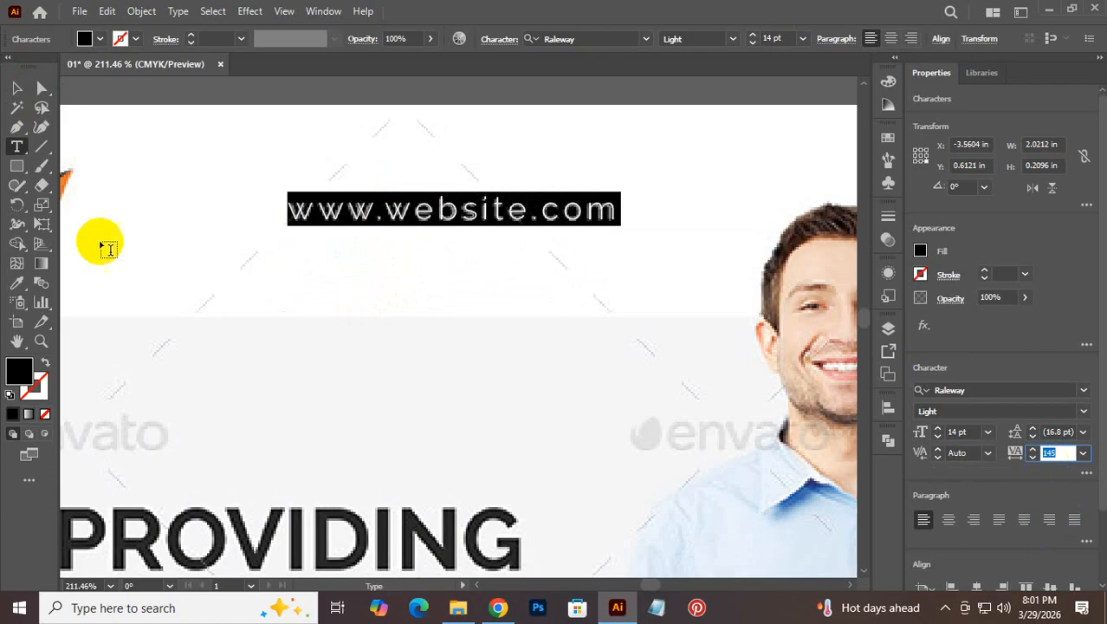
click(15, 90)
click(448, 303)
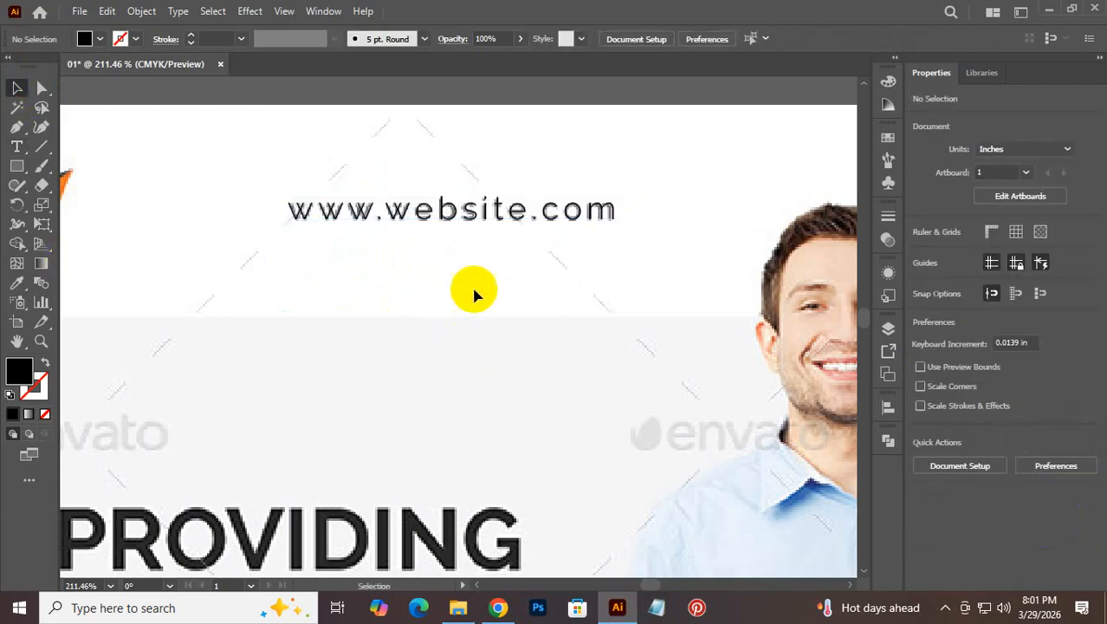
Step: Move the web address onto the artboard at the upper middle, level with the logo
key(ctrl+alt+space)
drag(560, 257, 223, 369)
drag(483, 319, 235, 352)
drag(281, 278, 625, 274)
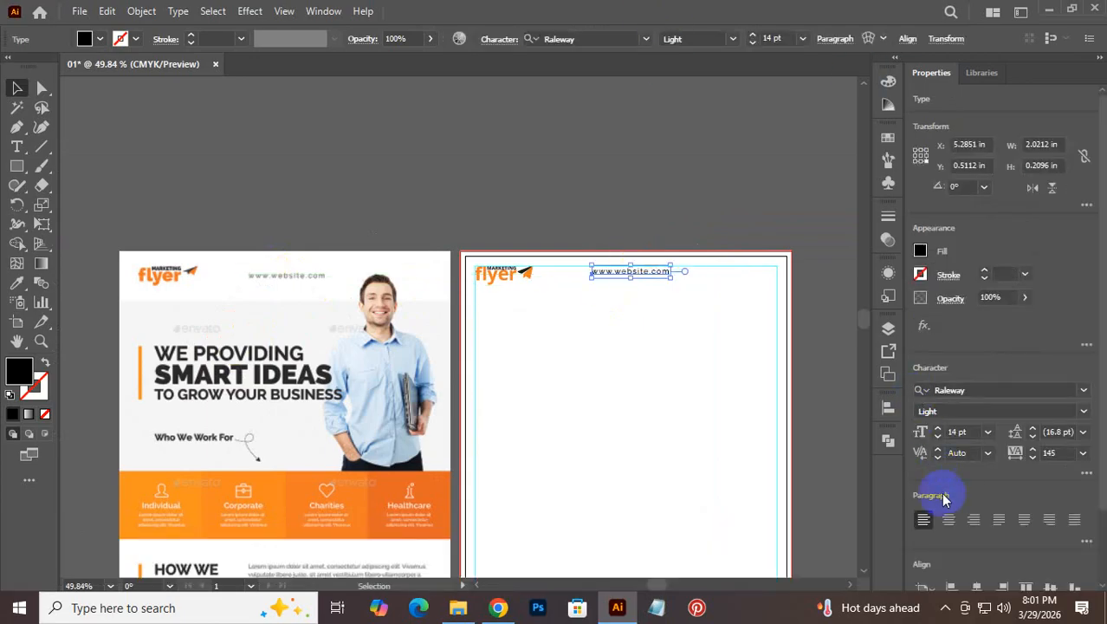
Step: Center the web address horizontally on the artboard
click(975, 585)
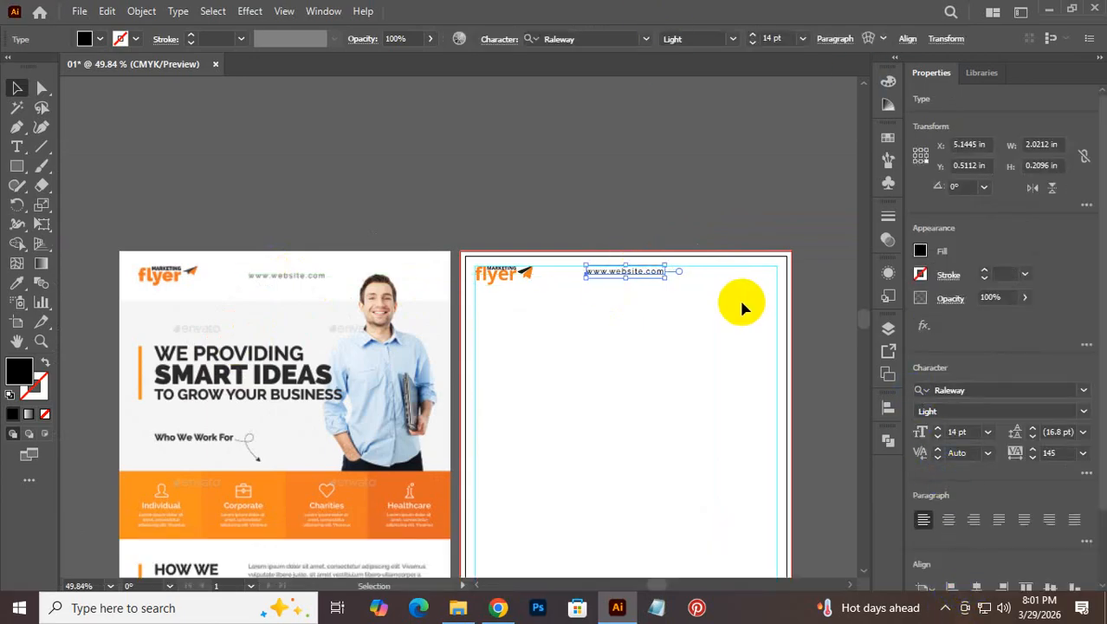
click(655, 177)
key(space)
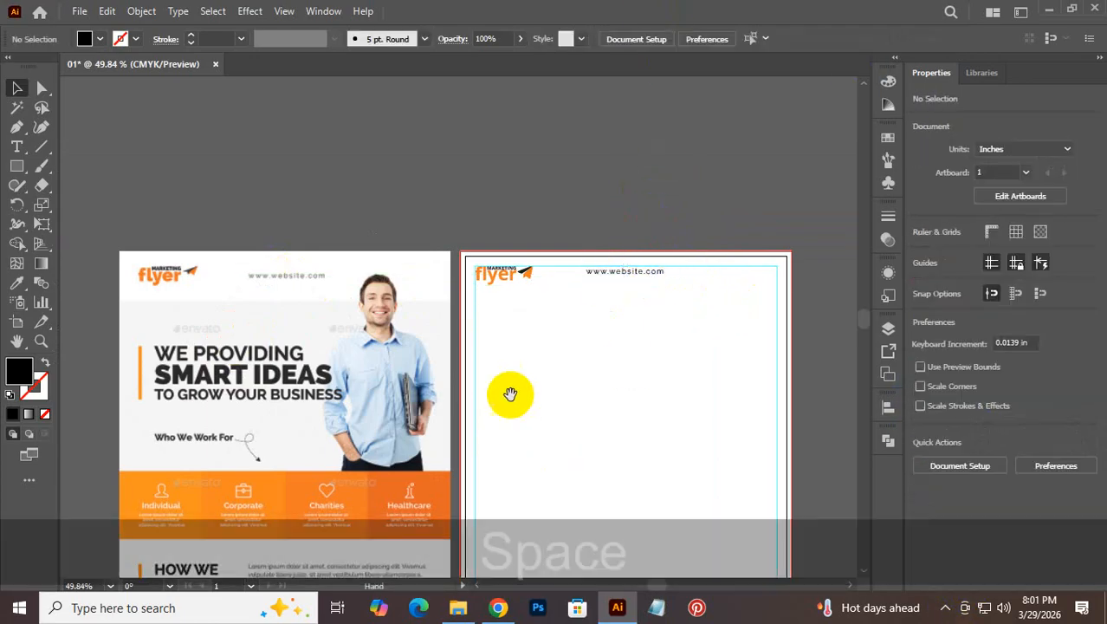
key(space)
drag(501, 363, 371, 240)
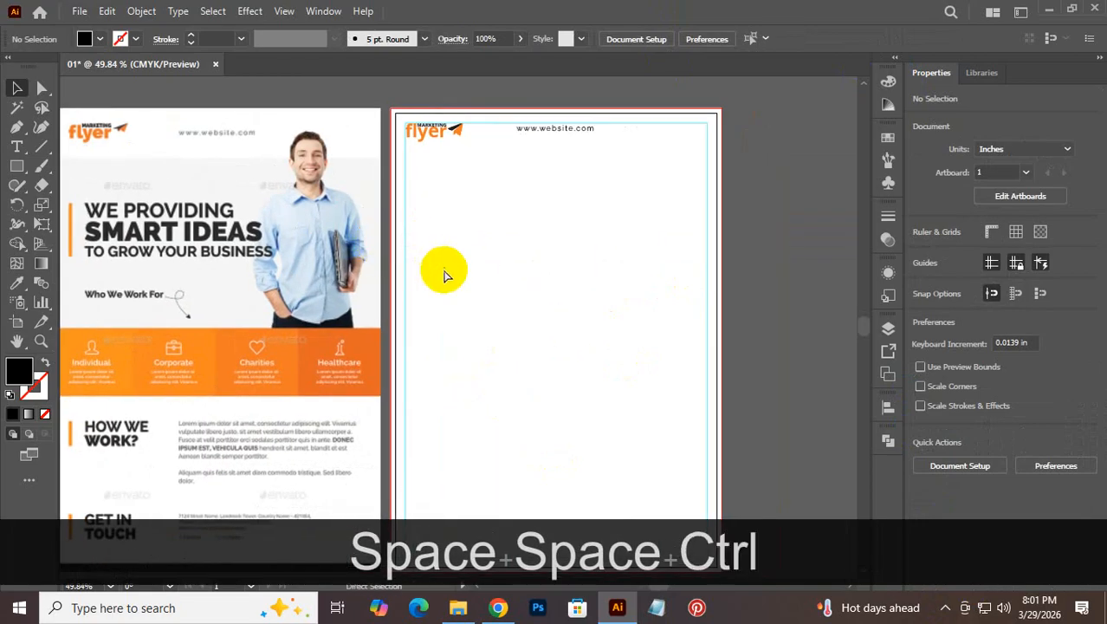
Step: Save the document in the Downloads folder as "01 flyer" in Illustrator CC (Legacy) format
key(ctrl+s)
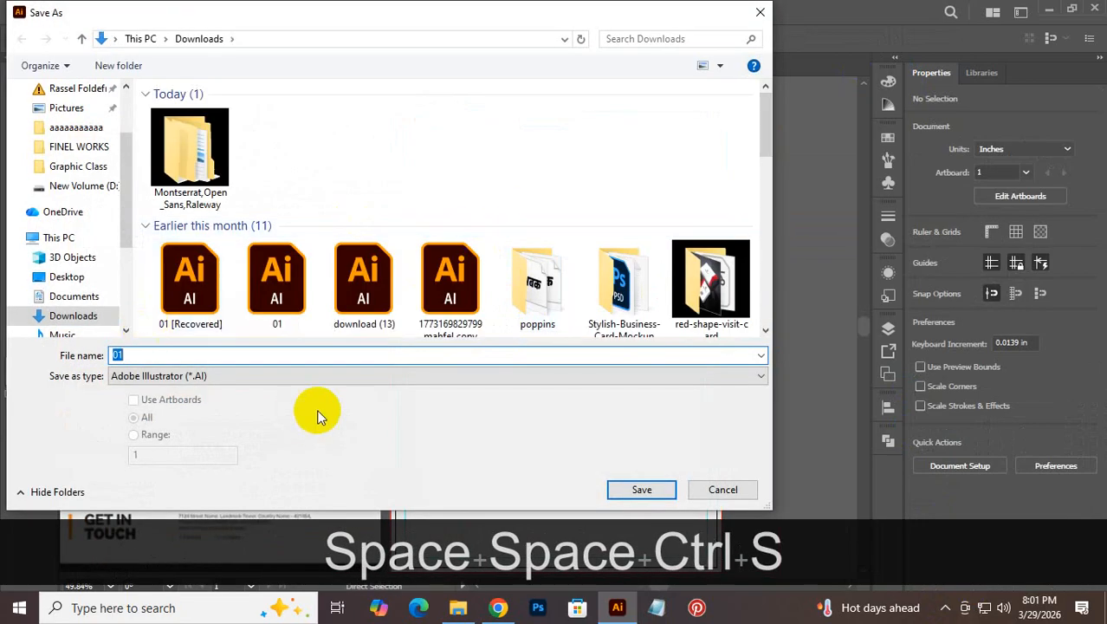
click(147, 351)
text(f)
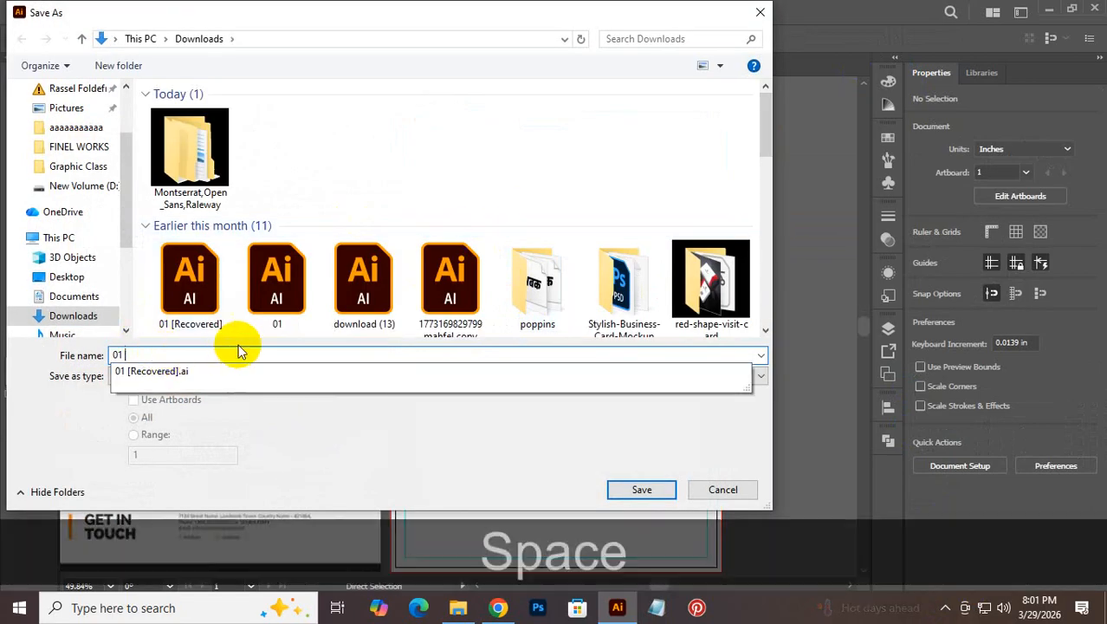
text(lyer)
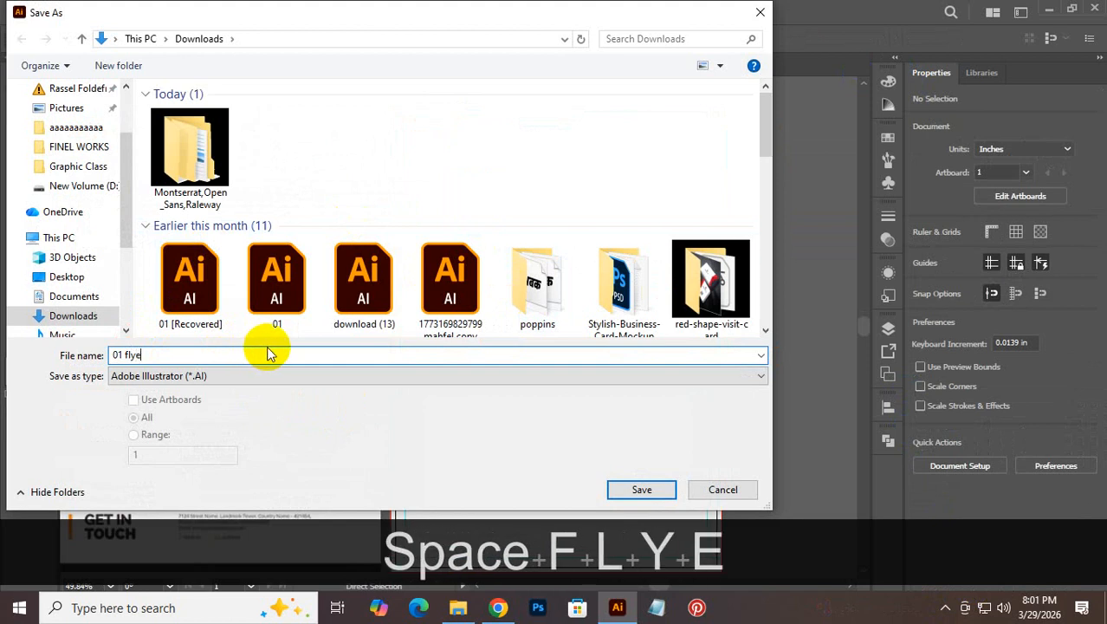
click(659, 485)
click(507, 73)
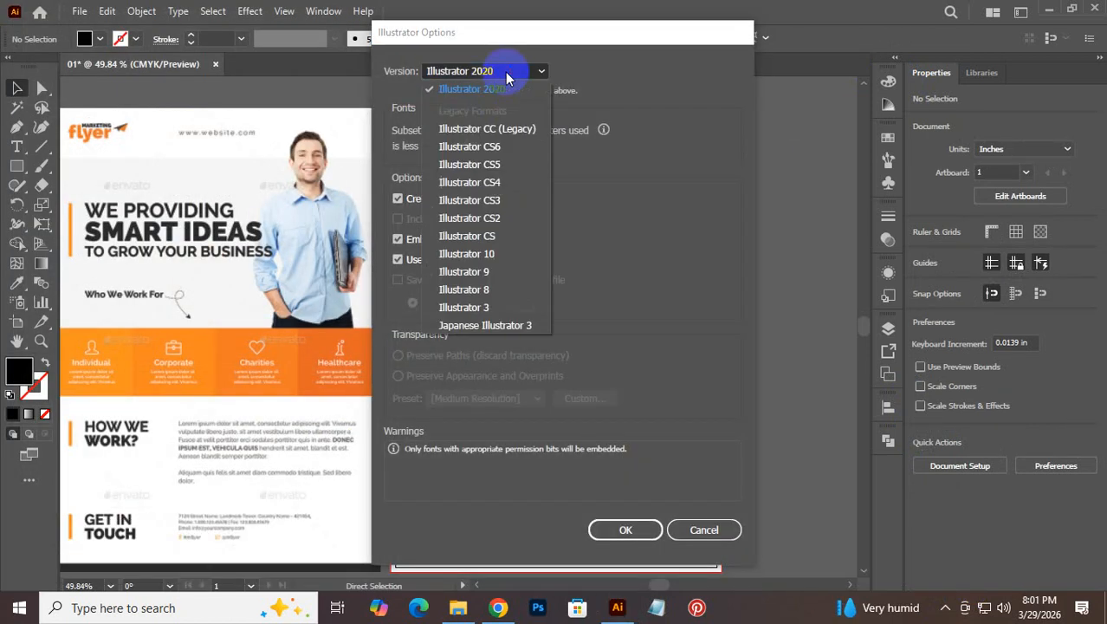
click(506, 145)
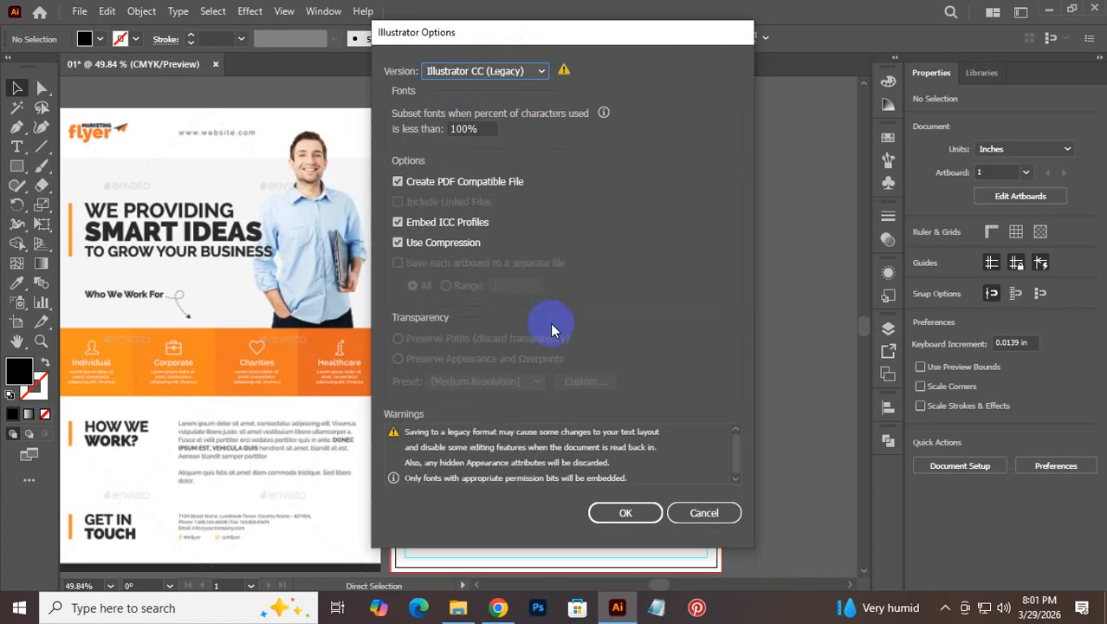
click(620, 517)
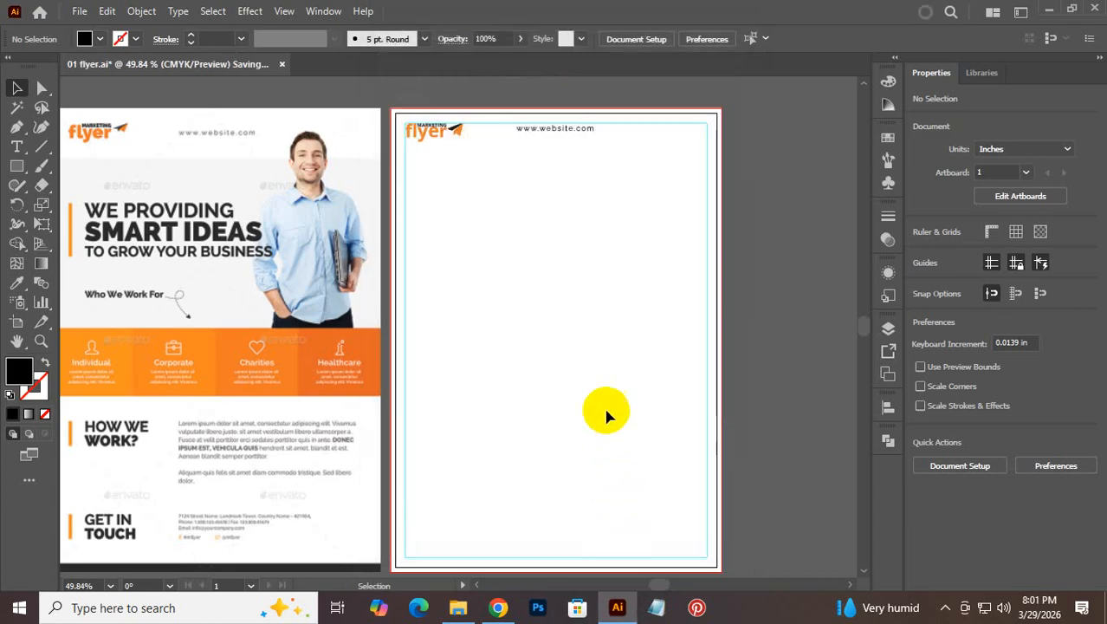
Step: Draw a rectangle about 8.52 × 4.35 in below the header, spanning the artboard's full width including the bleed, level with the reference's banner
key(space)
drag(217, 253, 356, 246)
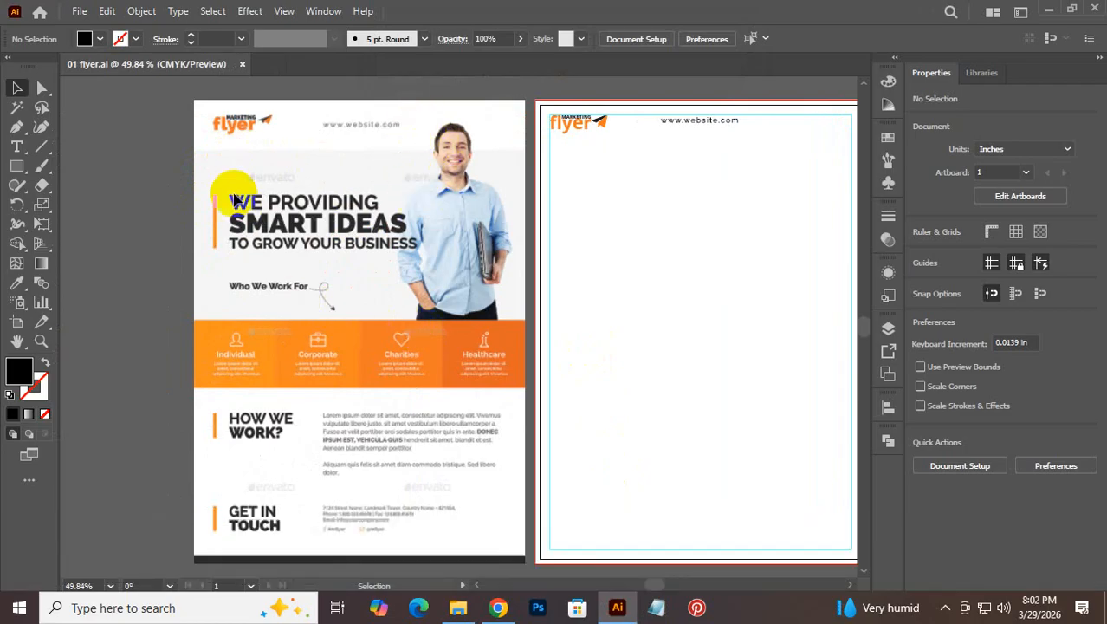
drag(648, 241, 502, 229)
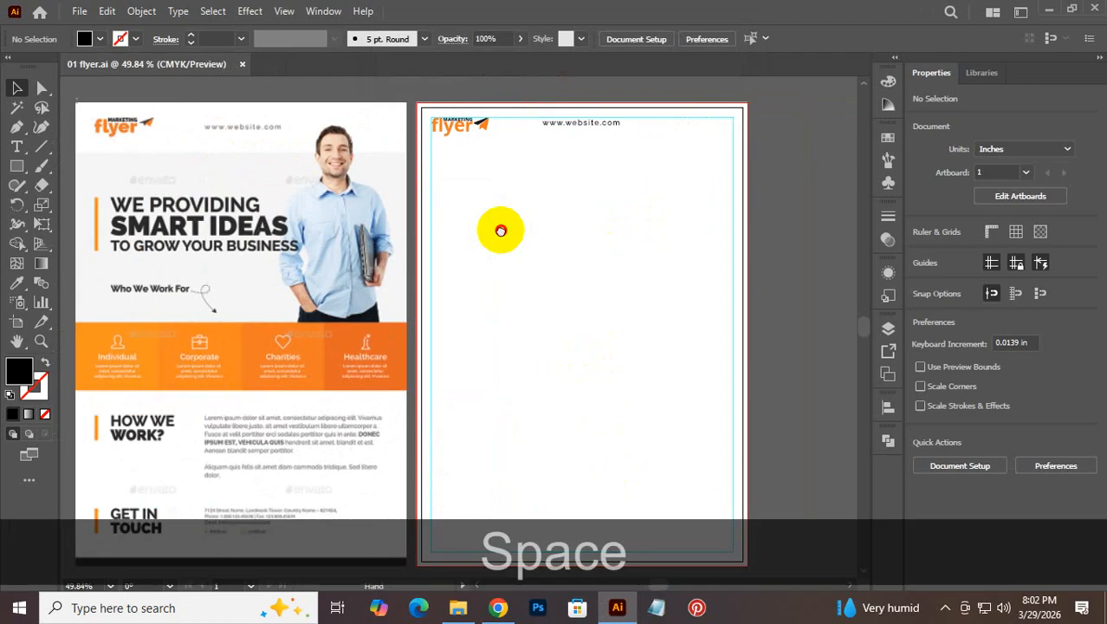
click(15, 166)
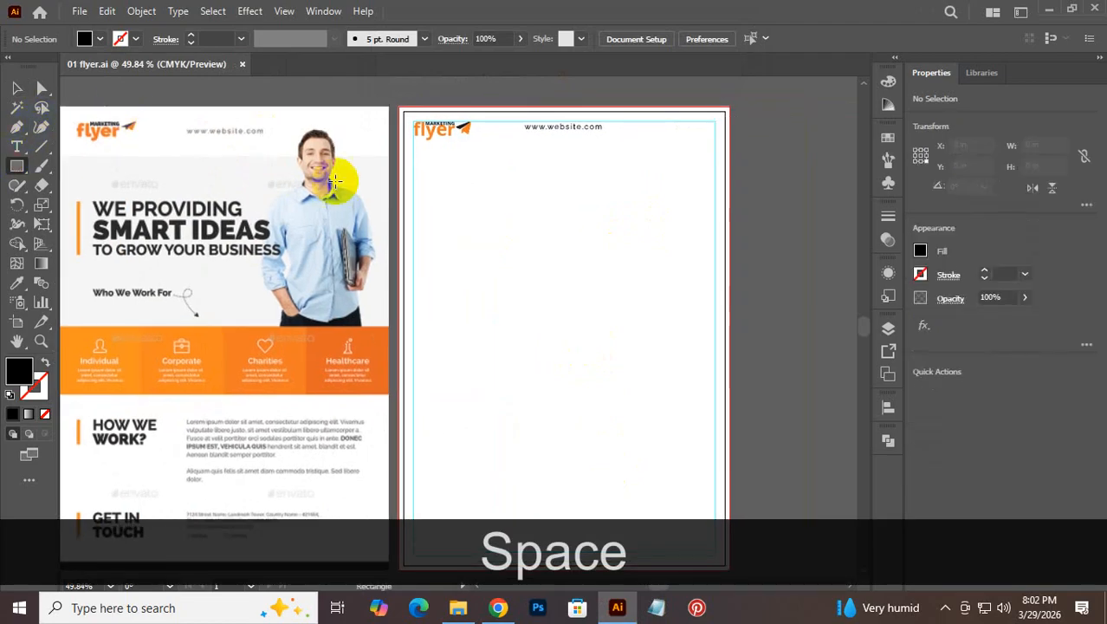
drag(399, 157, 732, 328)
Step: Fill the rectangle with the light grey sampled from the reference's banner background and save the document
click(22, 284)
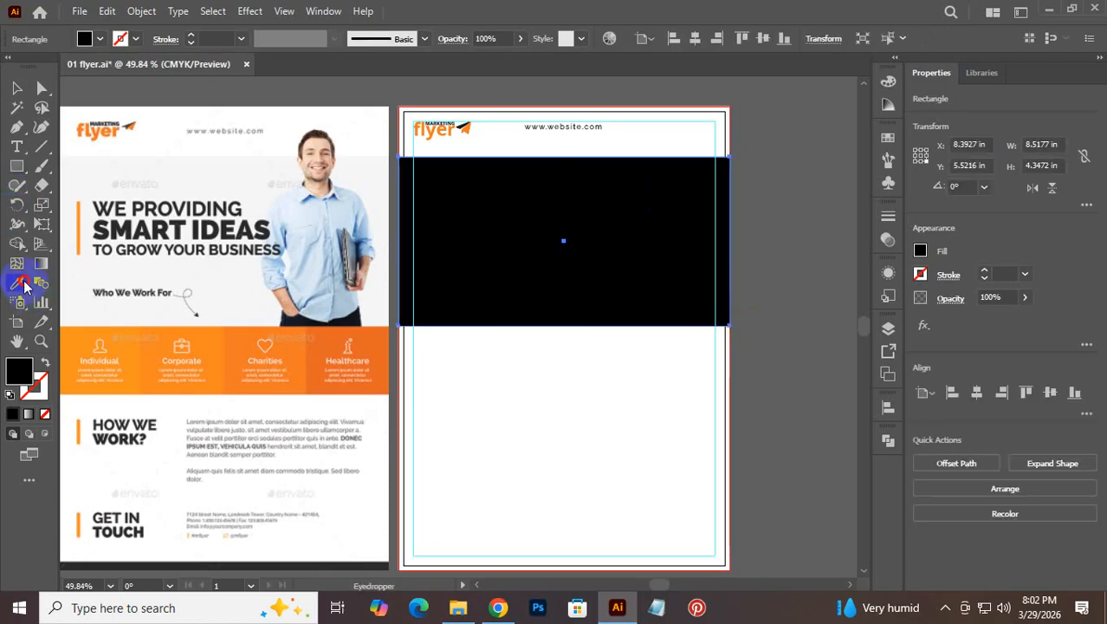
click(235, 176)
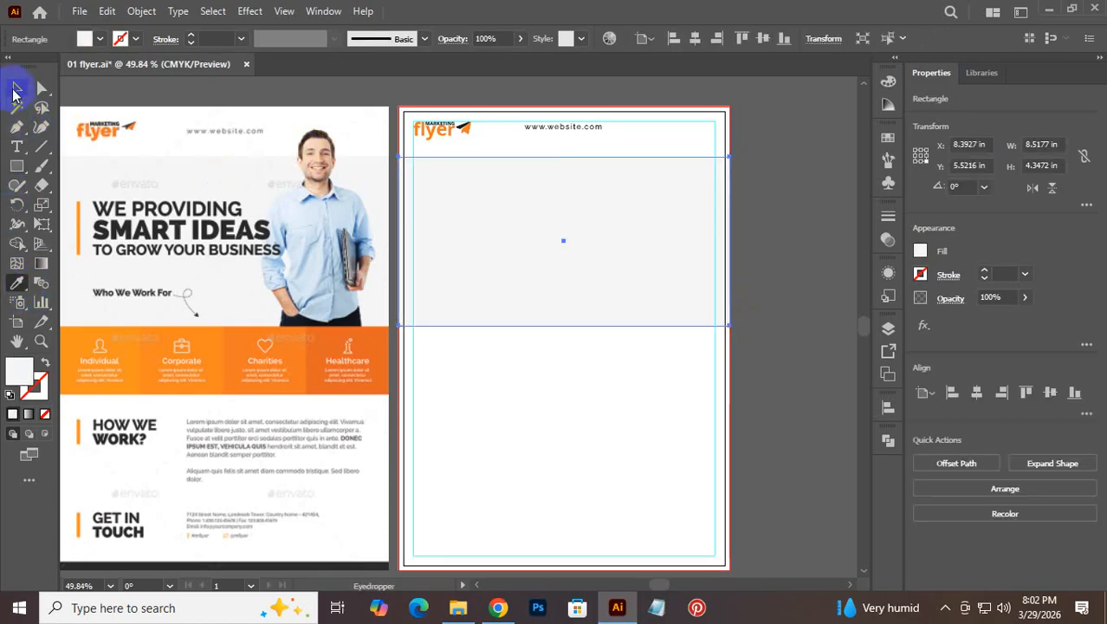
click(15, 88)
click(783, 176)
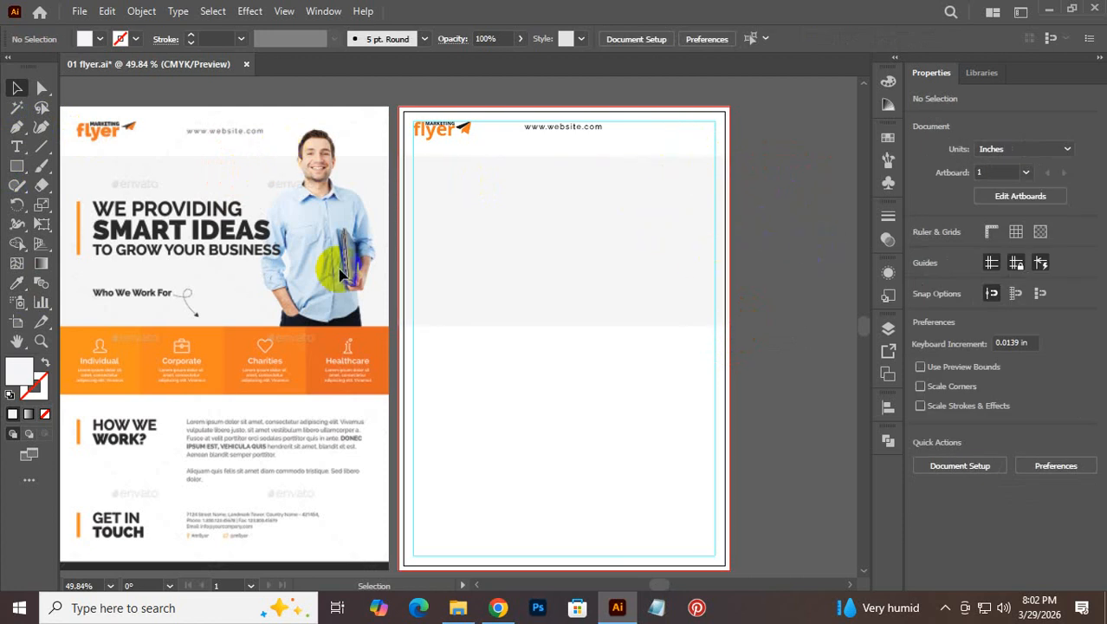
key(space)
drag(197, 286, 249, 257)
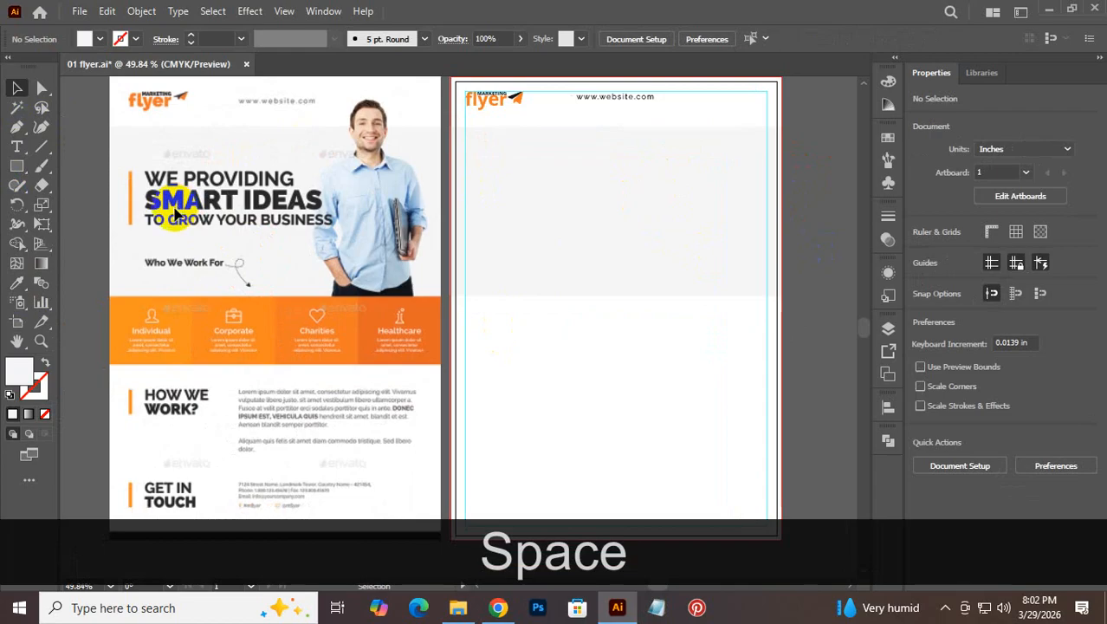
key(ctrl+s)
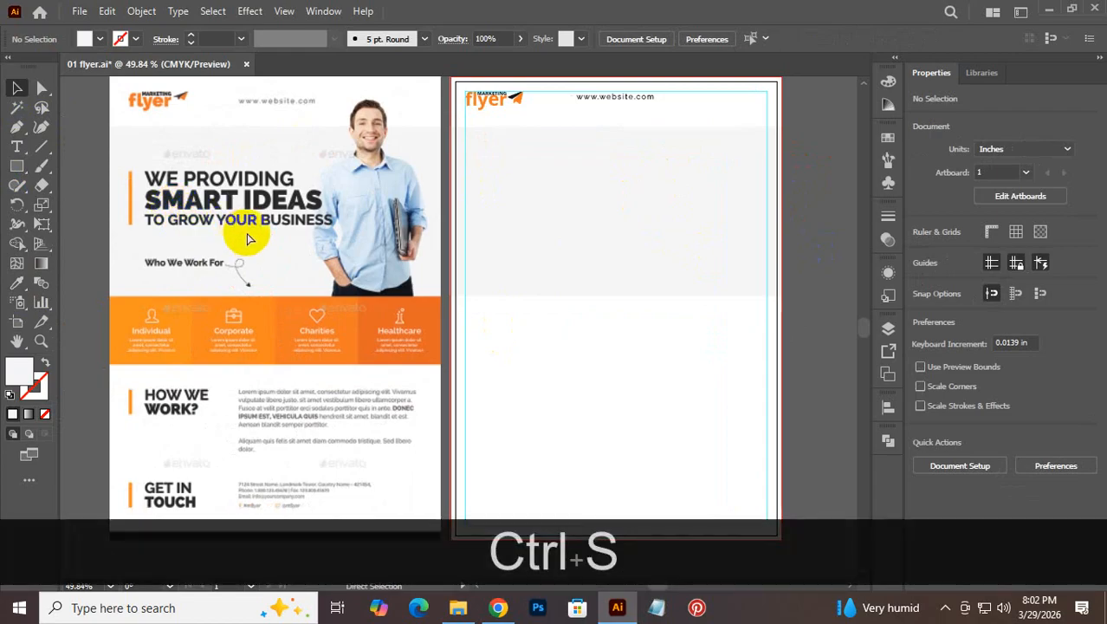
Step: Add a text line reading "WE PROVIDING" just above the reference's headline
key(ctrl+space)
drag(163, 194, 438, 296)
drag(287, 276, 347, 380)
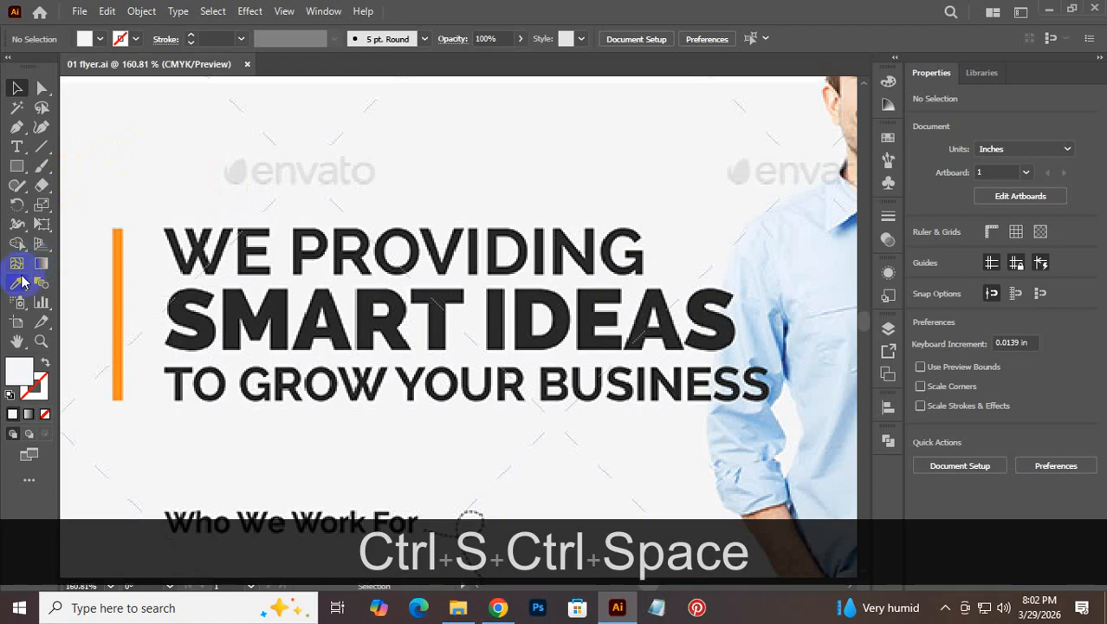
click(17, 147)
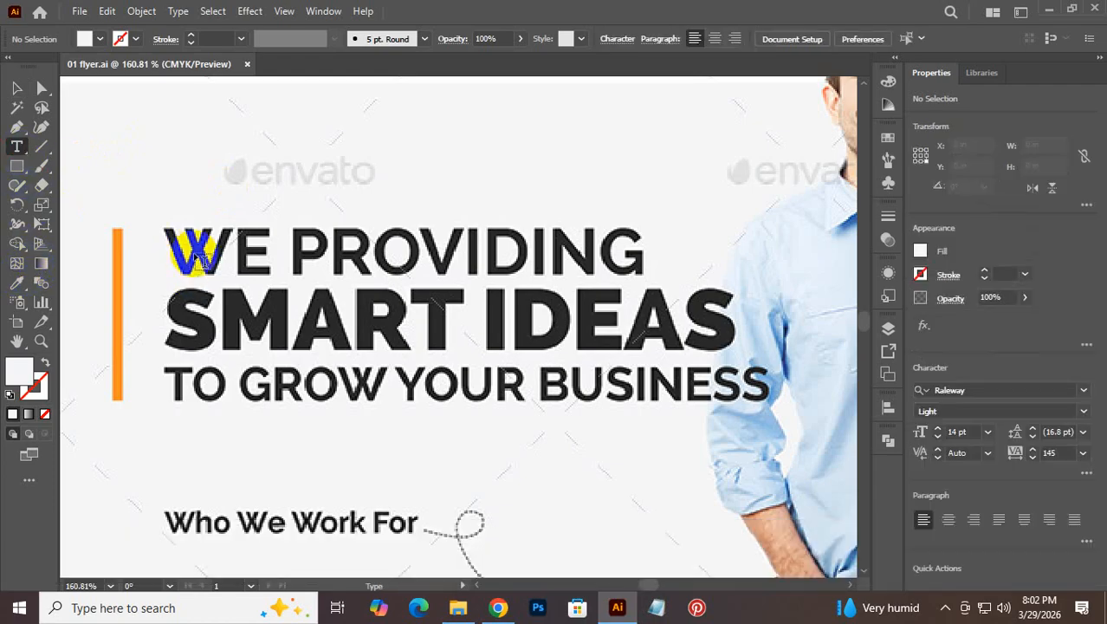
click(238, 161)
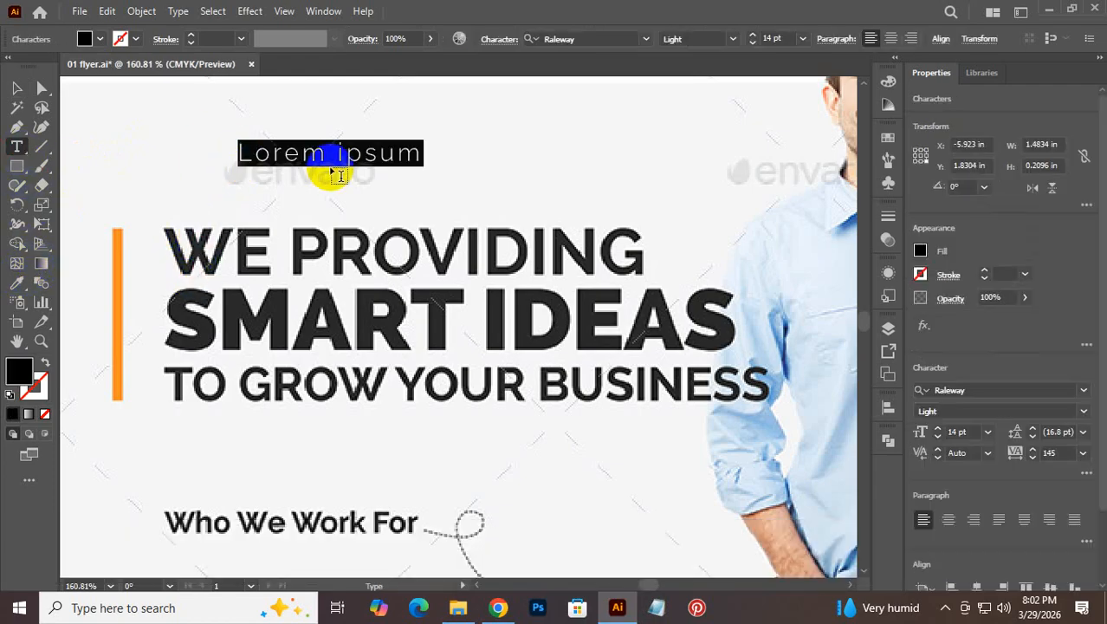
key(Caps_Lock)
text(WE )
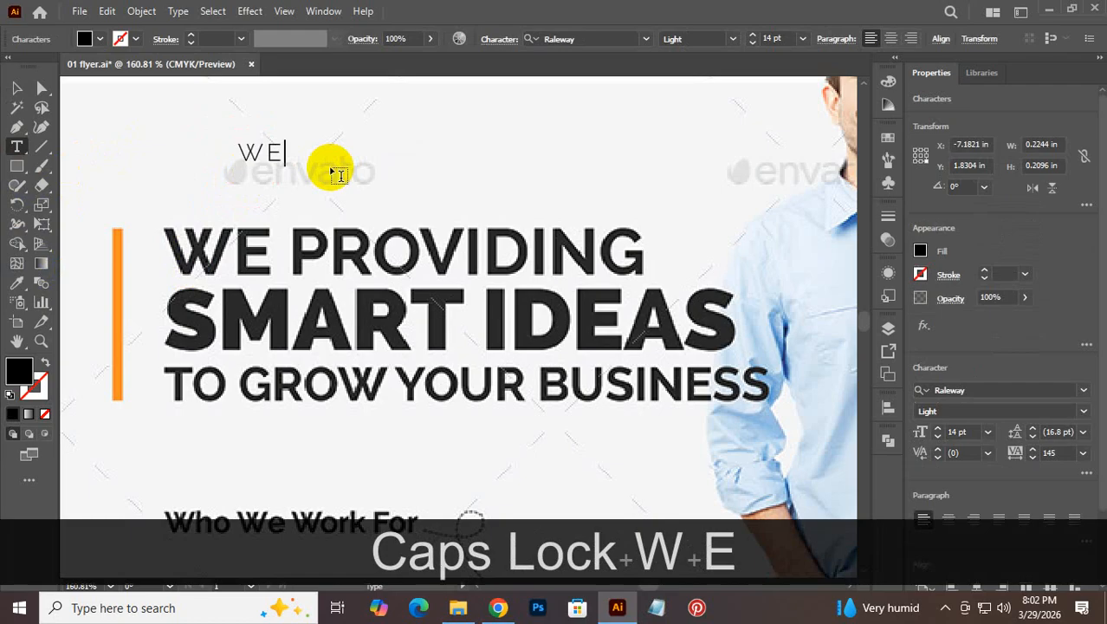
text(PROVI)
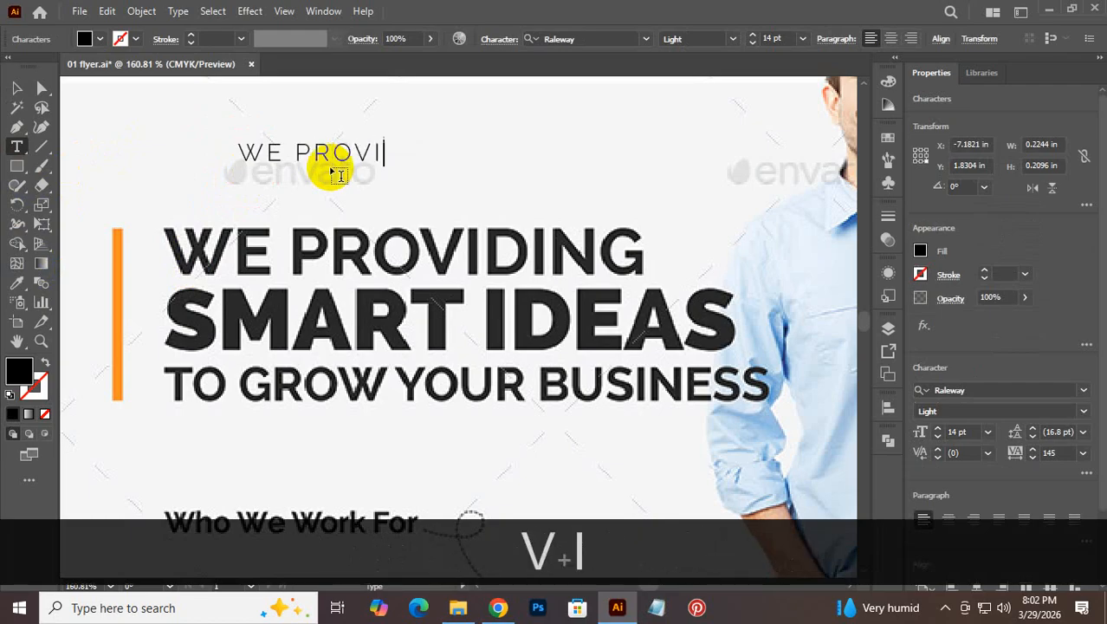
text(DING)
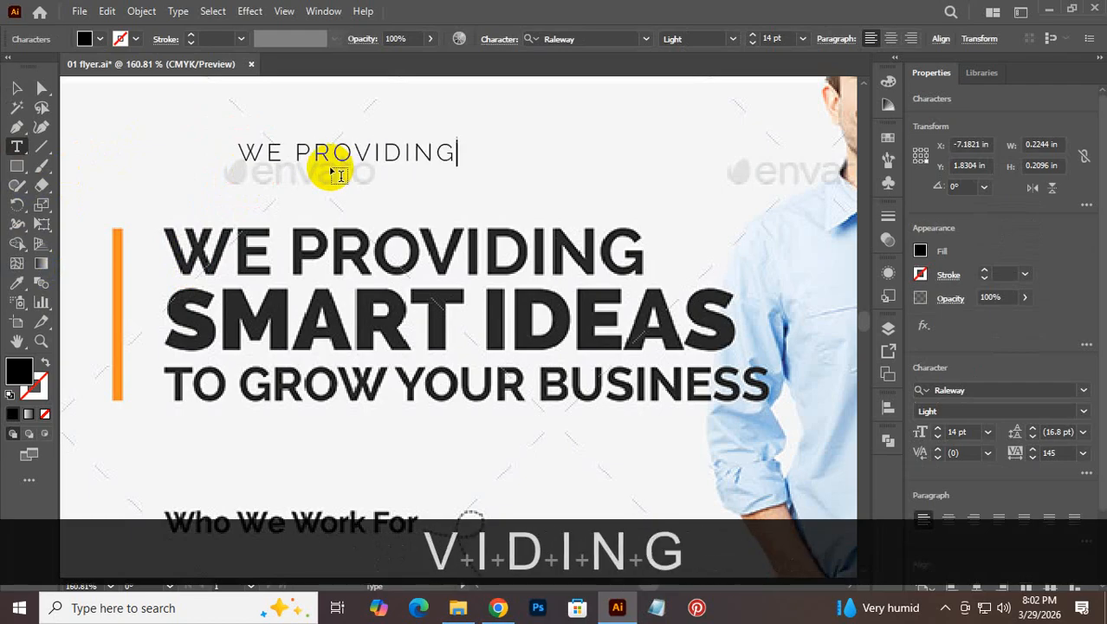
Step: Add the second headline line "SMART IDEAS" below "WE PROVIDING"
key(Return)
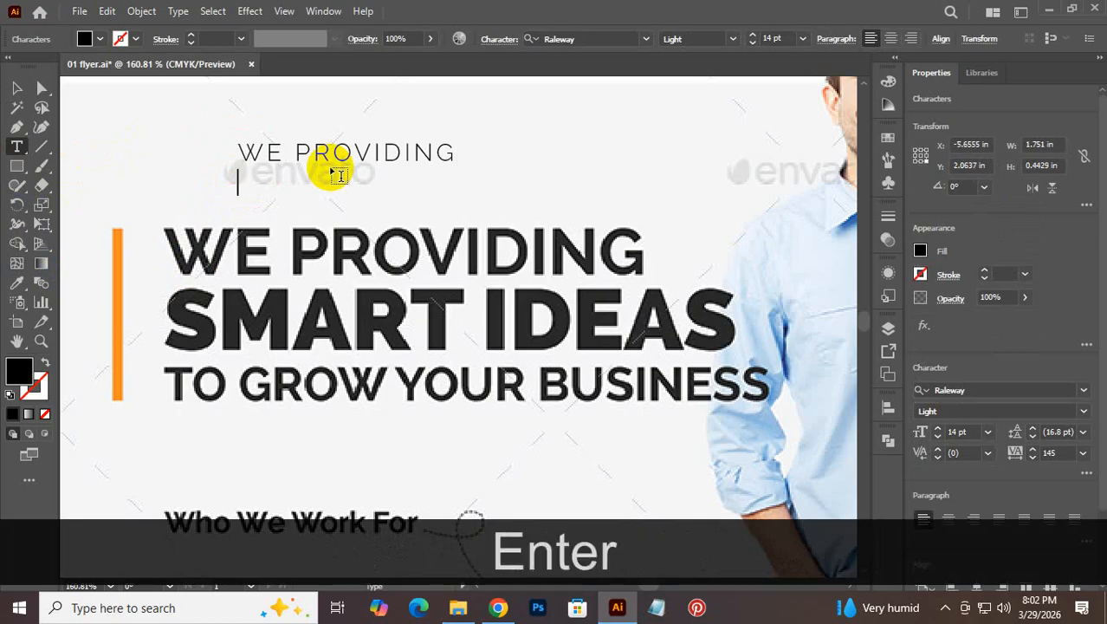
text(SMART )
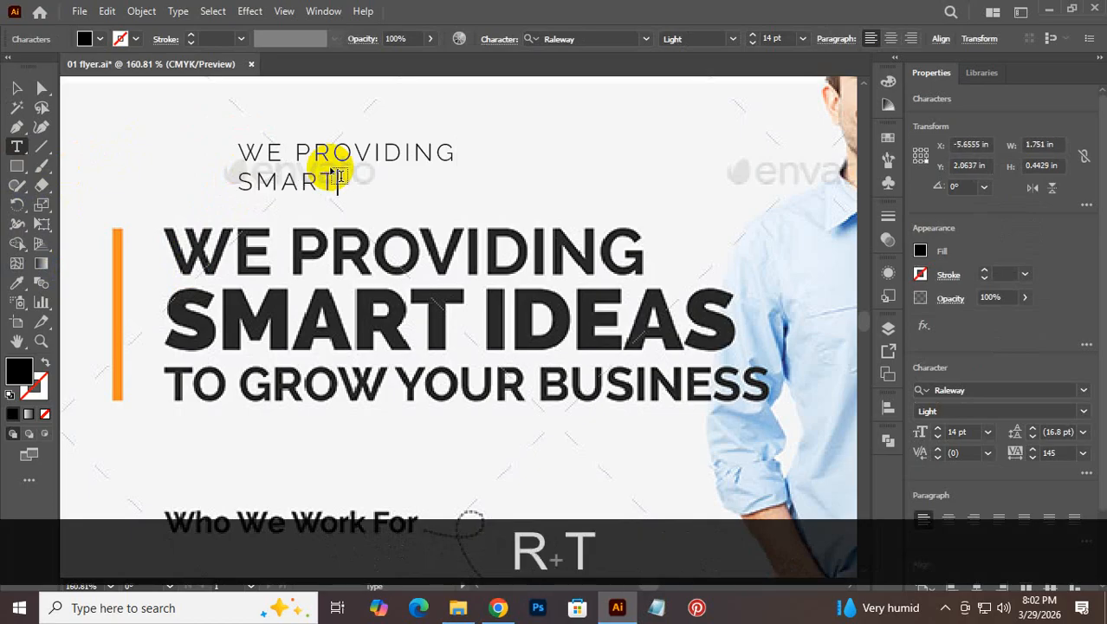
text(IDEAS)
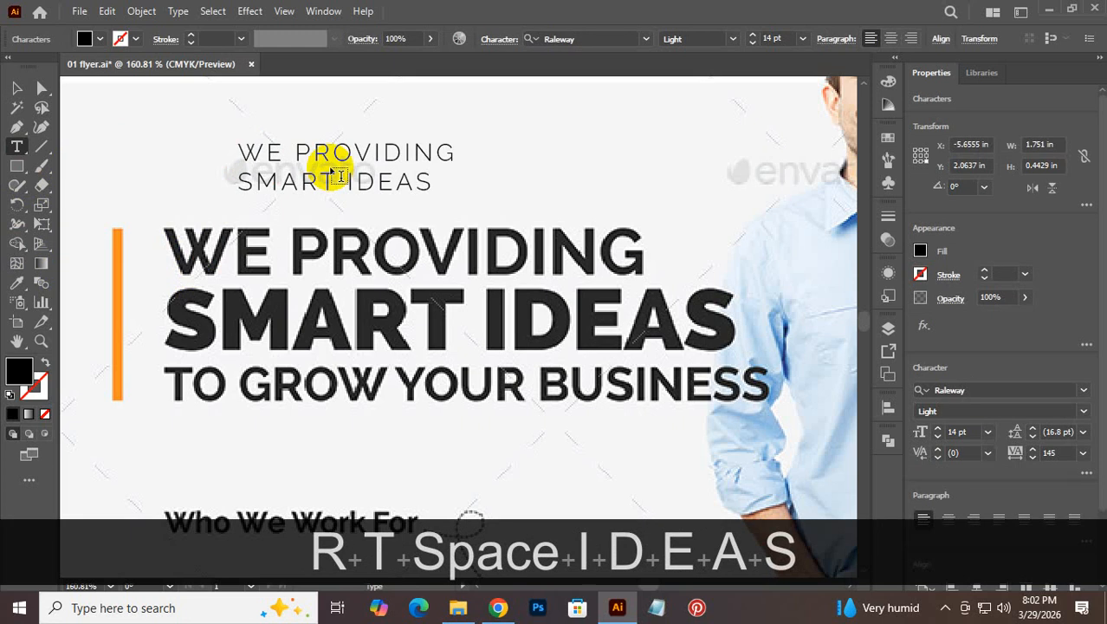
Step: Add the third headline line "TO GROW YOUR BUSINESS" below "SMART IDEAS"
key(Return)
text(TO )
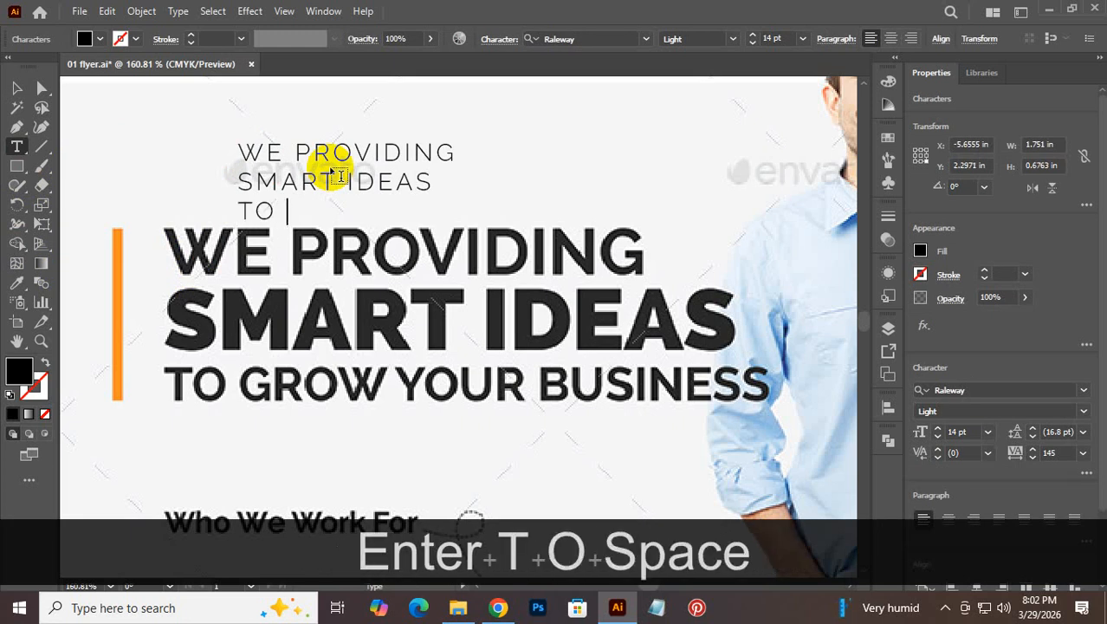
text(GRRO)
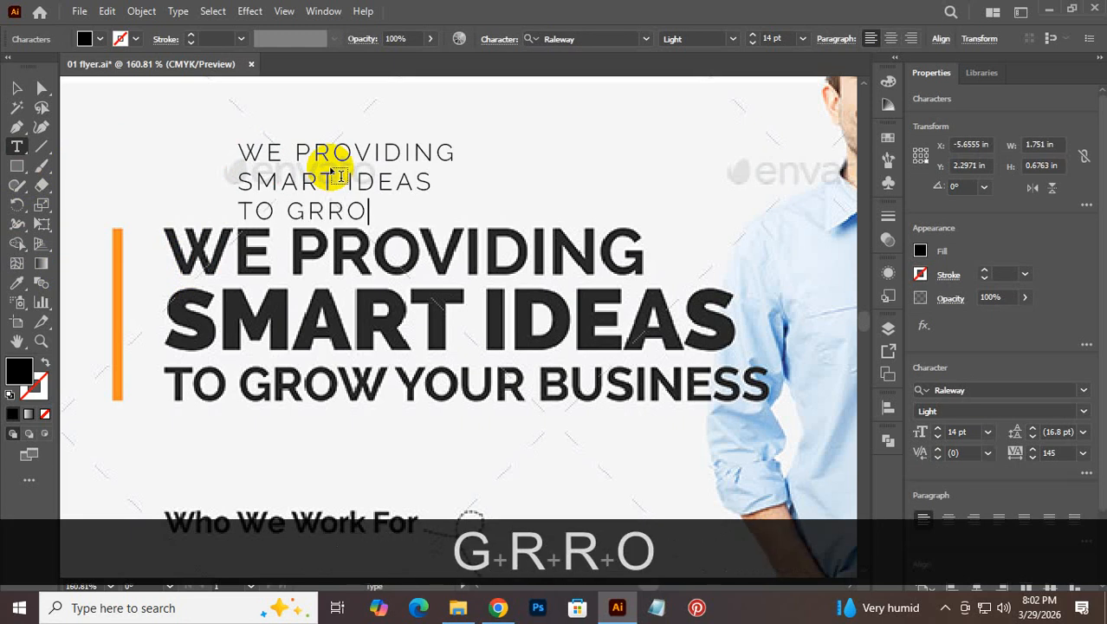
key(BackSpace)
key(BackSpace)
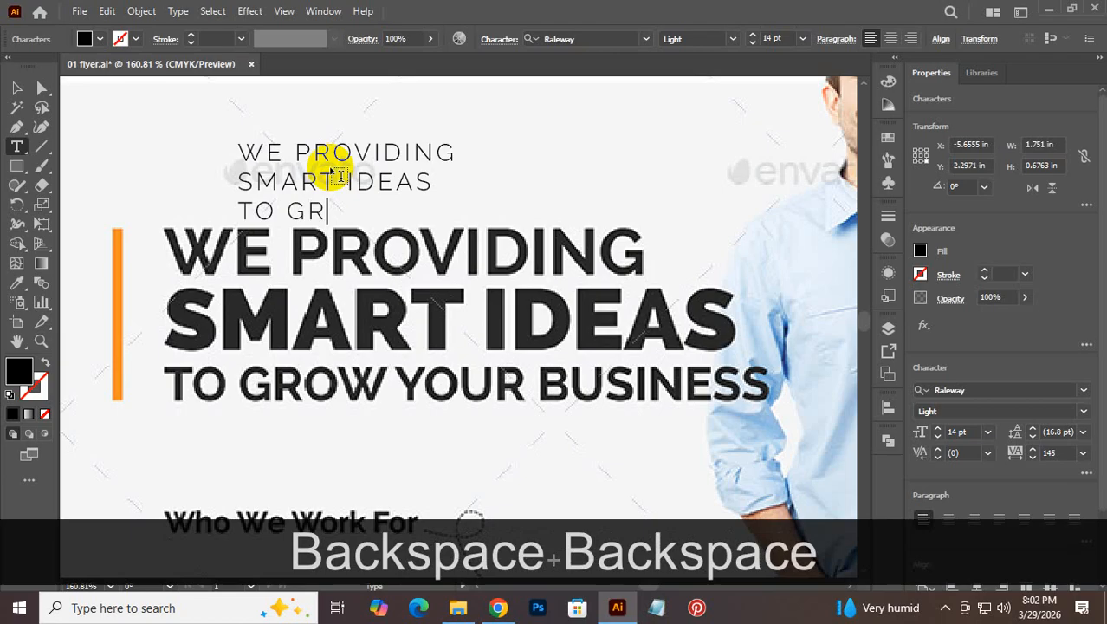
text(OW Y)
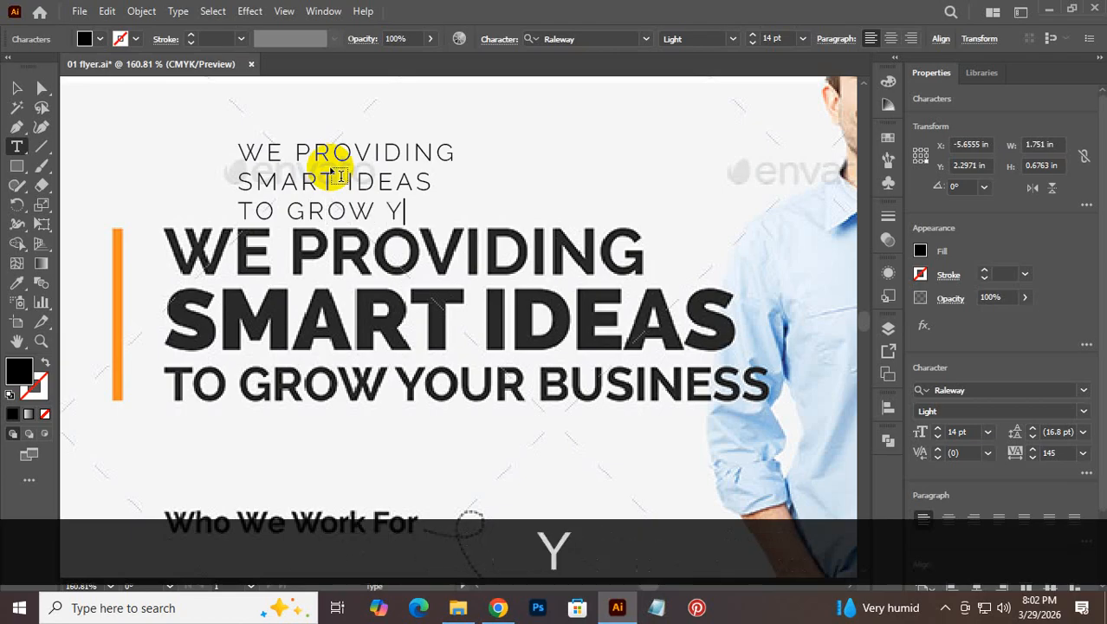
text(OUR )
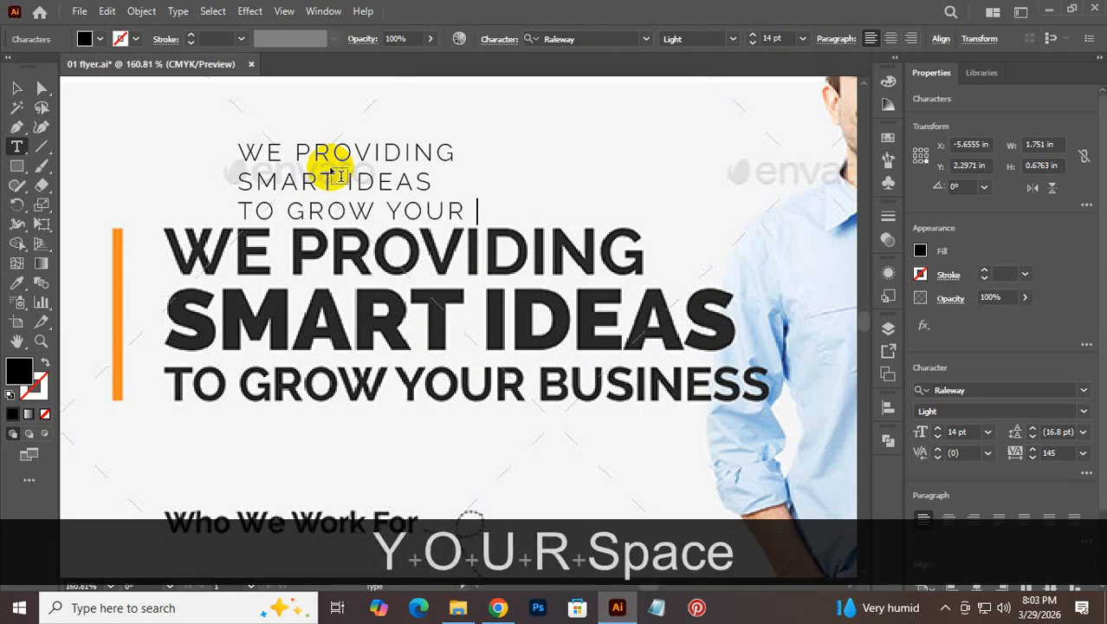
text(BUSINES)
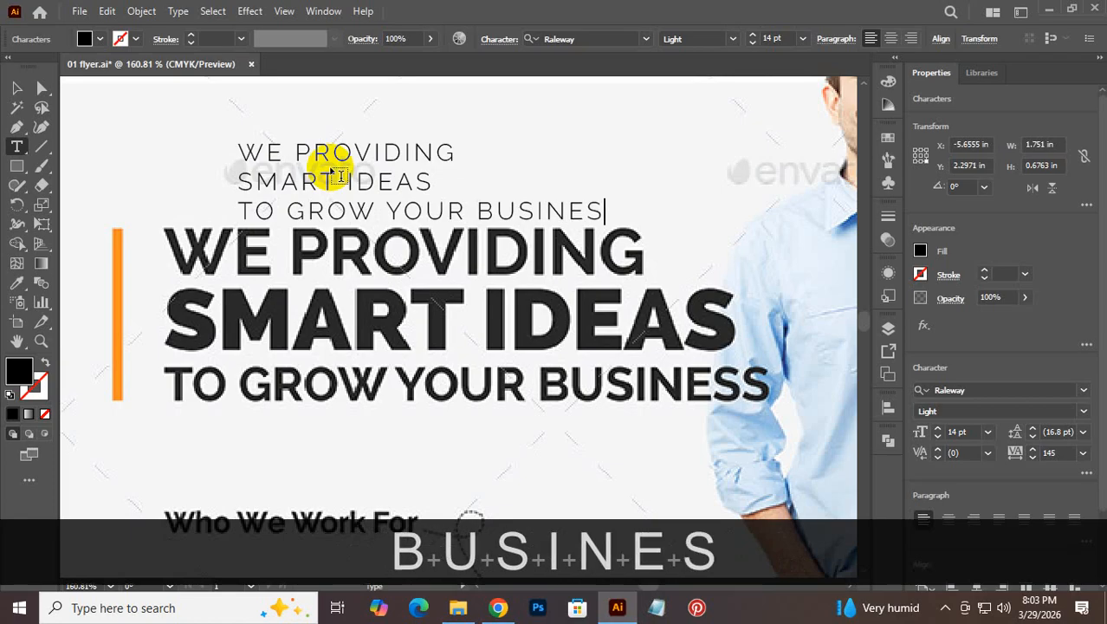
text(SS)
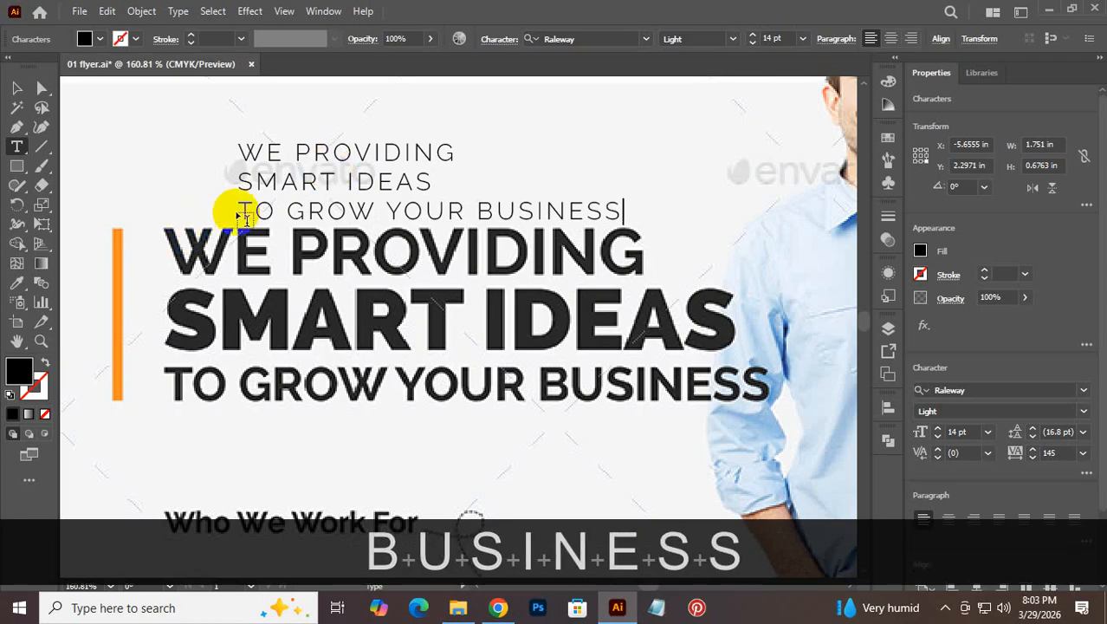
Step: Set all three lines of the new headline text to Raleway Bold at 24 pt
key(ctrl+a)
click(735, 39)
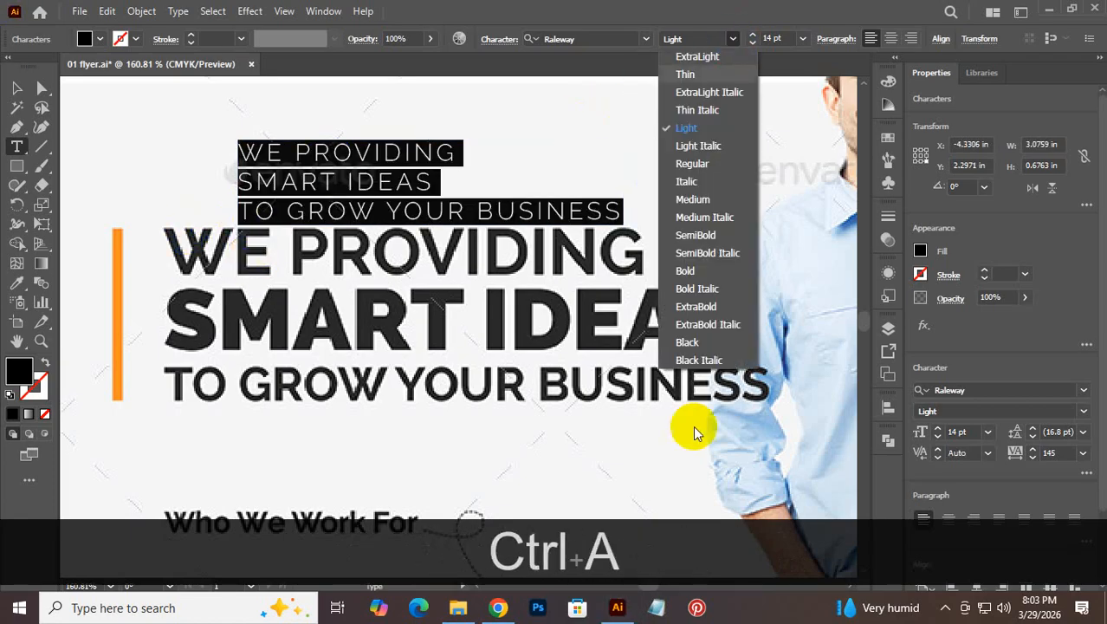
click(713, 274)
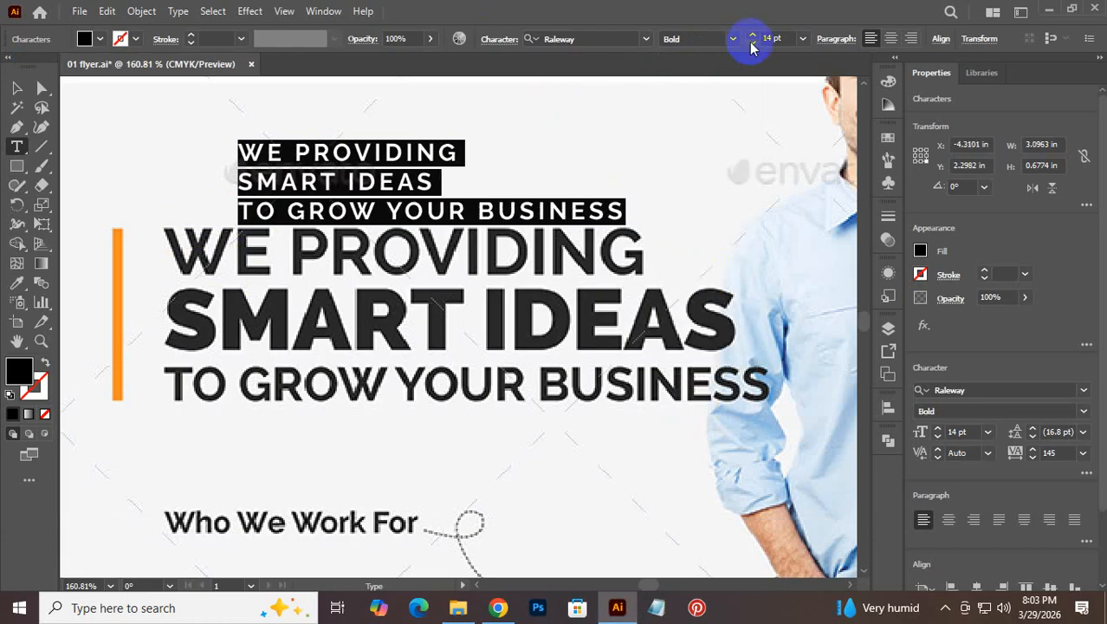
scroll(776, 39, up, 10)
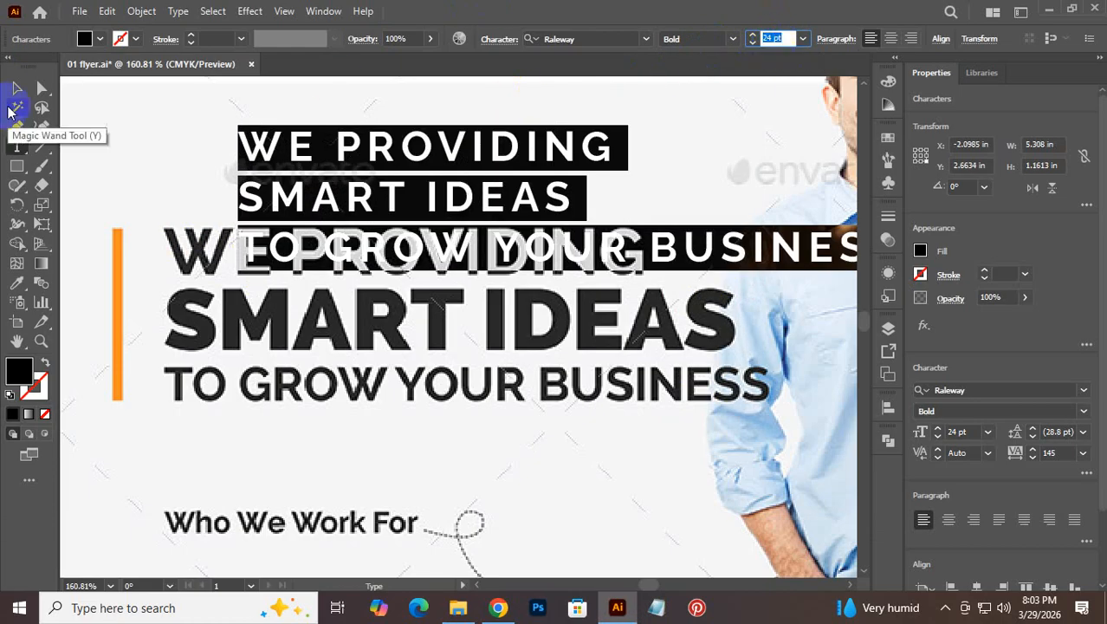
Step: Move the new text over the reference headline, matching its starting edge, and enlarge all three lines to 37 pt
click(12, 89)
drag(448, 156, 394, 255)
double_click(395, 256)
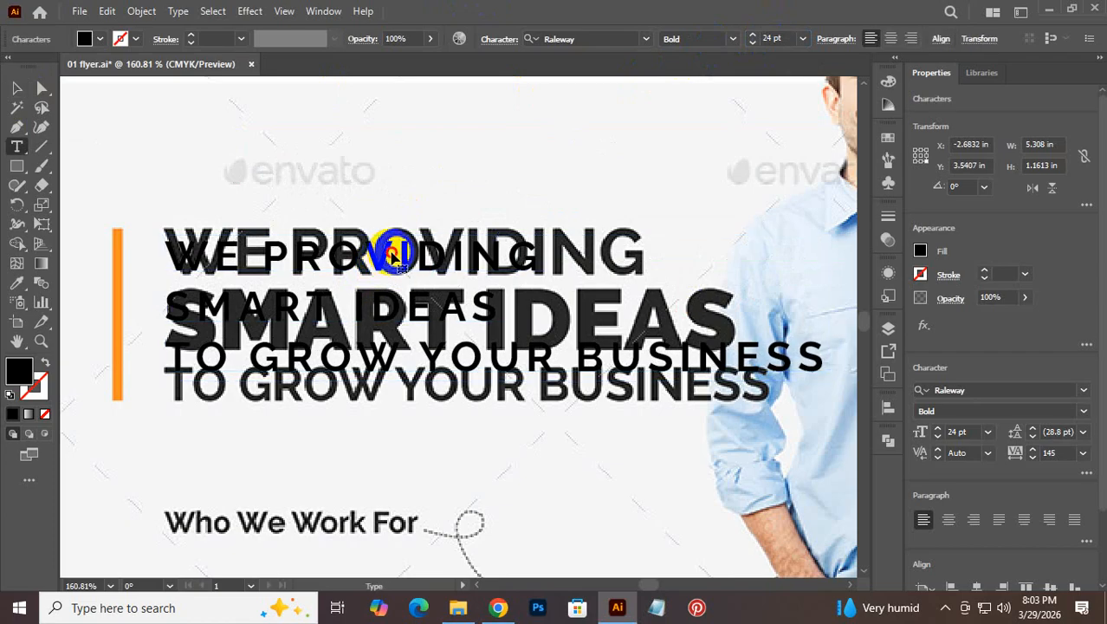
triple_click(395, 256)
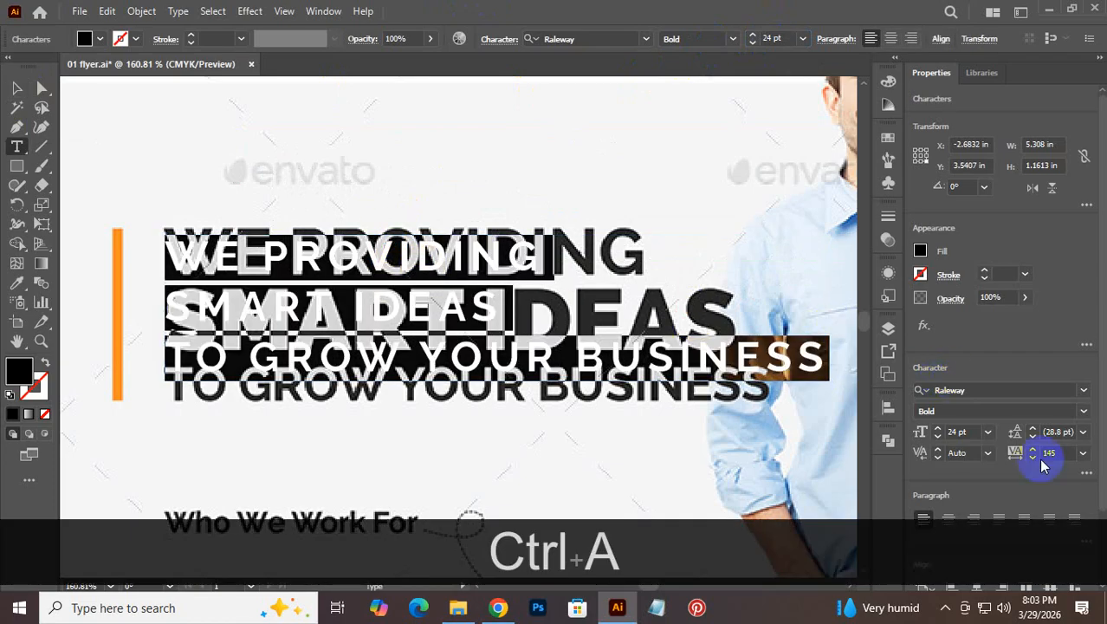
scroll(964, 431, up, 13)
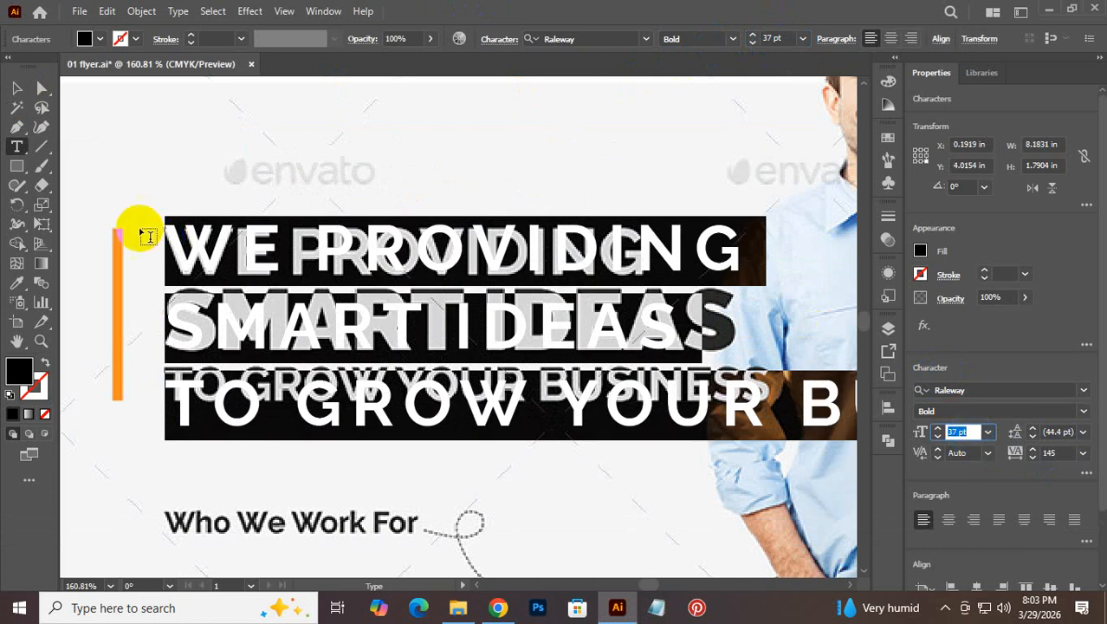
Step: Align the text block with the first line of the reference headline and set "WE PROVIDING" to 38 pt
click(19, 91)
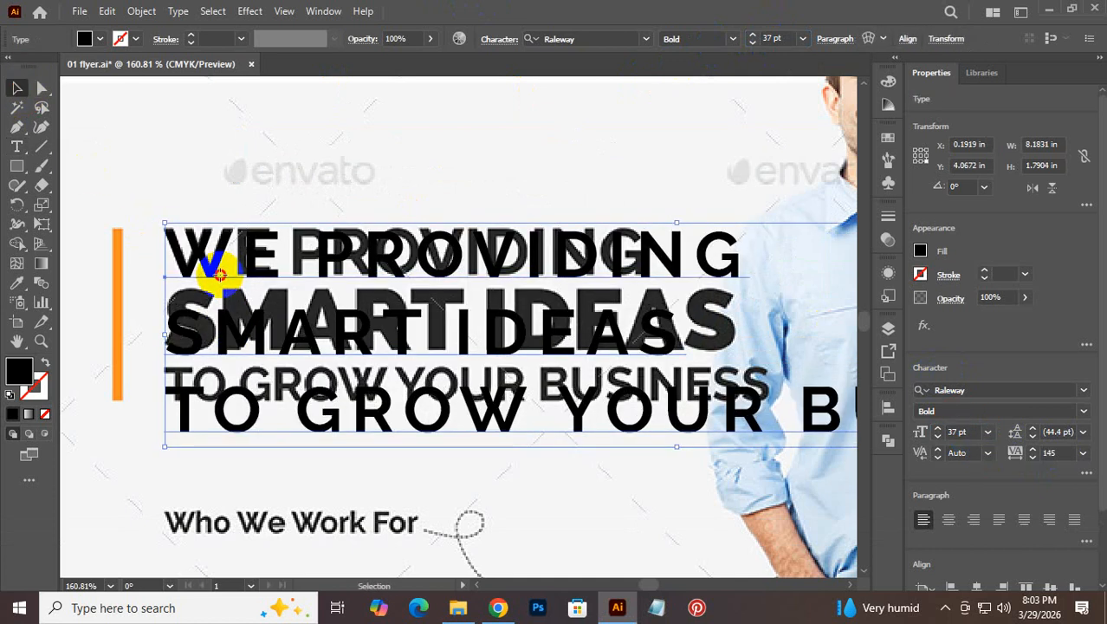
drag(218, 274, 217, 272)
triple_click(220, 269)
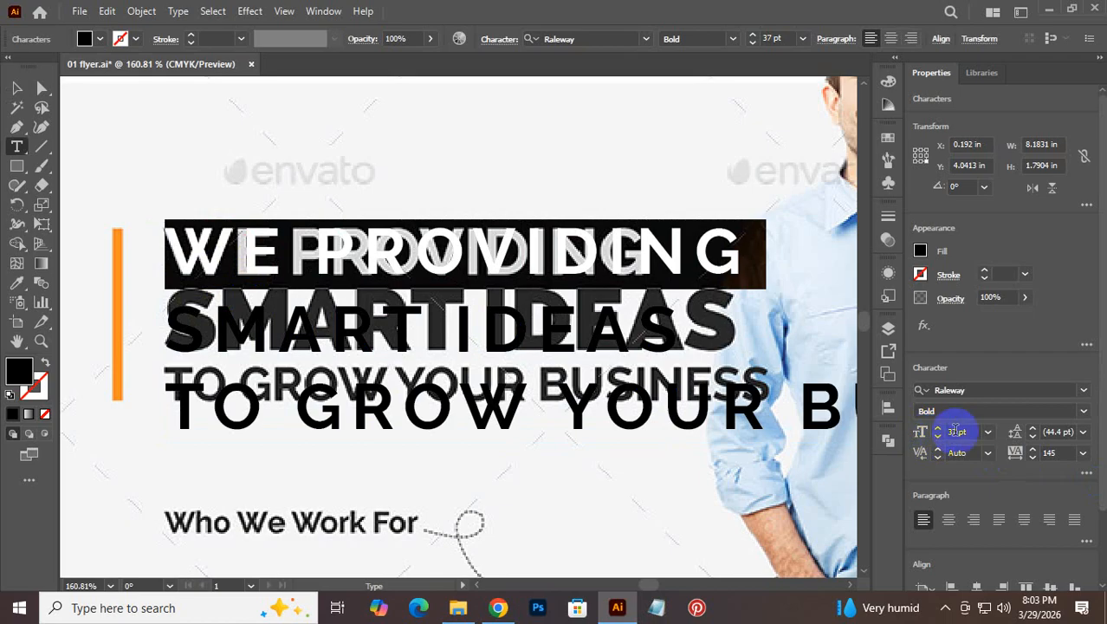
key(Up)
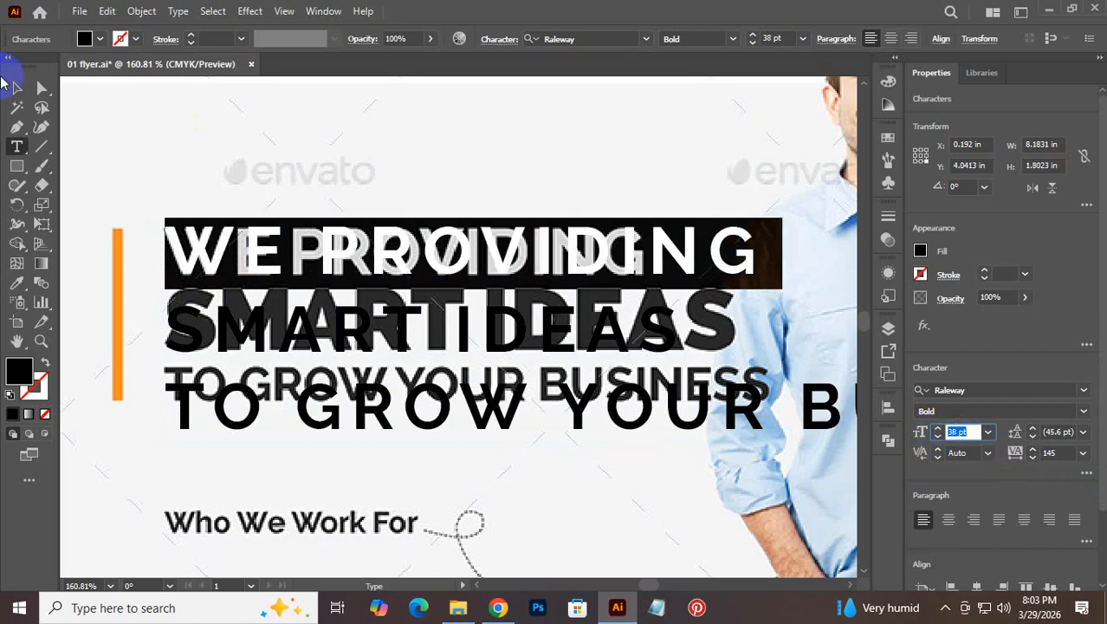
Step: Tighten the tracking of the "WE PROVIDING" line to -7 to match the reference line's width
click(1083, 452)
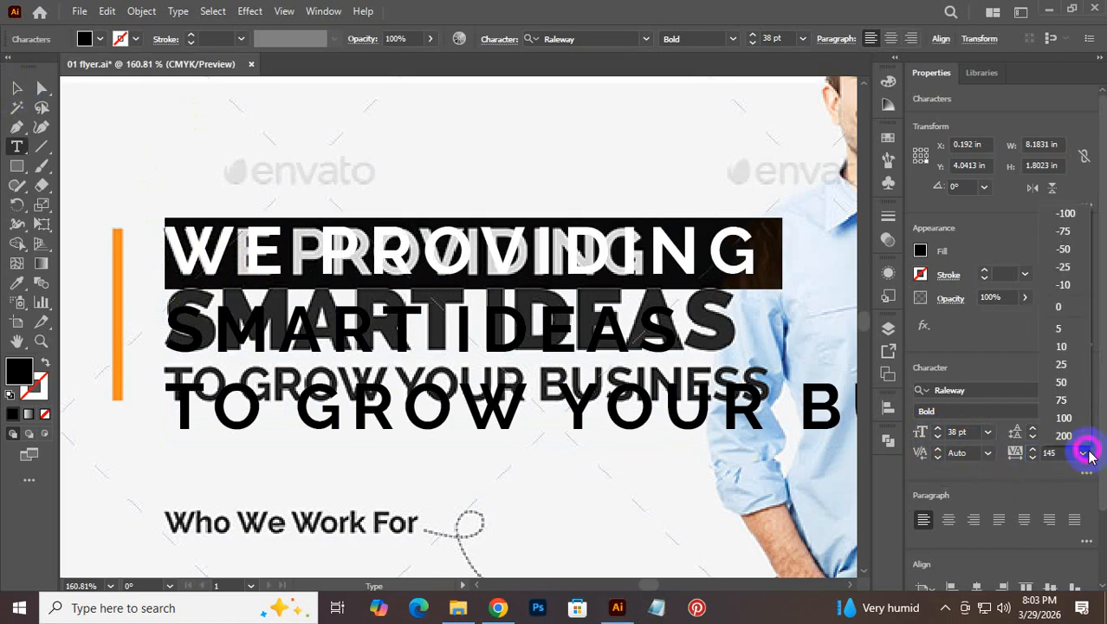
click(1064, 308)
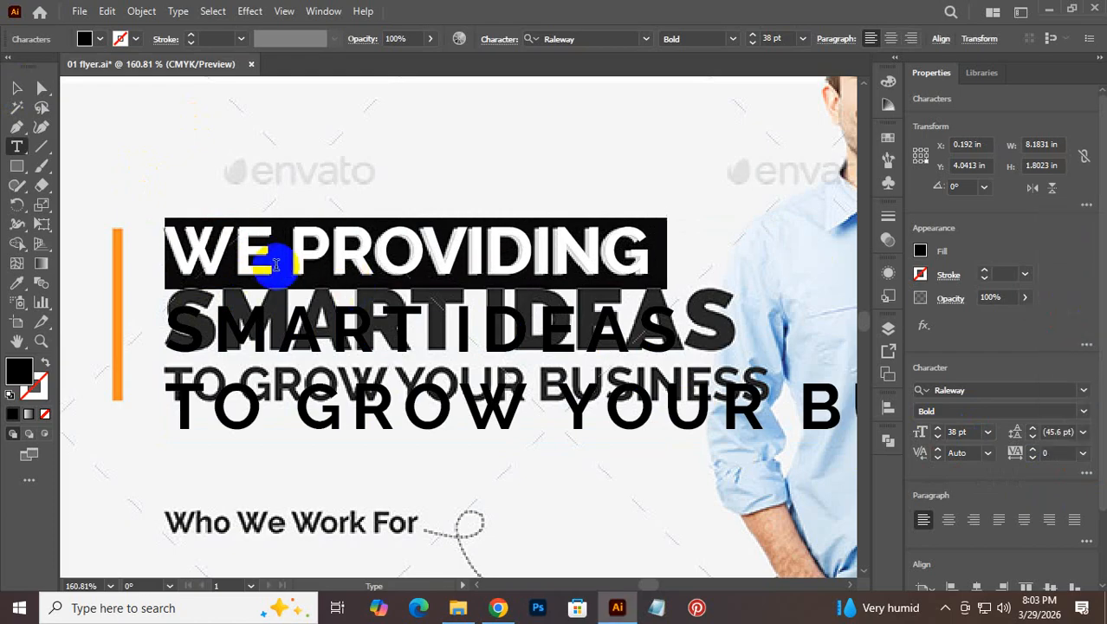
click(1059, 432)
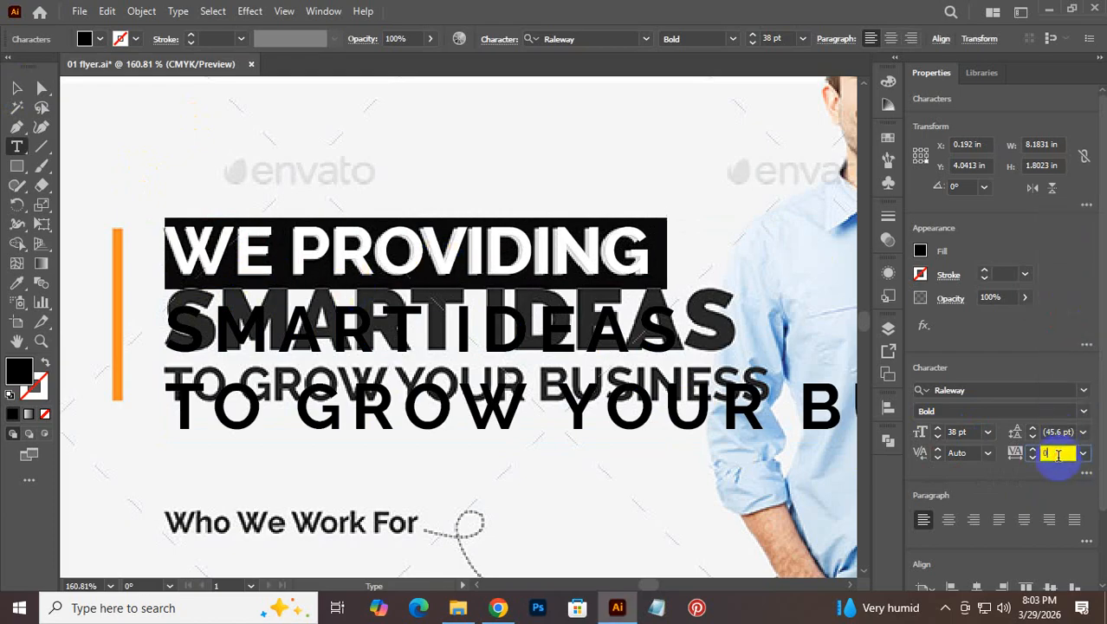
key(Down)
key(Down)
key(Down)
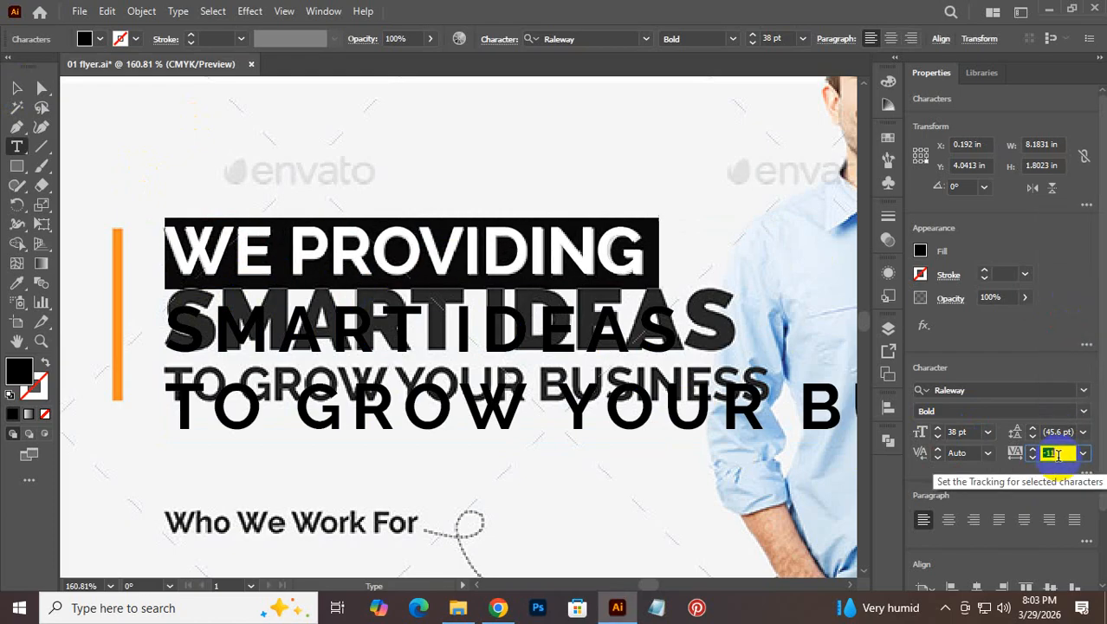
key(Down)
key(Down)
key(Down)
key(Down)
key(Up)
key(Up)
key(Up)
key(Up)
key(Up)
key(Up)
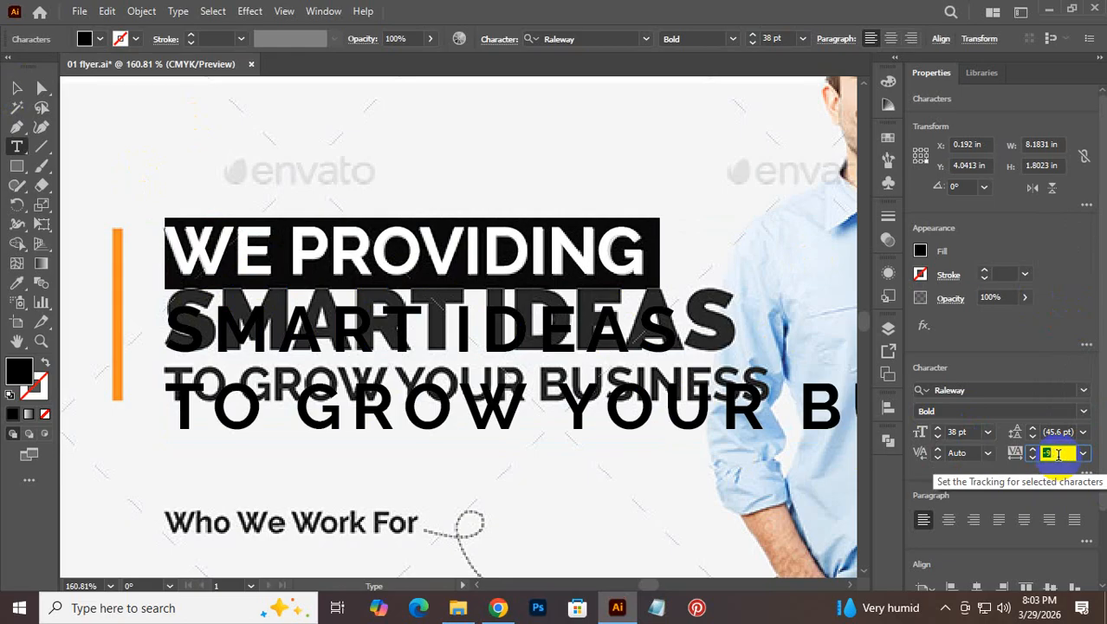
key(Up)
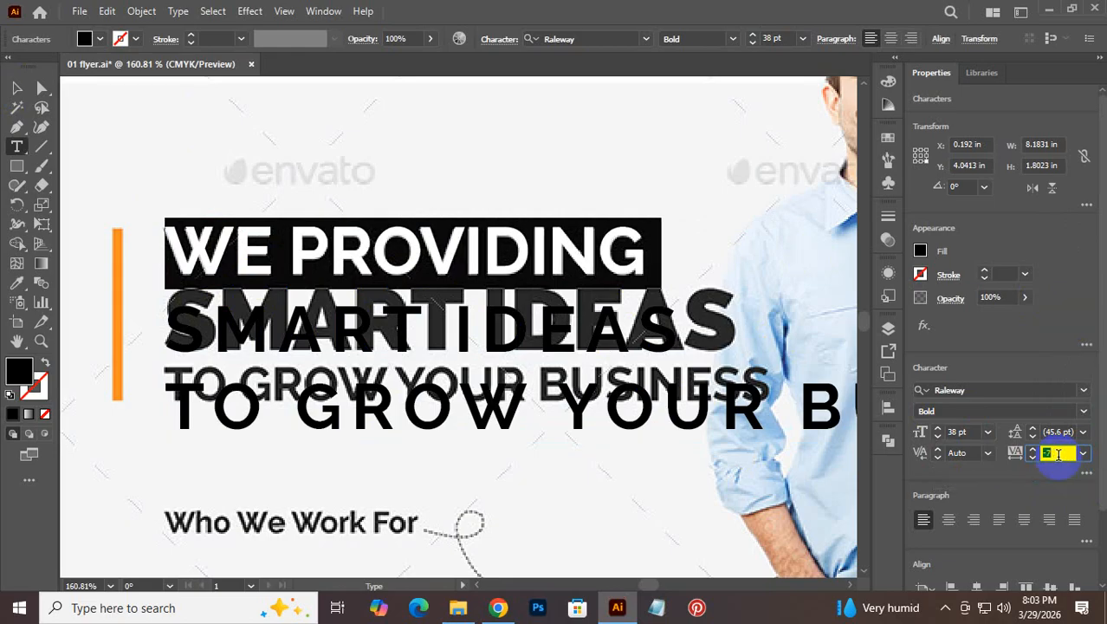
Step: Set the font size of the new "SMART IDEAS" line to 46 pt
drag(138, 324, 857, 347)
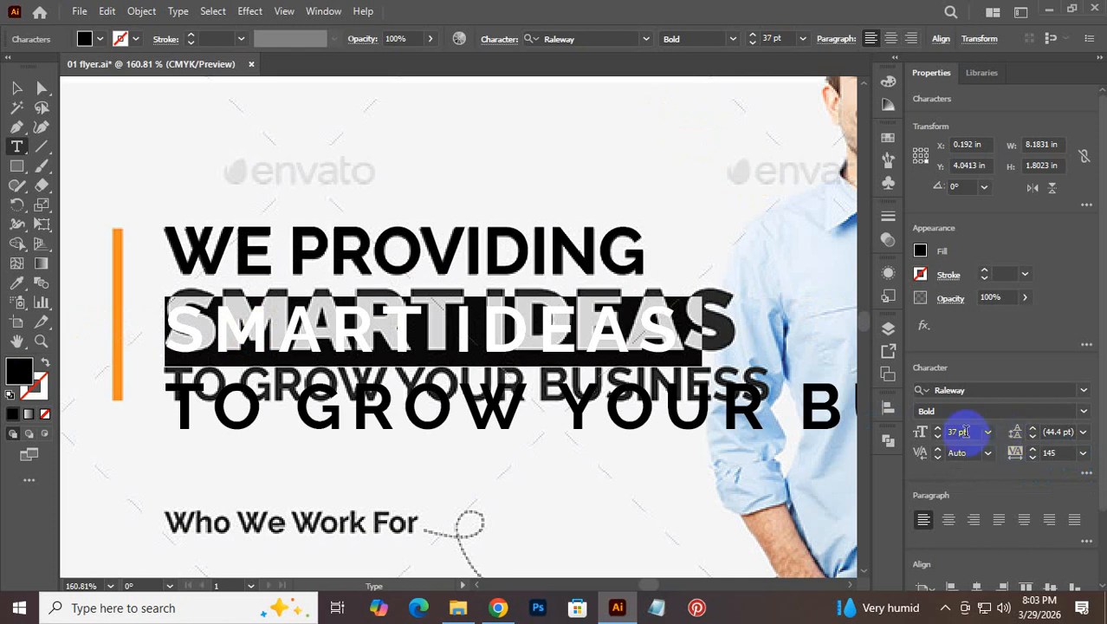
text(46)
key(Return)
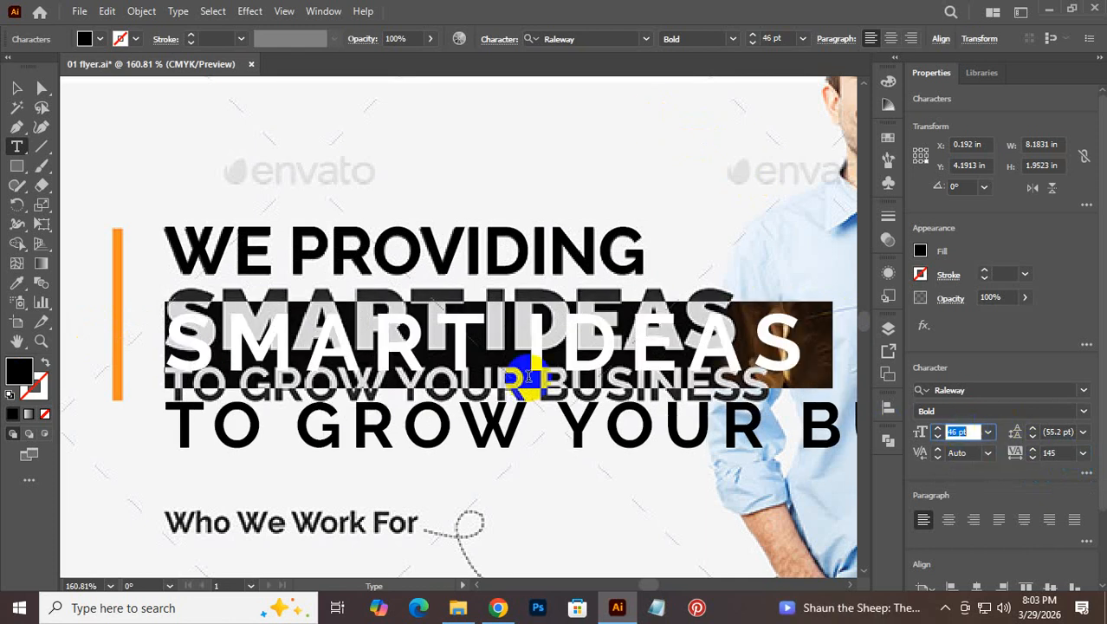
Step: Try to separate the "SMART IDEAS" and "TO GROW YOUR BUSINESS" lines from the headline text block
key(ctrl+x)
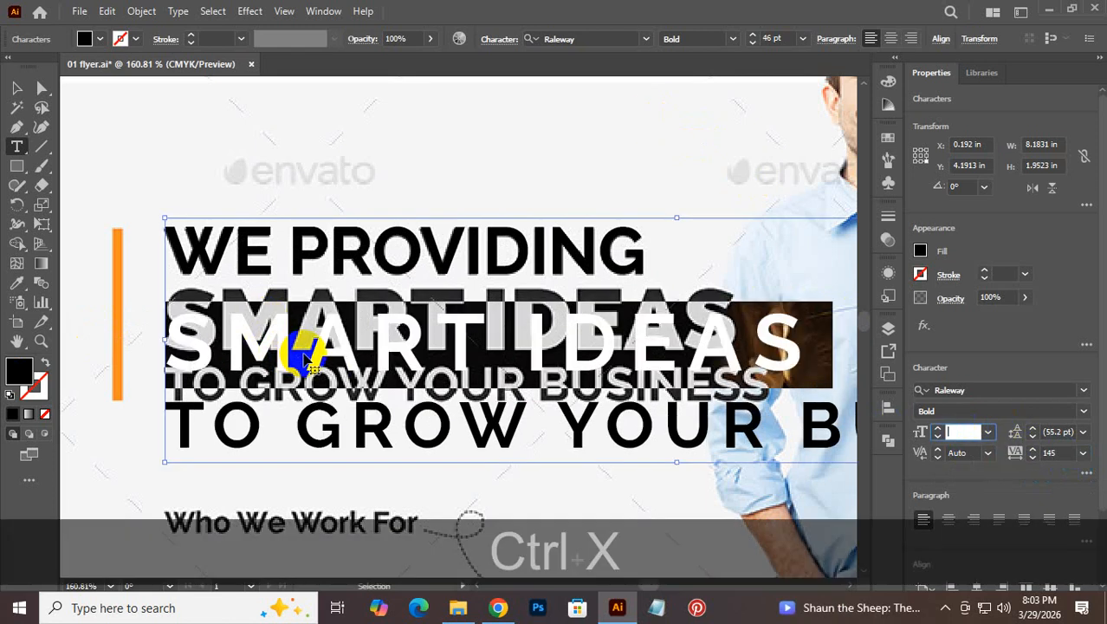
click(263, 341)
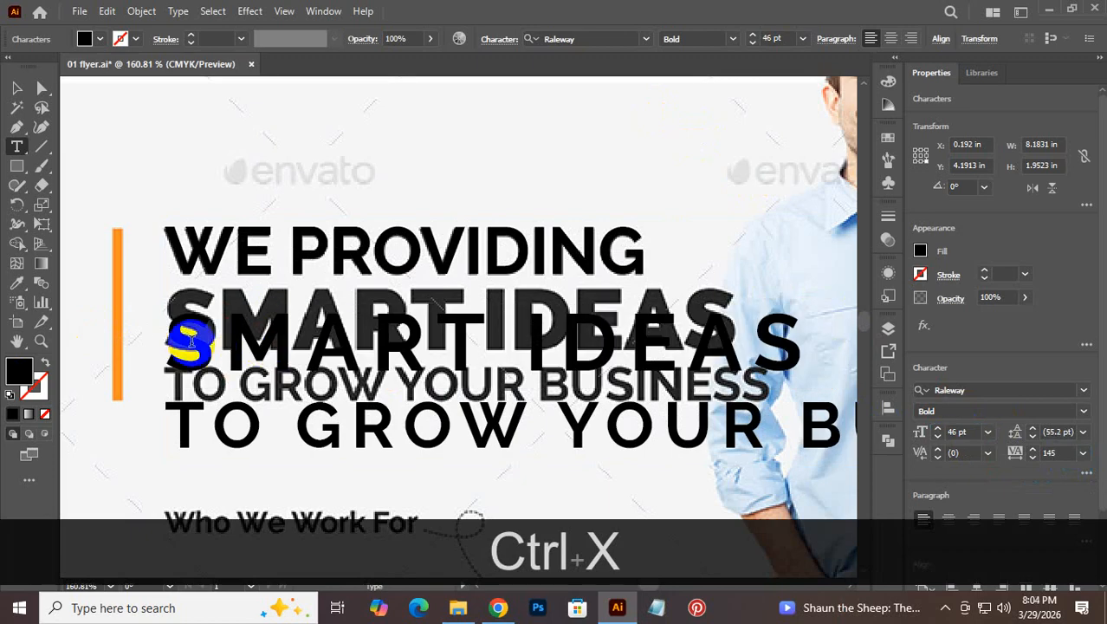
drag(173, 334, 943, 469)
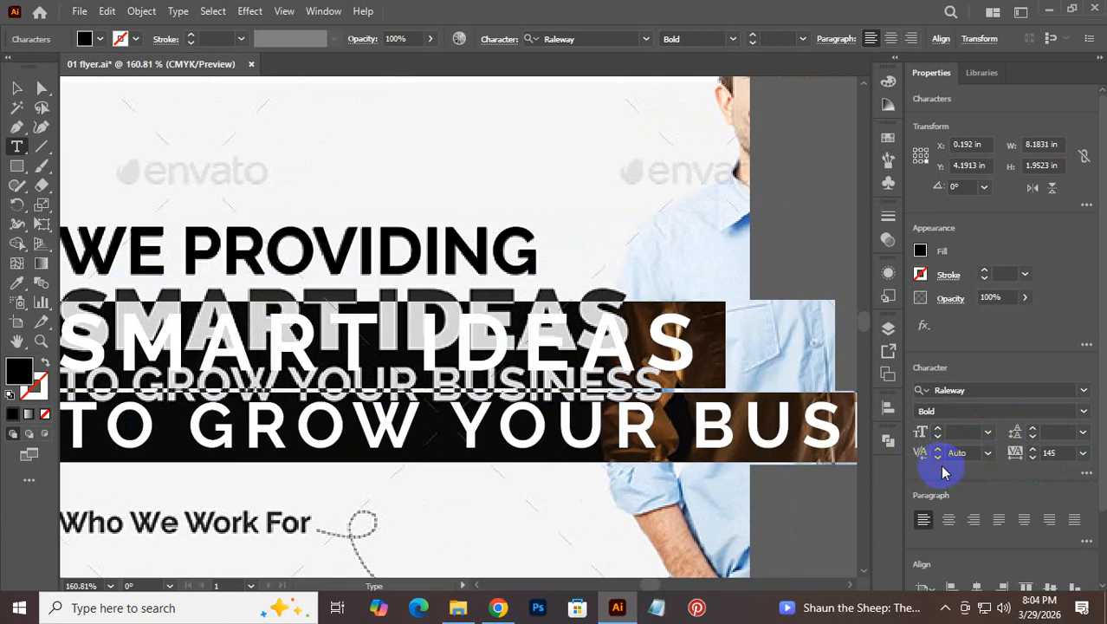
key(ctrl)
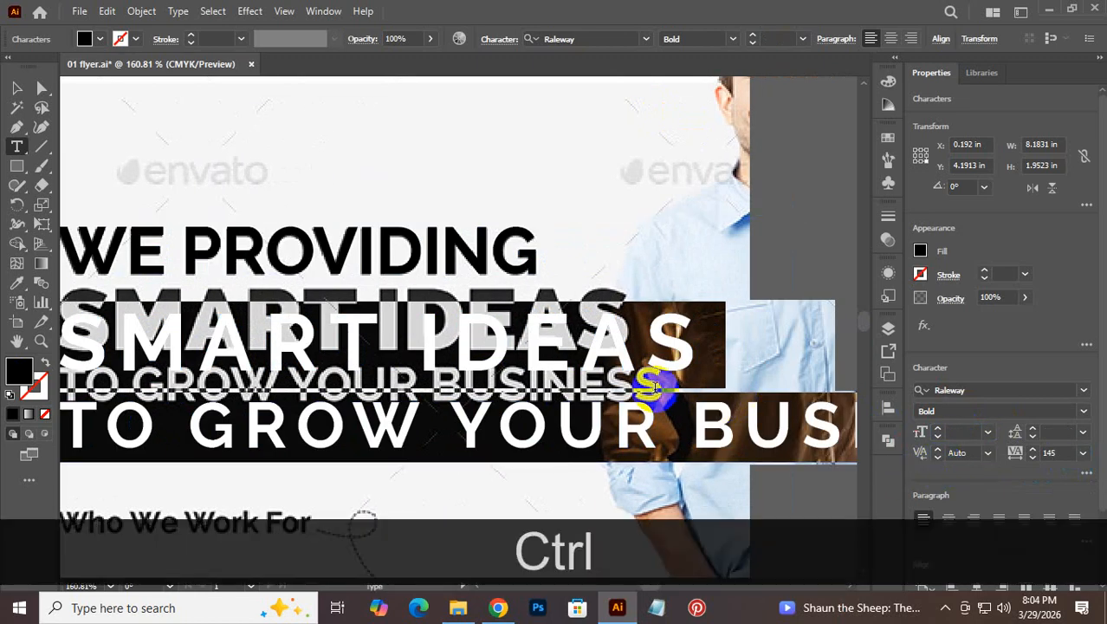
click(14, 88)
key(alt+space)
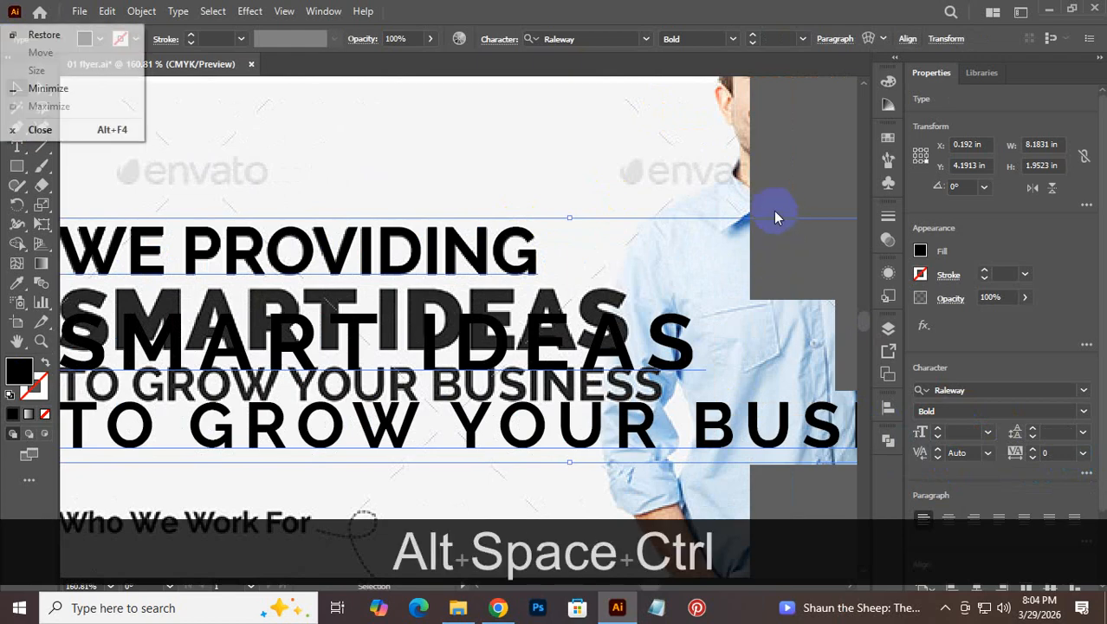
drag(774, 212, 459, 272)
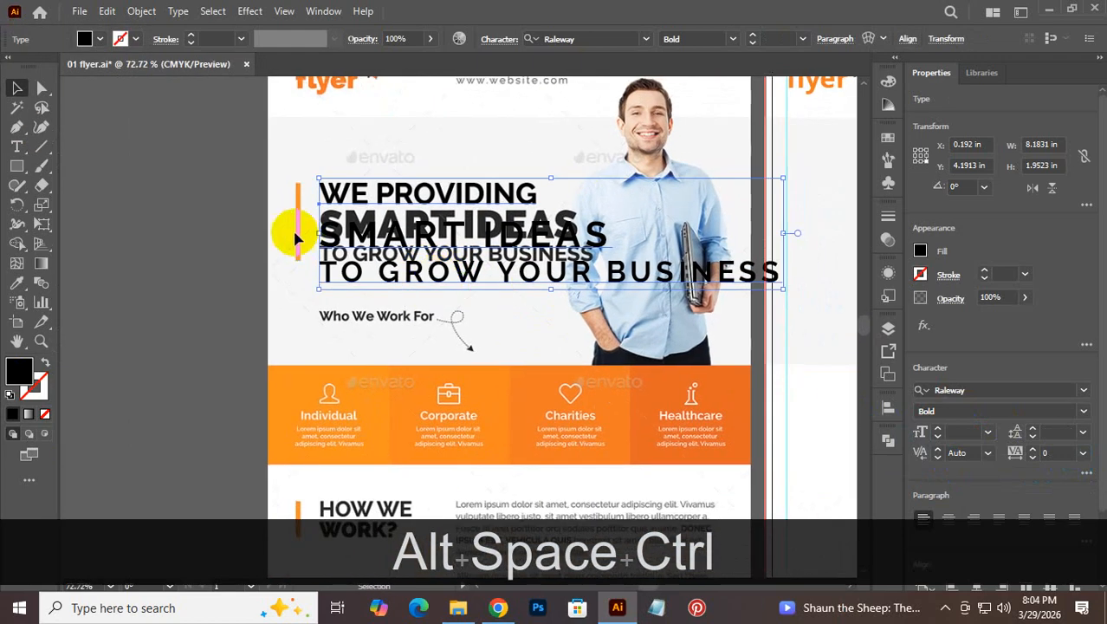
Step: Cut the "SMART IDEAS" and "TO GROW YOUR BUSINESS" lines out of the new headline text block
click(319, 234)
key(ctrl+z)
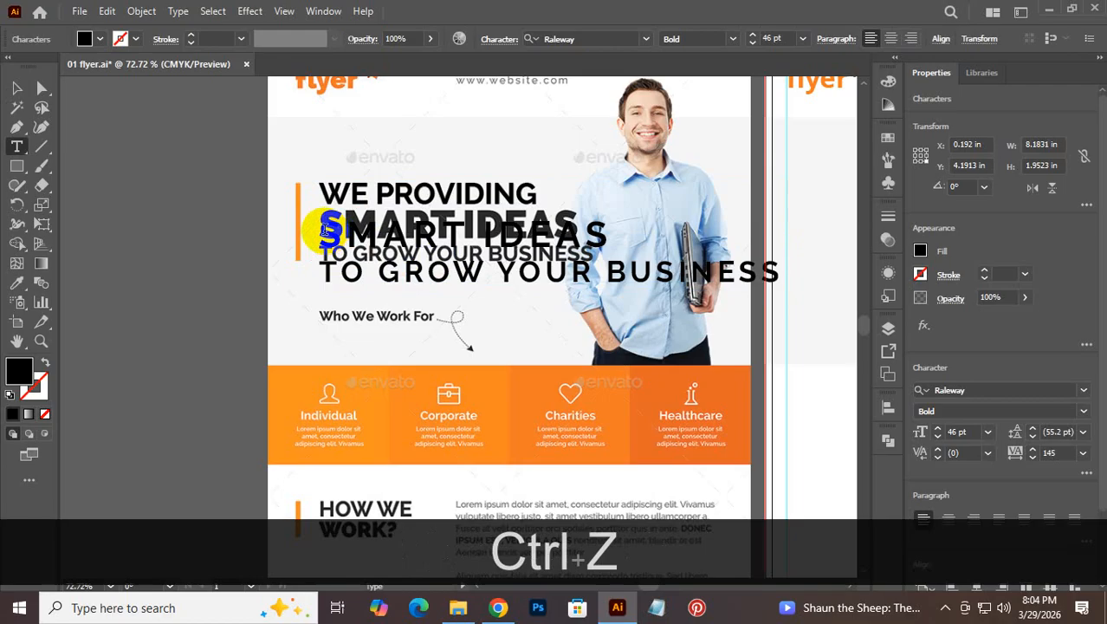
drag(325, 230, 862, 373)
key(ctrl+x)
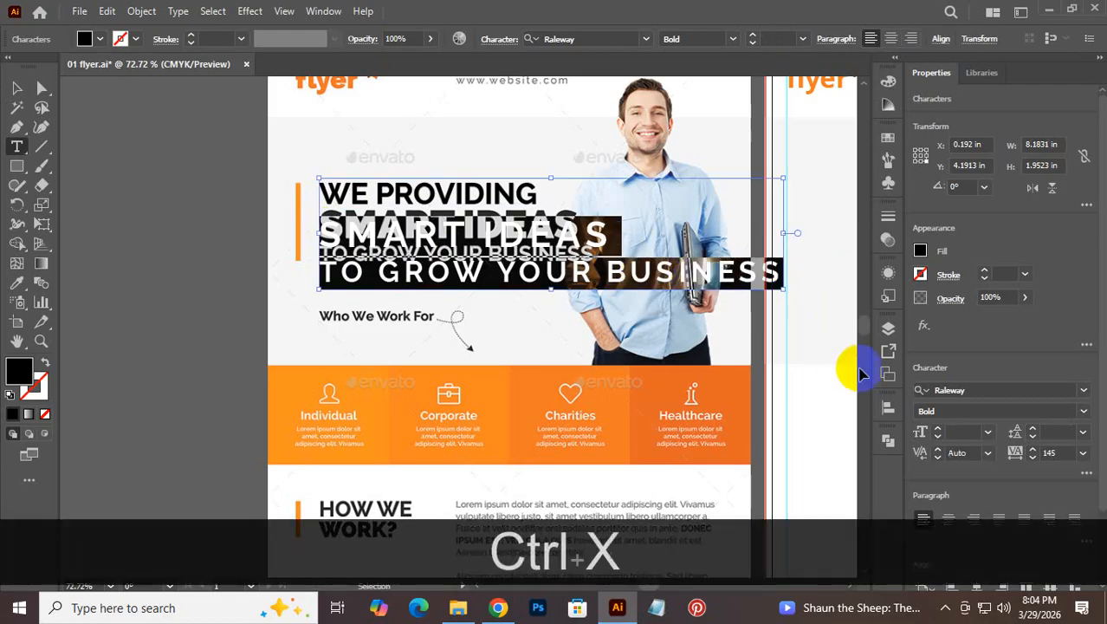
Step: Remove the leftover line break after "WE PROVIDING" and paste the "SMART IDEAS" and "TO GROW YOUR BUSINESS" lines as a separate text object
key(BackSpace)
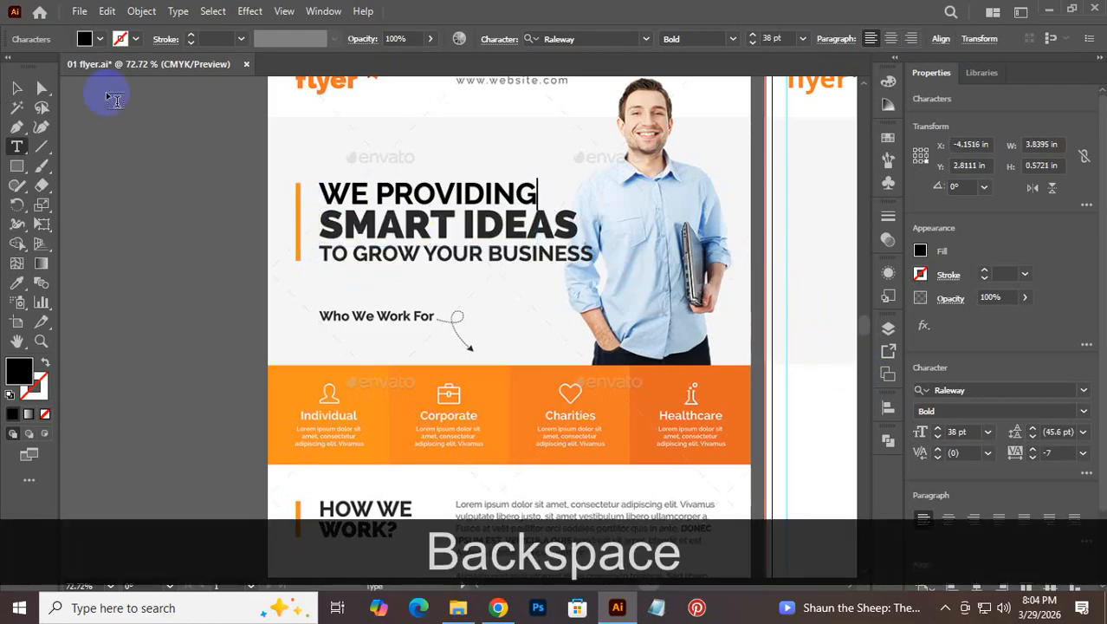
click(16, 87)
click(429, 193)
click(417, 274)
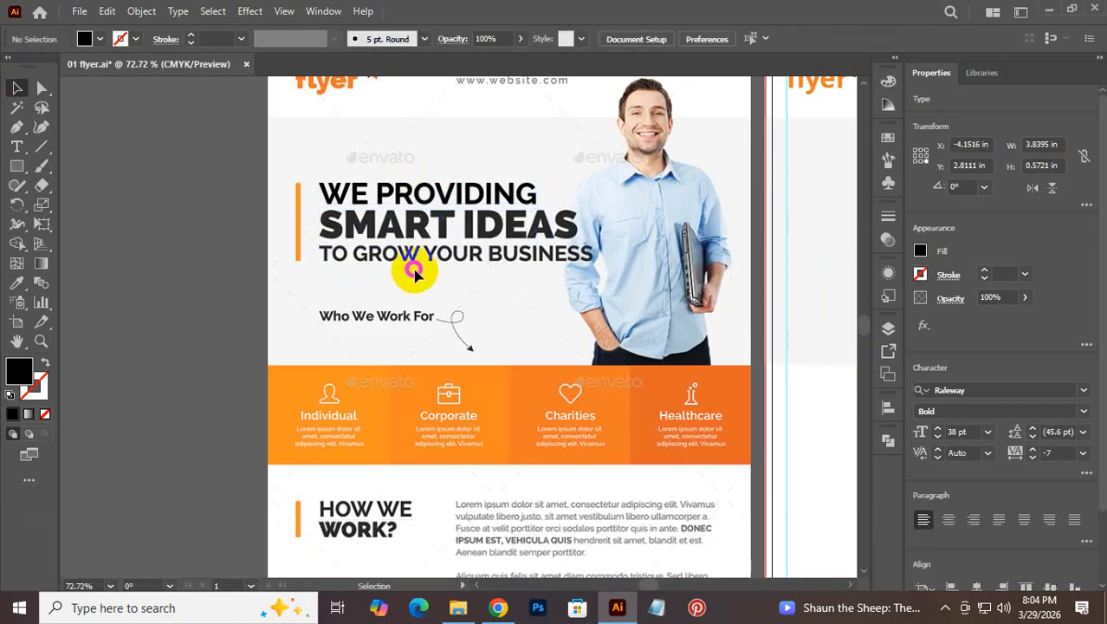
key(ctrl+v)
click(297, 330)
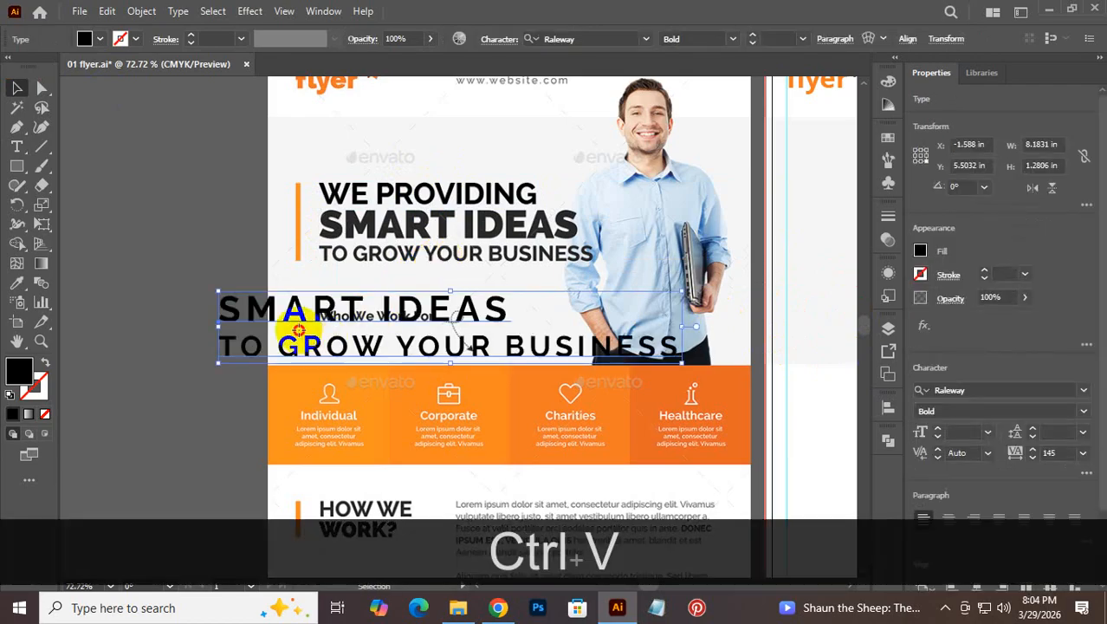
Step: Split the "TO GROW YOUR BUSINESS" line out of the pasted block into its own text object
triple_click(292, 347)
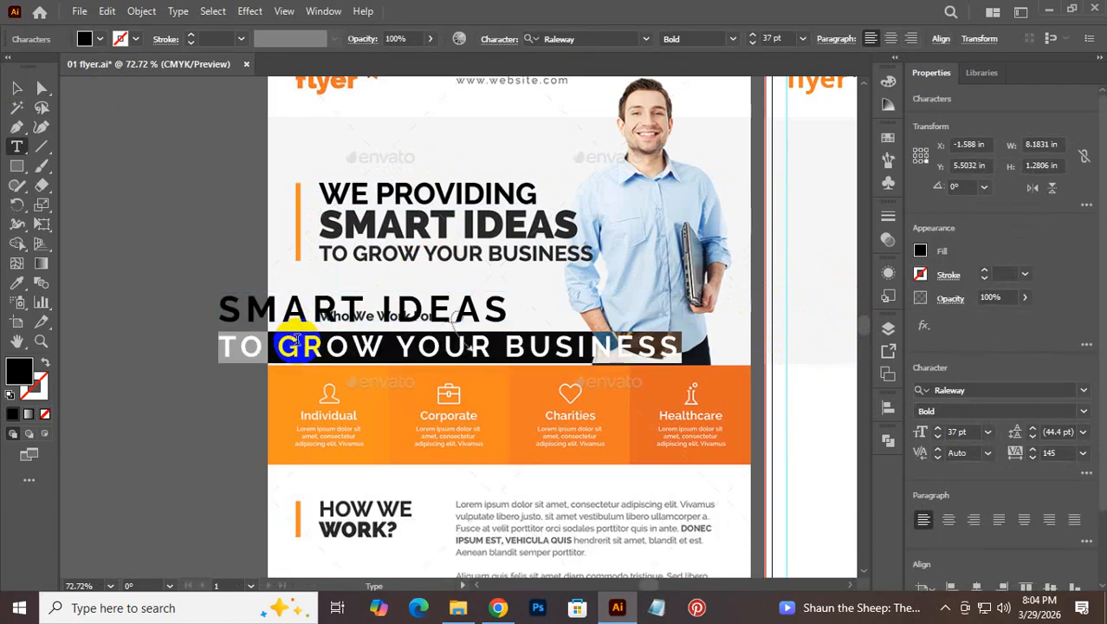
key(ctrl+x)
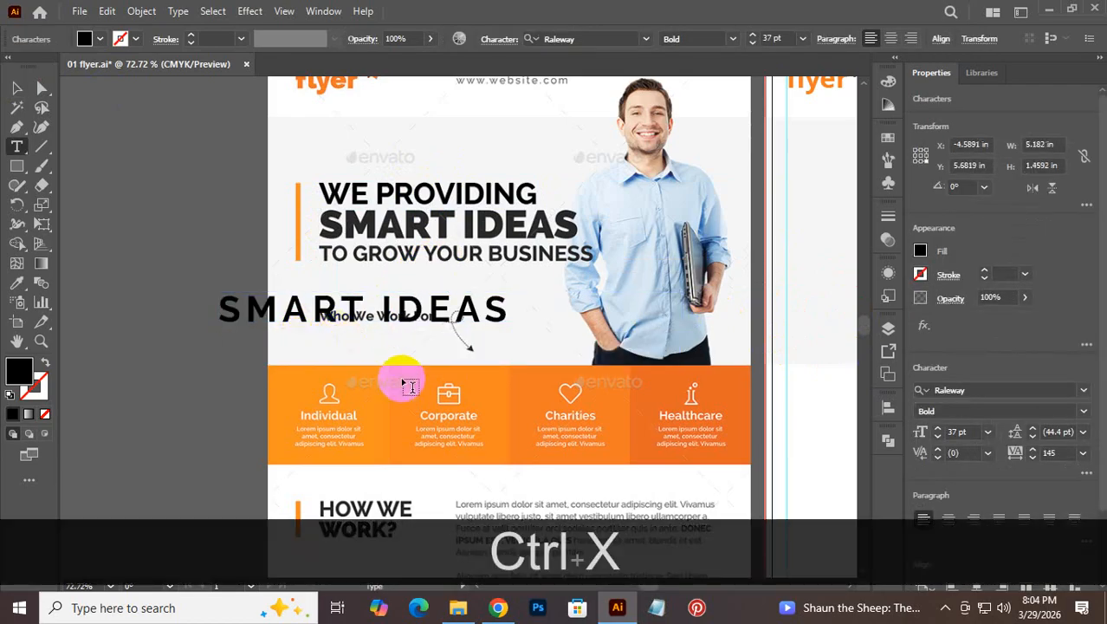
key(BackSpace)
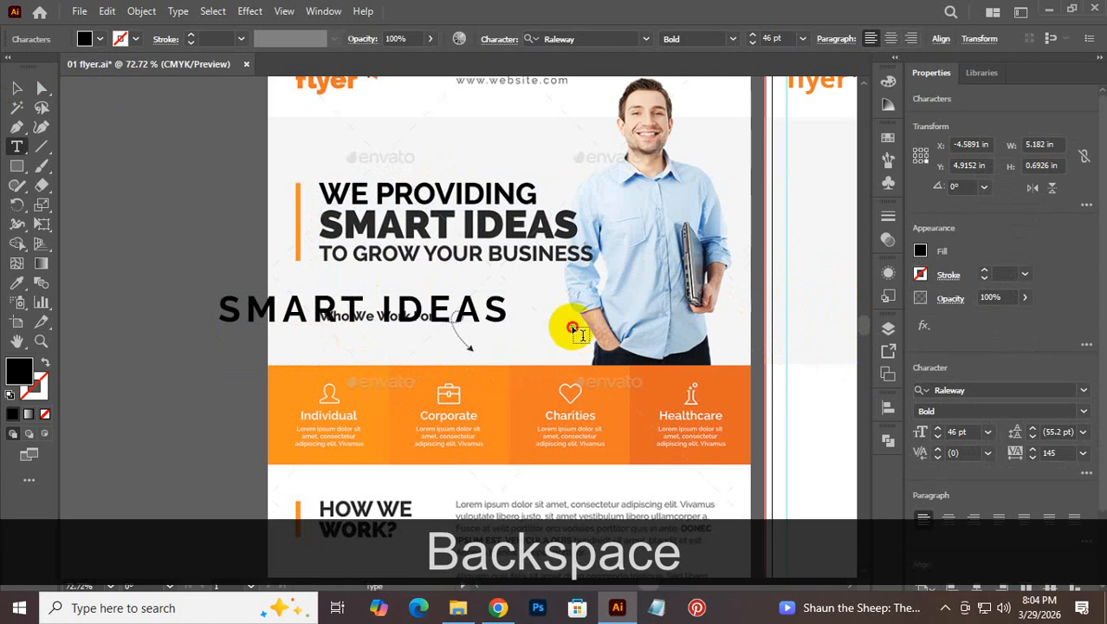
click(572, 322)
key(ctrl+v)
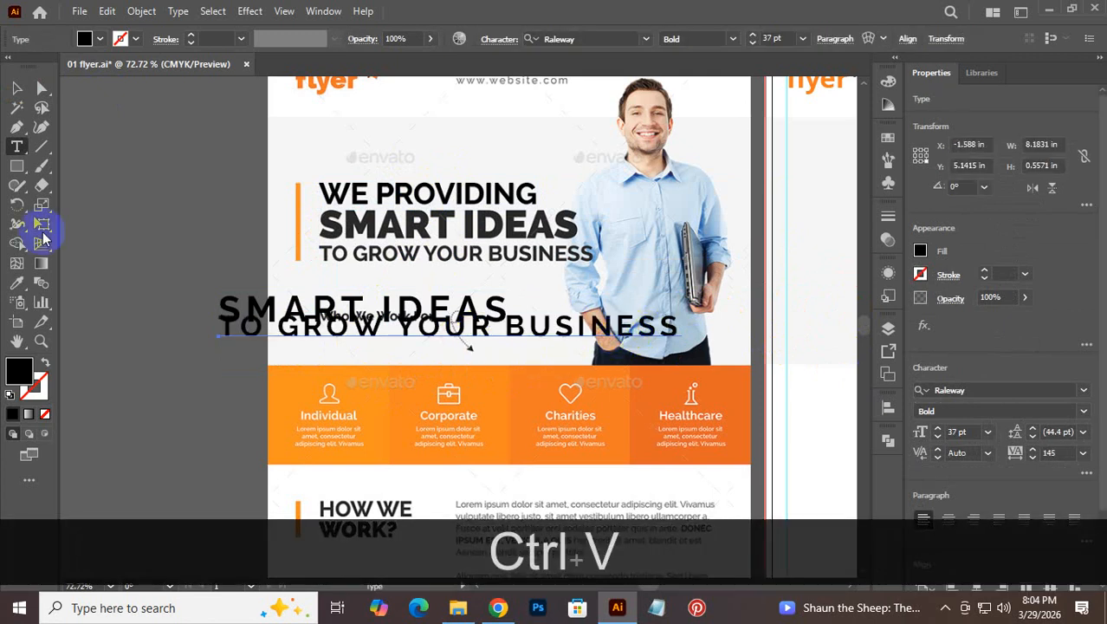
click(19, 89)
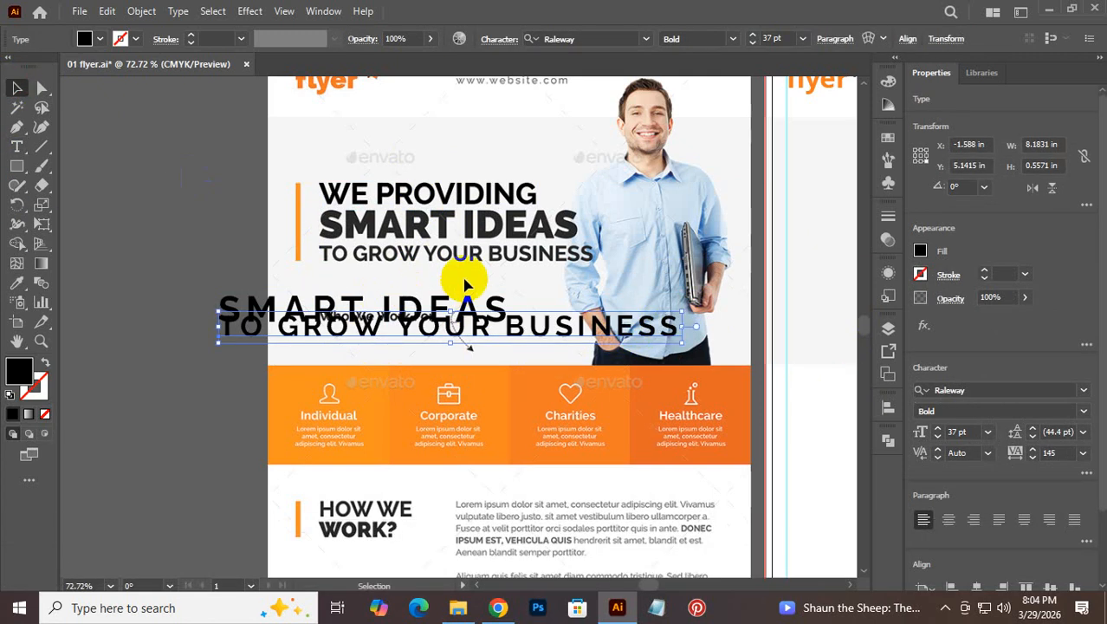
Step: Move the new "SMART IDEAS" text onto the matching reference line and set its Raleway weight to Black
drag(439, 291, 512, 223)
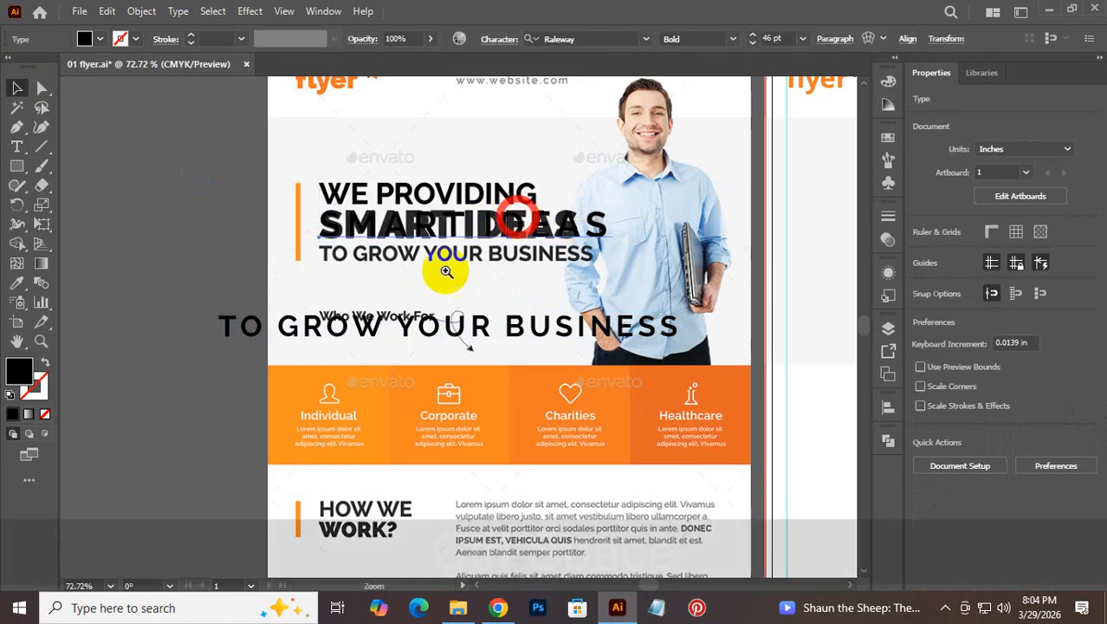
key(ctrl+space)
drag(305, 248, 673, 470)
drag(603, 327, 376, 396)
click(734, 38)
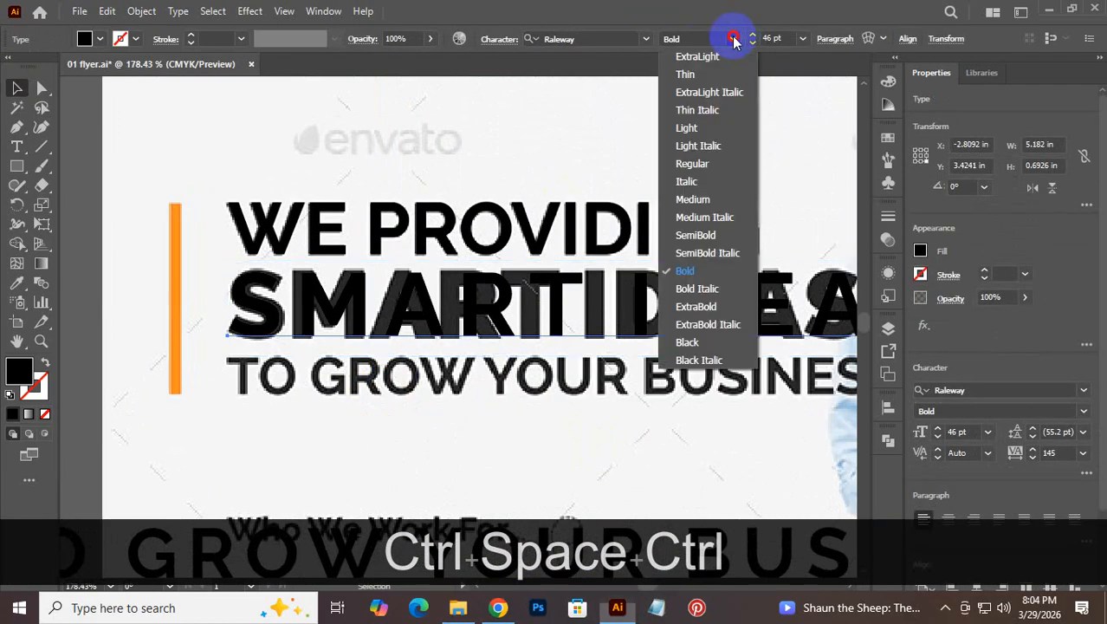
click(699, 479)
drag(456, 316, 364, 320)
Step: Set the "SMART IDEAS" text to 48 pt with 31 tracking and nudge it down to fit the reference line
double_click(753, 329)
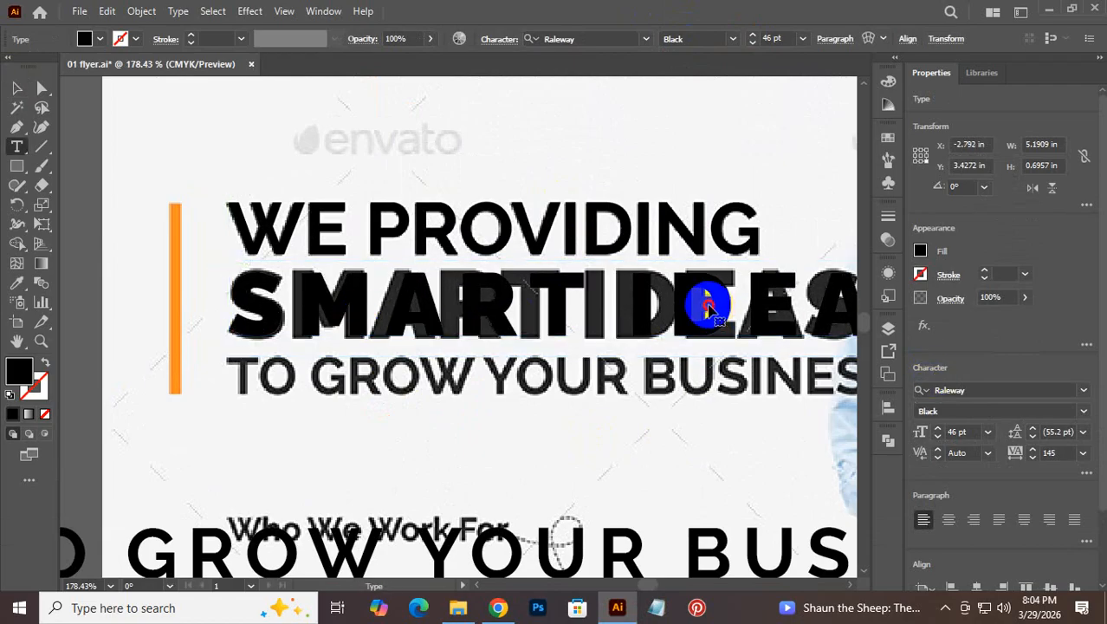
triple_click(712, 303)
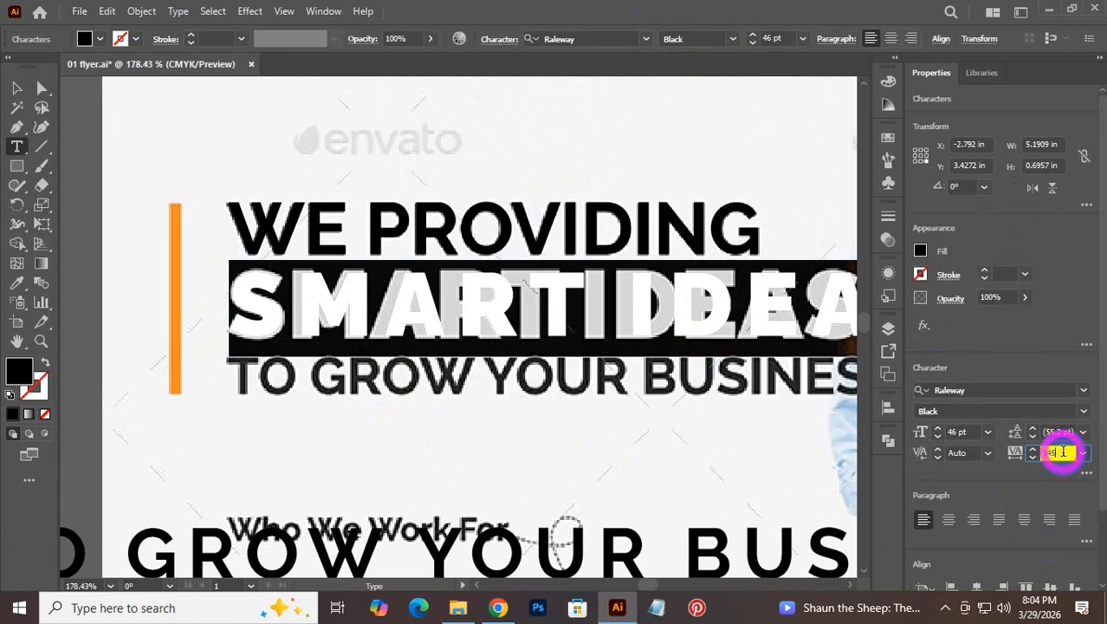
scroll(1063, 451, down, 10)
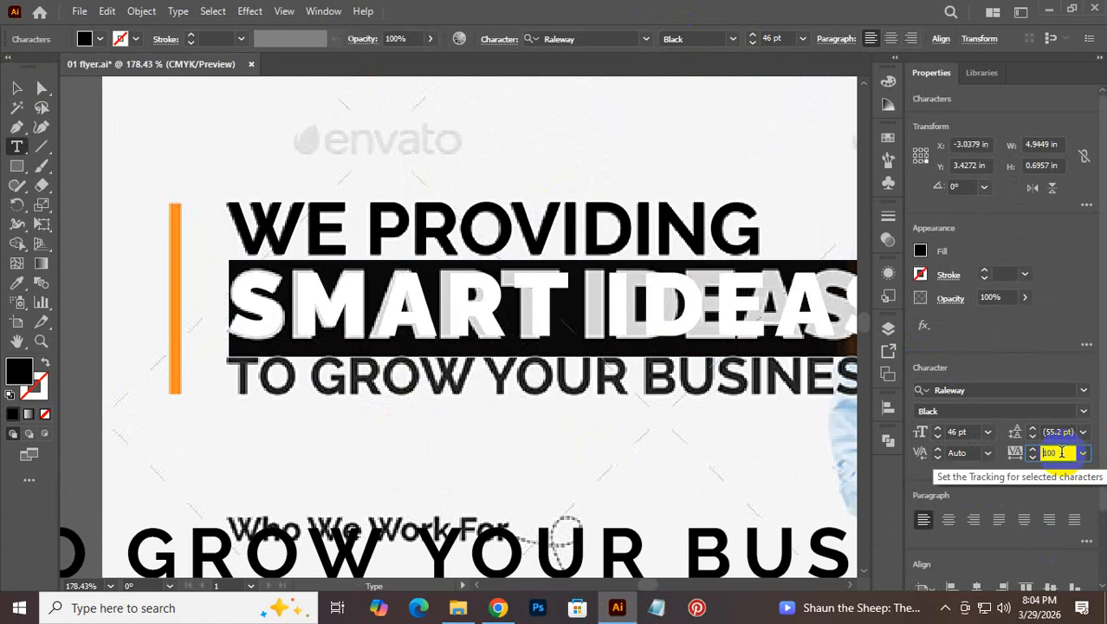
scroll(1061, 451, down, 10)
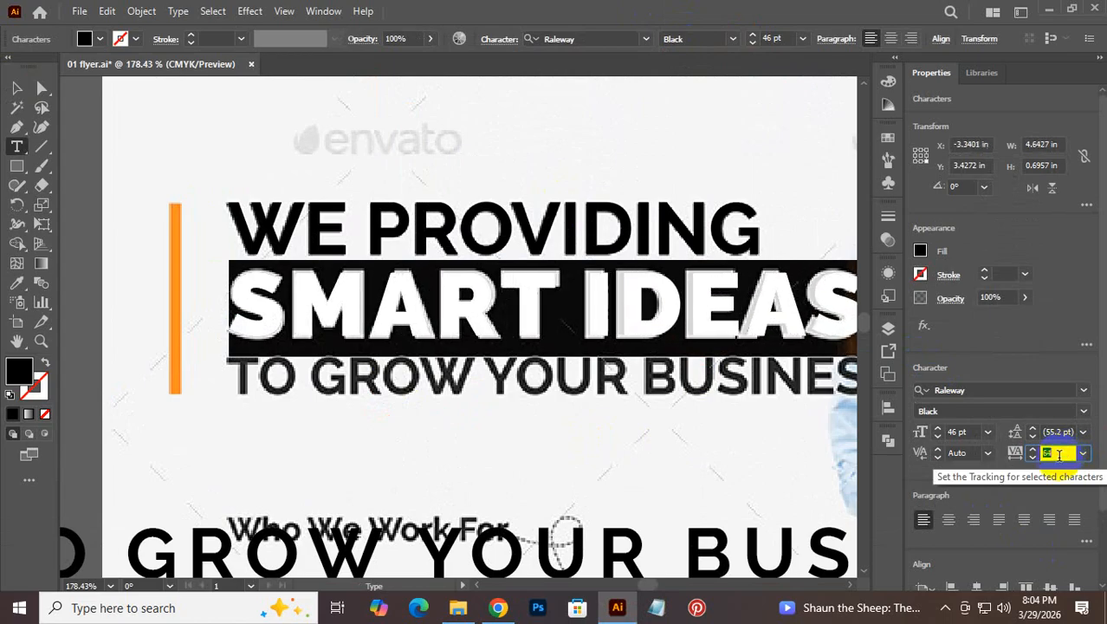
scroll(1059, 453, up, 2)
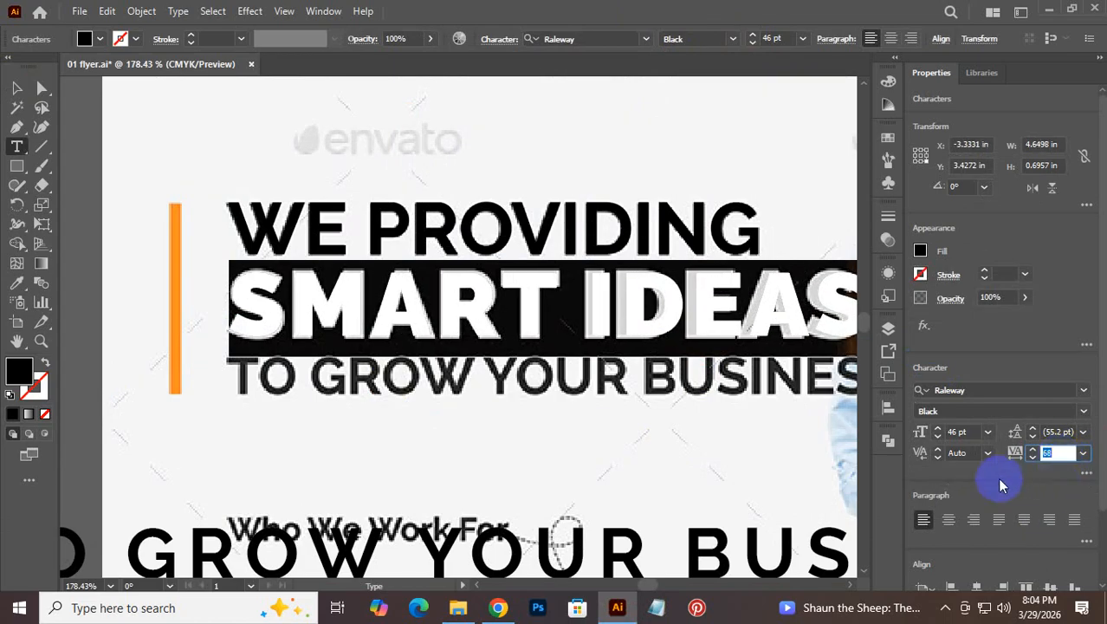
scroll(964, 434, up, 2)
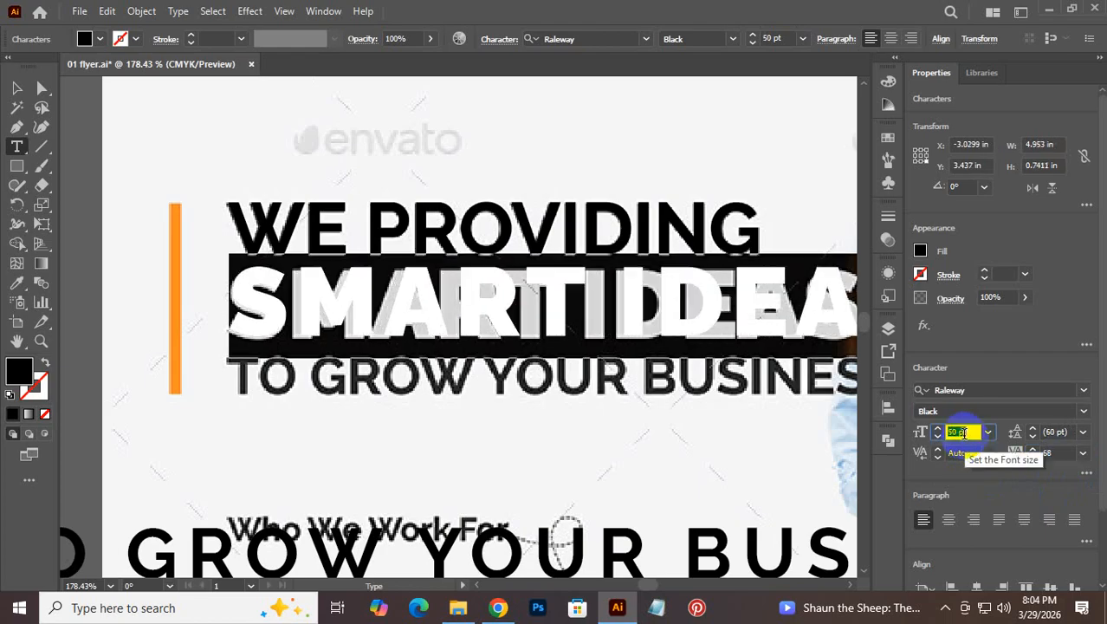
scroll(964, 433, up, 1)
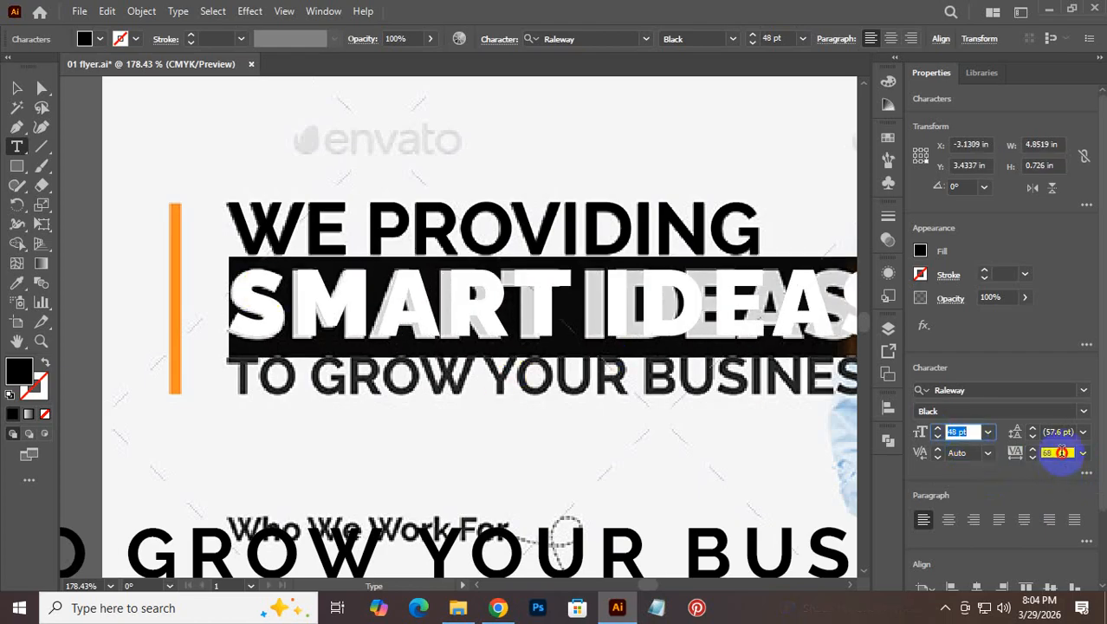
scroll(1061, 451, down, 4)
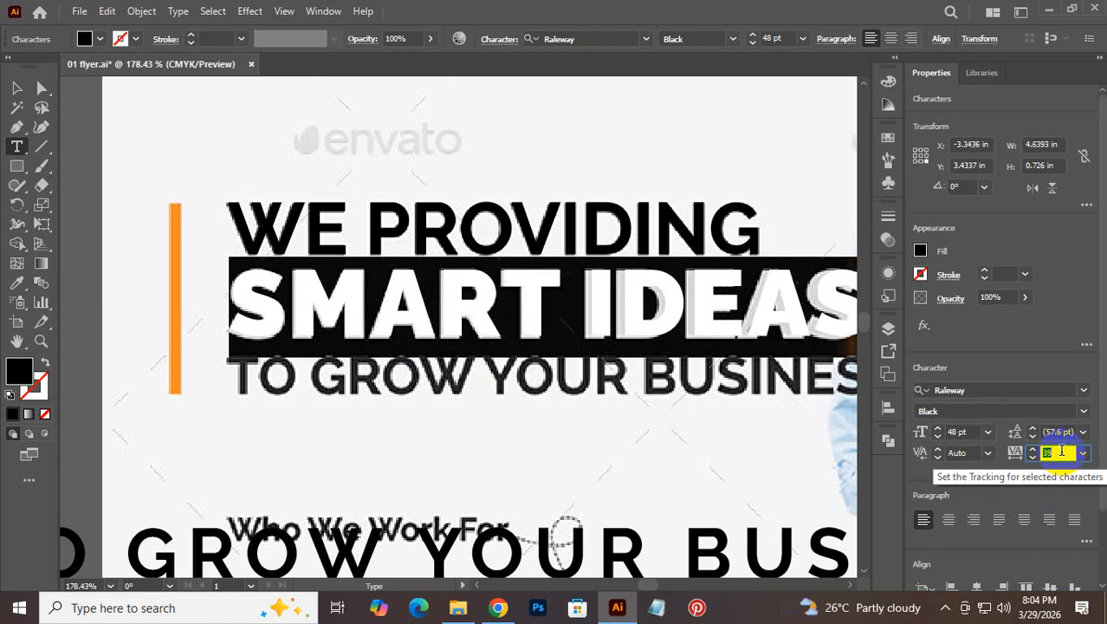
click(17, 92)
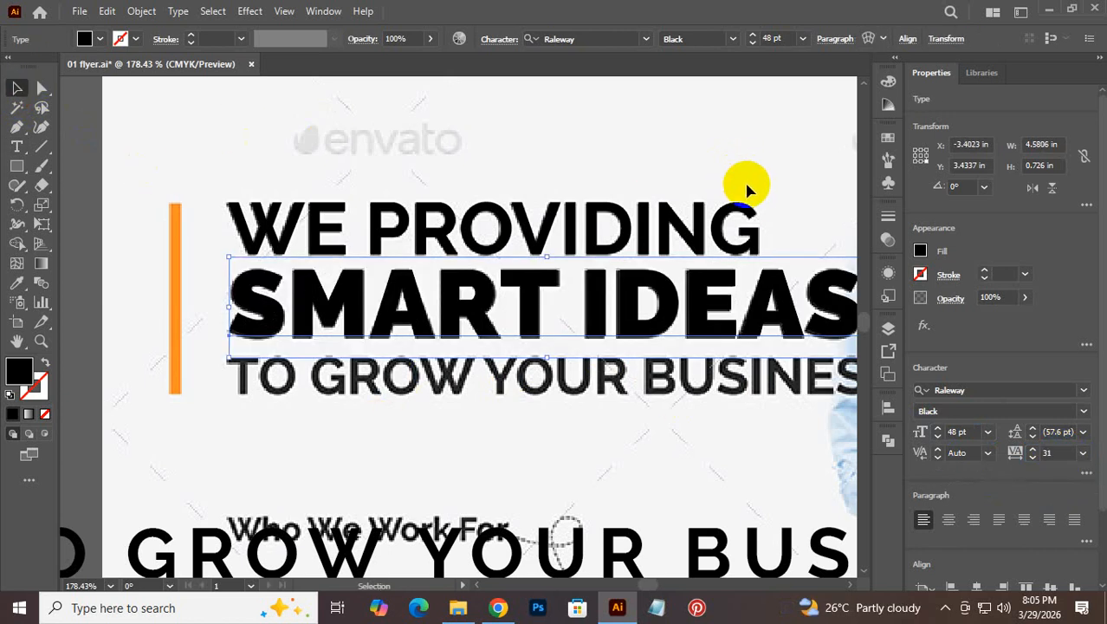
key(Down)
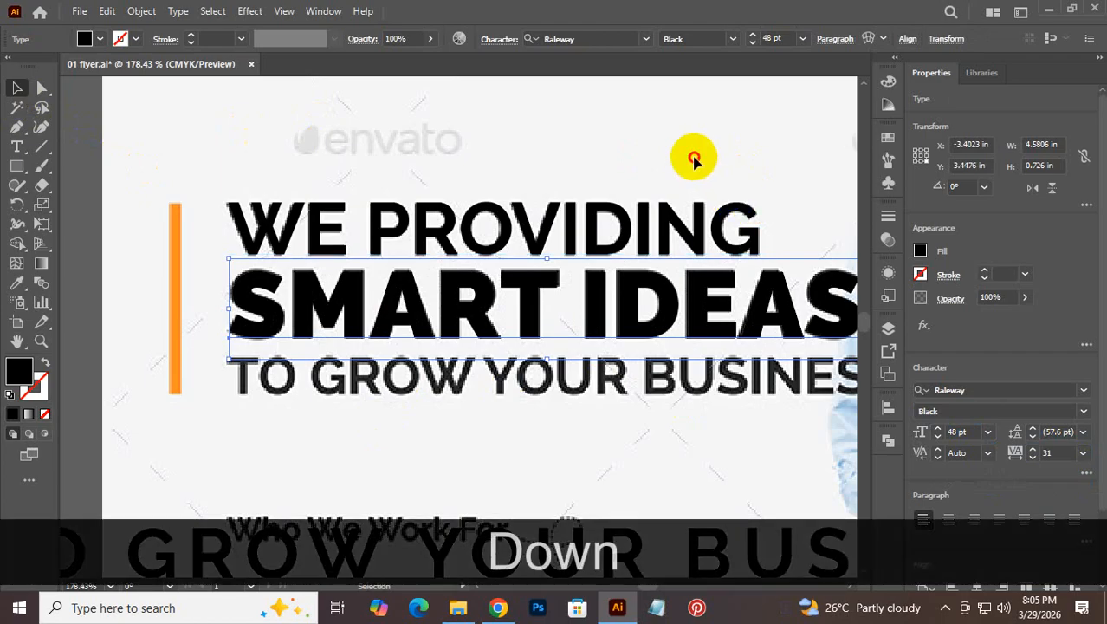
click(597, 371)
scroll(598, 371, down, 2)
key(space)
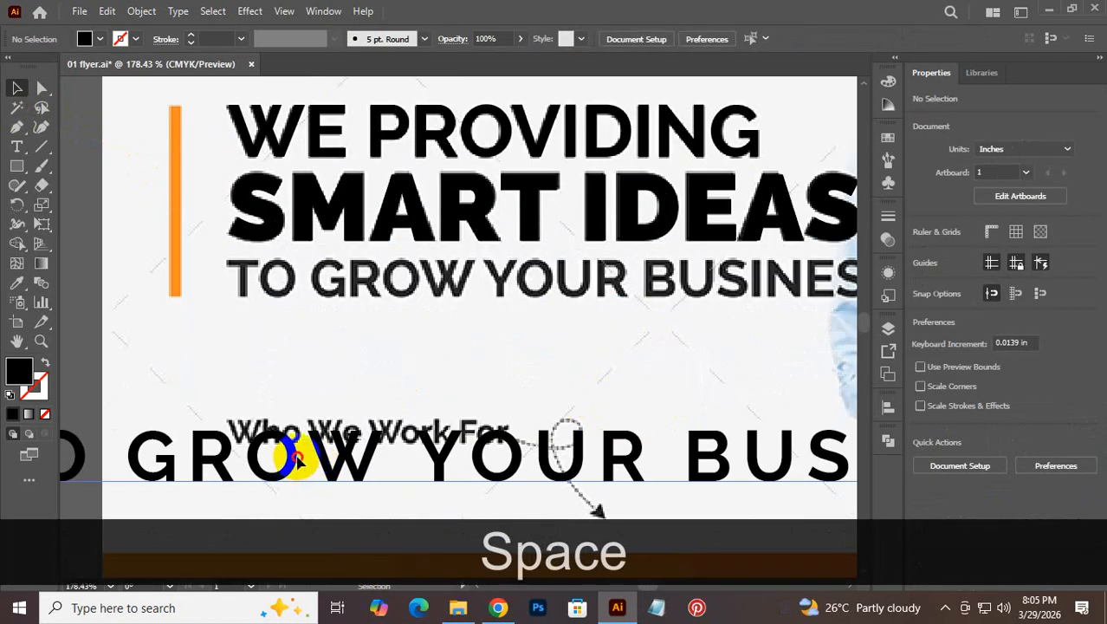
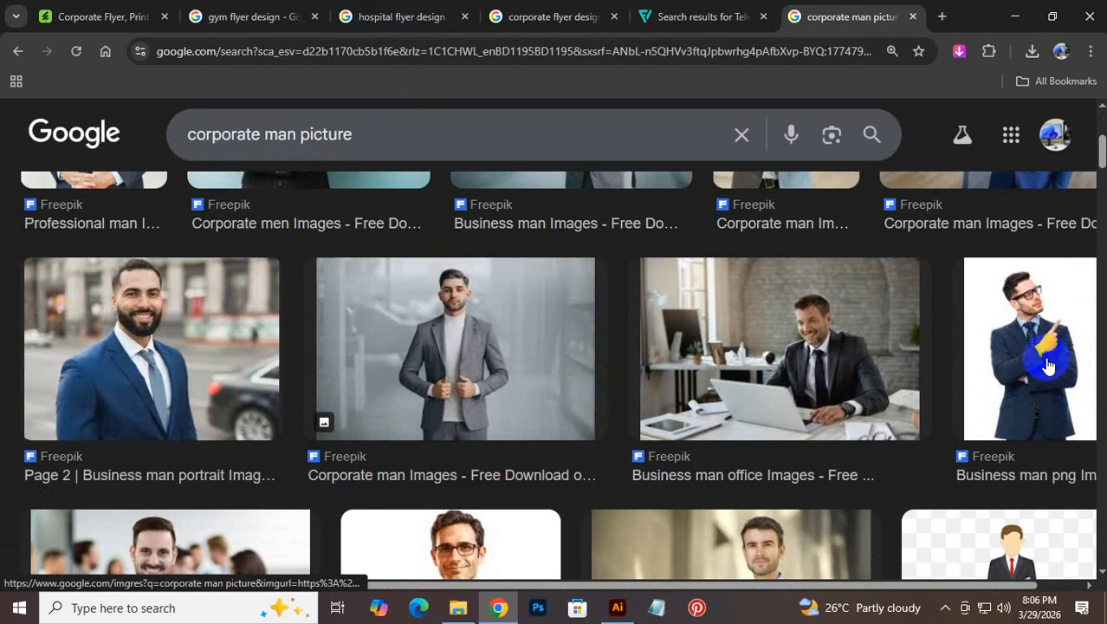
Step: Open Freepik's "Business man png" image page from the Google image results in the browser
click(612, 610)
click(607, 617)
click(1078, 374)
click(837, 398)
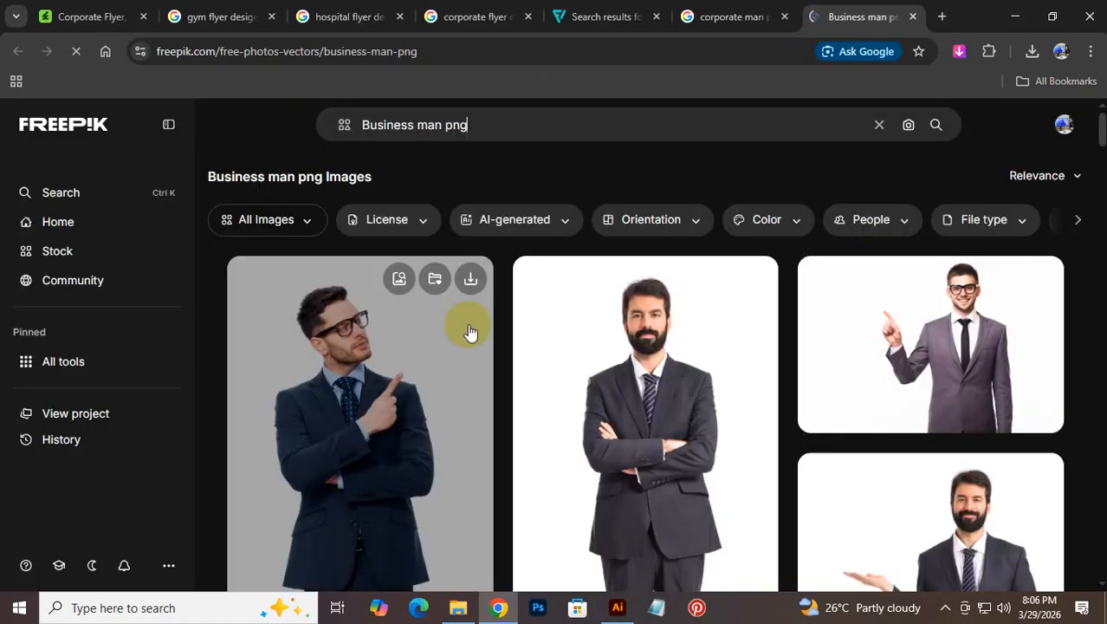
Step: Browse the Freepik results and download the "Businessman shows his finger up" photo
scroll(919, 415, down, 4)
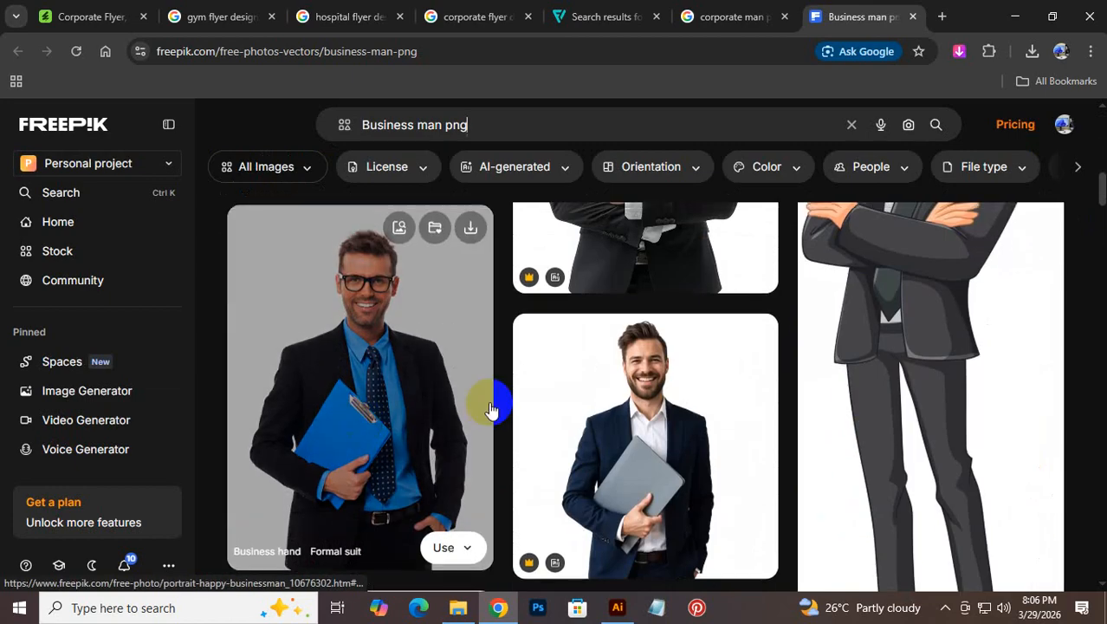
scroll(390, 364, up, 5)
click(366, 380)
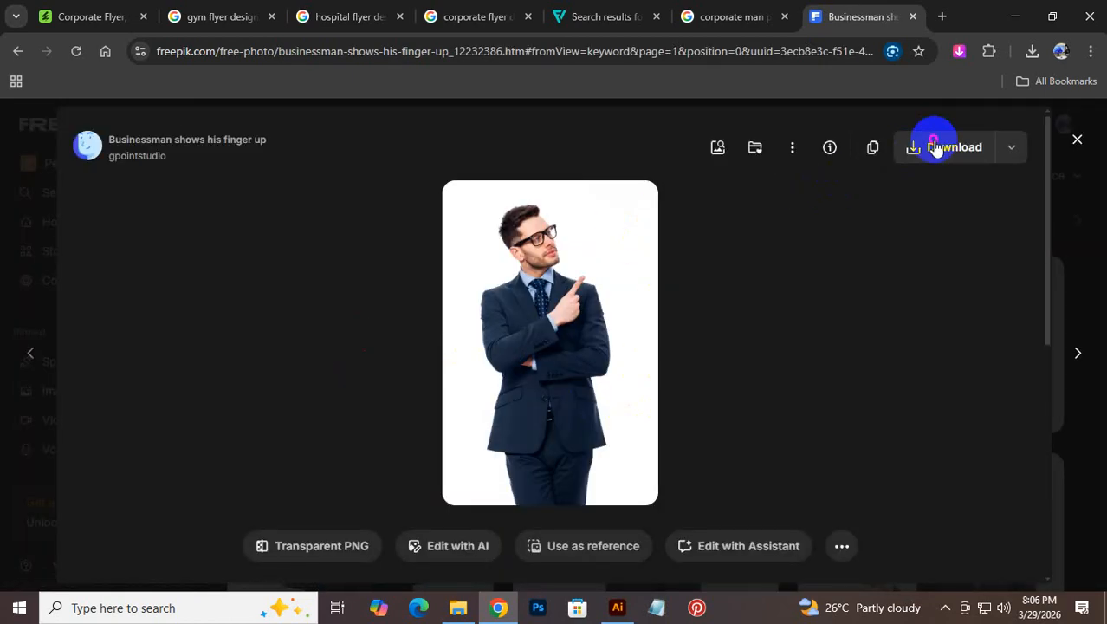
click(936, 148)
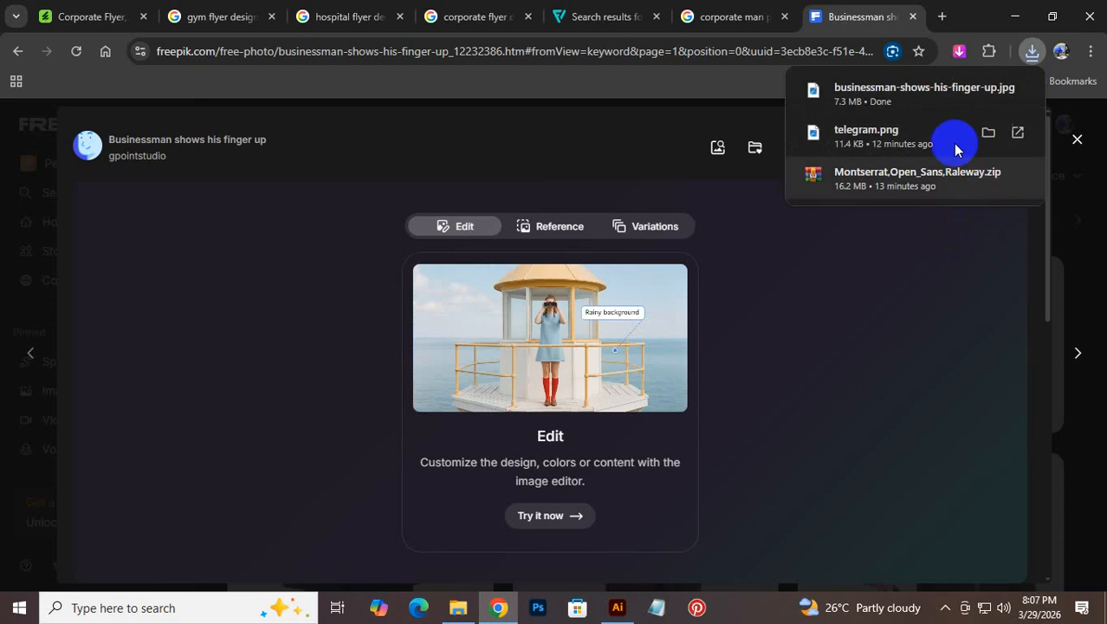
Step: Show the downloaded businessman photo in the Downloads folder and check it in the image viewer
click(991, 94)
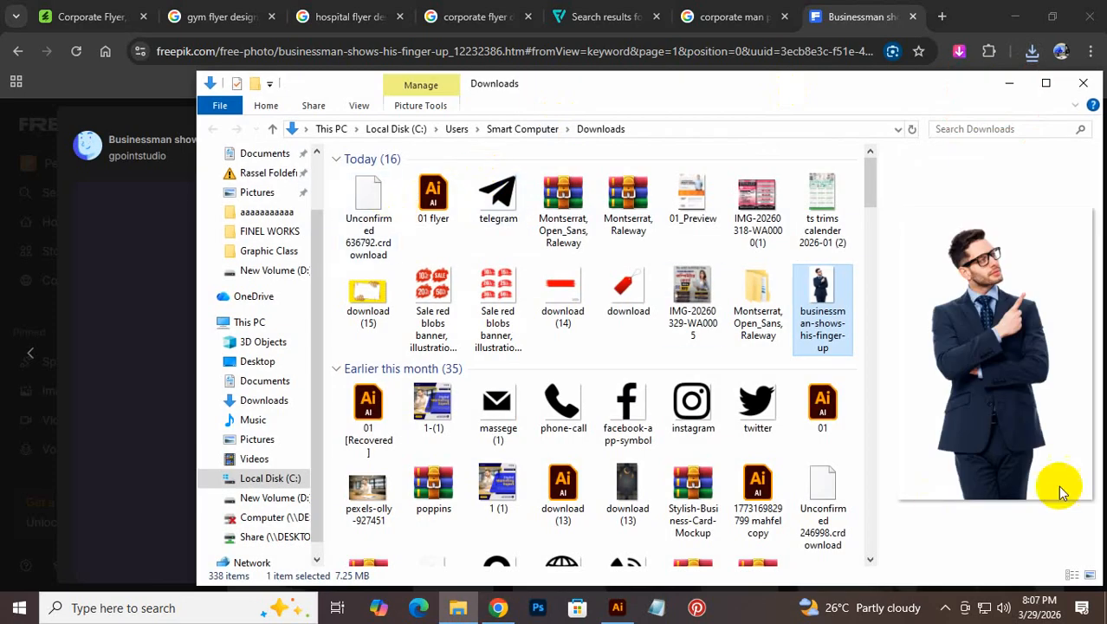
click(824, 274)
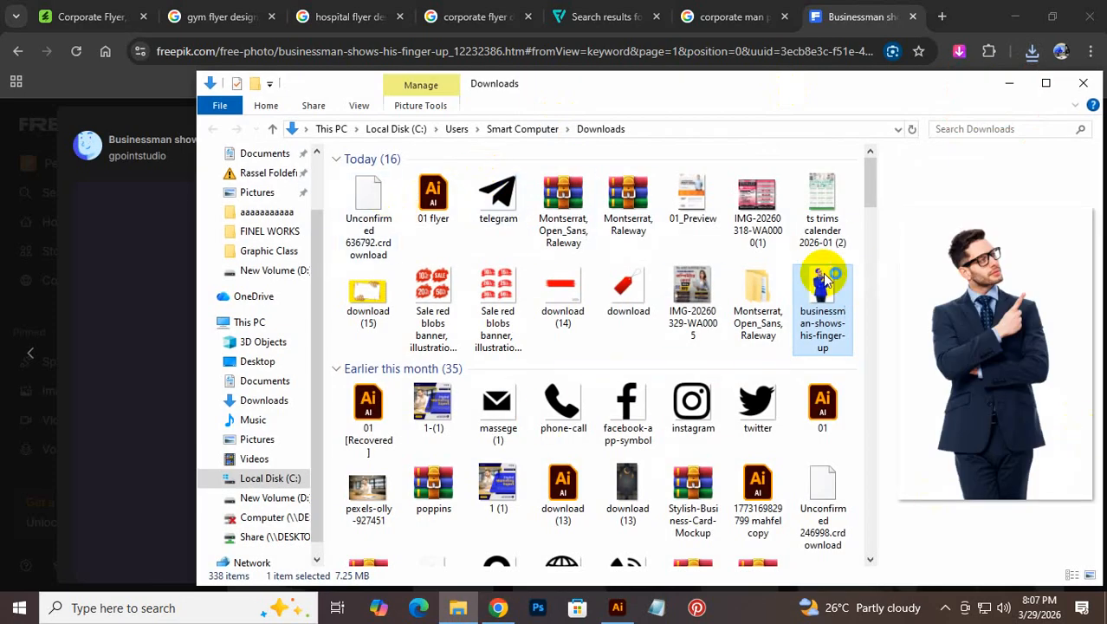
double_click(824, 283)
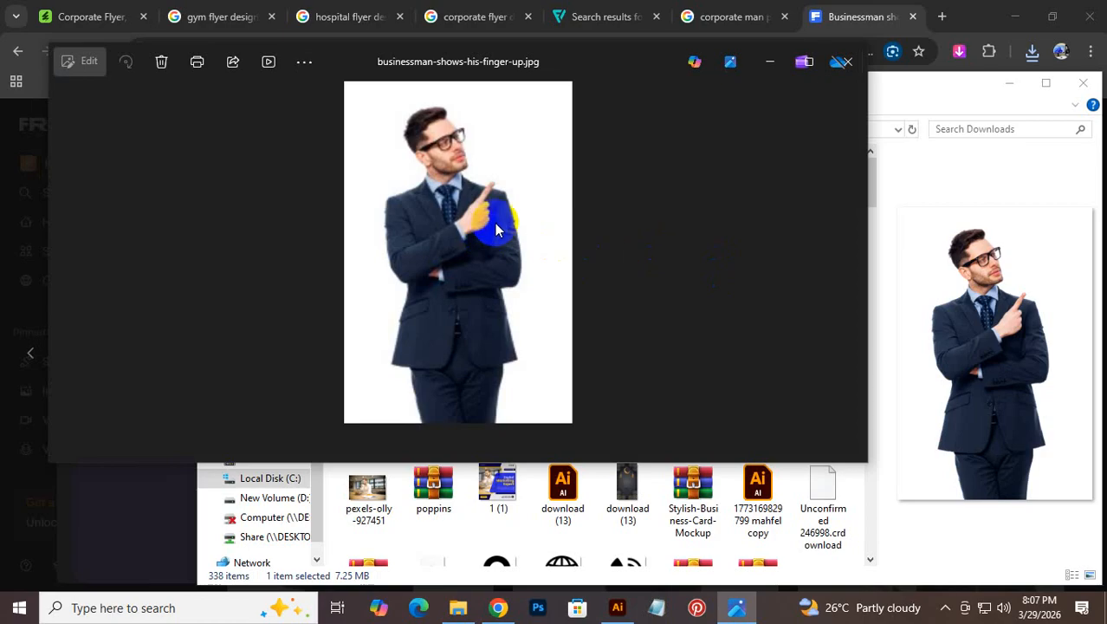
click(844, 77)
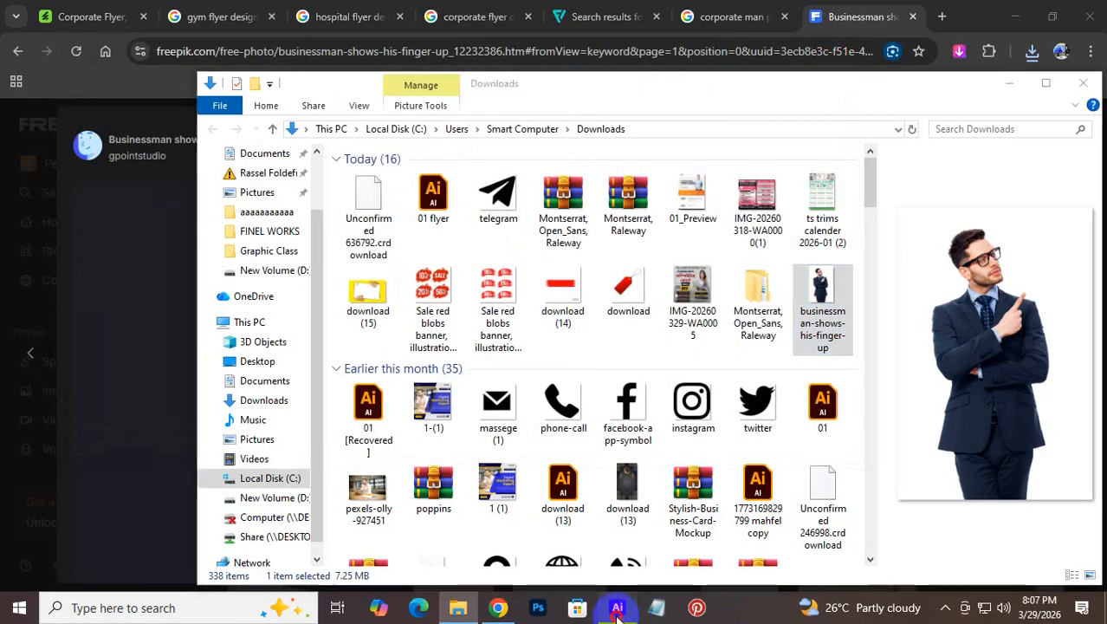
Step: Return to the flyer in Illustrator, start Photoshop and save the flyer, dismissing the Creative Cloud repair dialog
click(618, 607)
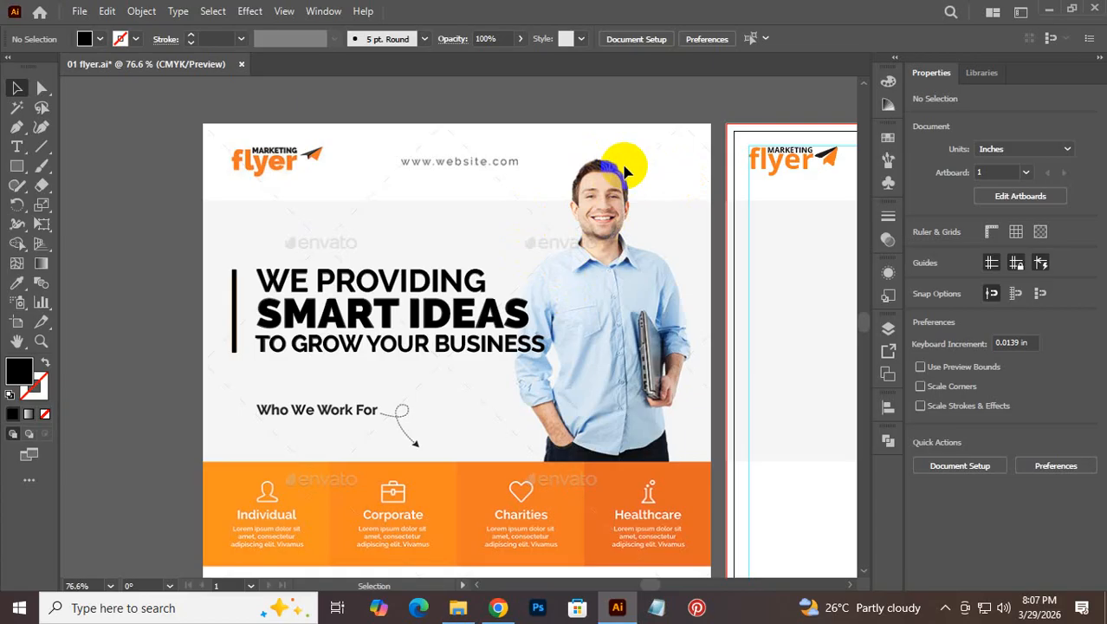
click(547, 609)
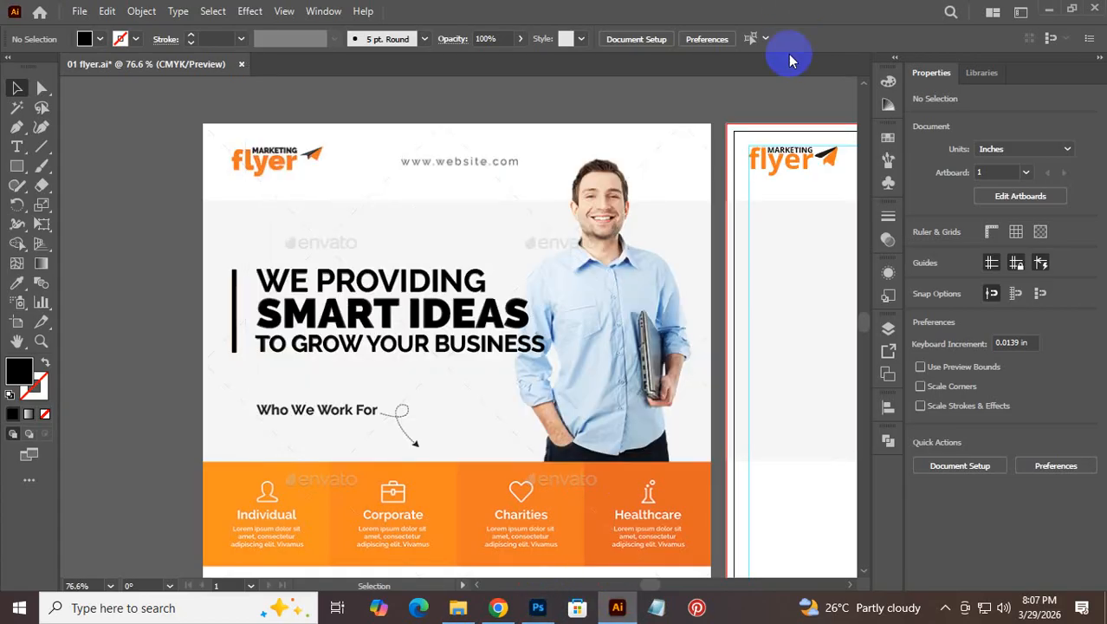
key(ctrl+s)
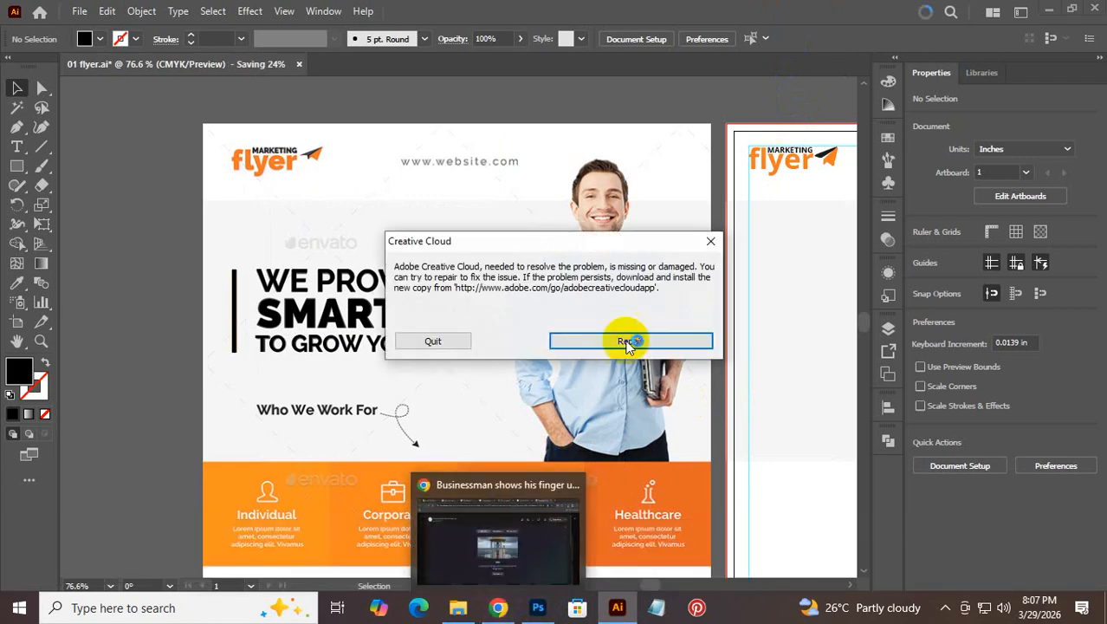
click(707, 242)
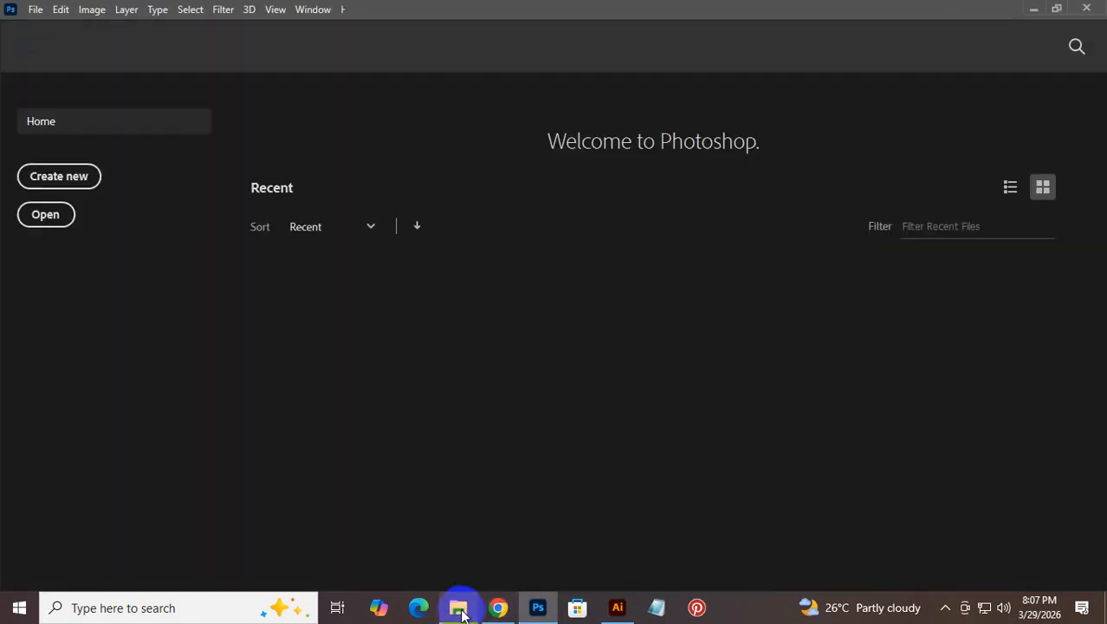
Step: Open businessman-shows-his-finger-up.jpg from the Downloads folder as a new document in Photoshop
click(461, 613)
drag(433, 201, 408, 60)
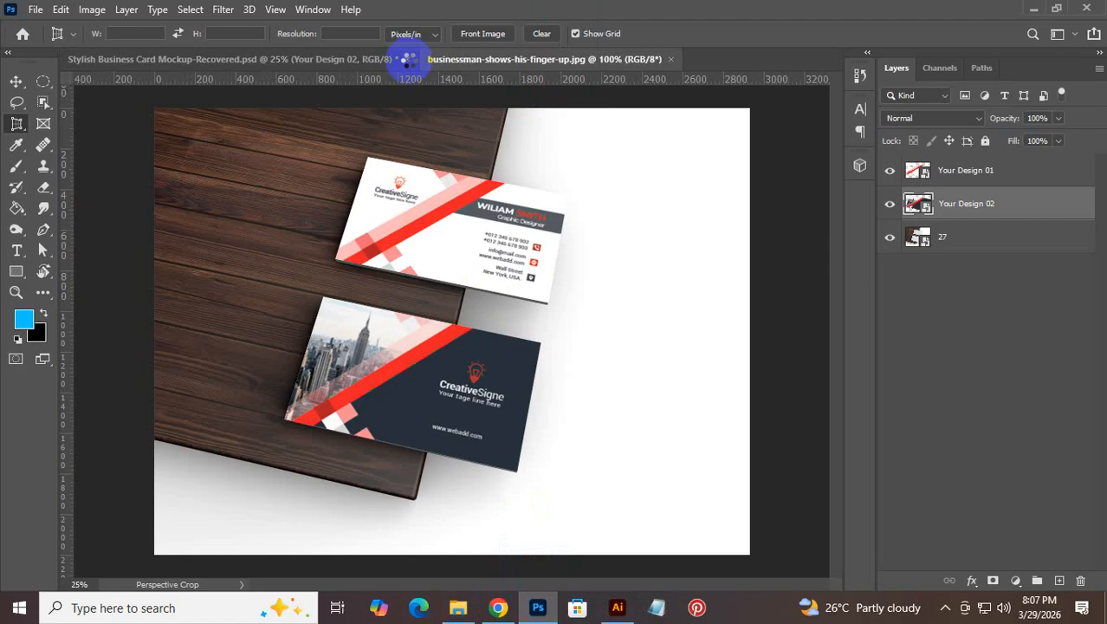
Step: Close the Stylish Business Card Mockup document without saving its changes
click(408, 60)
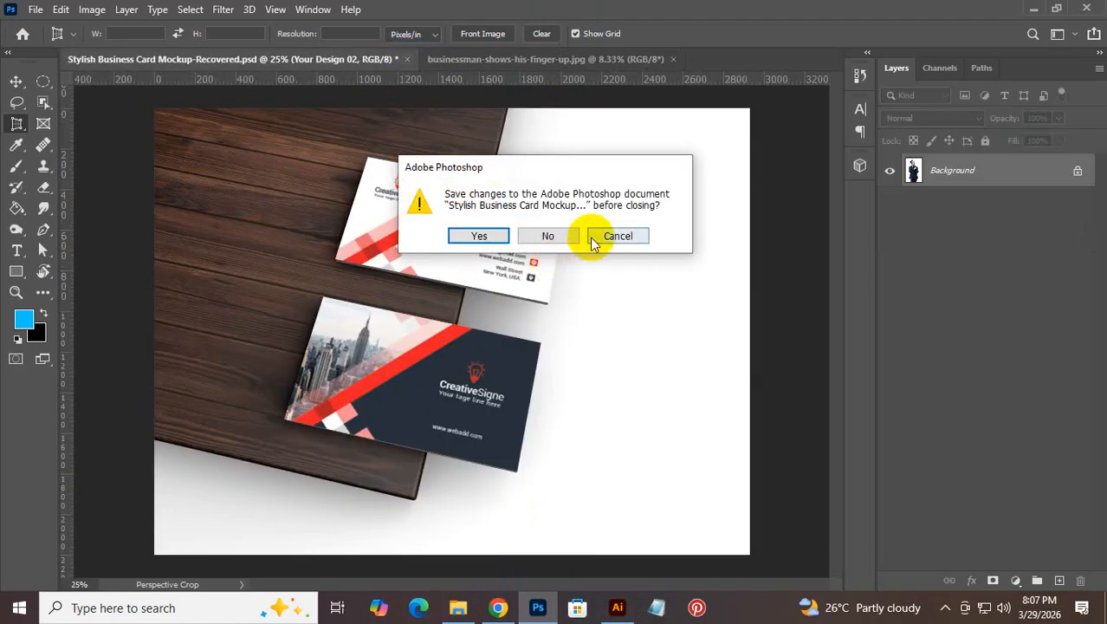
click(564, 236)
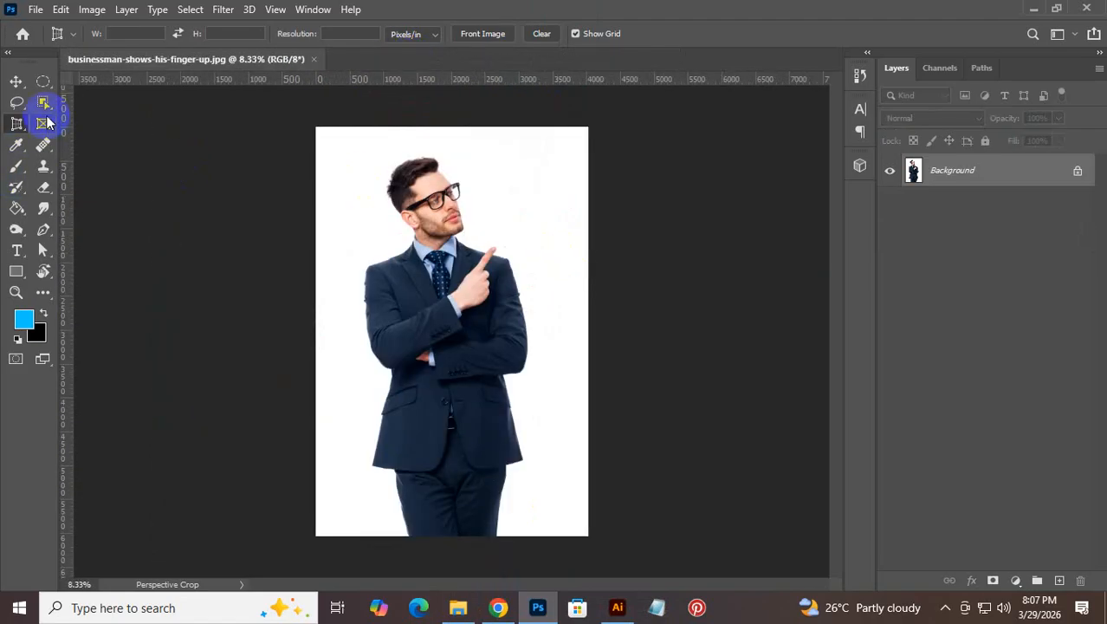
Step: Select the white background around the businessman with the Magic Wand and invert the selection so the man is selected
click(42, 144)
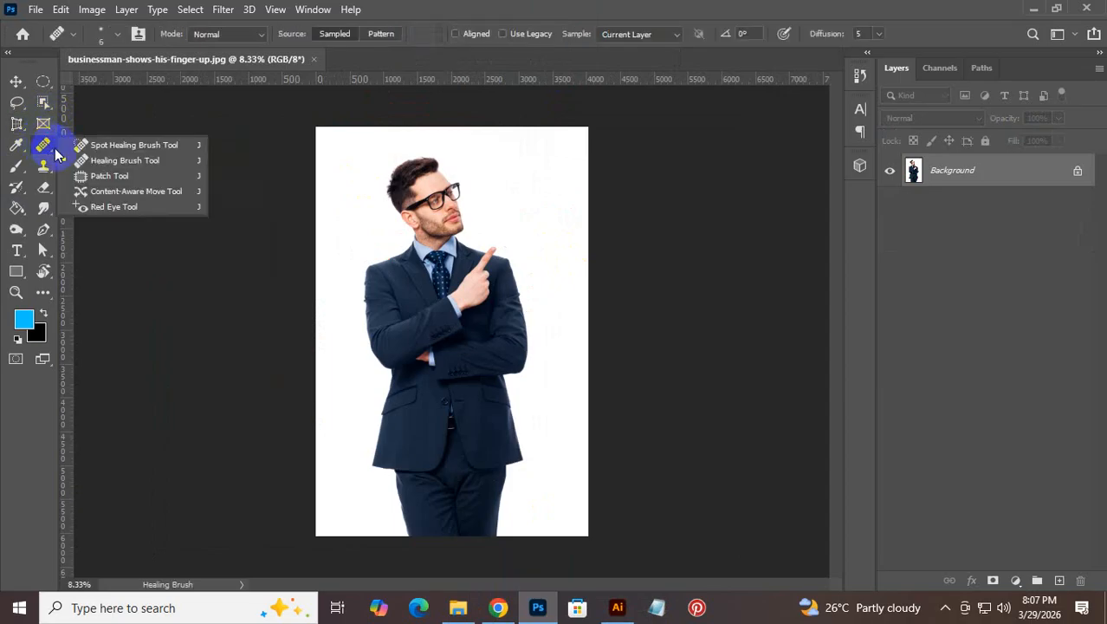
click(44, 105)
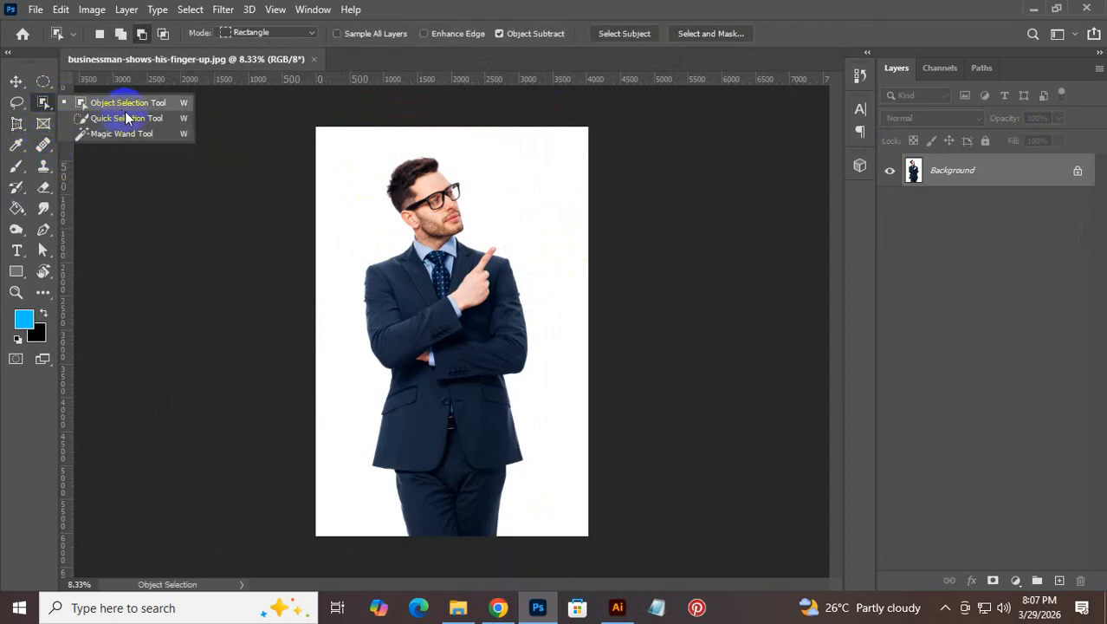
click(130, 134)
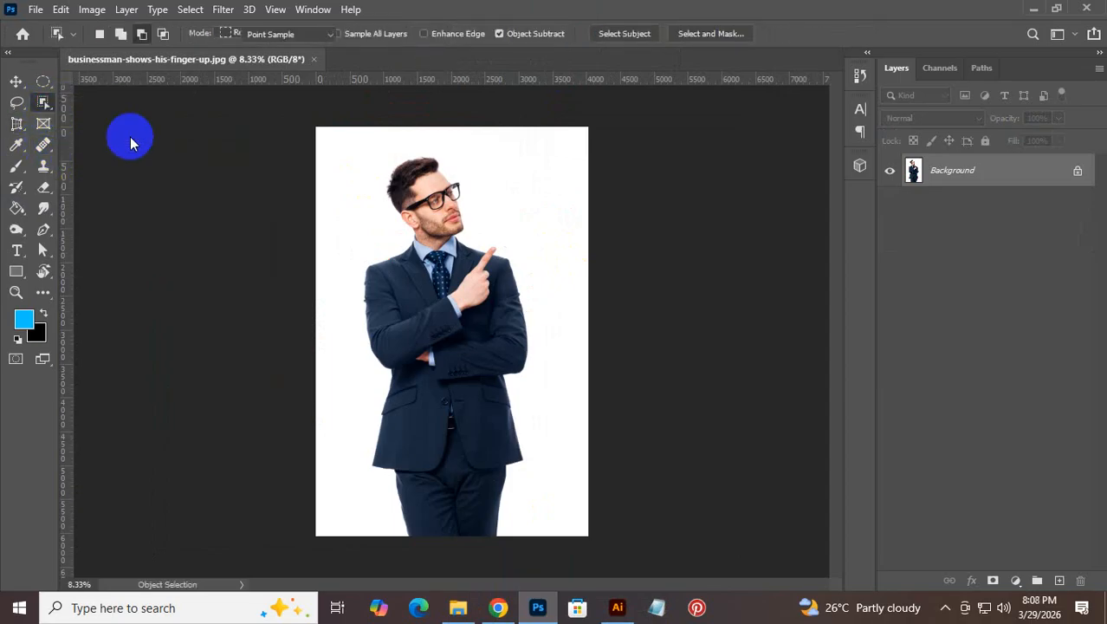
click(381, 222)
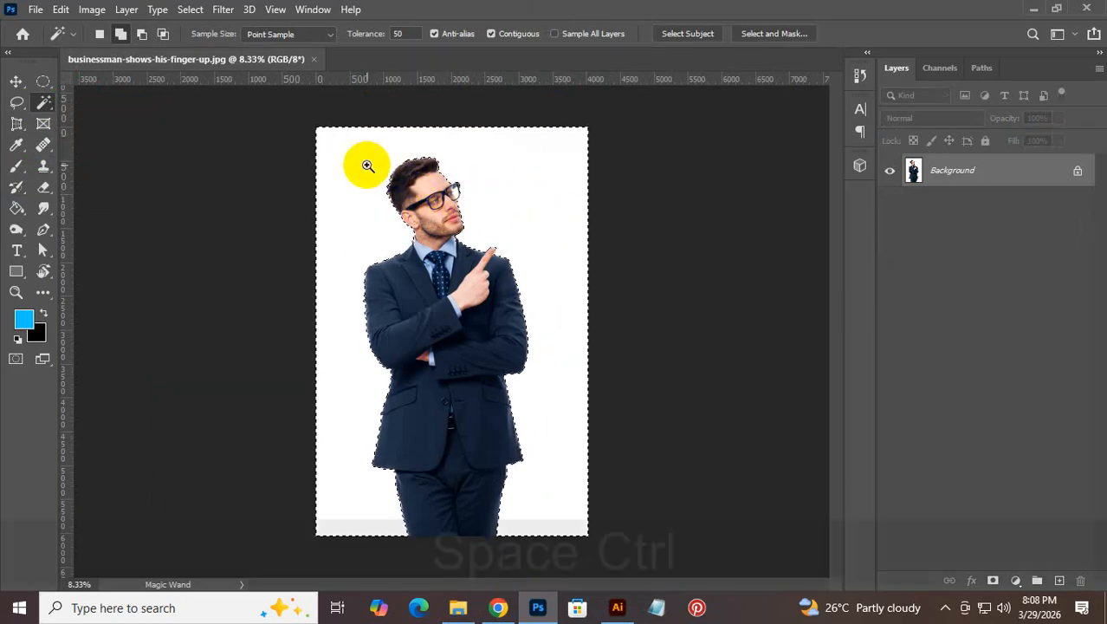
drag(366, 165, 496, 263)
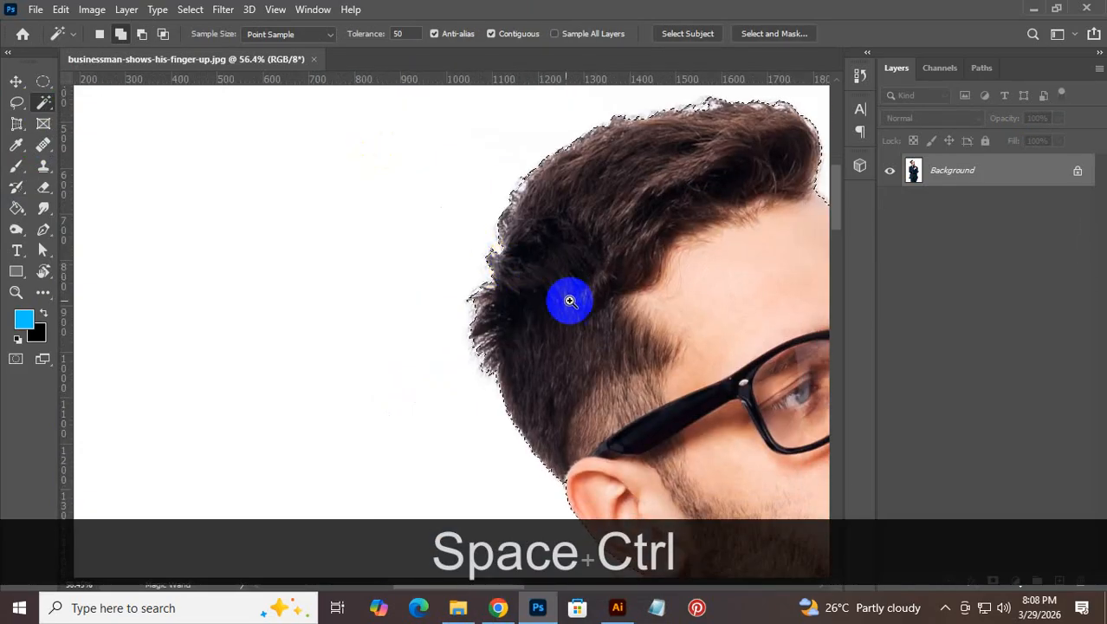
drag(633, 303, 606, 391)
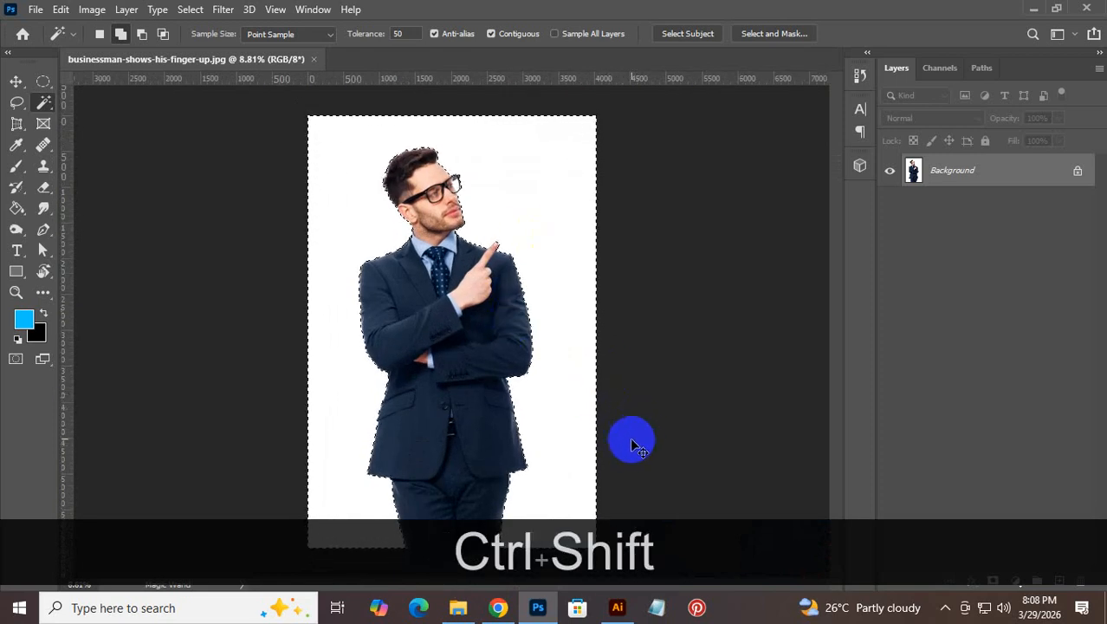
key(ctrl+shift+i)
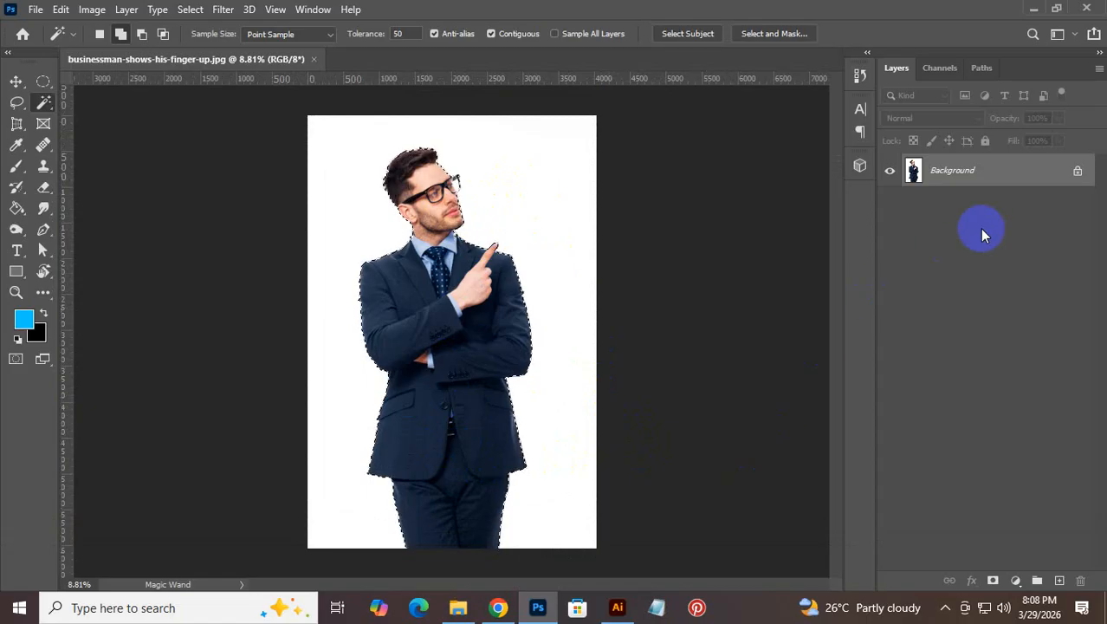
key(ctrl)
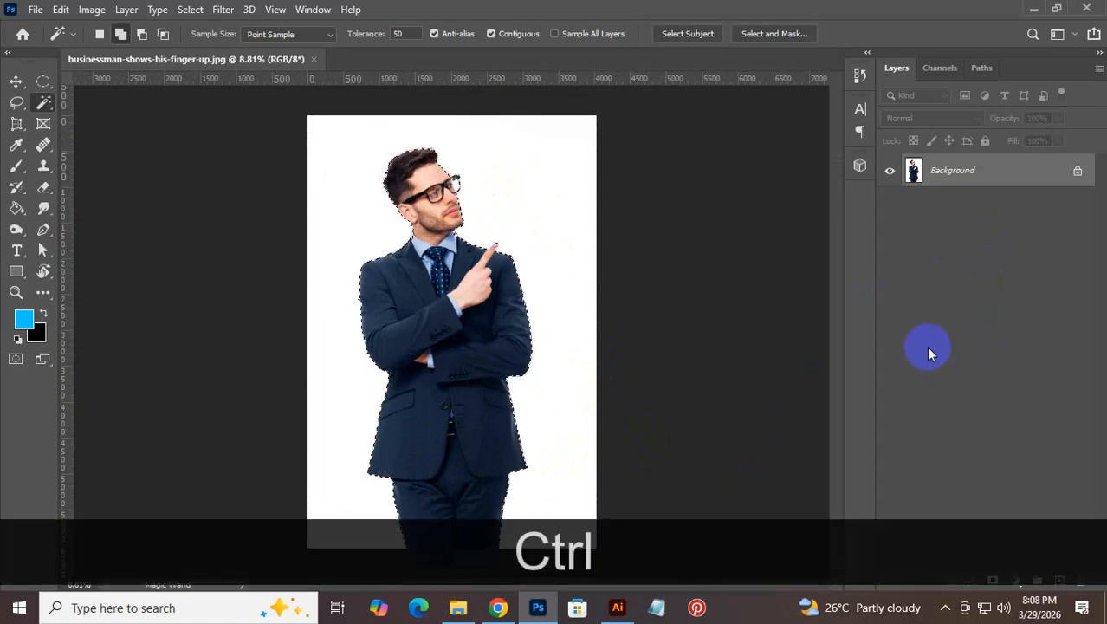
key(ctrl+j)
click(893, 204)
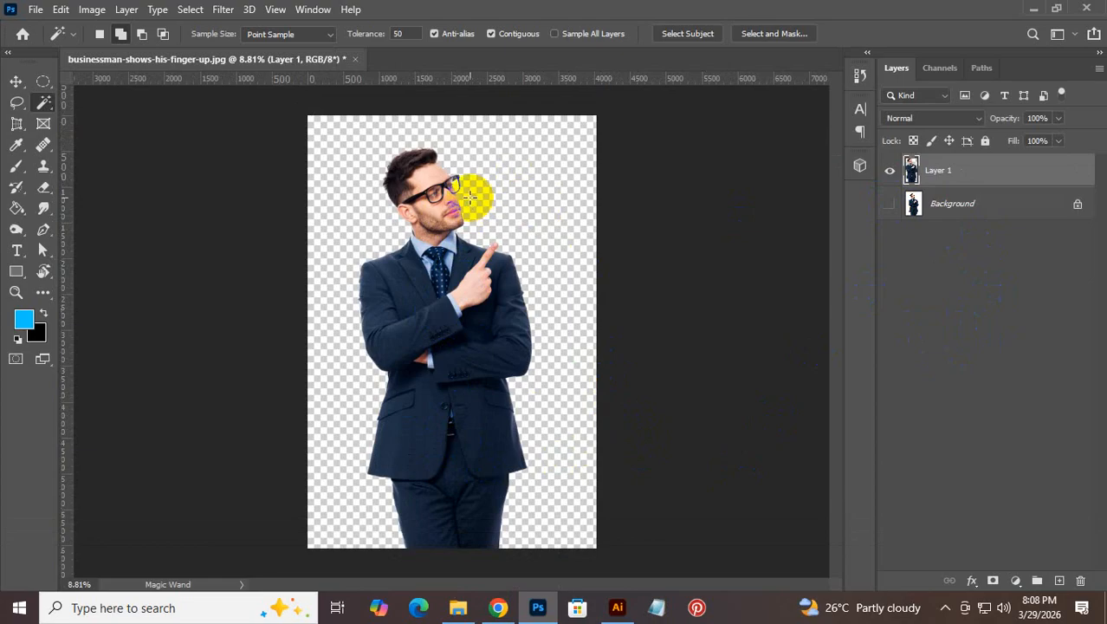
key(ctrl+z)
key(ctrl+z)
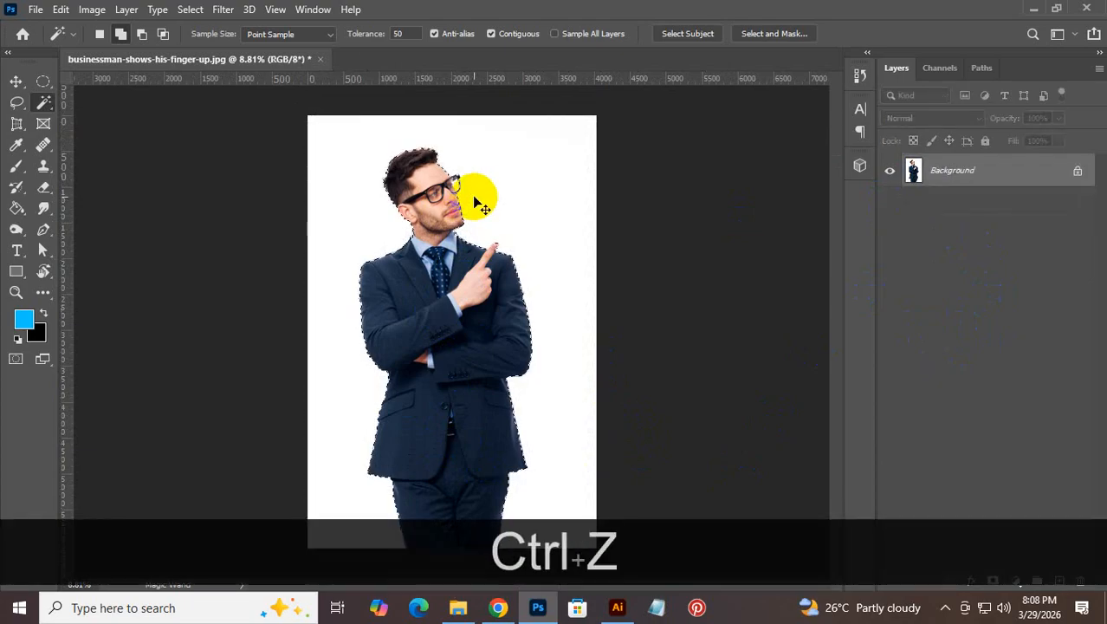
Step: Add the missed forehead edge between the hairline and the glasses to the selection with the Lasso in Add to selection mode
drag(448, 180, 722, 397)
drag(678, 323, 490, 299)
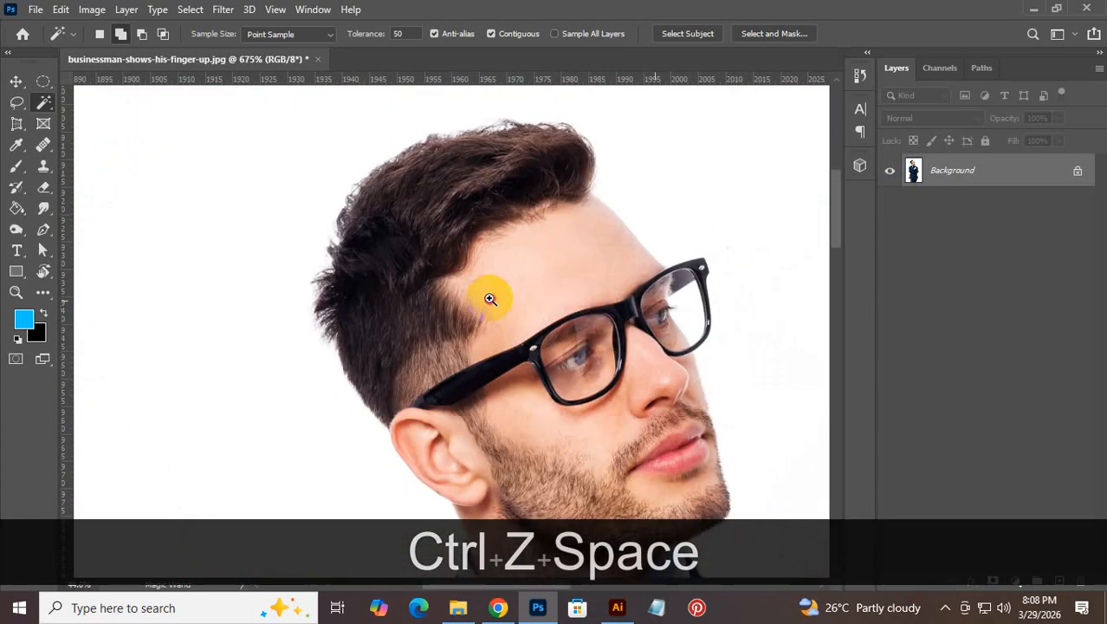
drag(628, 308, 544, 307)
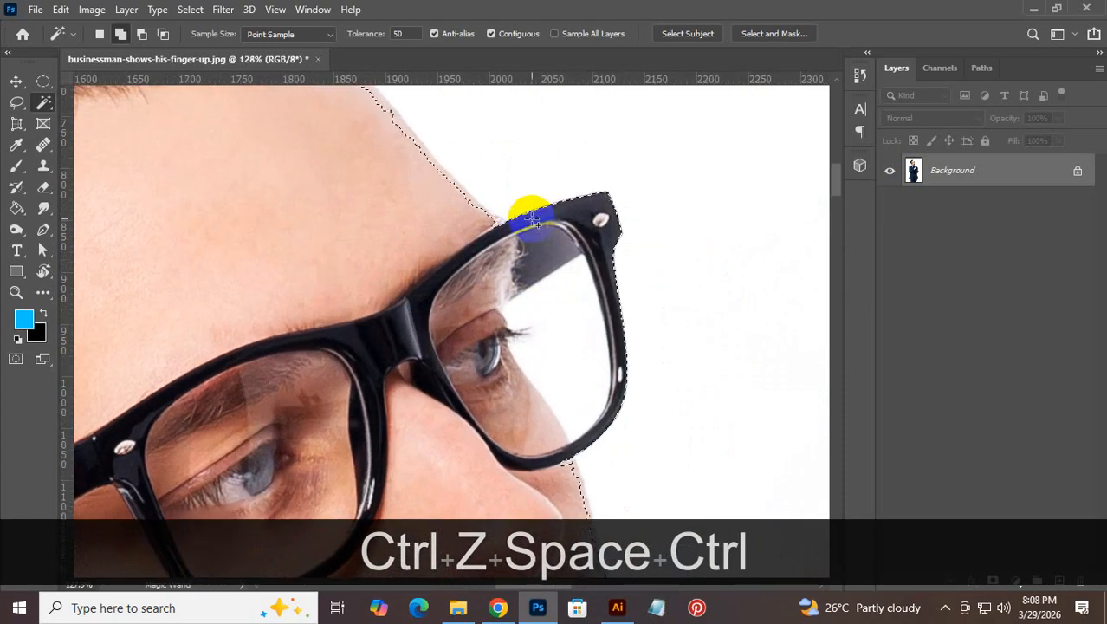
click(18, 101)
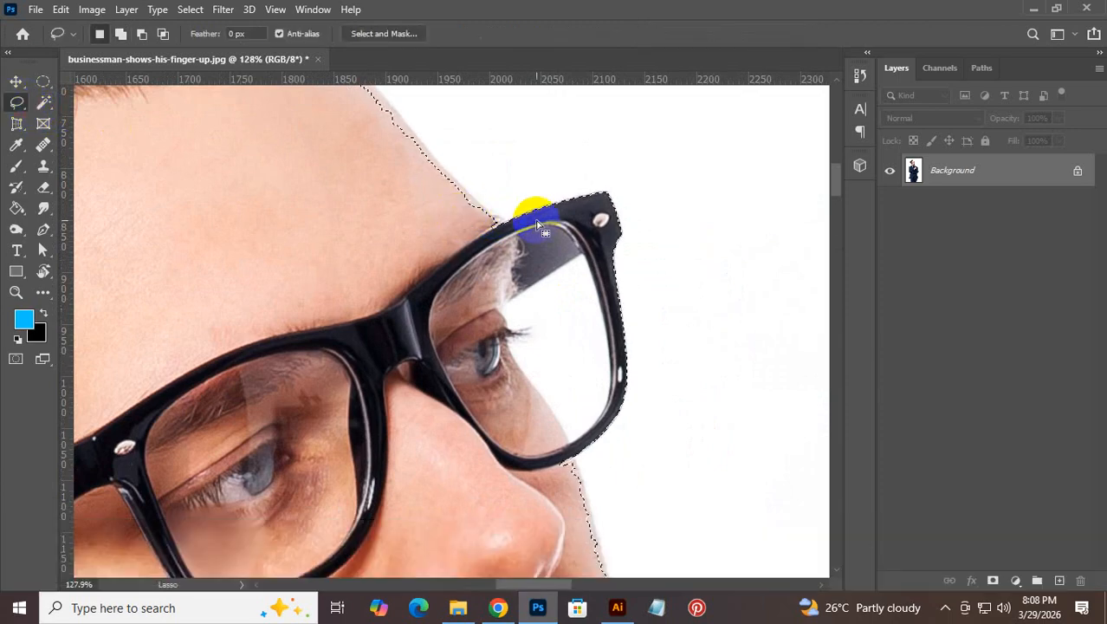
drag(388, 143, 473, 321)
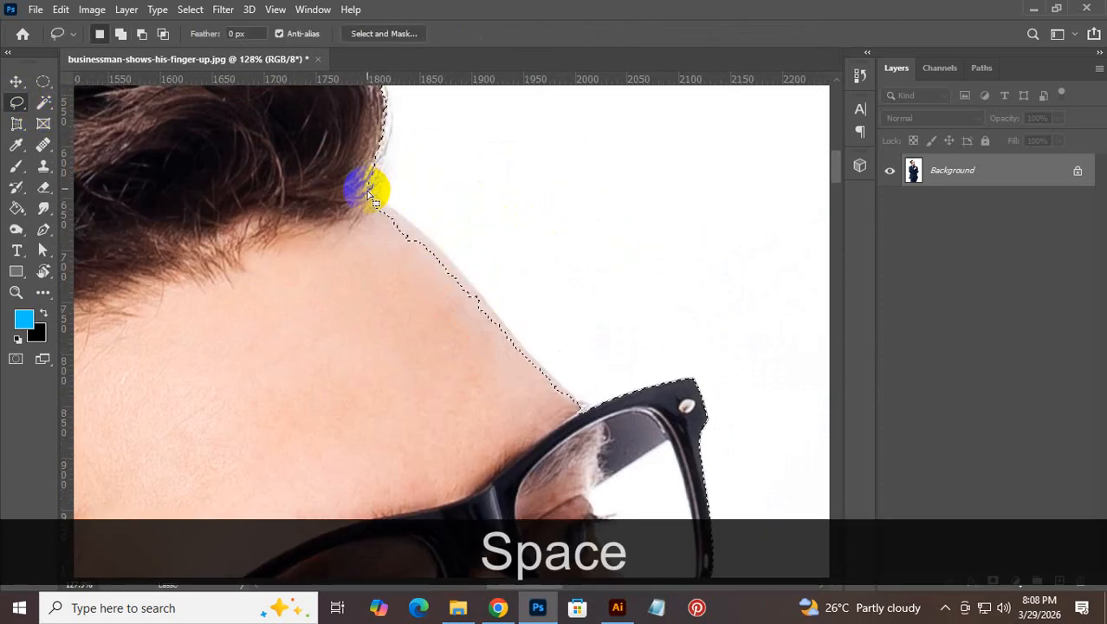
click(118, 38)
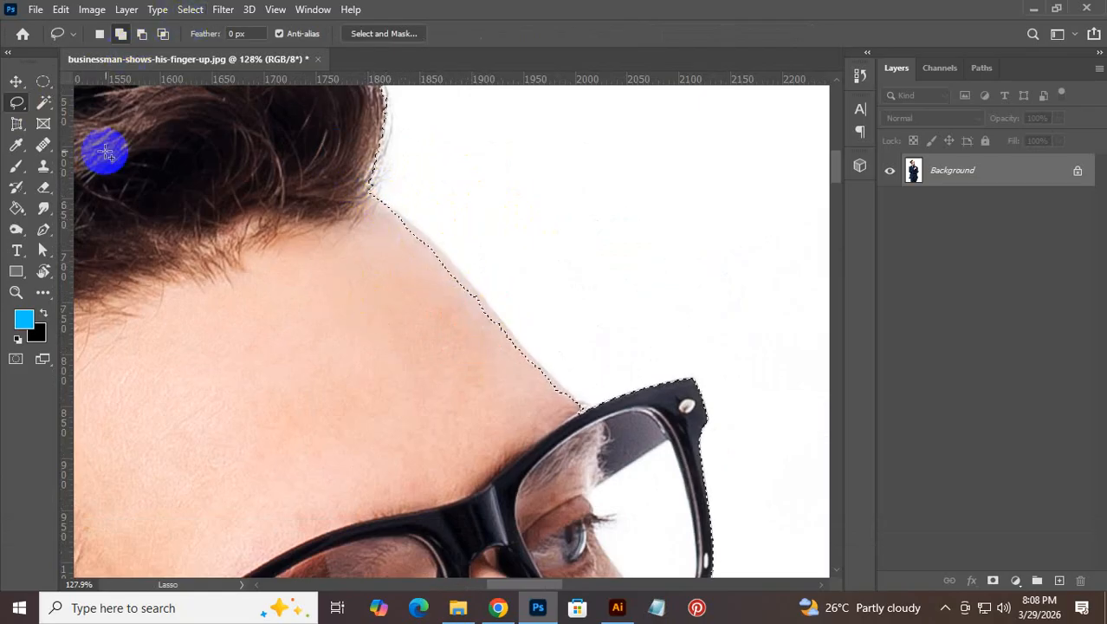
key(Caps_Lock)
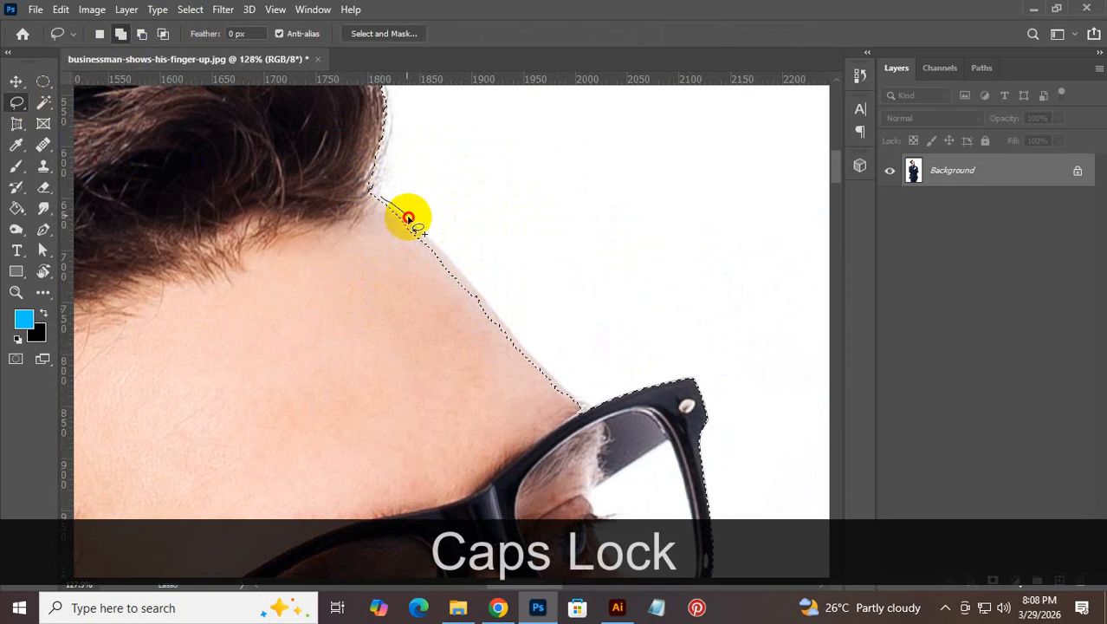
drag(446, 256, 485, 299)
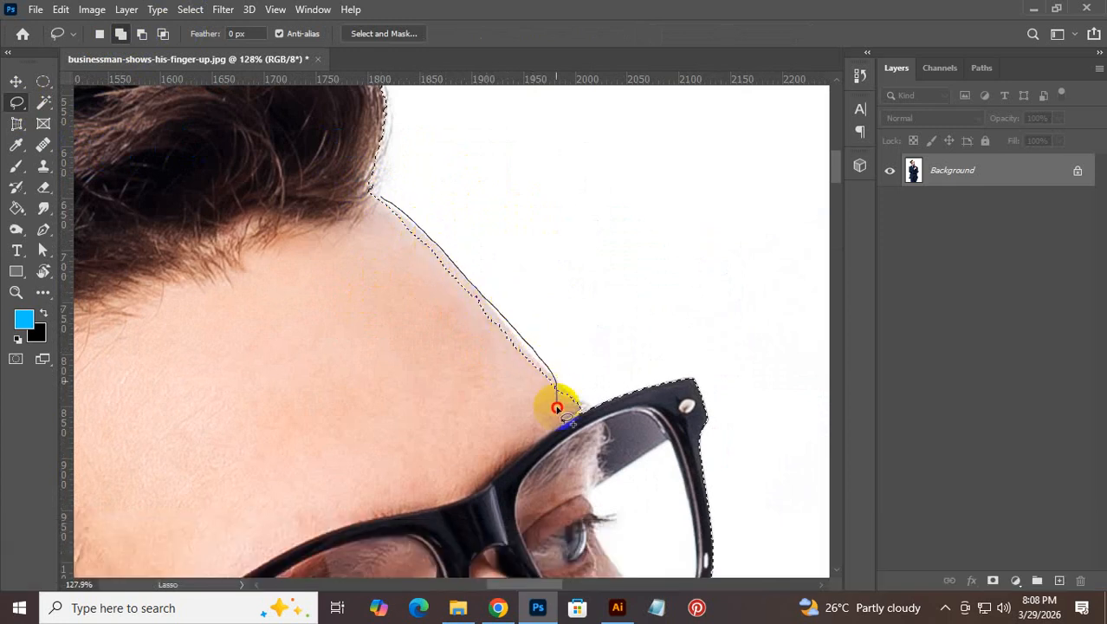
drag(557, 408, 272, 270)
Step: Trim the excess along the forehead edge and add the skin corner above the glasses frame to the Lasso selection
alt+drag(480, 292, 490, 306)
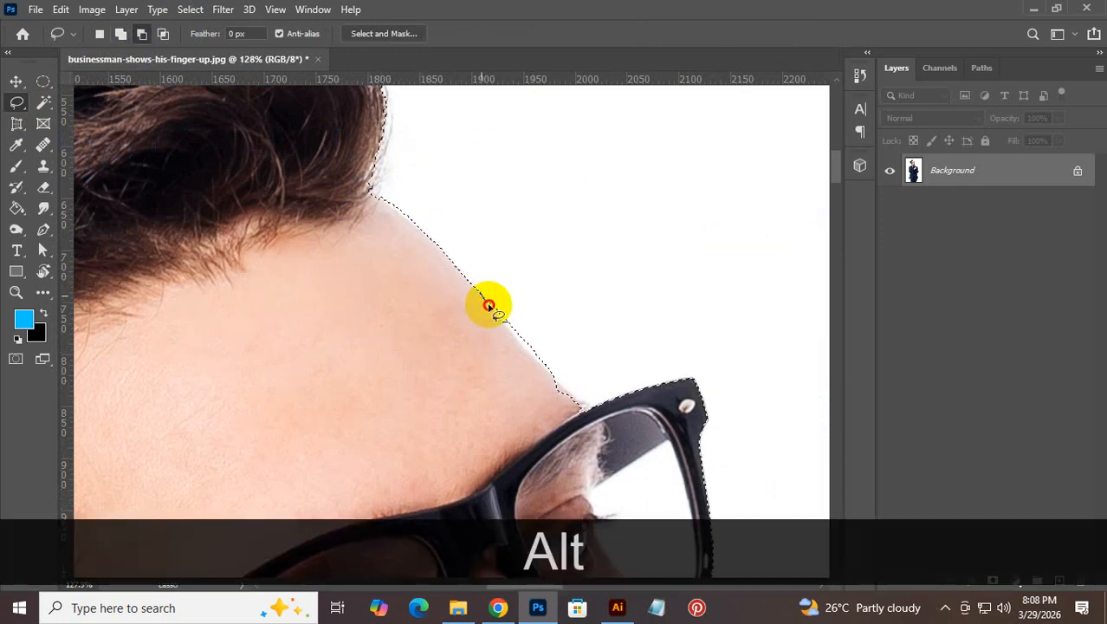
mouse_move(532, 357)
alt+mouse_down()
mouse_move(554, 376)
mouse_move(598, 358)
alt+mouse_up()
drag(618, 390, 494, 268)
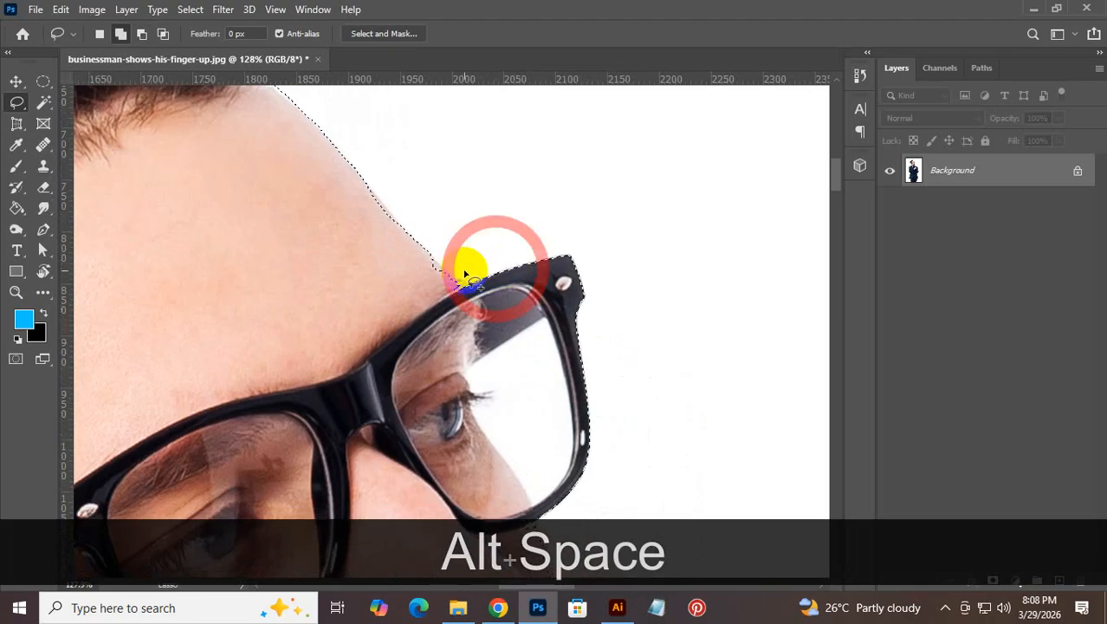
drag(427, 251, 444, 264)
drag(466, 300, 468, 304)
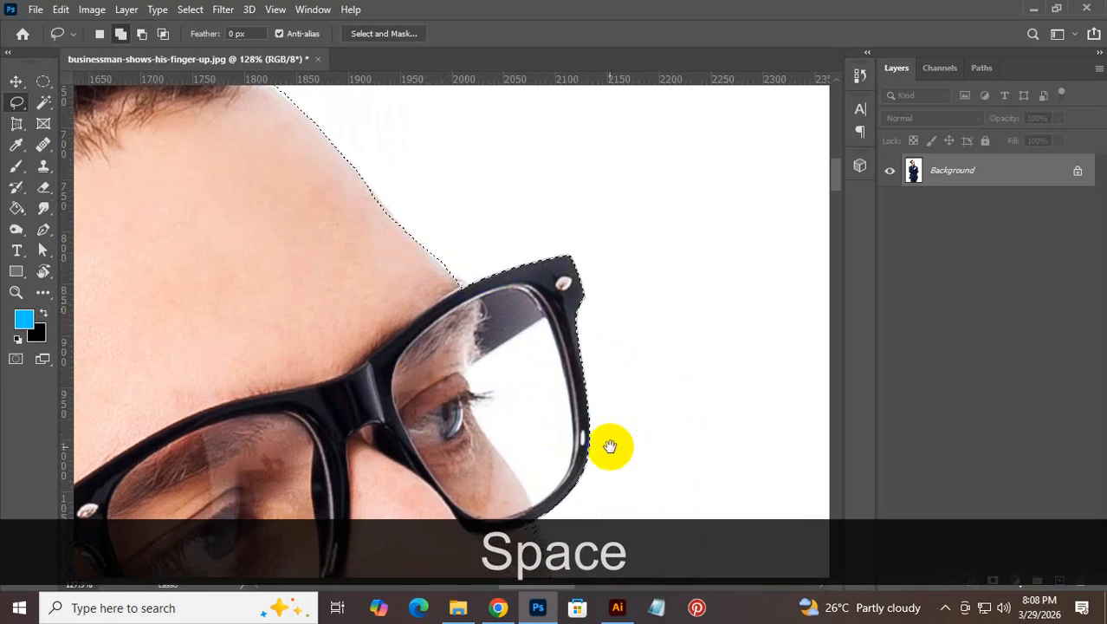
Step: Refine the selection along the cheek edge from the glasses frame to the upper lip, adding missed skin and subtracting excess with the Lasso
mouse_move(608, 447)
mouse_down()
mouse_move(587, 404)
mouse_move(579, 295)
mouse_up()
drag(511, 400, 483, 245)
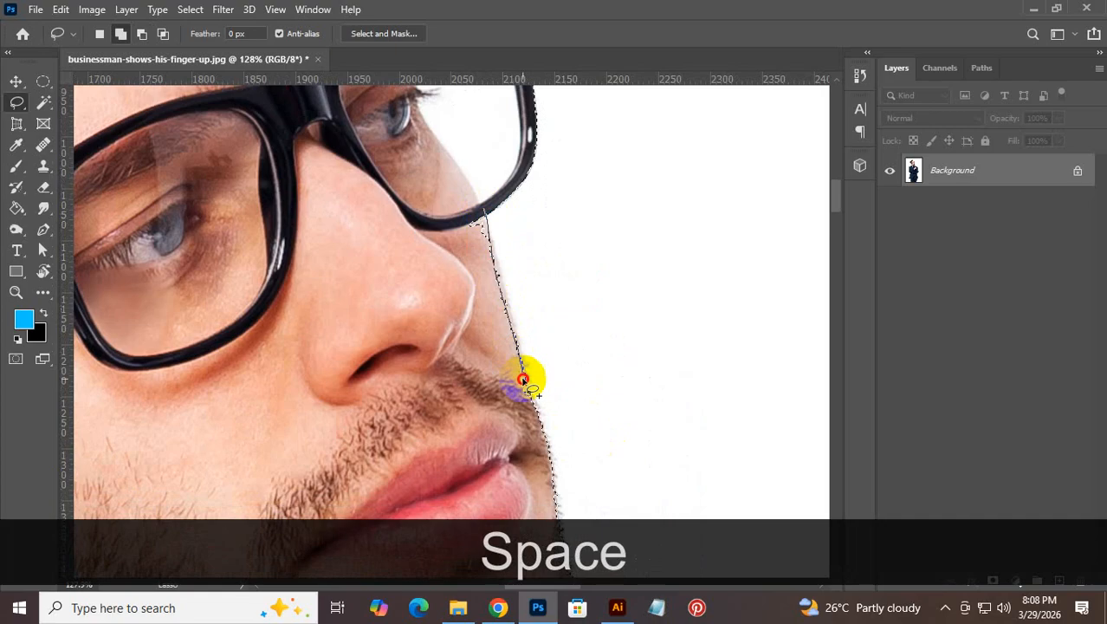
drag(522, 378, 463, 381)
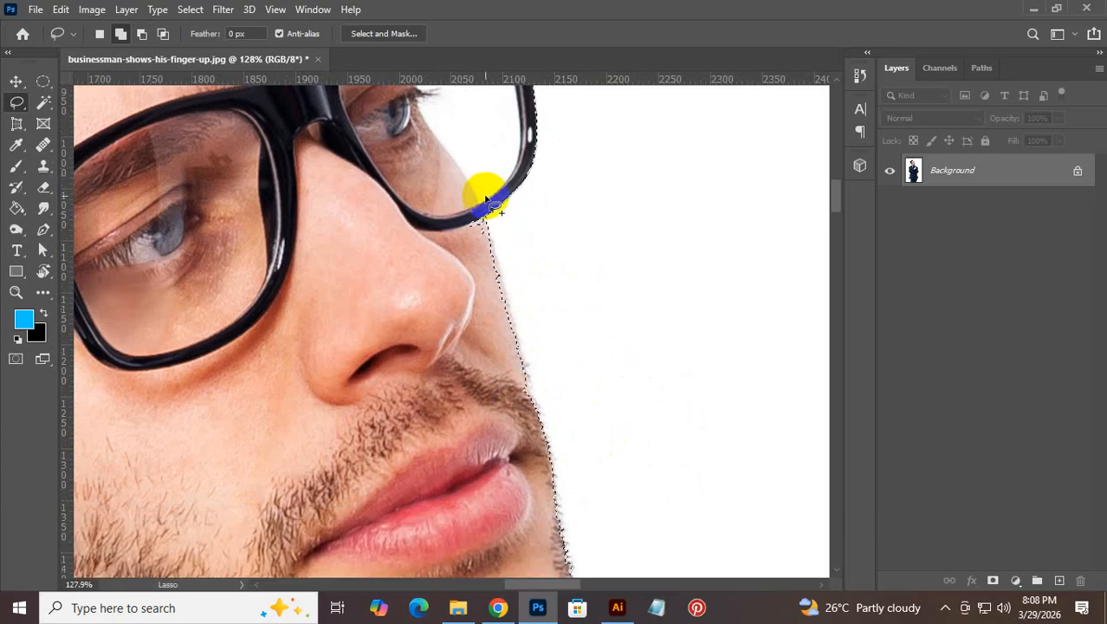
drag(485, 222, 514, 316)
mouse_move(520, 416)
mouse_down()
mouse_move(427, 301)
mouse_move(381, 178)
mouse_up()
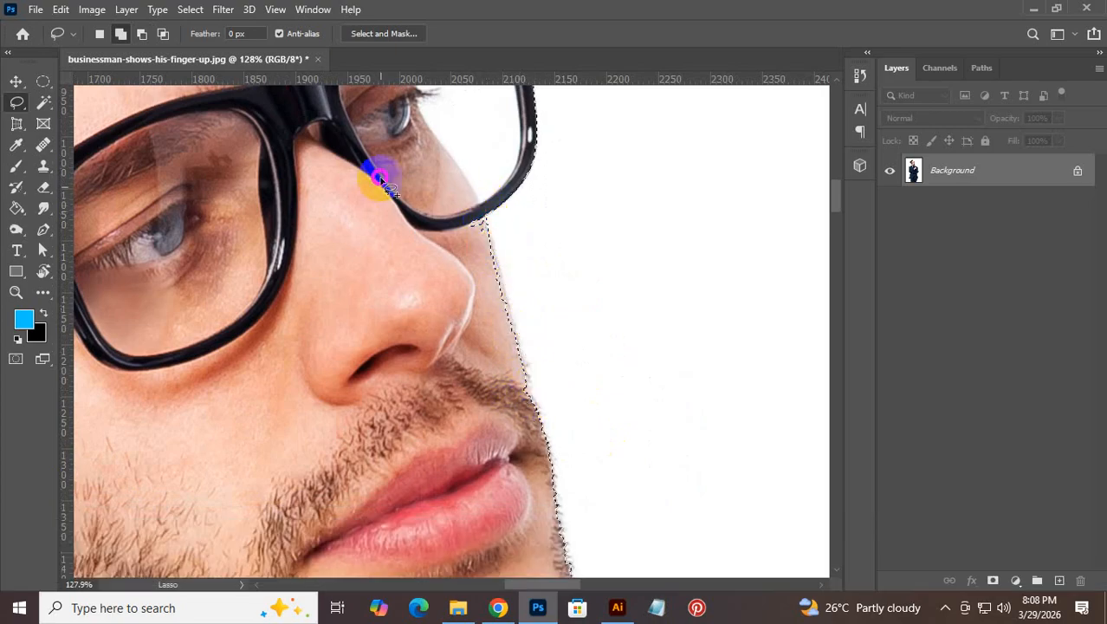
key(alt)
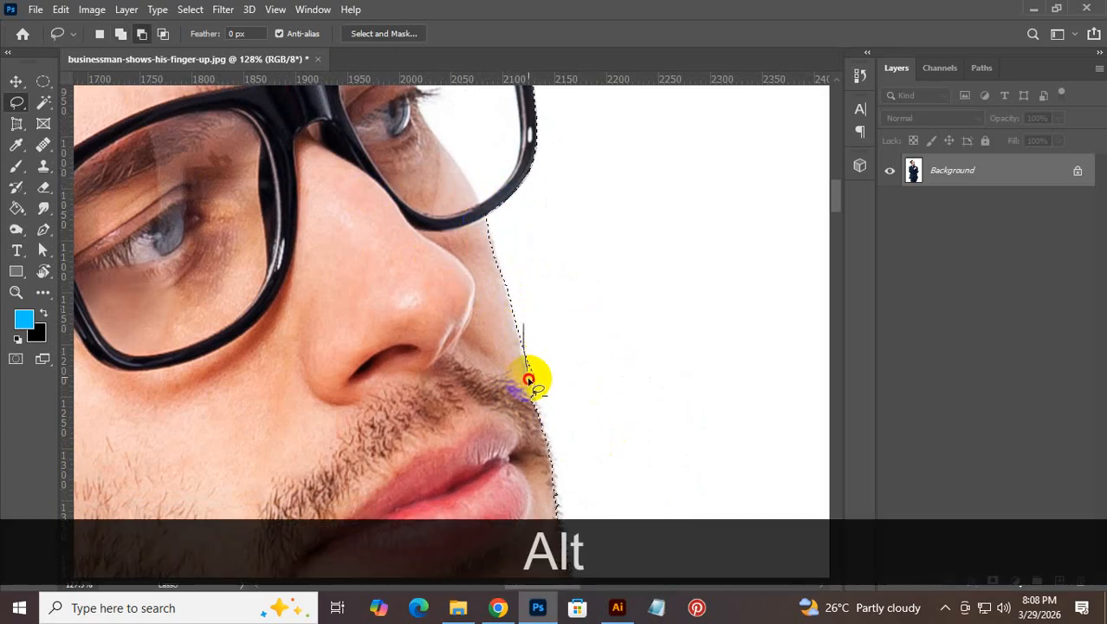
Step: Subtract the white area inside the glasses lens with the Magic Wand and clean up its edge along the cheek and brow with the Lasso
key(alt+space)
drag(444, 253, 454, 411)
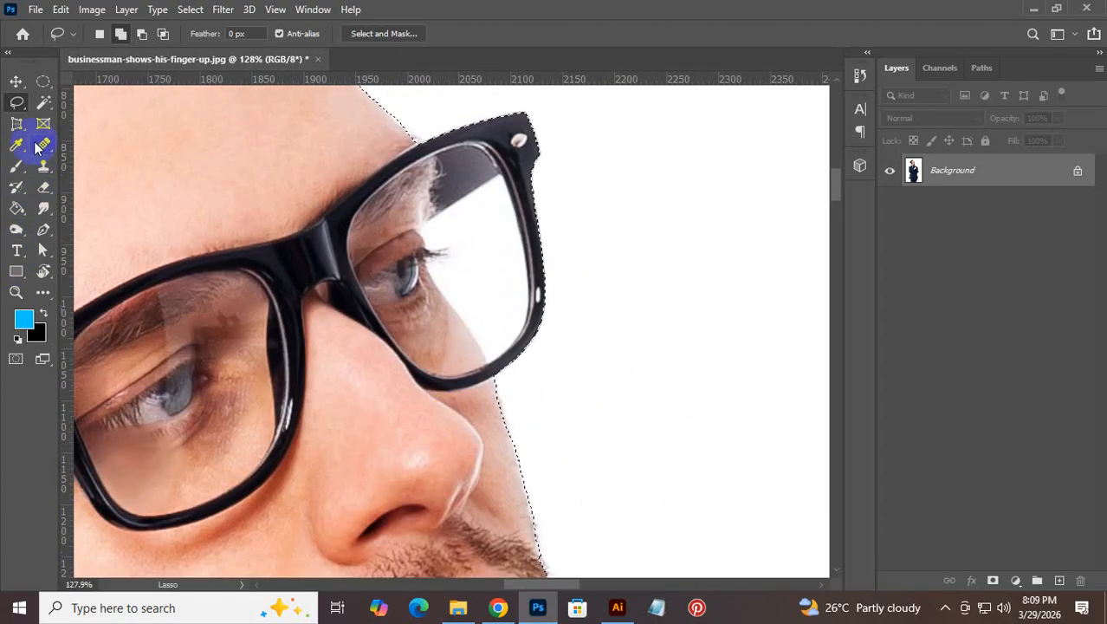
click(44, 103)
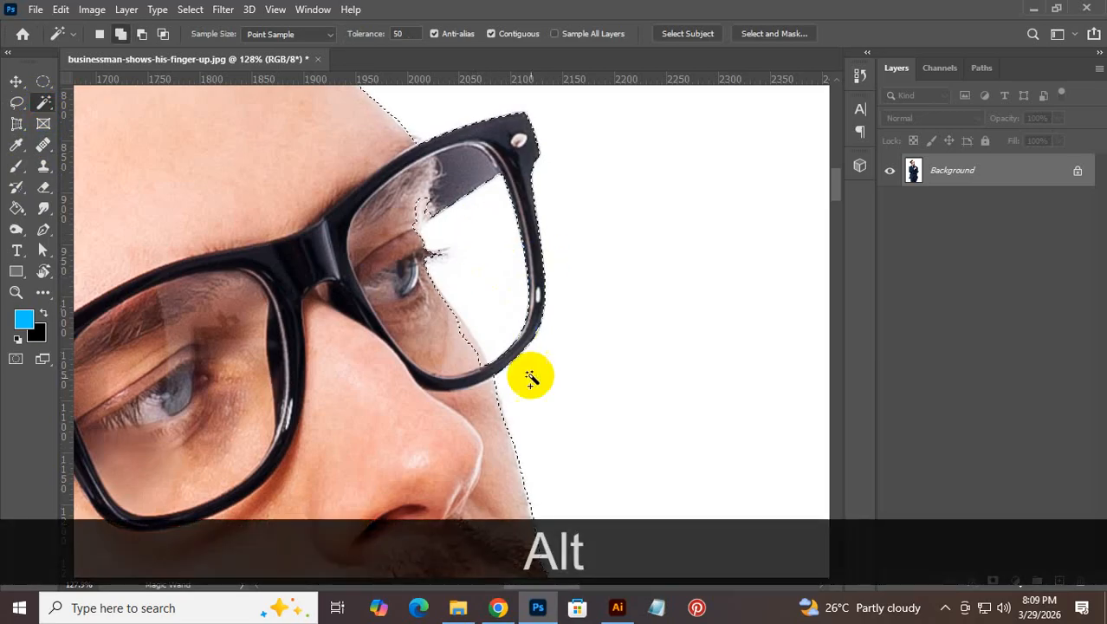
alt+click(360, 191)
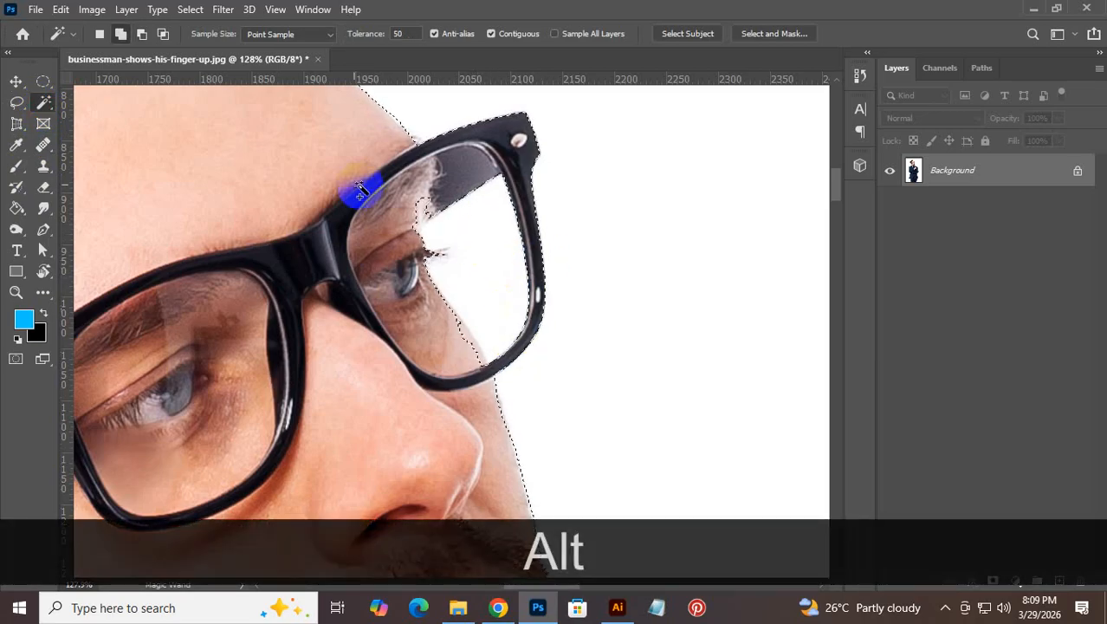
click(17, 104)
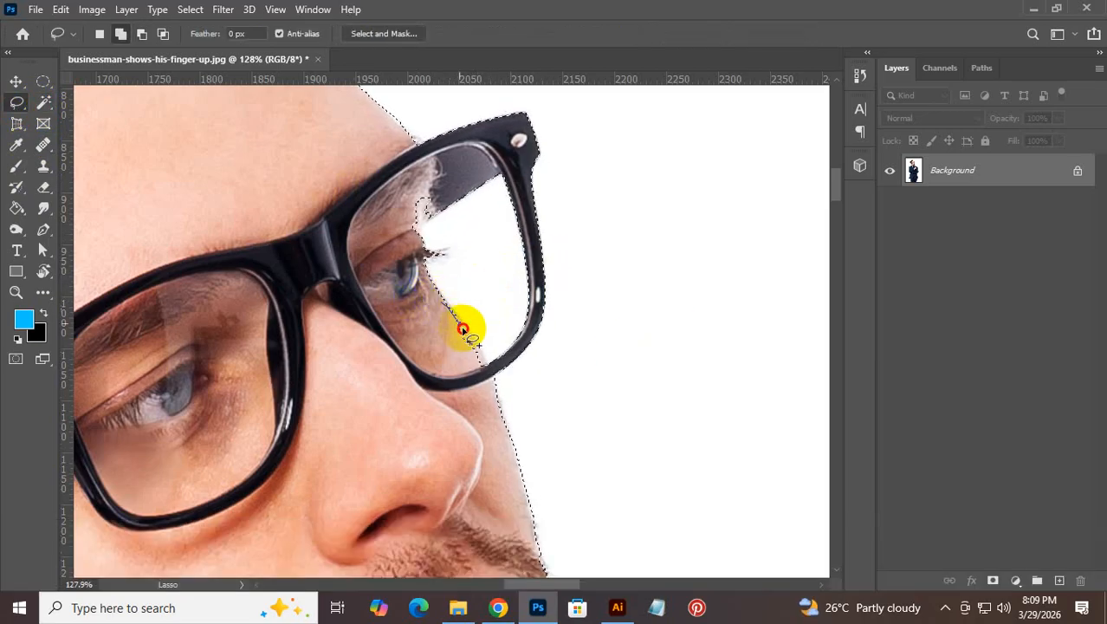
mouse_move(484, 368)
mouse_down()
mouse_move(460, 310)
mouse_move(473, 338)
mouse_up()
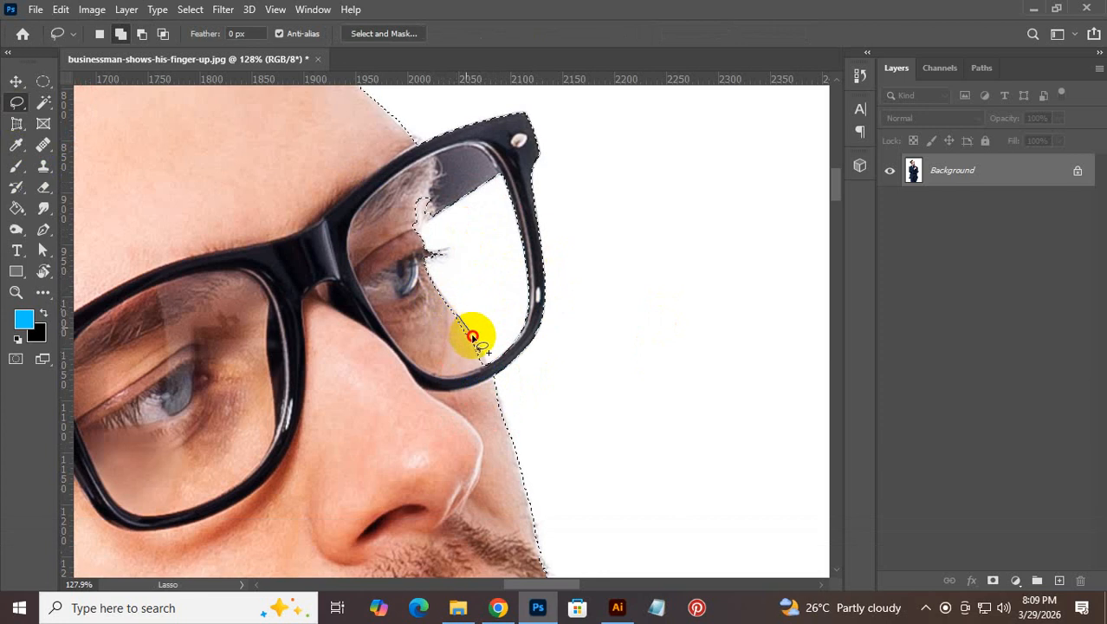
mouse_move(431, 205)
mouse_down()
mouse_move(440, 179)
mouse_move(443, 198)
mouse_move(408, 244)
mouse_move(433, 171)
mouse_up()
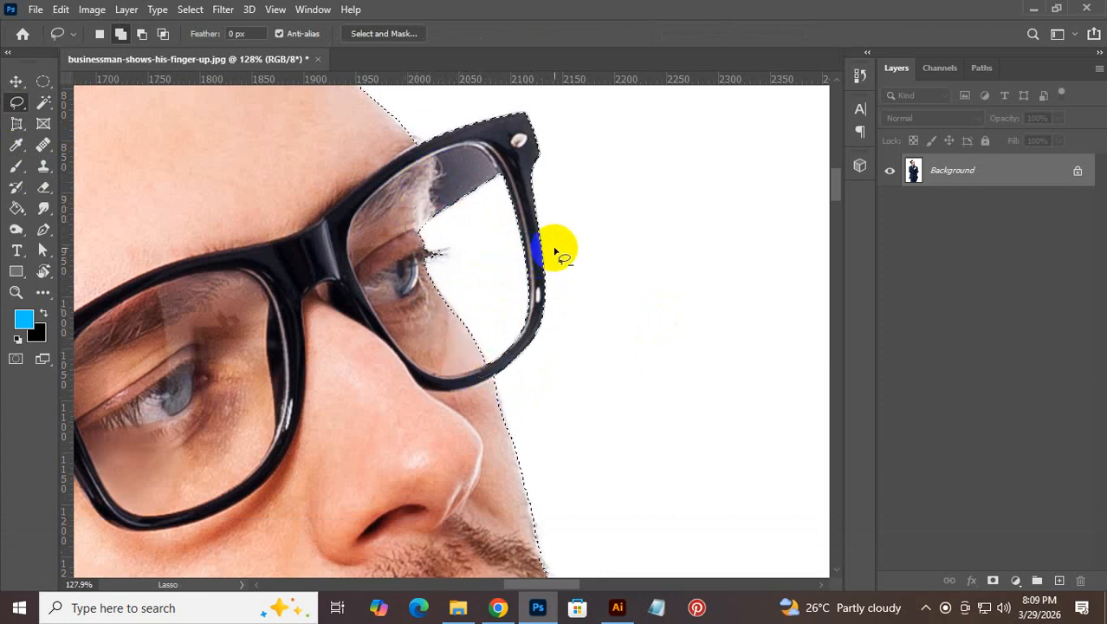
Step: Add the missed shirt collar edges on both sides of the neck to the selection with the Lasso in Add to selection mode
key(ctrl+alt+space)
drag(589, 248, 357, 379)
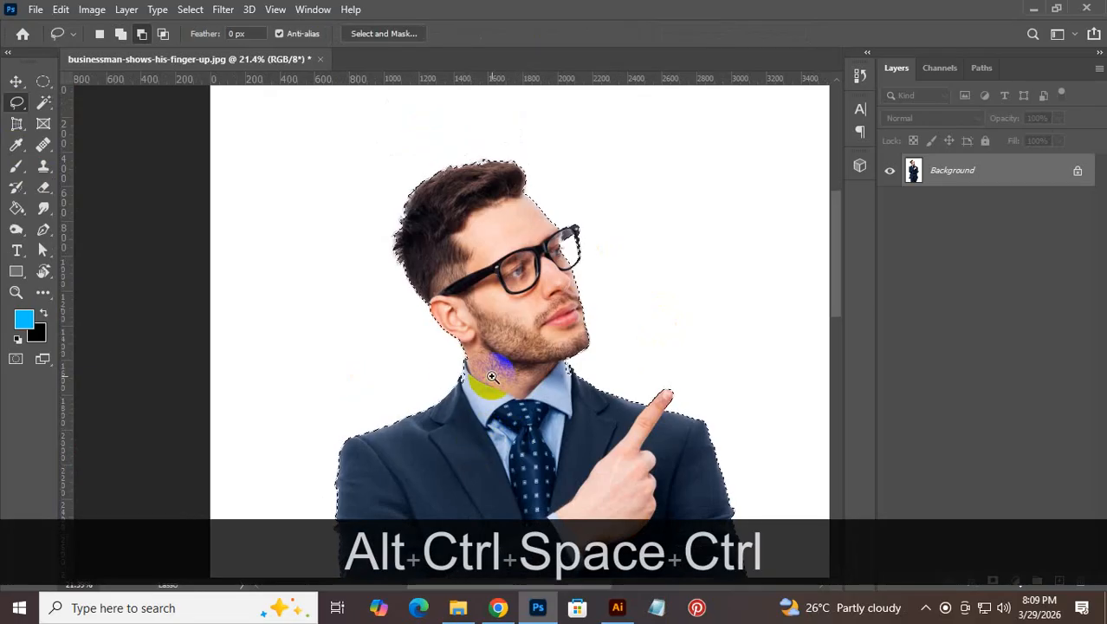
drag(458, 372, 563, 314)
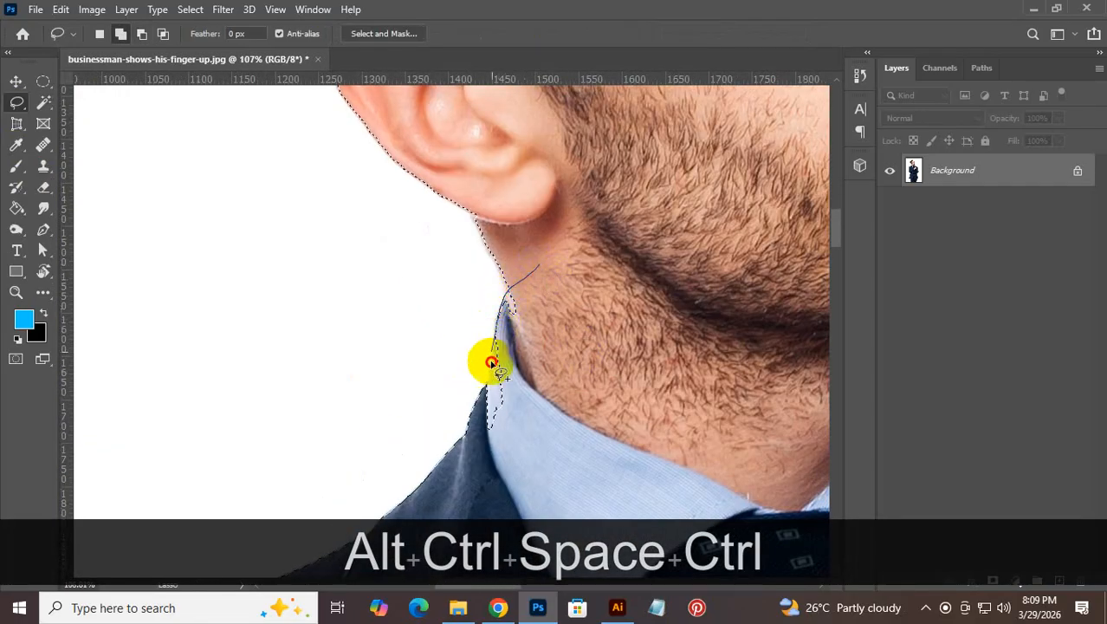
drag(496, 475, 571, 463)
key(space)
mouse_move(715, 396)
mouse_down()
mouse_move(559, 360)
mouse_move(373, 335)
mouse_up()
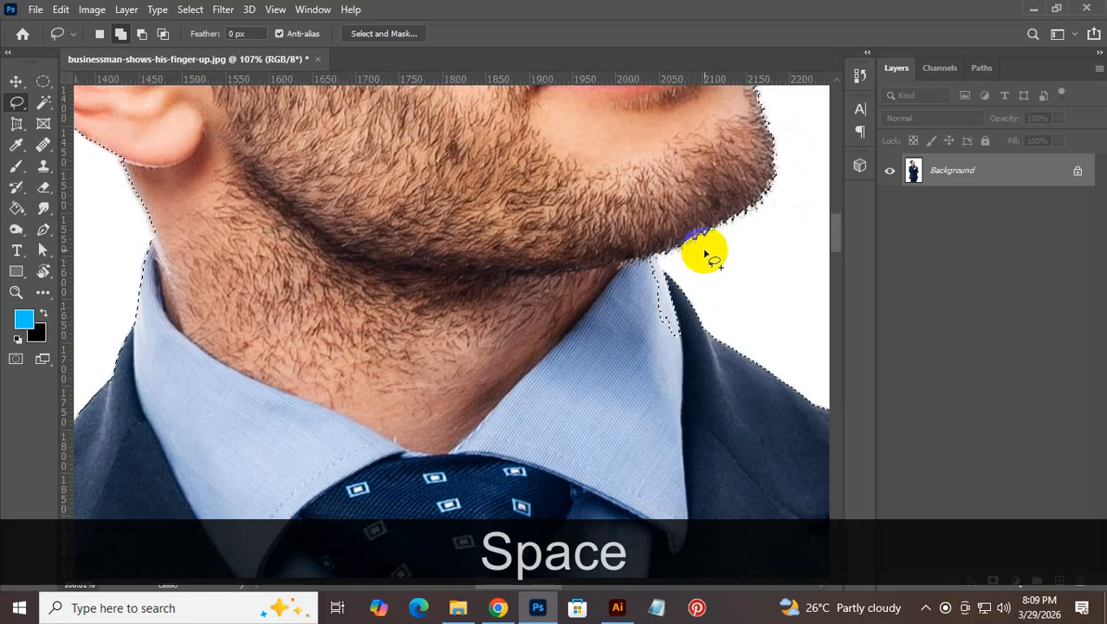
mouse_move(650, 250)
mouse_down()
mouse_move(674, 288)
mouse_move(618, 389)
mouse_move(554, 316)
mouse_up()
Step: Check the selection outline from the earlobe along the shoulder and sleeves down to the trousers for missed areas
key(space)
drag(434, 322, 565, 333)
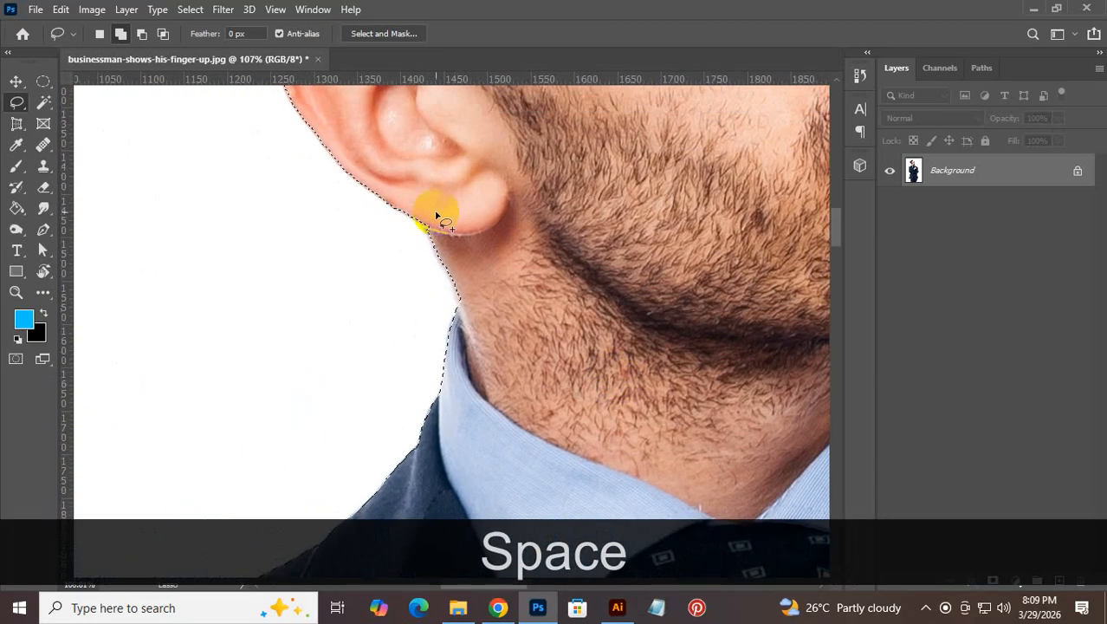
mouse_move(420, 228)
mouse_down()
mouse_move(455, 292)
mouse_move(551, 359)
mouse_move(537, 43)
mouse_up()
key(space)
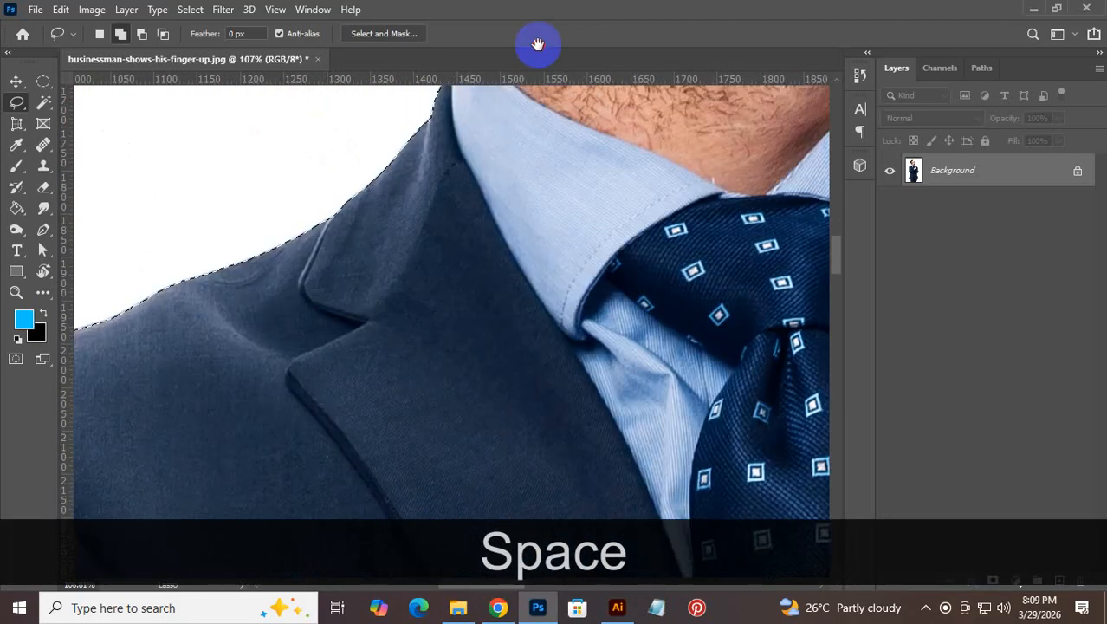
key(ctrl+alt+space)
drag(467, 244, 370, 459)
drag(509, 461, 506, 247)
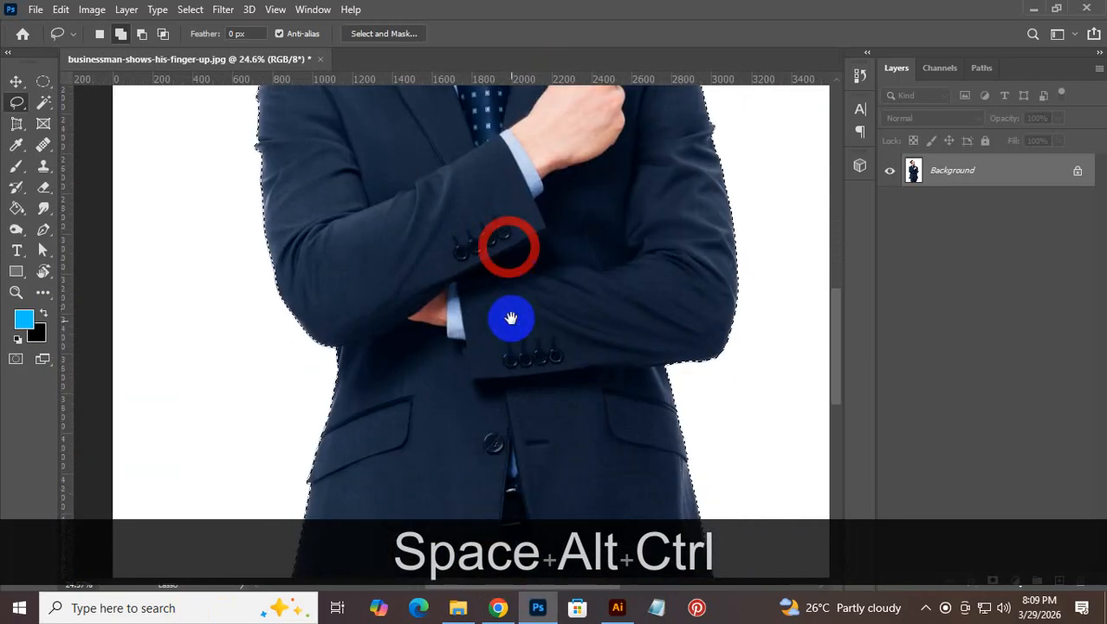
drag(512, 377, 469, 199)
key(ctrl+alt+space)
mouse_move(586, 334)
mouse_down()
mouse_move(400, 410)
mouse_move(477, 387)
mouse_up()
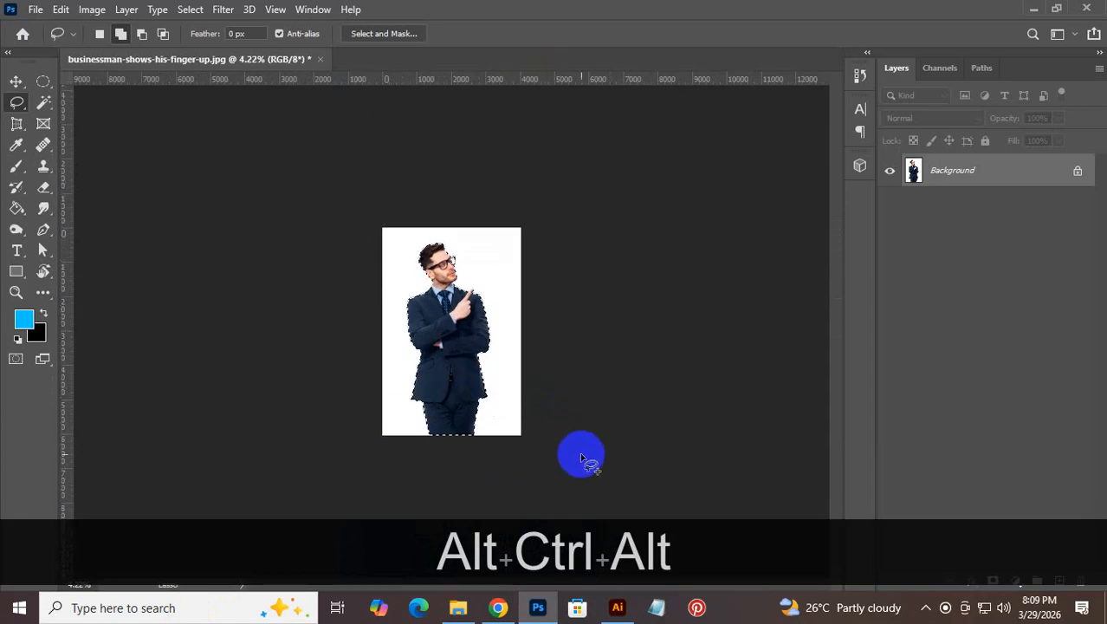
Step: Feather the selection by 0.1 pixels and isolate the businessman on a new layer with the Background hidden
click(179, 14)
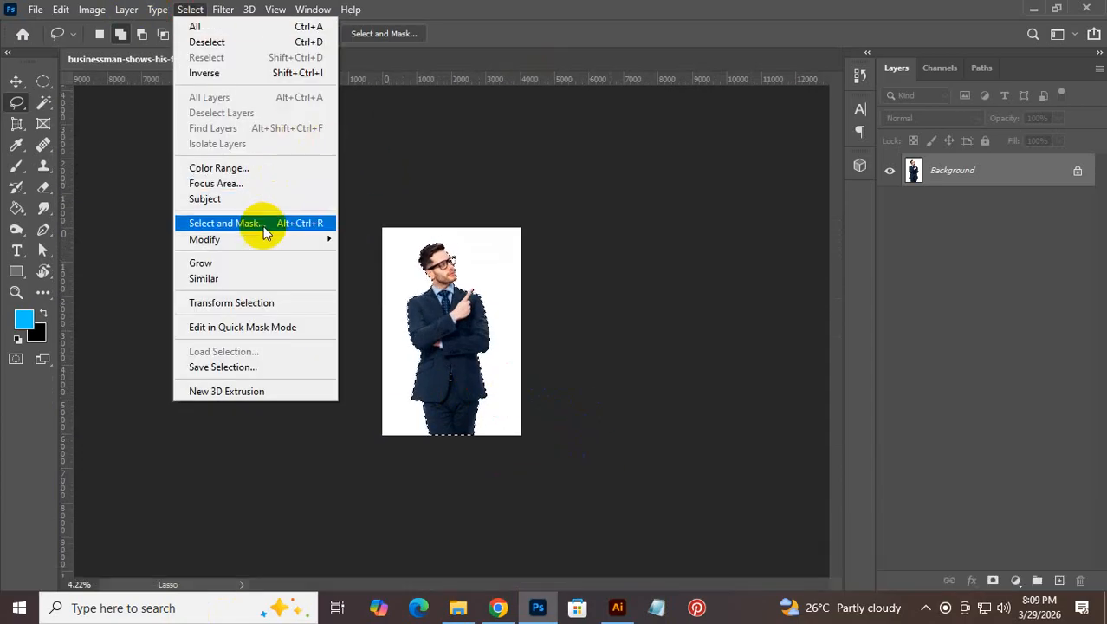
mouse_move(311, 240)
click(403, 300)
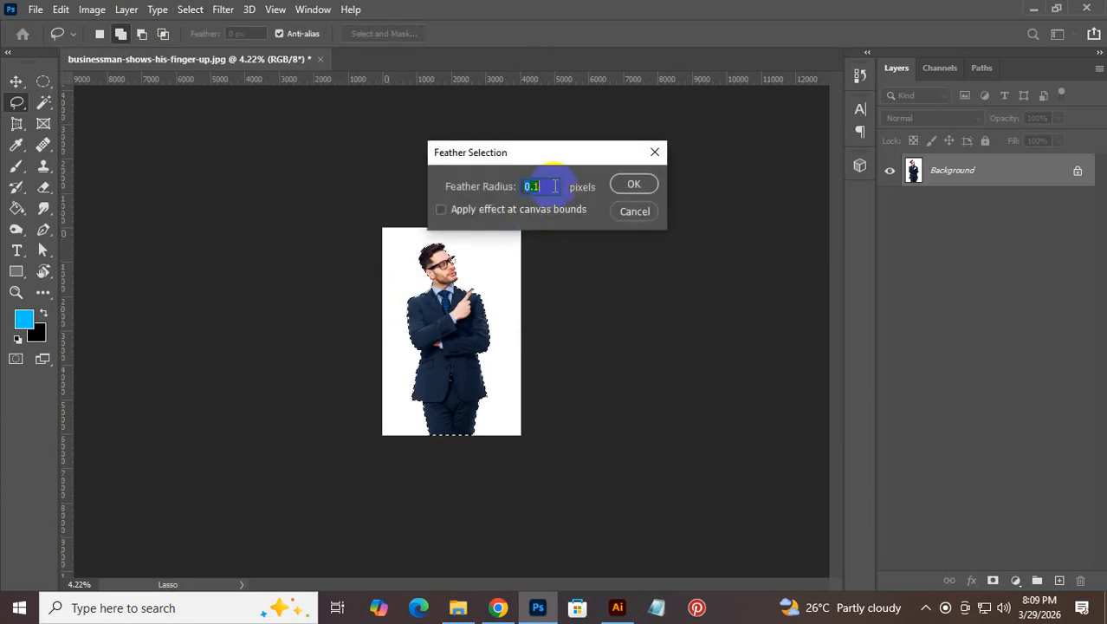
click(635, 187)
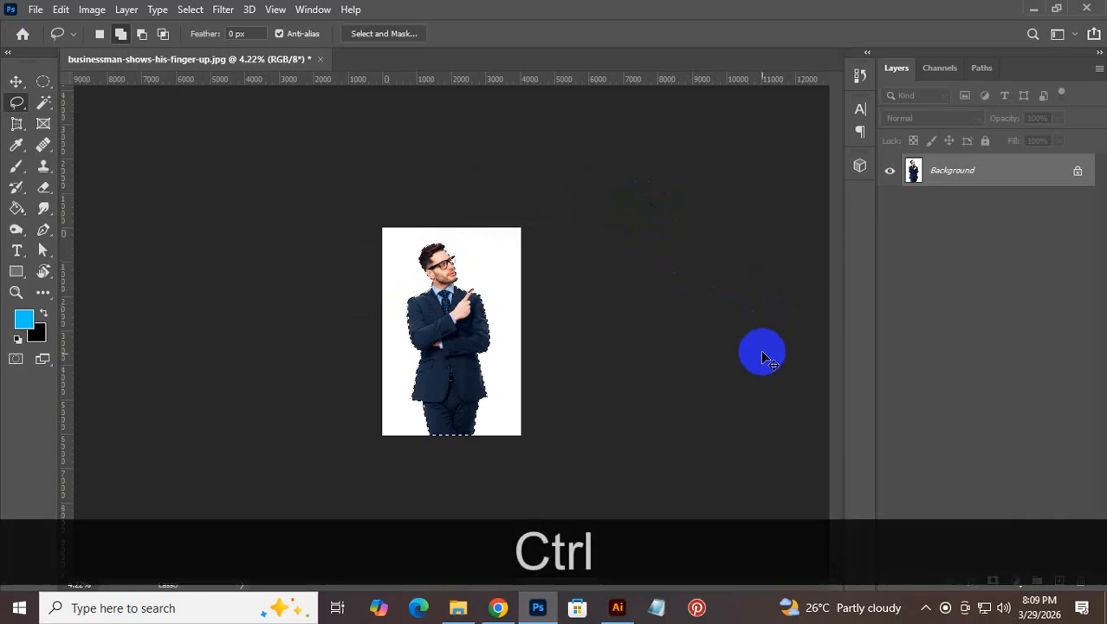
key(ctrl+j)
click(891, 206)
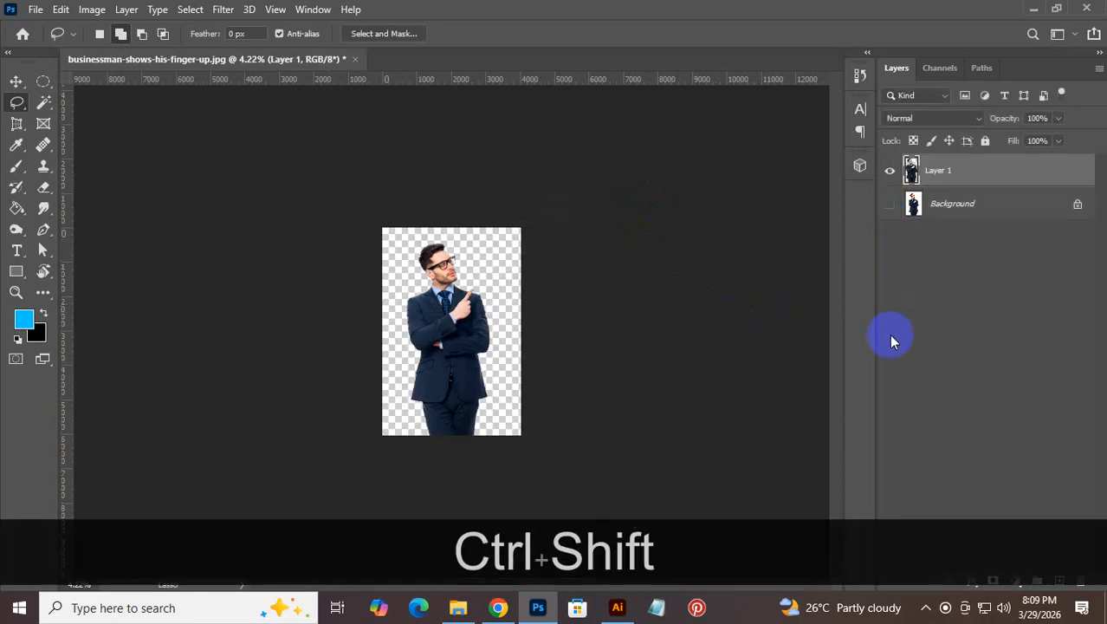
Step: Save the cut-out as the PNG file businessman-shows-his-finger-up in Downloads with the Large file size (Fastest saving) option
key(ctrl+shift+s)
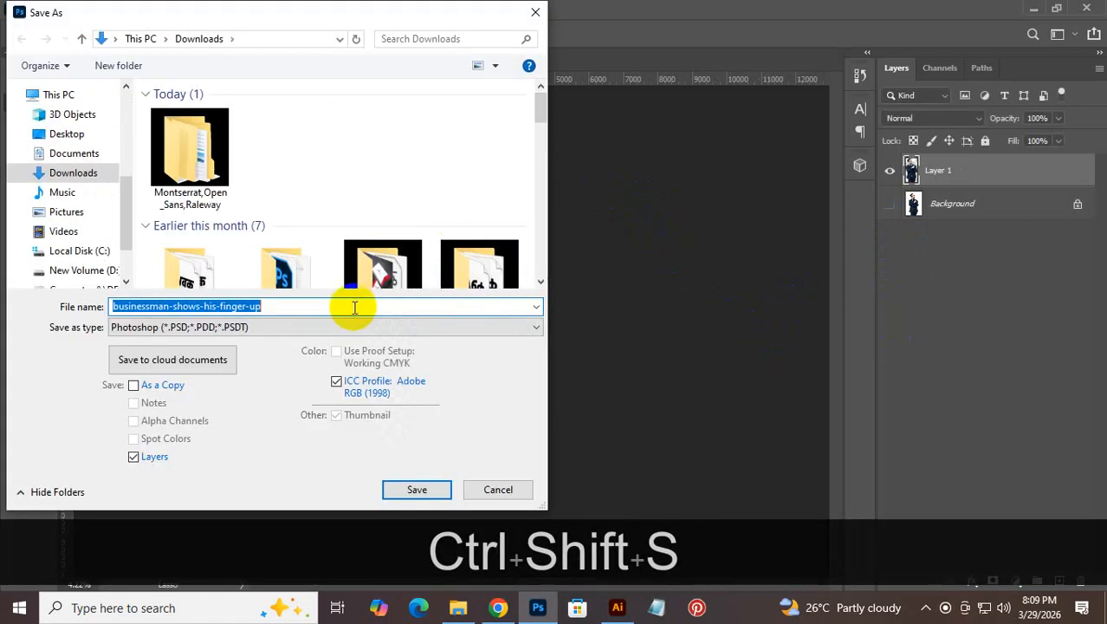
click(336, 328)
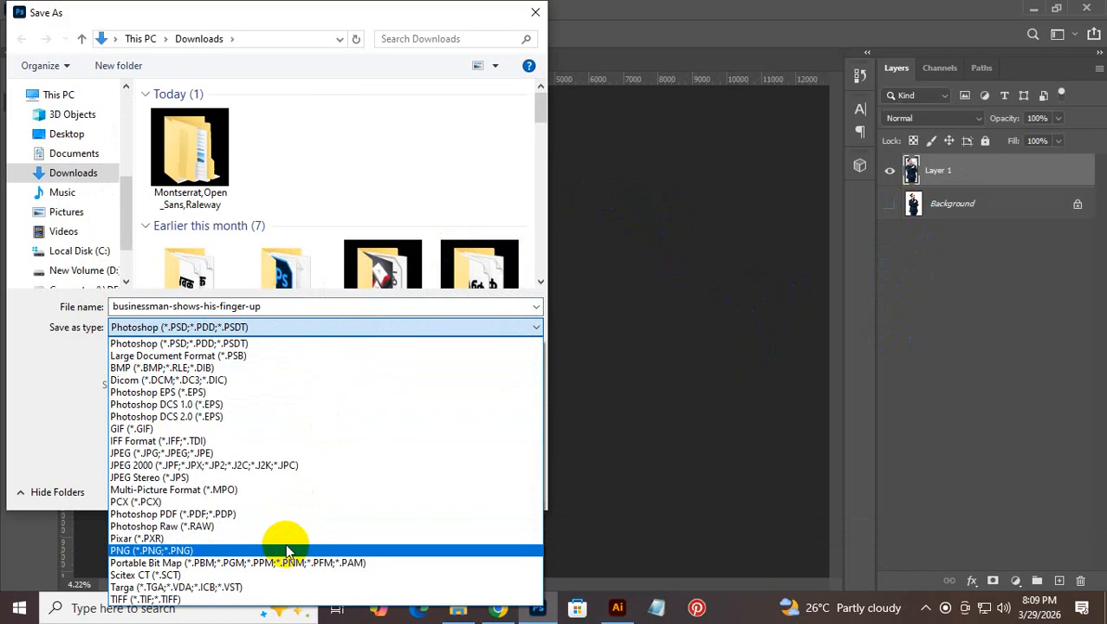
click(287, 550)
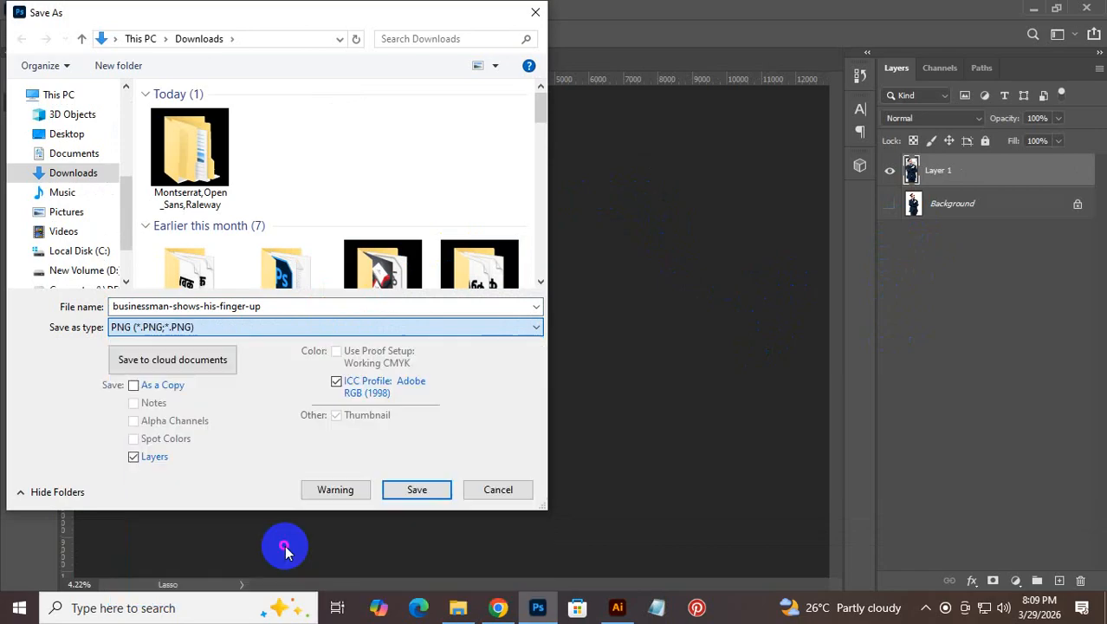
click(408, 491)
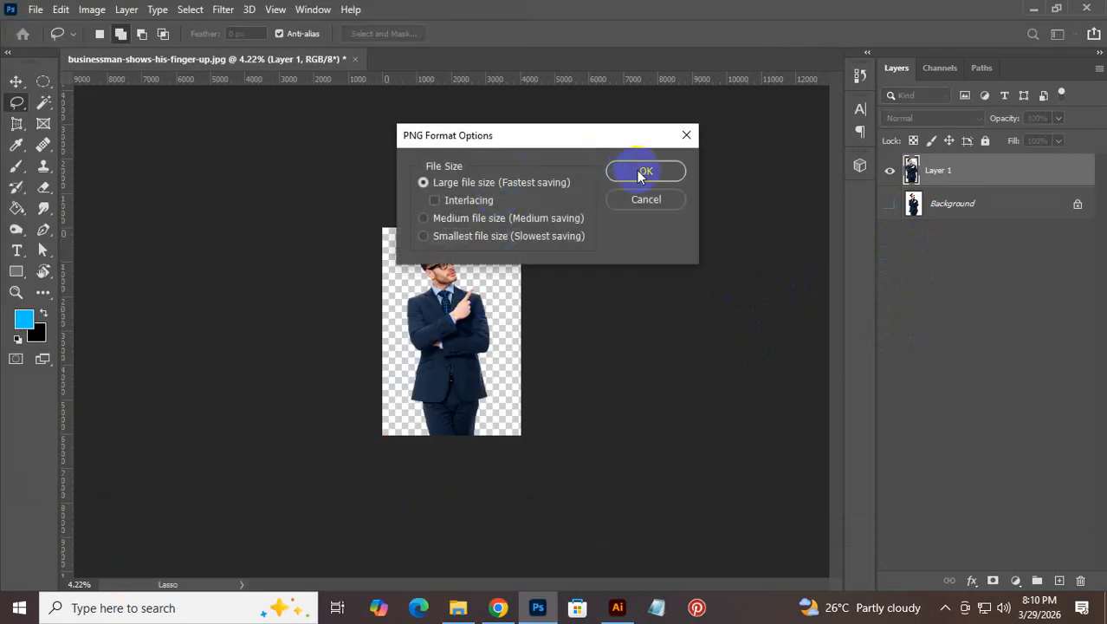
click(643, 172)
click(457, 609)
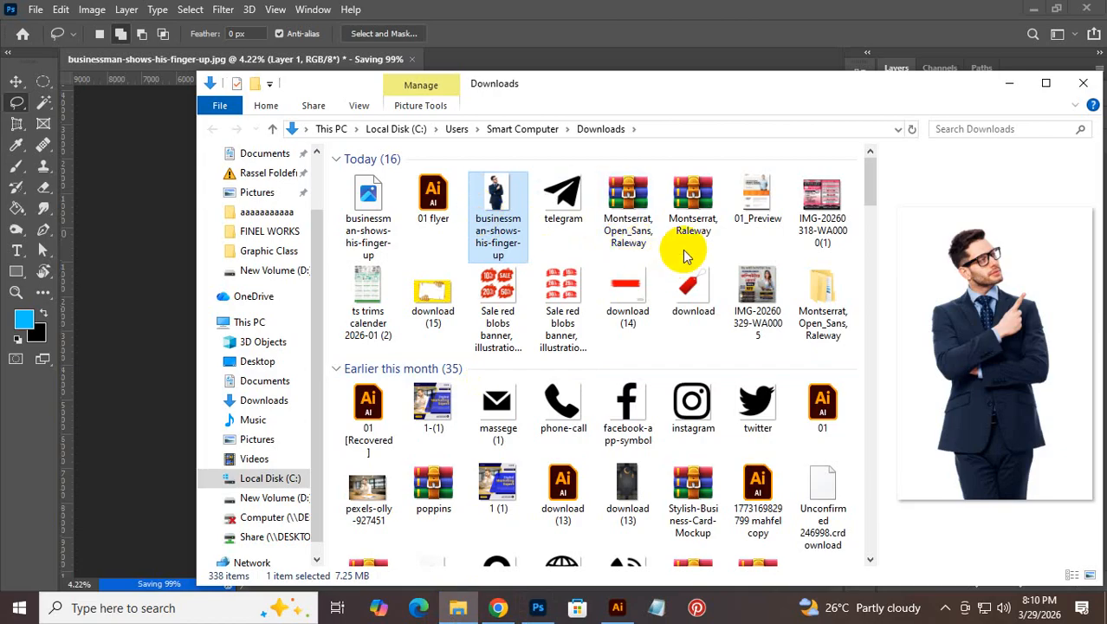
click(737, 241)
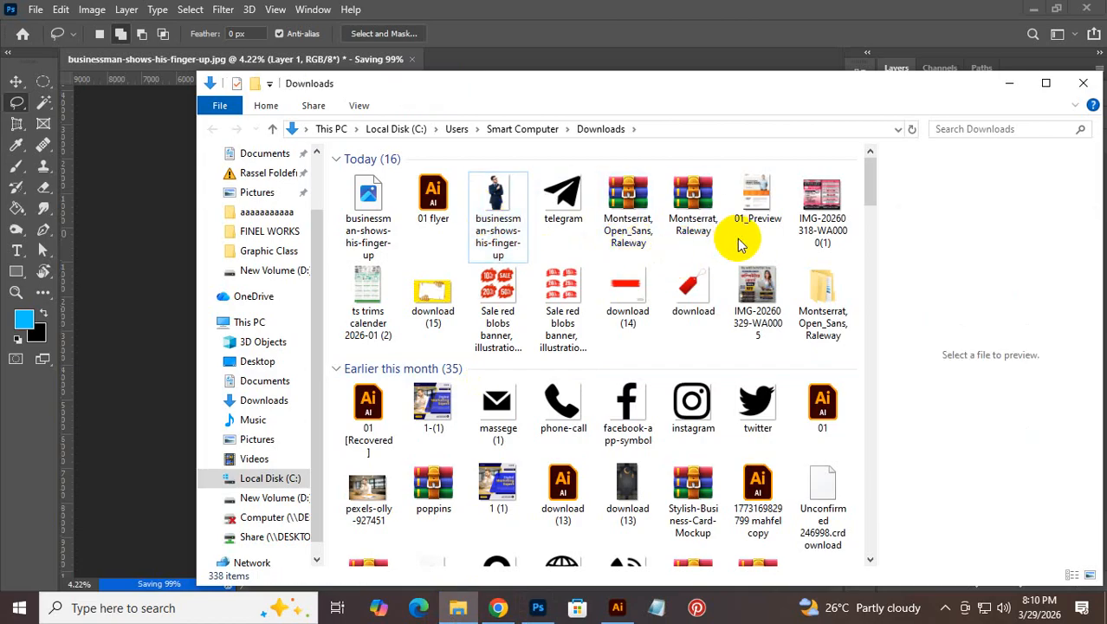
scroll(733, 246, down, 10)
scroll(731, 246, up, 10)
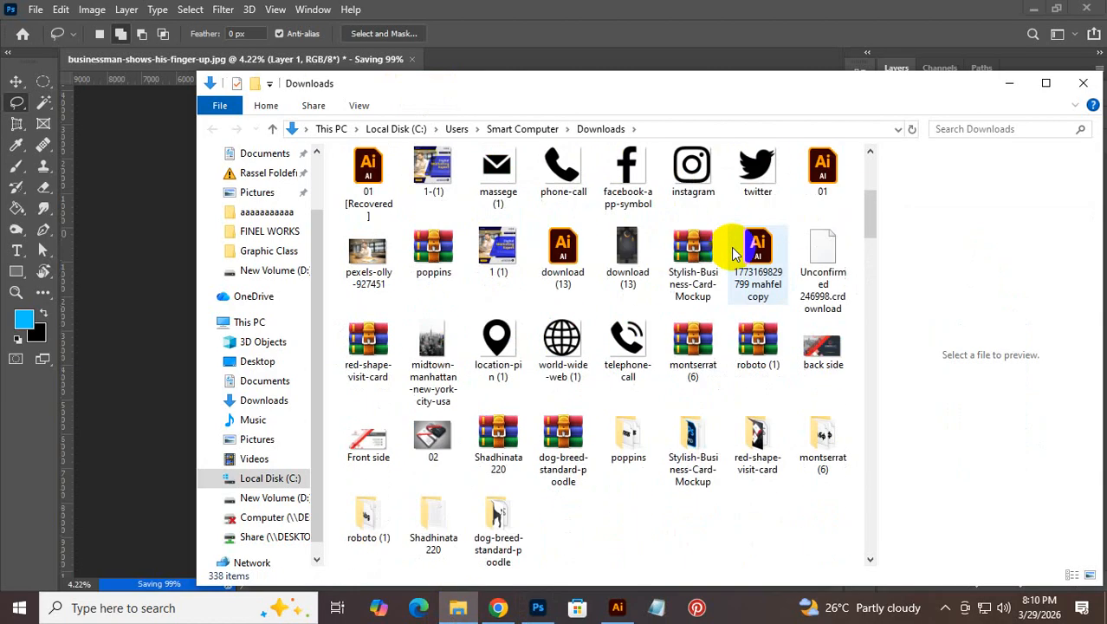
click(623, 35)
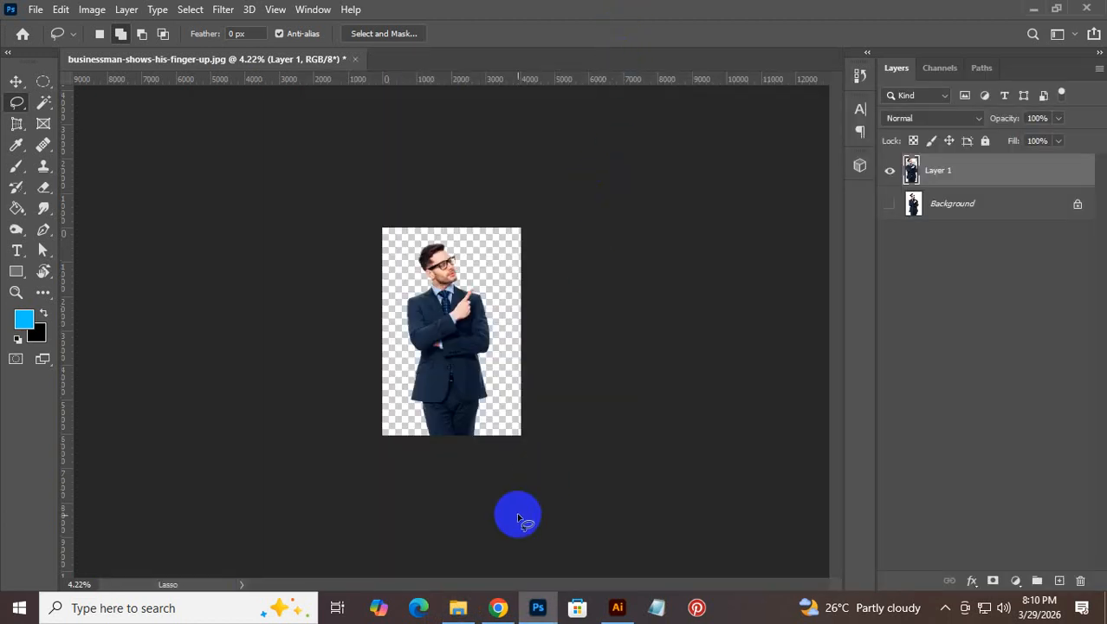
Step: Place the cut-out businessman PNG from the Downloads folder into 01 flyer.ai in Illustrator and embed the image
click(466, 611)
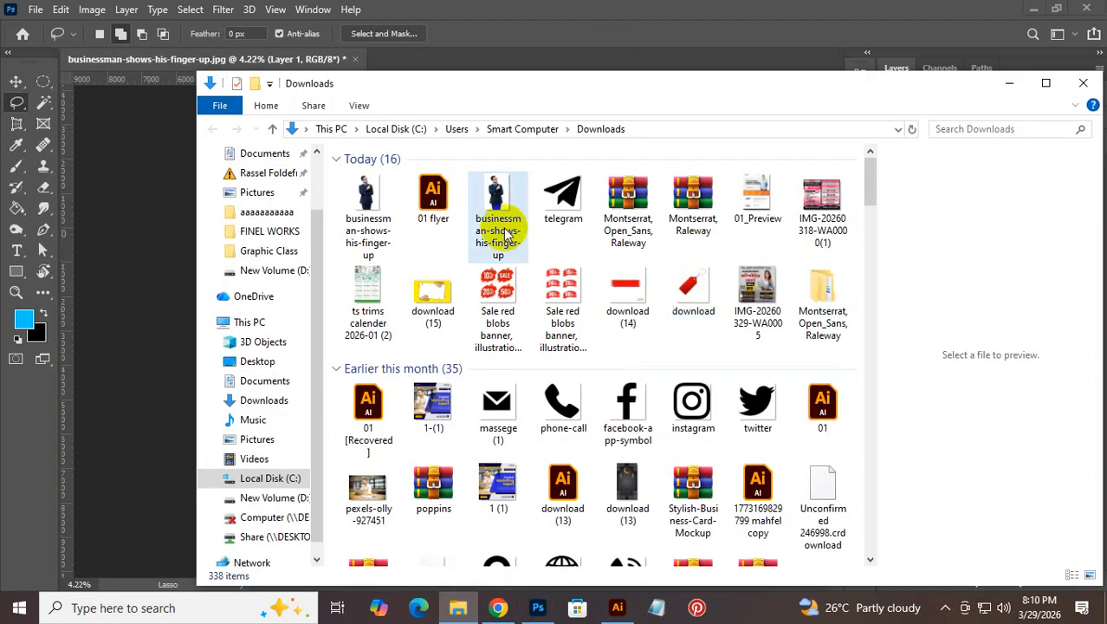
drag(364, 201, 790, 301)
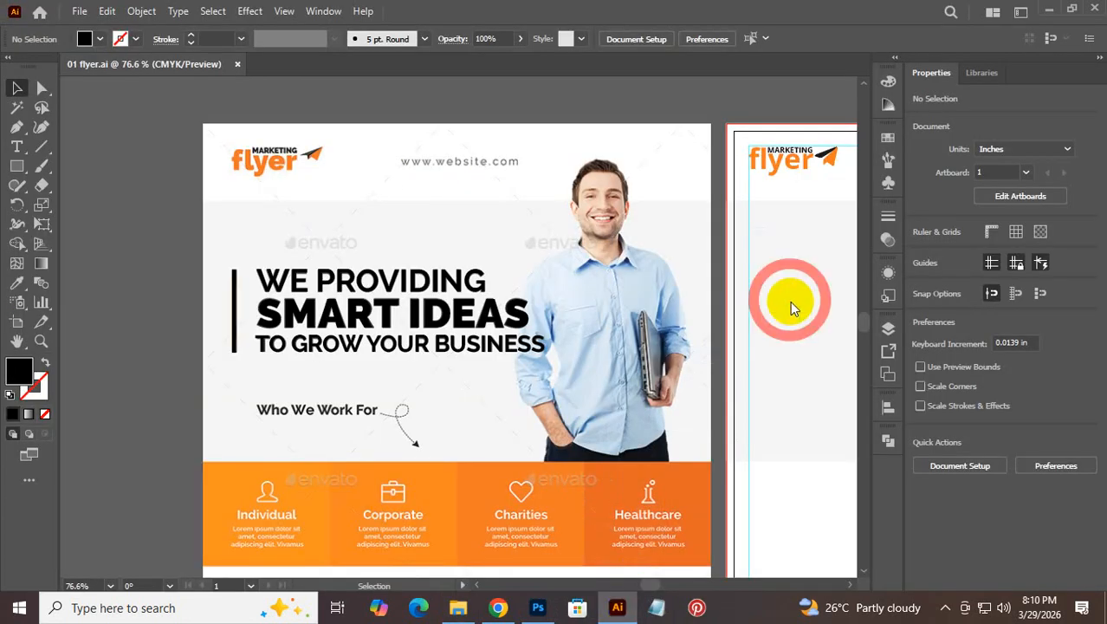
click(780, 331)
key(space)
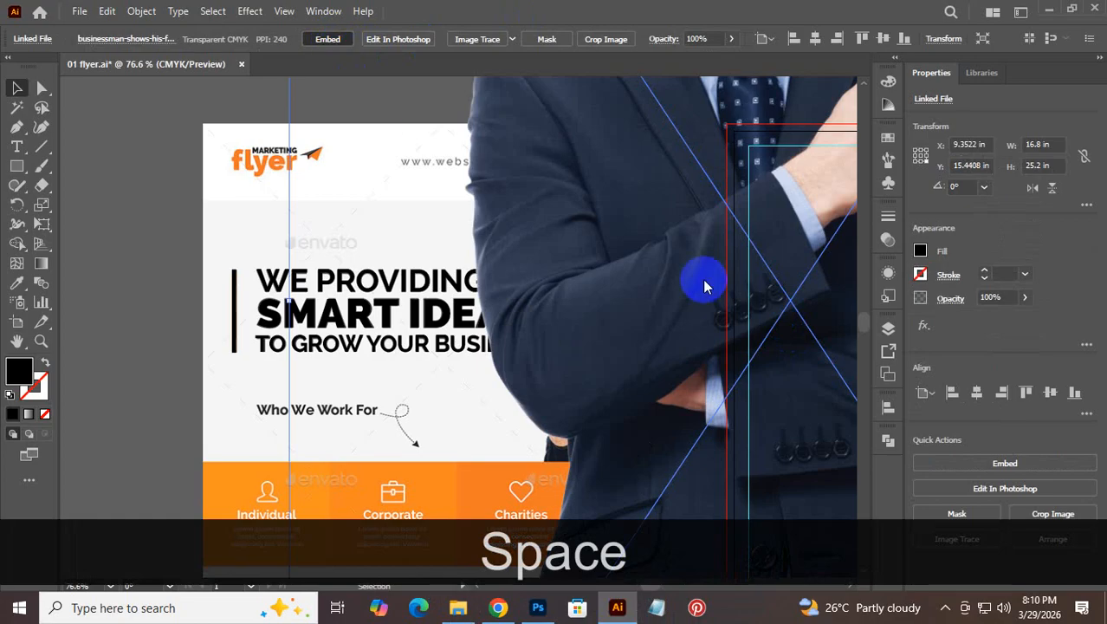
click(330, 45)
Step: Scale the businessman image down proportionally to about 4.59 × 6.89 in and move it over the man in the reference flyer
key(ctrl+alt+space)
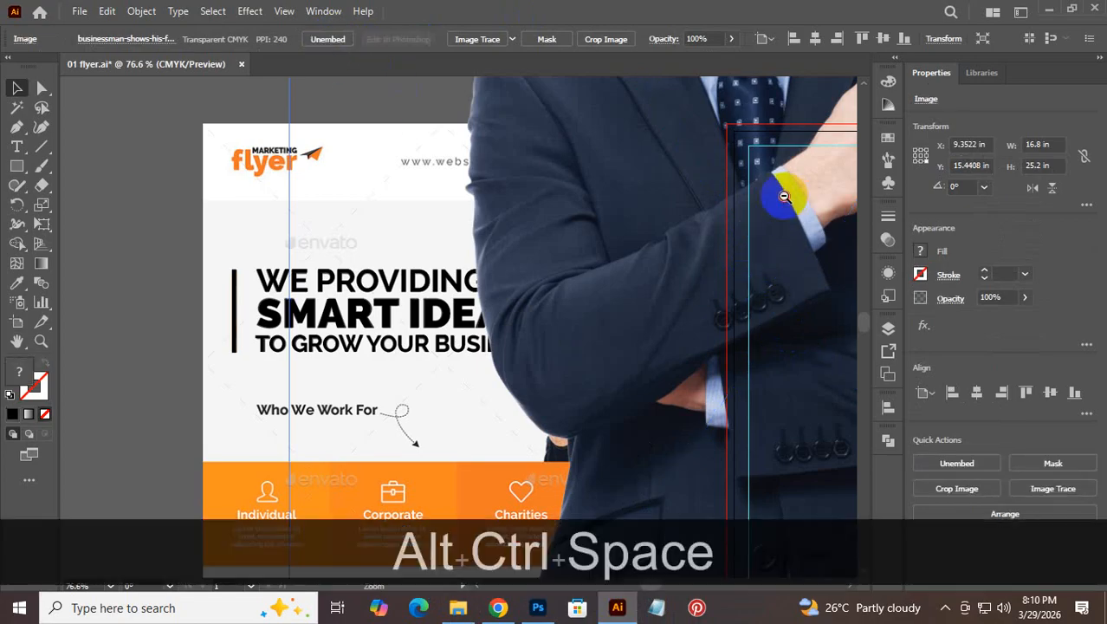
drag(784, 197, 616, 286)
drag(692, 174, 579, 323)
key(space)
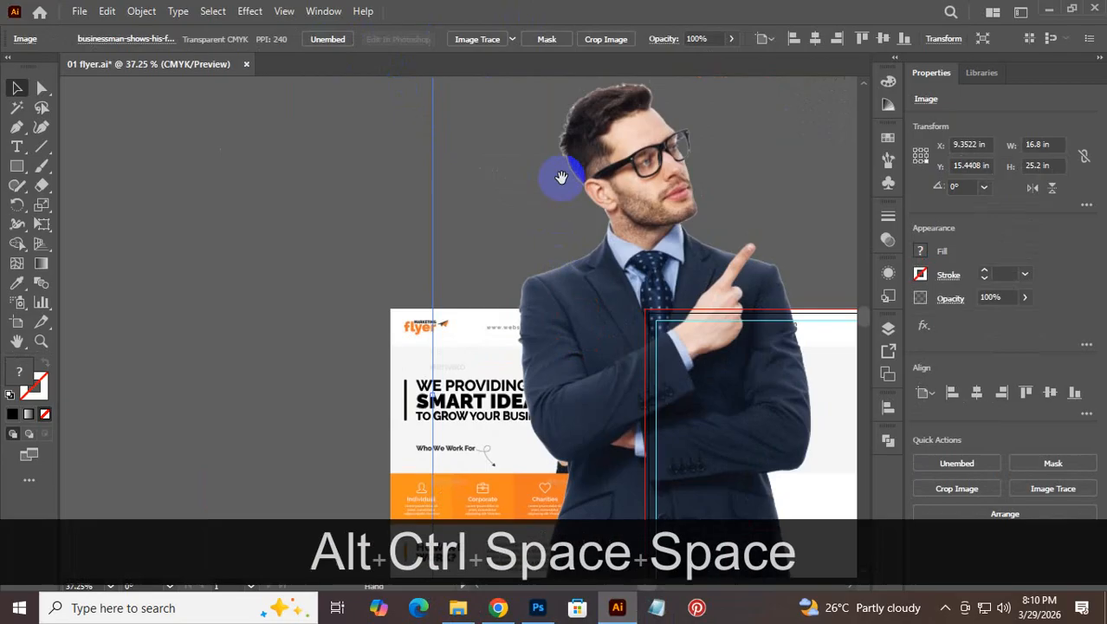
drag(561, 177, 539, 264)
key(shift+alt)
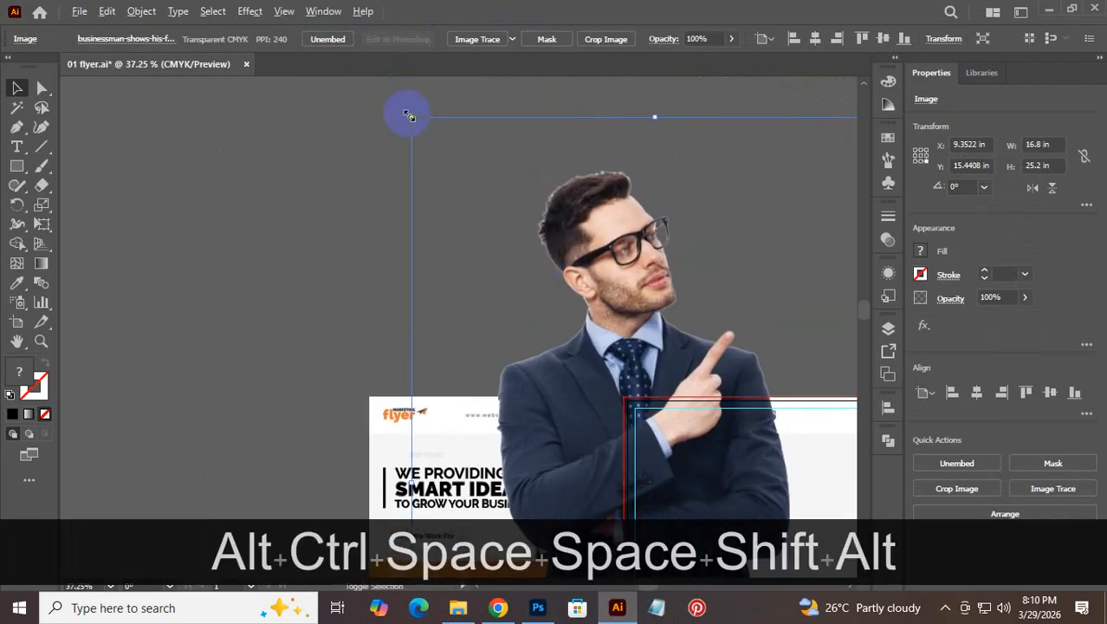
drag(411, 116, 601, 401)
drag(639, 437, 590, 121)
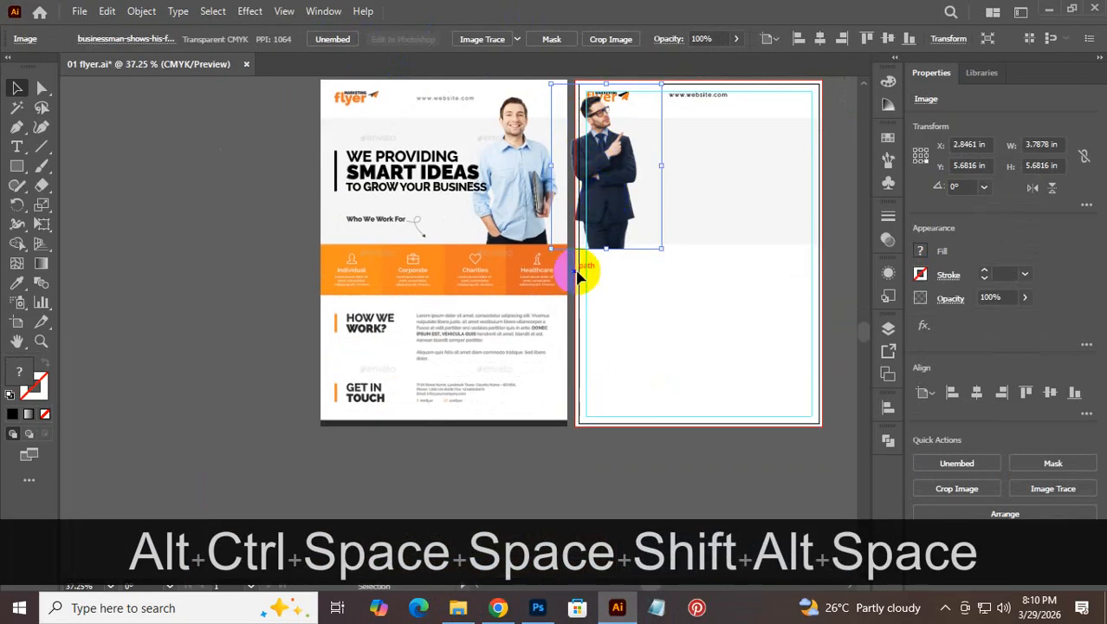
drag(551, 248, 528, 282)
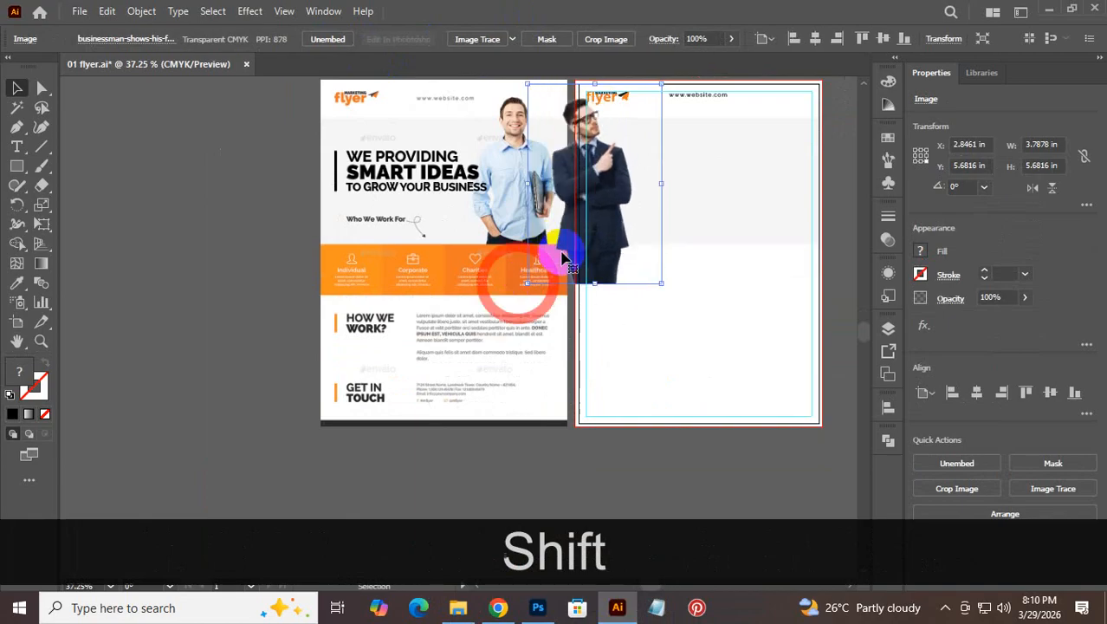
drag(593, 206, 524, 265)
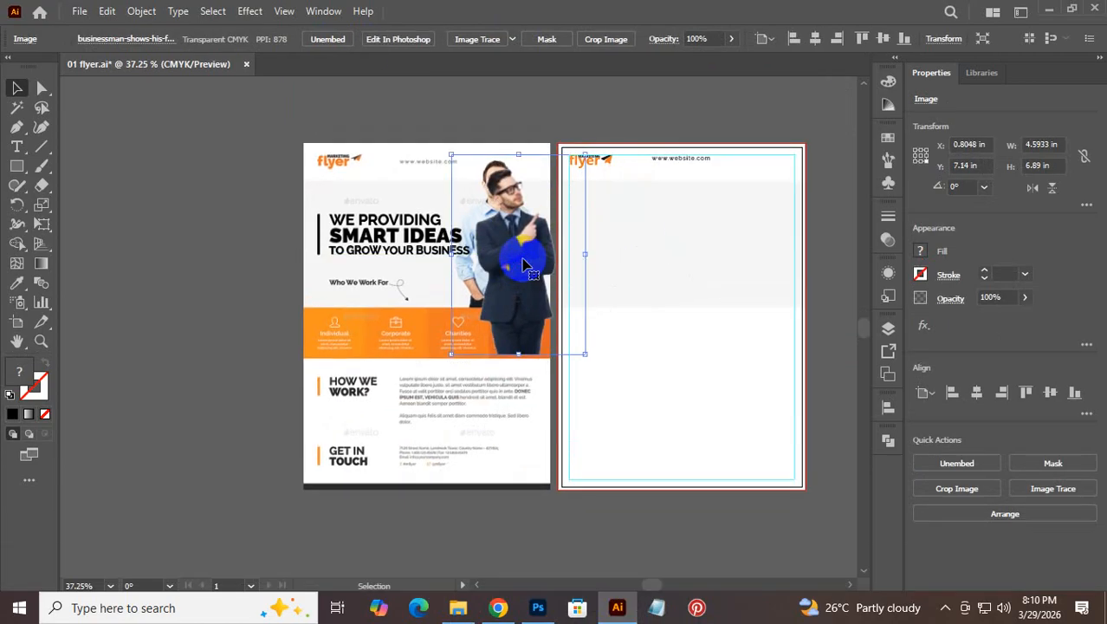
Step: Reflect the businessman image across the vertical axis so that he points toward the headline
right_click(523, 265)
mouse_move(632, 403)
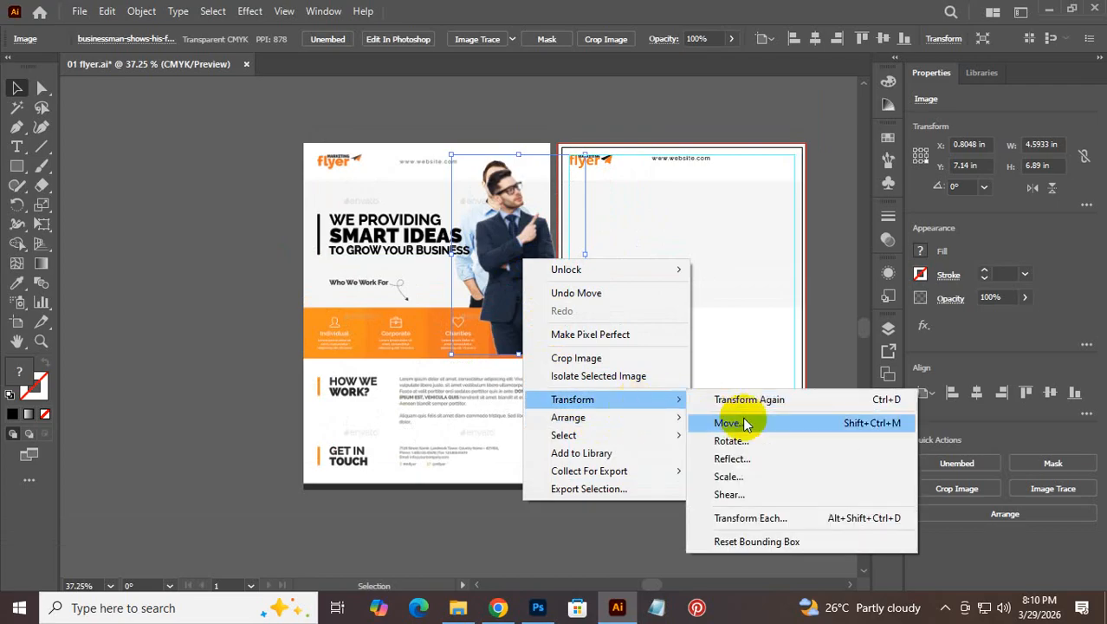
click(766, 456)
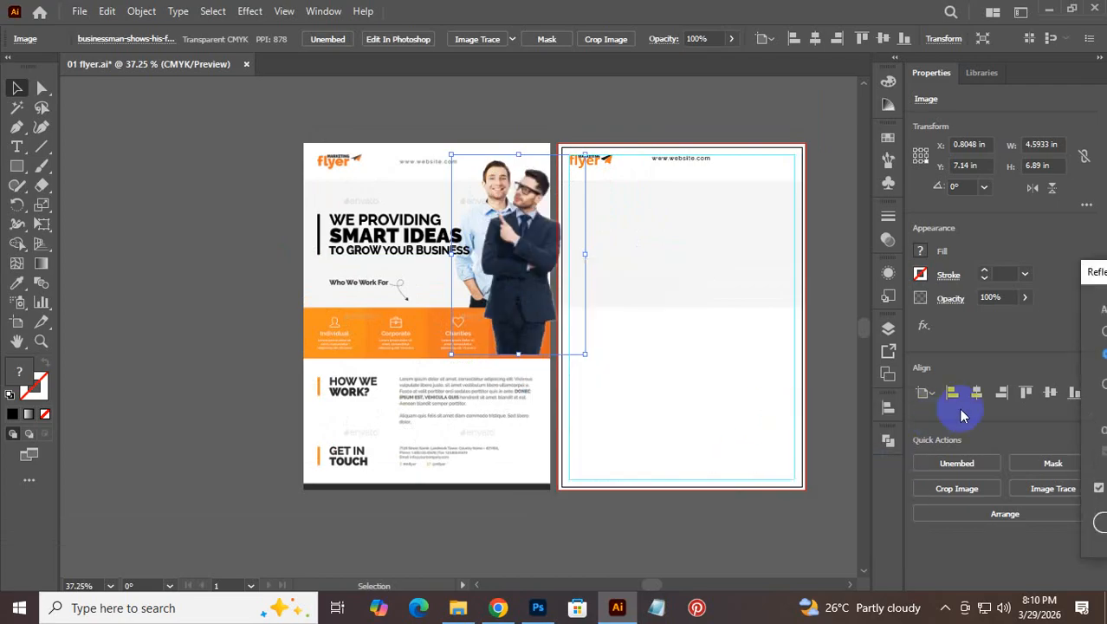
drag(1100, 275, 573, 180)
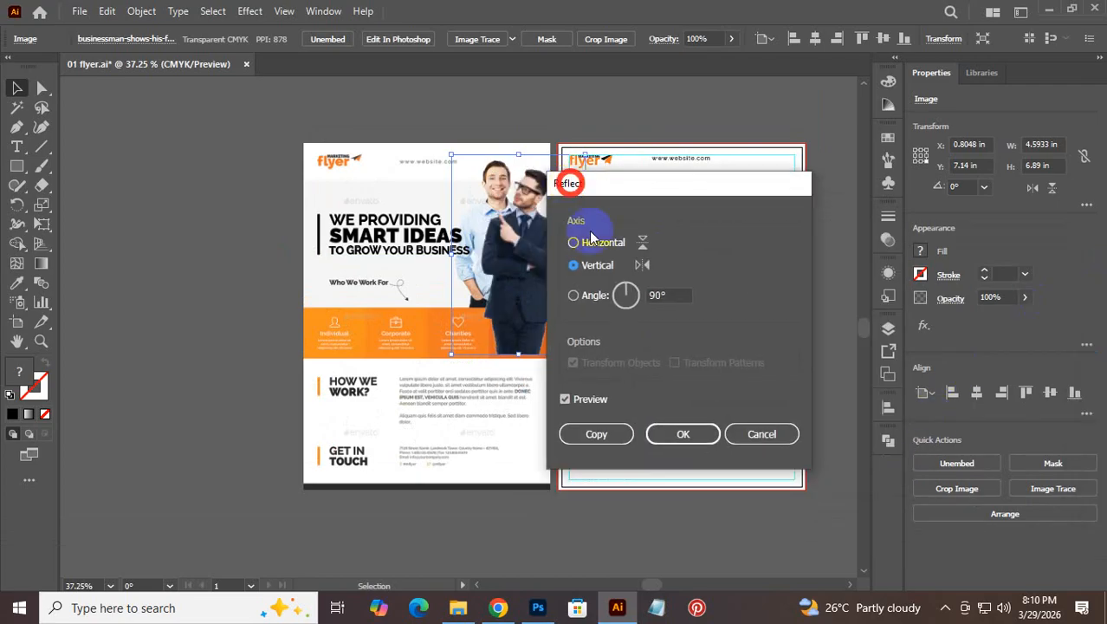
click(673, 436)
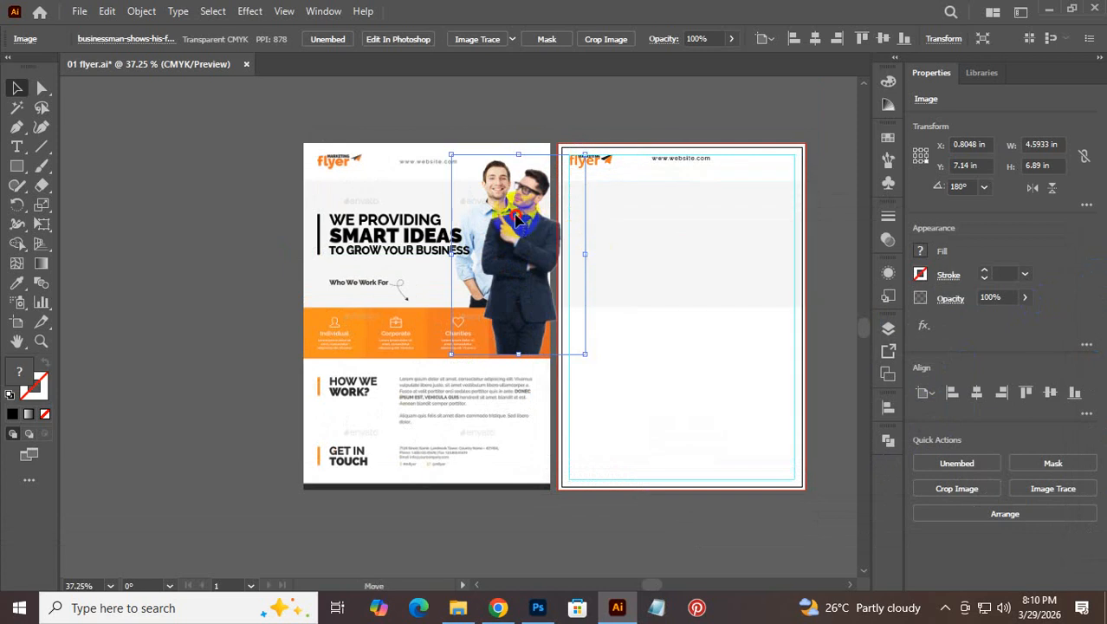
Step: Enlarge the businessman image proportionally to about 4.97 × 7.45 in and align it over the reference man, then deselect it
mouse_move(511, 218)
mouse_down()
mouse_move(485, 214)
mouse_move(520, 213)
mouse_move(498, 227)
mouse_move(505, 216)
mouse_up()
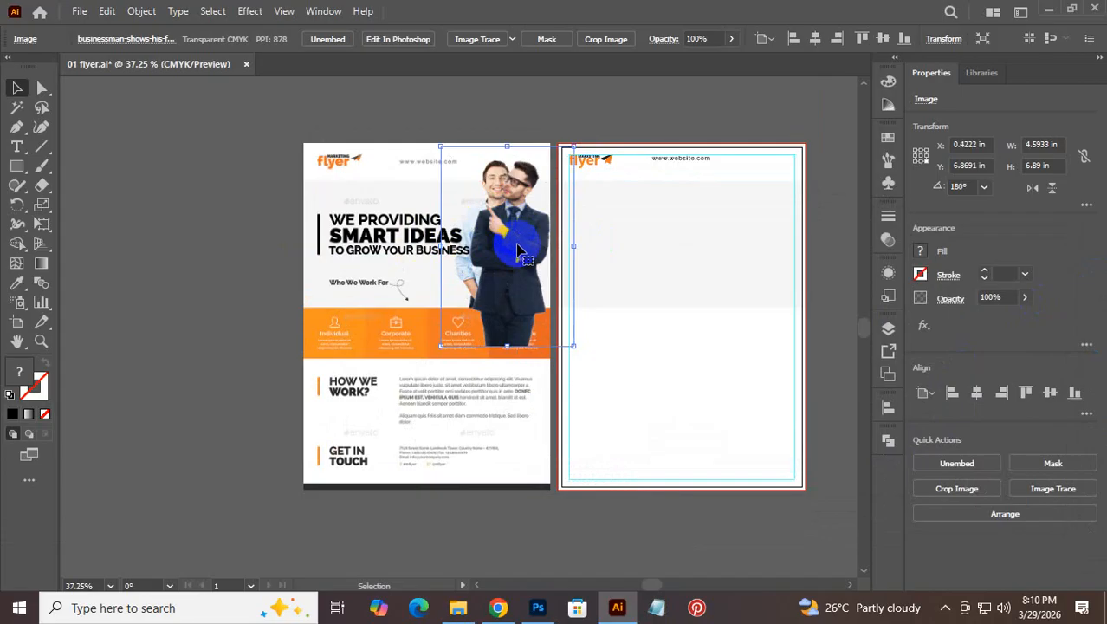
drag(517, 250, 494, 240)
key(ctrl+space)
drag(432, 313, 507, 364)
drag(424, 362, 403, 389)
drag(510, 295, 554, 270)
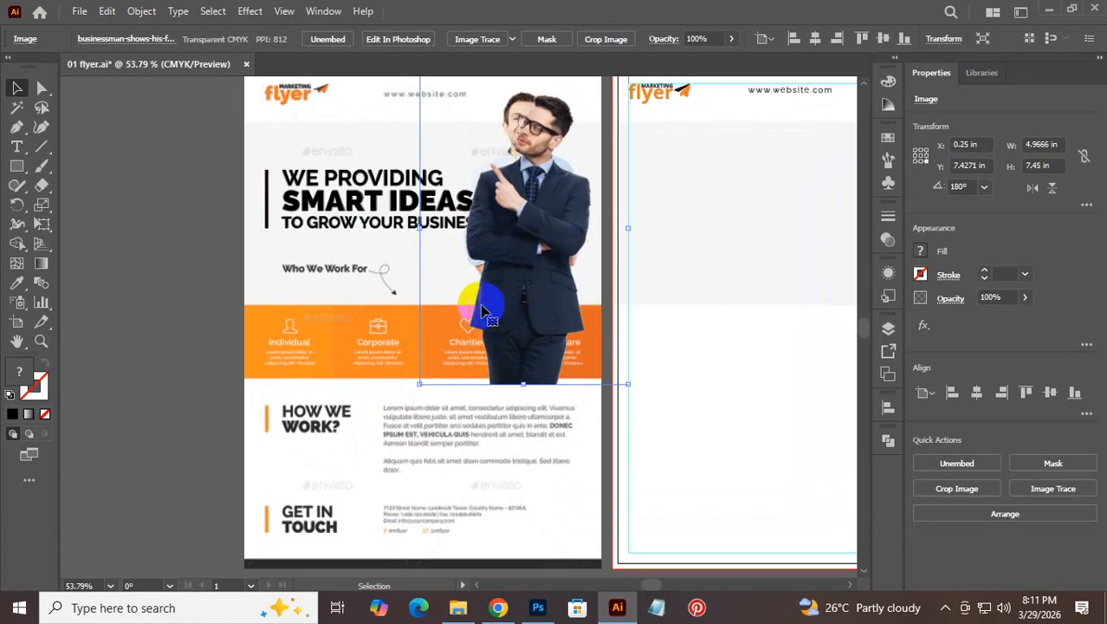
click(307, 288)
Step: Add a "Who We Work For" text line in Raleway Black 28 pt just below the matching line in the reference flyer
key(ctrl+space)
drag(302, 278, 491, 305)
click(17, 147)
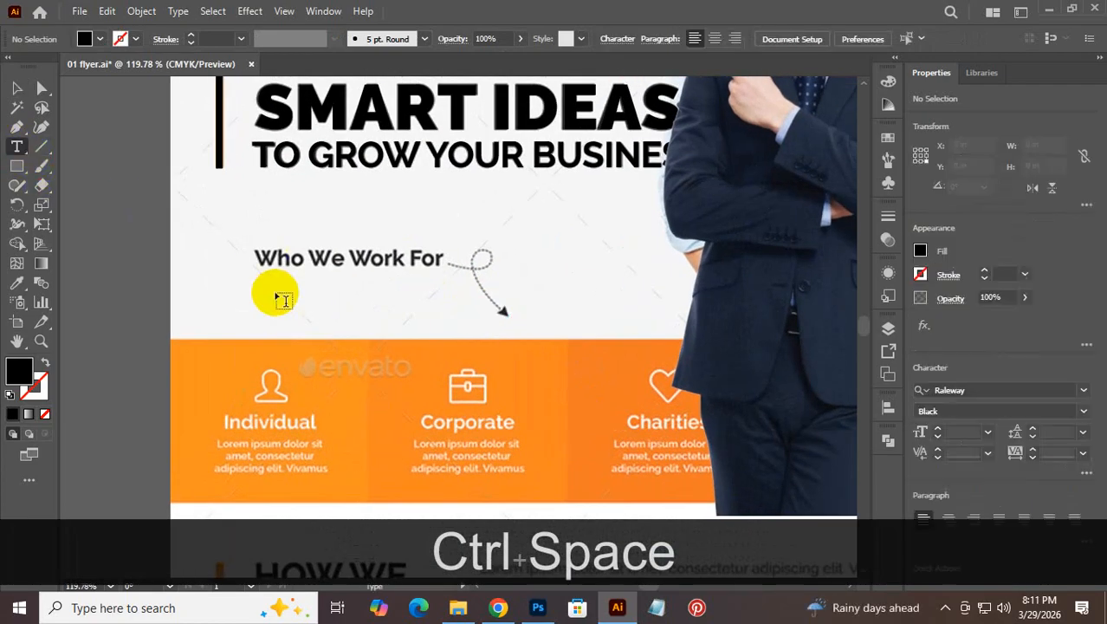
click(254, 273)
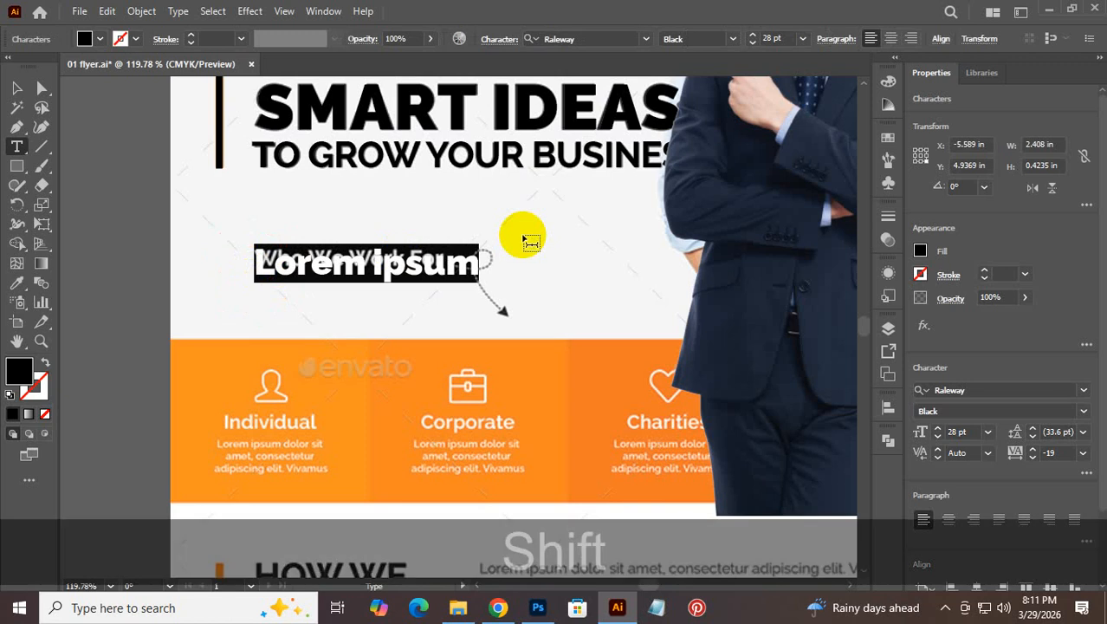
text(Who We )
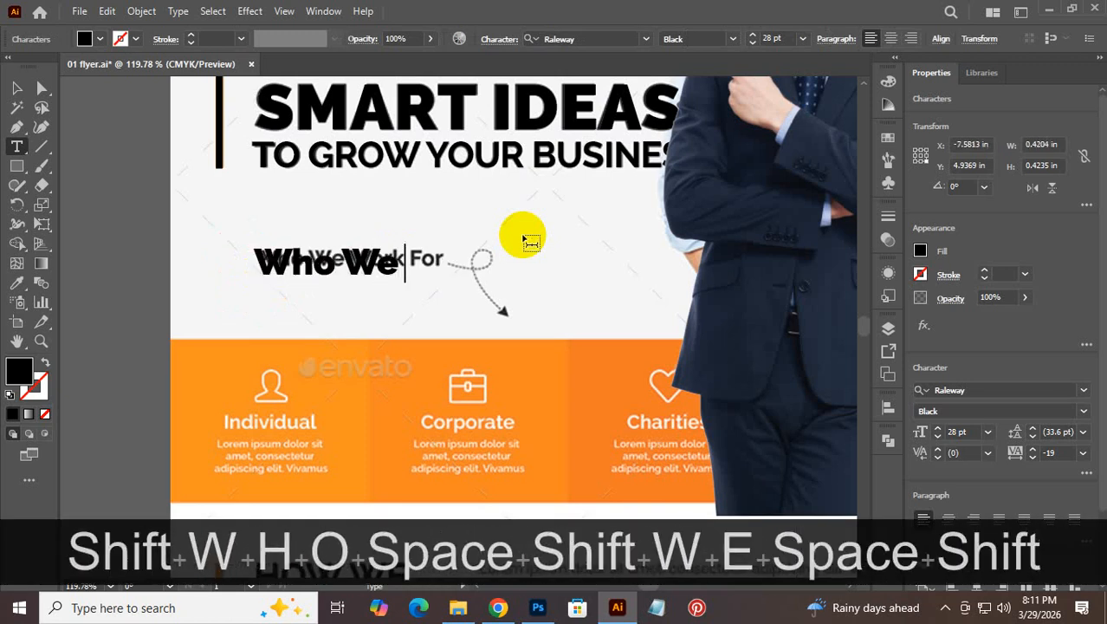
text(Work)
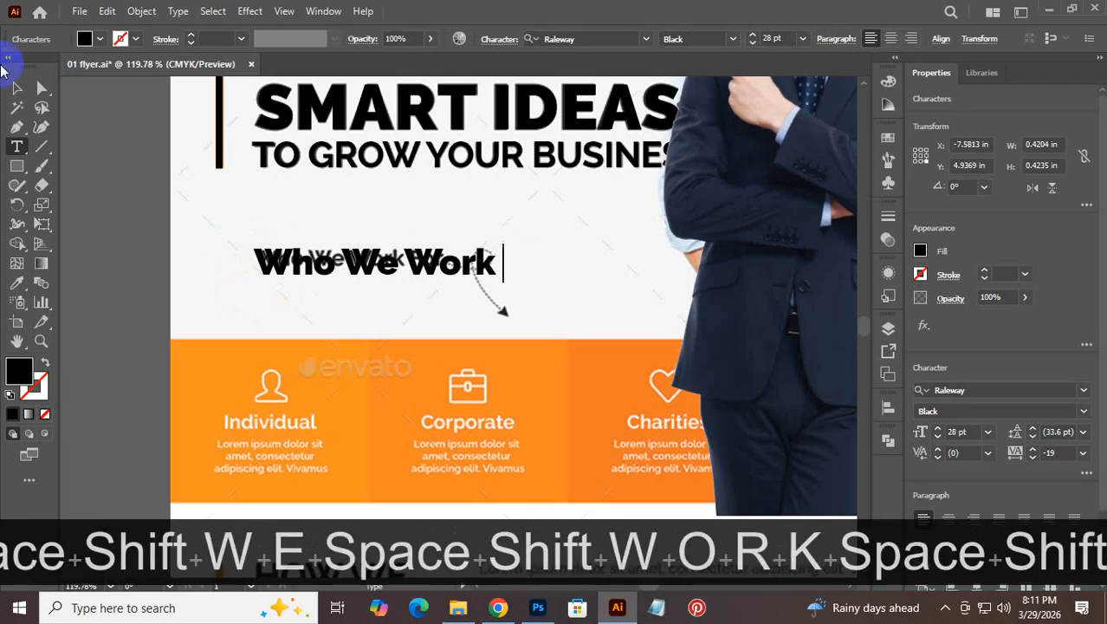
click(16, 88)
drag(401, 267, 404, 330)
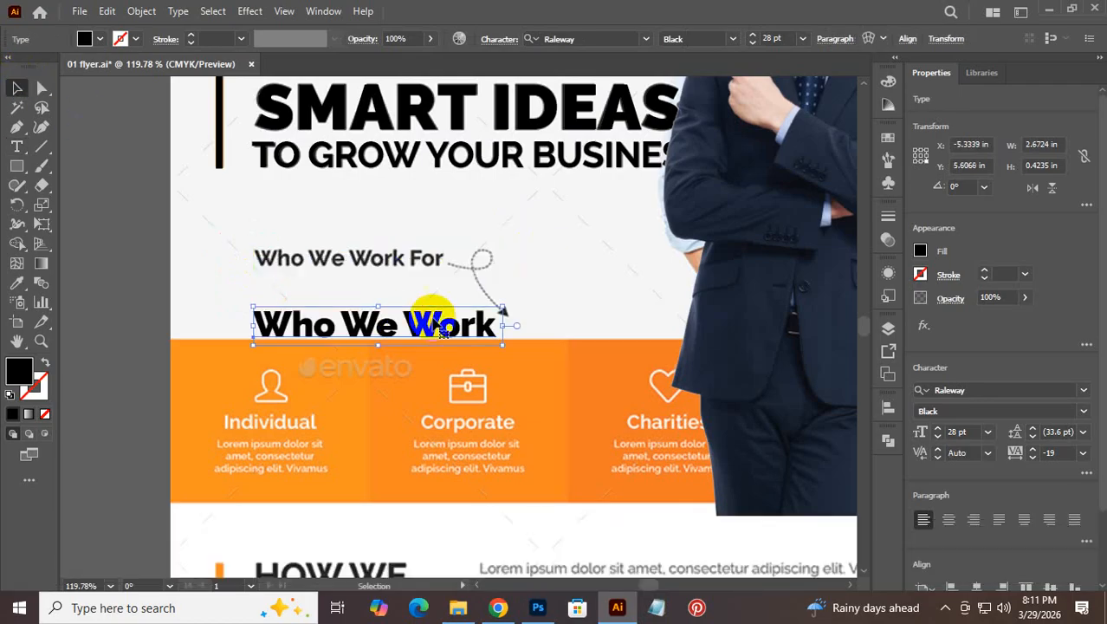
double_click(494, 324)
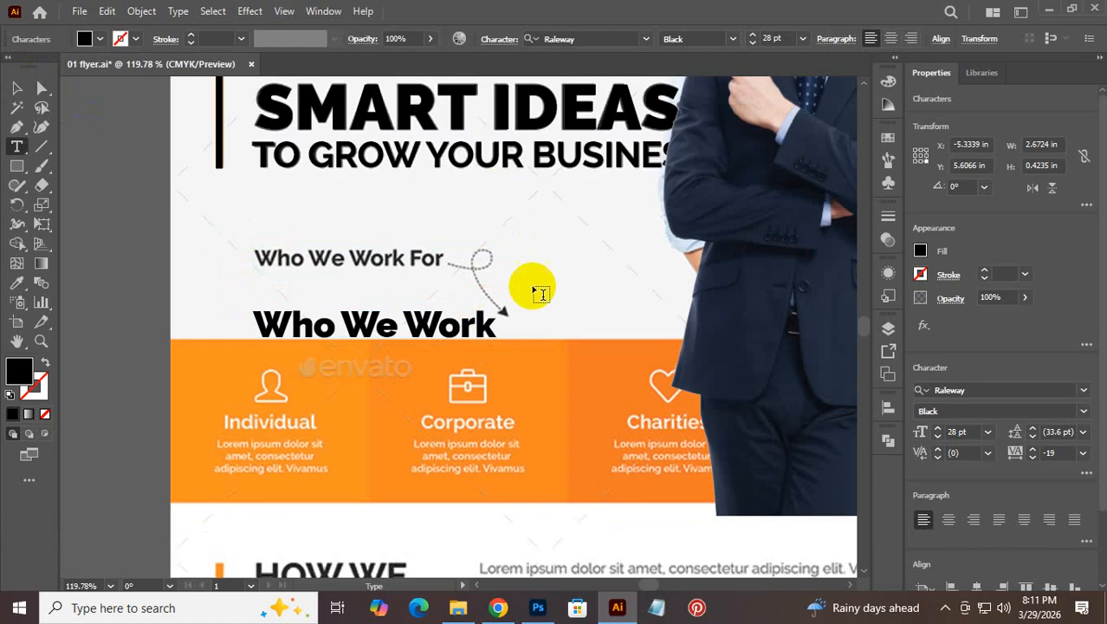
text(For)
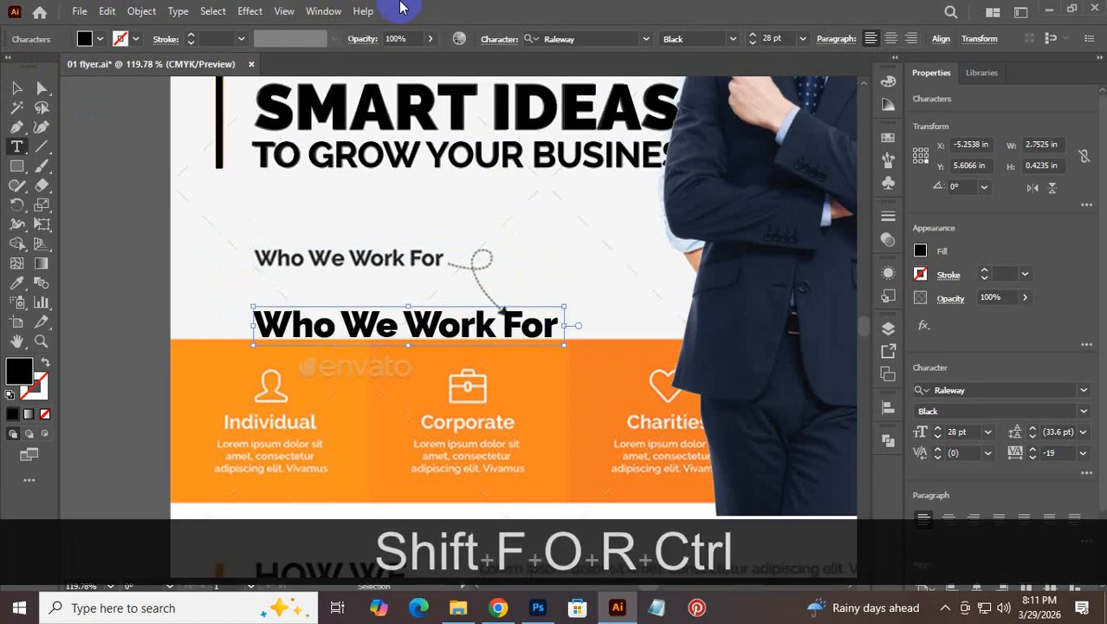
Step: Set the "Who We Work For" text to SemiBold at 18 pt, align it over the reference line and deselect it
key(ctrl+a)
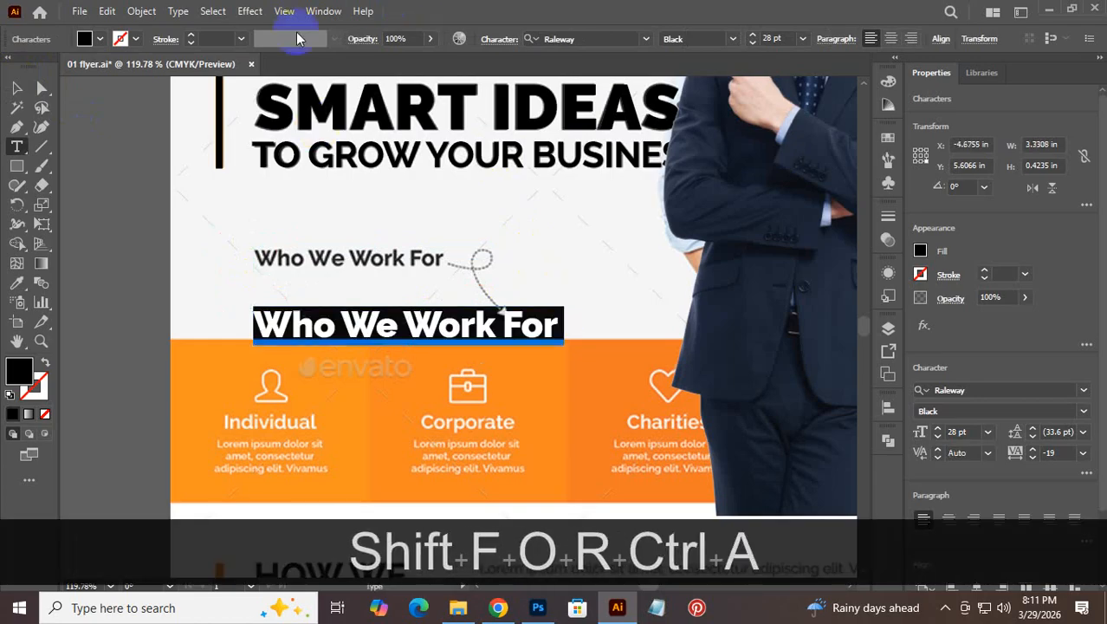
click(734, 41)
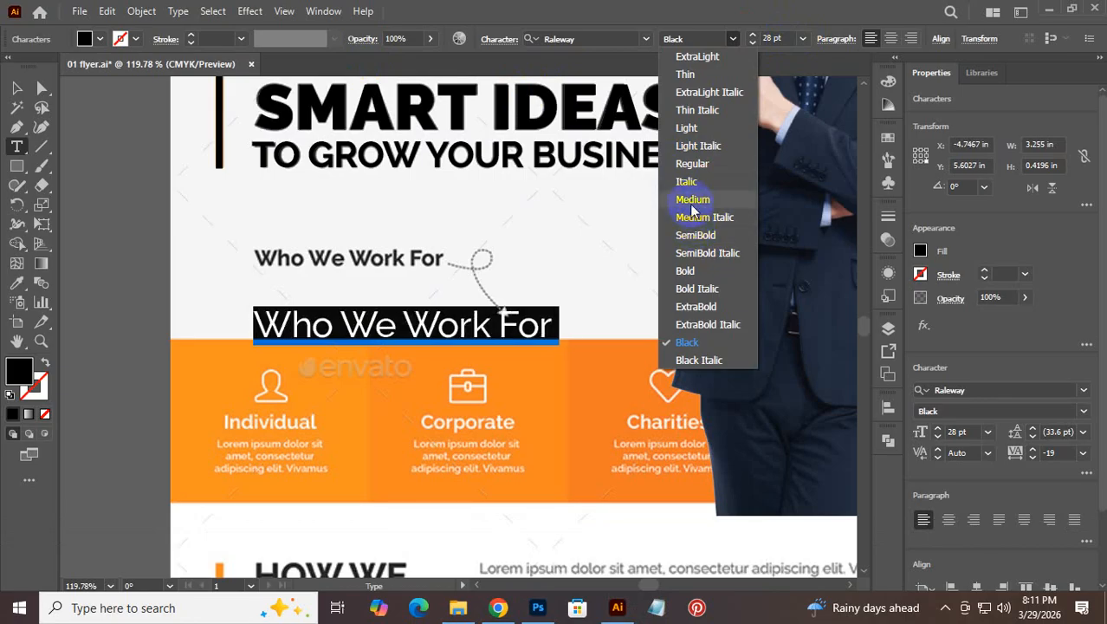
click(696, 235)
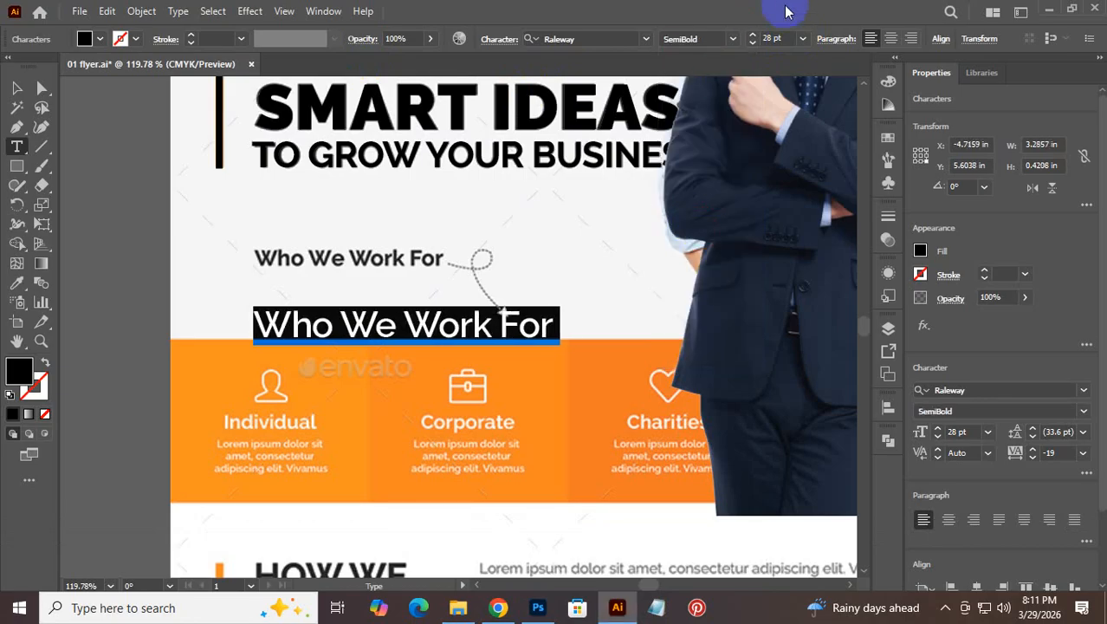
scroll(781, 37, down, 7)
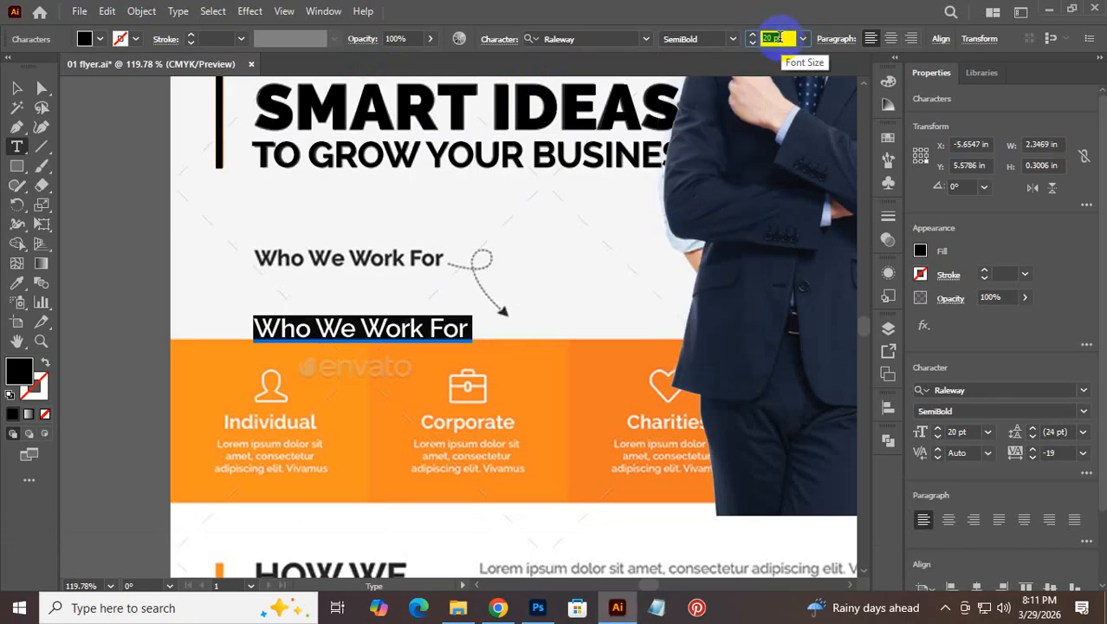
scroll(781, 37, down, 2)
click(14, 91)
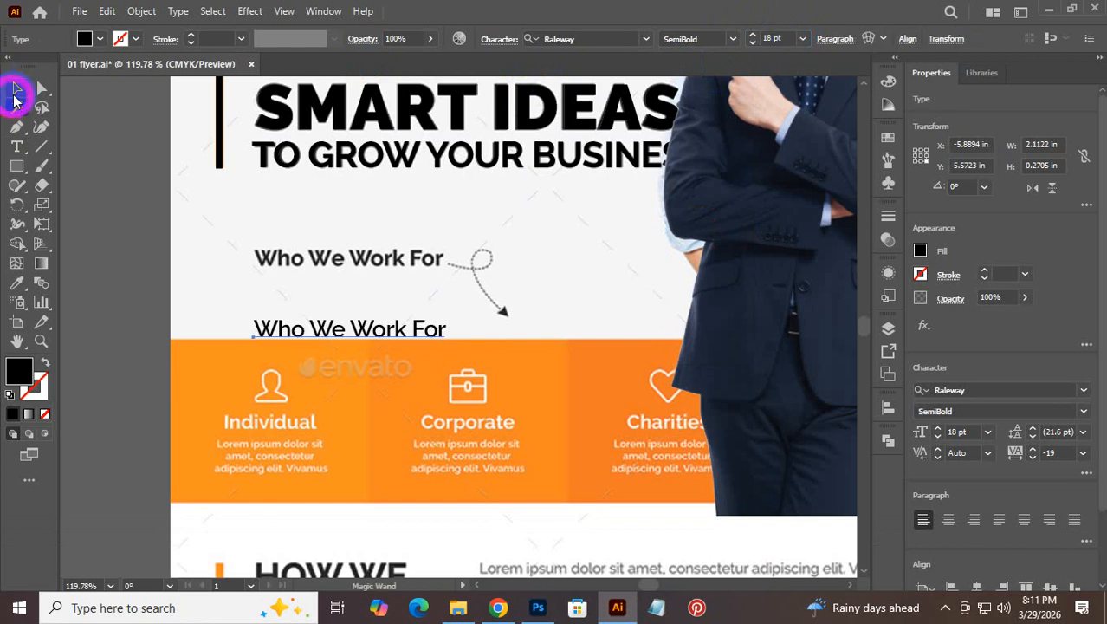
drag(361, 328, 359, 261)
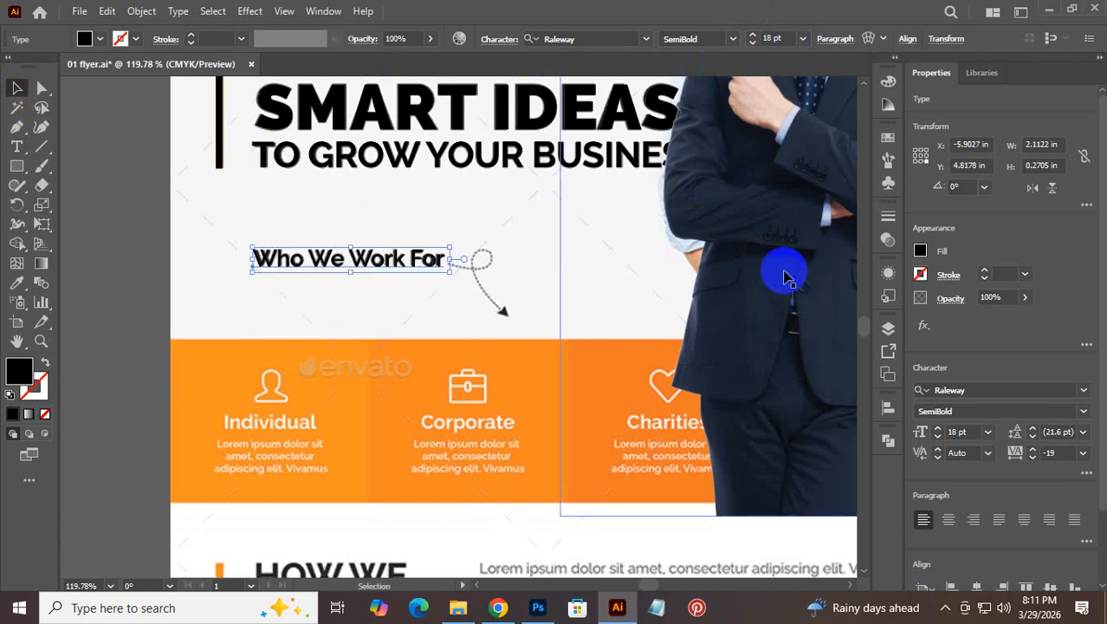
click(466, 281)
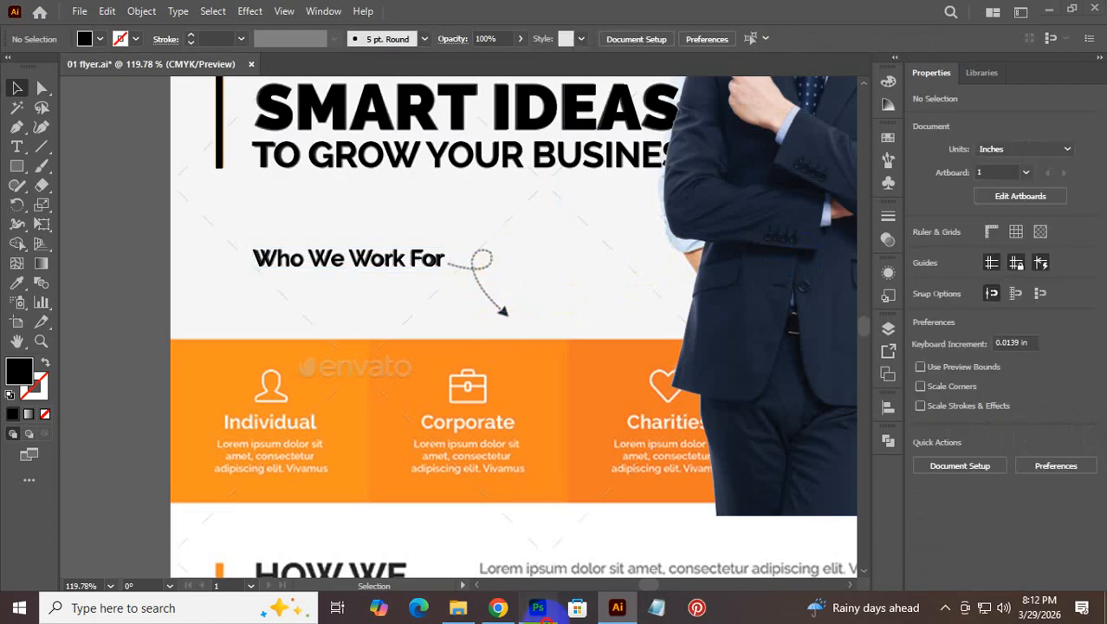
Step: Switch to Chrome, close the businessman photo preview and search Freepik for "arow vector"
click(539, 608)
click(498, 607)
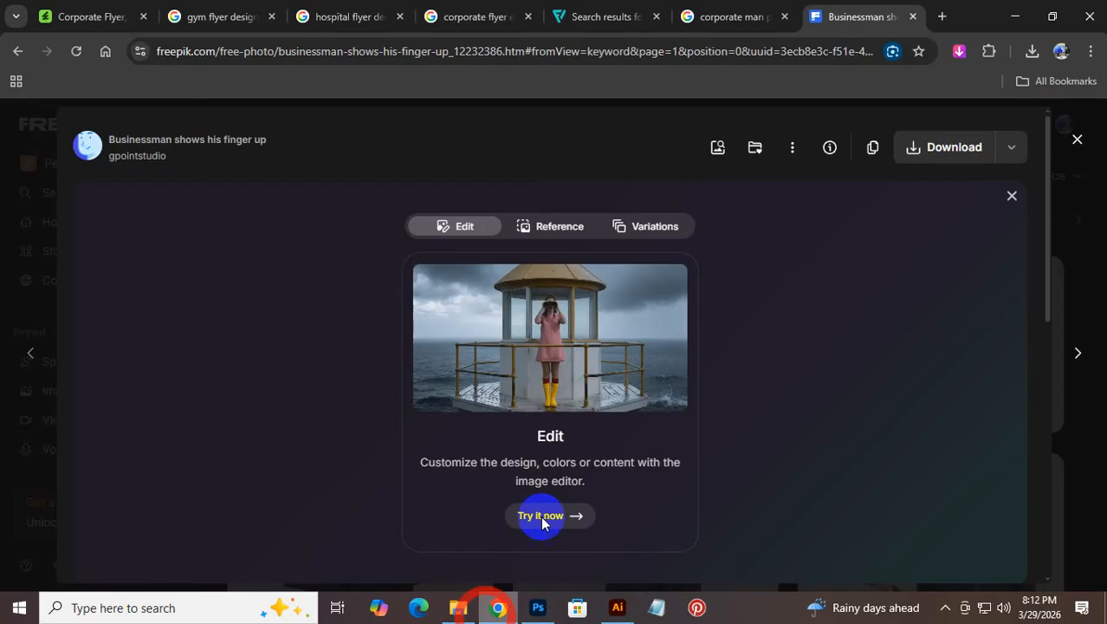
click(1074, 141)
drag(471, 125, 198, 123)
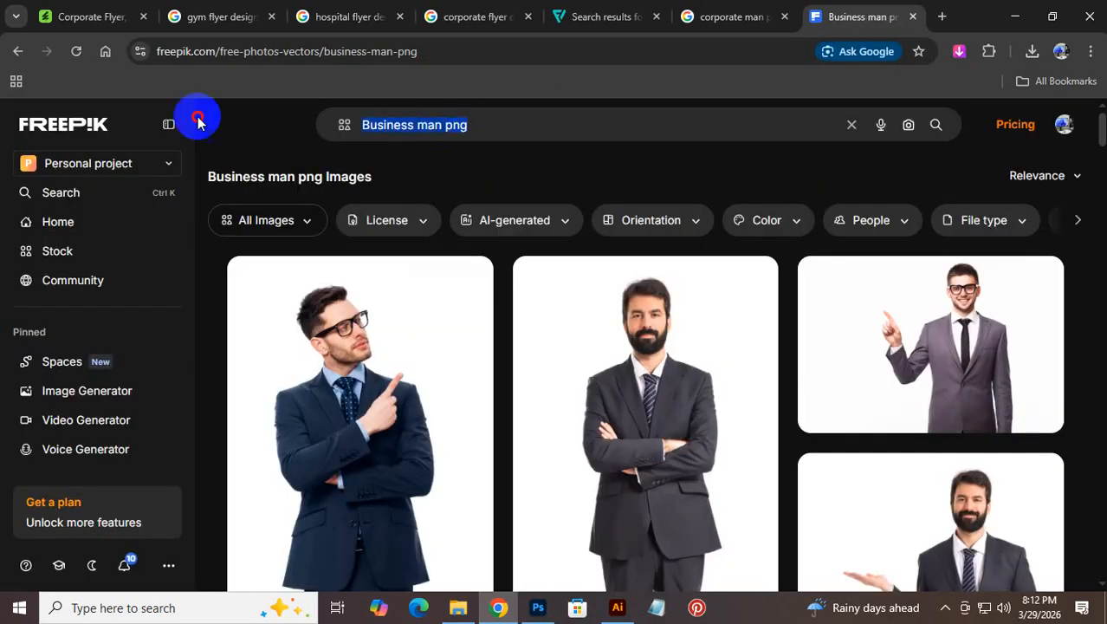
text(arow)
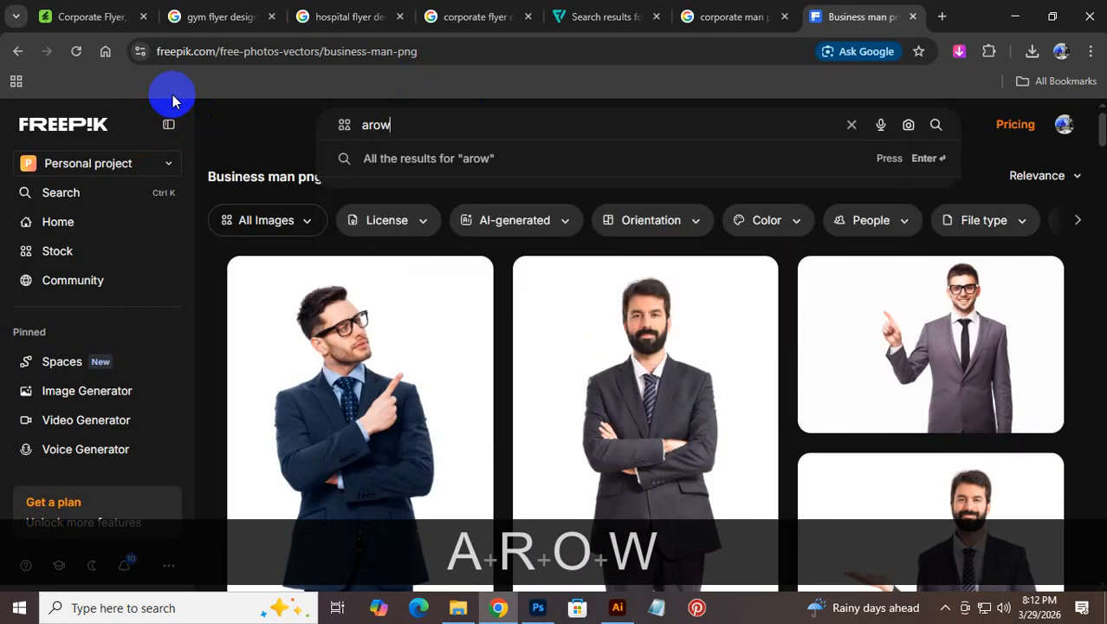
text( vector)
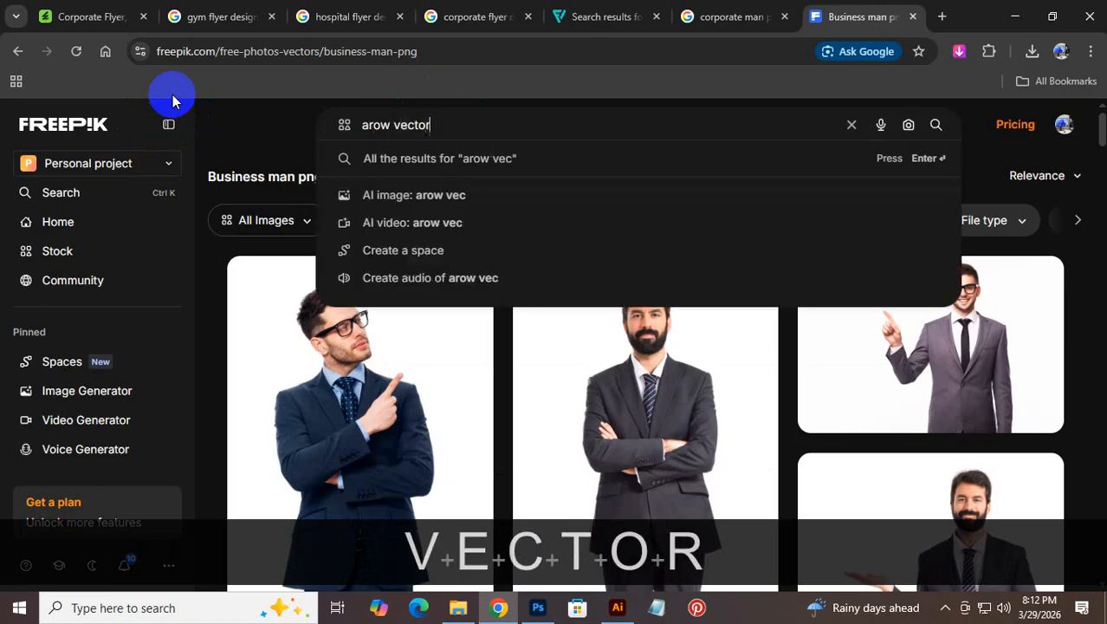
key(Return)
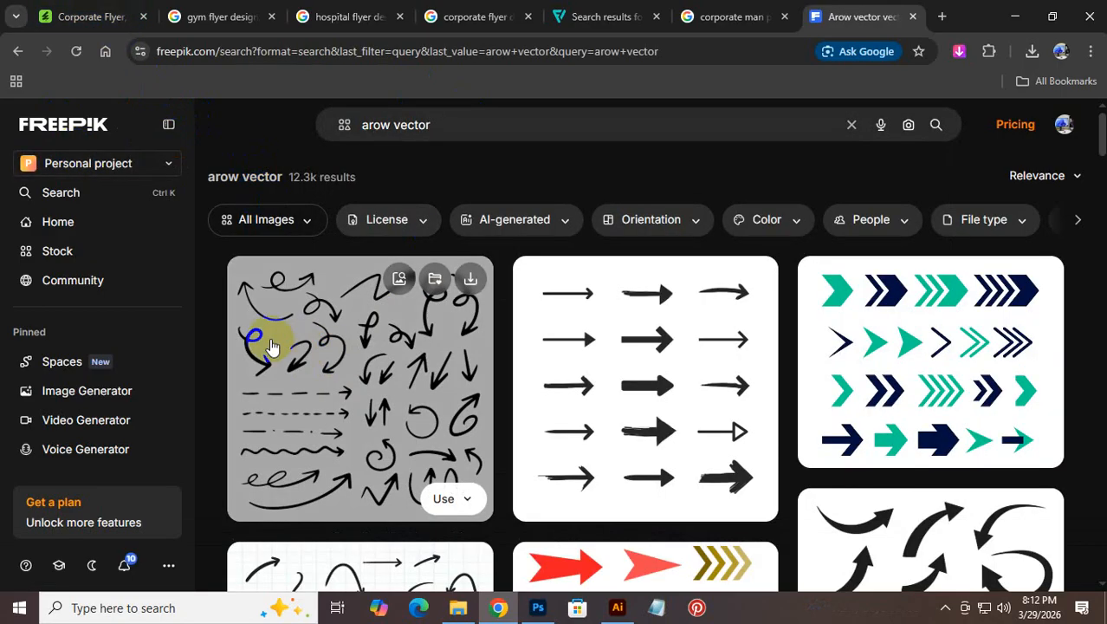
Step: Browse the arrow results for a looped dashed arrow, open the clean dot style doodle arrows set and examine its related vectors
scroll(840, 374, down, 7)
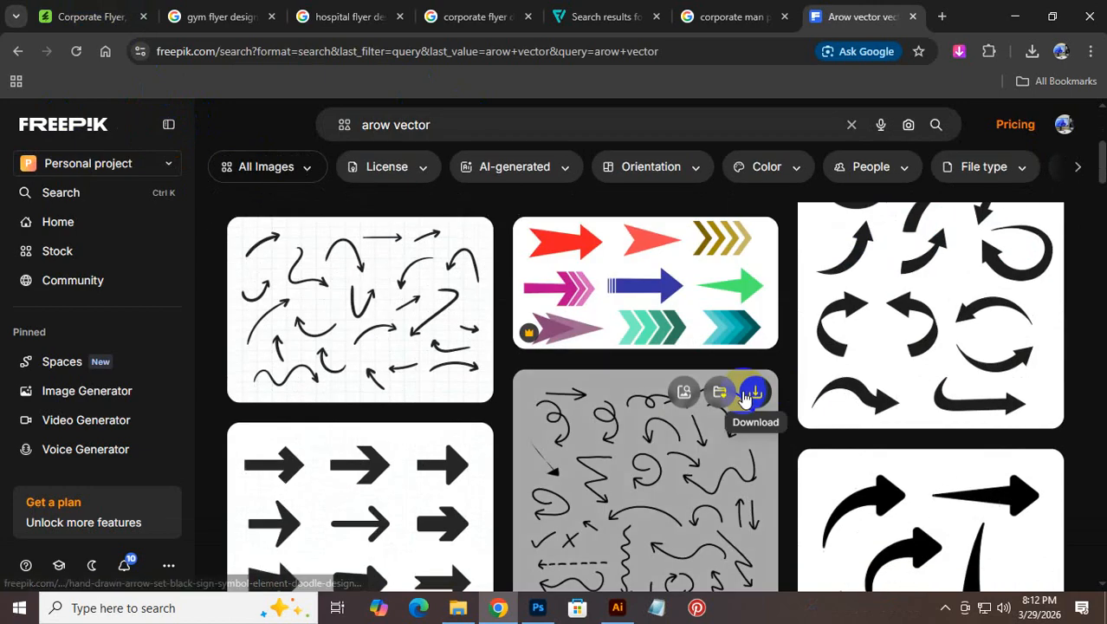
scroll(713, 348, down, 8)
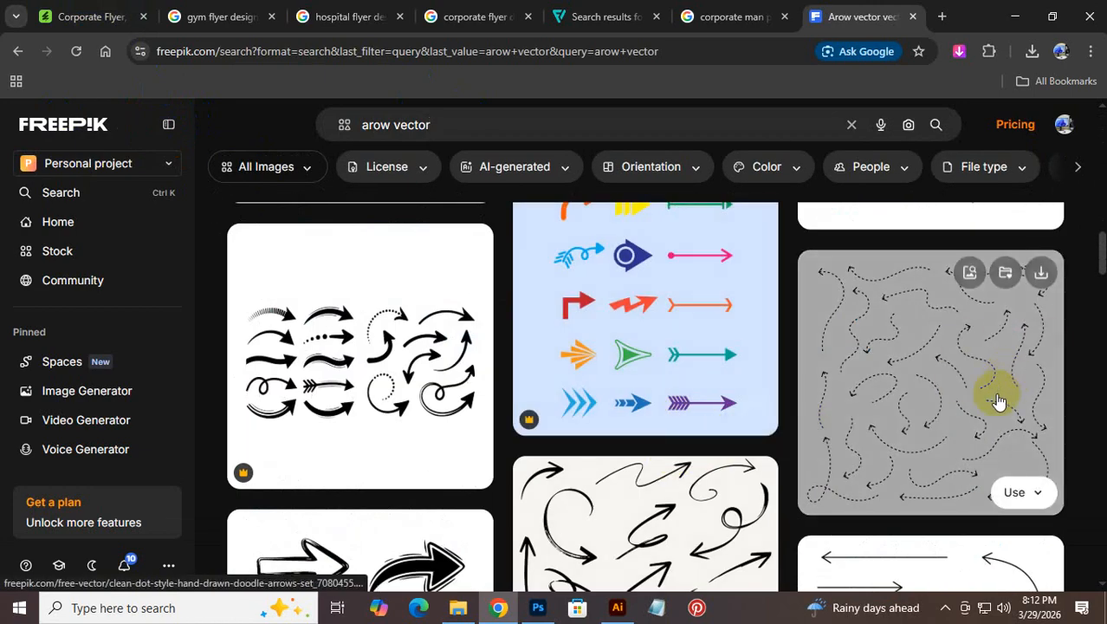
scroll(54, 363, down, 2)
scroll(685, 391, down, 4)
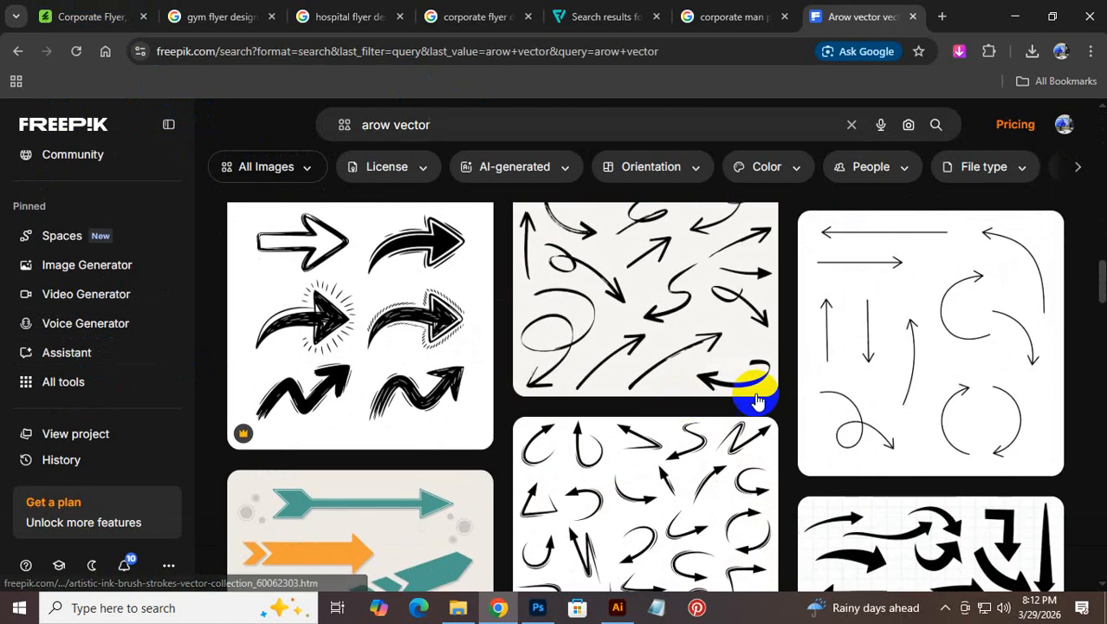
scroll(908, 398, down, 5)
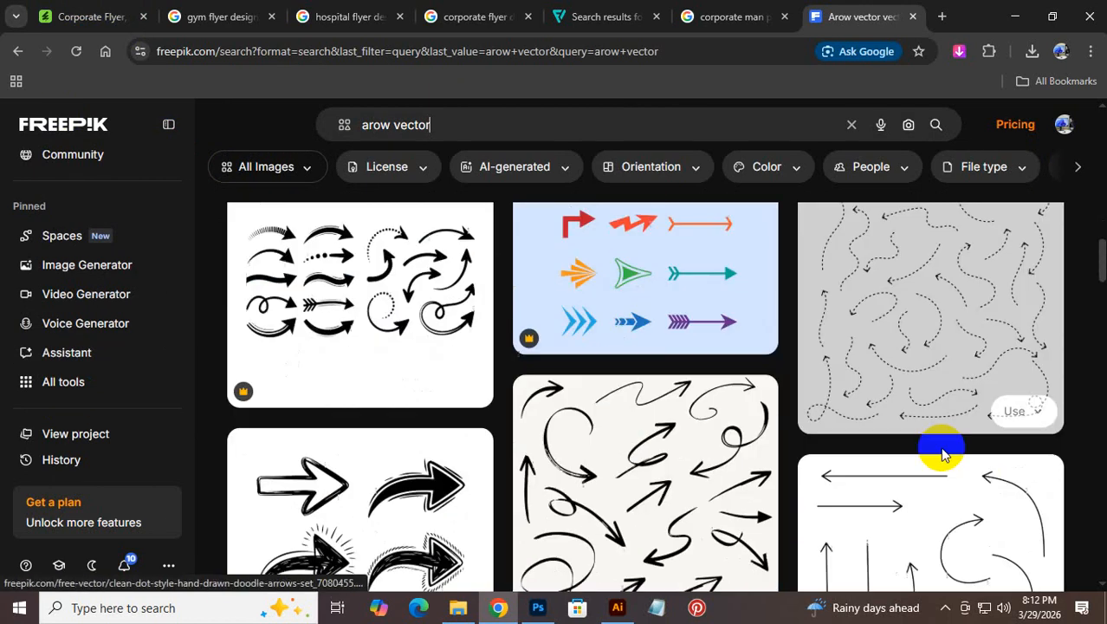
click(934, 364)
scroll(583, 394, down, 6)
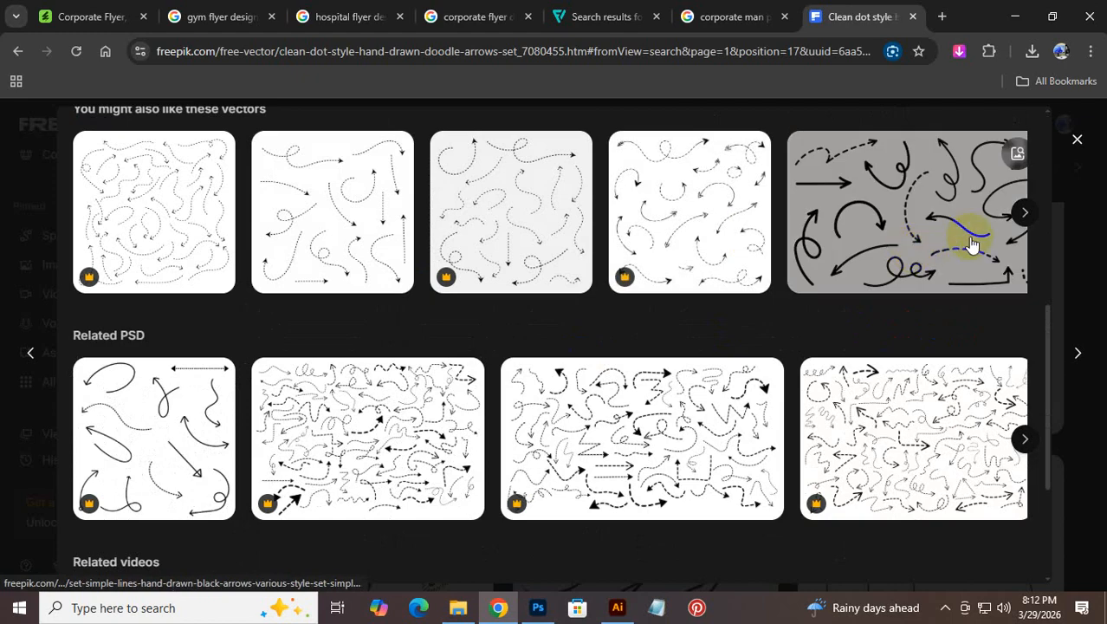
click(1023, 218)
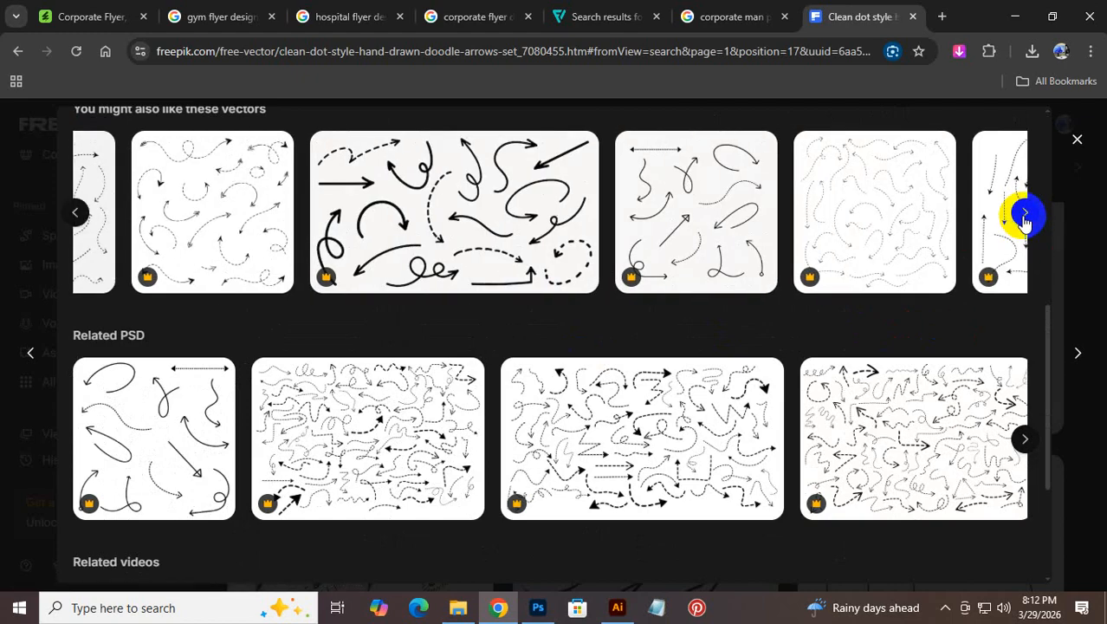
click(544, 234)
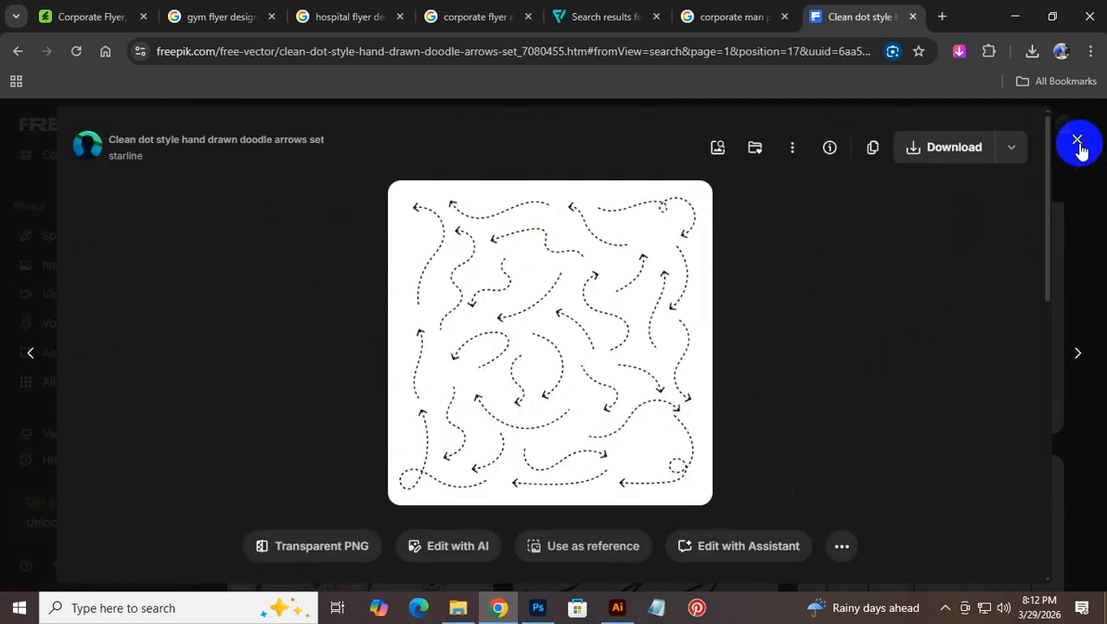
scroll(497, 445, down, 3)
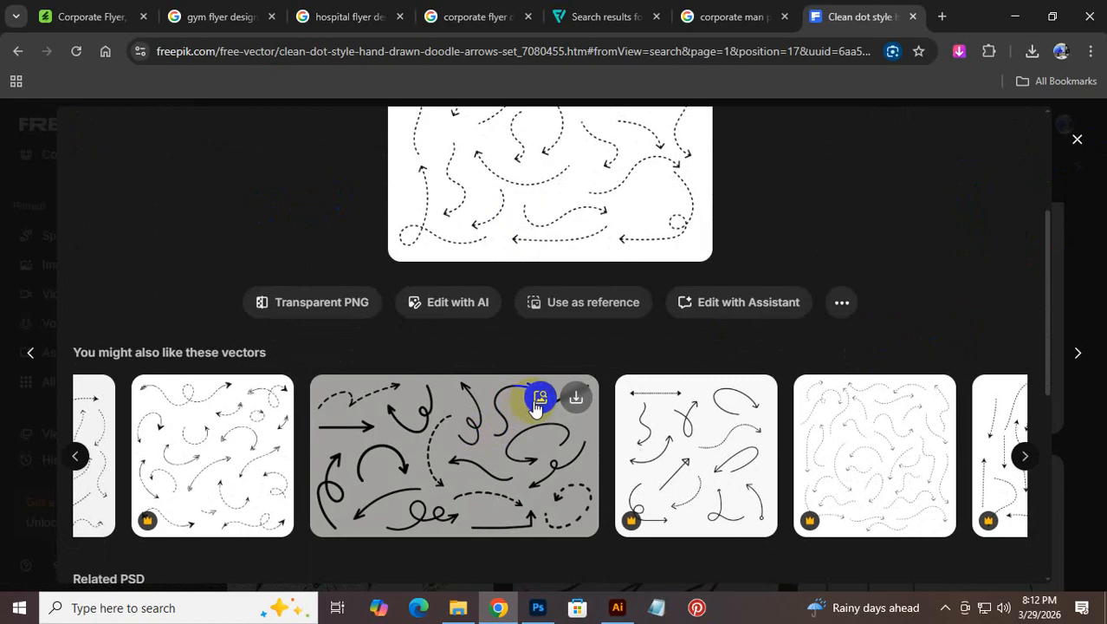
scroll(446, 360, up, 3)
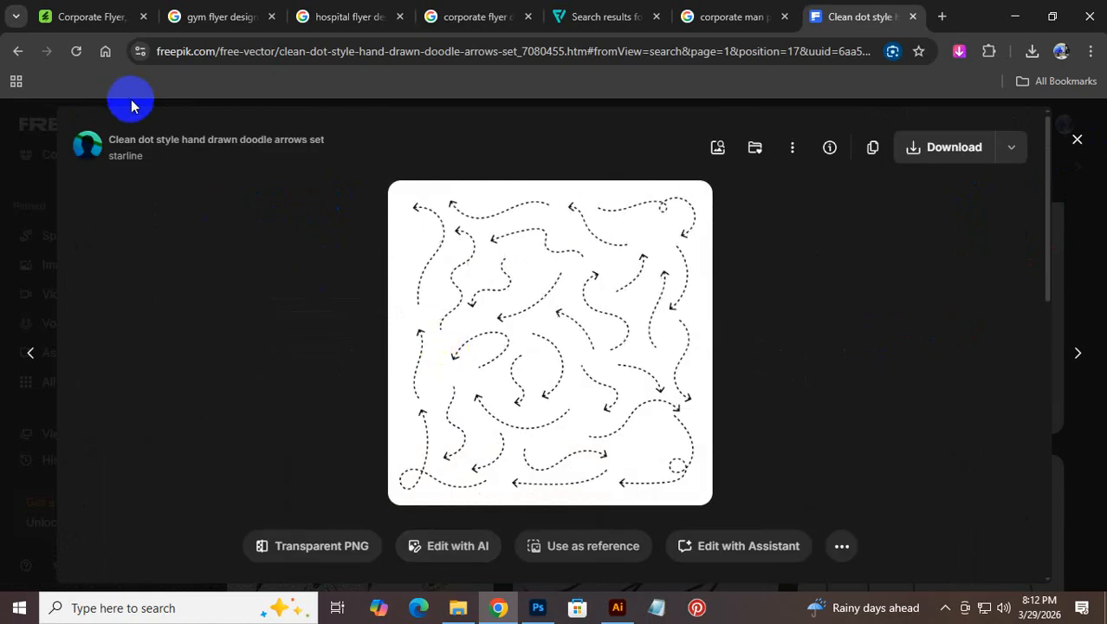
Step: Search Freepik for the copied title "dot style hand drawn doodle arrows set" and filter the results to the Free license
drag(139, 145, 334, 154)
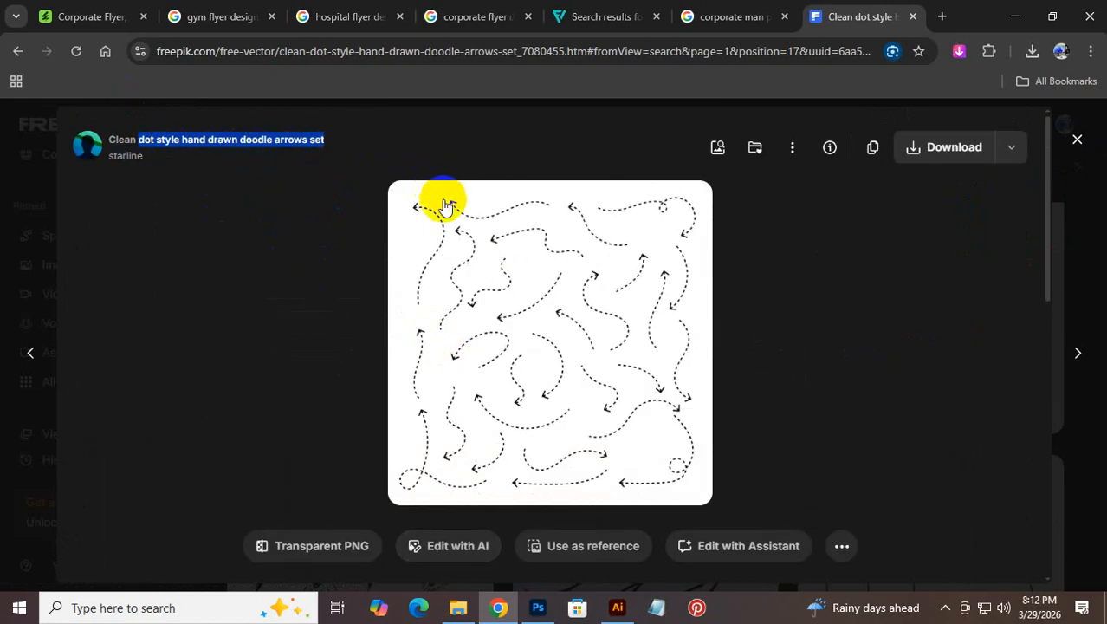
key(ctrl+c)
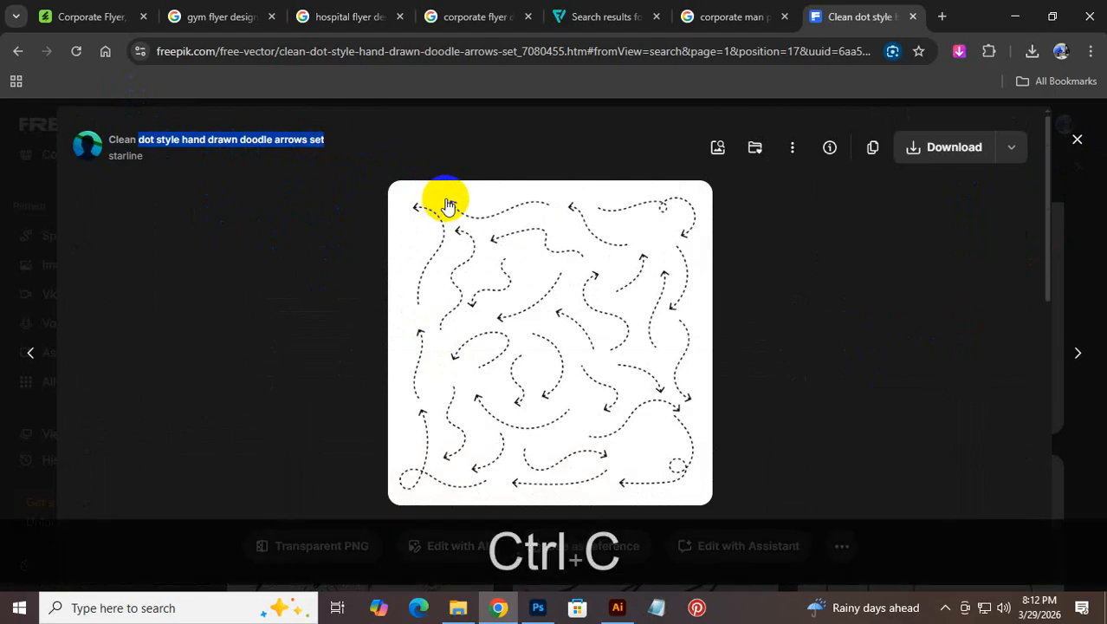
click(1072, 139)
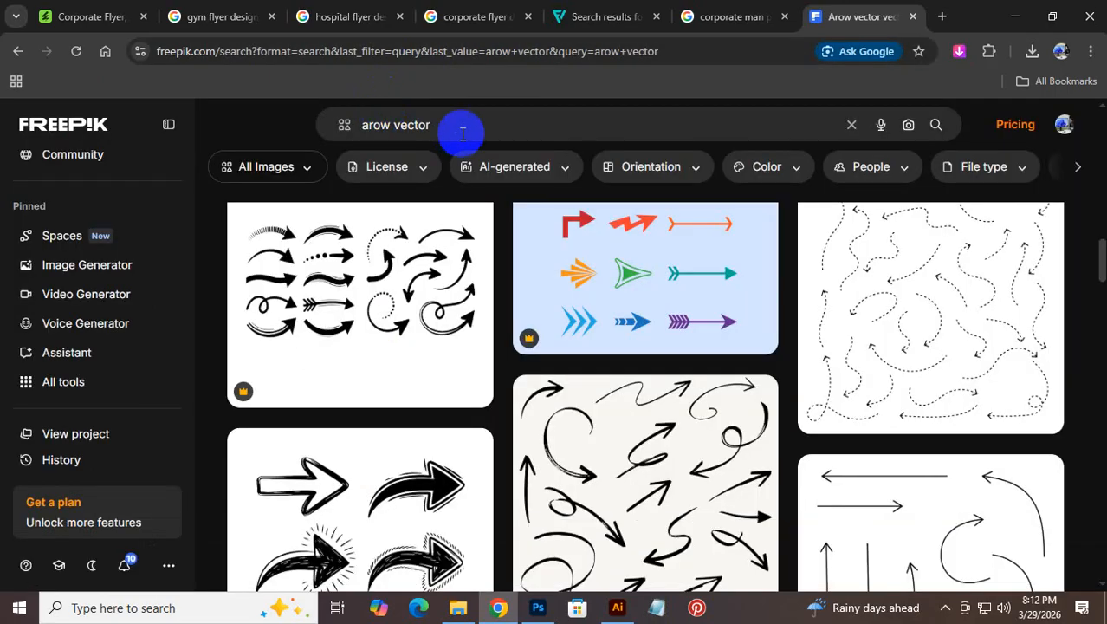
drag(462, 131, 295, 130)
key(ctrl+v)
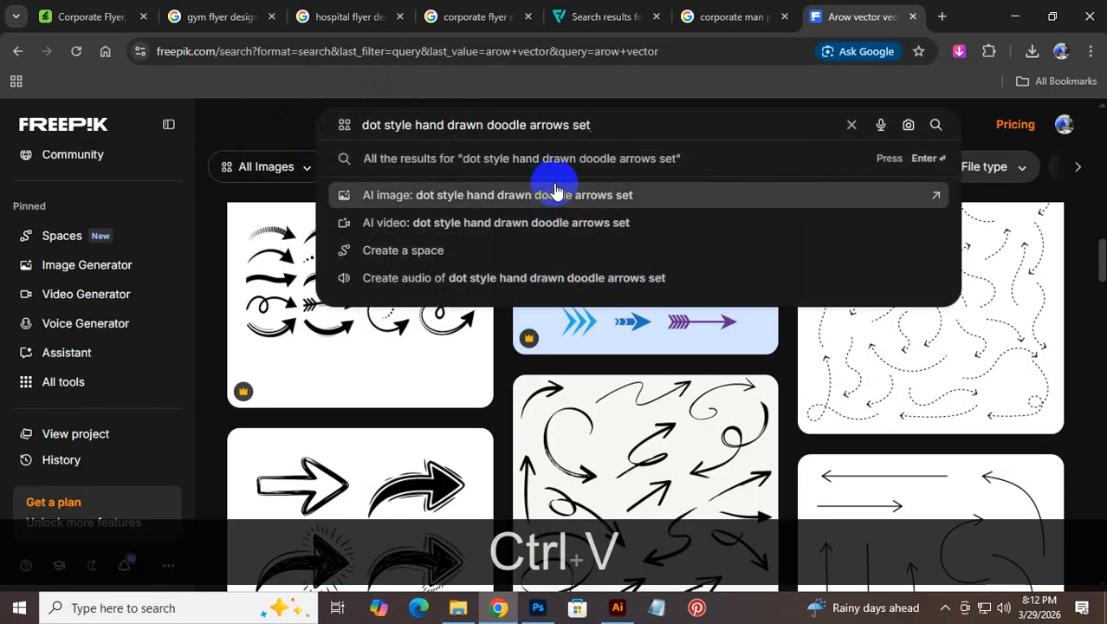
key(Return)
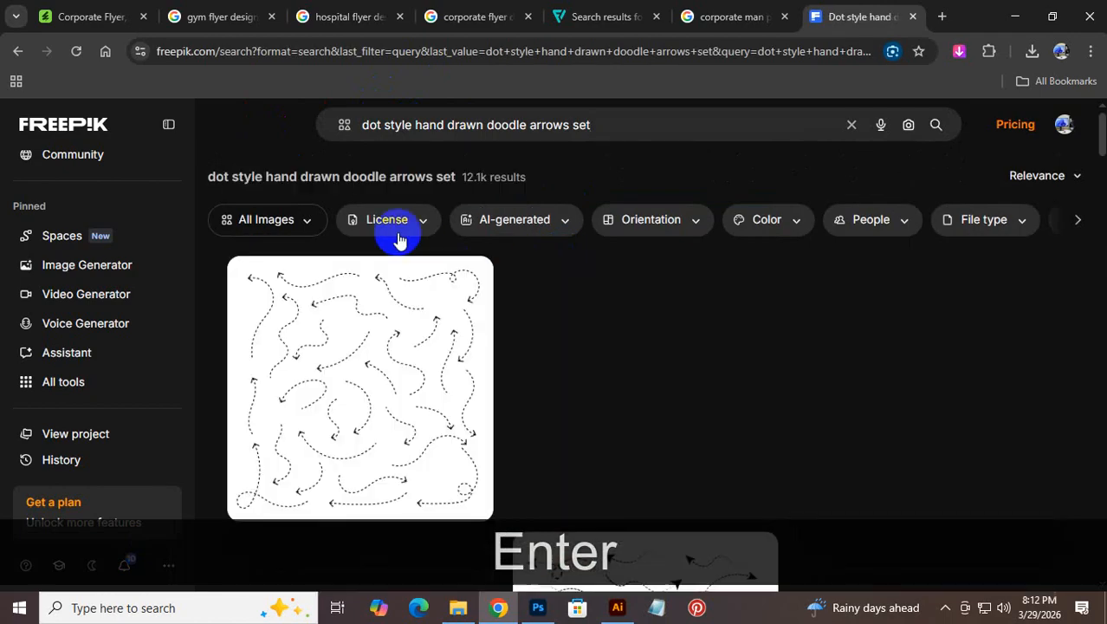
click(387, 223)
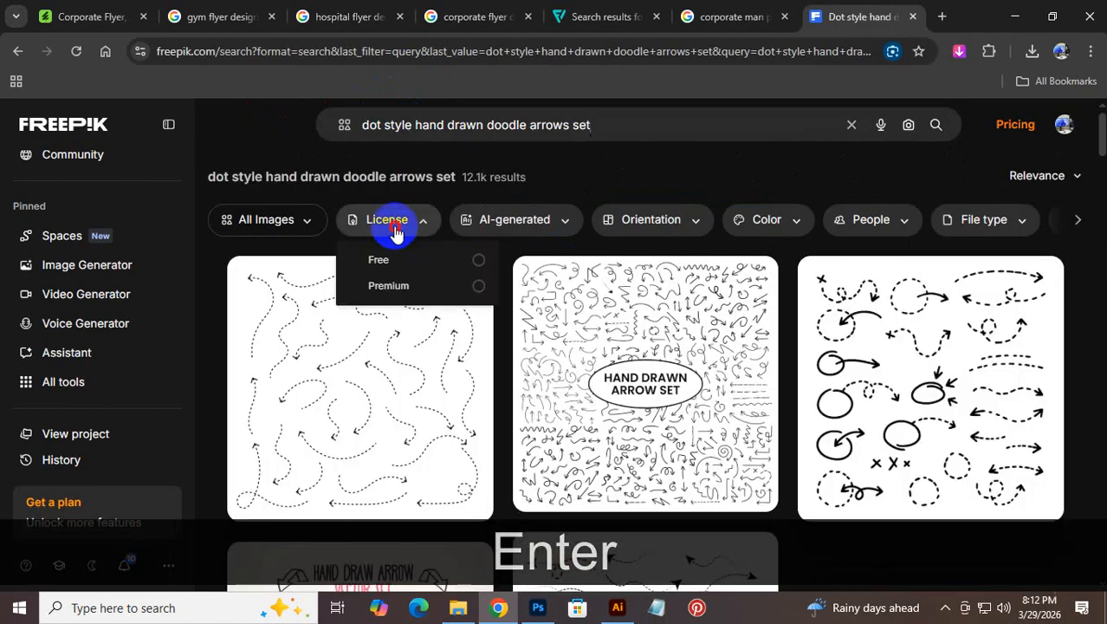
click(418, 259)
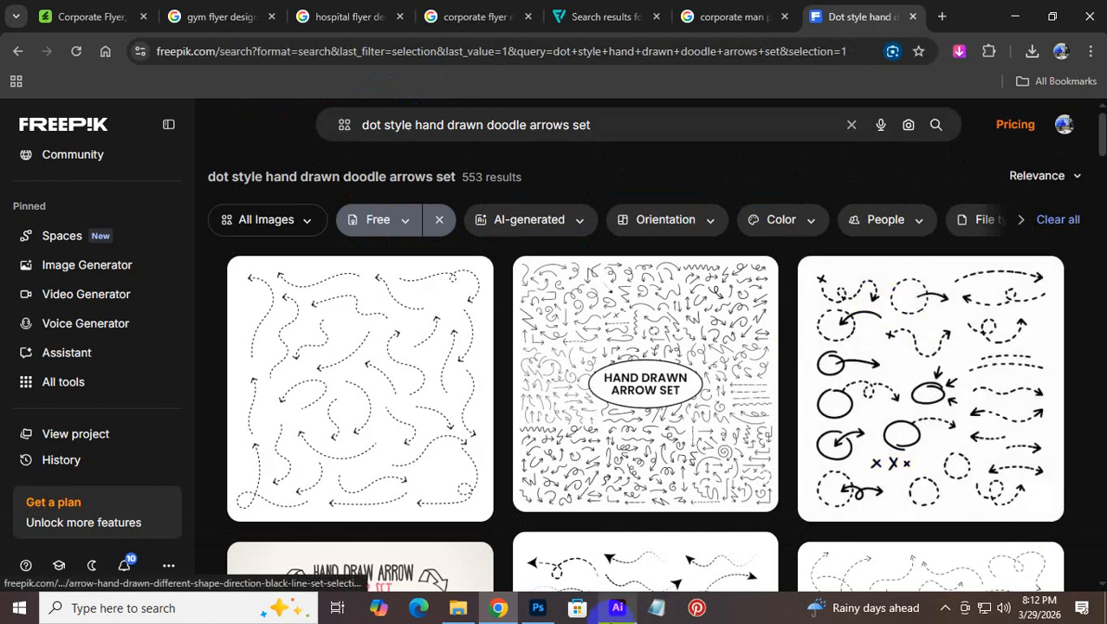
Step: Switch to Photoshop, close it together with the businessman cut-out document, and return to the Freepik results in Chrome
click(616, 610)
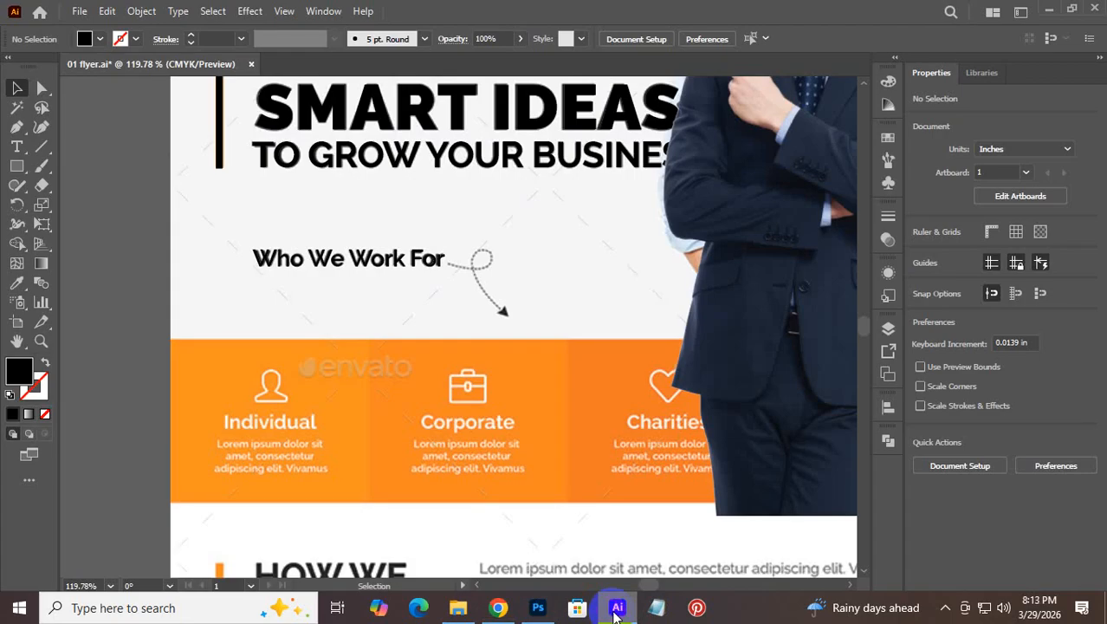
click(537, 607)
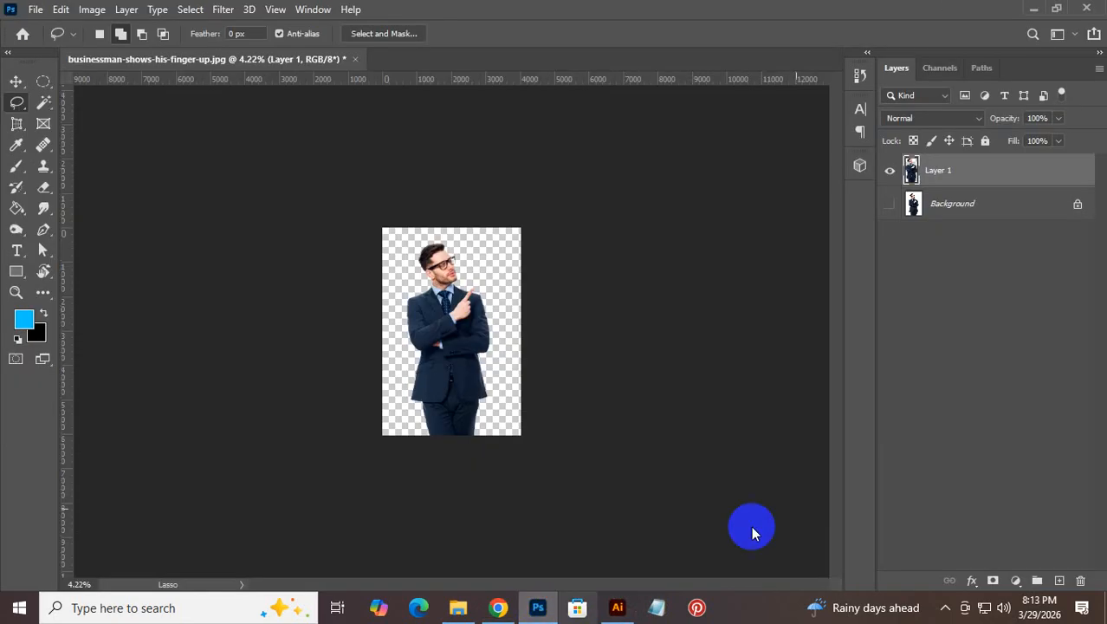
click(1088, 11)
click(544, 237)
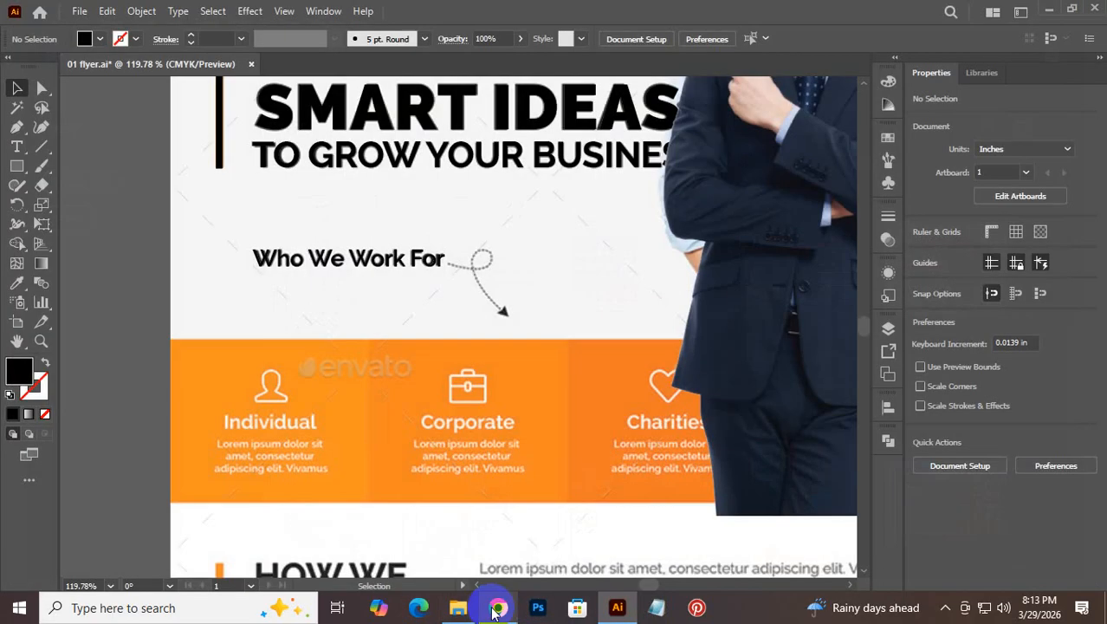
click(498, 607)
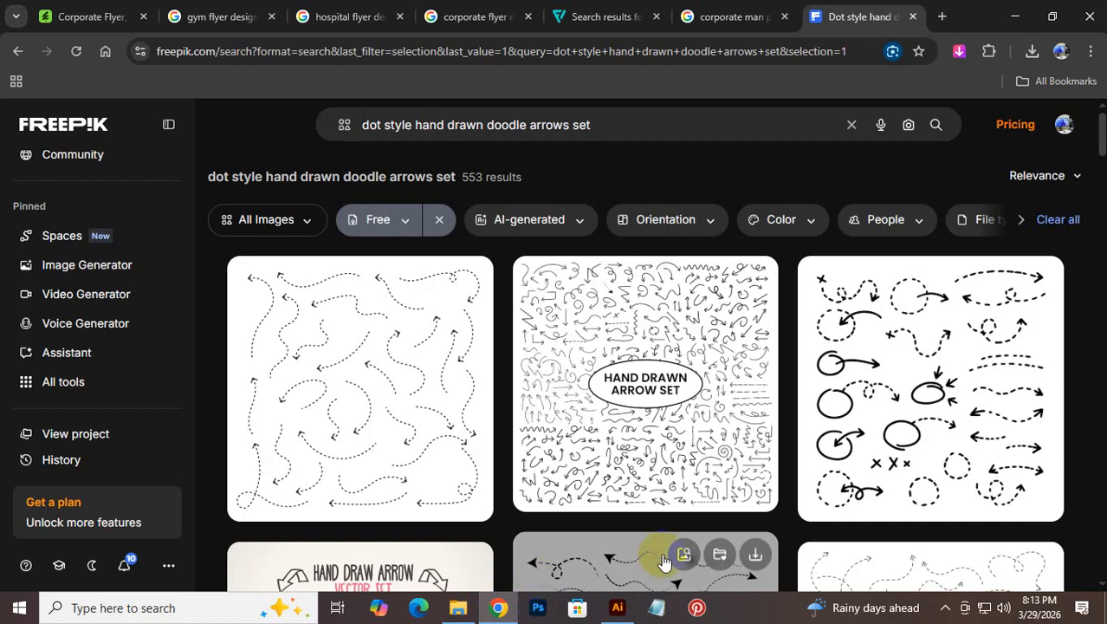
Step: Browse the free doodle arrow results and compare their looped dotted arrows with the reference arrow in the Illustrator flyer
scroll(918, 446, down, 4)
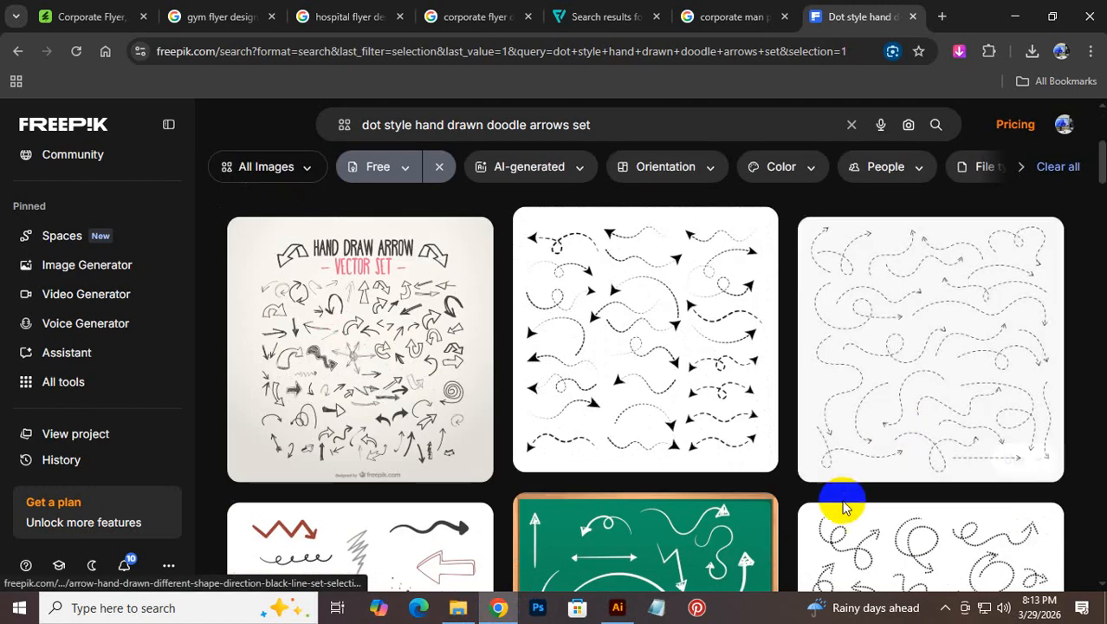
scroll(644, 407, down, 1)
scroll(644, 410, down, 3)
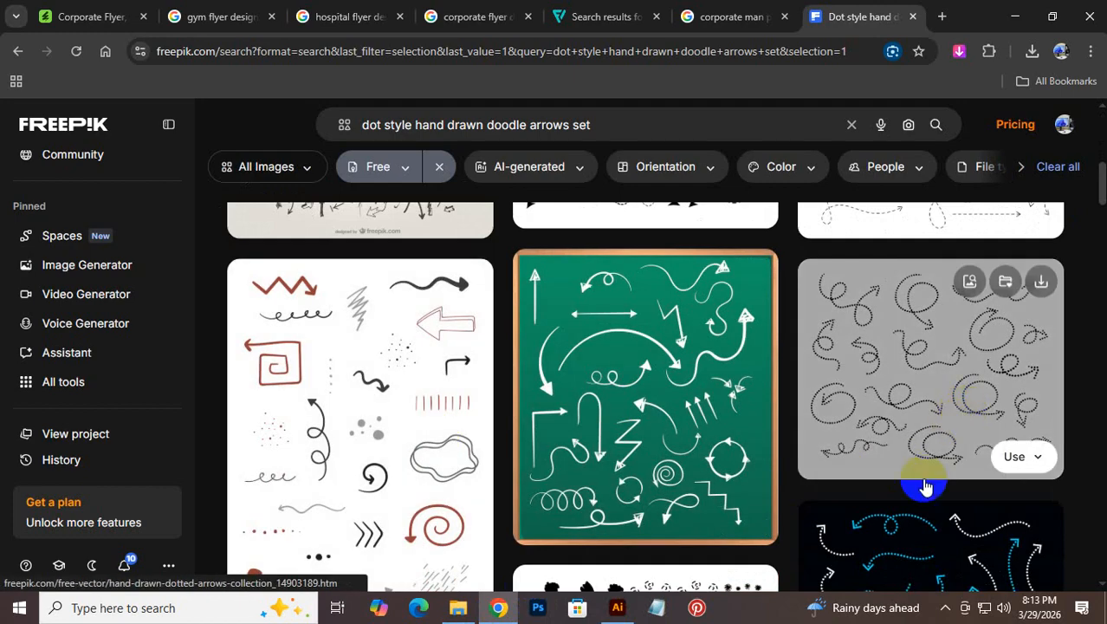
mouse_move(1044, 388)
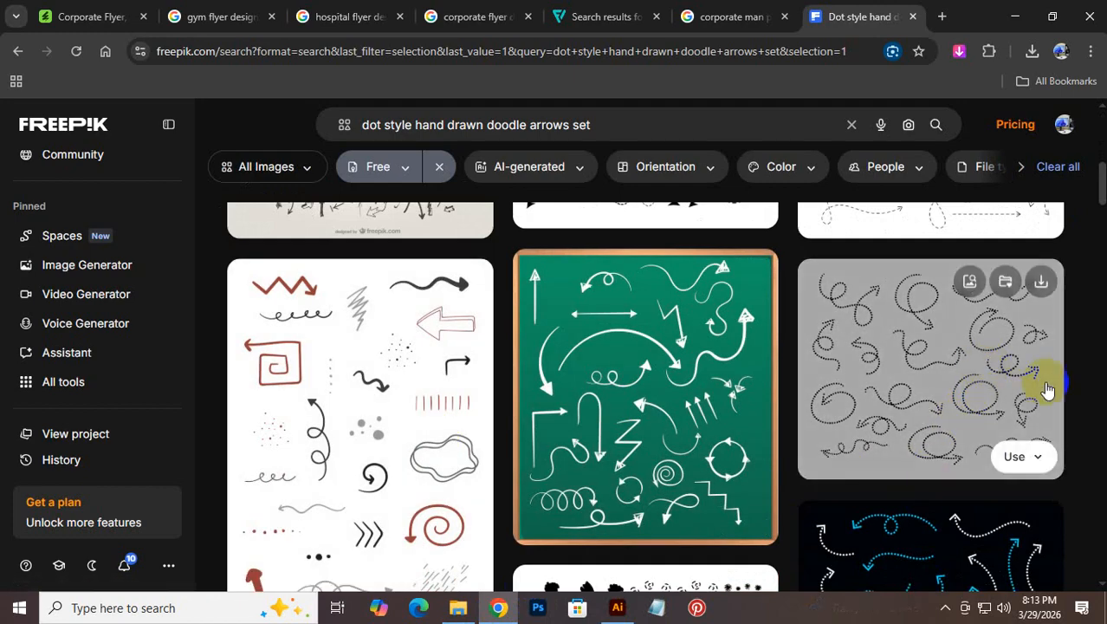
click(617, 608)
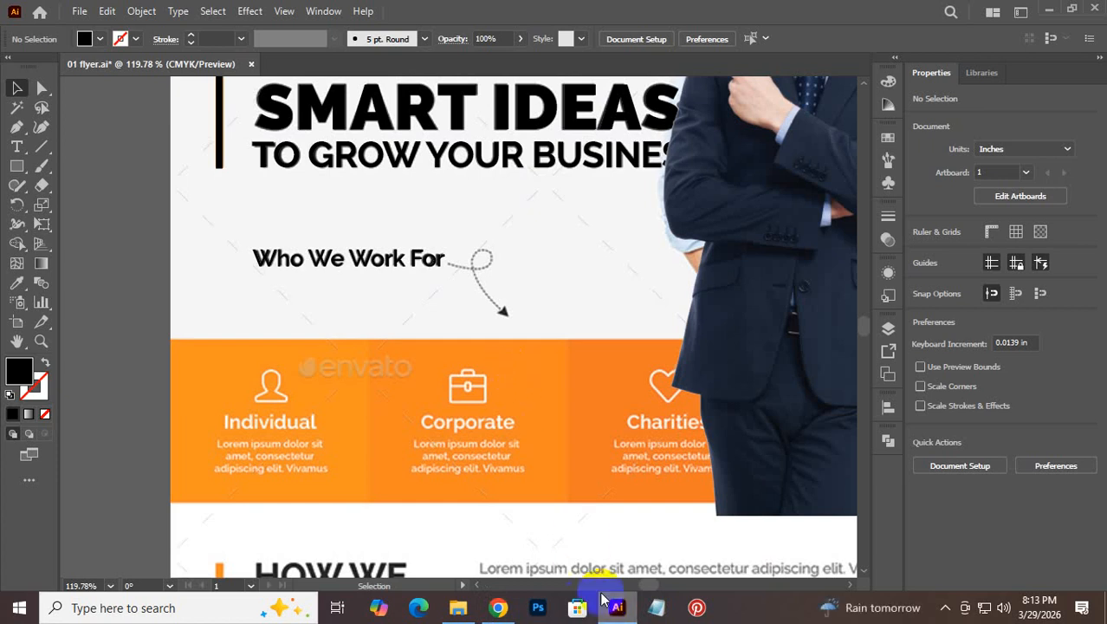
click(630, 608)
scroll(858, 437, down, 1)
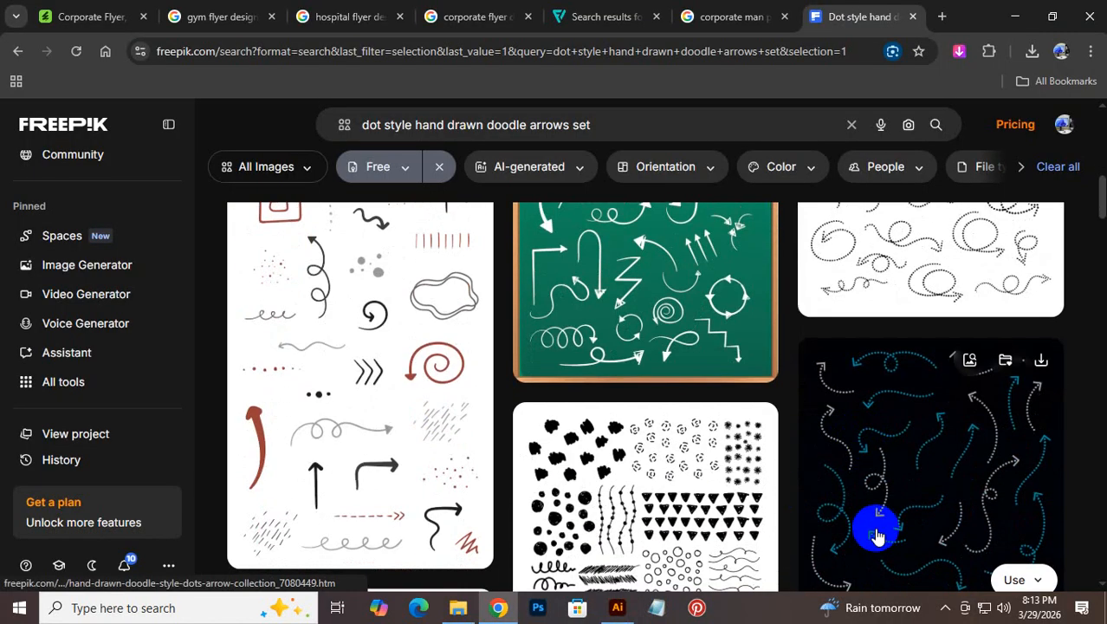
scroll(884, 496, down, 3)
scroll(884, 495, up, 2)
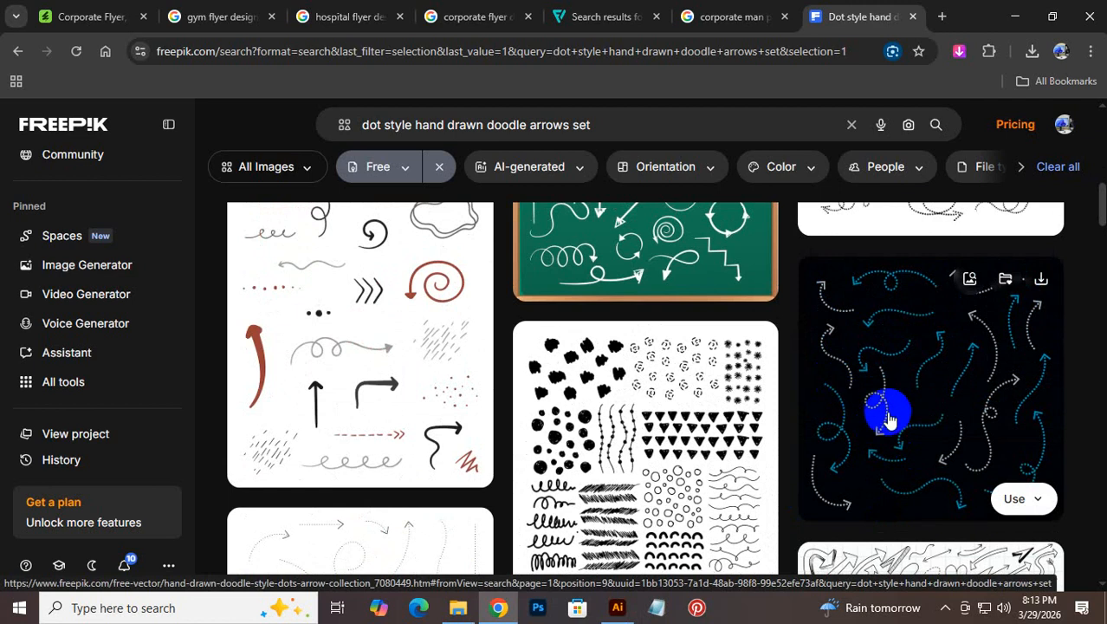
click(617, 608)
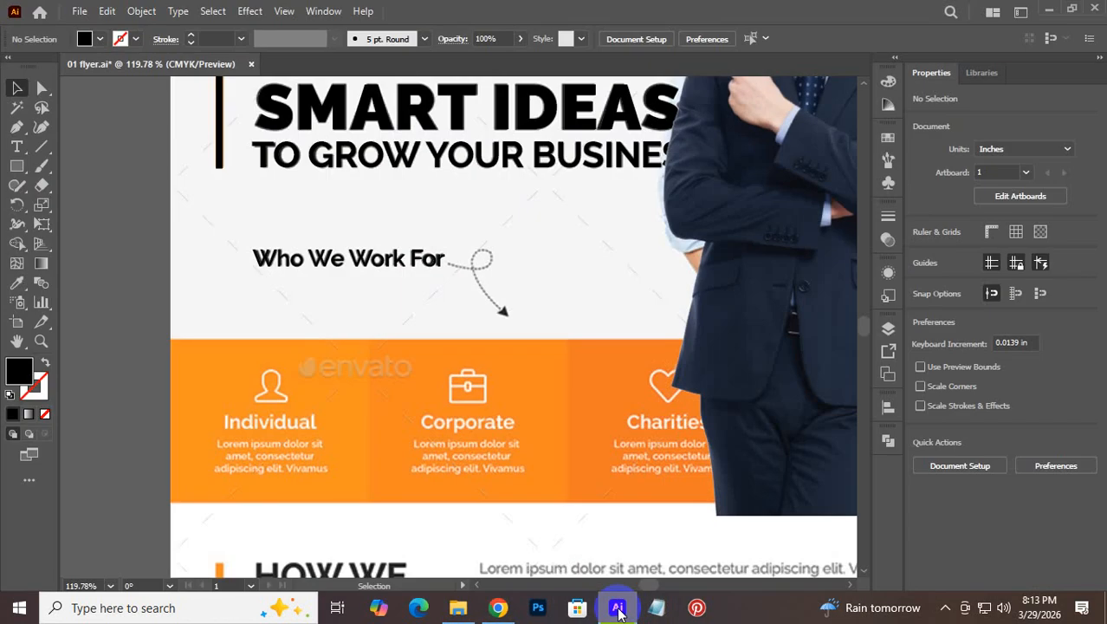
click(618, 608)
click(618, 610)
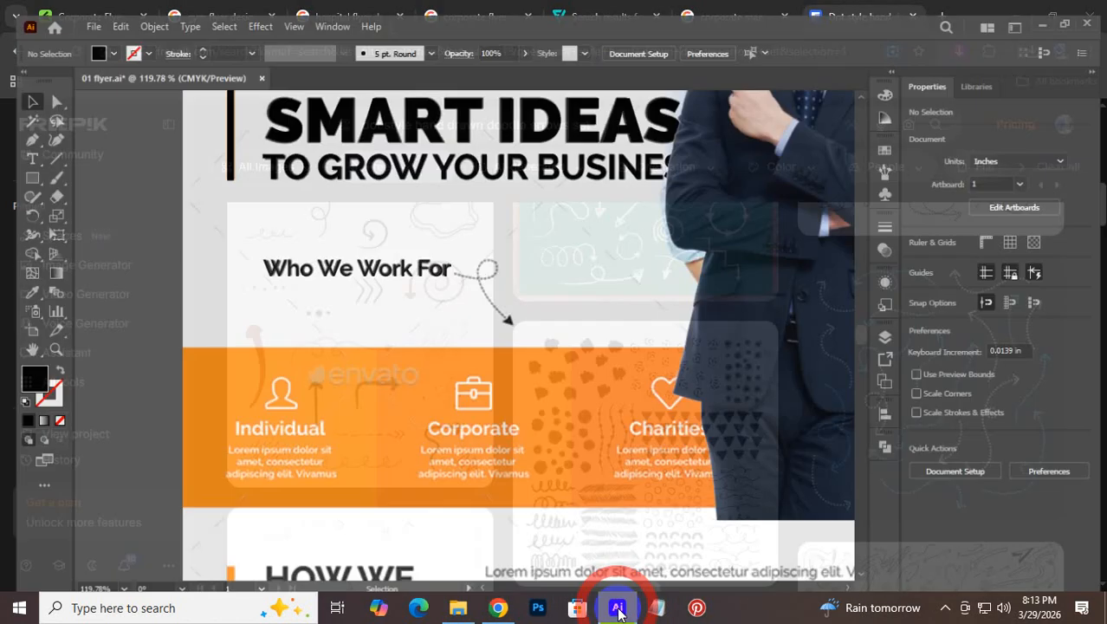
click(617, 610)
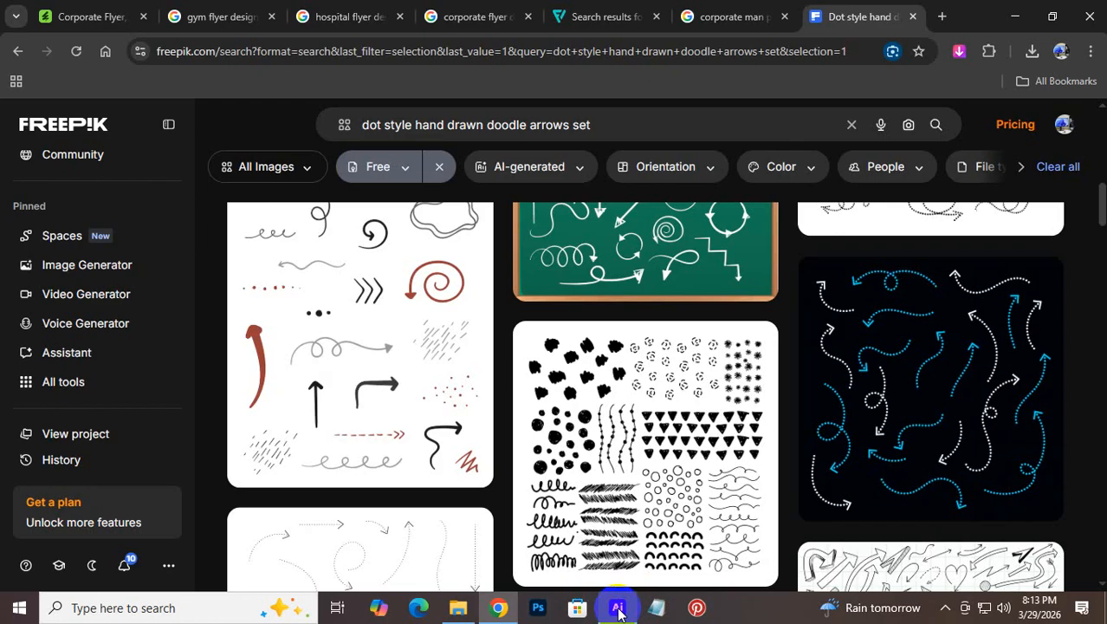
click(618, 610)
click(617, 610)
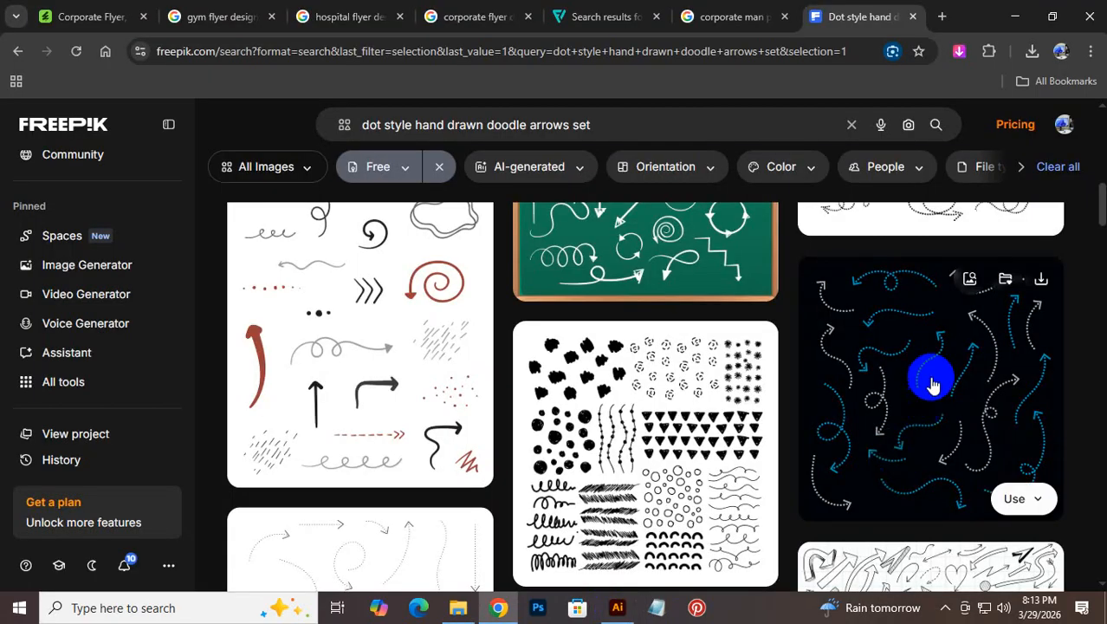
Step: Download the black-background hand-drawn doodle style dots arrow collection and show the zip file in the Downloads folder
click(1042, 282)
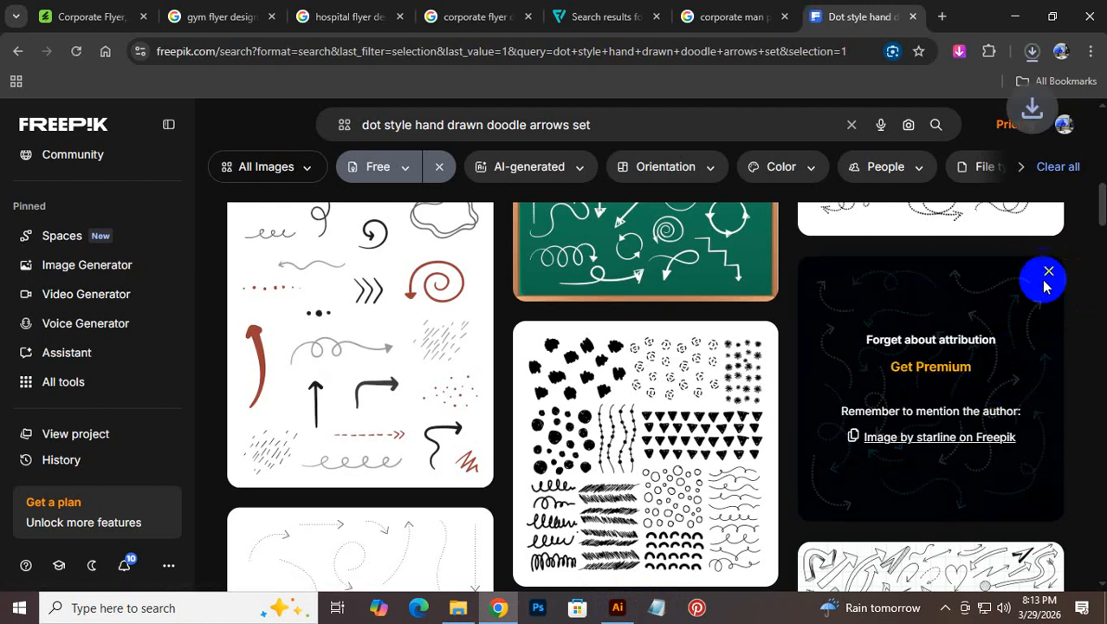
scroll(910, 282, down, 3)
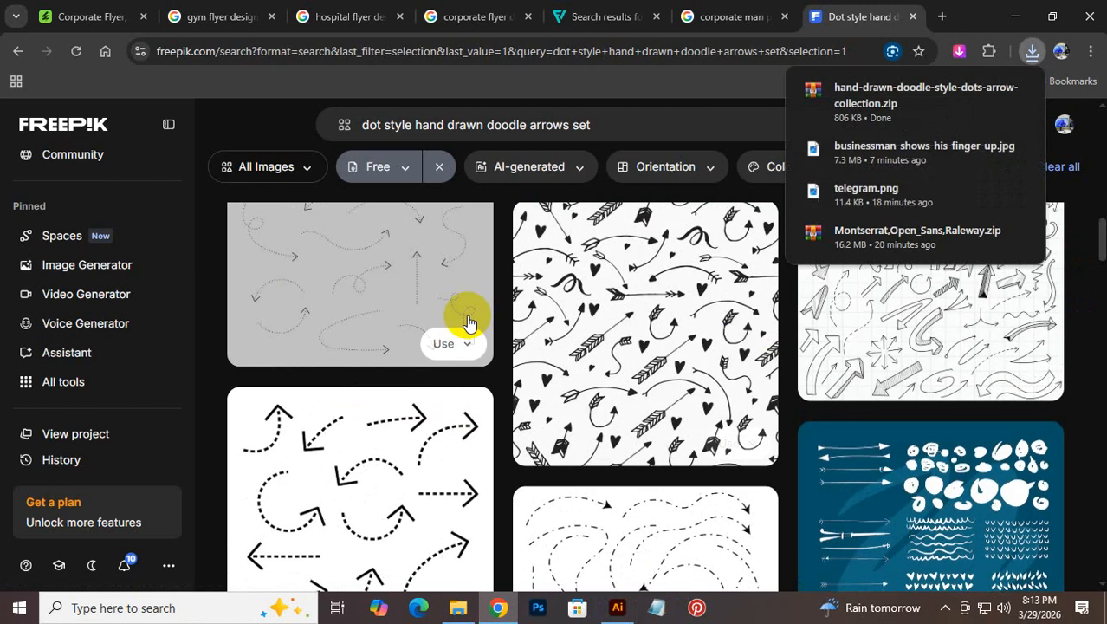
scroll(468, 322, down, 5)
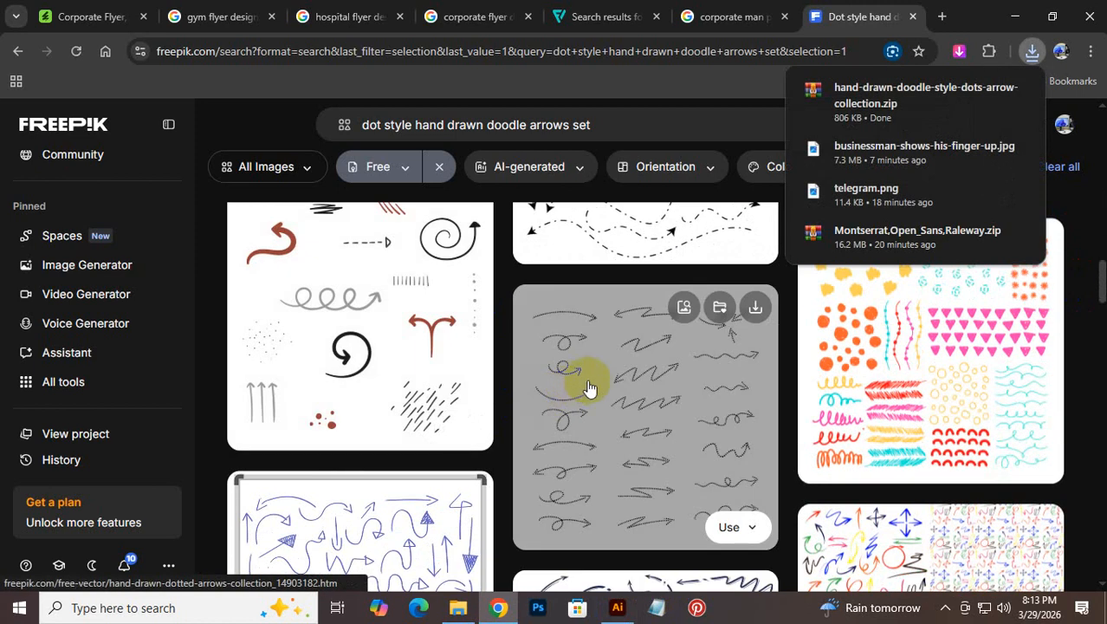
scroll(520, 446, down, 5)
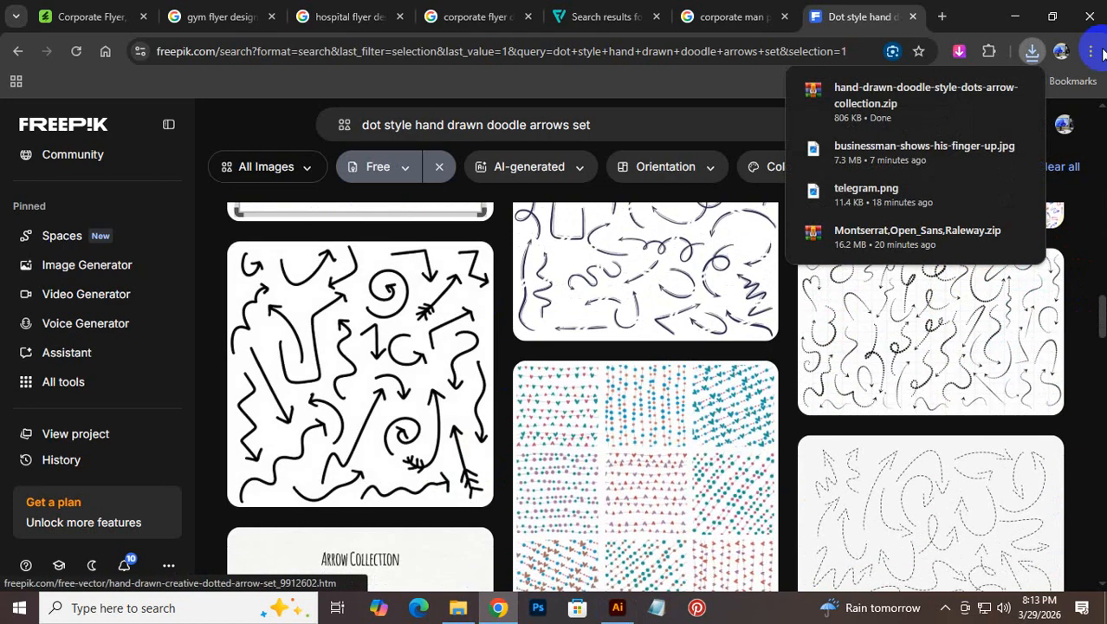
click(990, 97)
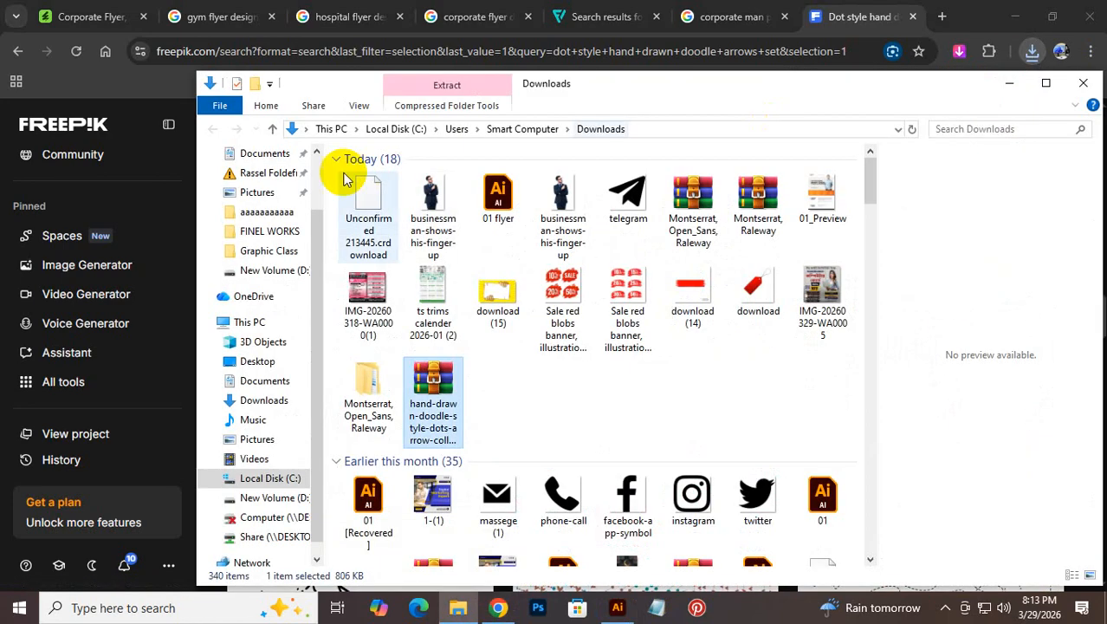
Step: Extract the hand-drawn-doodle-style-dots-arrow-collection archive in Downloads and open its 23858 EPS file in Illustrator
right_click(454, 392)
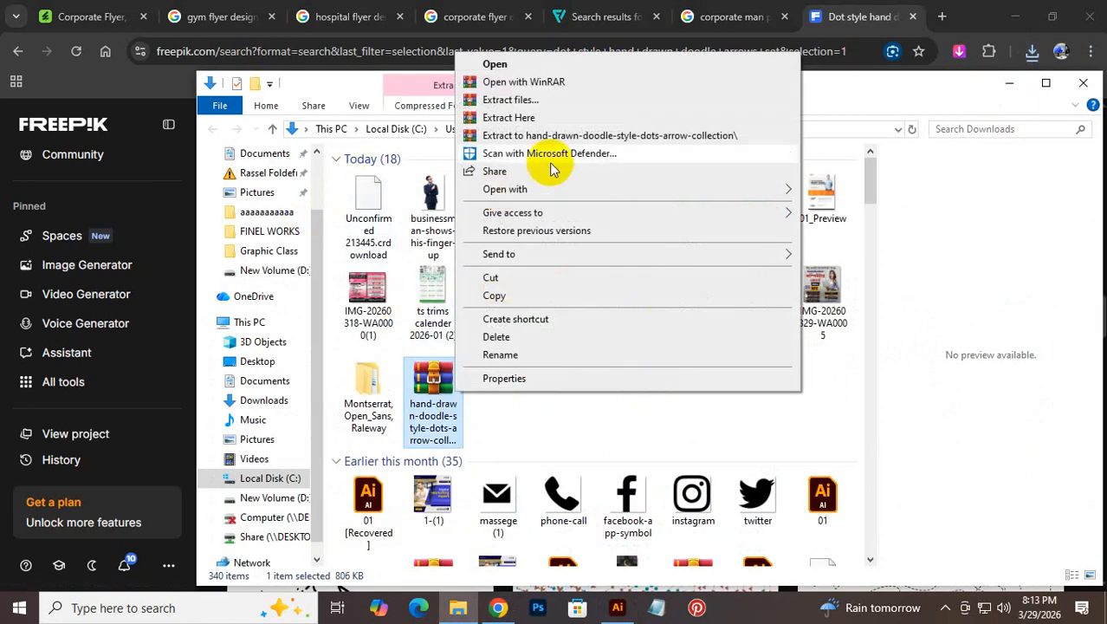
click(523, 117)
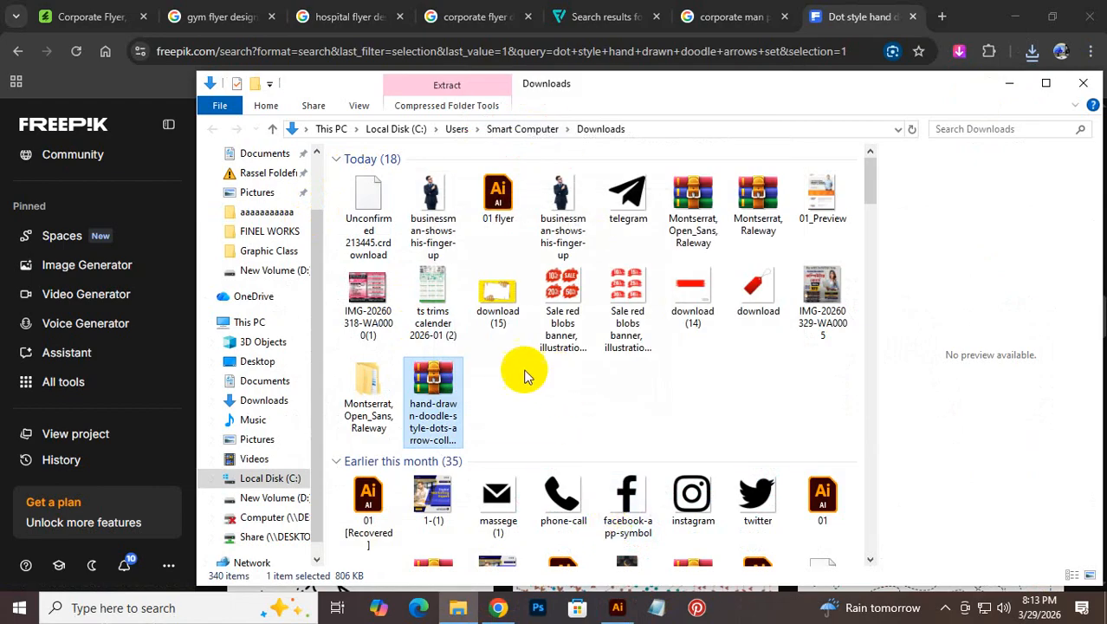
double_click(371, 390)
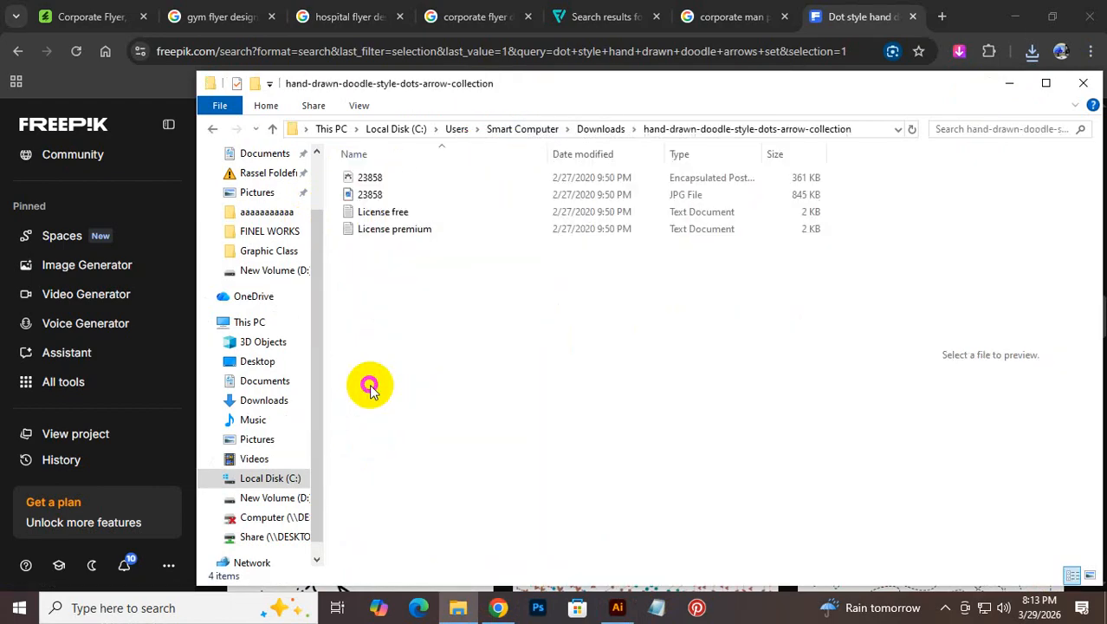
double_click(383, 179)
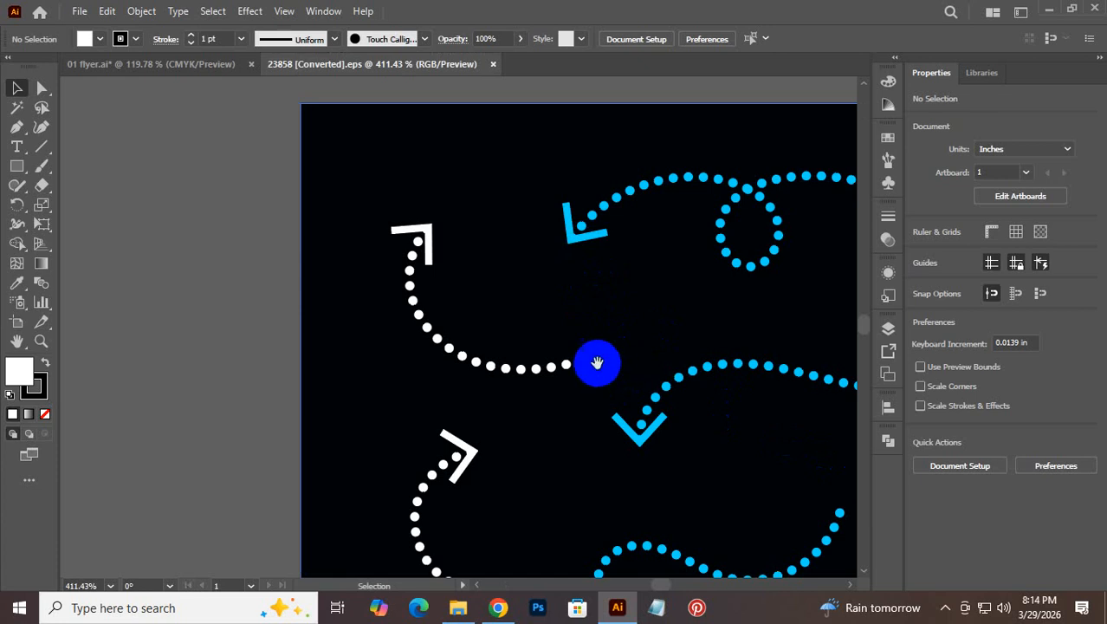
Step: Select the whole arrow collection artwork and ungroup it
drag(598, 363, 368, 415)
drag(618, 492, 425, 249)
click(462, 317)
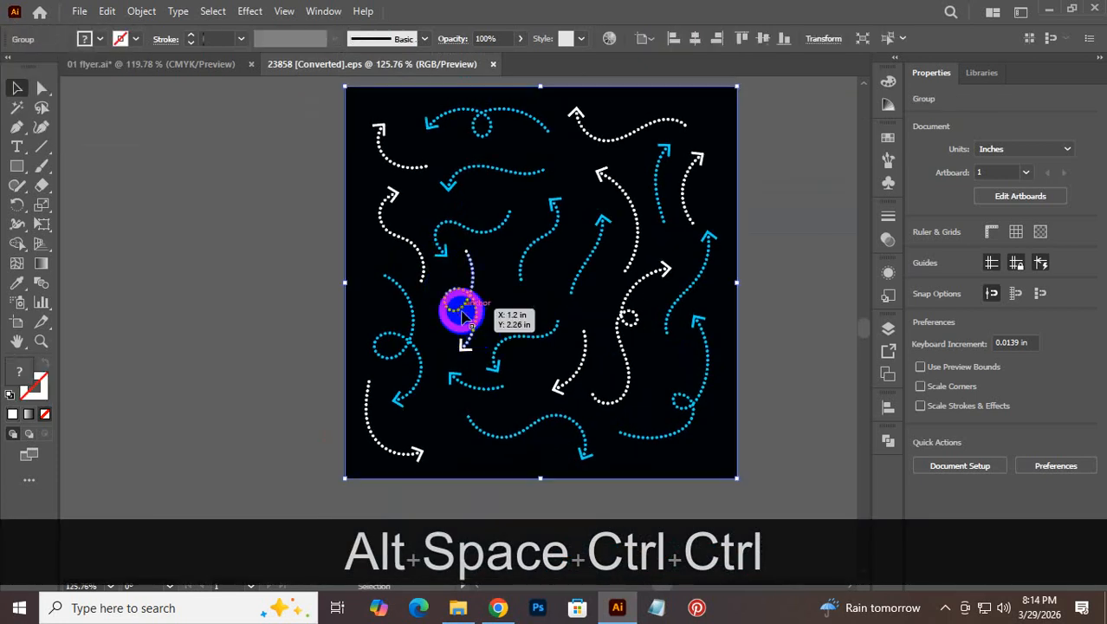
right_click(462, 317)
click(541, 168)
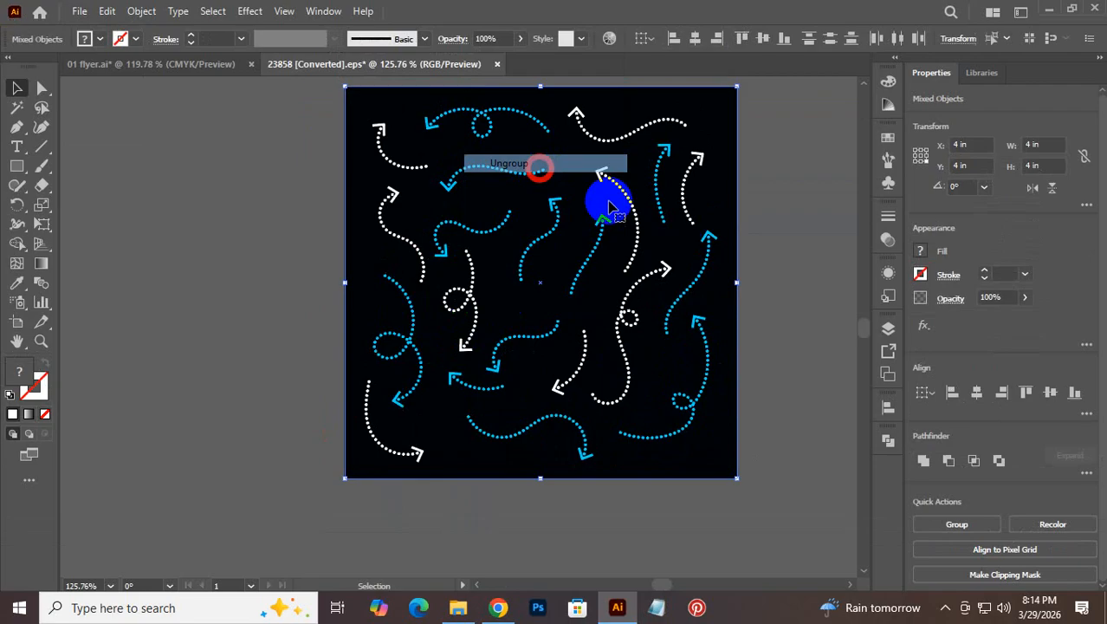
Step: Shift the arrow artwork down the artboard, deselect it and delete its black background square
click(921, 255)
click(304, 306)
click(442, 310)
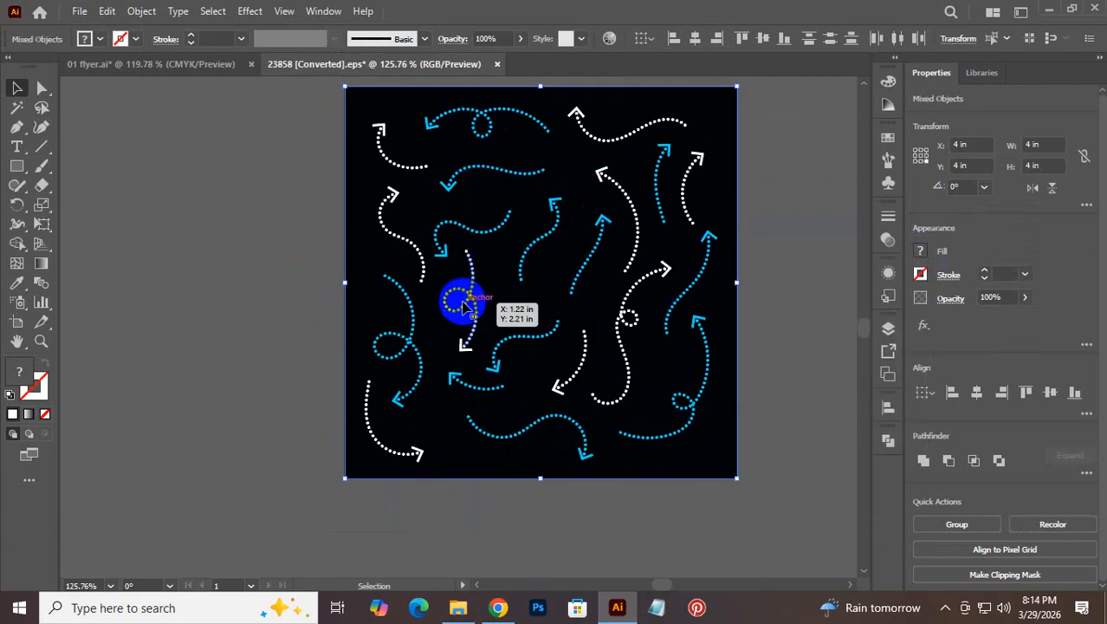
drag(465, 305, 440, 351)
right_click(440, 351)
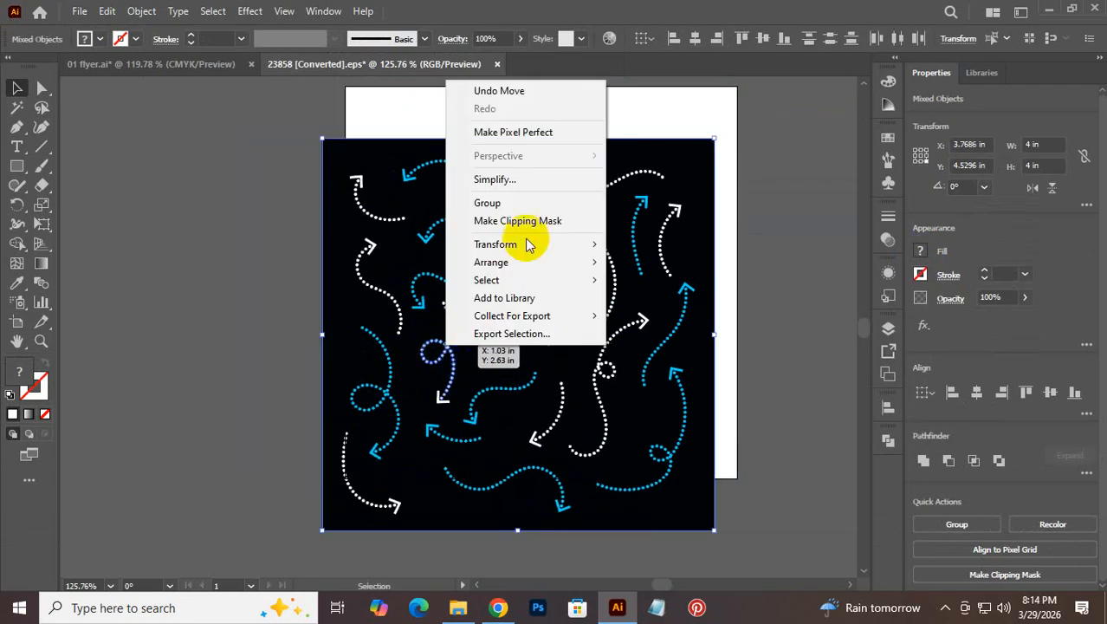
click(223, 212)
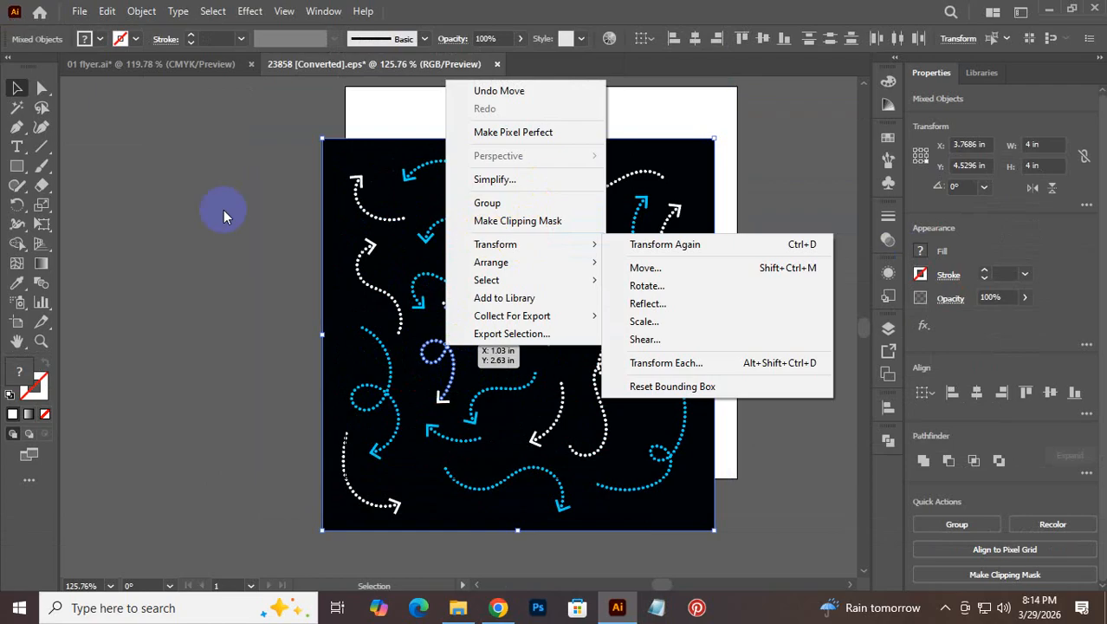
drag(336, 222, 797, 305)
key(Delete)
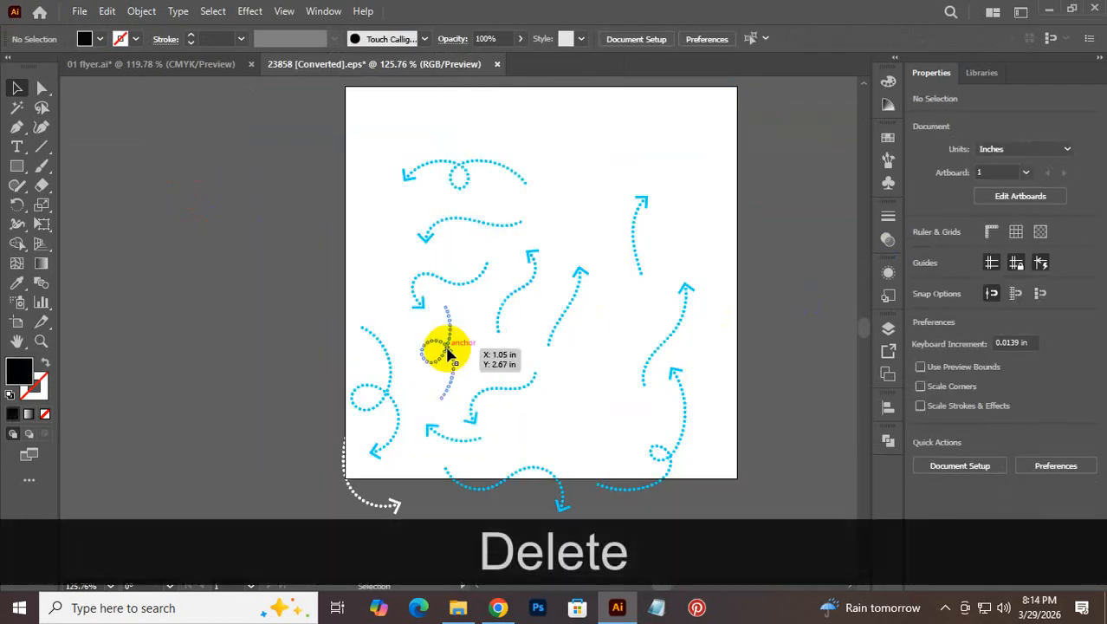
Step: Move the arrow group partly off the artboard onto the dark canvas, ungroup it and deselect the arrows
drag(444, 346, 242, 266)
right_click(244, 268)
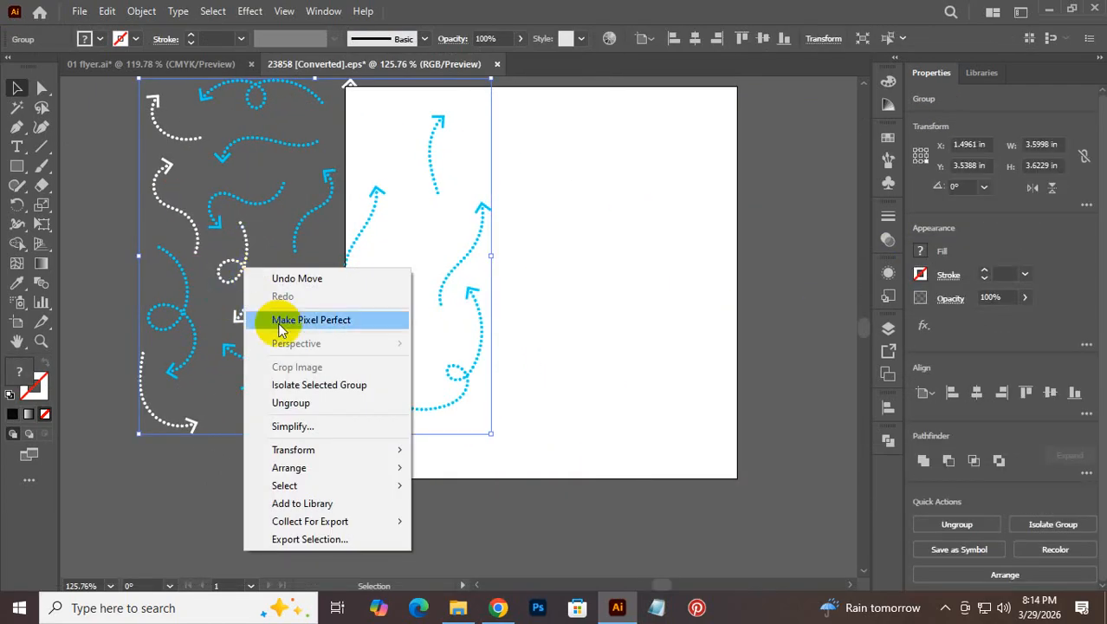
click(308, 405)
click(272, 473)
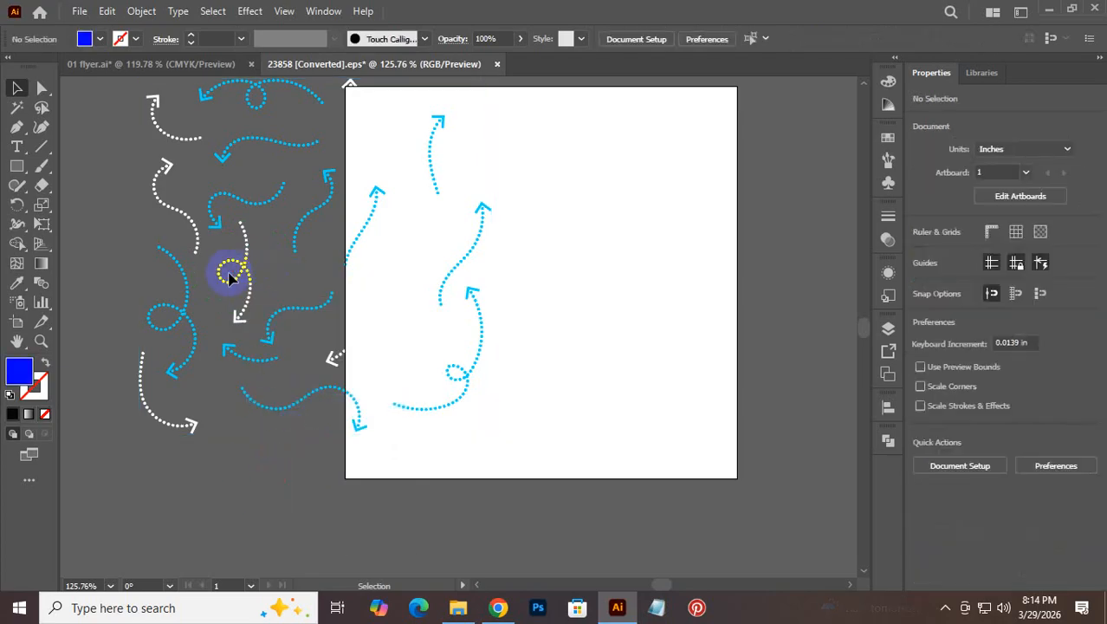
Step: Bring the white looped dotted arrow into 01 flyer beside the reference arrow and sample the black of the SMART IDEAS heading as its fill
drag(232, 286, 186, 67)
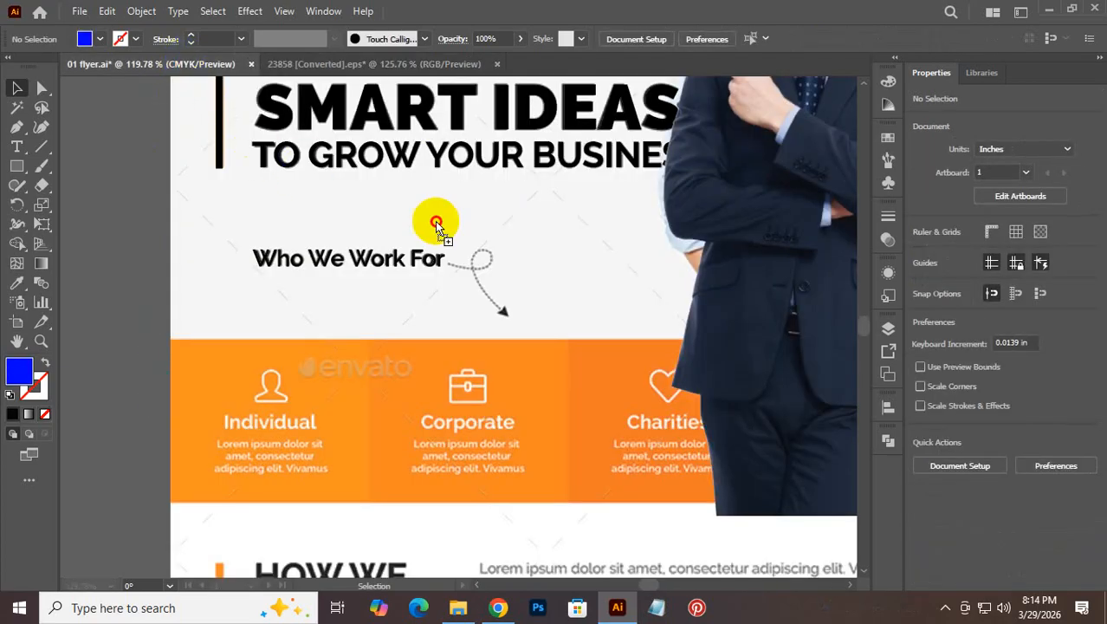
drag(521, 260, 538, 280)
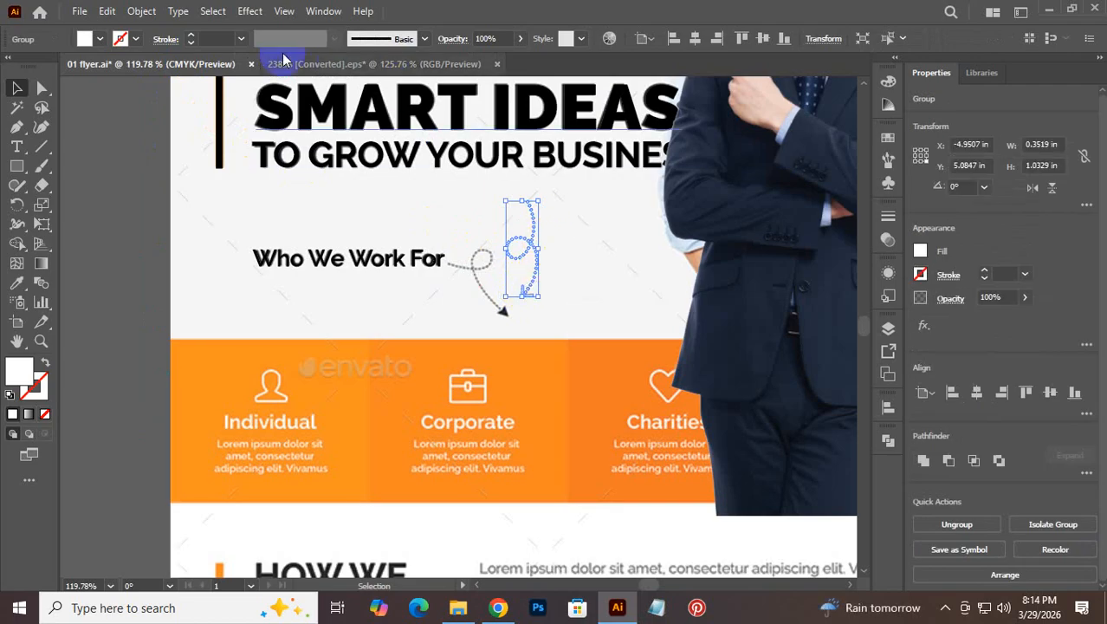
click(100, 40)
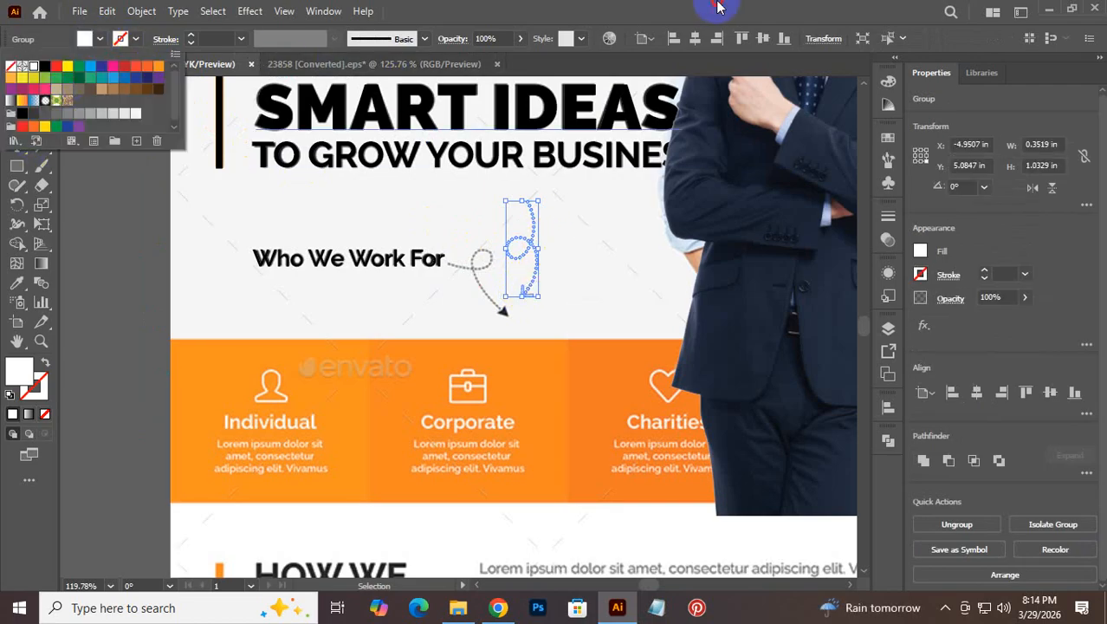
click(16, 282)
click(330, 101)
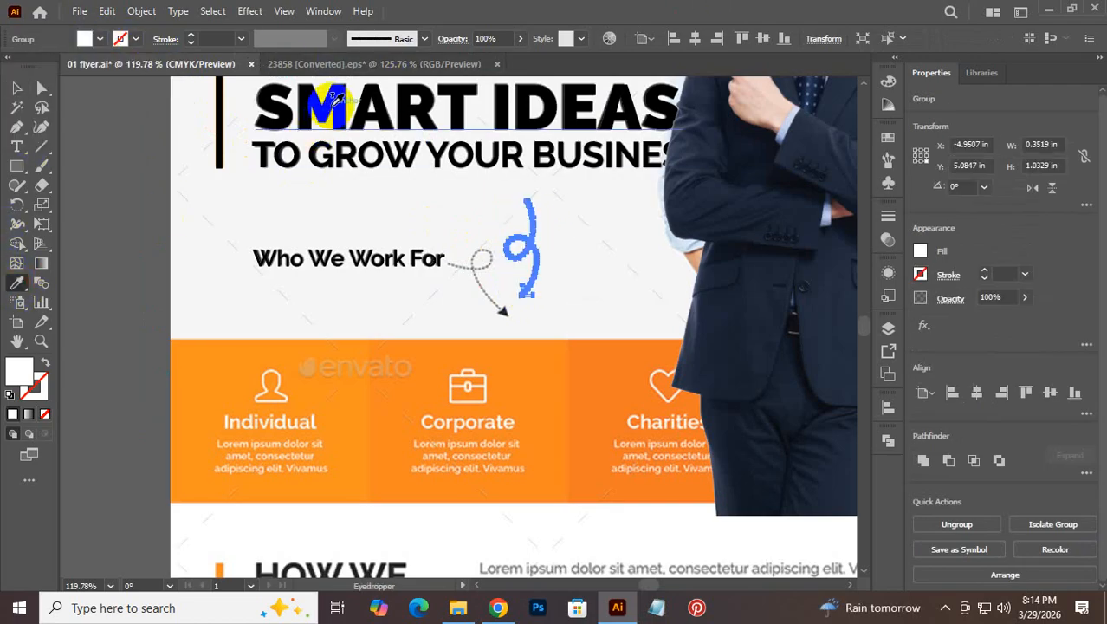
Step: Rotate the black looped dotted arrow to about 34° and move it over the reference arrow beside Who We Work For
click(16, 88)
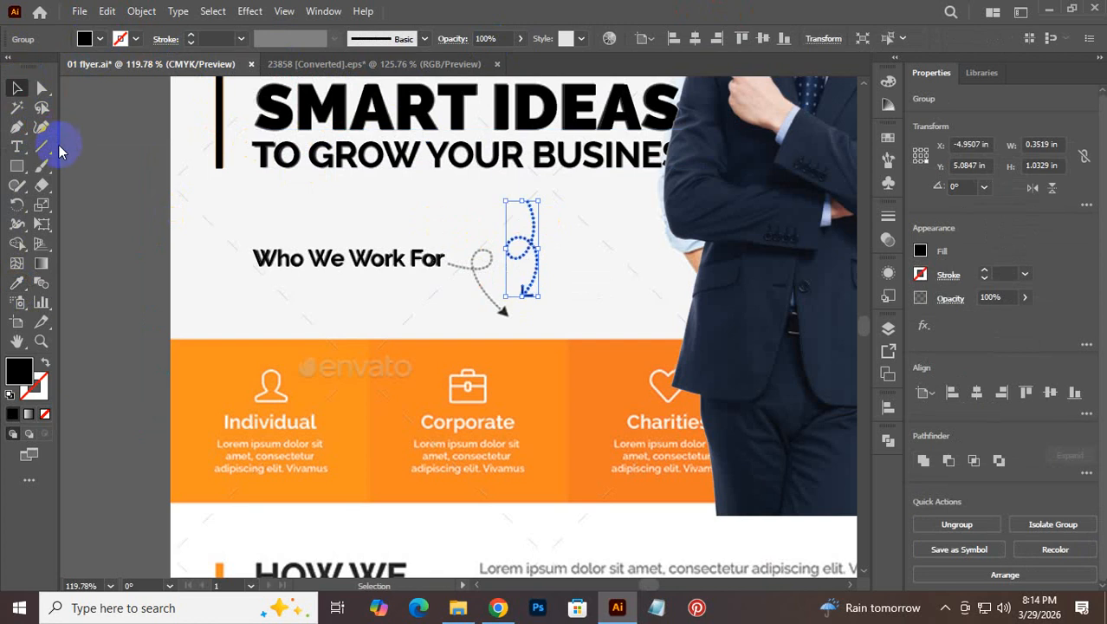
right_click(520, 262)
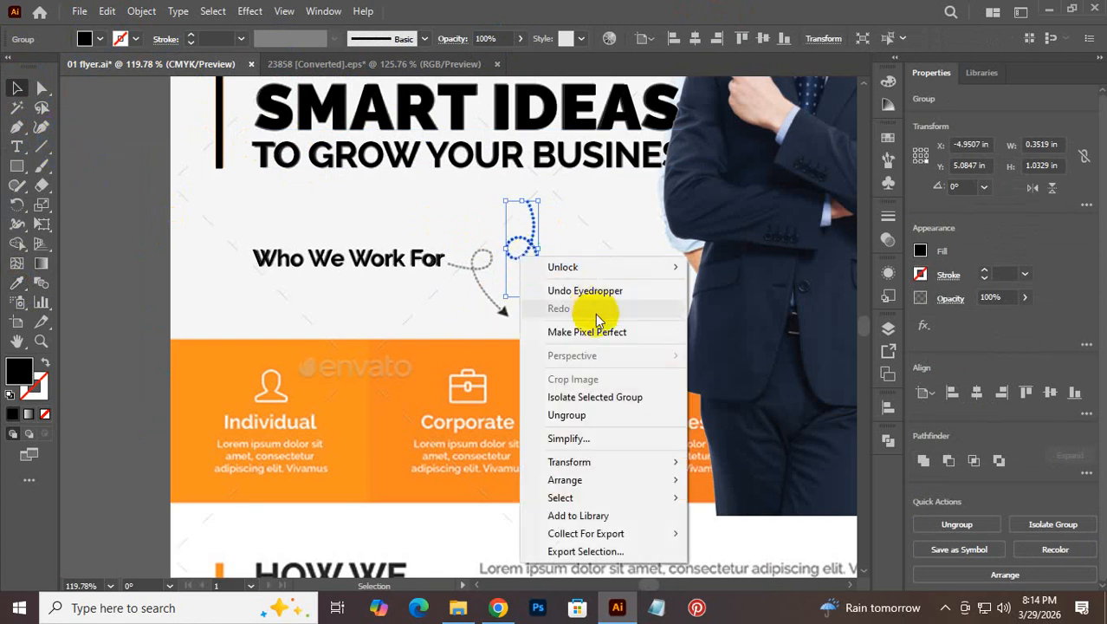
click(572, 250)
click(531, 243)
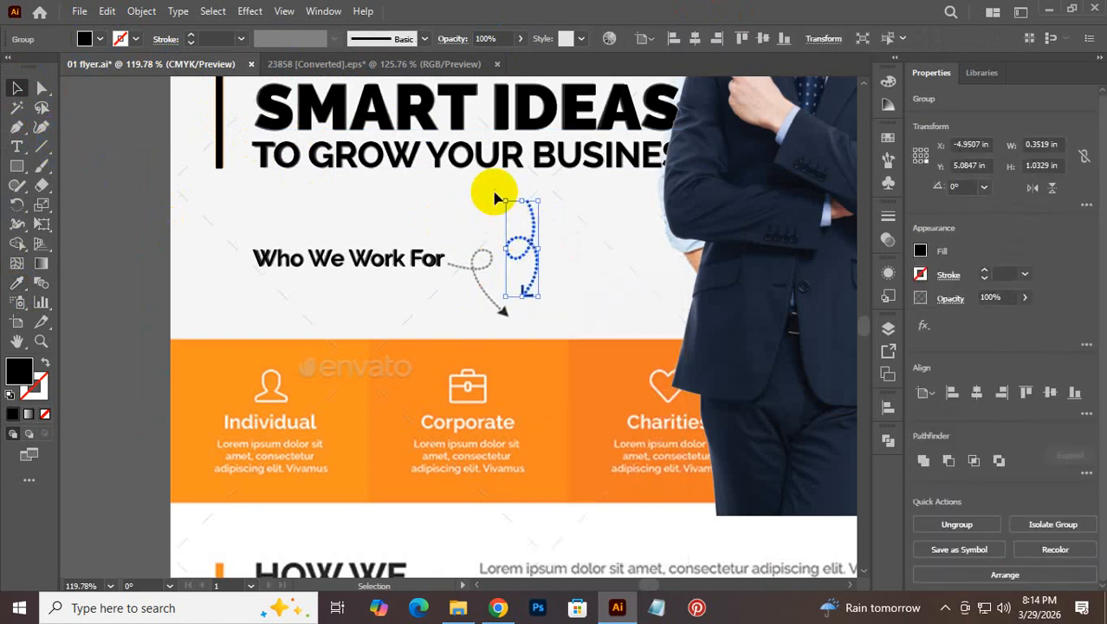
drag(492, 204, 483, 278)
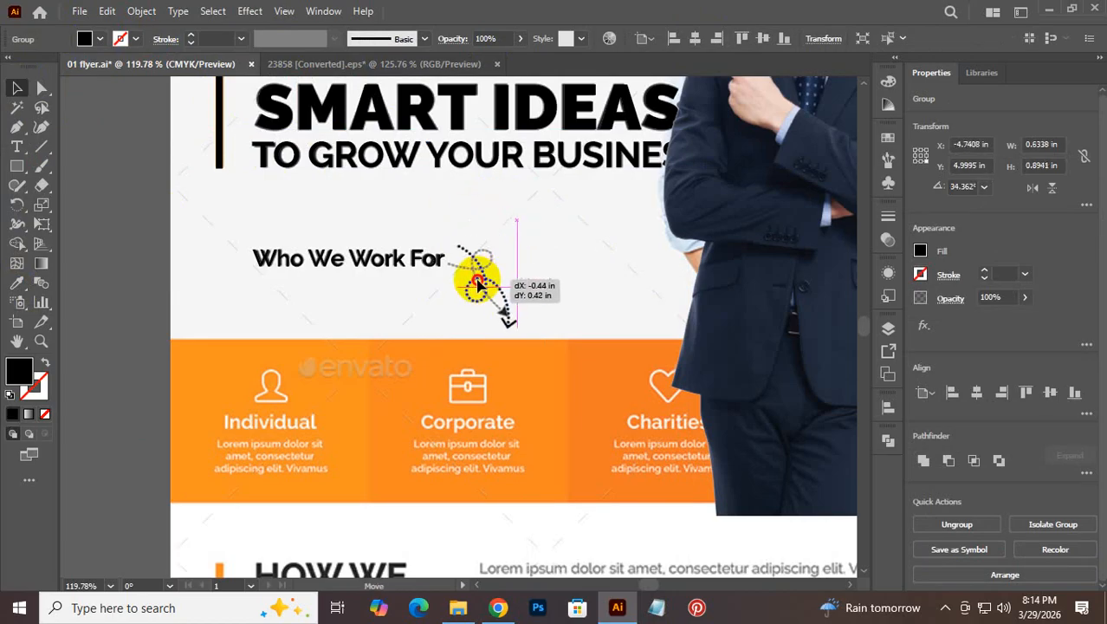
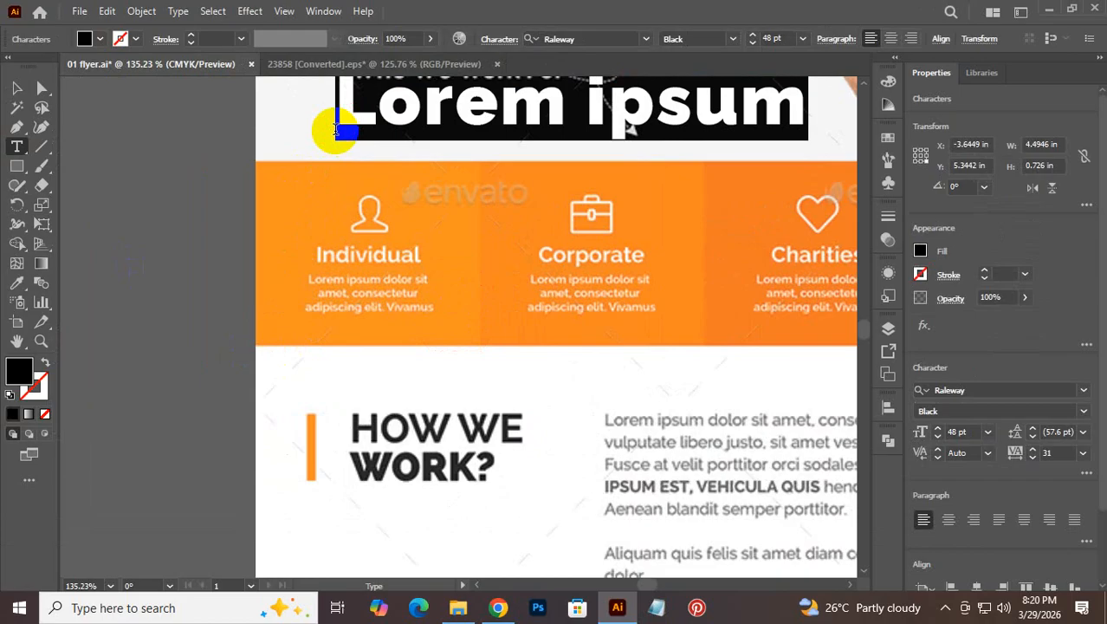
Step: Replace the placeholder in the new 48 pt Raleway Black text with Individual and finish editing it
text(I)
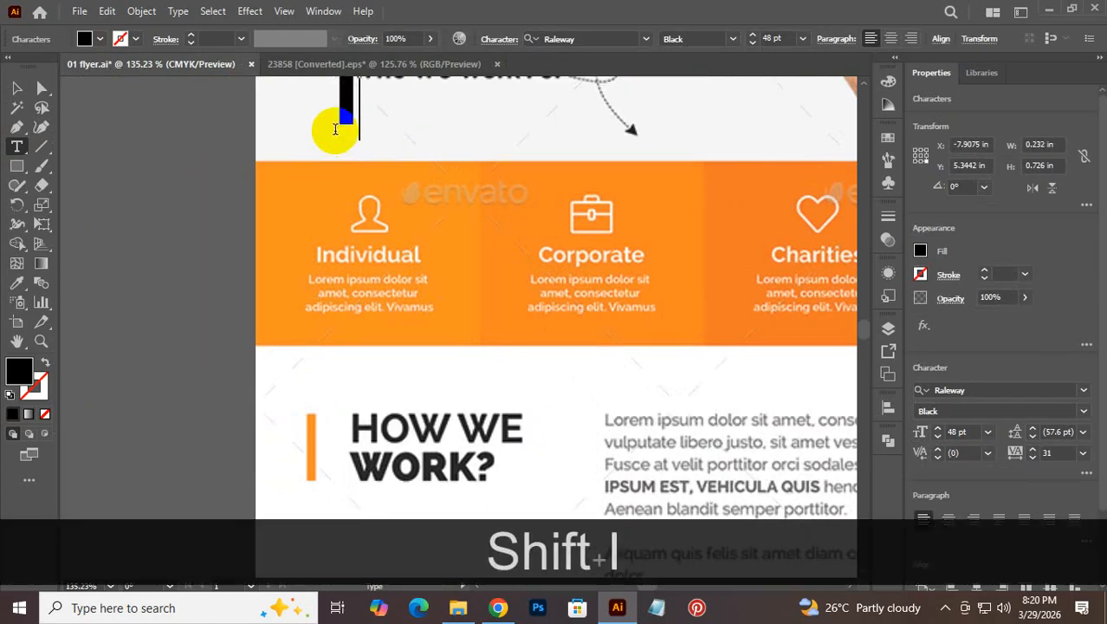
text(n)
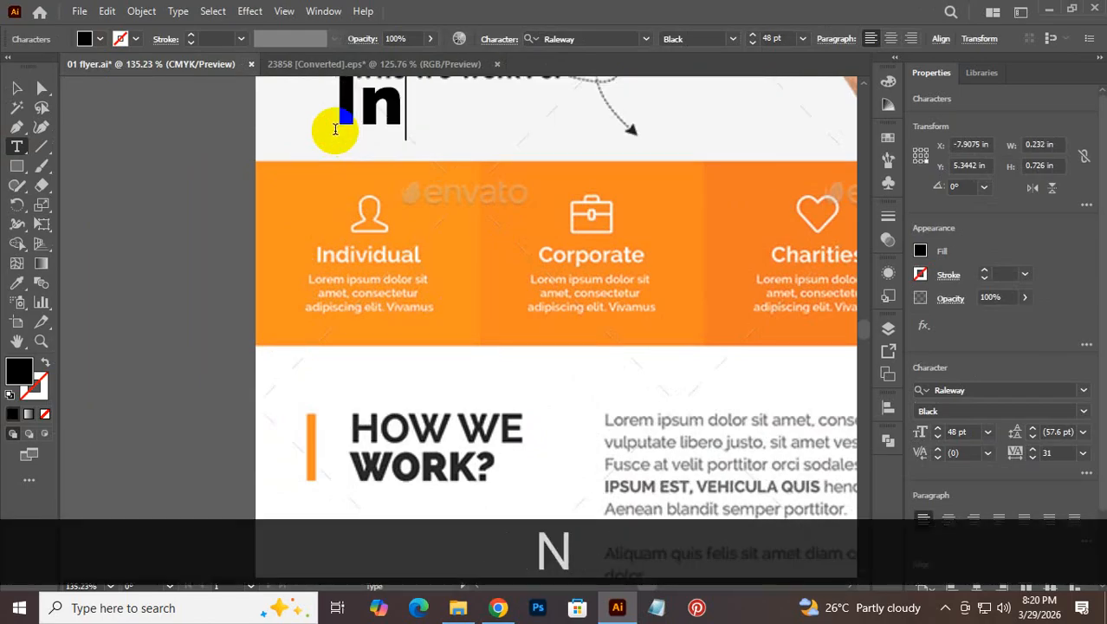
text(div)
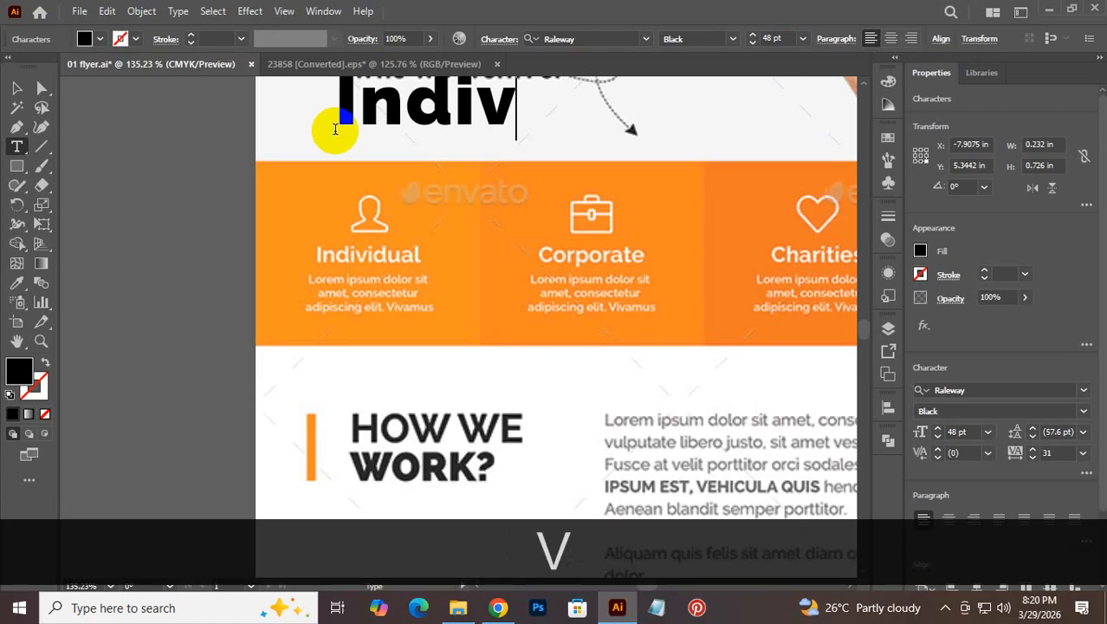
text(idual)
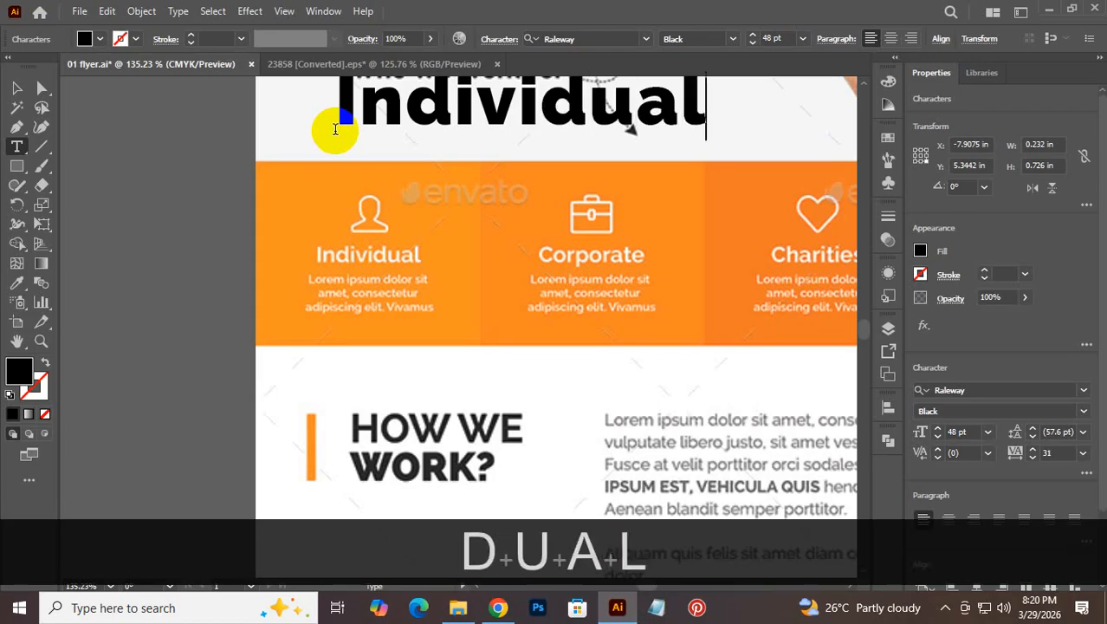
click(17, 88)
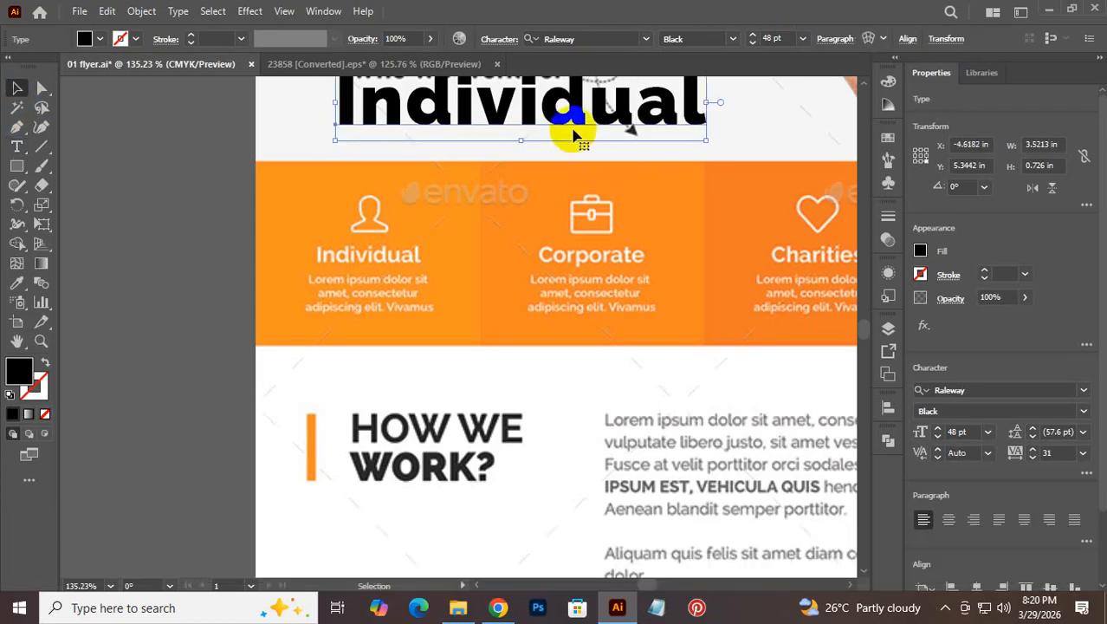
Step: Scale the Individual heading down, place it over the reference label in the first orange column and set its size to 14 pt
drag(576, 129, 492, 381)
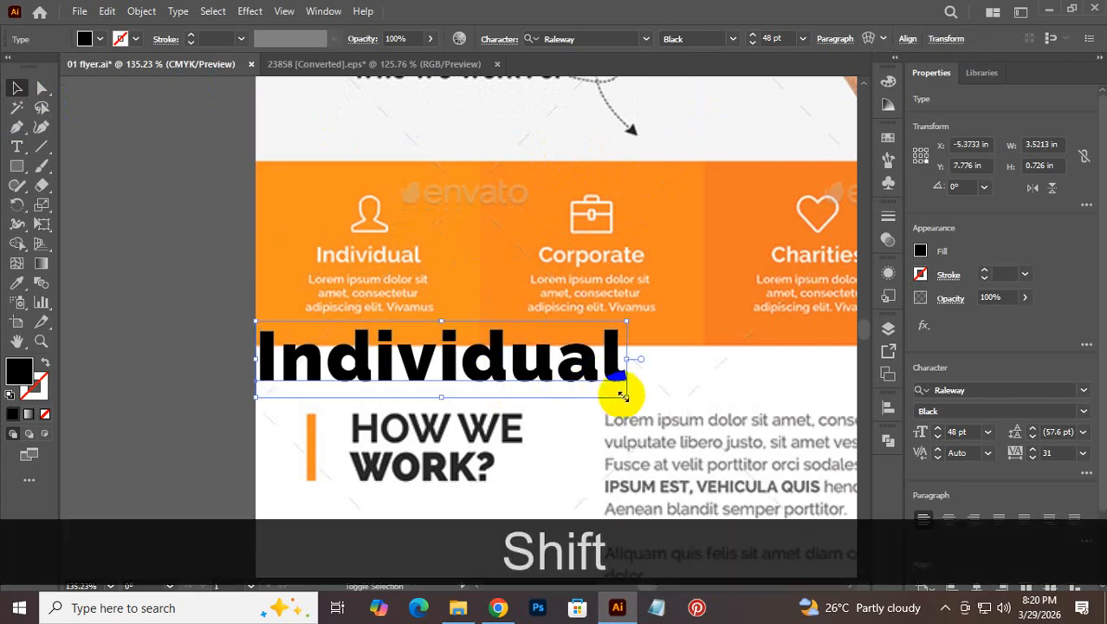
drag(618, 388, 559, 361)
drag(389, 350, 404, 259)
drag(404, 259, 418, 260)
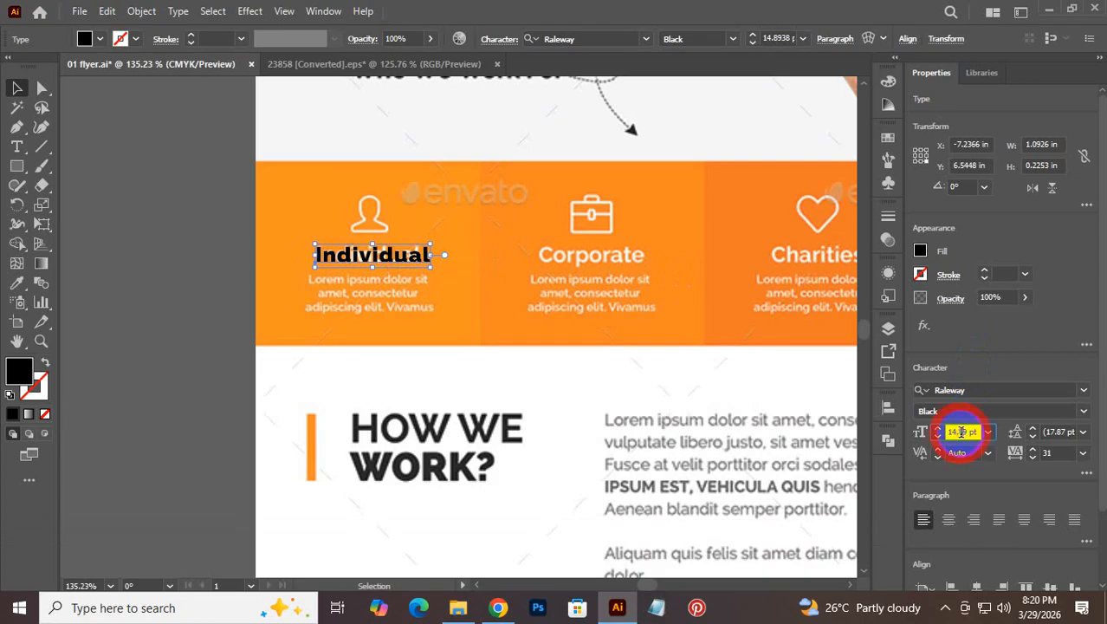
key(Up)
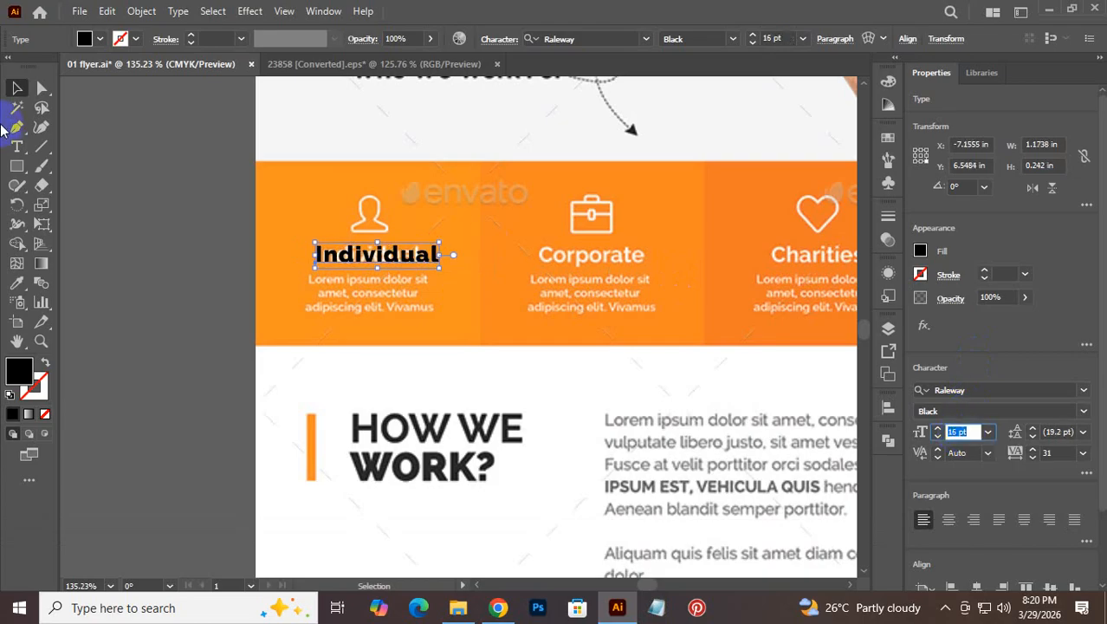
key(Down)
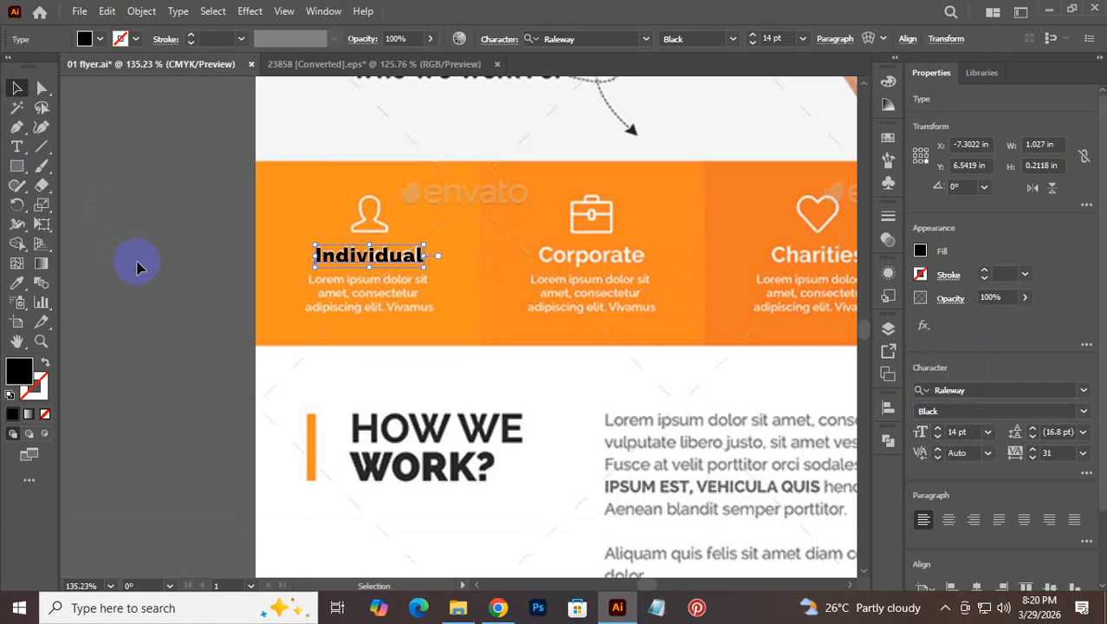
drag(384, 264, 384, 263)
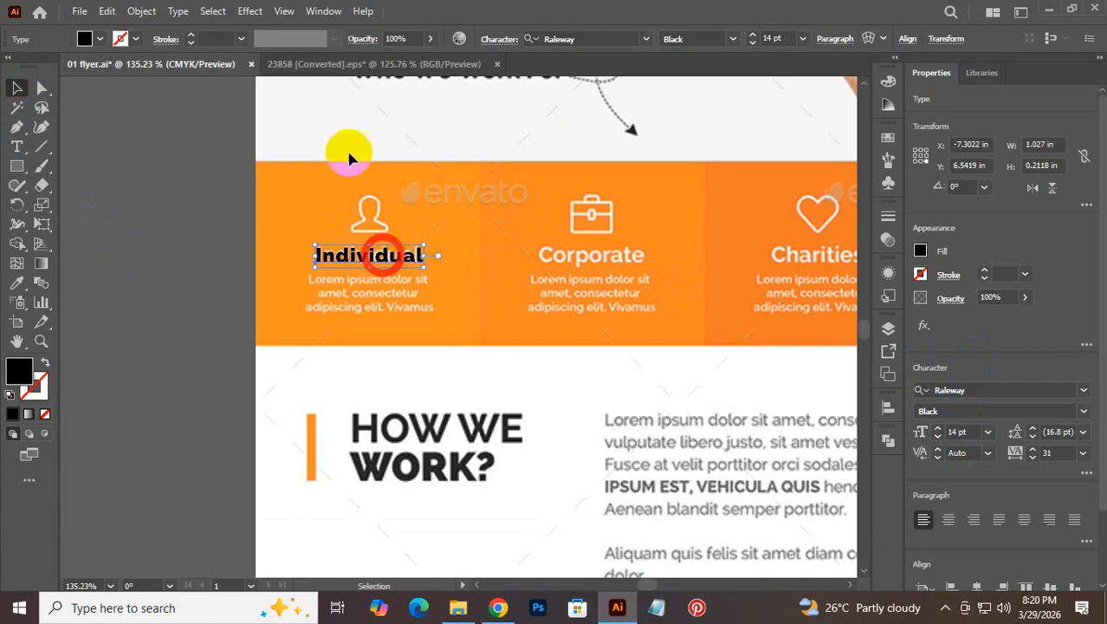
Step: Fill the Individual heading with white and deselect it
click(106, 40)
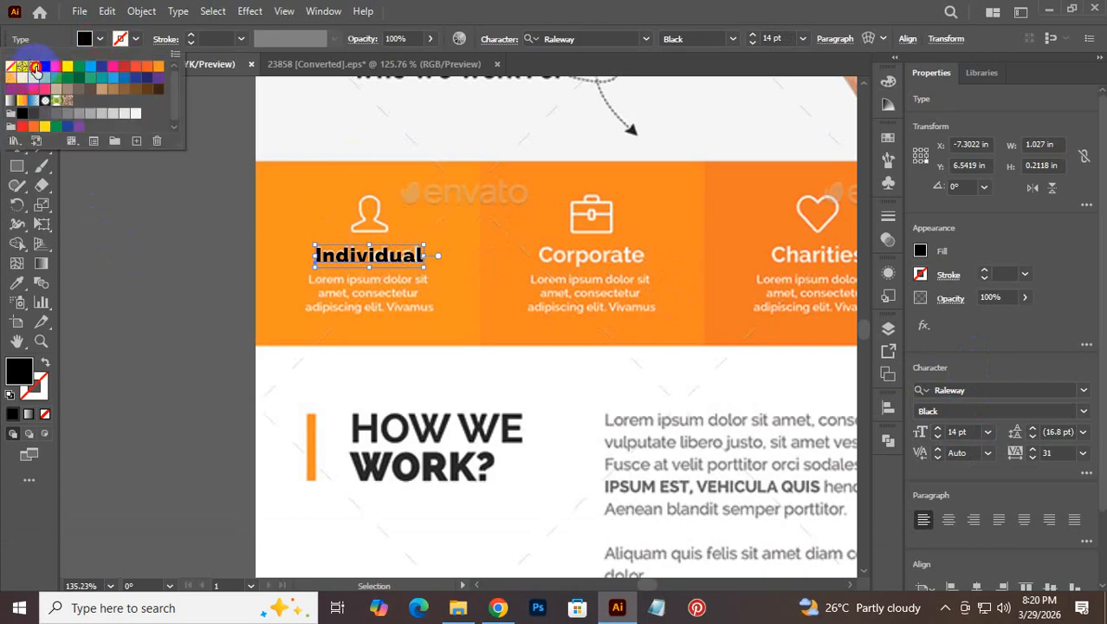
click(35, 68)
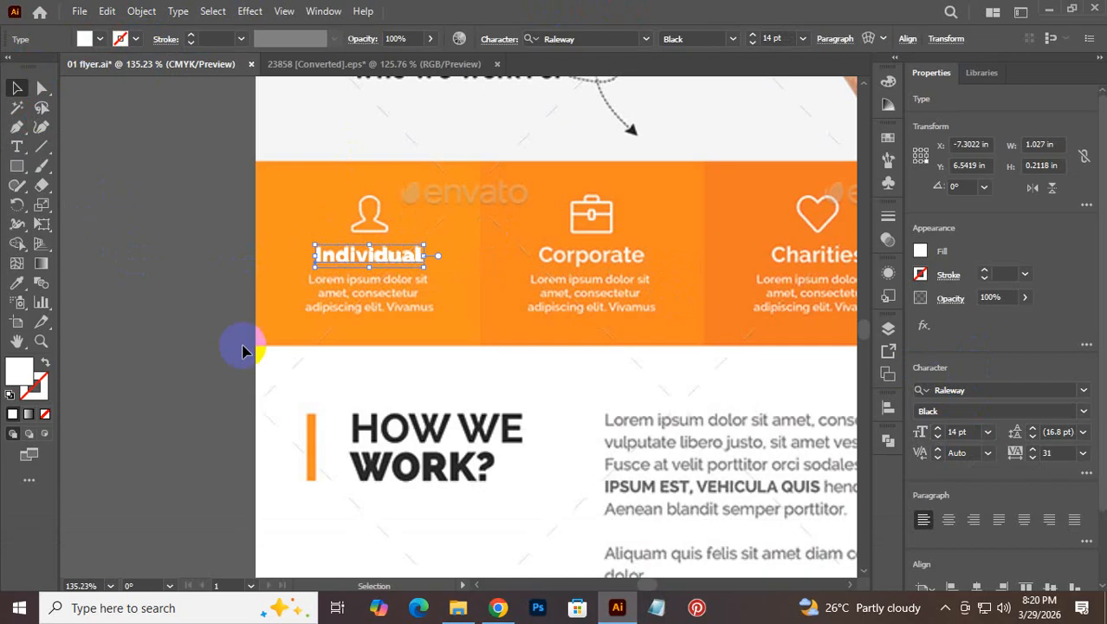
click(302, 317)
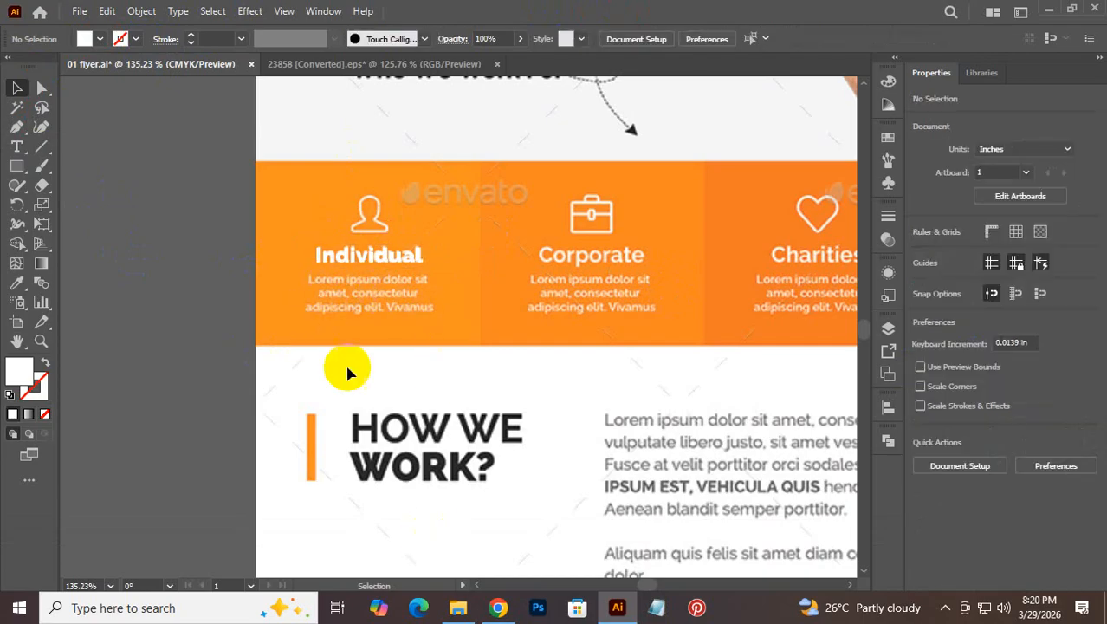
Step: Draw a text area about 1.23 × 0.42 in over the reference paragraph under Individual and set its font size to 6 pt
click(17, 149)
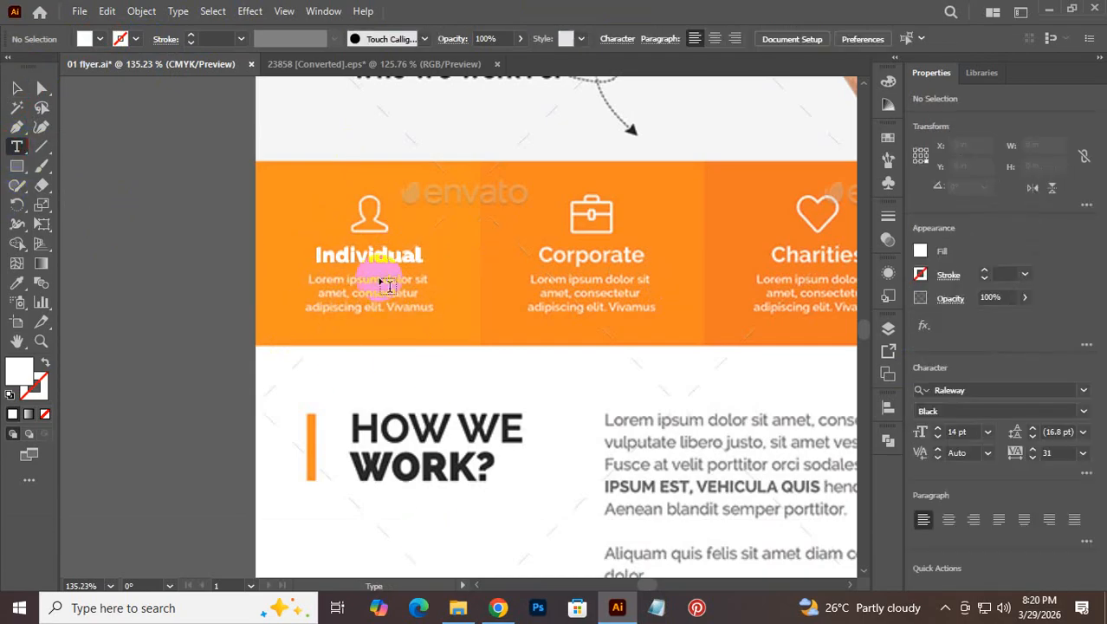
drag(307, 277, 432, 311)
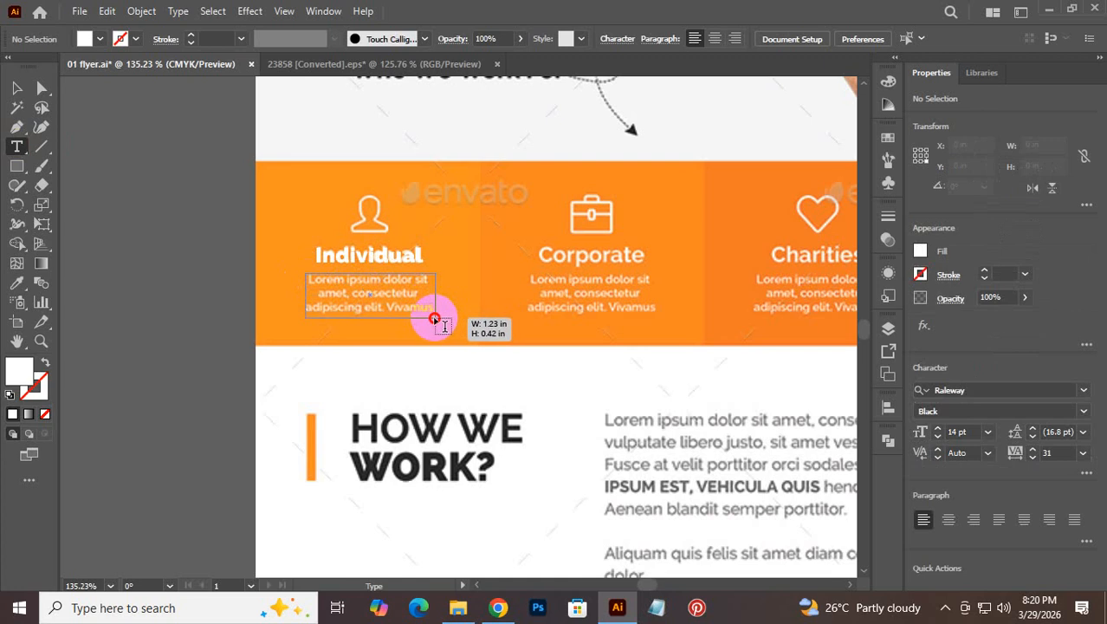
drag(433, 316, 433, 316)
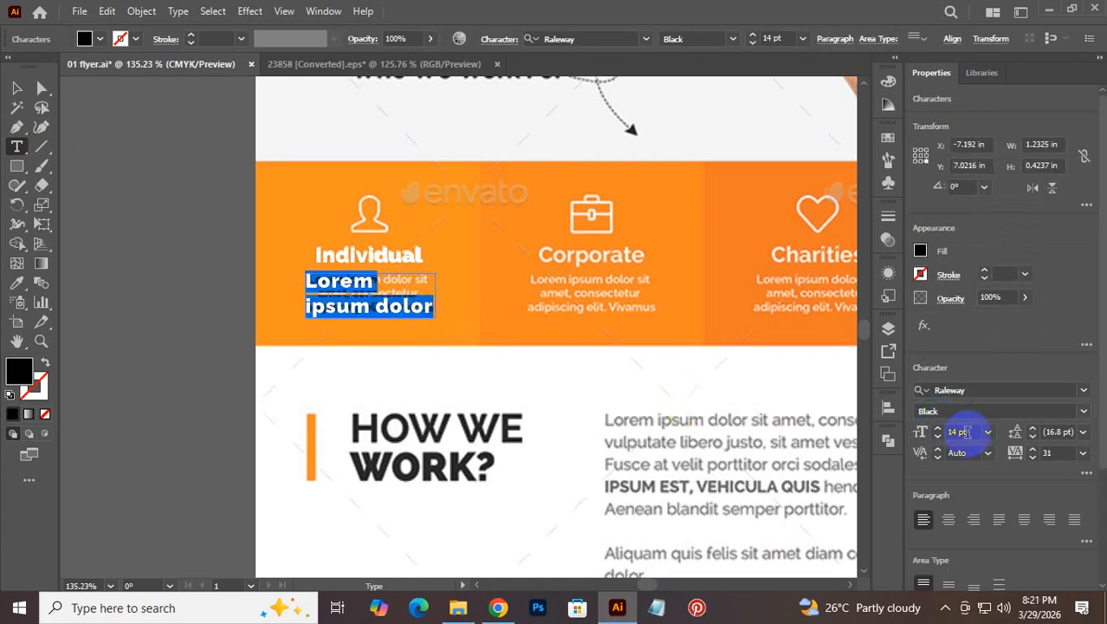
text(9)
key(Return)
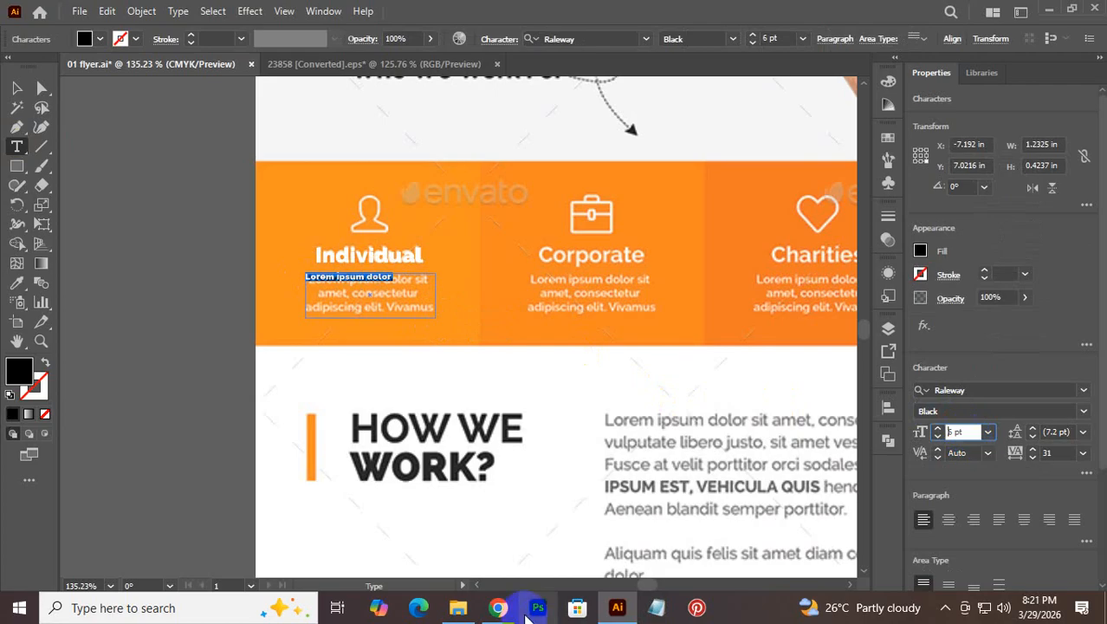
Step: Switch to Chrome, search for lorem ipsum in a new tab and open the lipsum.com site
click(496, 611)
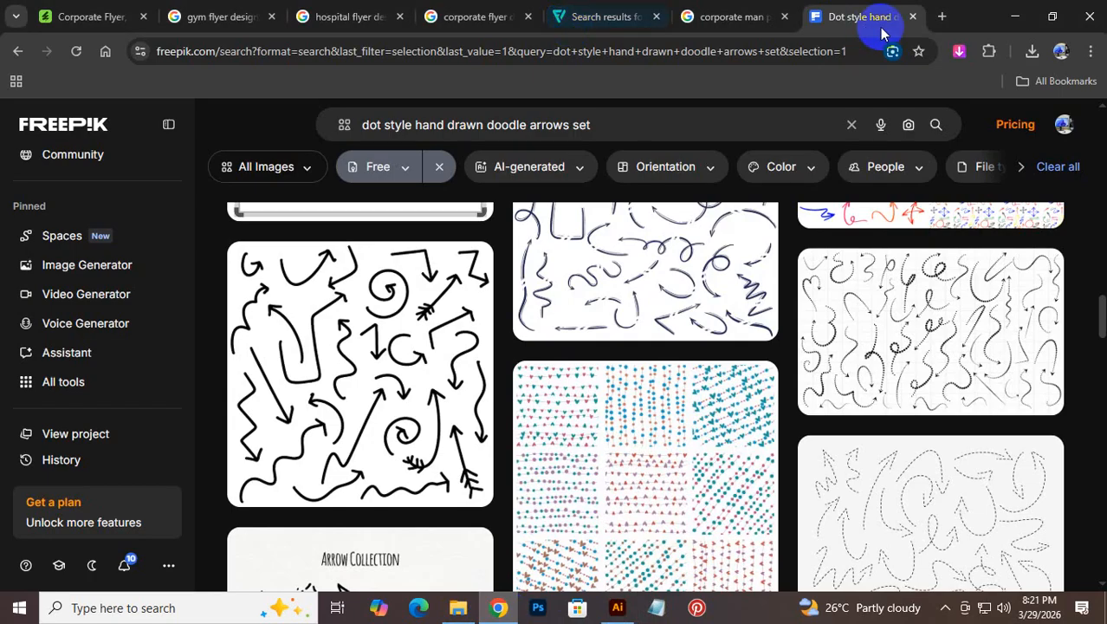
click(942, 17)
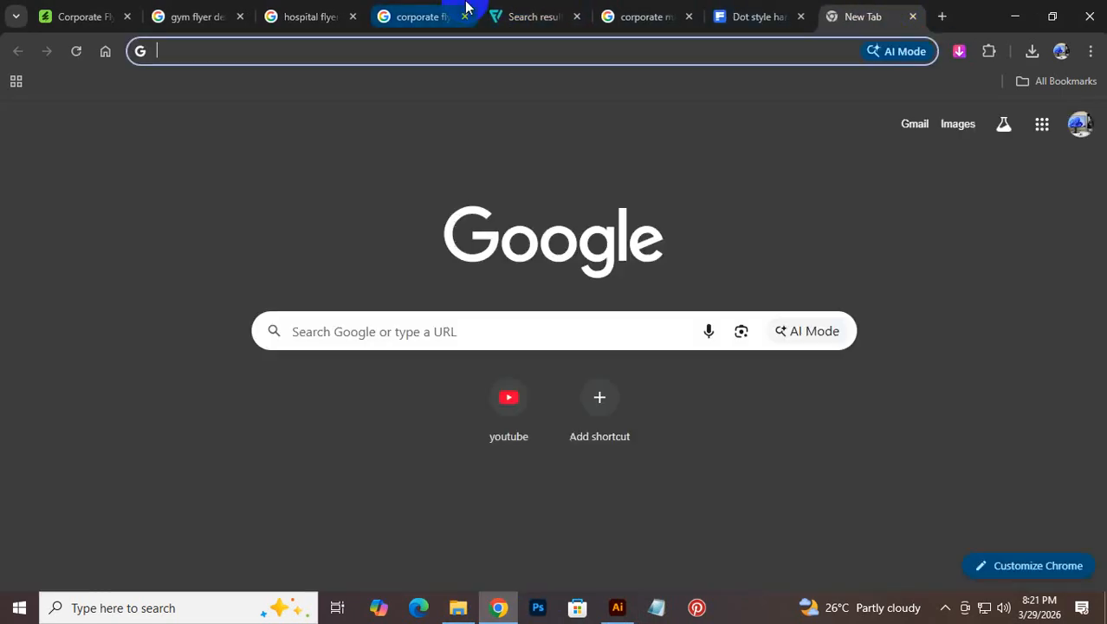
text(loriam)
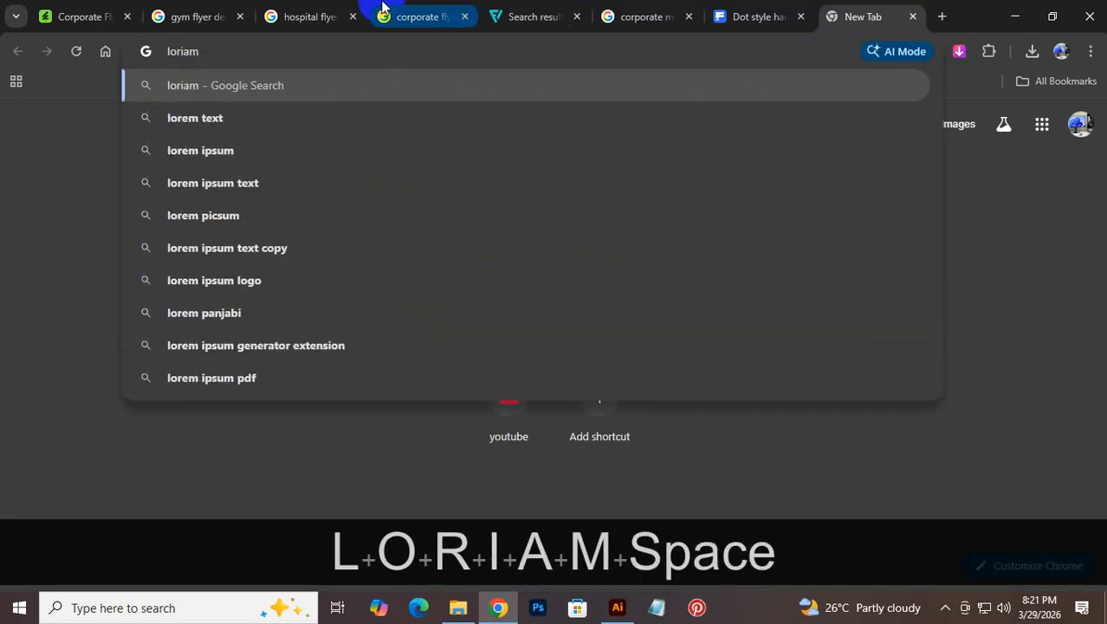
click(267, 150)
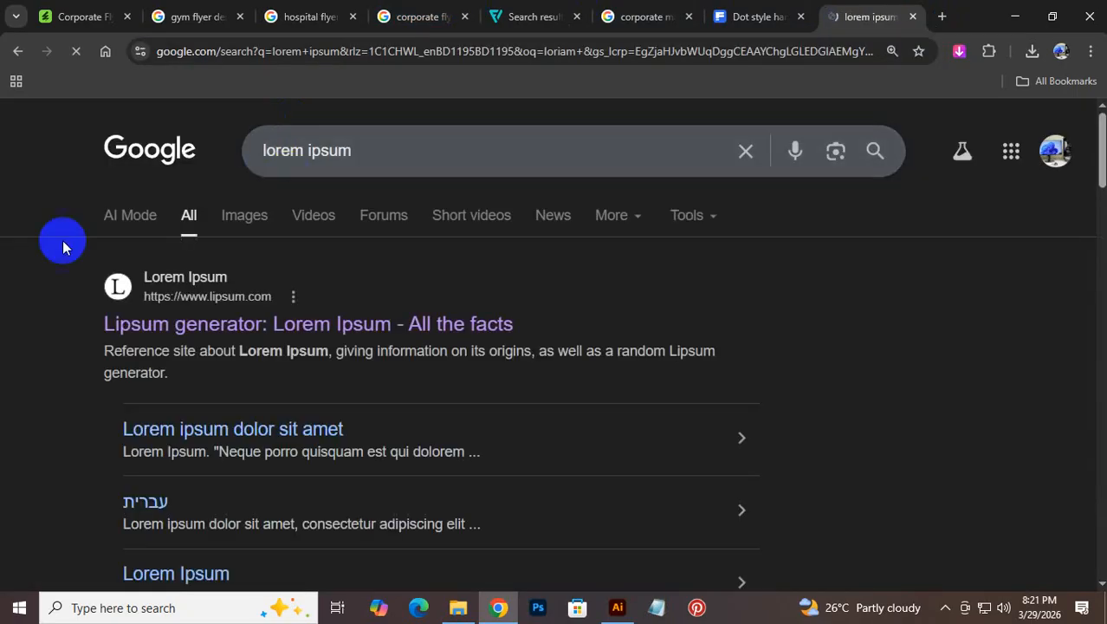
click(487, 333)
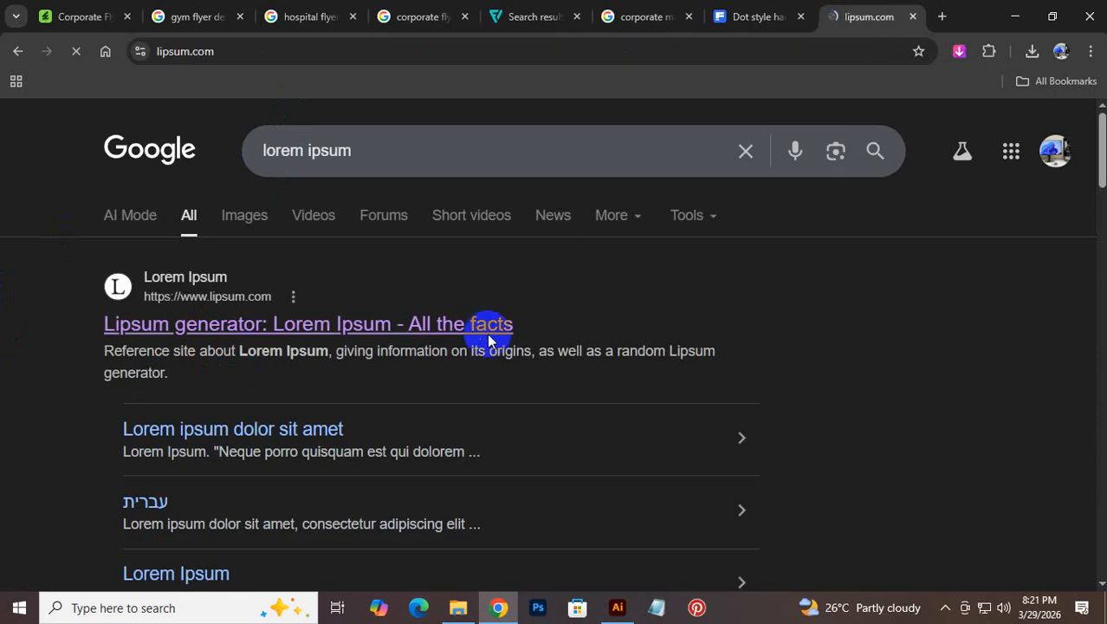
Step: Copy the first sentence under What is Lorem Ipsum?, ending with "printing and typesetting industry."
scroll(499, 334, down, 4)
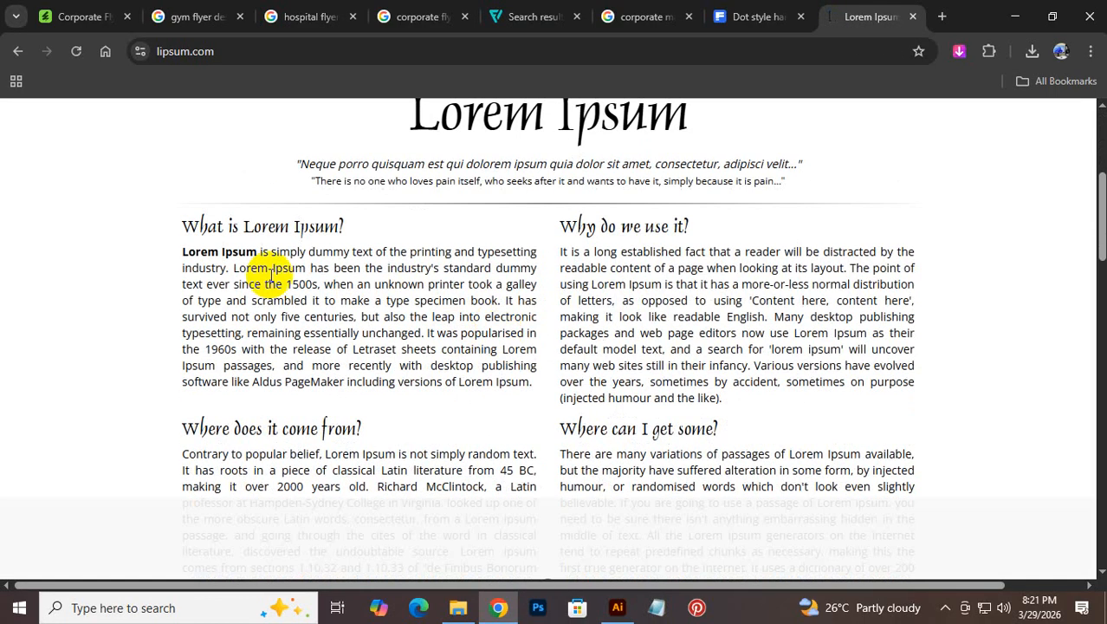
mouse_move(177, 255)
mouse_down()
mouse_move(218, 254)
mouse_move(184, 254)
mouse_up()
click(247, 282)
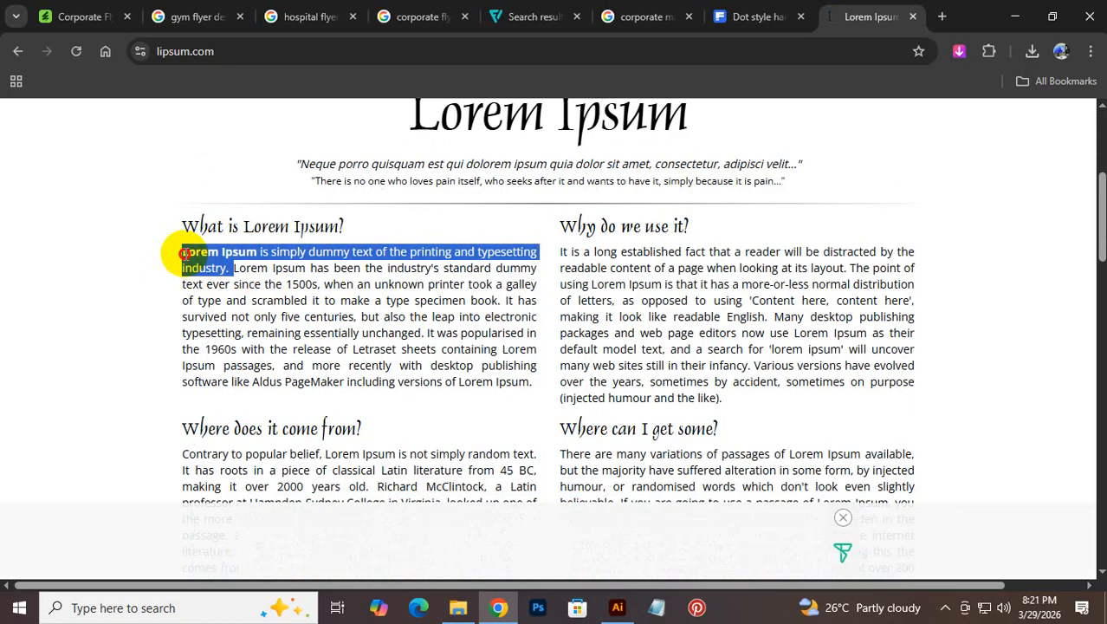
key(ctrl+c)
Step: Switch back to Illustrator and replace the placeholder in the text area under Individual with the copied Lorem Ipsum sentence
click(613, 607)
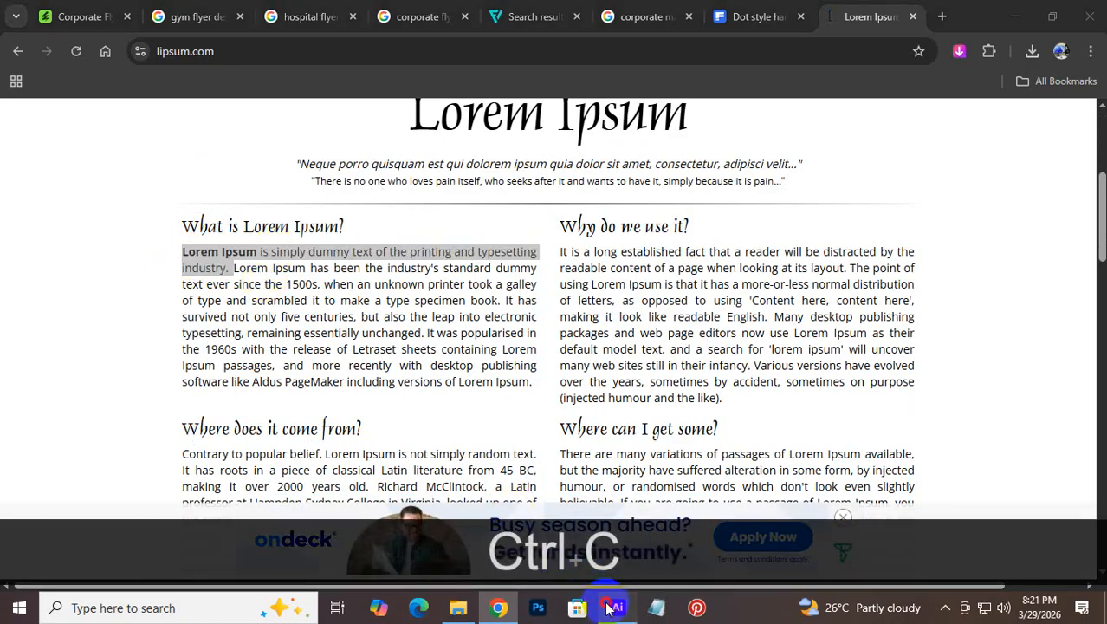
key(ctrl+v)
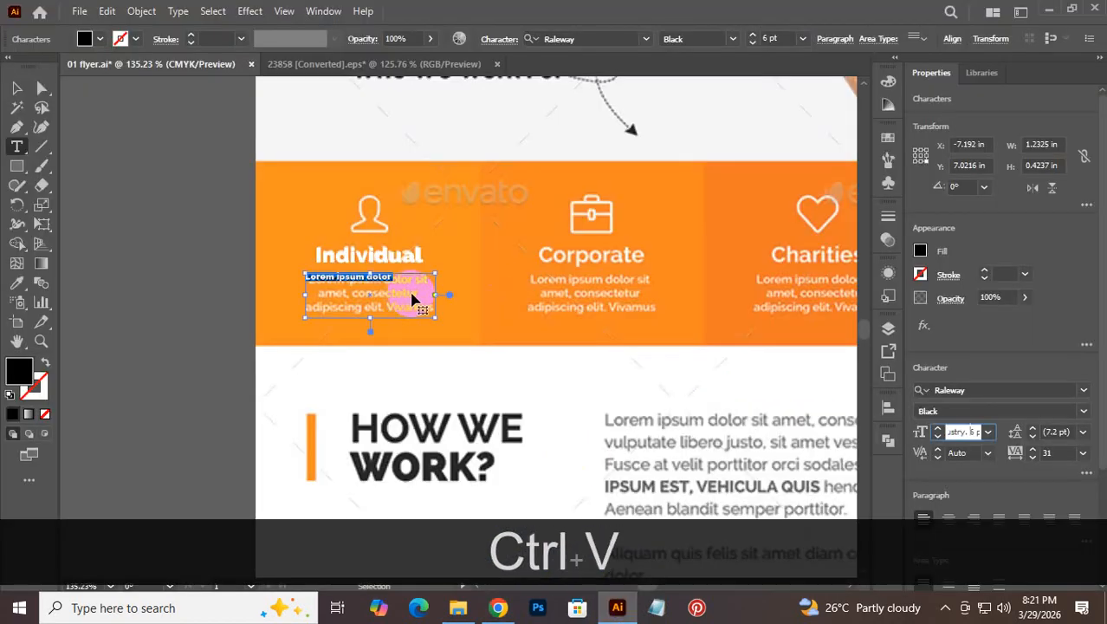
key(ctrl+a)
key(ctrl+v)
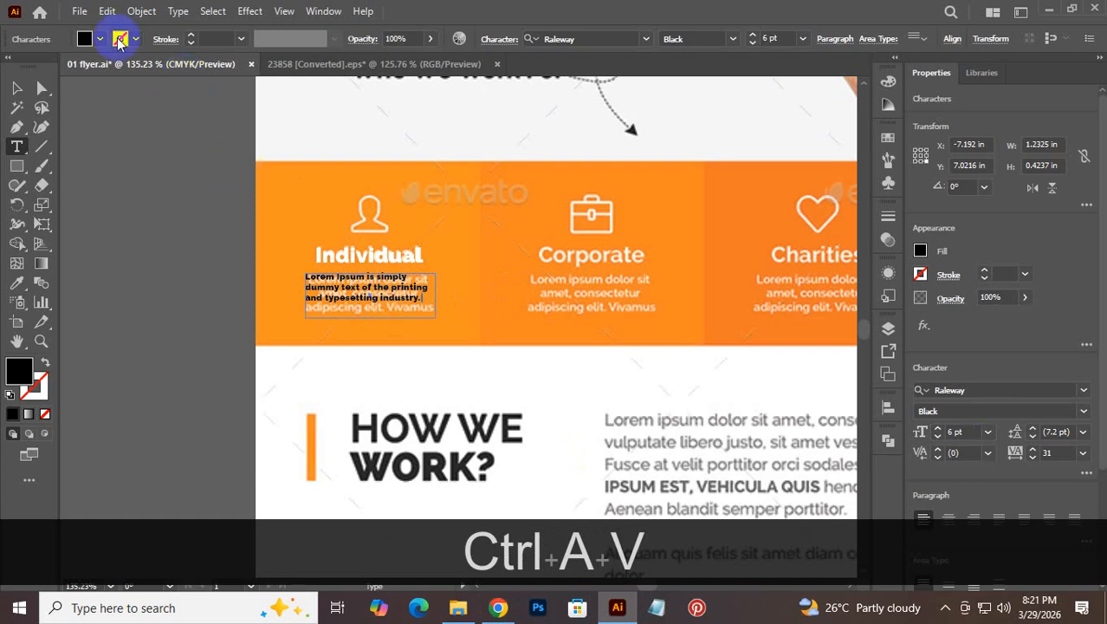
Step: Set the whole paragraph under Individual to Raleway Medium at 7 pt
key(ctrl+a)
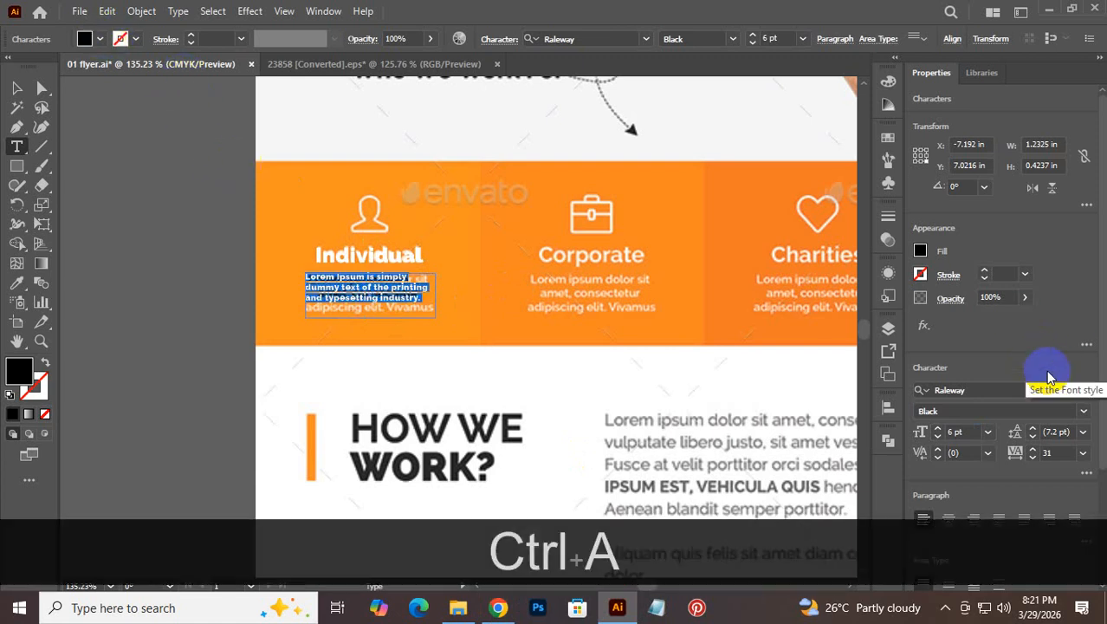
click(1082, 415)
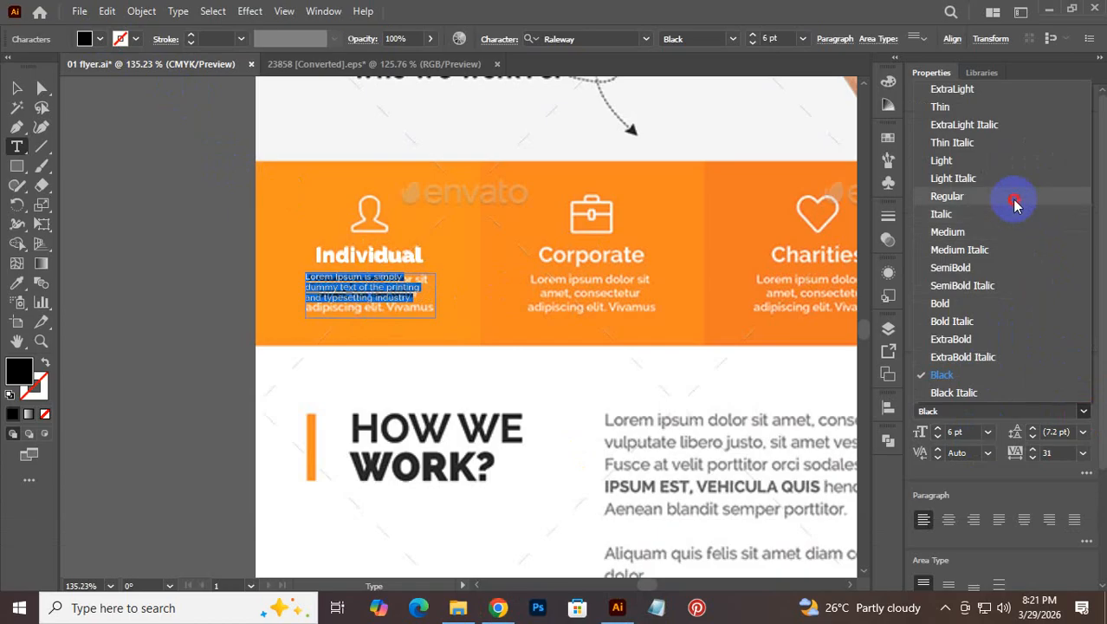
click(1015, 203)
click(1081, 414)
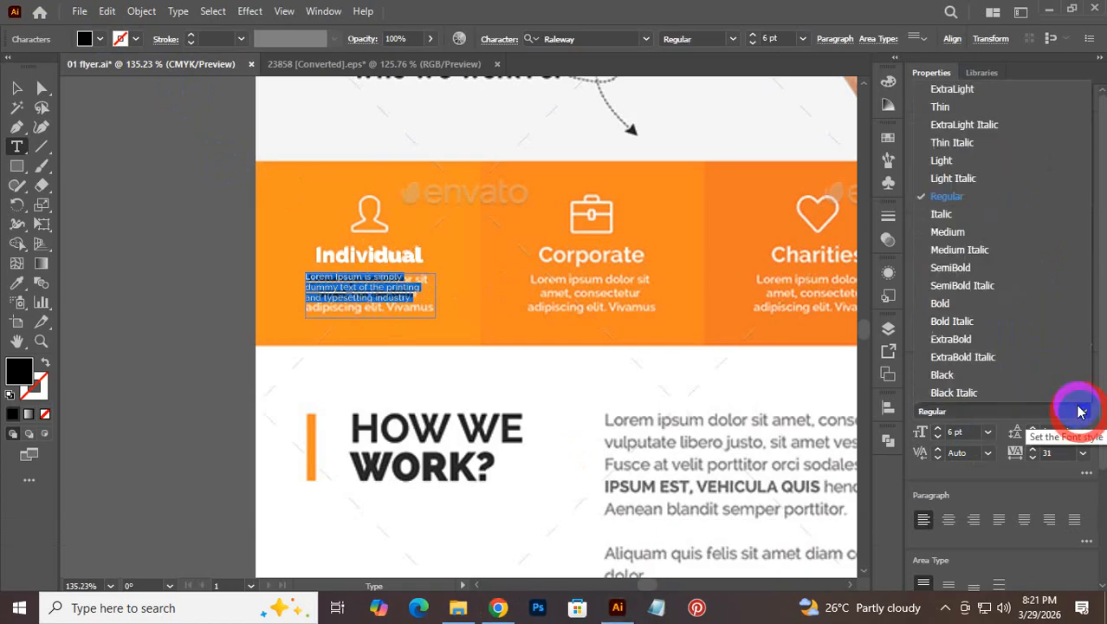
click(1010, 229)
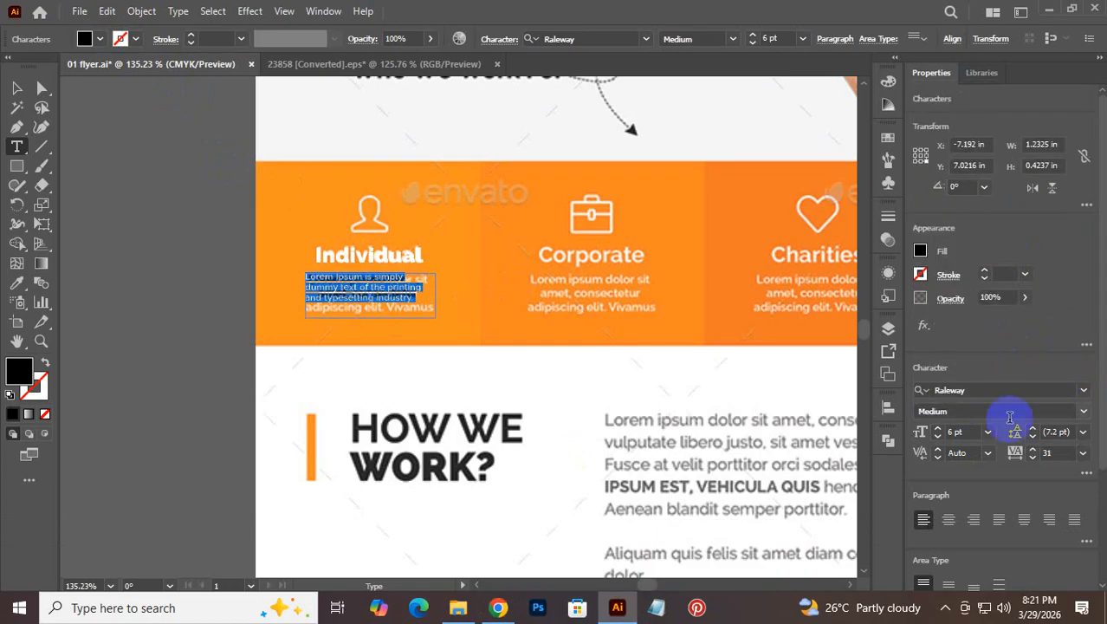
scroll(966, 426, up, 2)
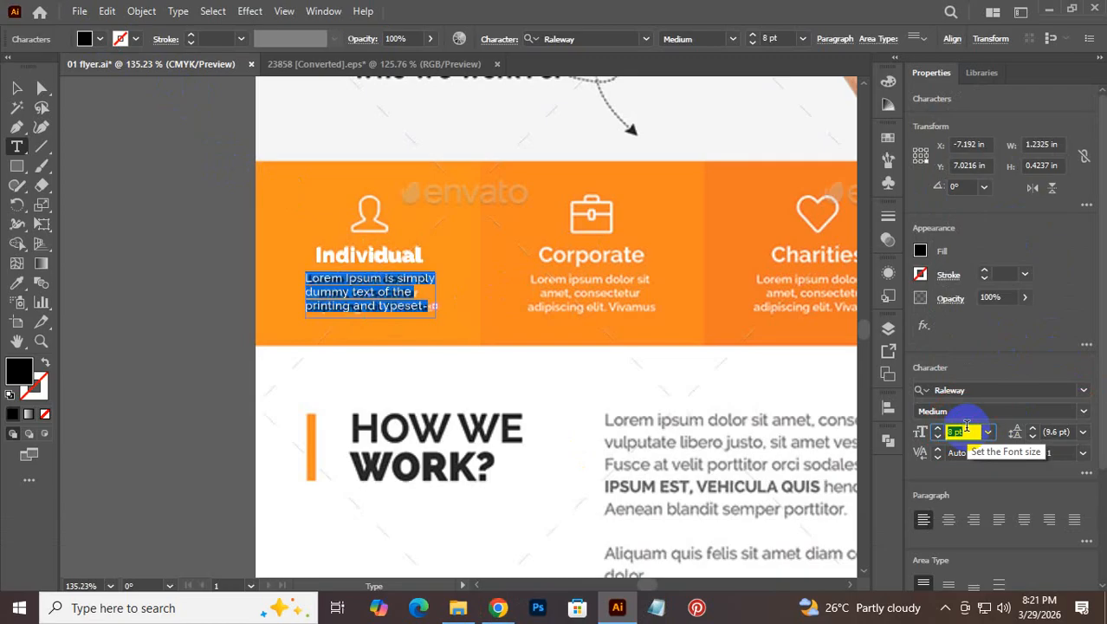
scroll(966, 427, down, 1)
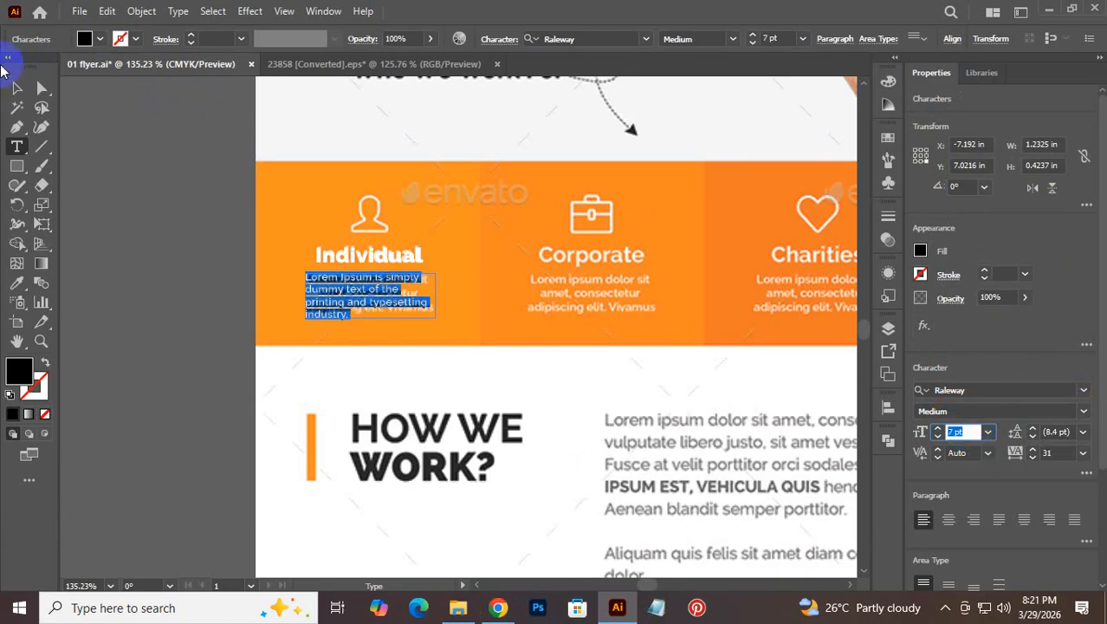
click(16, 87)
click(445, 403)
Step: Center-align the paragraph under Individual and shift it sideways to sit centered over the reference paragraph
key(ctrl+space)
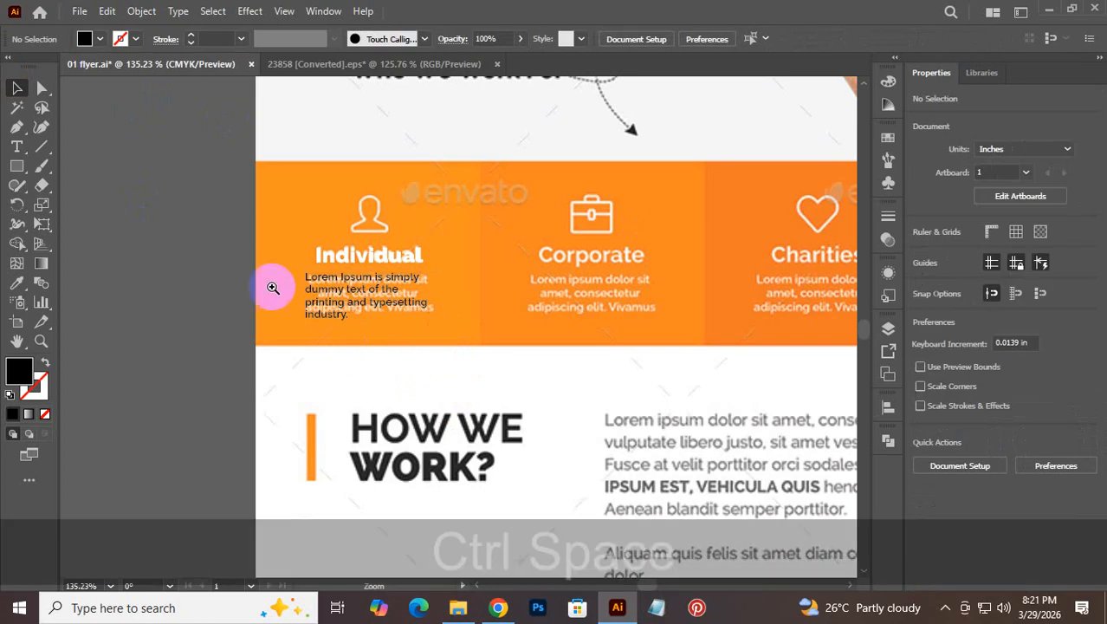
drag(273, 288, 496, 295)
triple_click(582, 355)
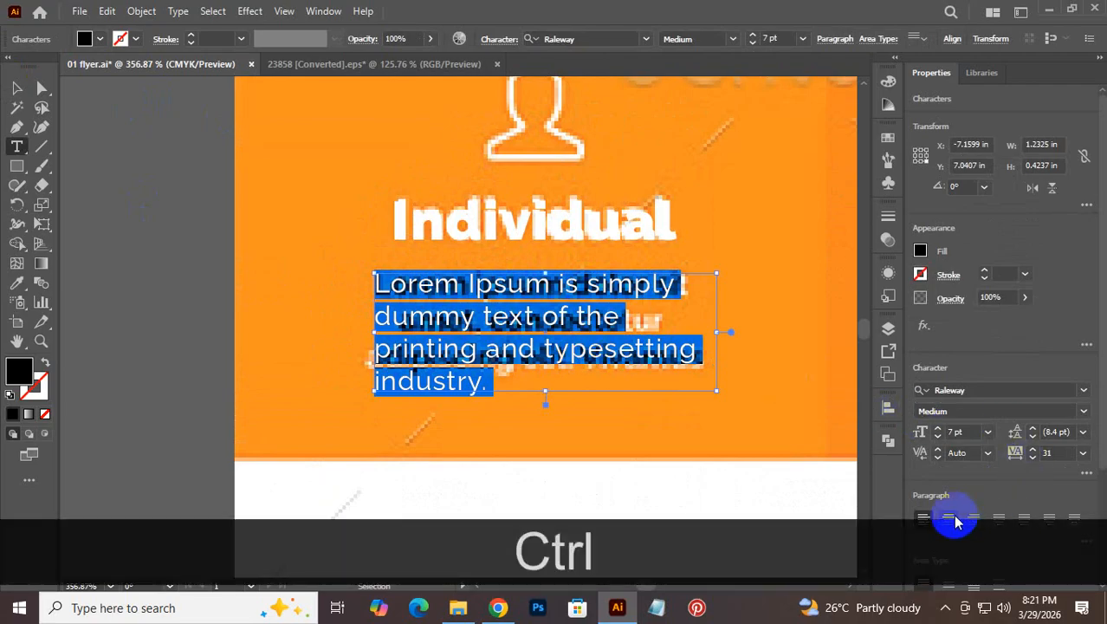
click(948, 518)
click(19, 89)
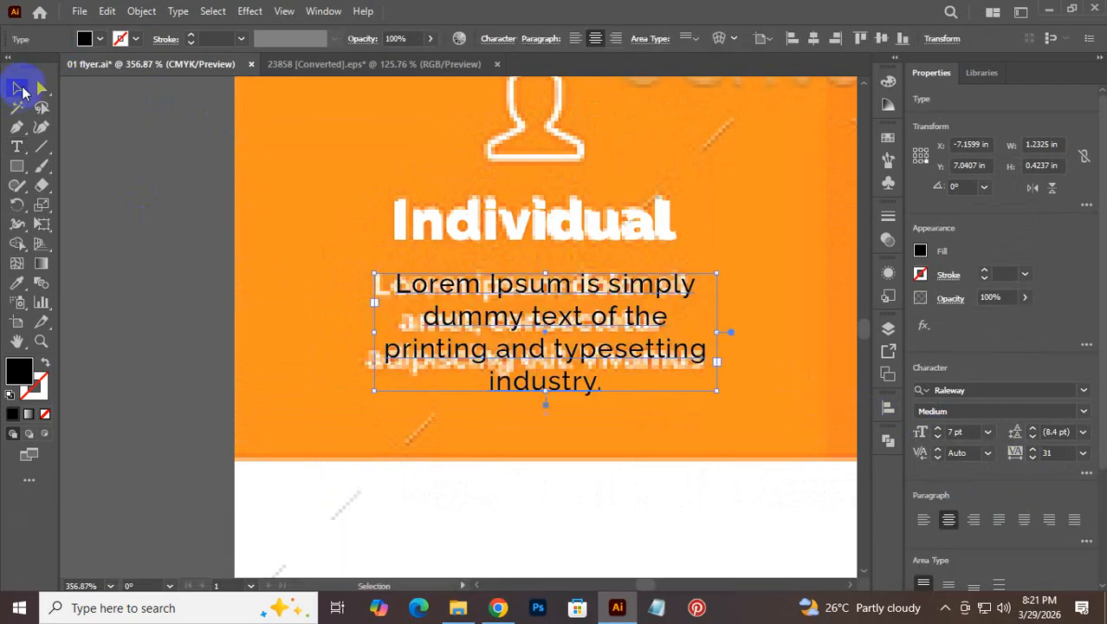
click(572, 358)
drag(587, 323, 563, 321)
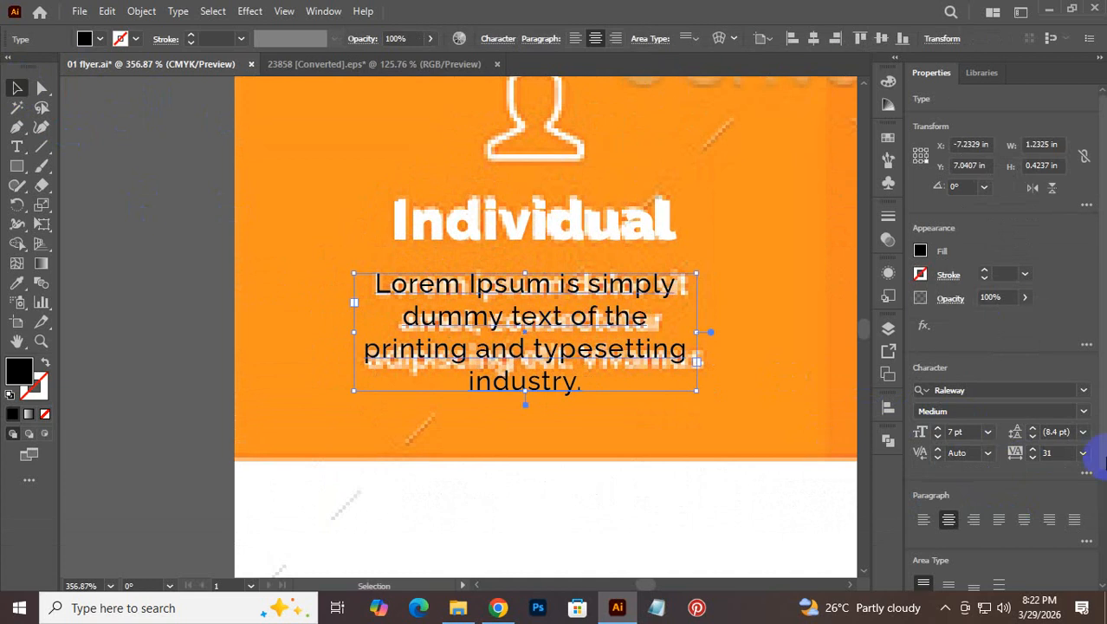
Step: Change the font weight of the paragraph under Individual to SemiBold
click(1084, 412)
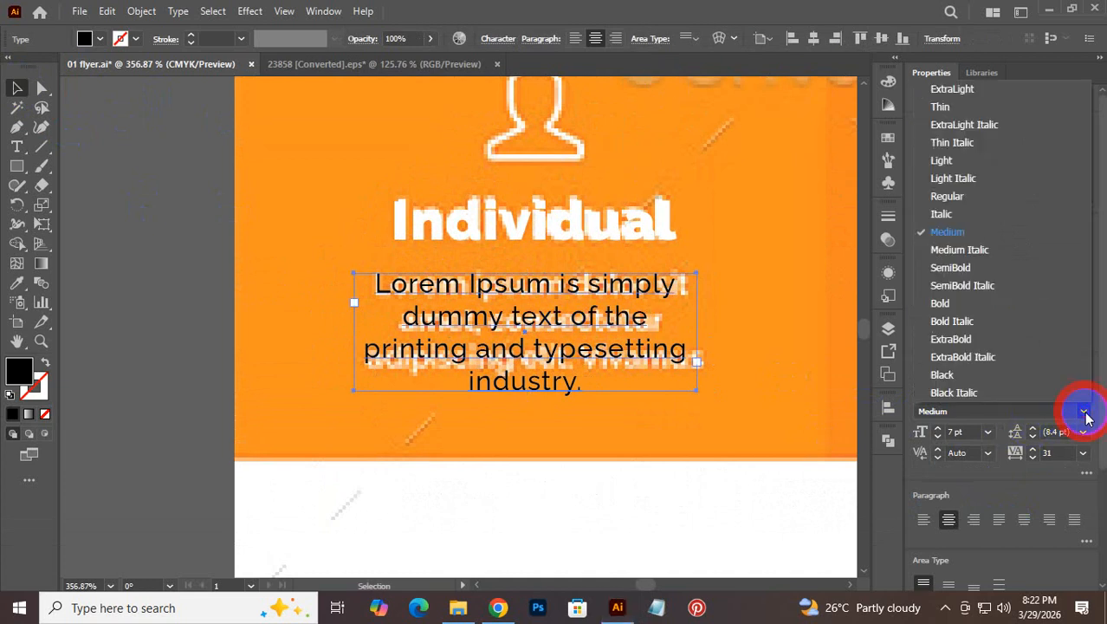
click(990, 265)
click(524, 457)
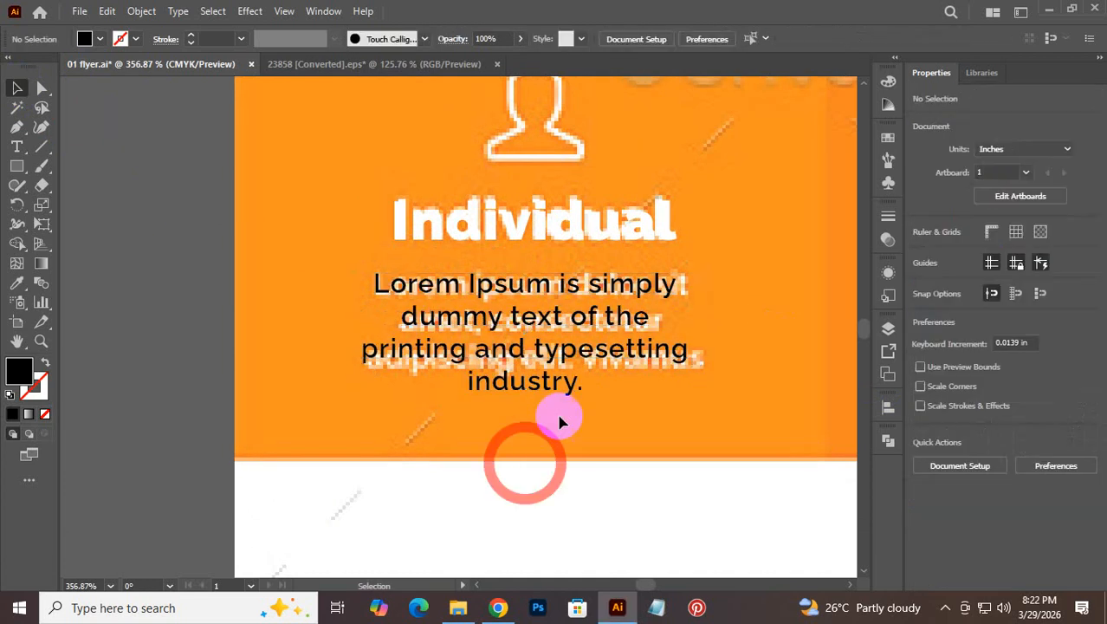
drag(556, 352, 562, 350)
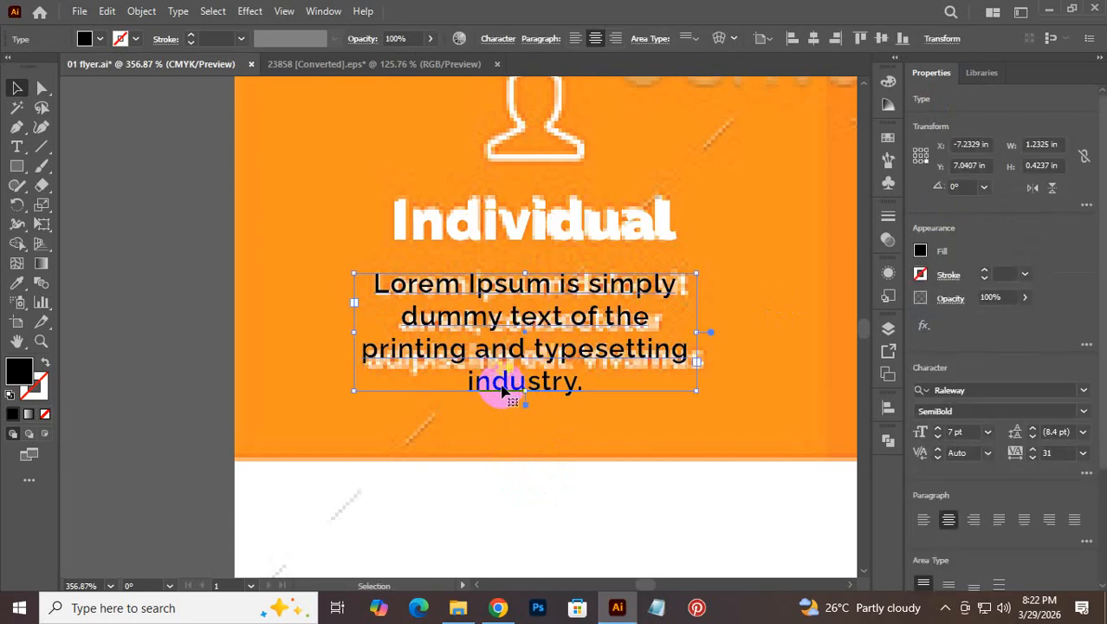
Step: Delete the last word, "industry.", so the paragraph under Individual fits on three lines
double_click(465, 378)
double_click(464, 380)
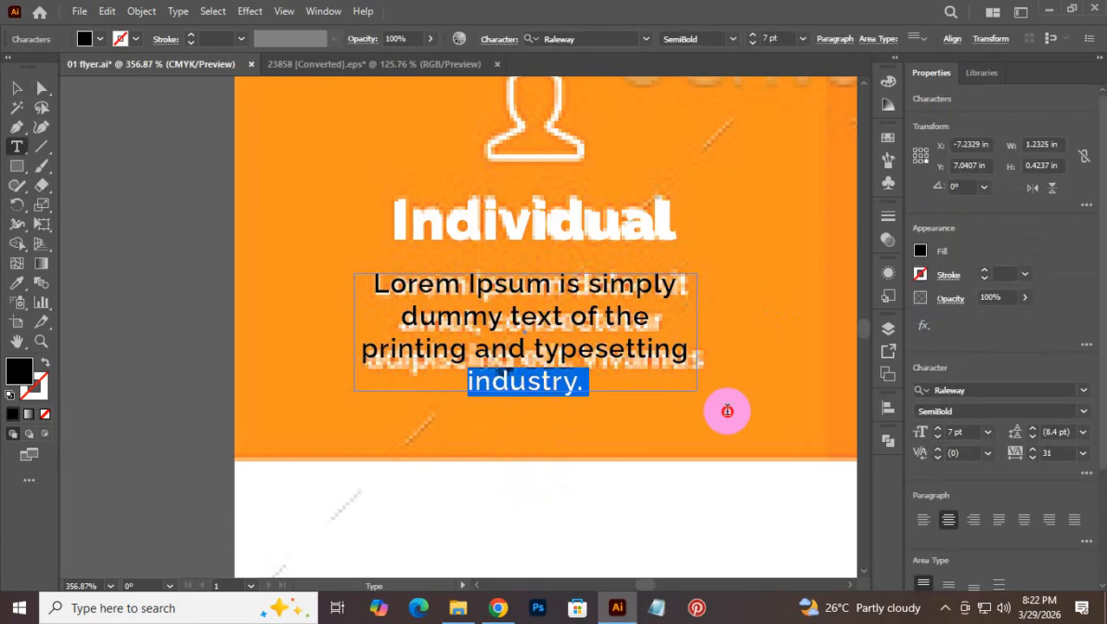
key(BackSpace)
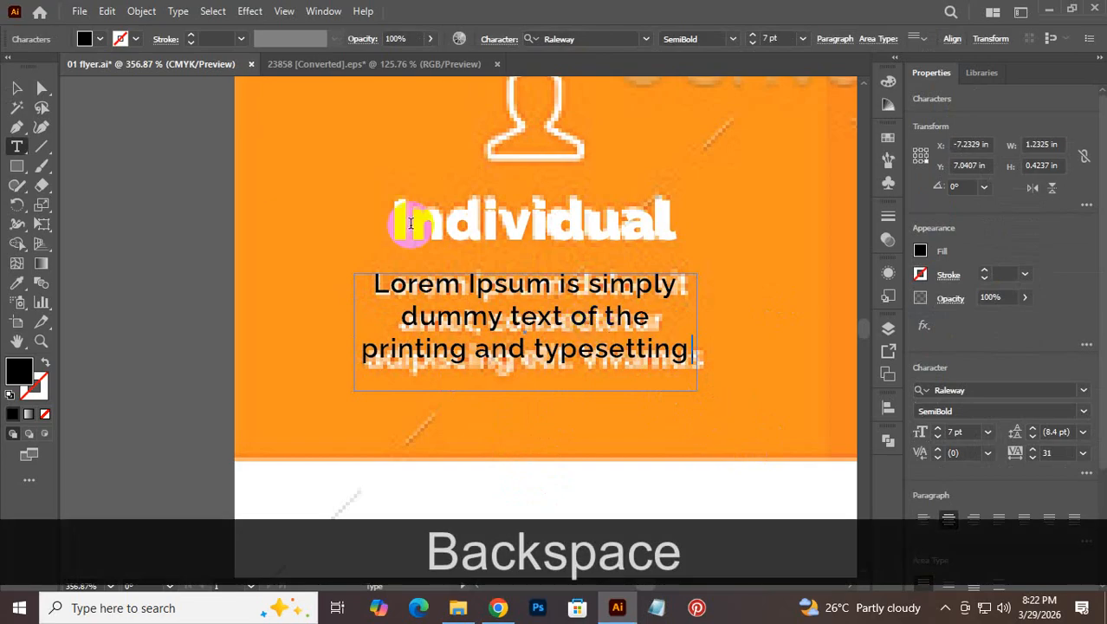
click(16, 88)
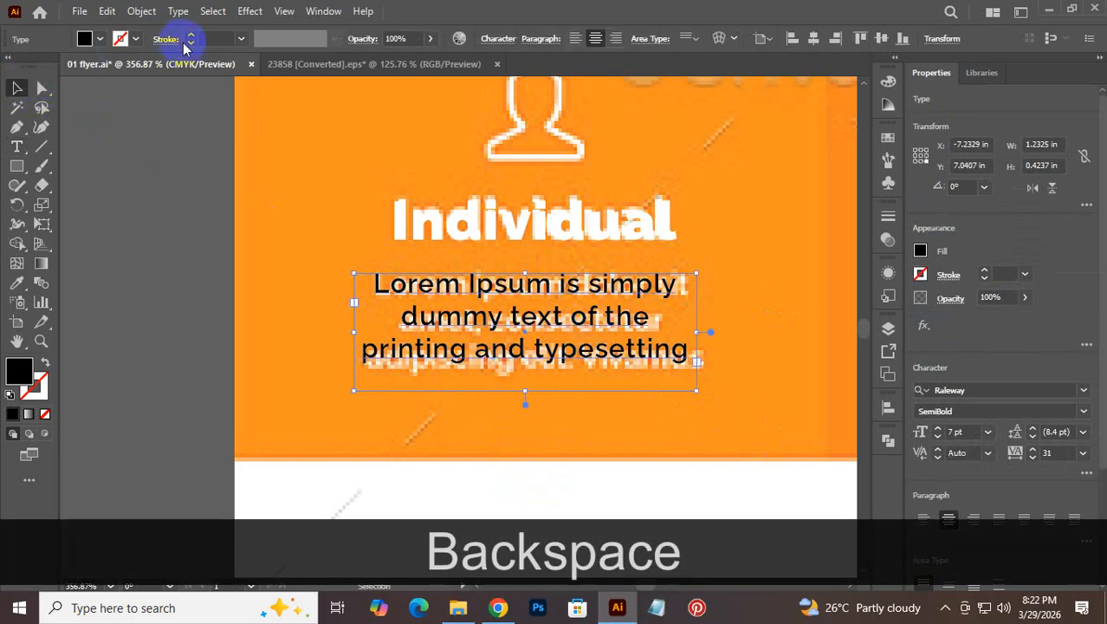
Step: Fill the paragraph under Individual with white
click(99, 38)
click(33, 67)
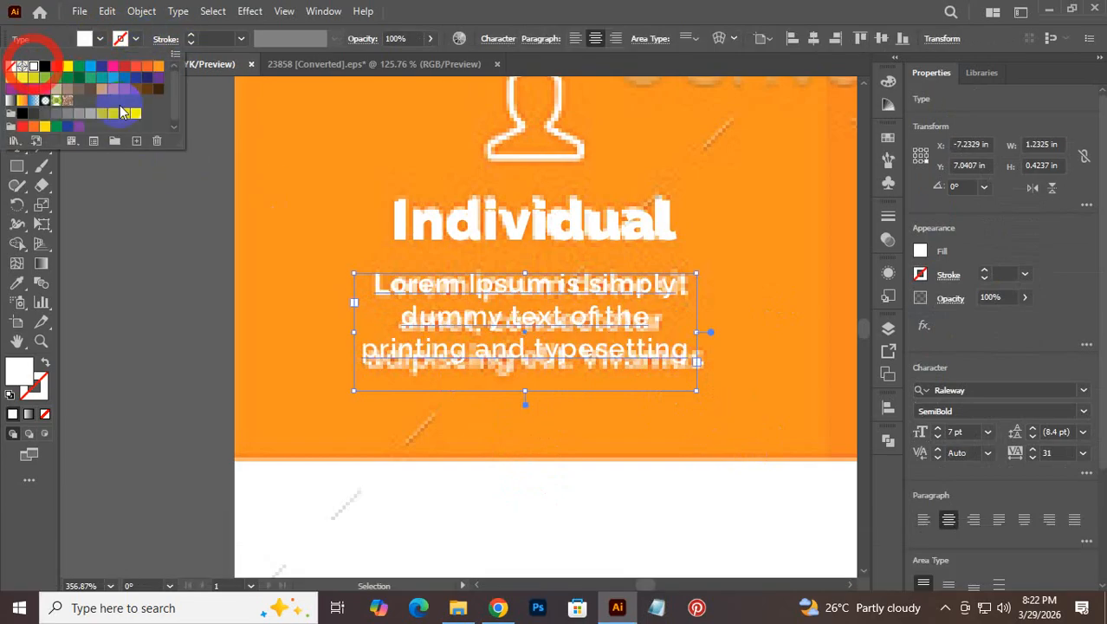
click(218, 283)
click(750, 322)
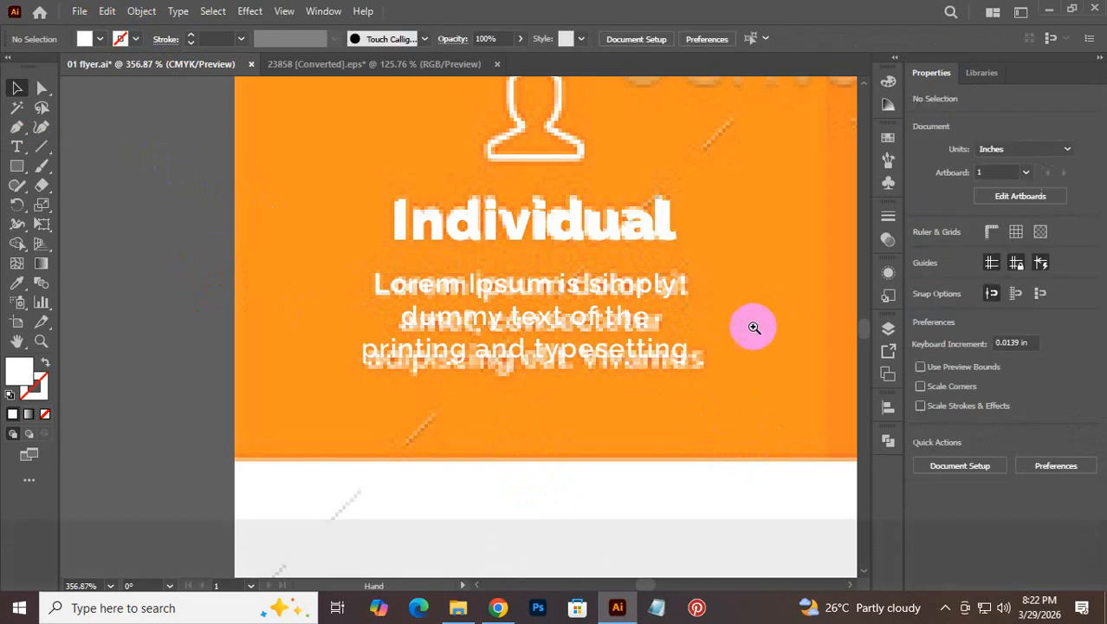
Step: Duplicate the Individual heading and its paragraph into the Corporate column, placing the heading copy over the briefcase icon
drag(747, 344, 279, 358)
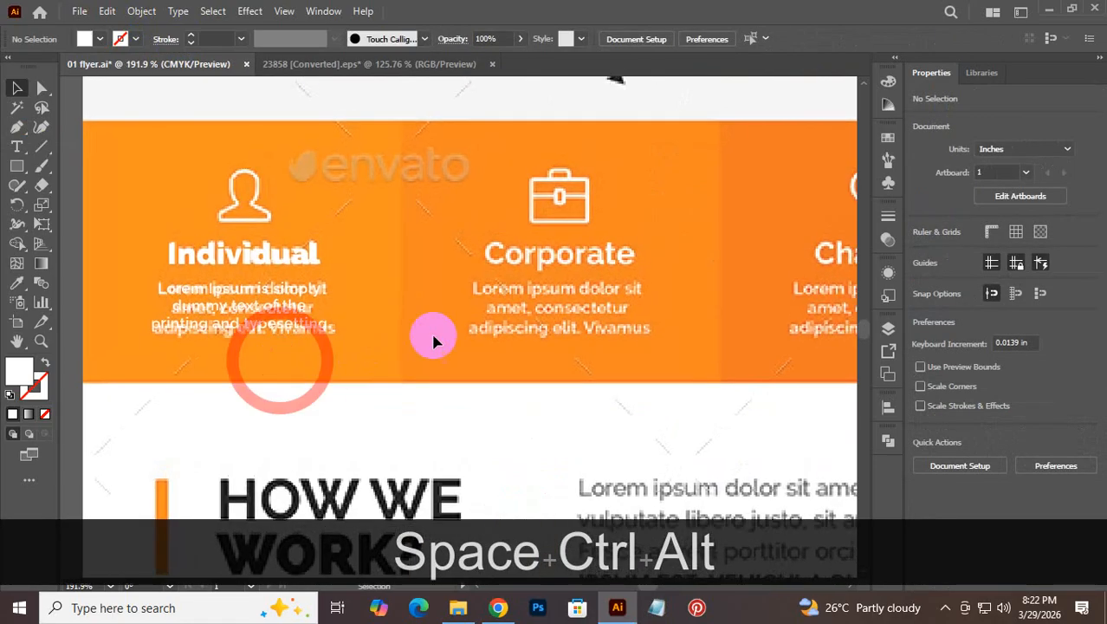
click(270, 257)
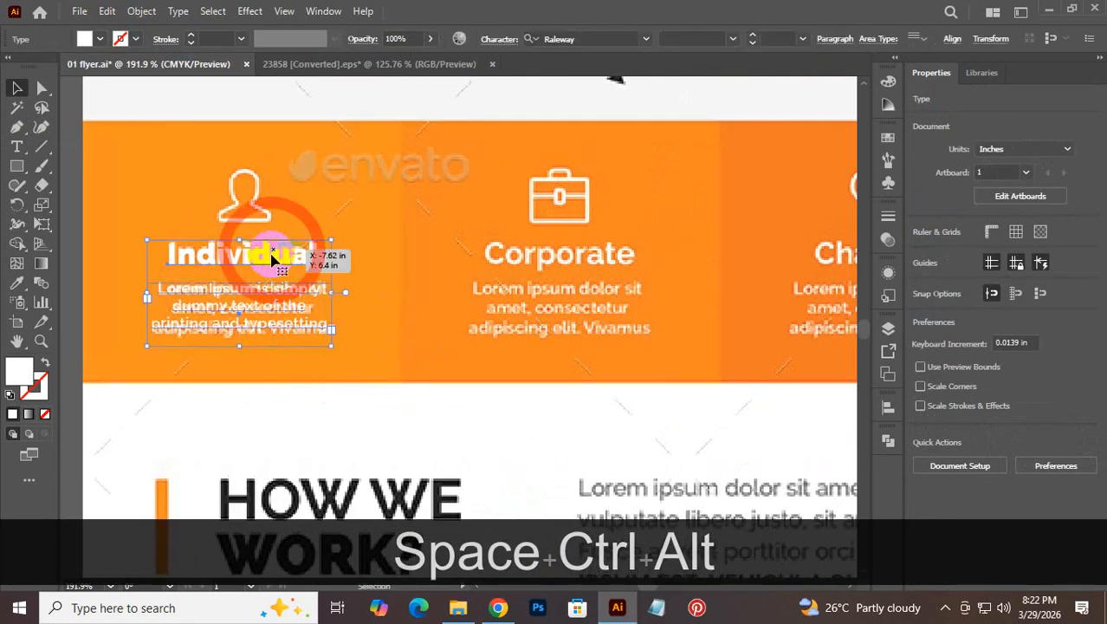
drag(270, 257, 610, 197)
click(664, 218)
Step: Replace the copied heading's text with "Corporate" and align it over the reference Corporate heading
double_click(604, 201)
double_click(604, 197)
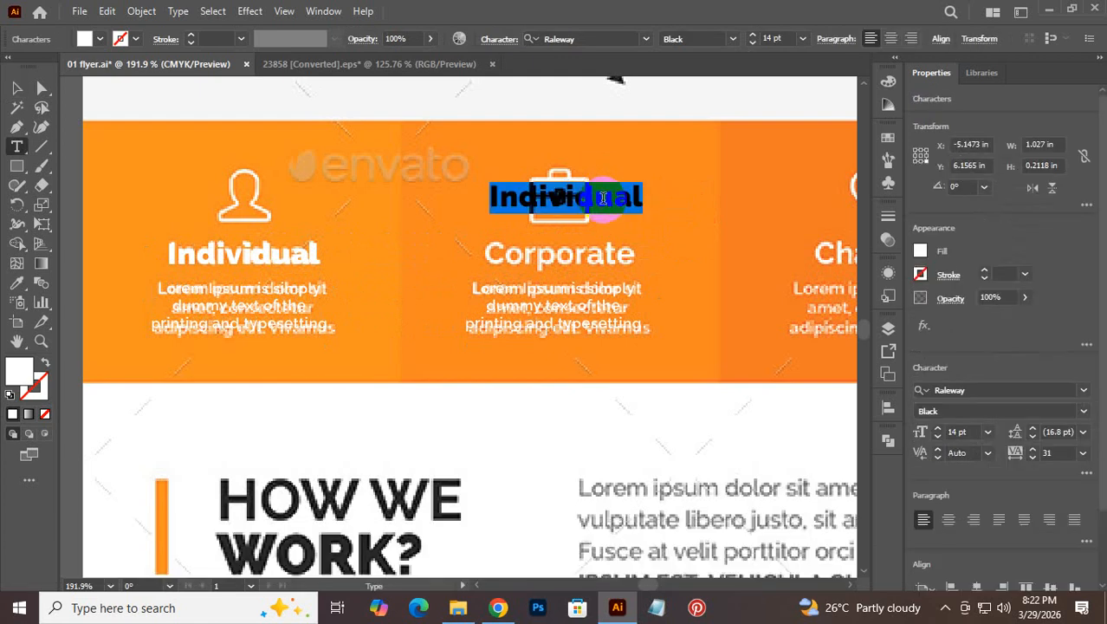
text(Co)
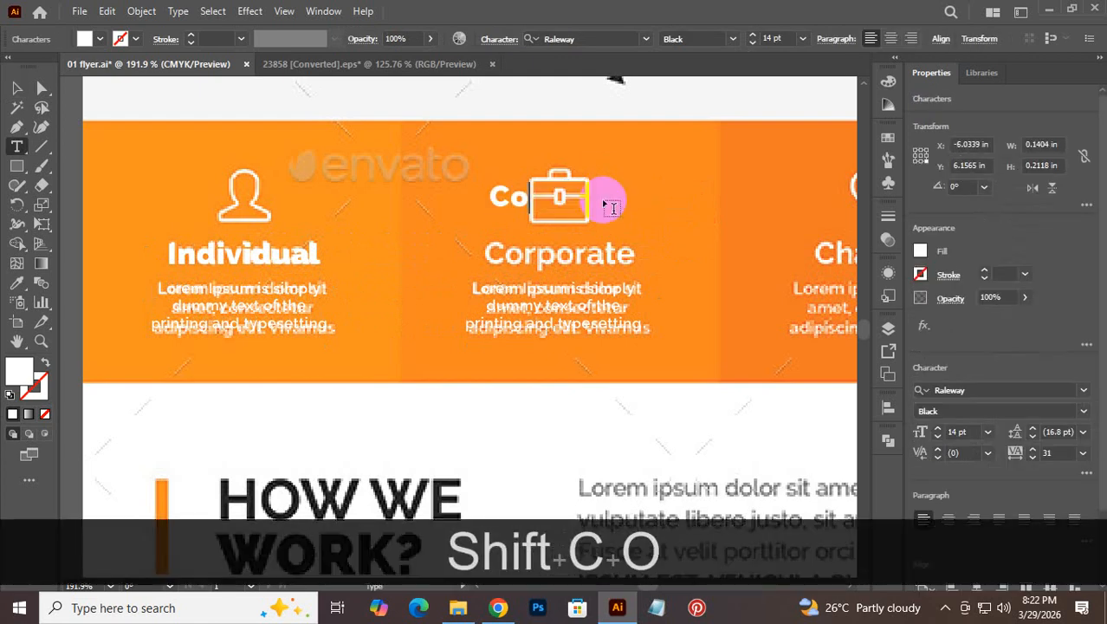
text(rporate)
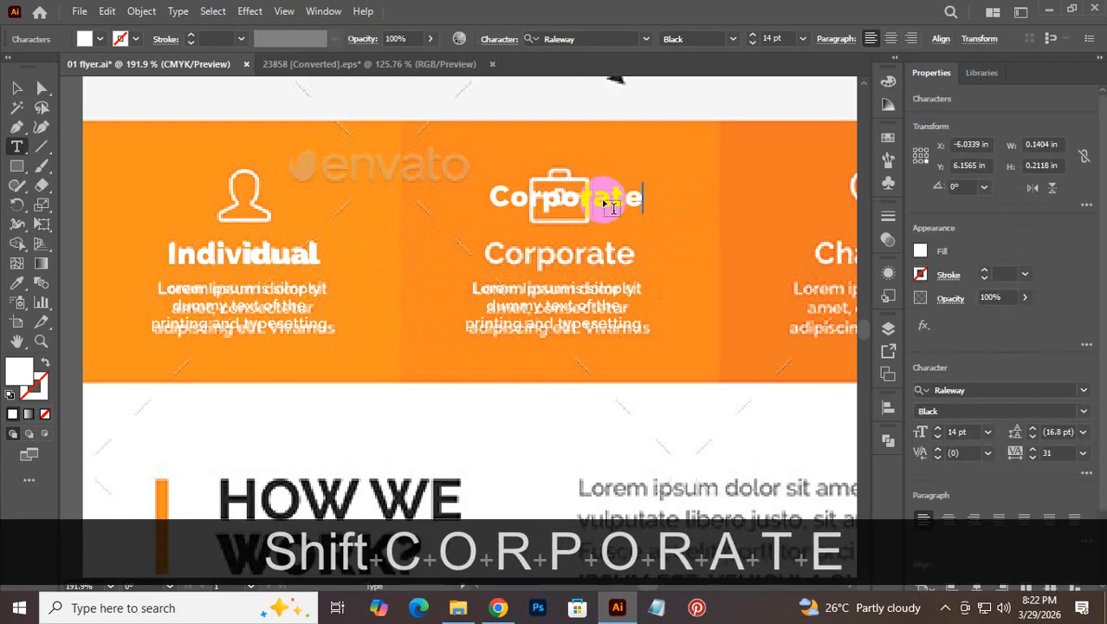
click(17, 88)
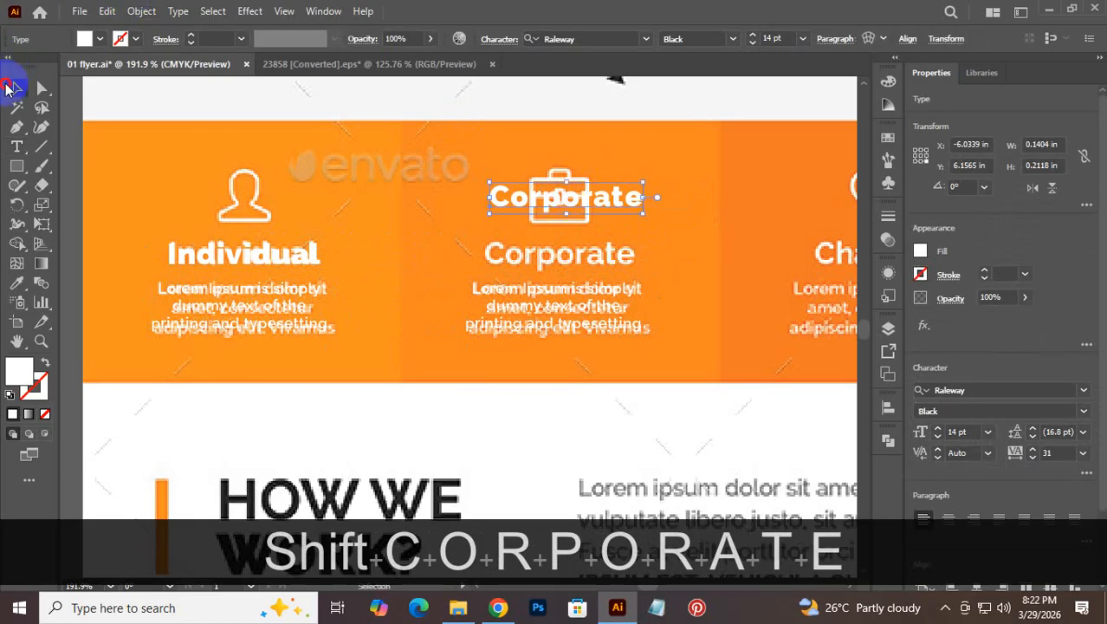
drag(583, 183, 583, 253)
key(shift)
Step: Duplicate the Corporate heading and its paragraph into the Charities column, placing the heading copy over the heart icon
key(space)
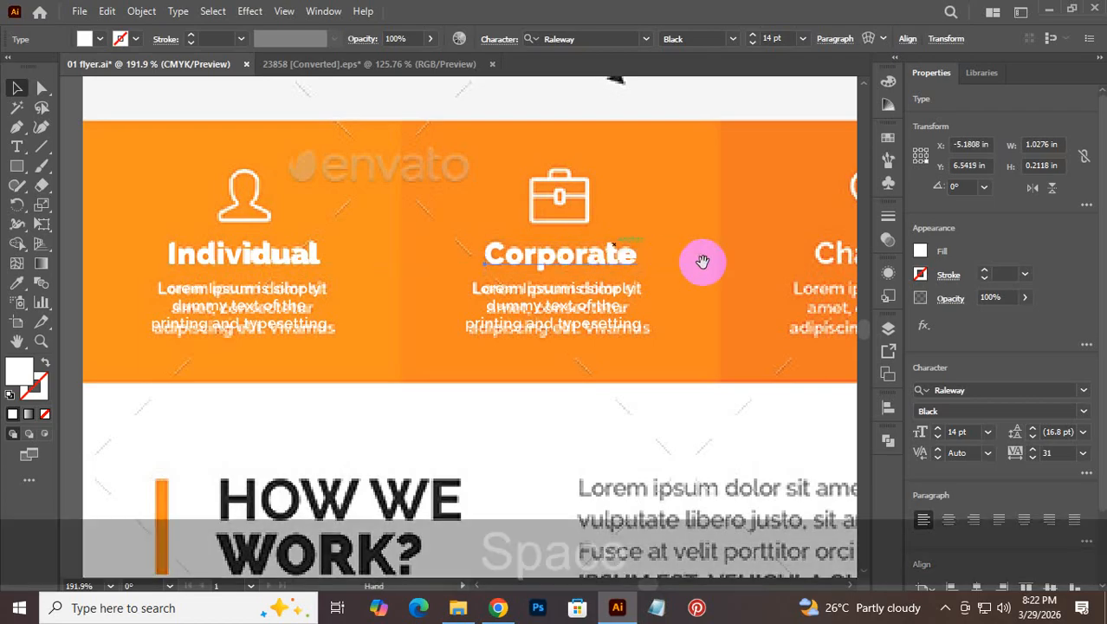
drag(702, 260, 284, 240)
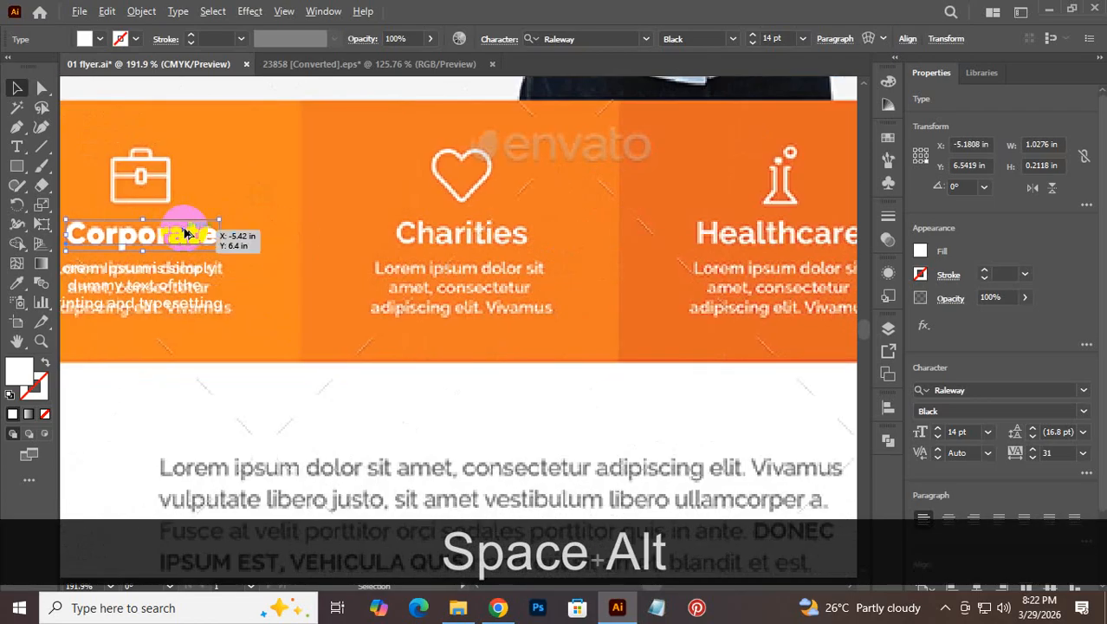
drag(231, 189, 326, 293)
drag(198, 184, 180, 333)
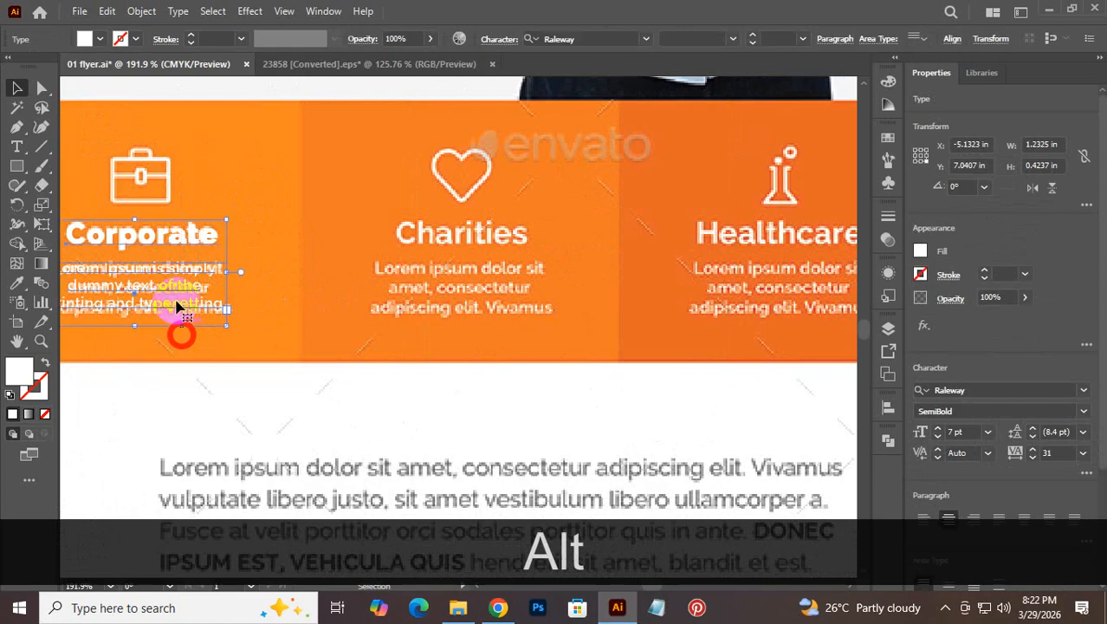
drag(149, 272, 469, 268)
click(551, 203)
drag(515, 235, 523, 182)
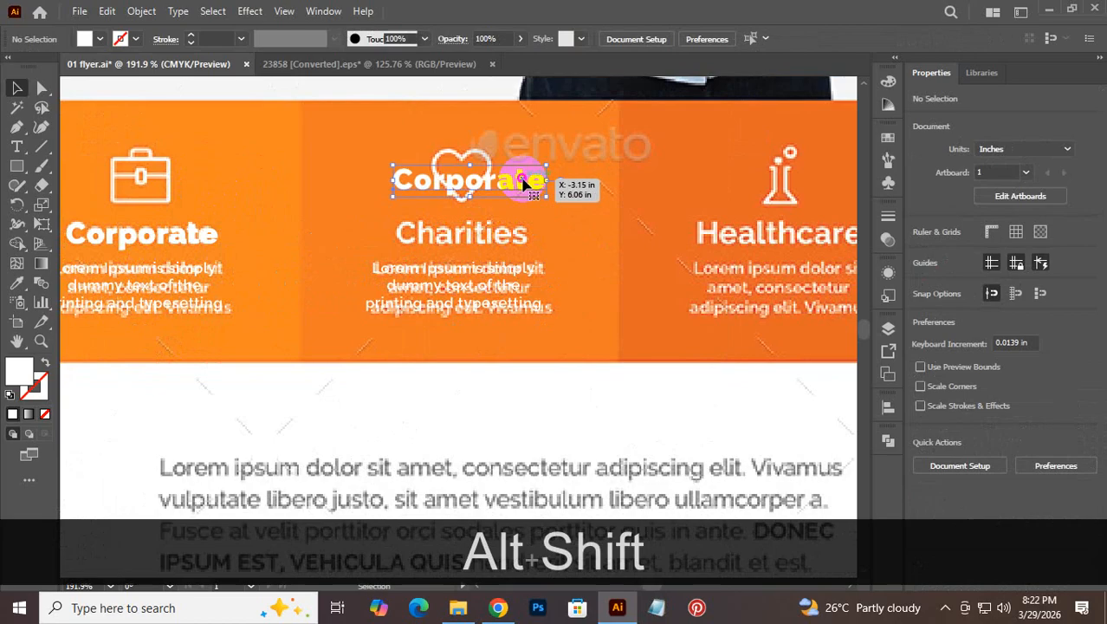
Step: Replace the copied heading's text with "Charities" and align it over the reference Charities heading
double_click(502, 180)
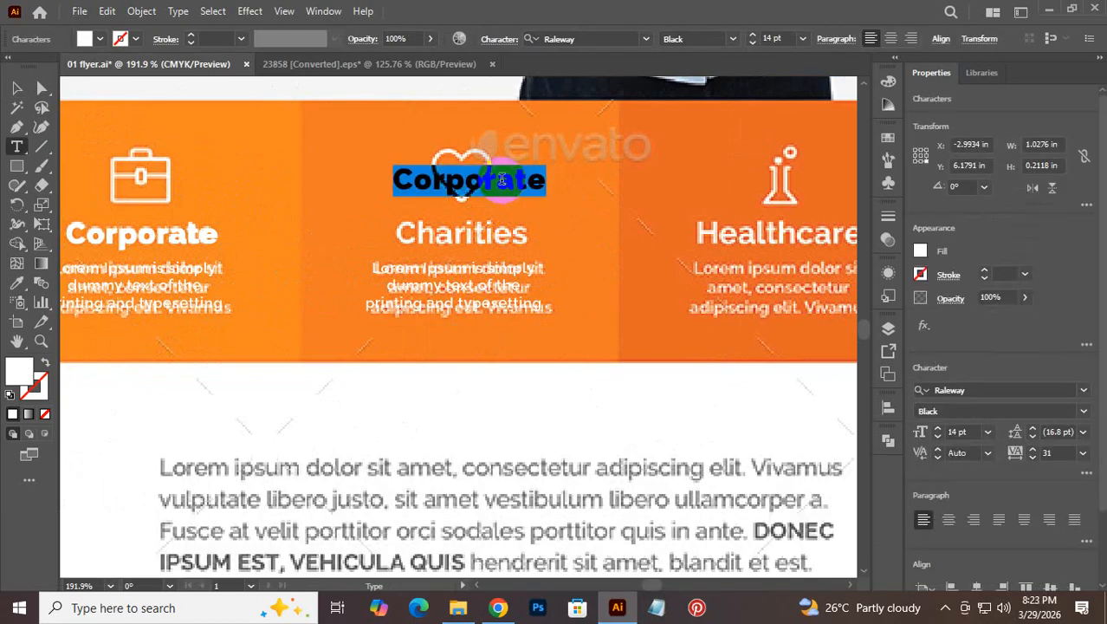
text(Cha)
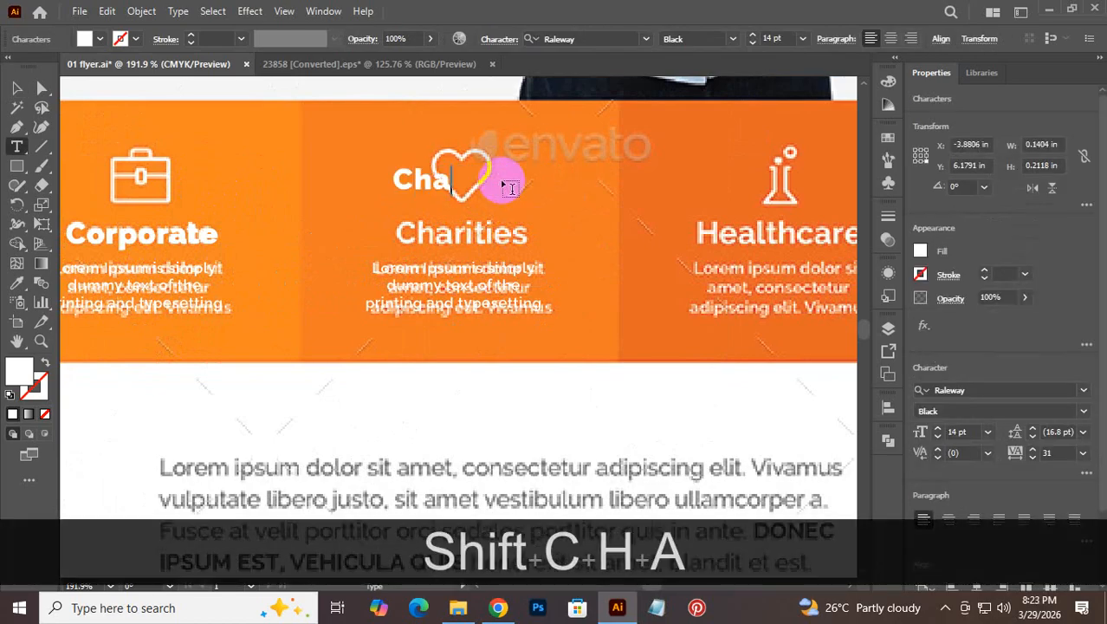
text(rit)
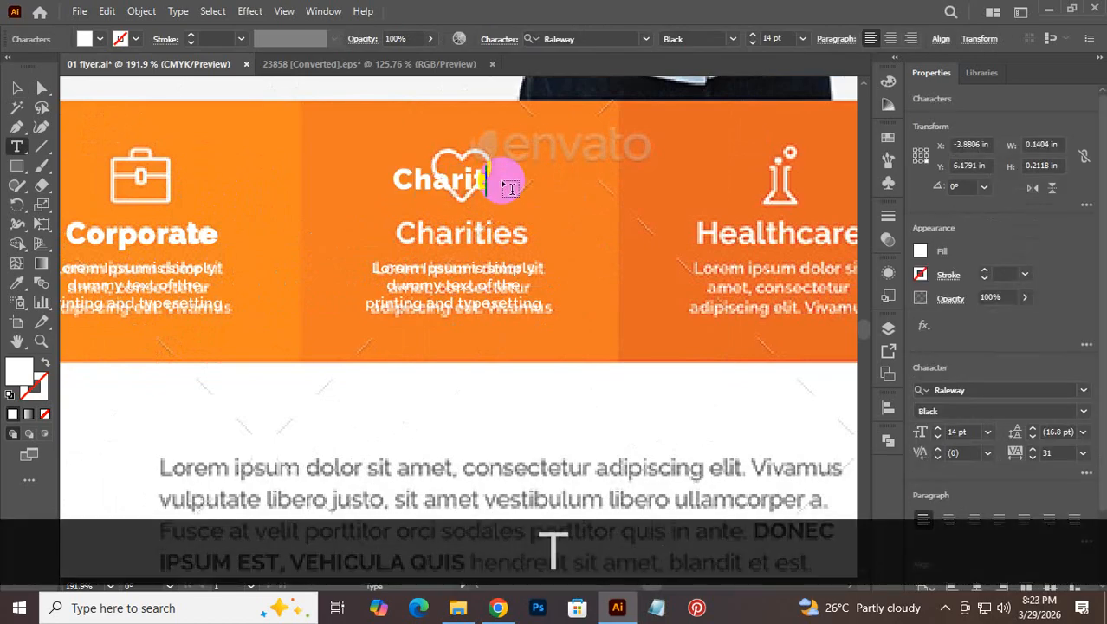
text(ies)
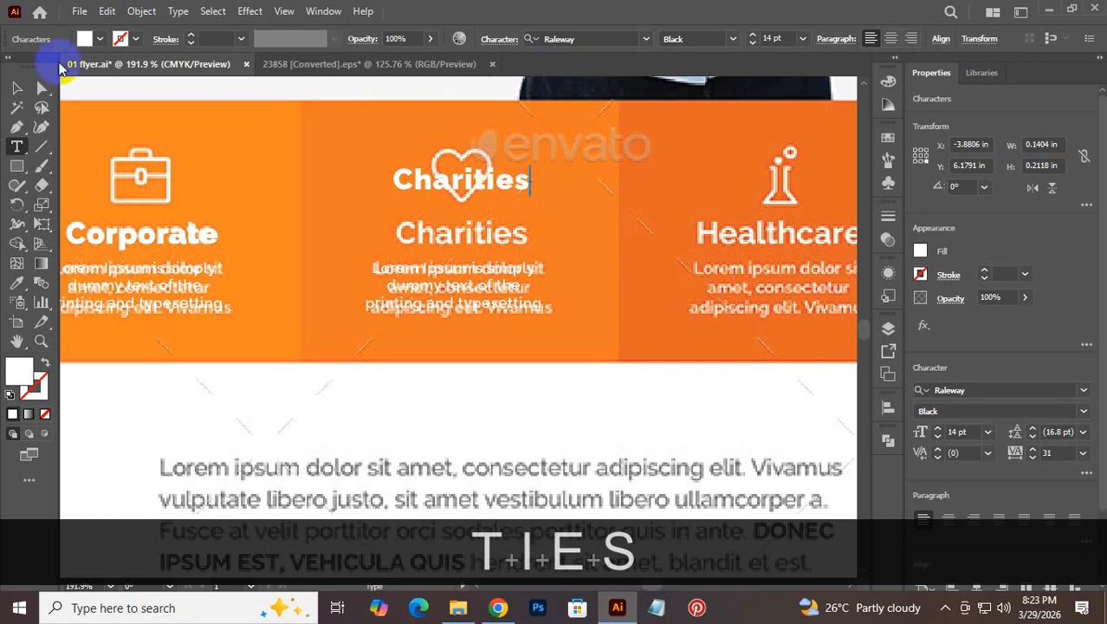
click(13, 93)
drag(470, 178, 479, 232)
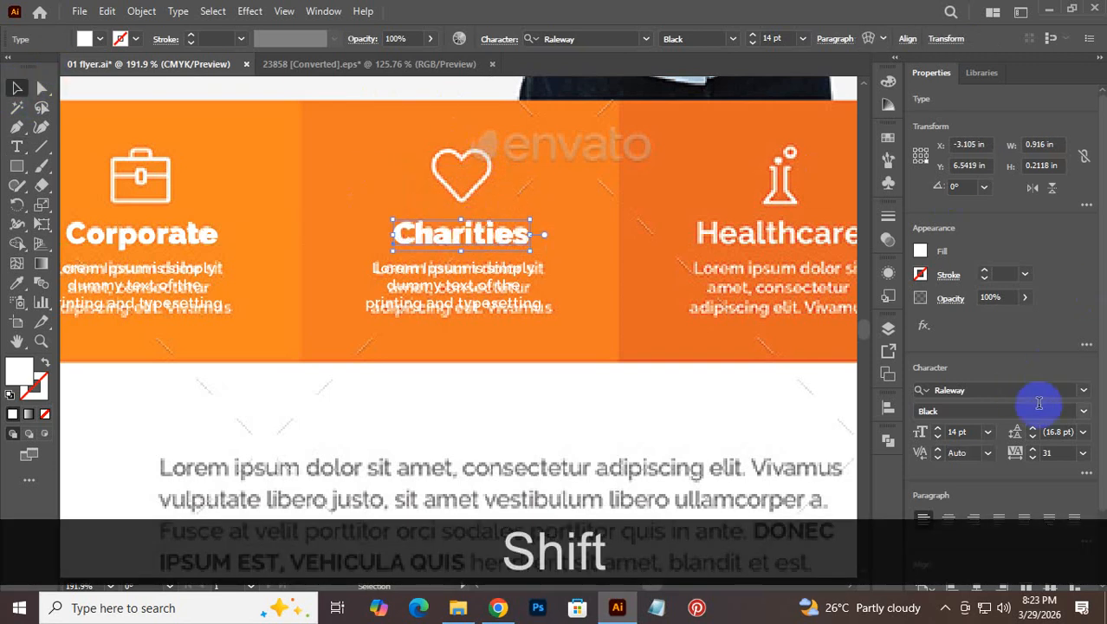
Step: Set the font weight of the Charities heading to Bold
click(1083, 413)
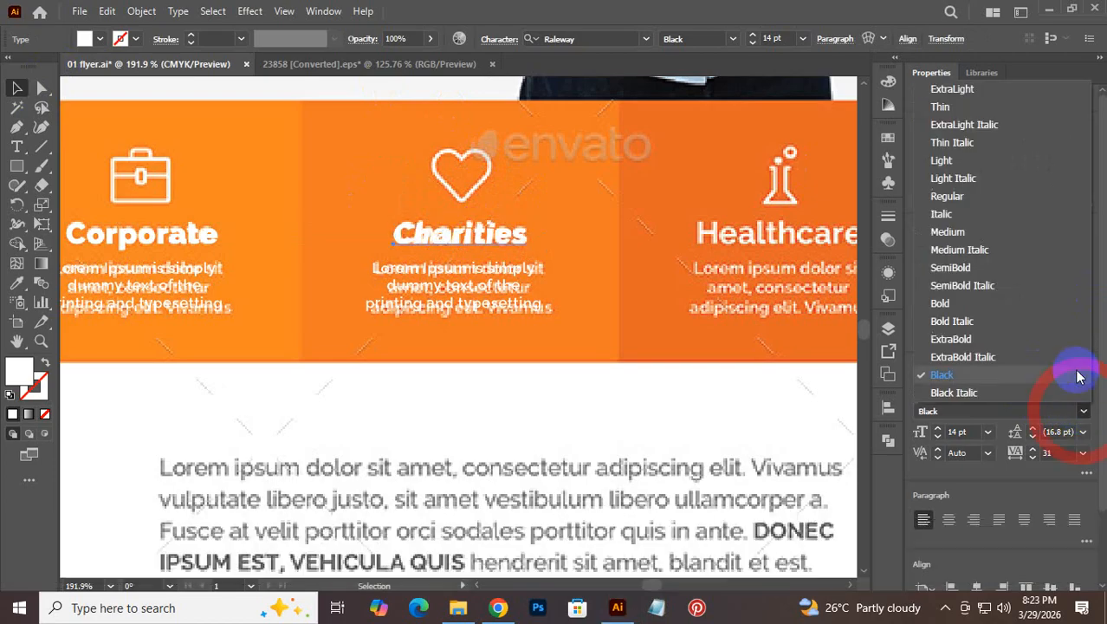
click(1032, 302)
click(546, 177)
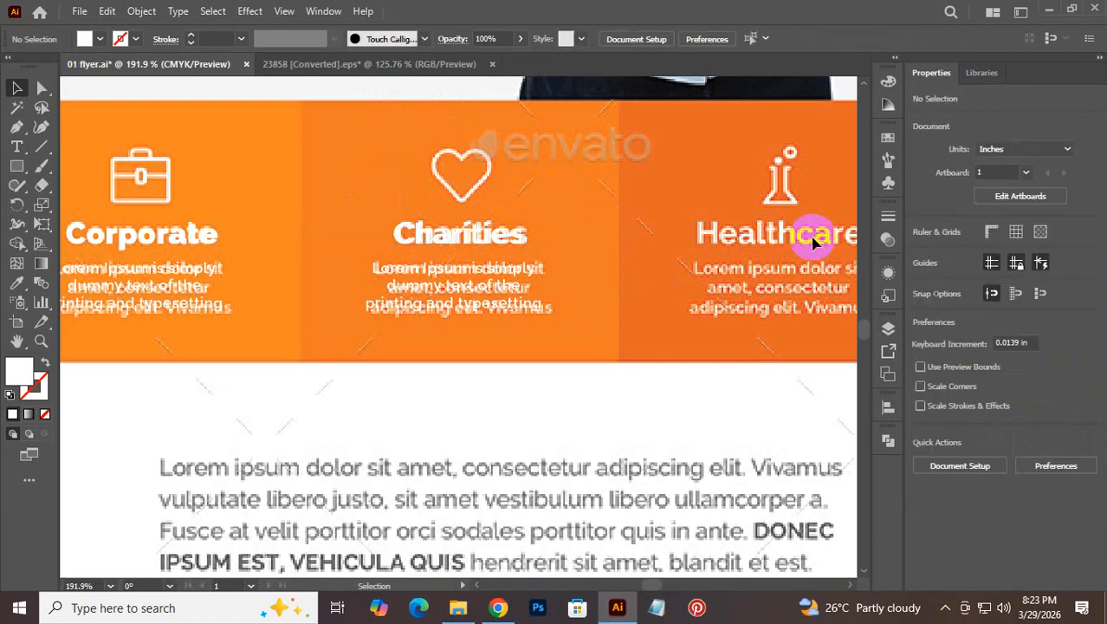
Step: Duplicate the Charities heading and its paragraph into the Healthcare column, placing the heading copy over the flask icon
key(space)
drag(815, 235, 291, 293)
drag(109, 230, 168, 358)
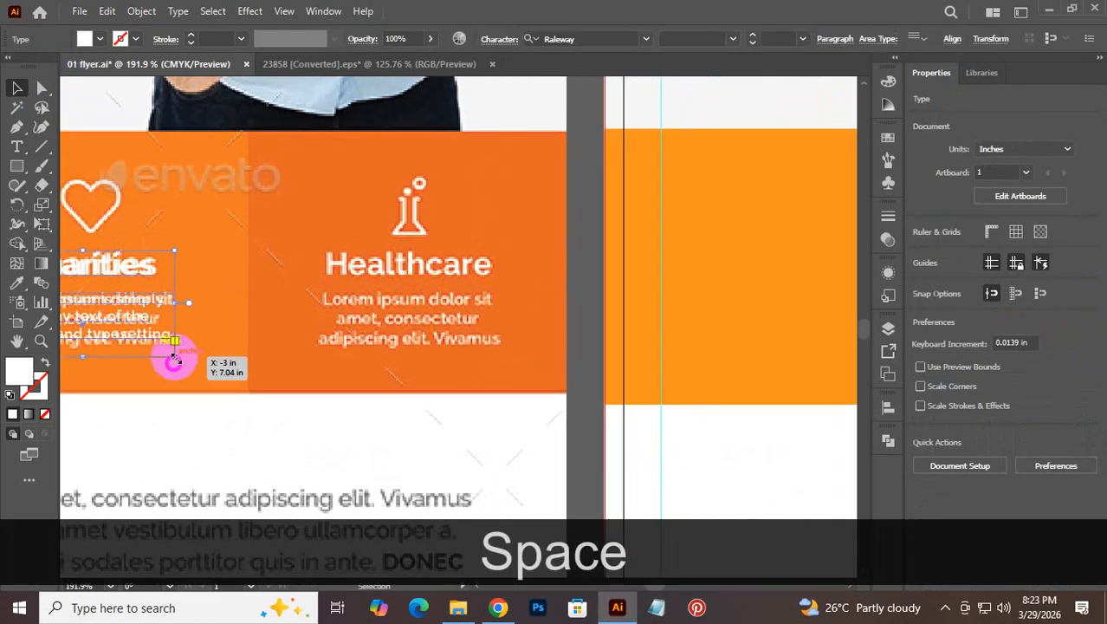
mouse_move(124, 301)
mouse_down()
mouse_move(440, 285)
mouse_move(447, 181)
mouse_up()
Step: Replace the copied heading's text with "Healthcare" and align it over the reference Healthcare heading
double_click(451, 182)
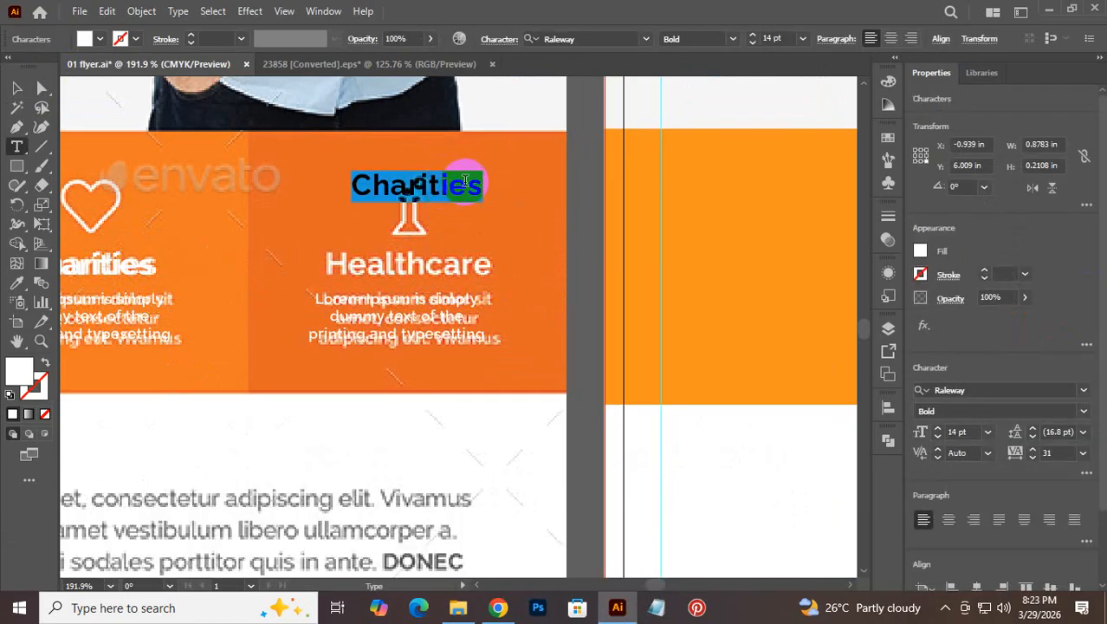
text(Heal)
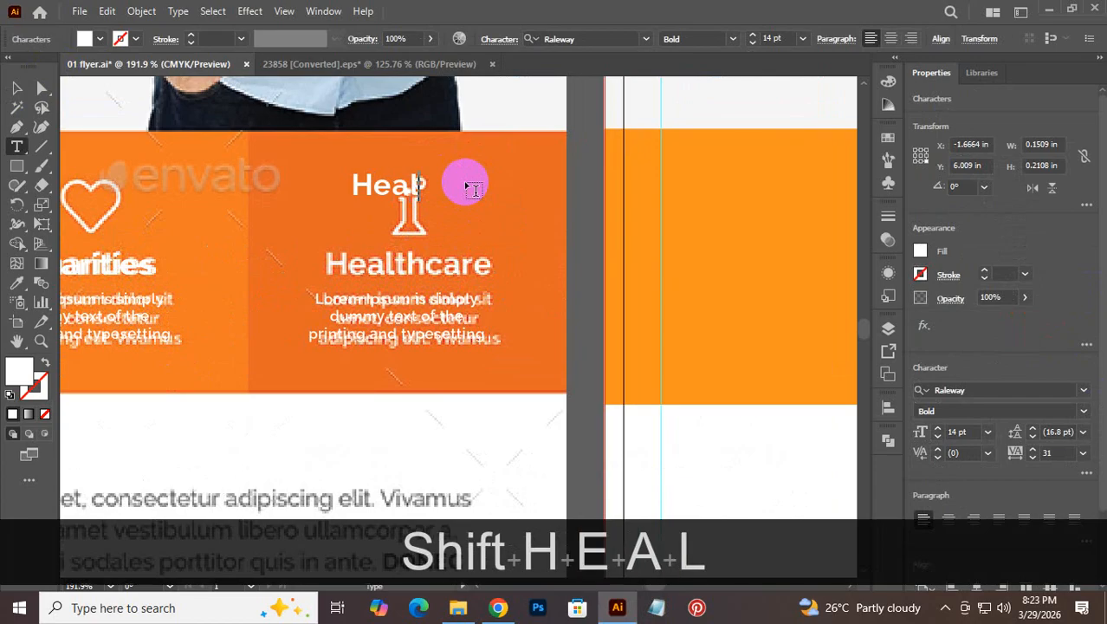
text(thcare)
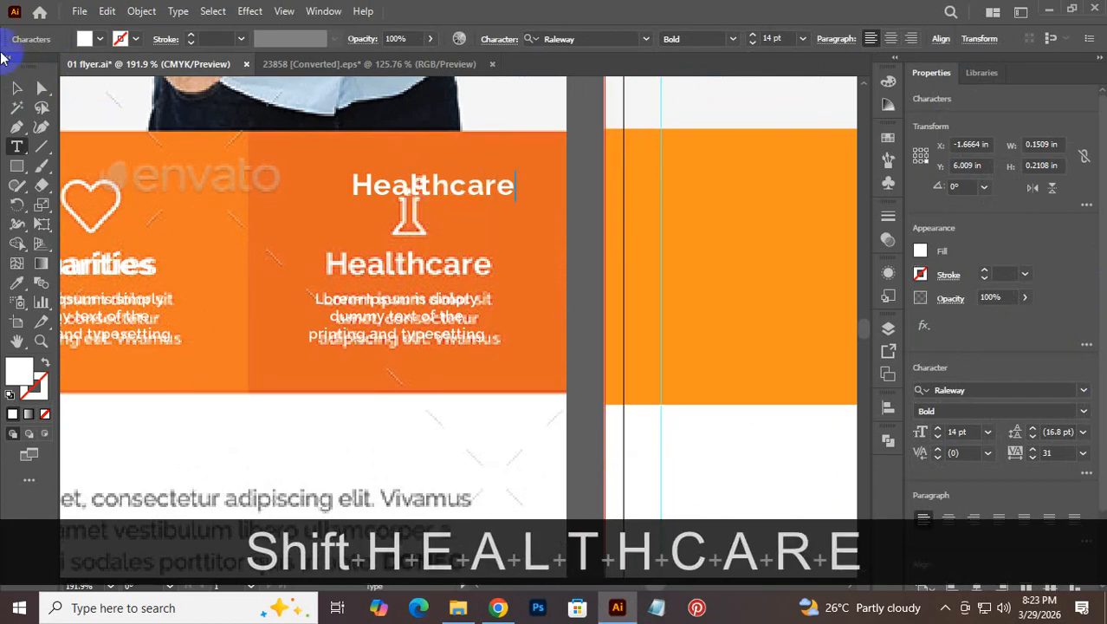
click(13, 90)
drag(488, 187, 454, 265)
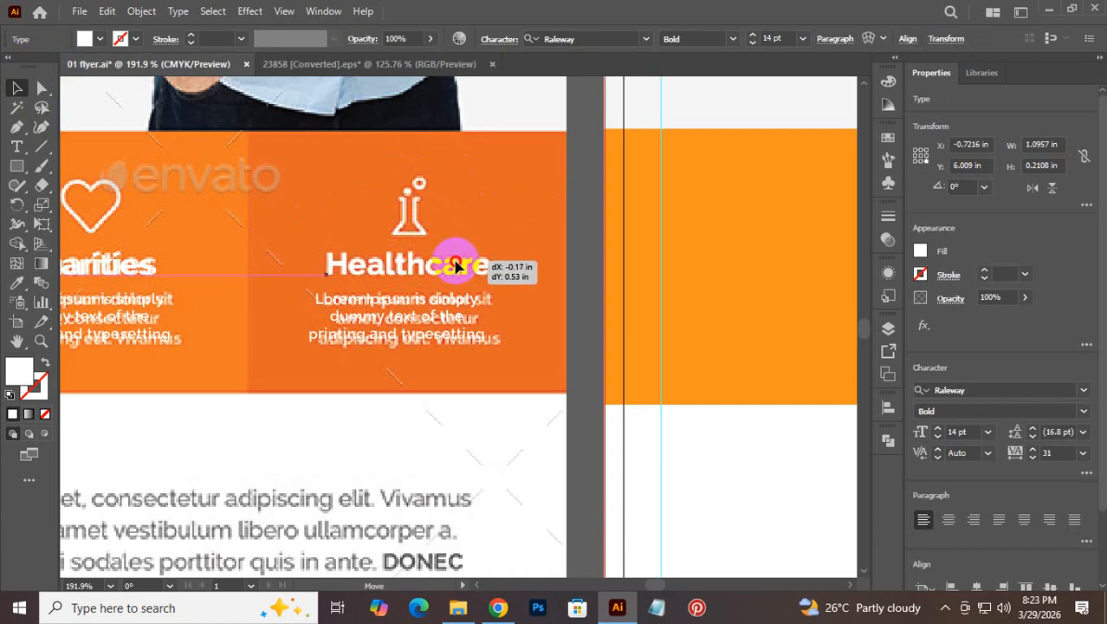
click(542, 175)
Step: Move all four column headings and their paragraphs from the reference onto the flyer artboard's orange band, and save the file
drag(516, 285, 292, 397)
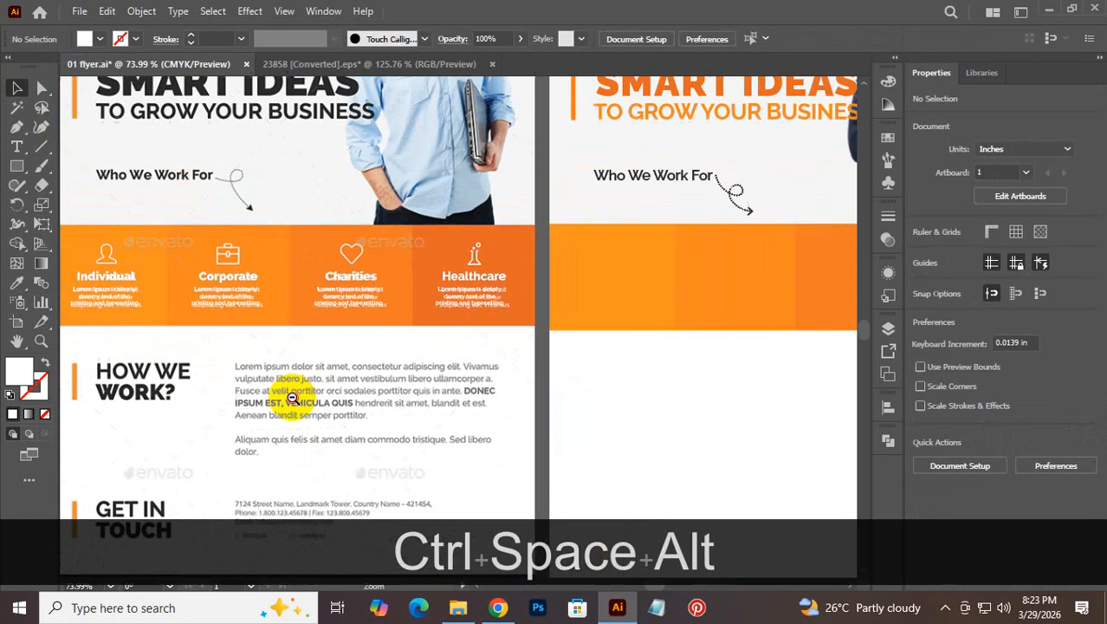
drag(258, 310, 212, 322)
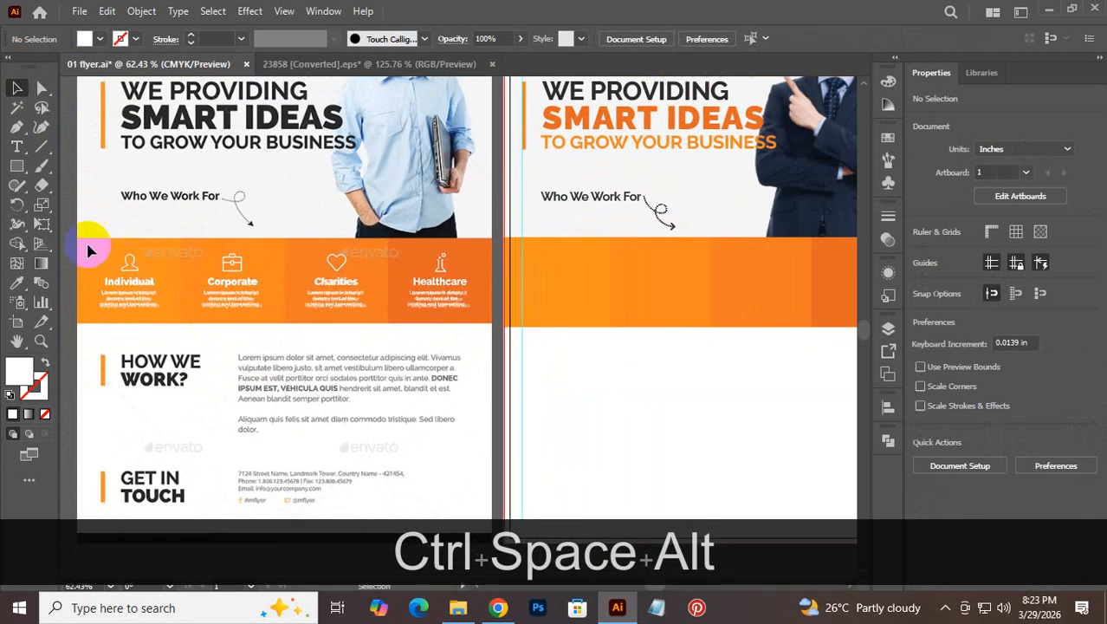
click(467, 321)
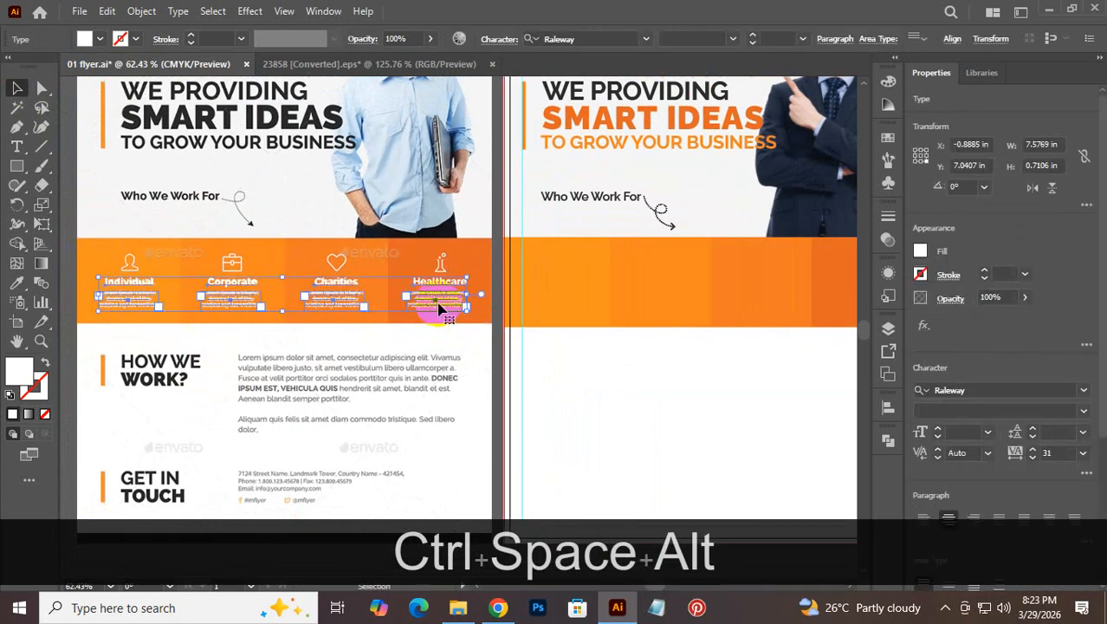
drag(449, 319, 742, 308)
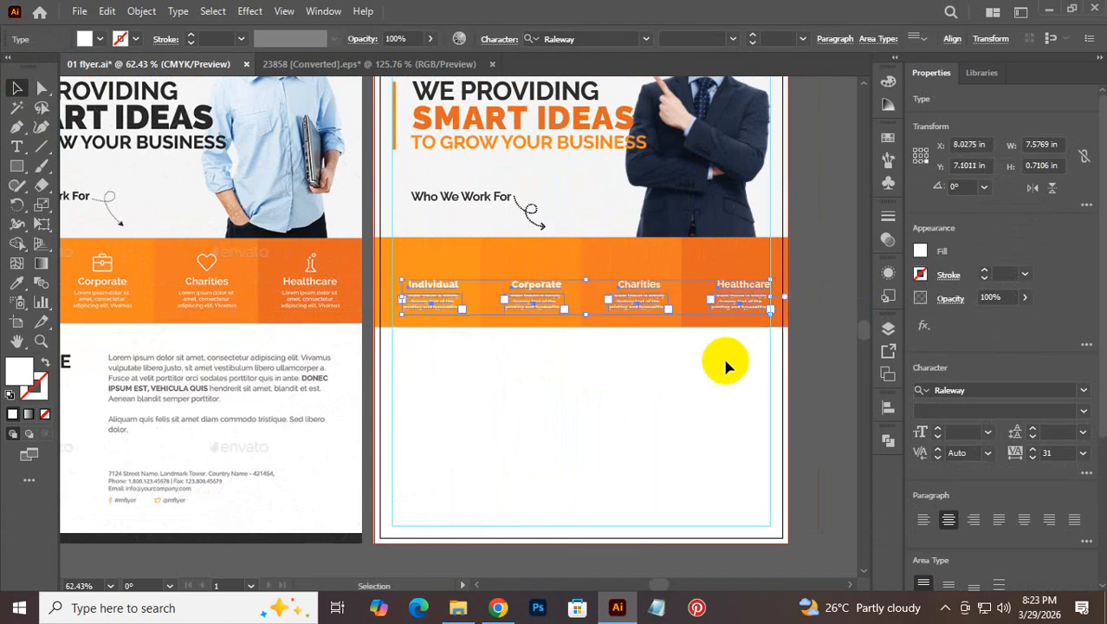
click(698, 385)
drag(304, 394, 412, 360)
key(ctrl+s)
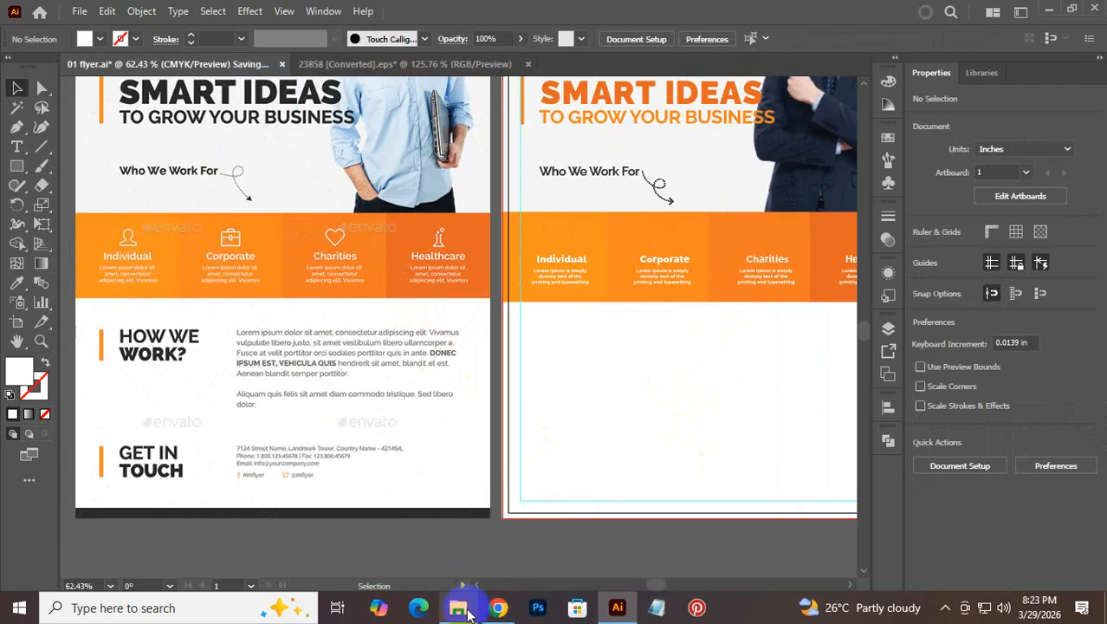
Step: Switch to Chrome and search Flaticon for "individual" icons
click(496, 608)
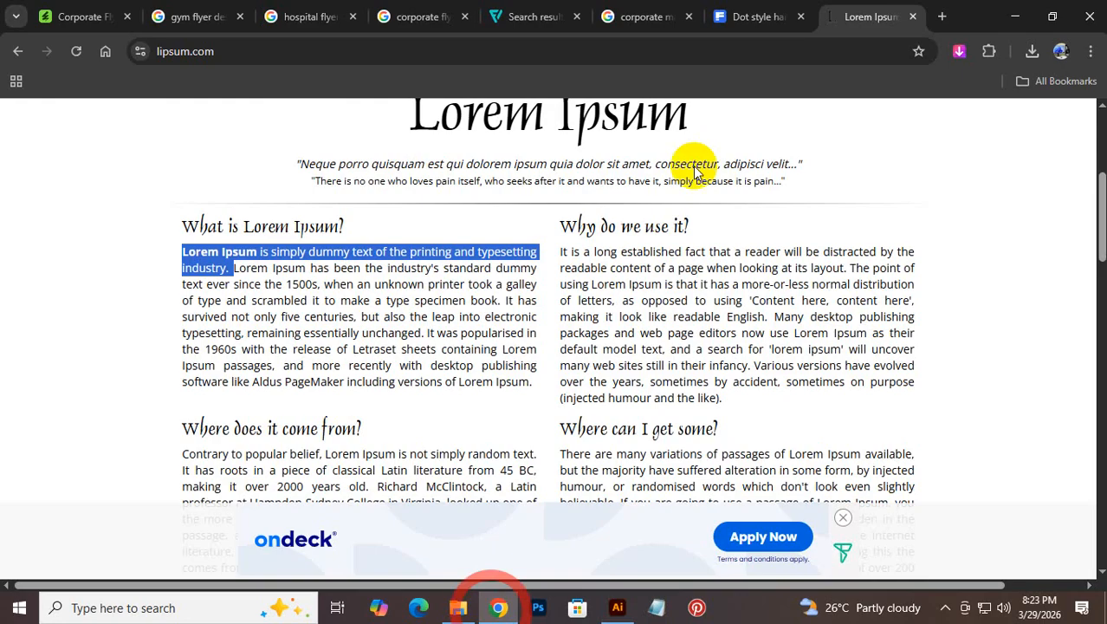
click(520, 18)
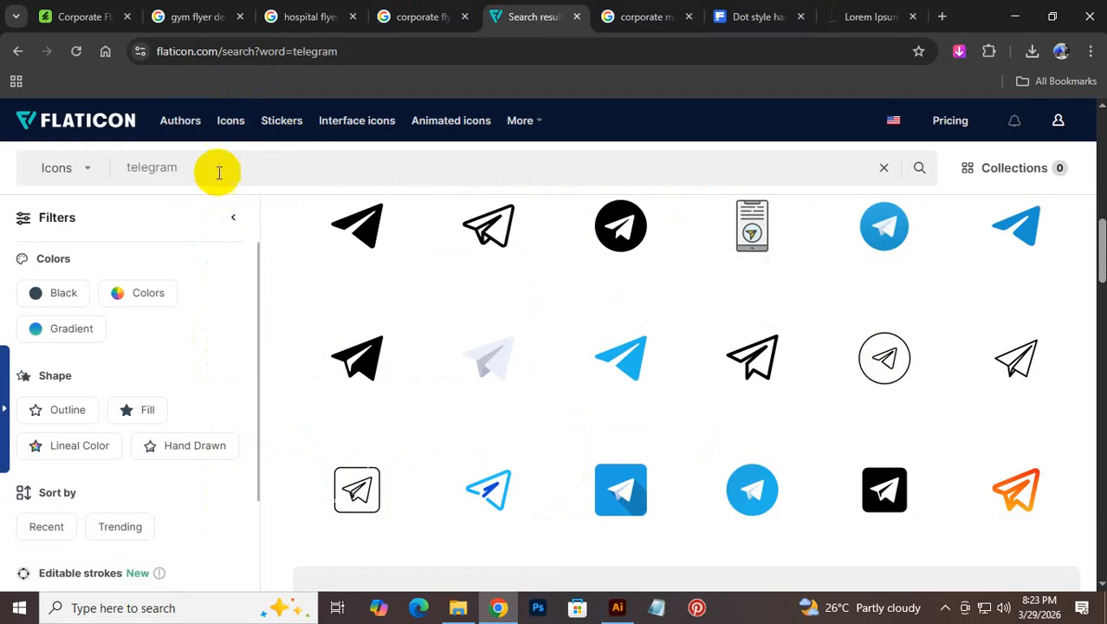
drag(218, 170, 96, 173)
text(in)
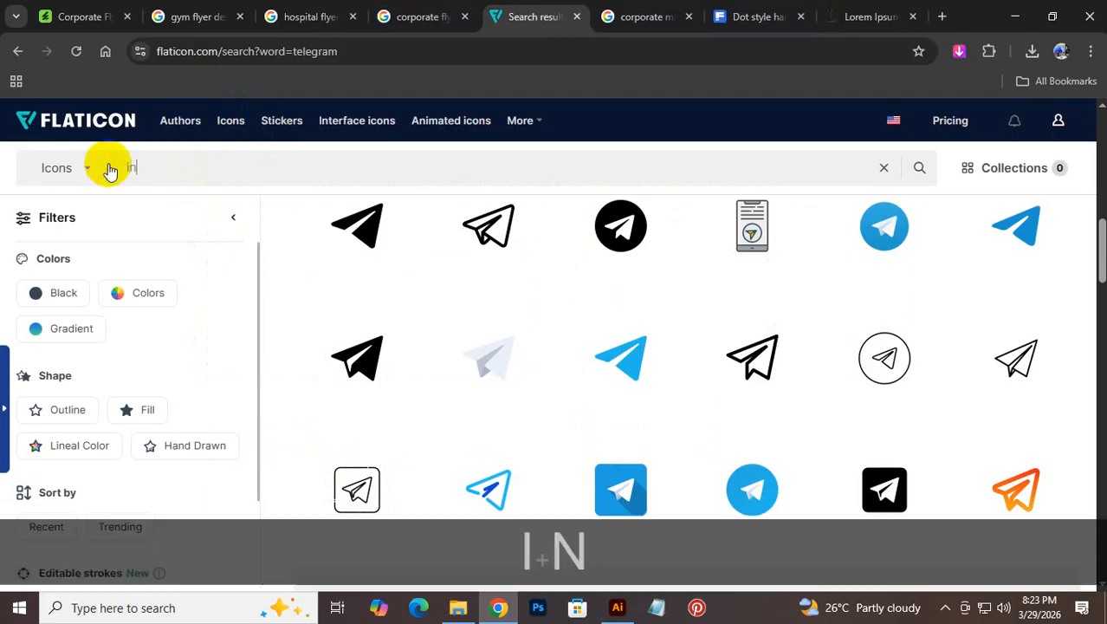
text(divi)
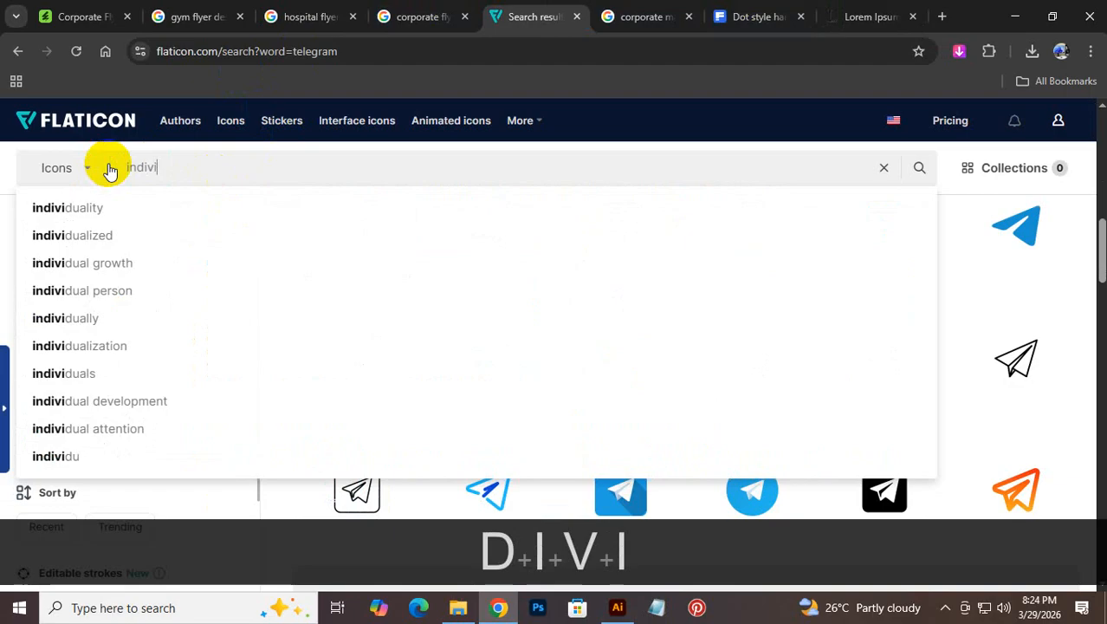
text(dual)
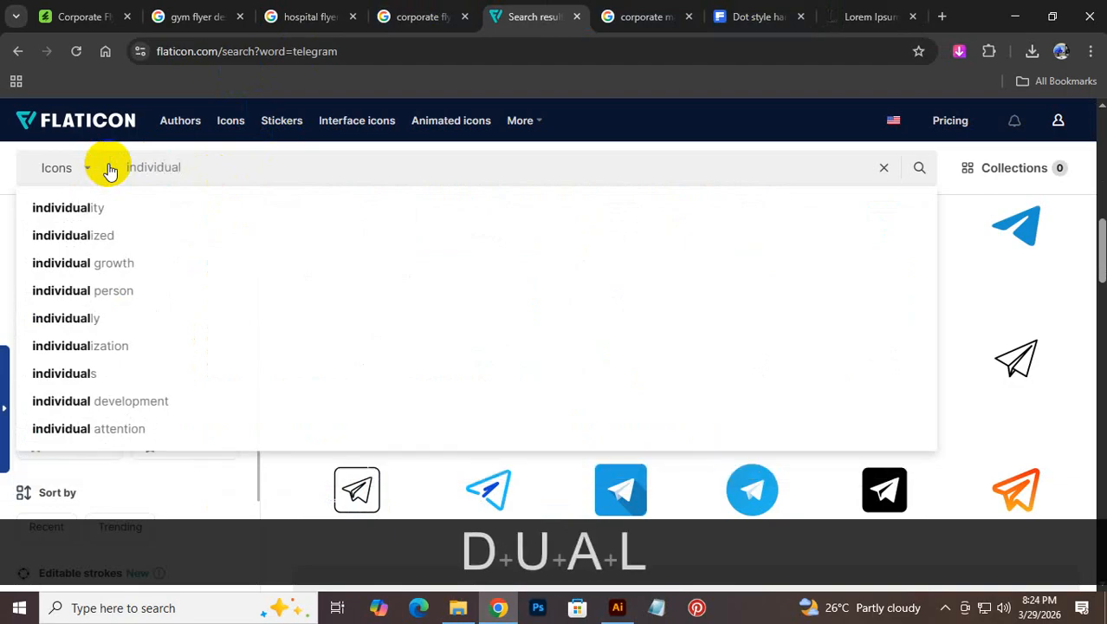
key(Return)
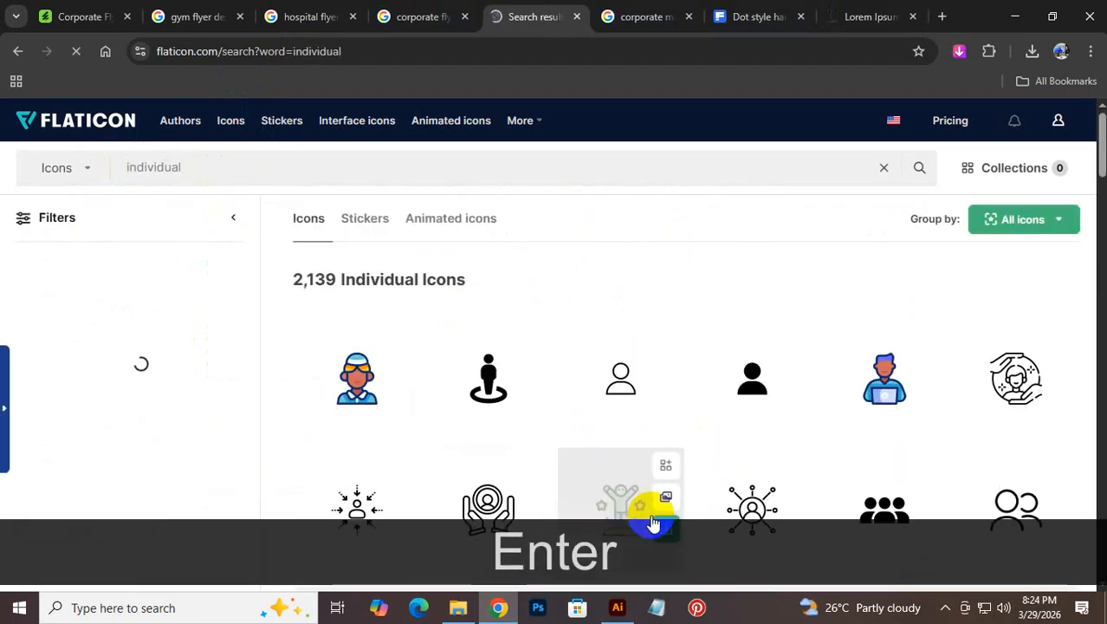
Step: Download the thin outline person icon from the first row of results as a free PNG and dismiss the attribution notice
scroll(771, 442, down, 3)
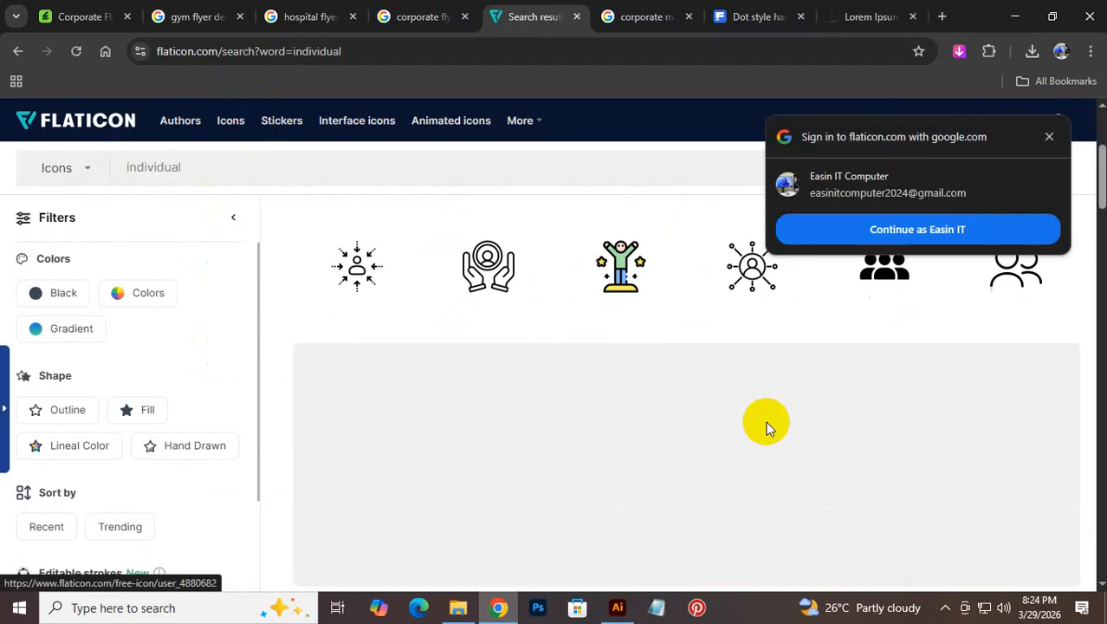
scroll(743, 418, down, 4)
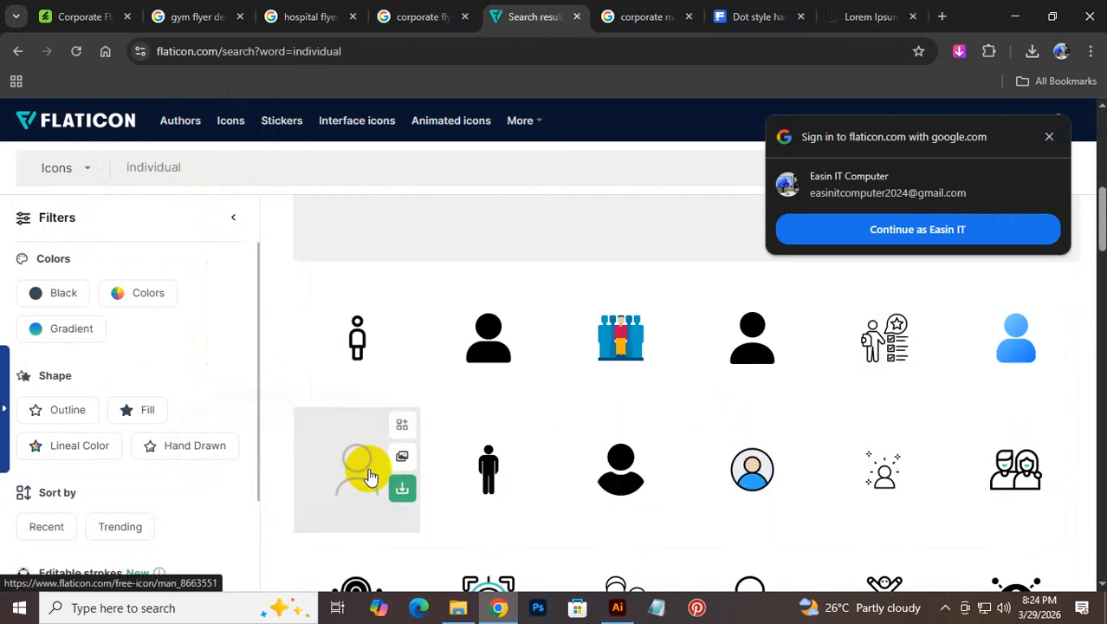
scroll(853, 514, down, 2)
scroll(656, 487, down, 1)
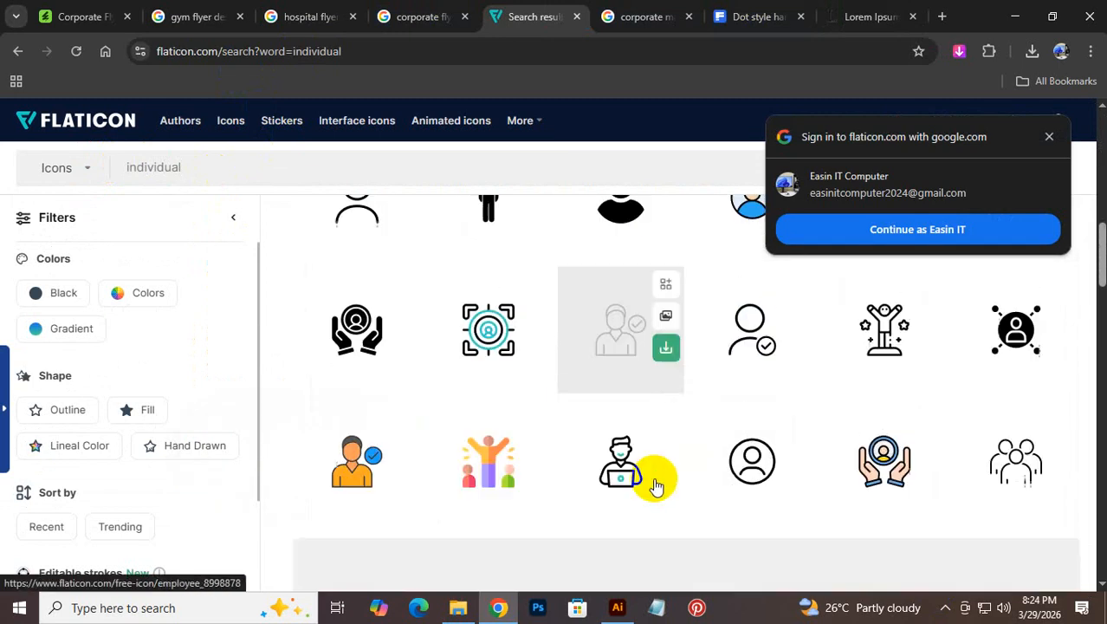
scroll(656, 487, down, 2)
scroll(650, 479, down, 3)
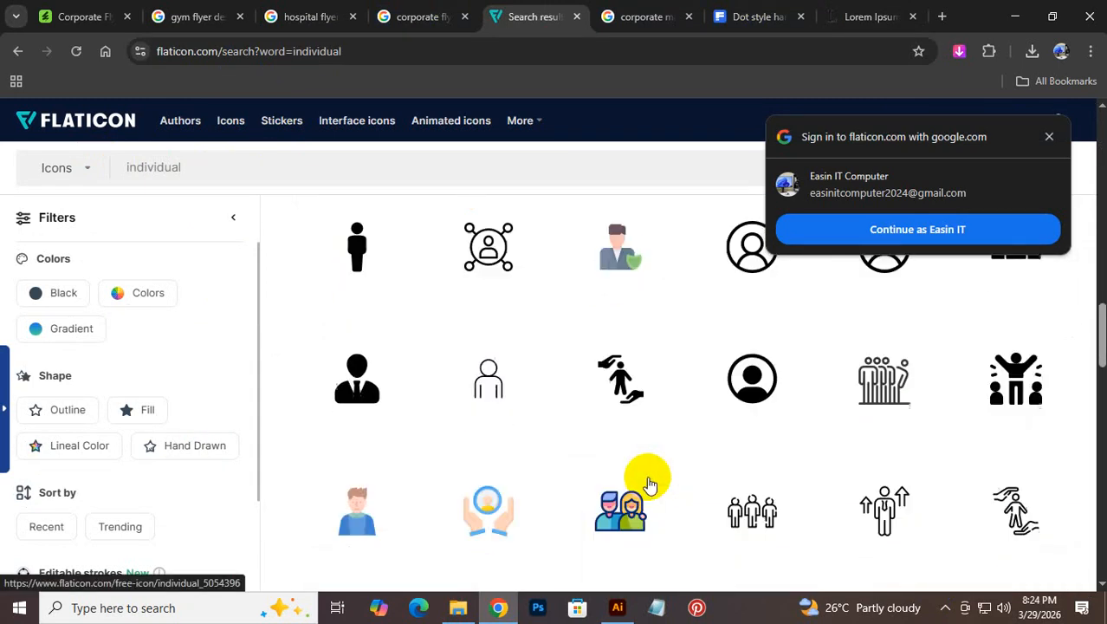
scroll(649, 484, up, 15)
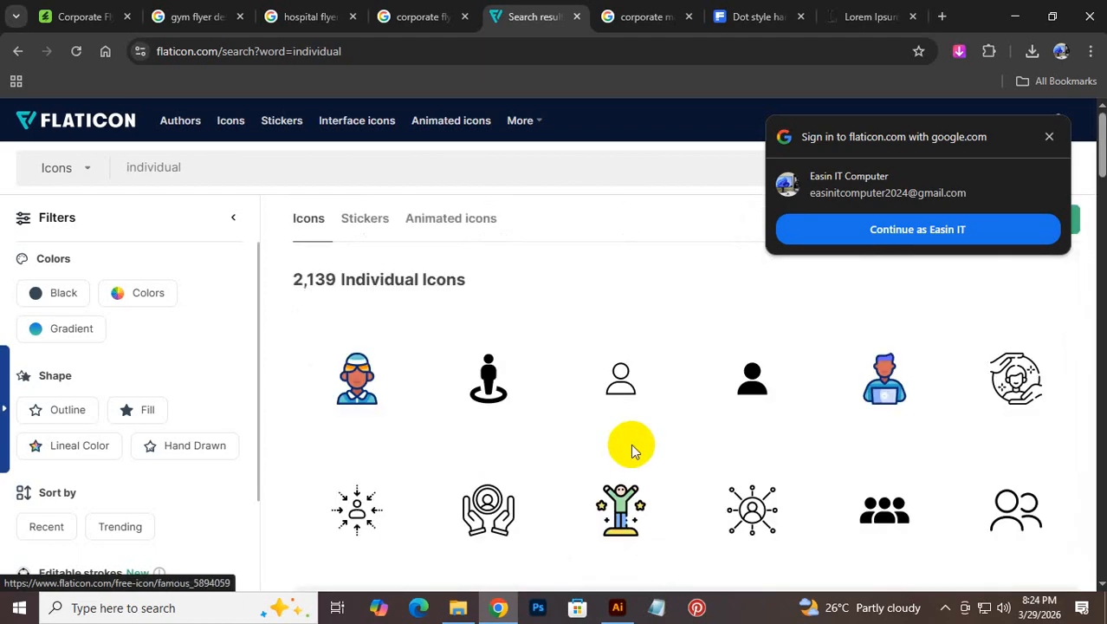
click(665, 398)
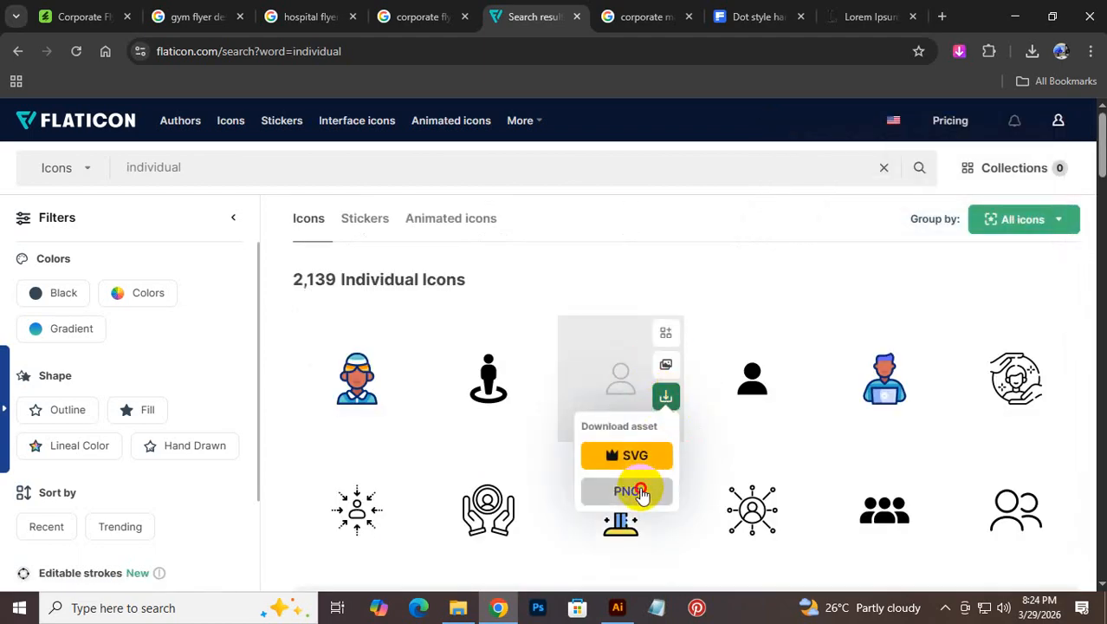
click(631, 491)
click(828, 295)
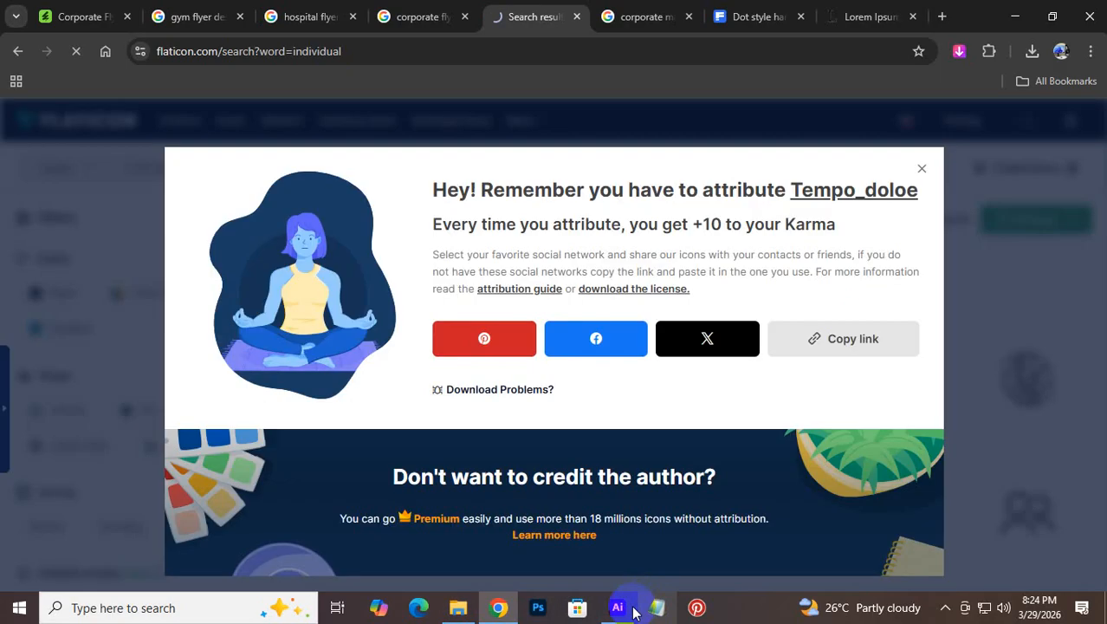
click(626, 611)
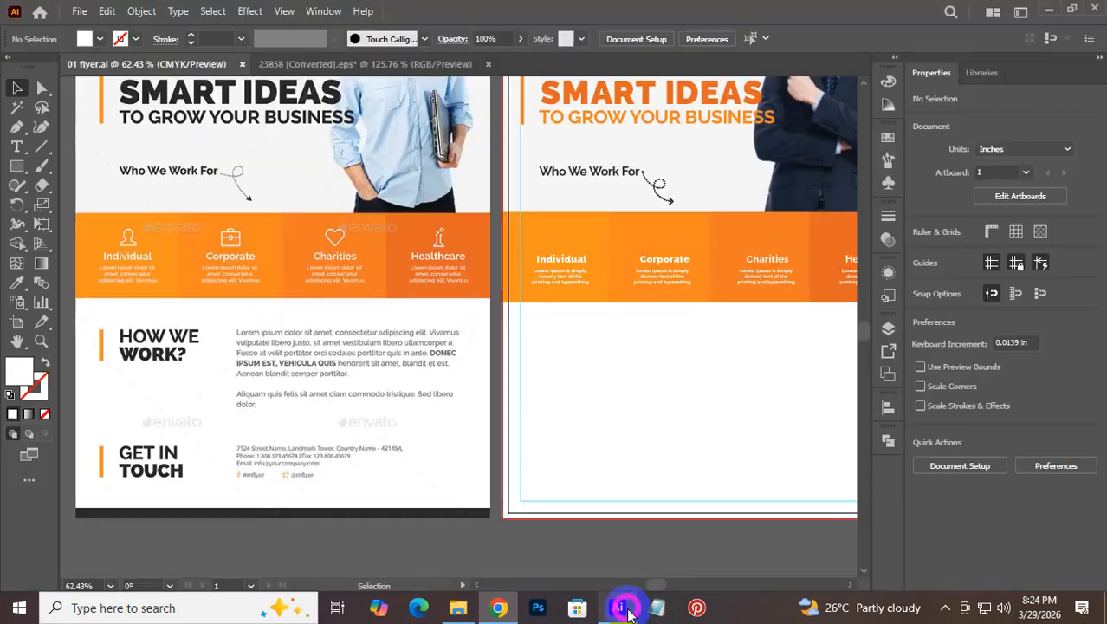
click(629, 612)
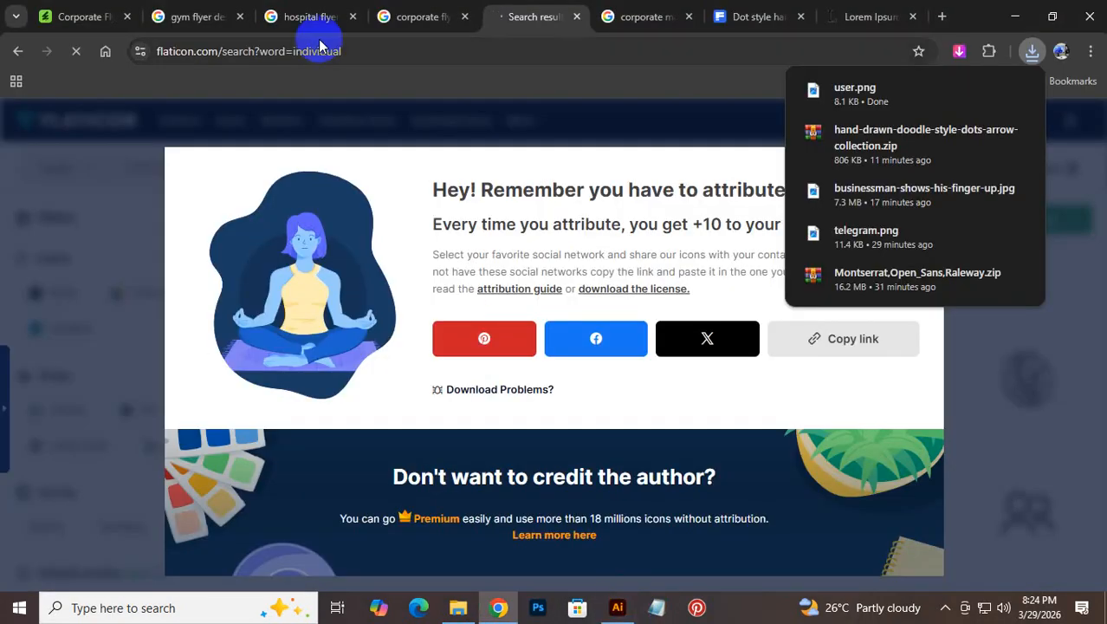
click(1060, 161)
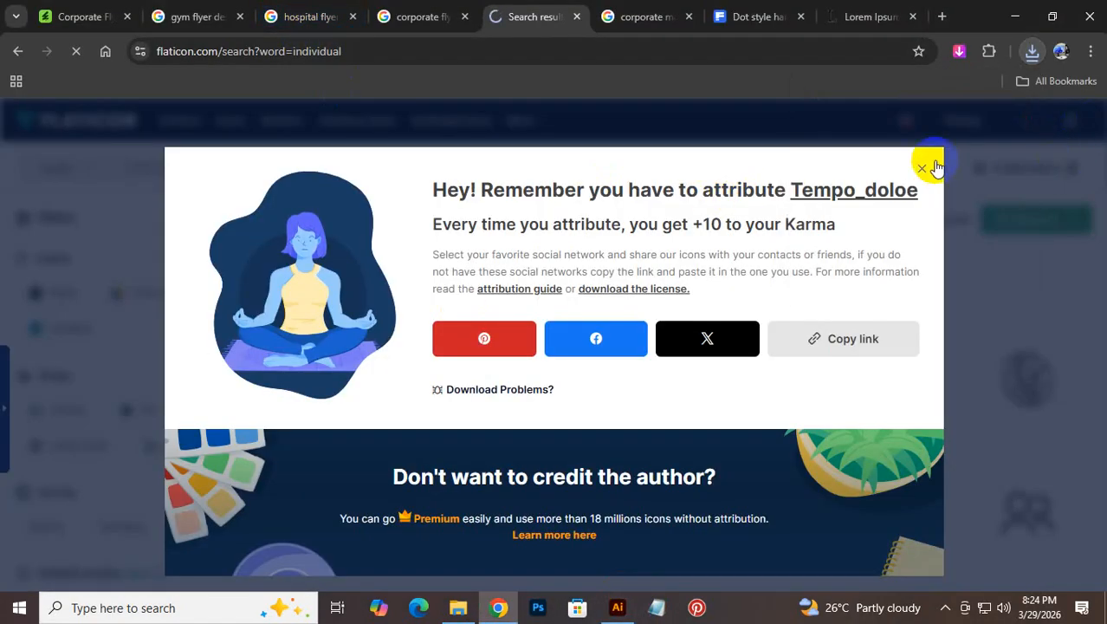
click(924, 168)
Step: Search Flaticon for "corporate" icons
drag(231, 160, 108, 132)
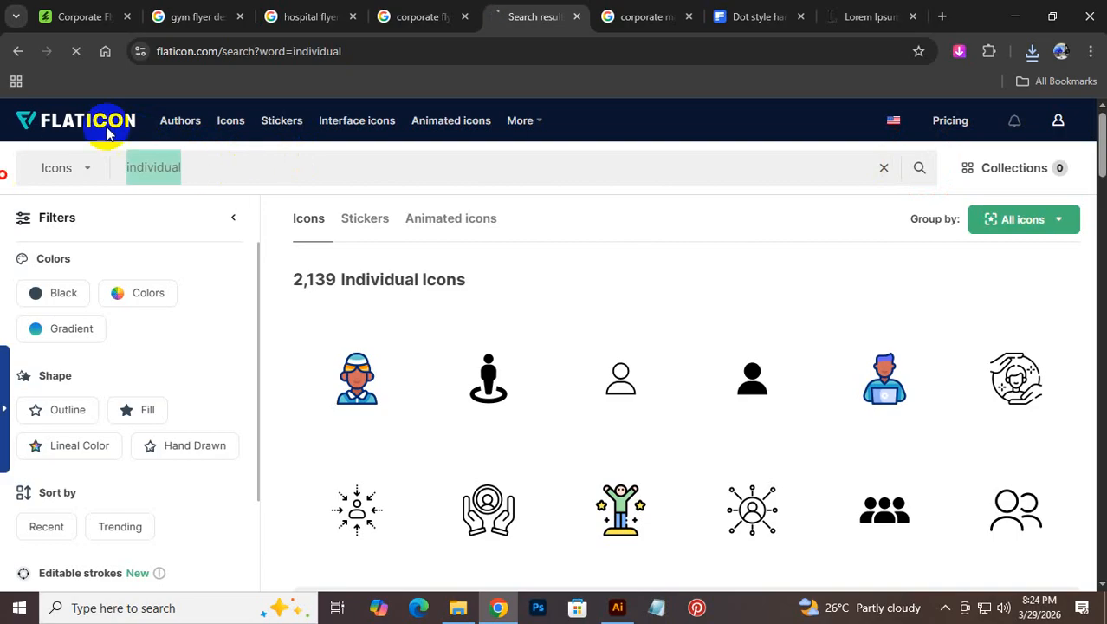
text(corp)
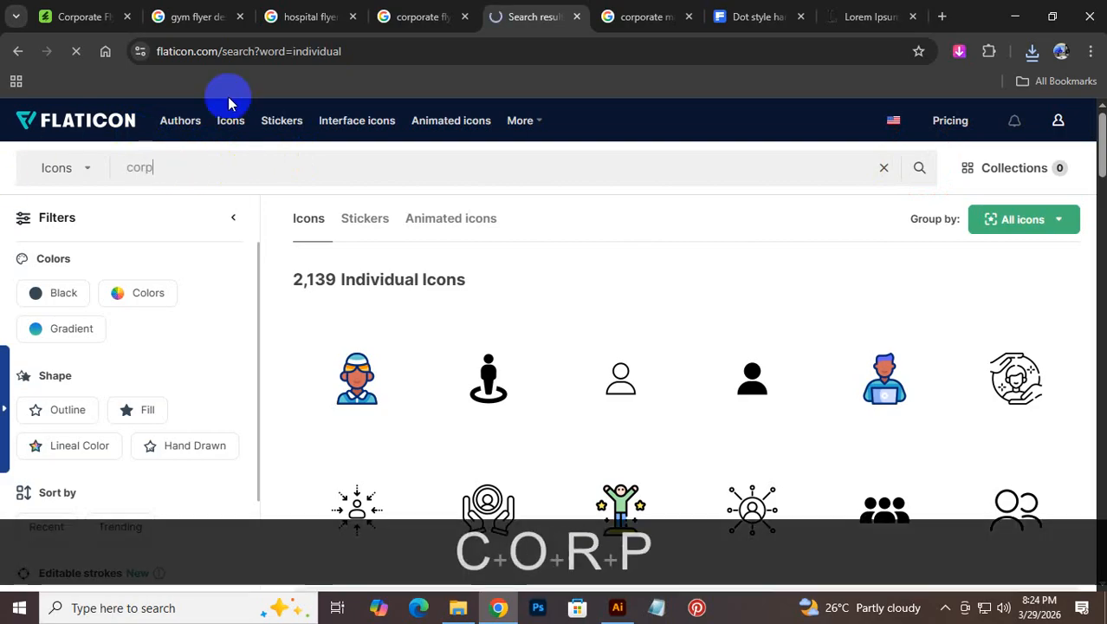
text(orsaa)
key(BackSpace)
key(BackSpace)
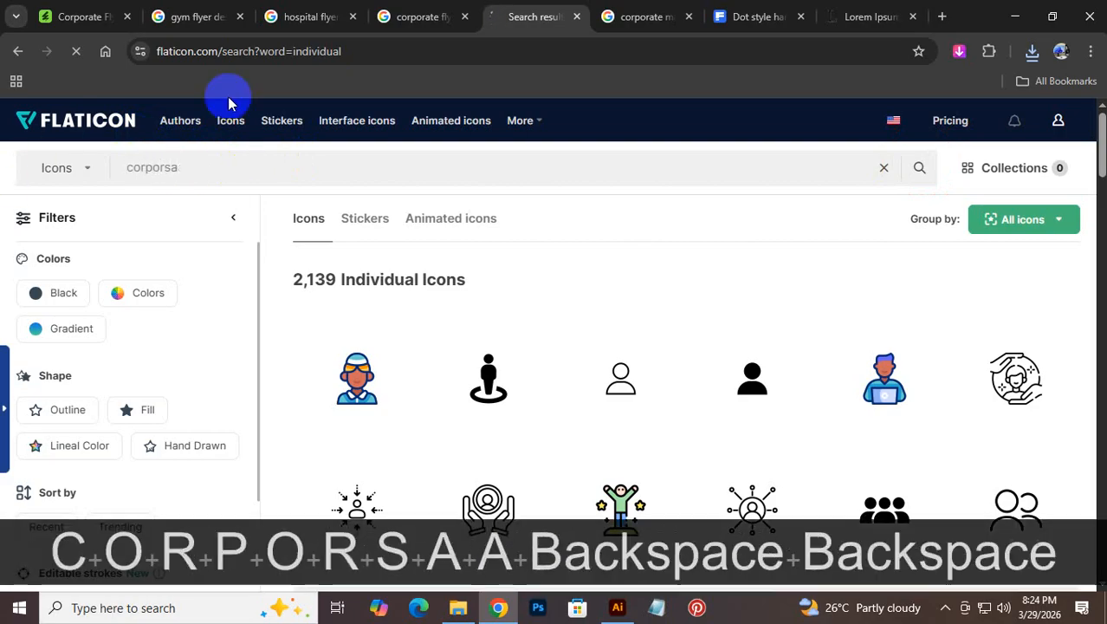
key(BackSpace)
text(ate)
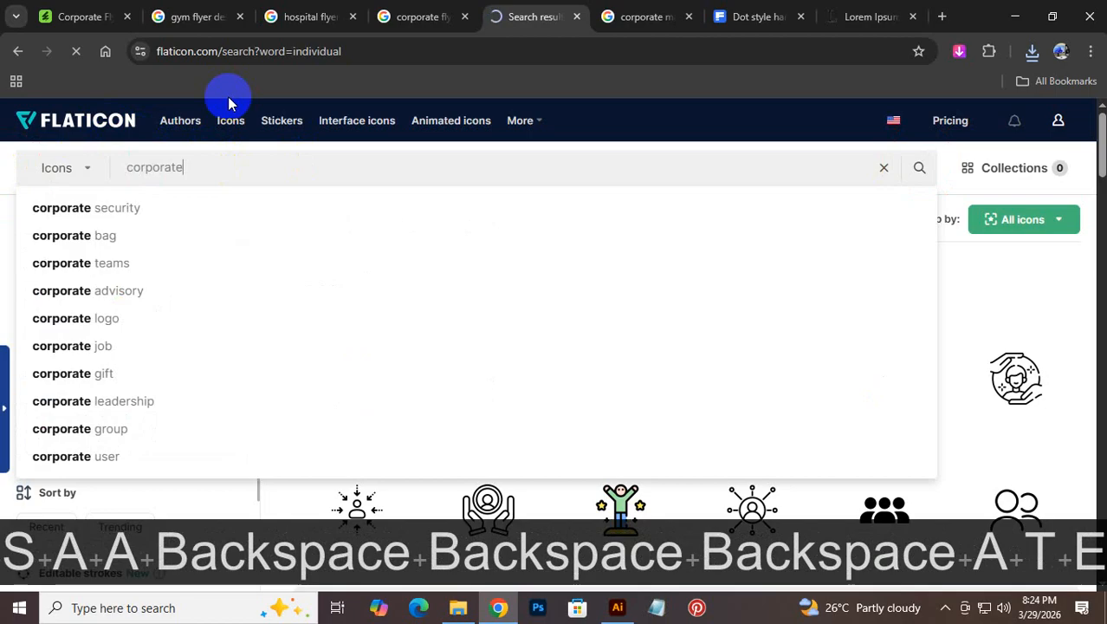
key(Return)
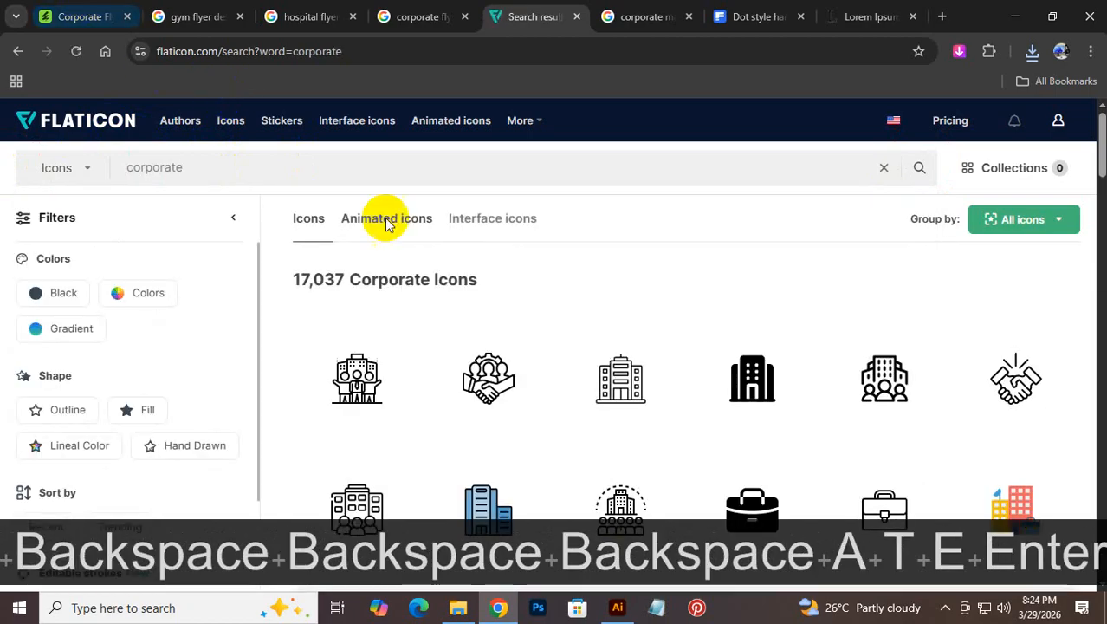
Step: Download the outline briefcase icon as a free PNG and dismiss the attribution notice
scroll(563, 366, down, 1)
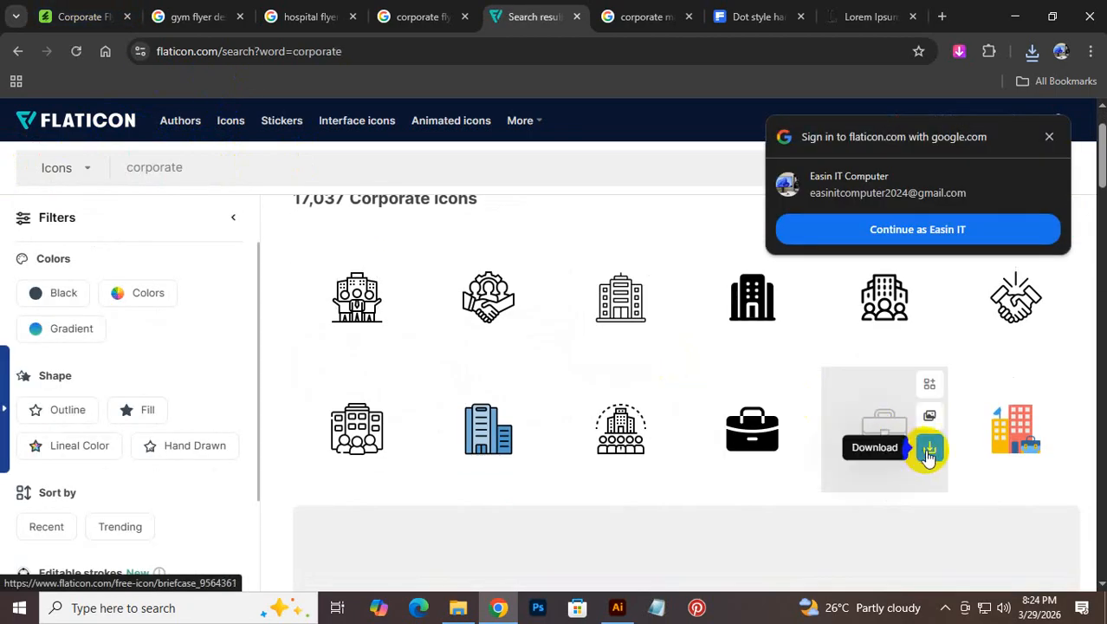
click(929, 449)
click(895, 546)
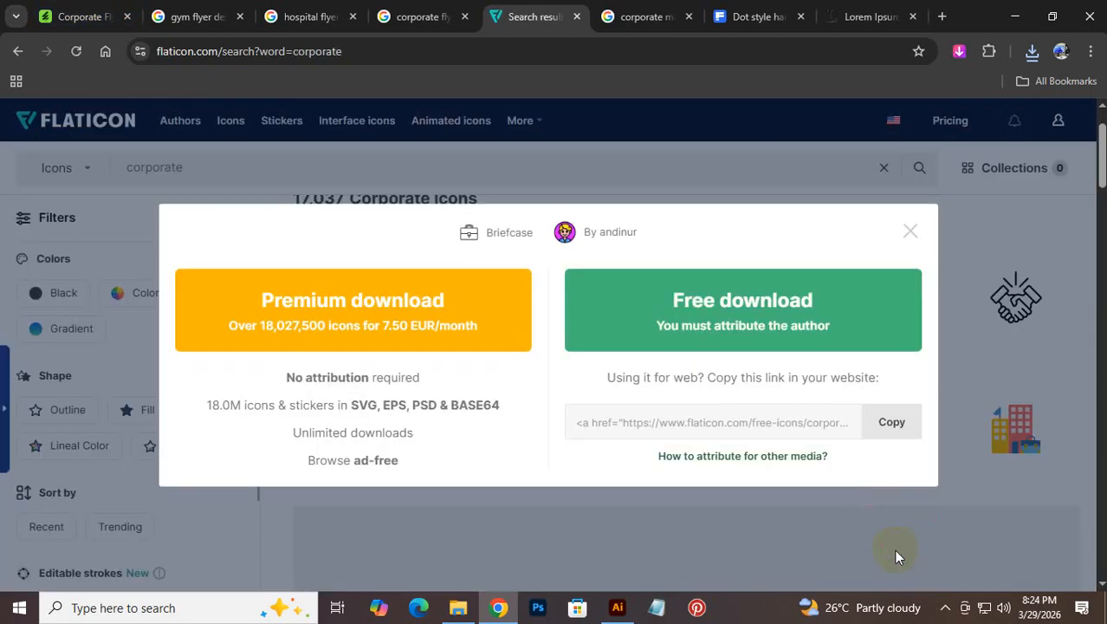
click(850, 273)
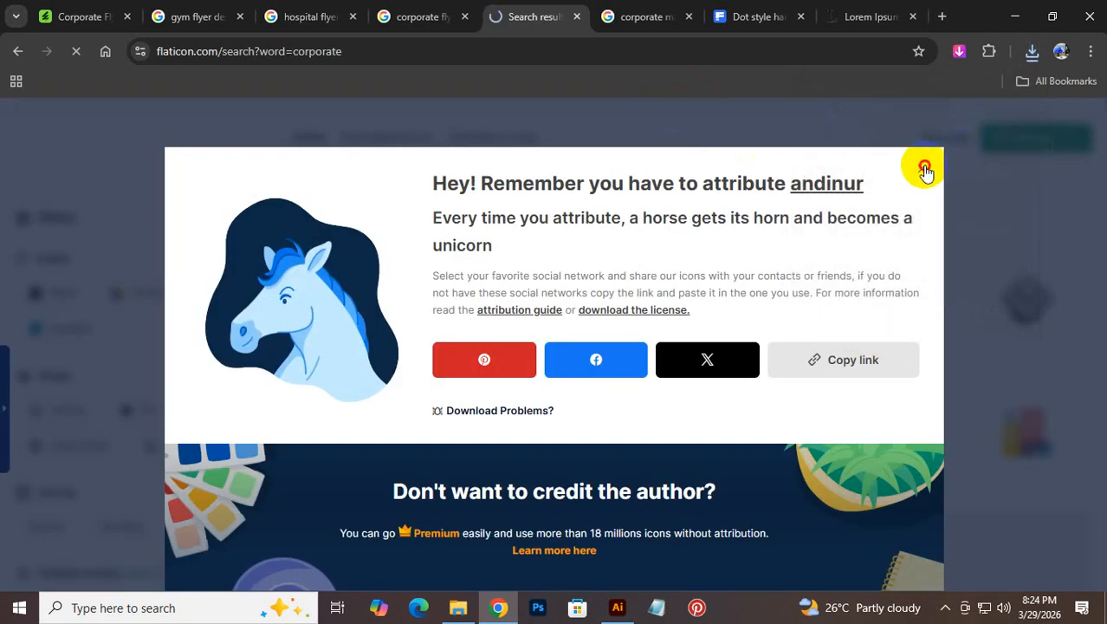
click(925, 167)
Step: Try to search Flaticon for "chiritiea" icons and check the third orange column's heading in the Illustrator flyer
drag(216, 165, 126, 176)
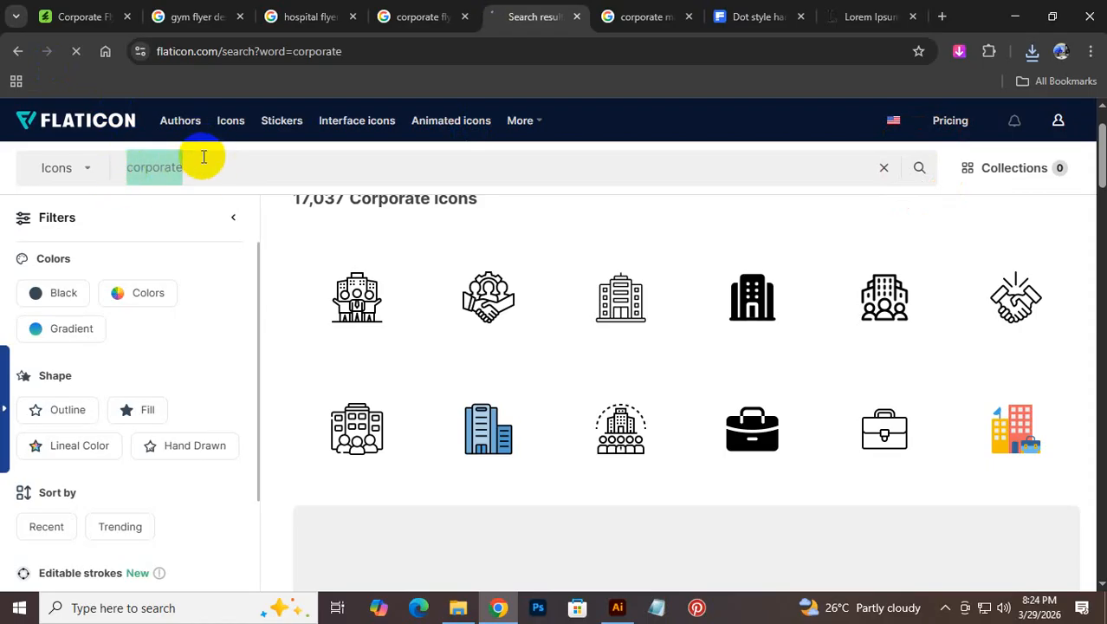
text(chir)
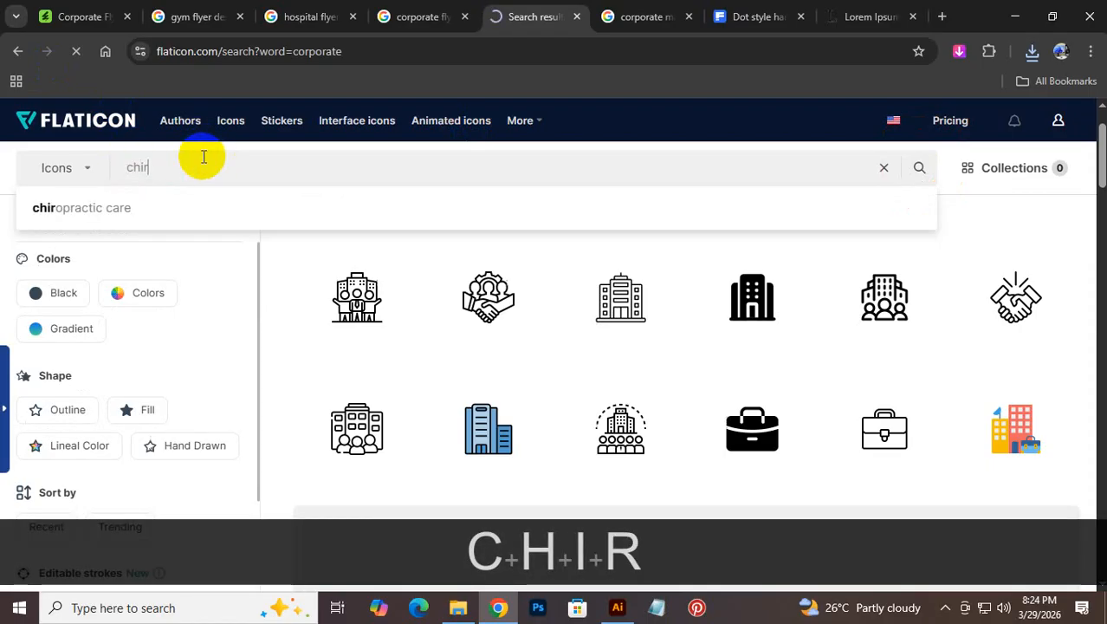
text(itiea)
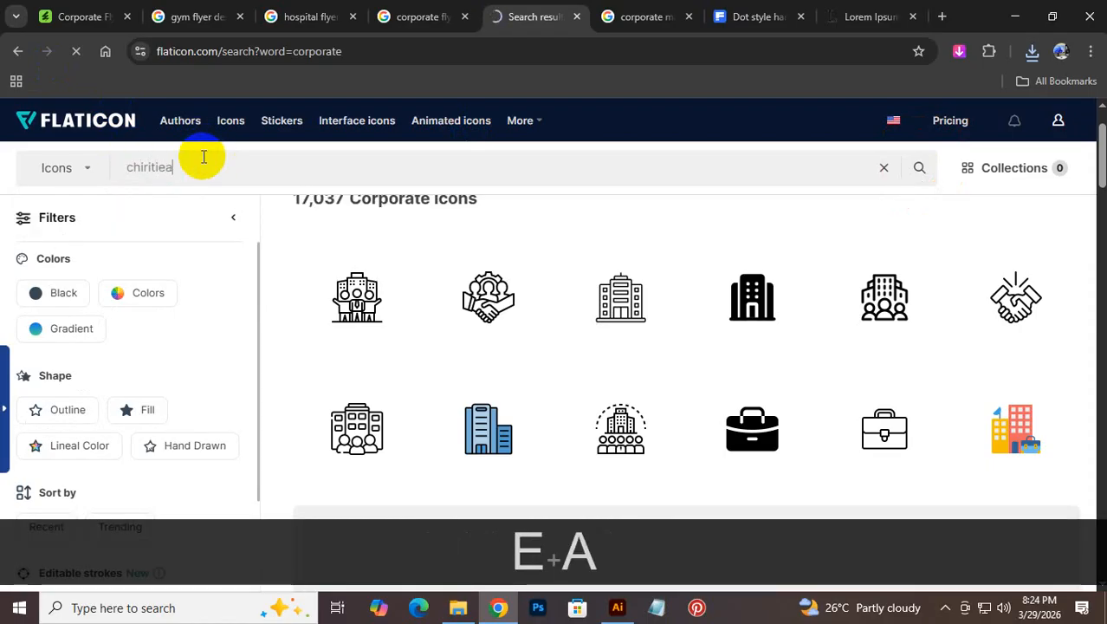
key(Return)
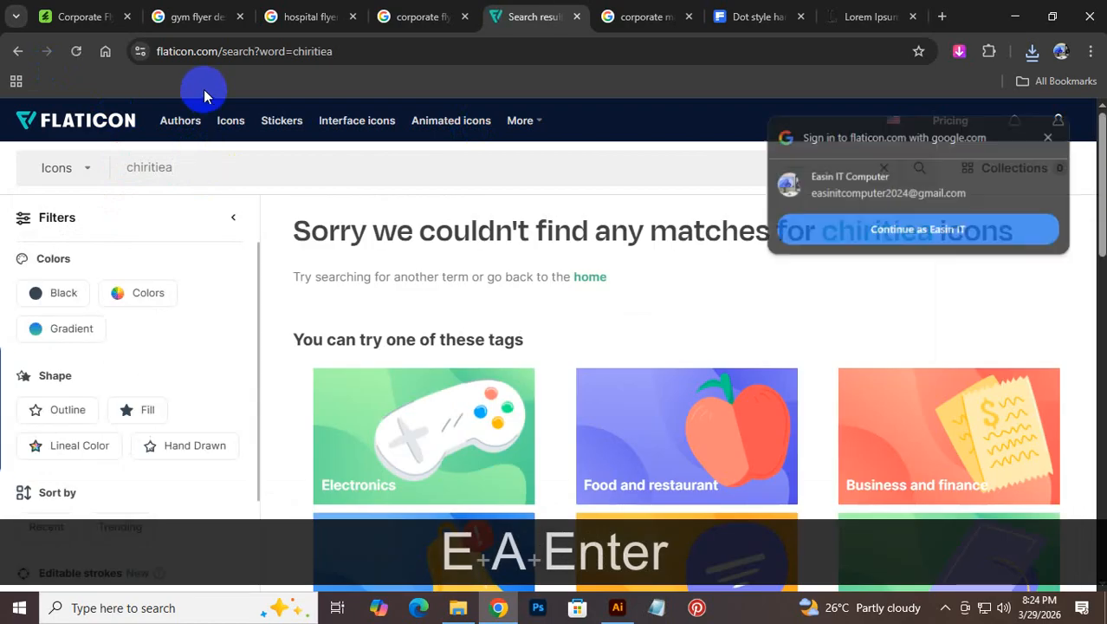
click(612, 619)
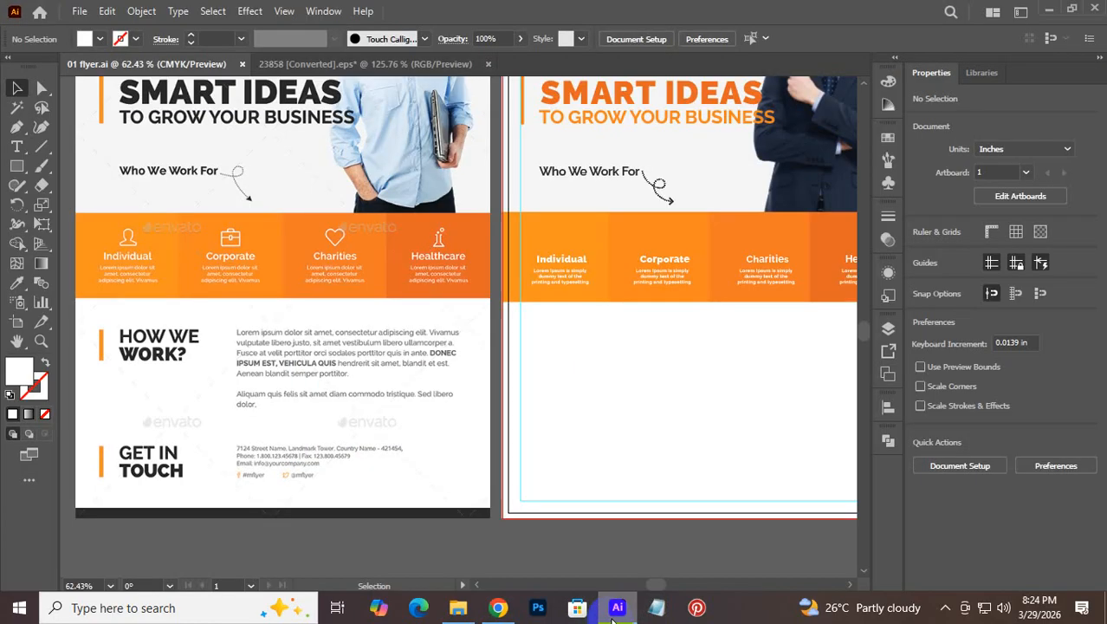
click(612, 618)
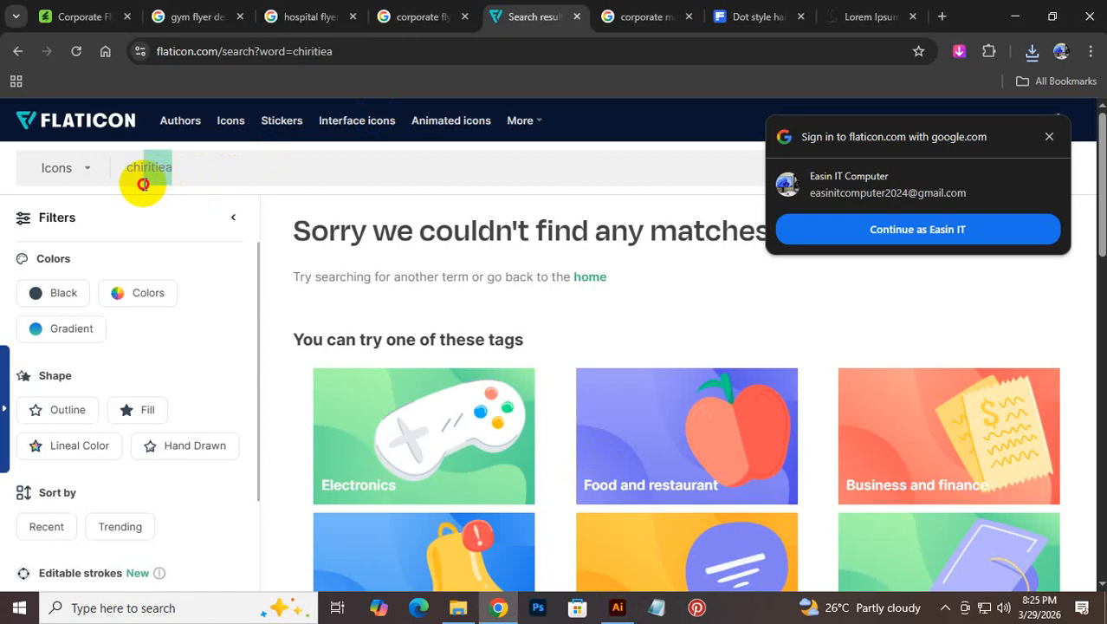
Step: Search Flaticon for "charites" icons and compare the results with the reference flyer's Charities icon in Illustrator
text(char)
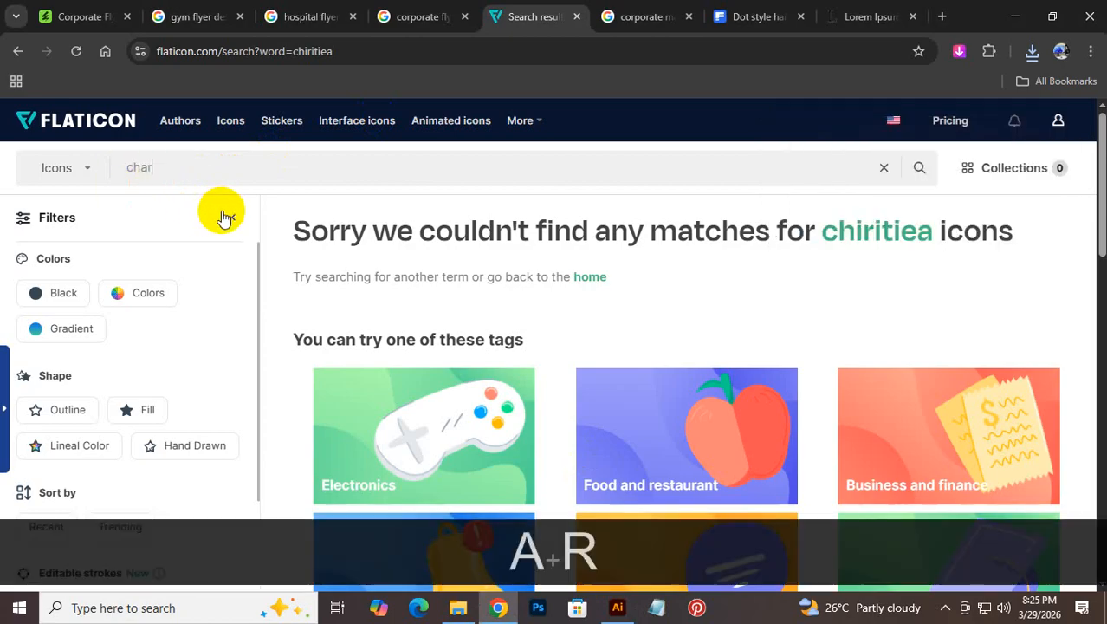
text(ites)
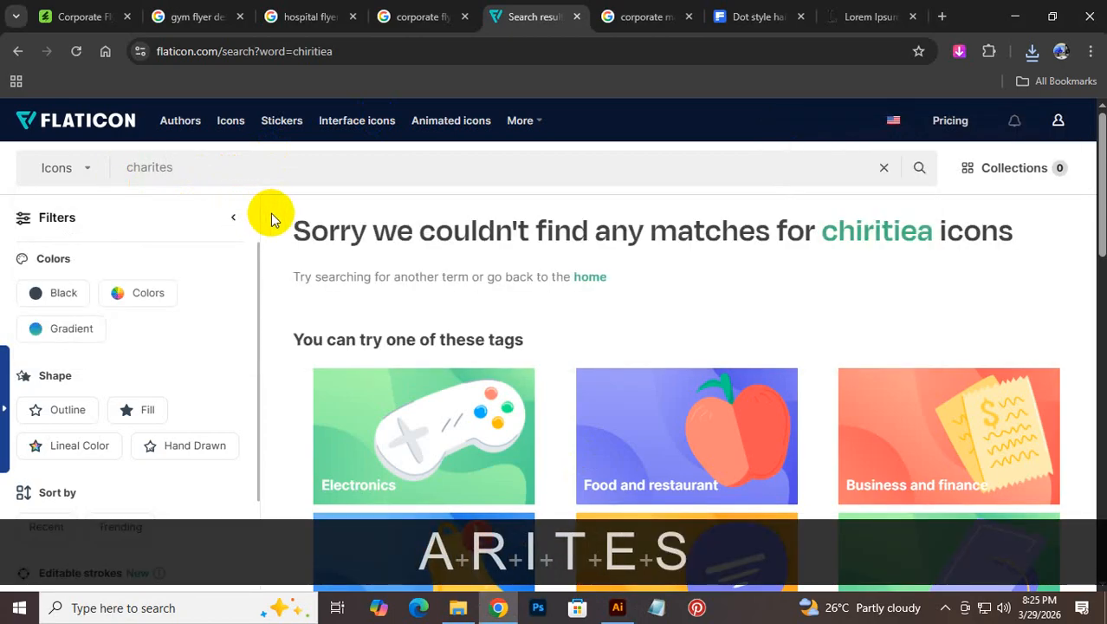
key(Return)
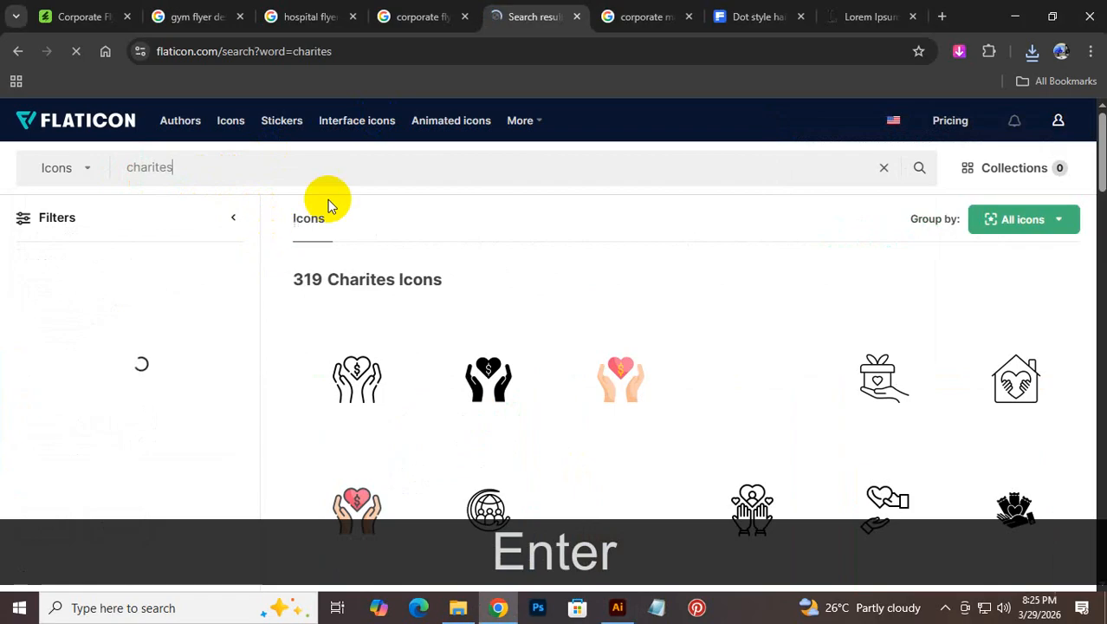
scroll(858, 348, down, 2)
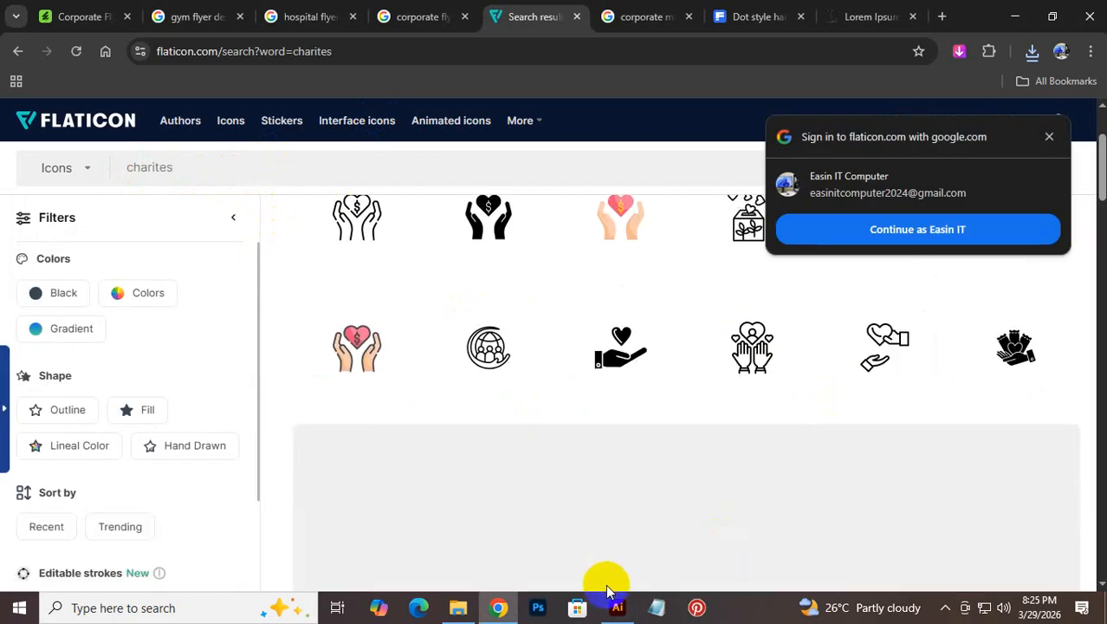
click(616, 607)
click(616, 607)
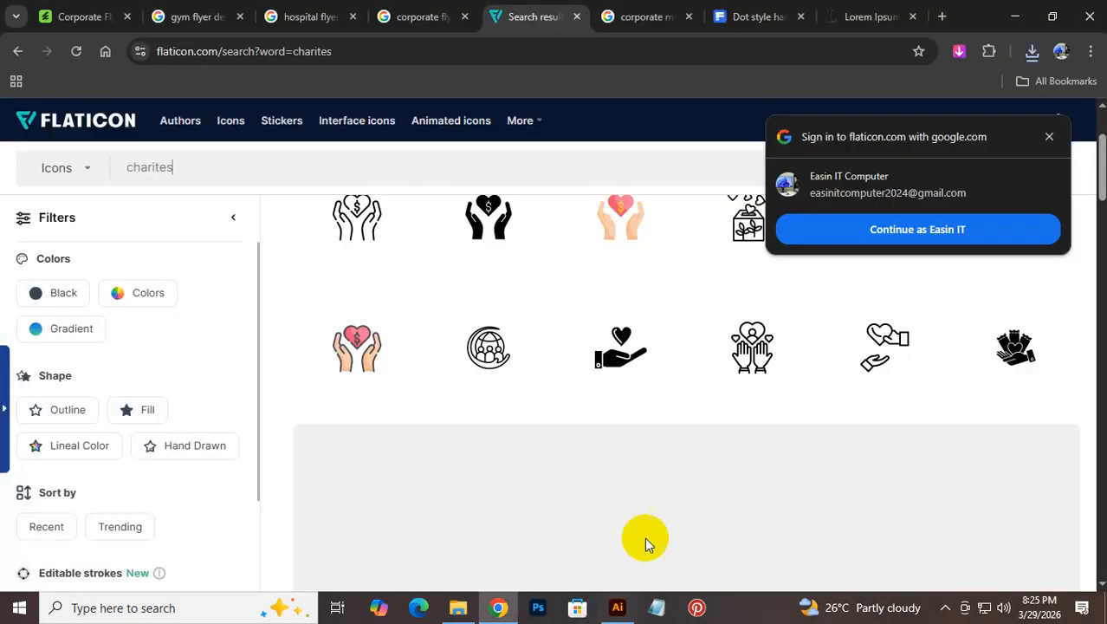
scroll(780, 368, down, 4)
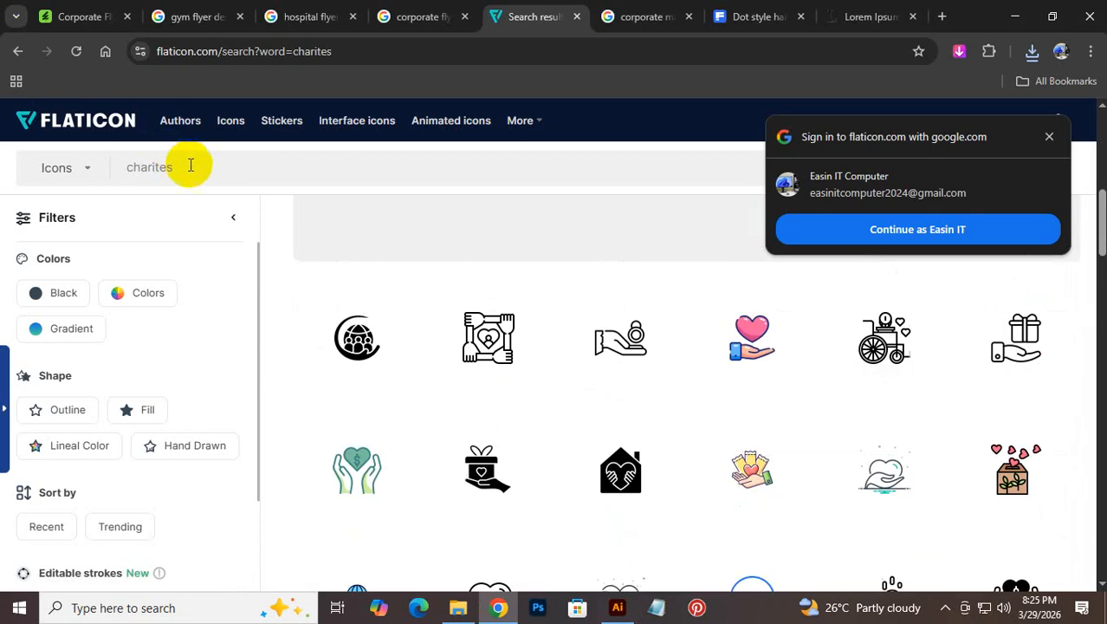
Step: Search Flaticon for "love" icons, download the outline heart as a free PNG and dismiss the attribution notice
text(love)
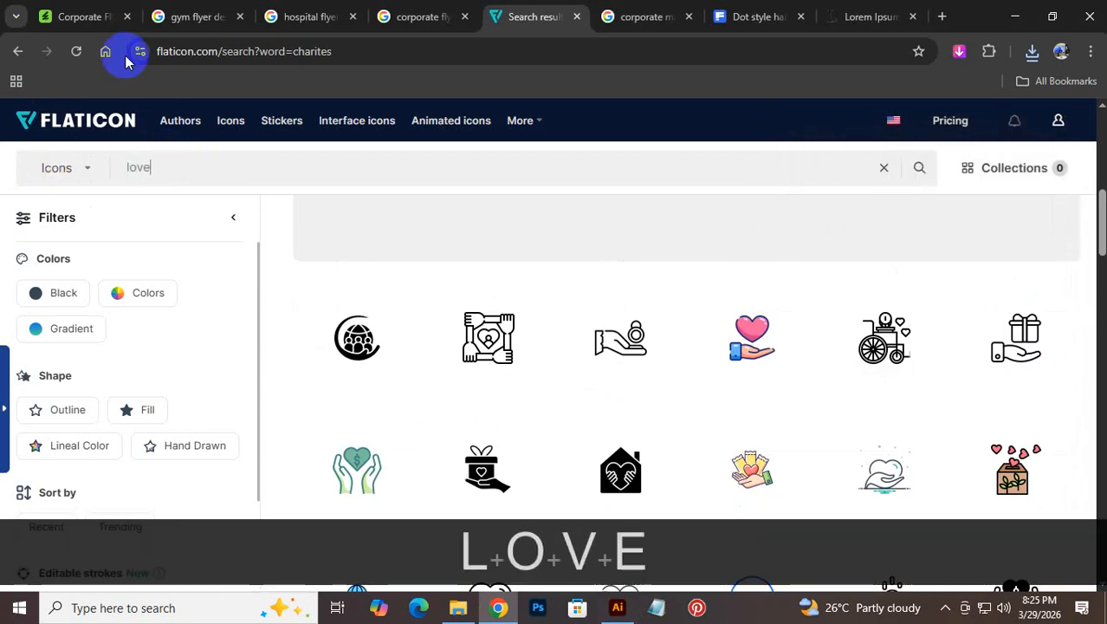
key(Return)
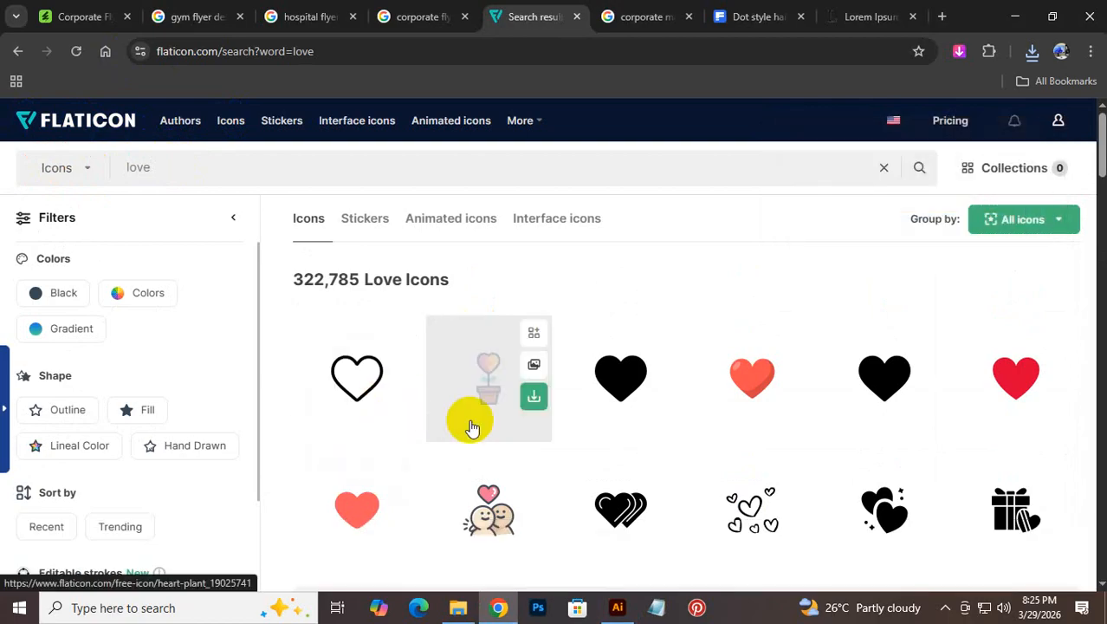
click(402, 396)
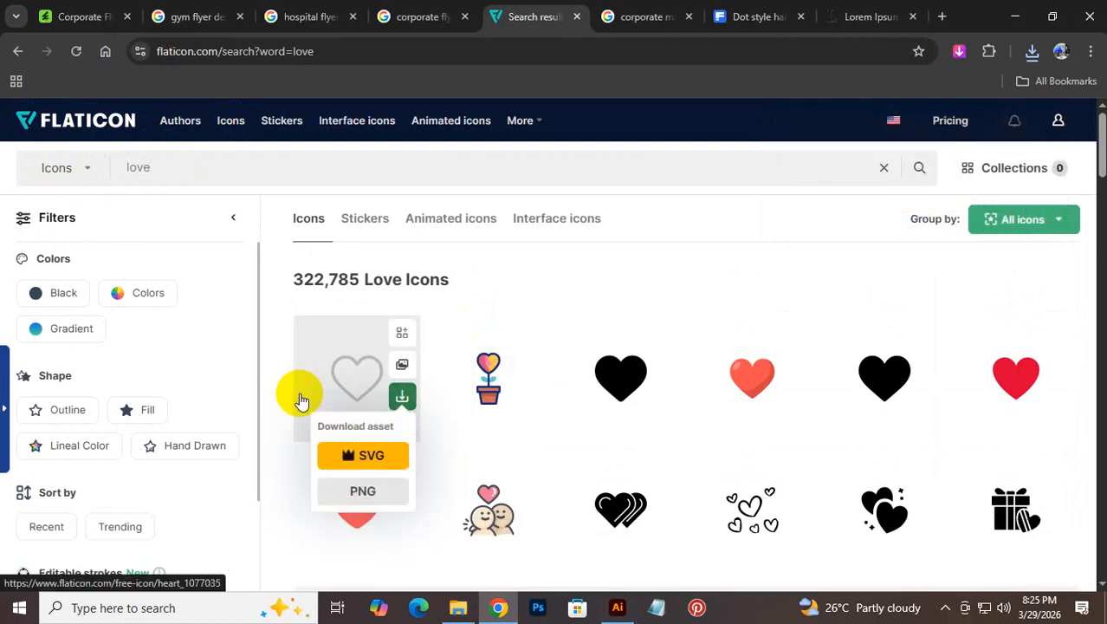
click(361, 496)
click(656, 330)
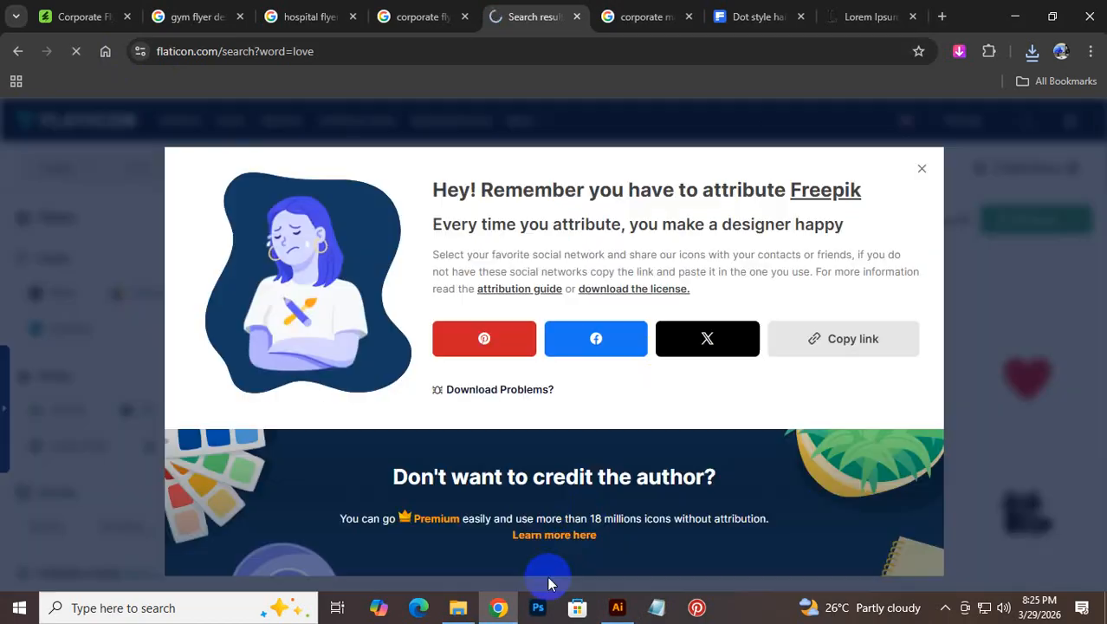
click(618, 609)
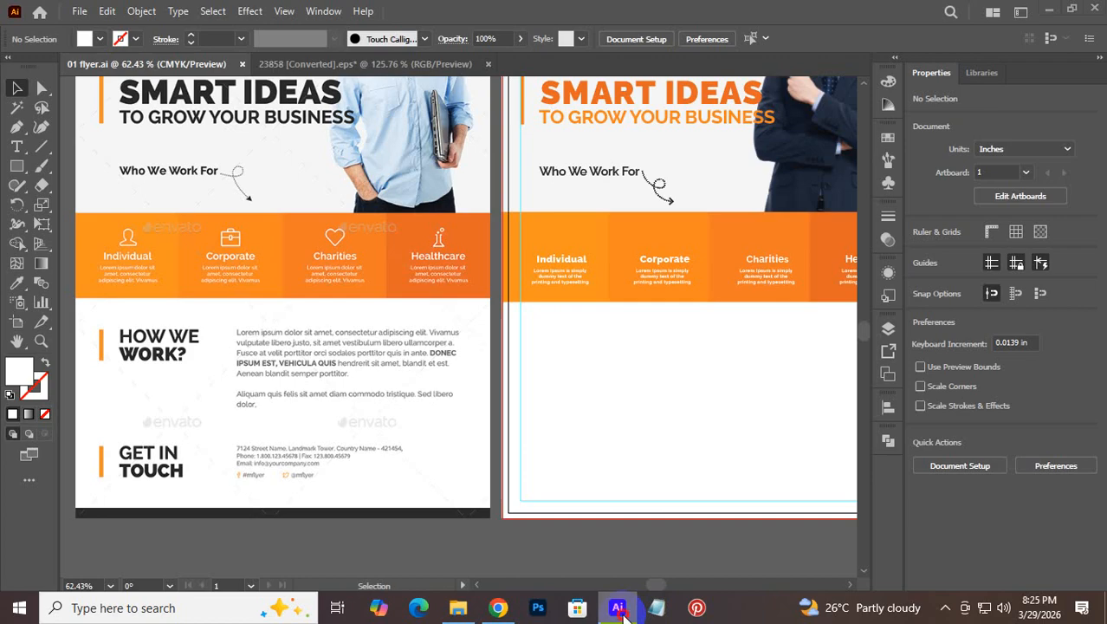
click(617, 608)
click(734, 116)
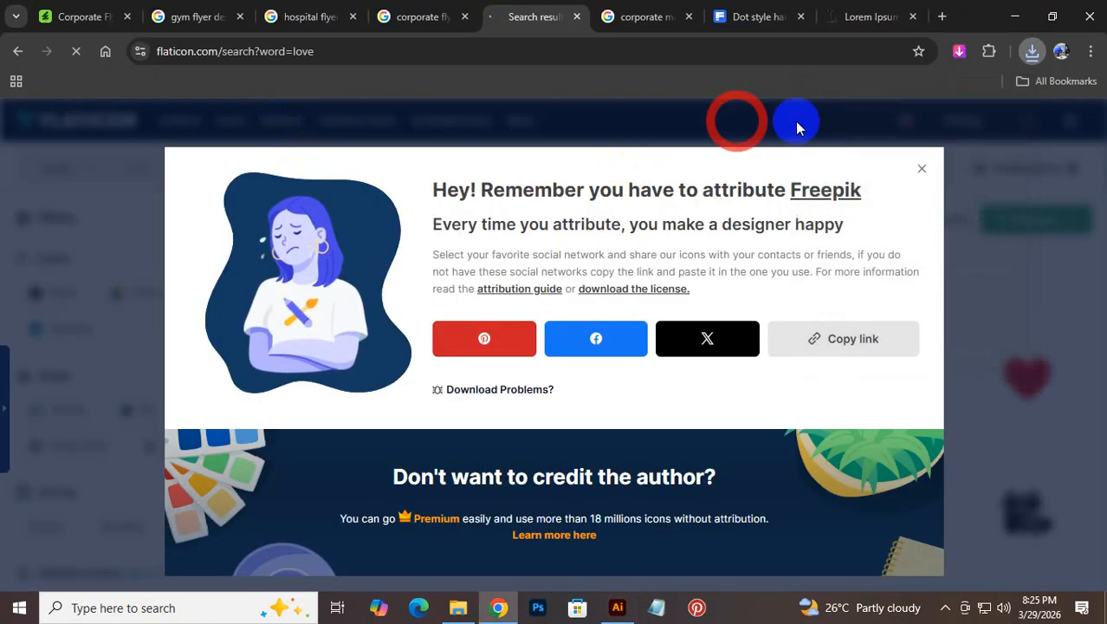
click(923, 171)
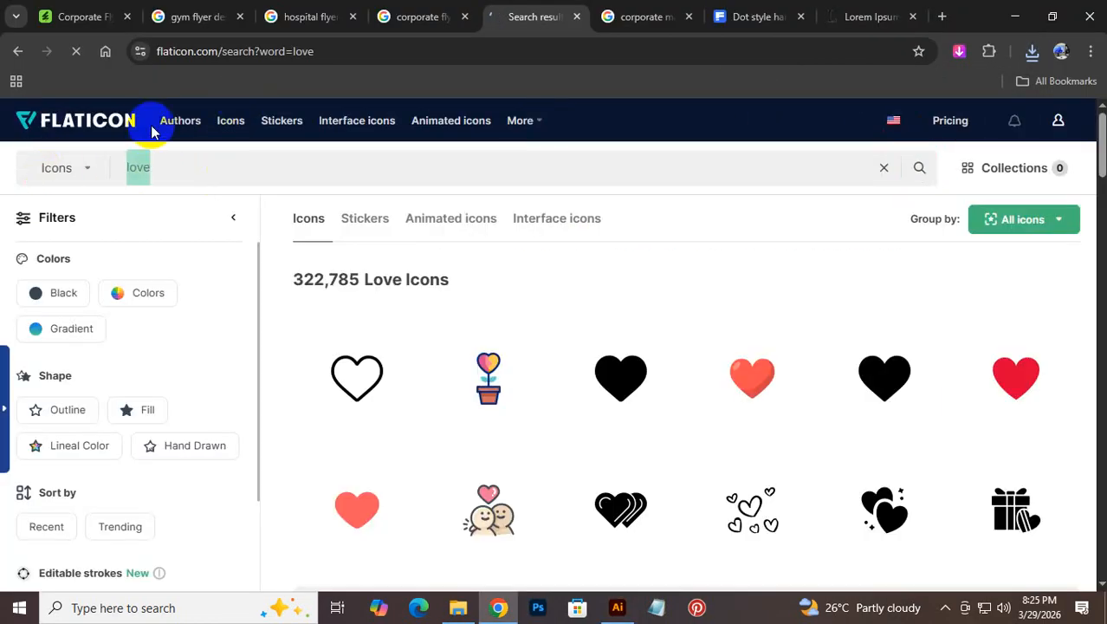
Step: Search Flaticon for "healthcare" icons and check the reference flyer's Healthcare icon in Illustrator
text(ea)
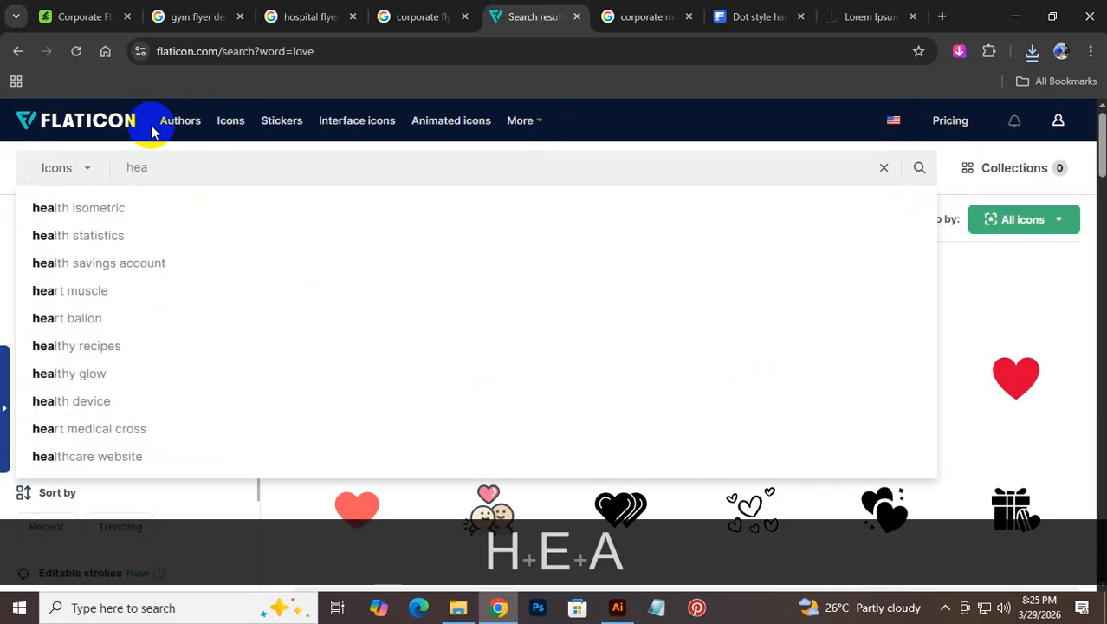
text(lth)
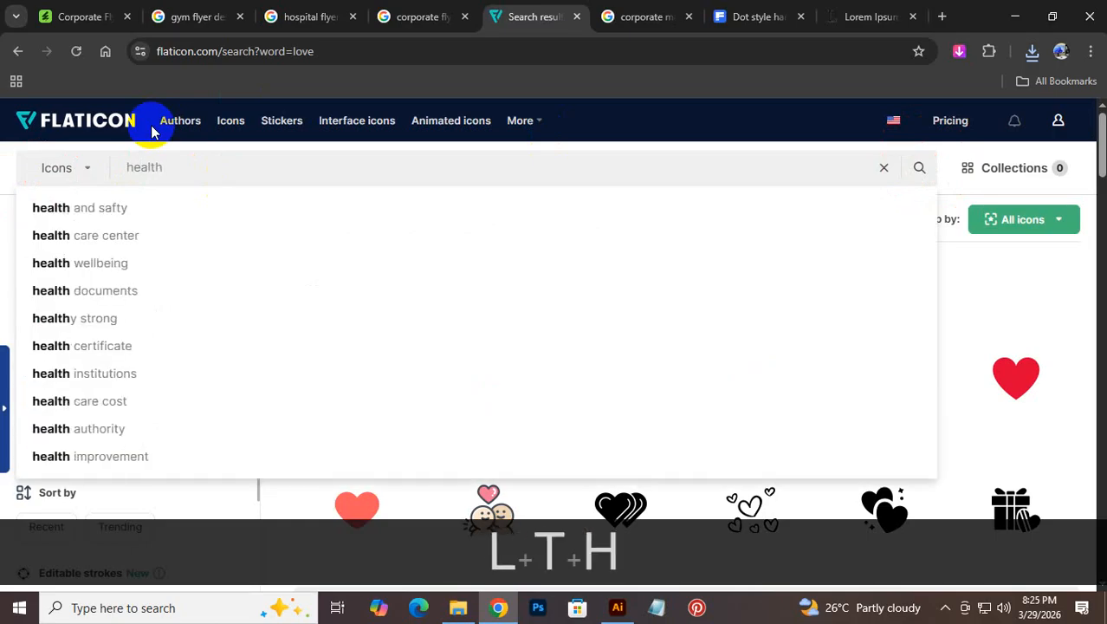
text(car)
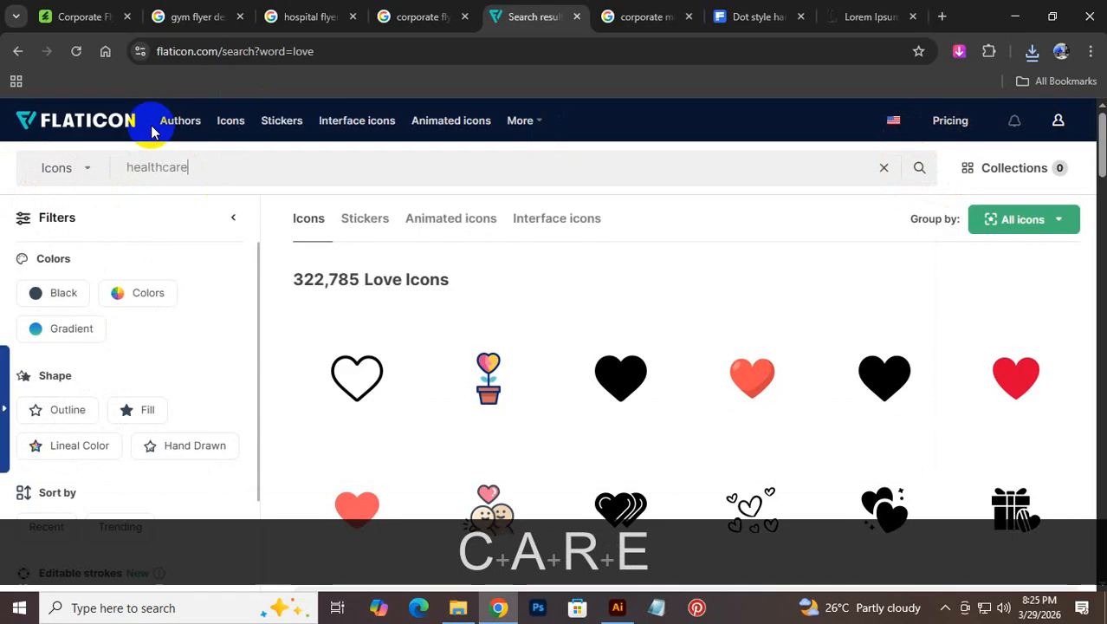
text(e)
key(Return)
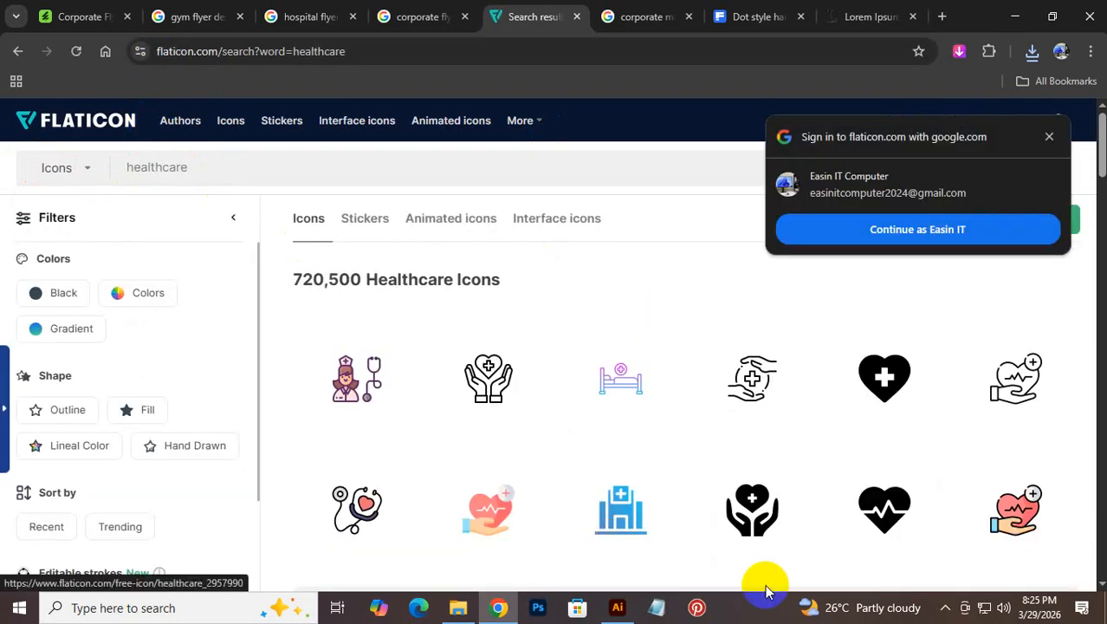
click(620, 609)
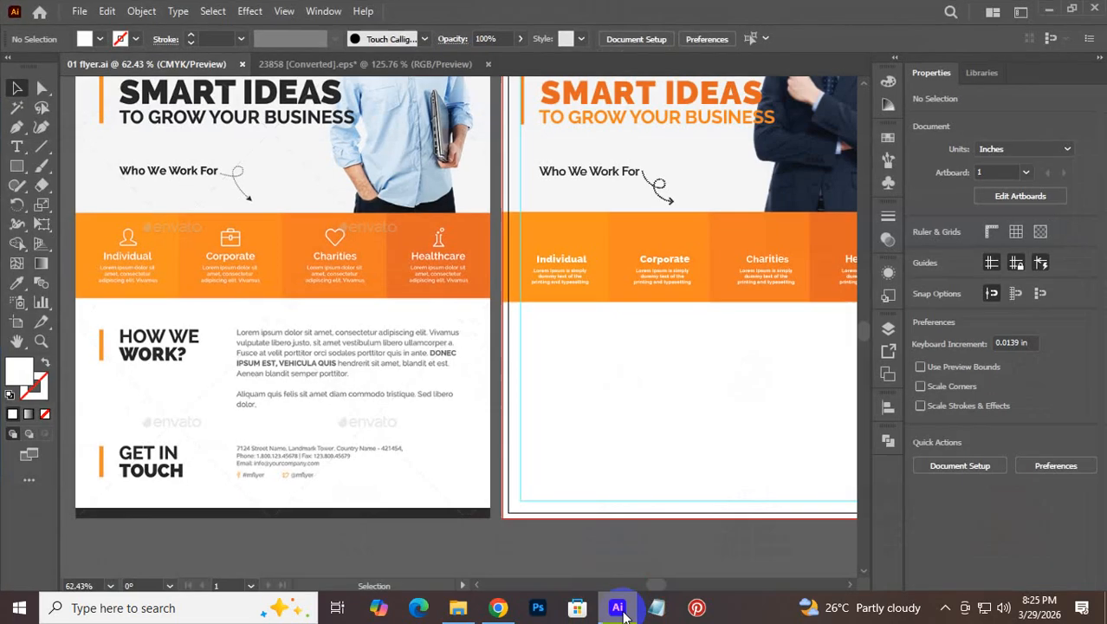
click(618, 608)
Step: Browse the healthcare results and download the outline icon of two hands around a heart with a cross as a free PNG
scroll(731, 457, down, 4)
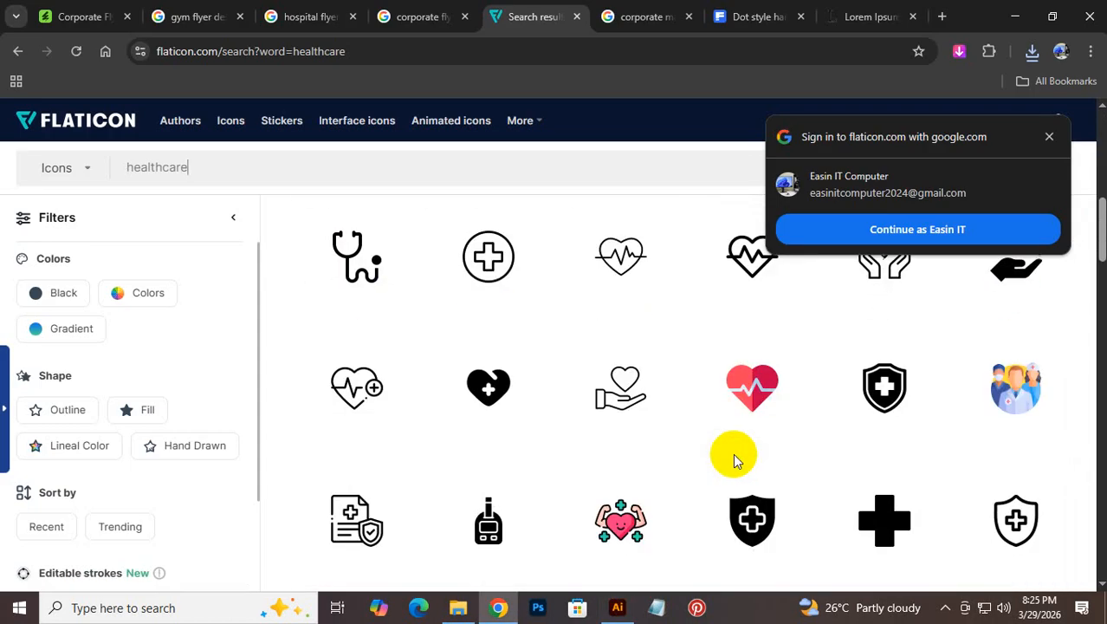
scroll(882, 419, down, 8)
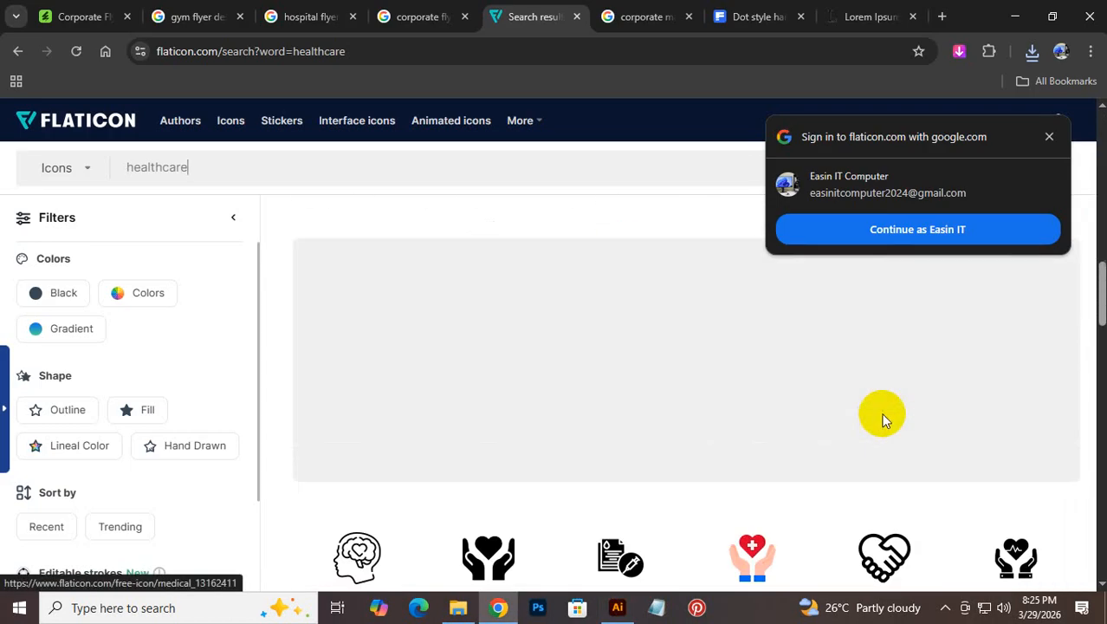
scroll(860, 444, down, 5)
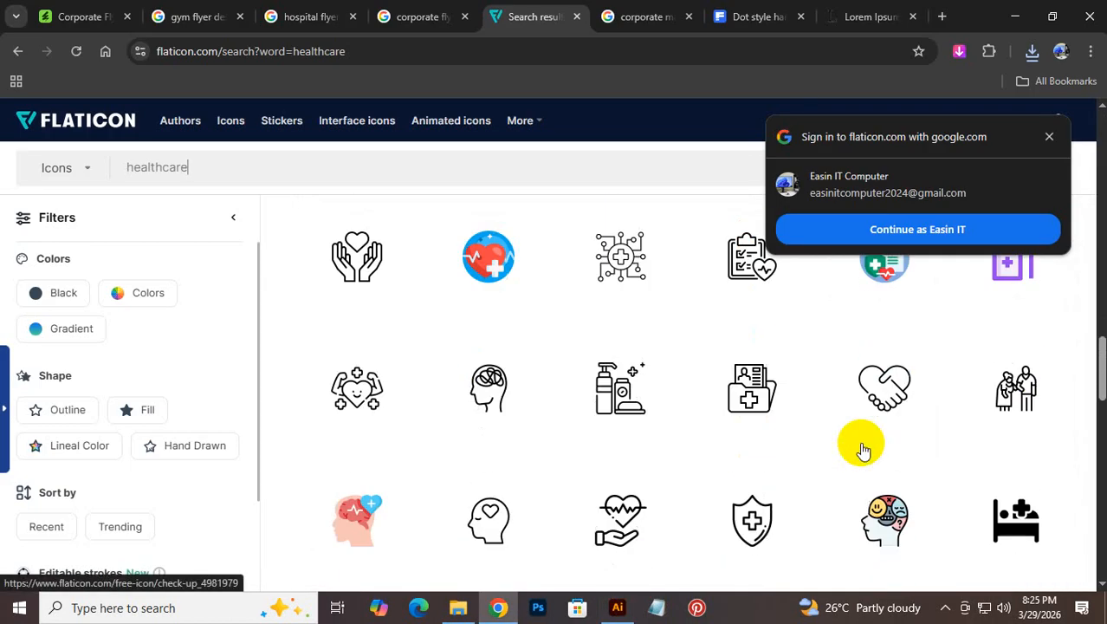
scroll(856, 450, down, 3)
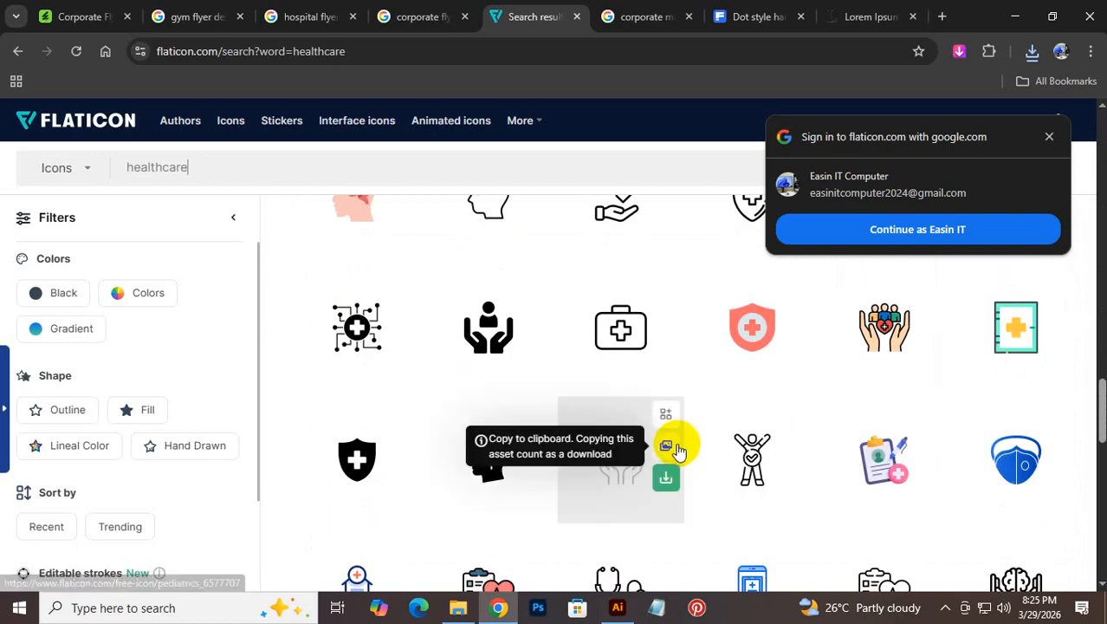
scroll(582, 381, down, 4)
scroll(583, 381, up, 15)
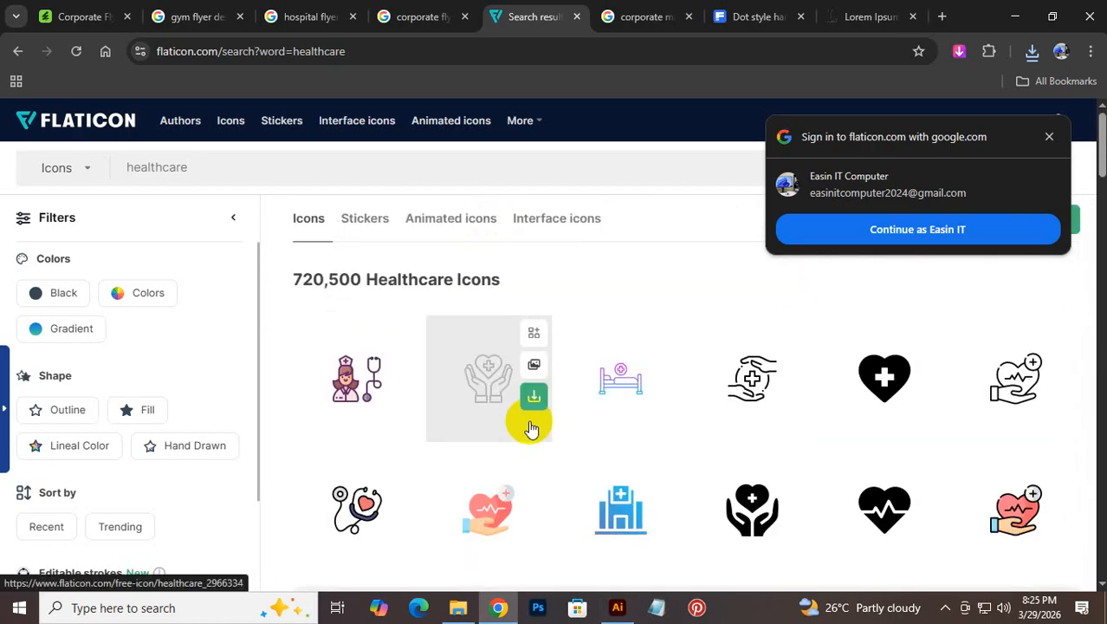
click(531, 400)
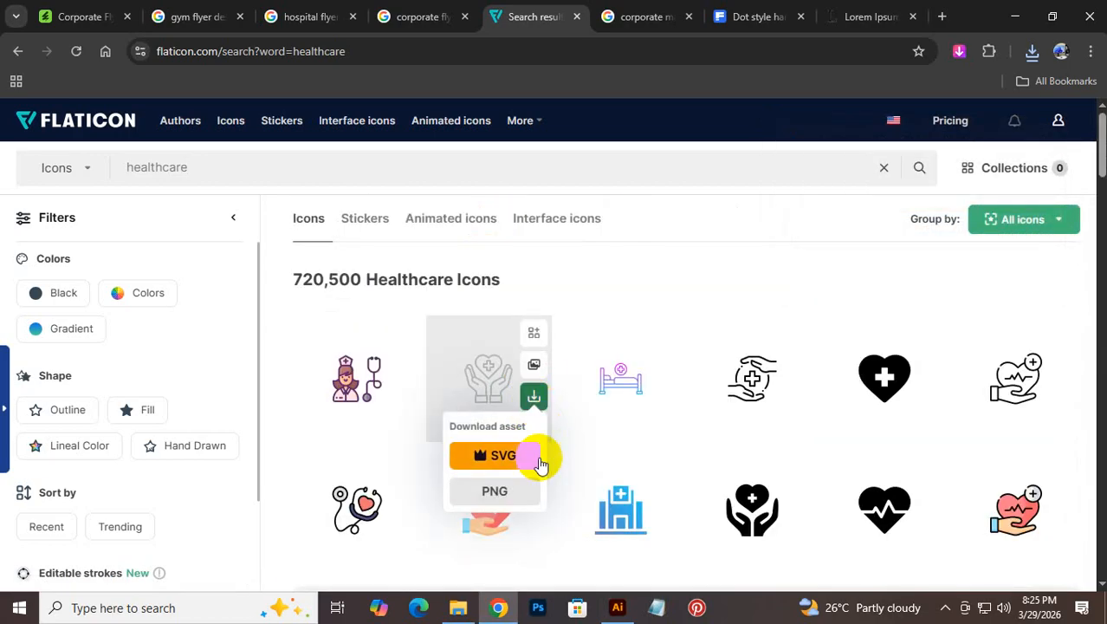
click(520, 491)
click(853, 314)
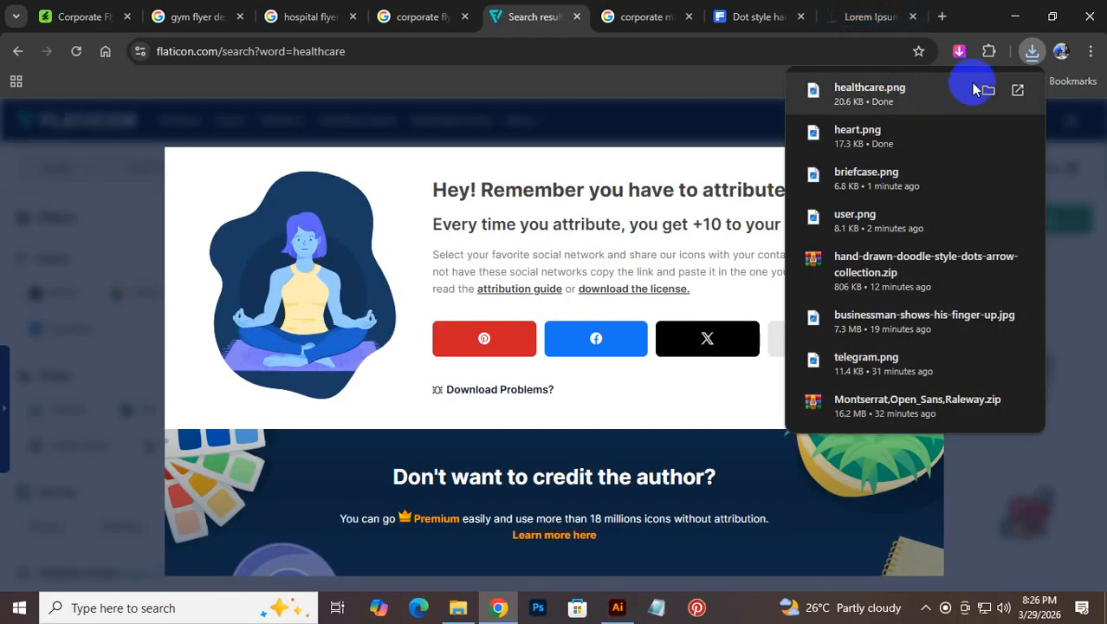
Step: Place the downloaded healthcare, heart, briefcase and user PNGs from the Downloads folder into the Illustrator flyer, below the artboard
click(987, 92)
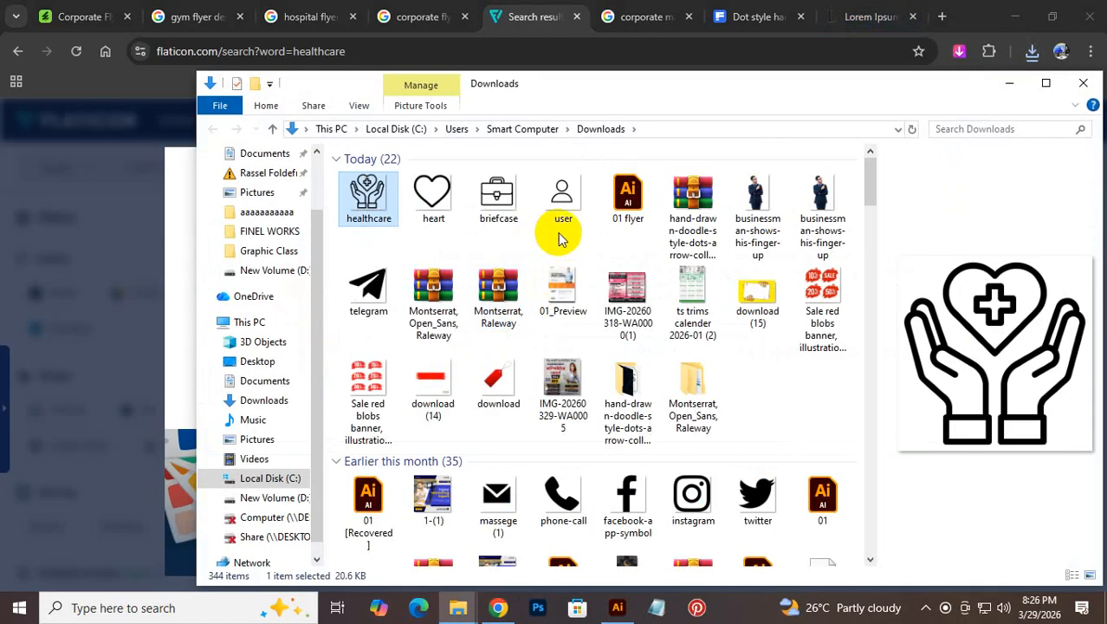
mouse_move(559, 240)
mouse_down()
mouse_move(279, 212)
mouse_move(296, 191)
mouse_move(470, 333)
mouse_move(648, 618)
mouse_move(626, 608)
mouse_move(615, 469)
mouse_move(633, 428)
mouse_move(663, 441)
mouse_up()
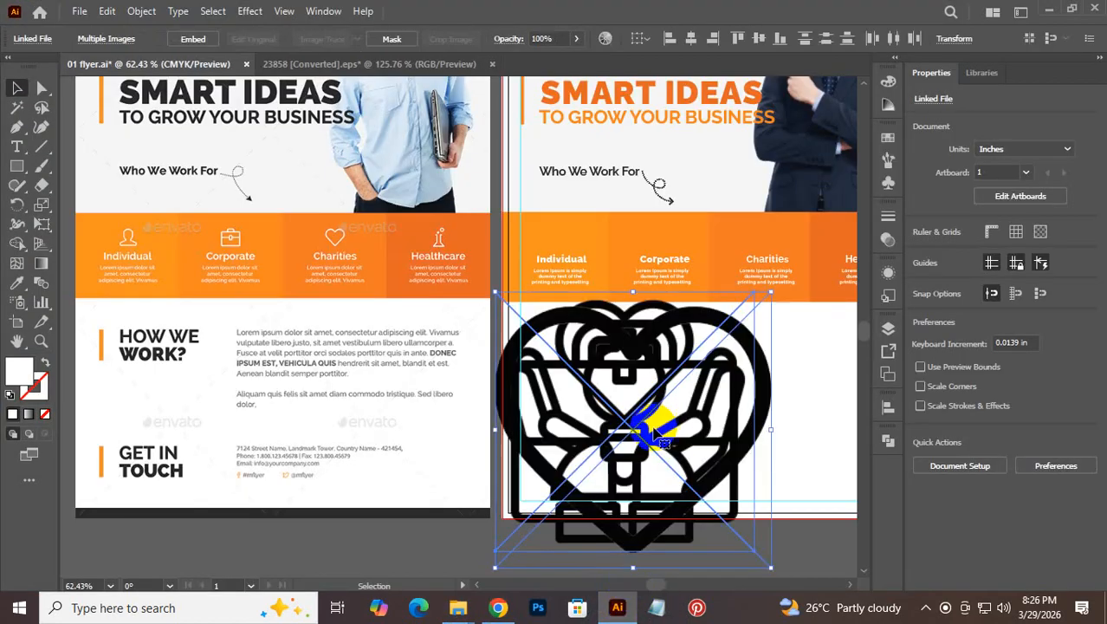
scroll(659, 446, down, 4)
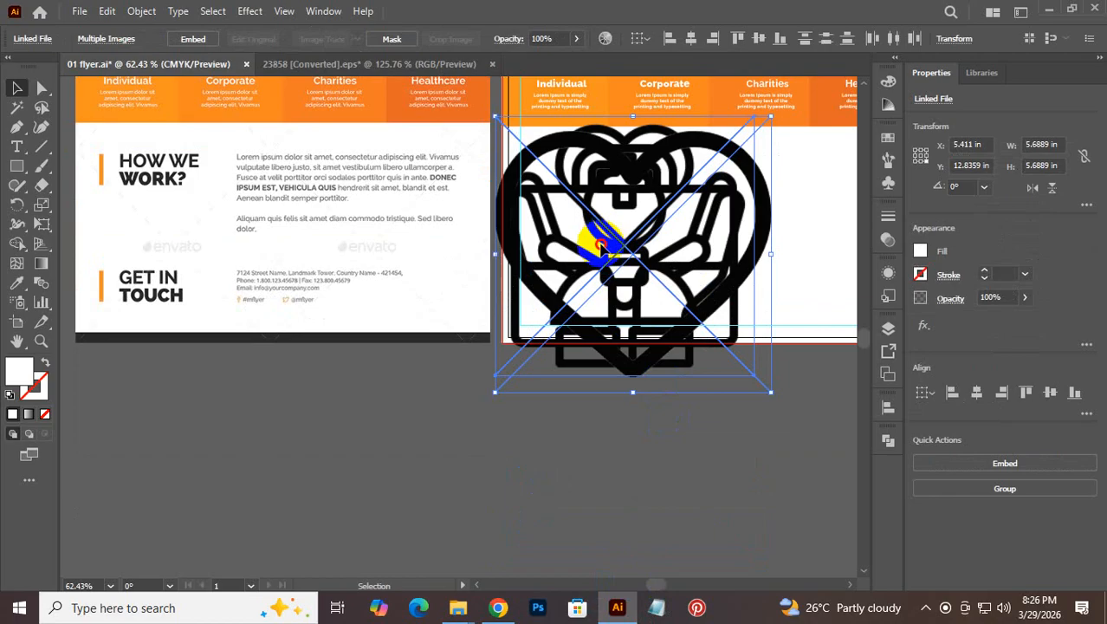
drag(600, 246, 568, 507)
click(355, 427)
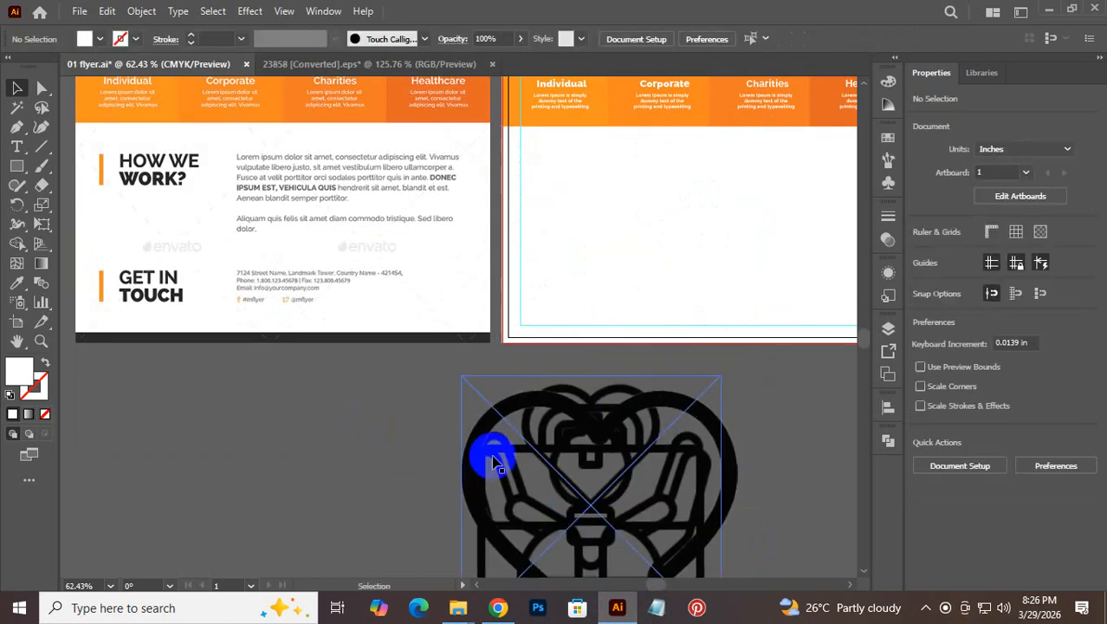
Step: Move the placed user icon clear of the stacked icons, Image Trace it, expand the tracing and ungroup it
drag(493, 463, 124, 389)
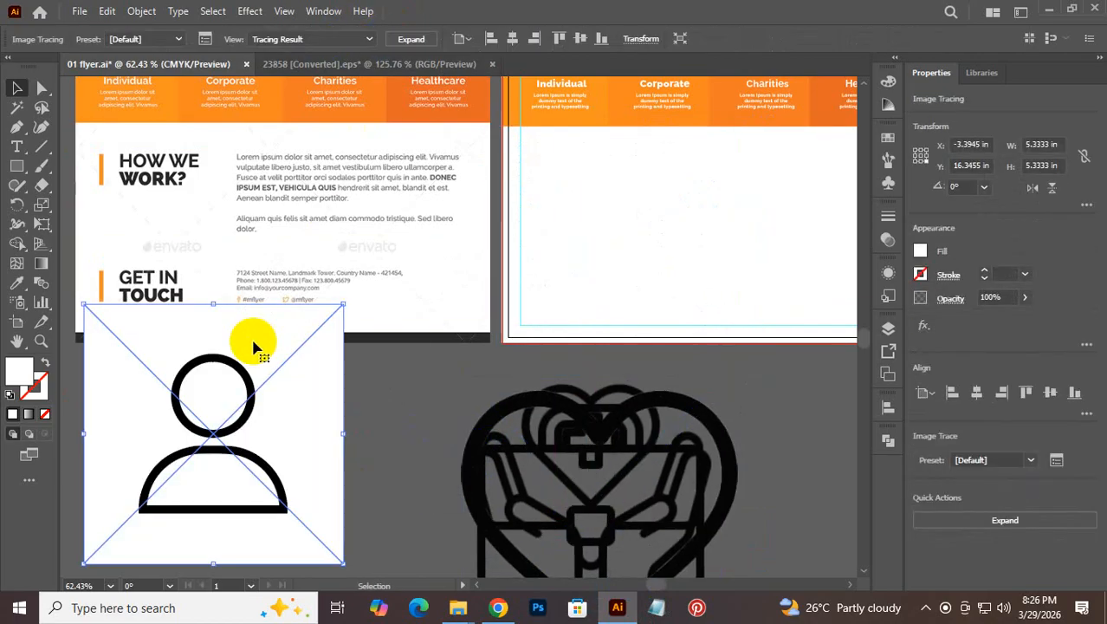
right_click(256, 338)
click(498, 7)
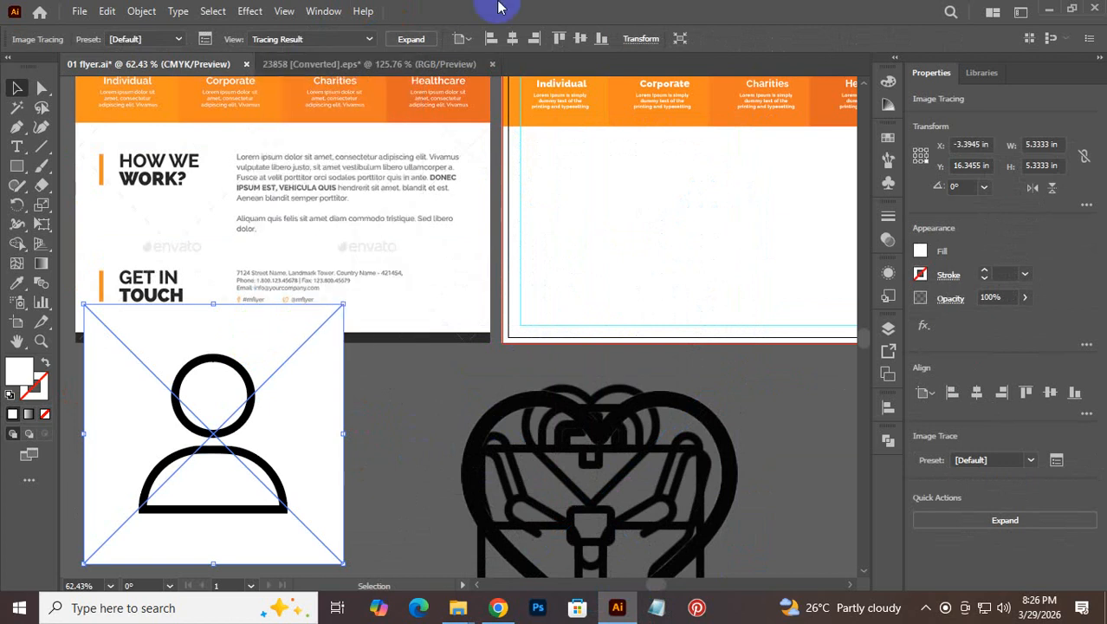
click(416, 38)
right_click(267, 376)
click(345, 229)
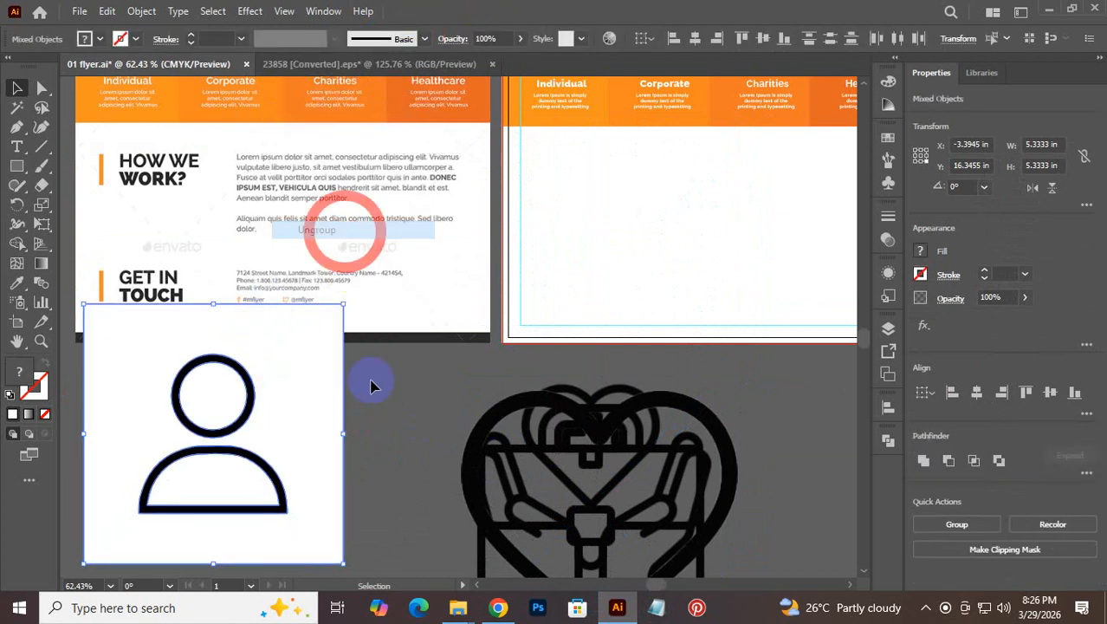
Step: Delete the traced user icon's white background and the white fills inside its body and head
click(371, 385)
drag(310, 400, 381, 472)
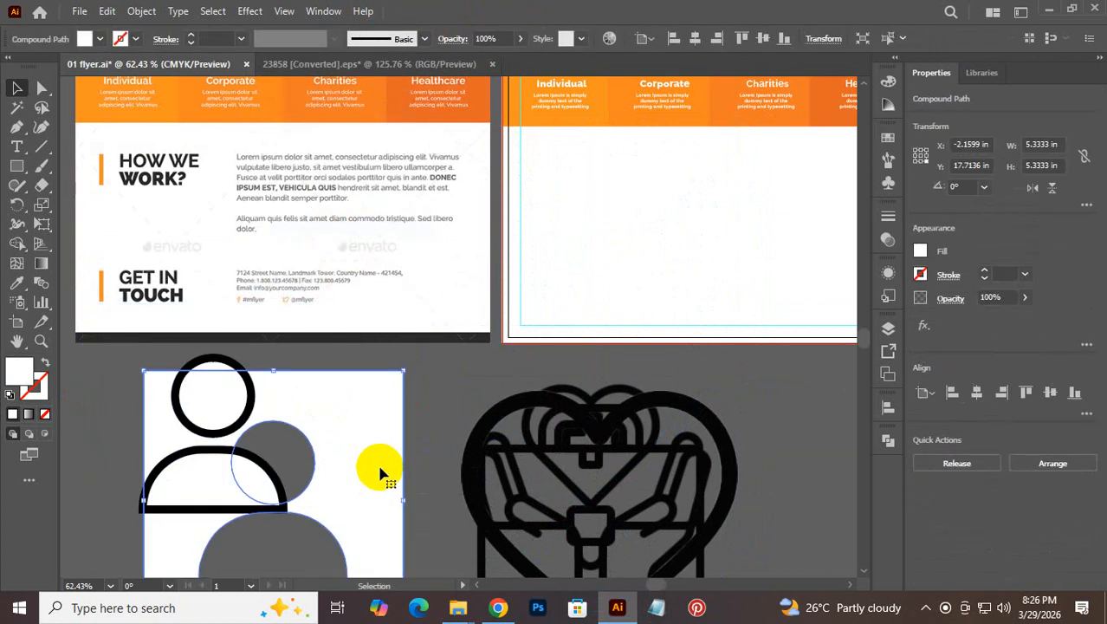
key(Delete)
click(193, 473)
key(Delete)
click(200, 396)
key(Delete)
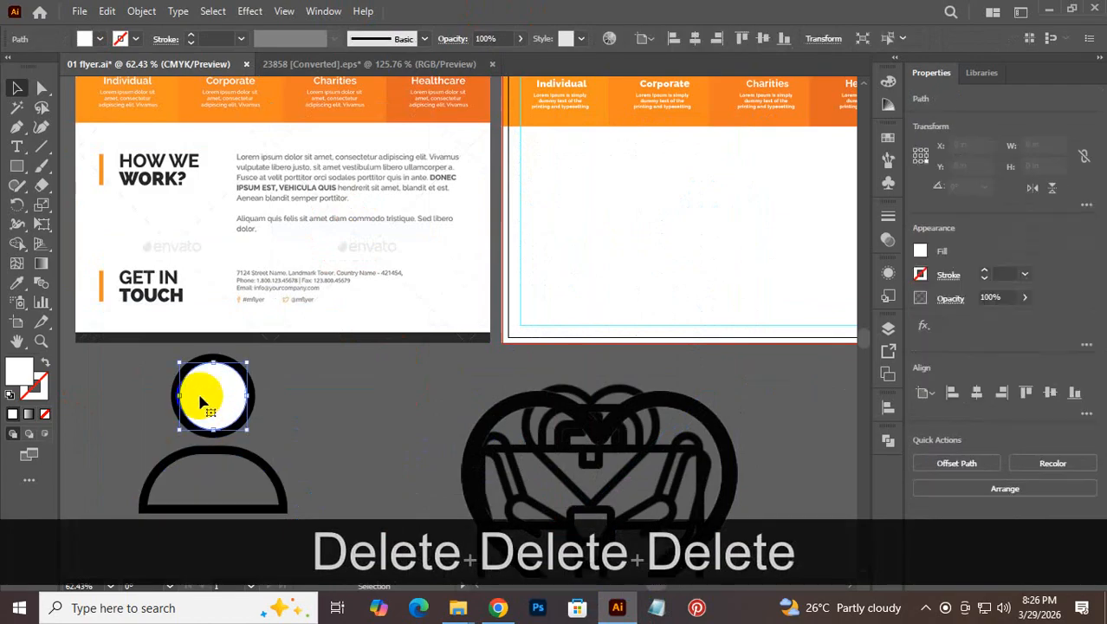
Step: Unite the user icon's head and body outlines and move the icon onto the flyer below the orange columns
click(146, 381)
click(215, 499)
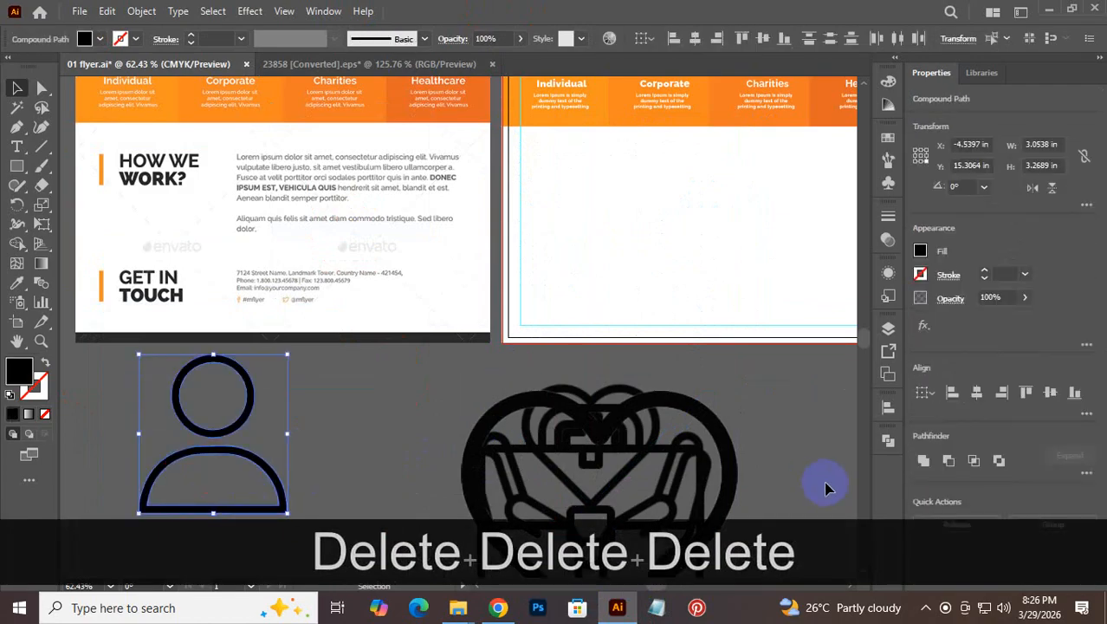
click(922, 461)
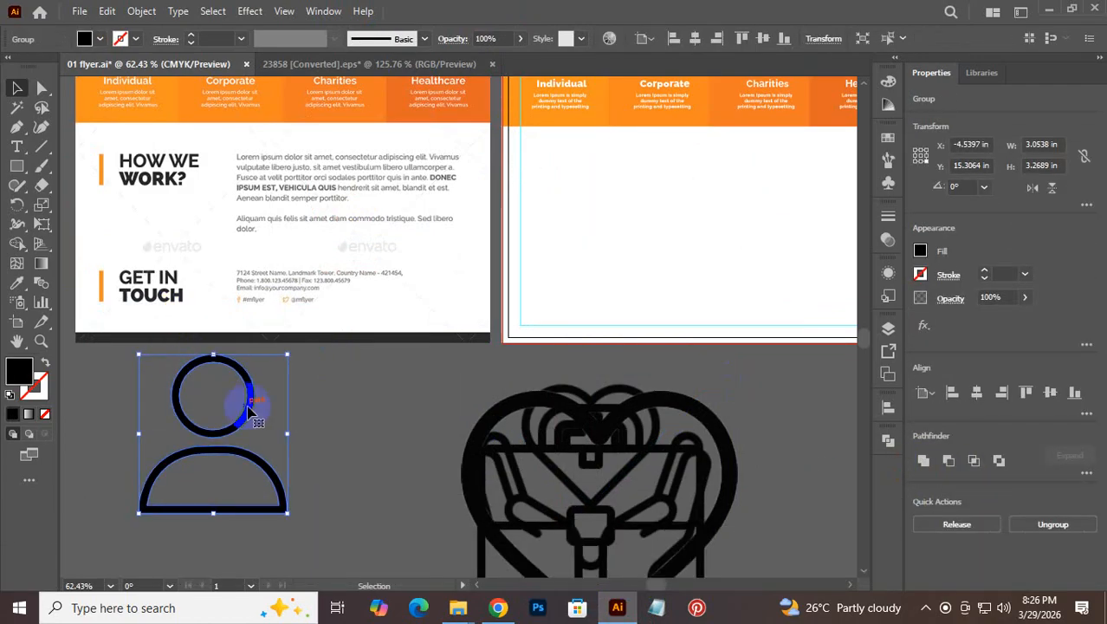
drag(248, 414, 677, 163)
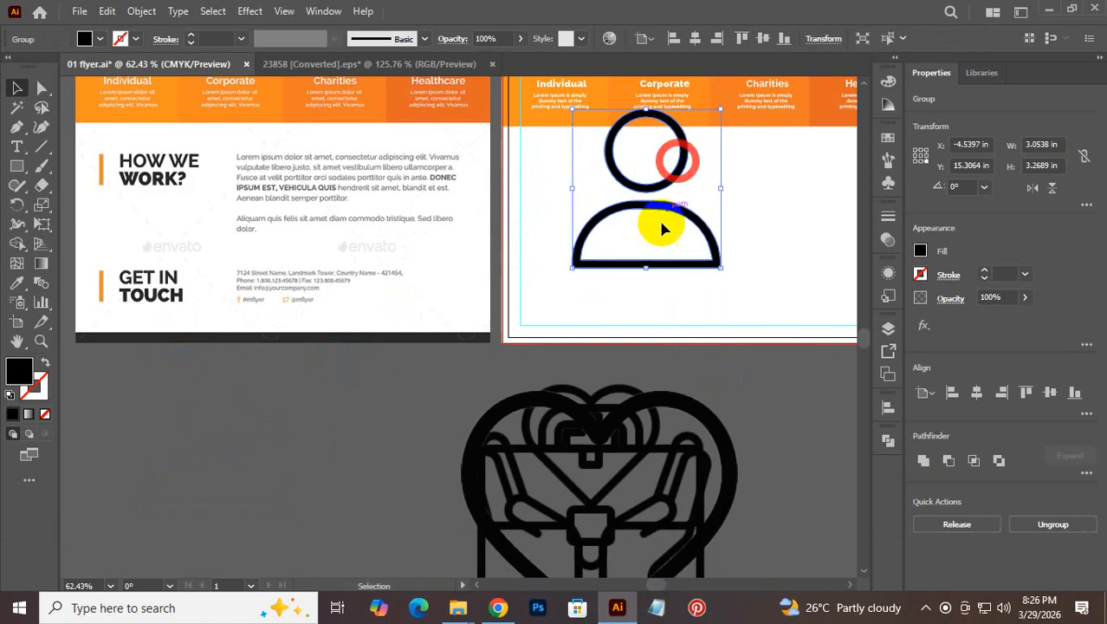
Step: Move the briefcase icon off the stacked icons, Image Trace it, expand the tracing and ungroup it
click(412, 442)
drag(470, 440, 111, 395)
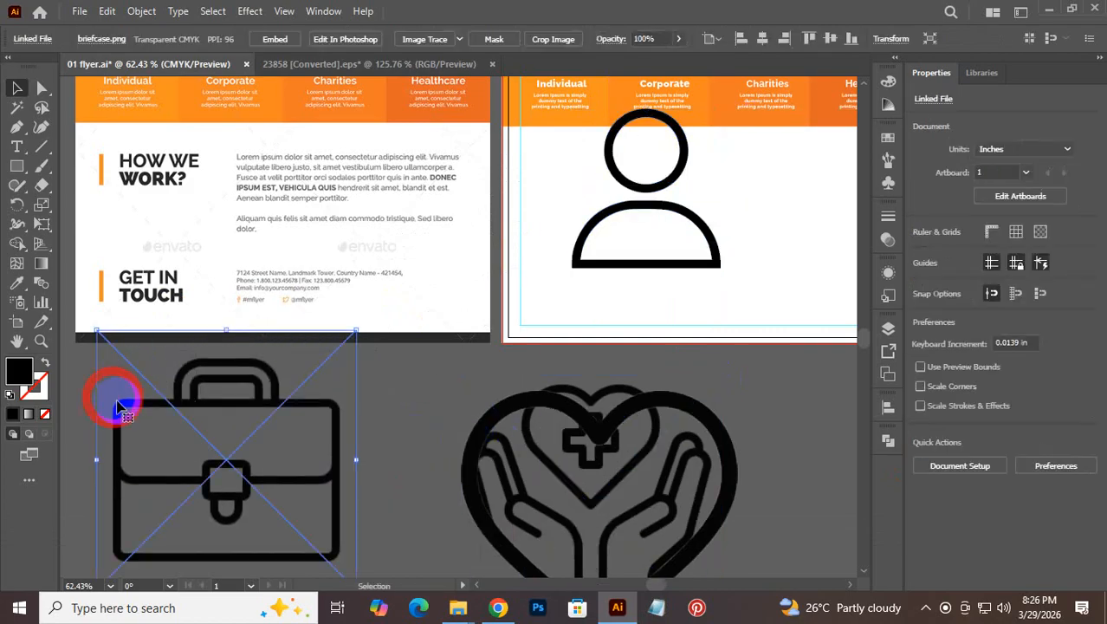
click(430, 40)
click(428, 39)
right_click(251, 387)
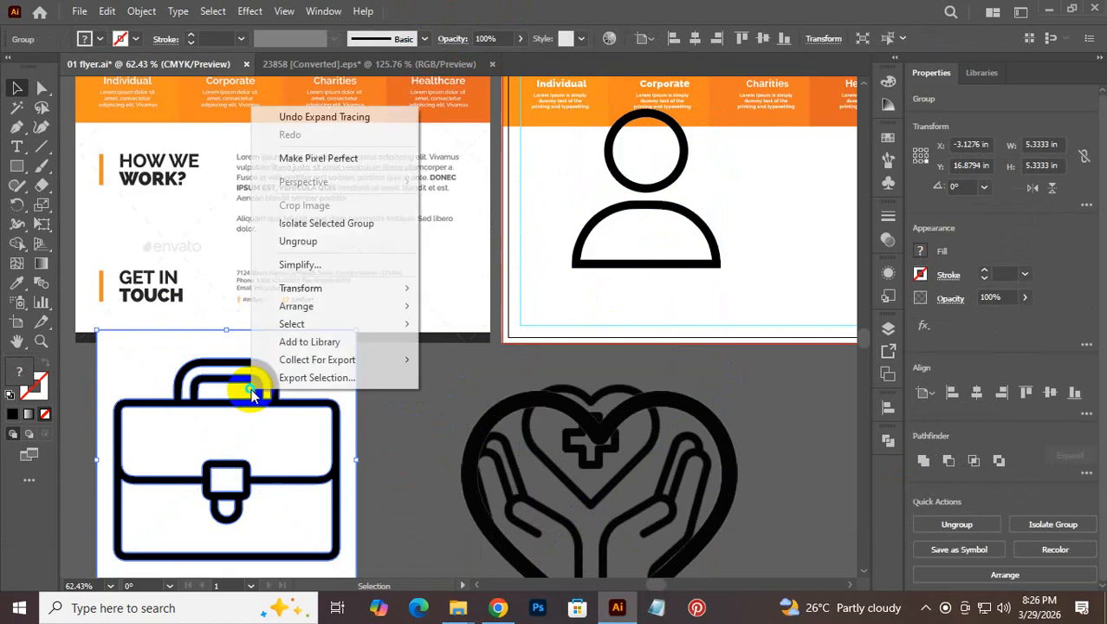
click(322, 243)
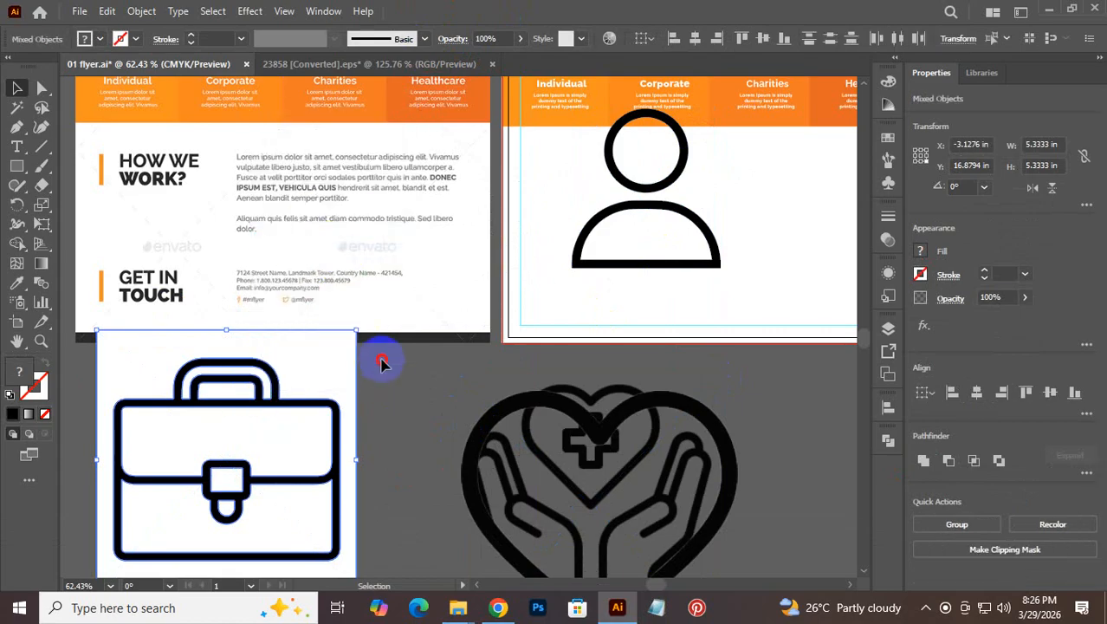
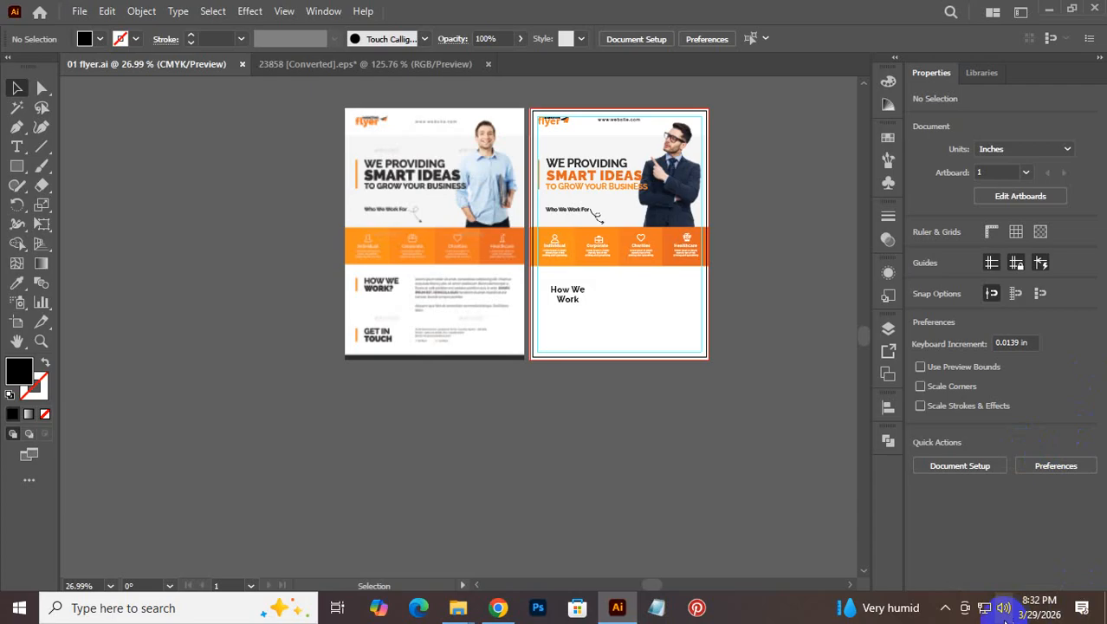
Step: Hide the artboards and draw a black hexagon about 3.45 in wide and 2.99 in tall in the empty space below the flyer
click(24, 171)
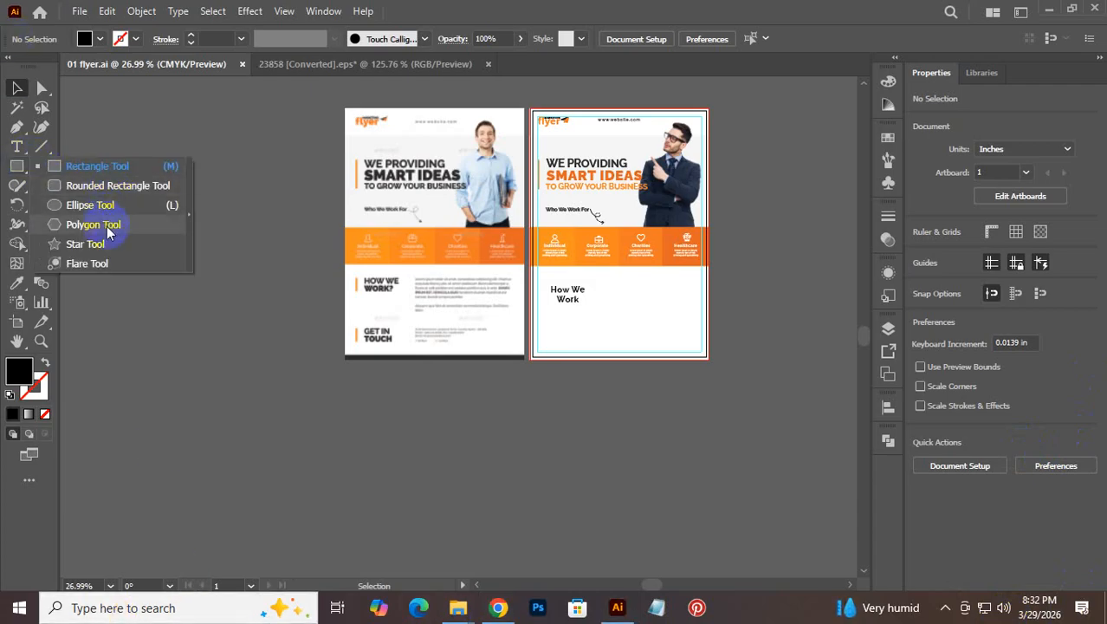
click(108, 227)
key(ctrl+space)
drag(667, 314, 509, 260)
key(ctrl+shift+h)
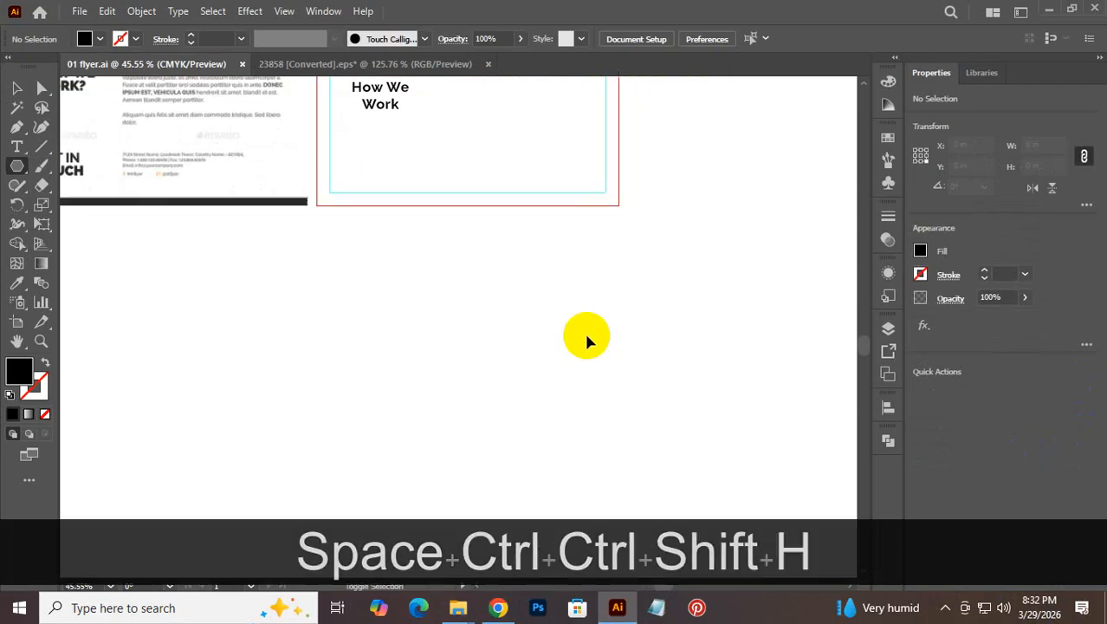
drag(475, 372, 586, 334)
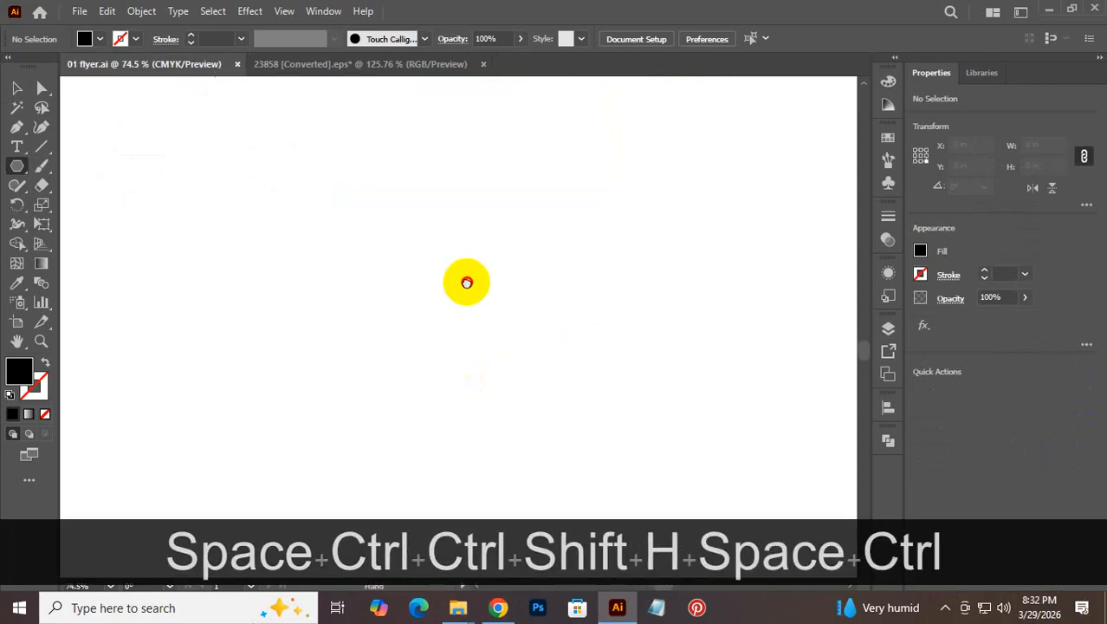
drag(357, 187, 415, 265)
key(space)
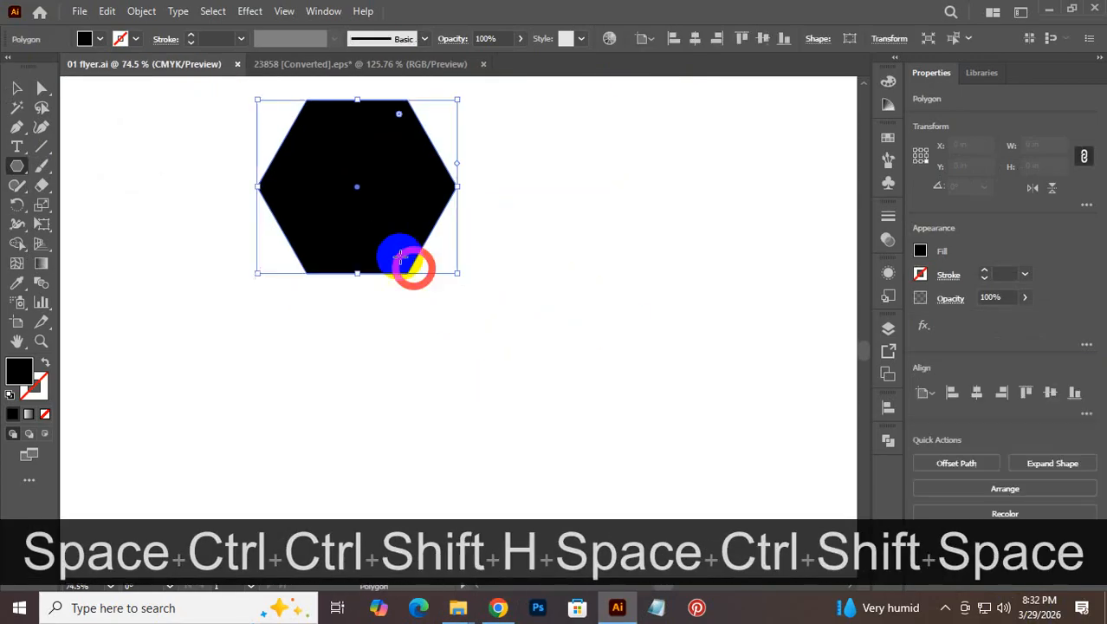
Step: Duplicate the hexagon directly below the original and again to the right, nested between the two with narrow gaps
drag(347, 184, 340, 367)
click(650, 208)
drag(637, 161, 539, 264)
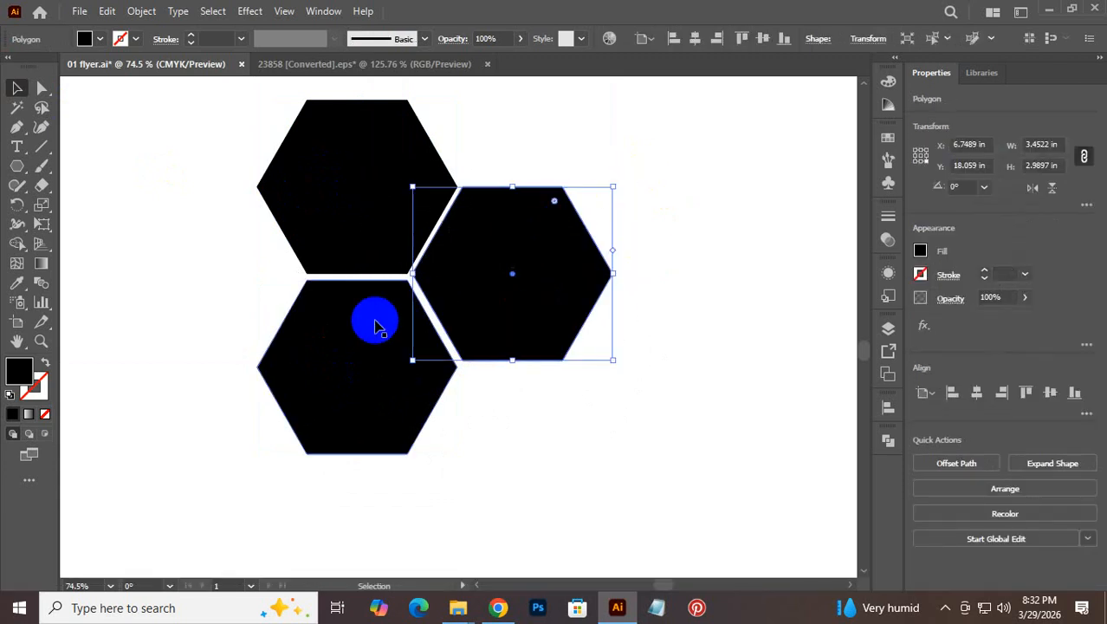
Step: Nudge the lower hexagon up by three increments to narrow the gap beneath the upper one
click(373, 325)
double_click(372, 324)
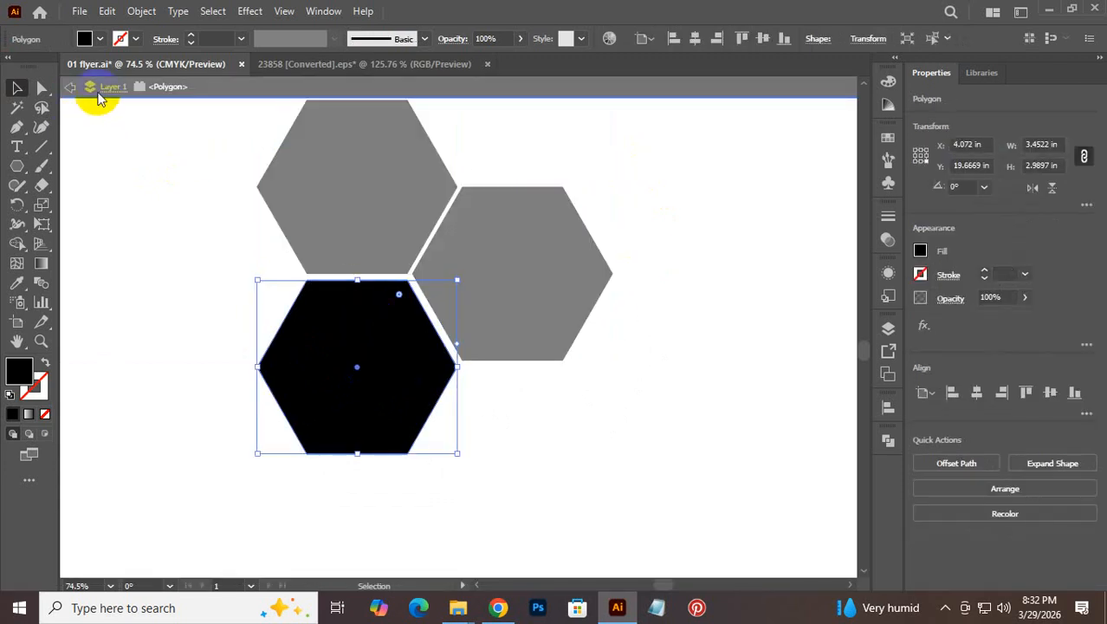
click(72, 91)
click(354, 321)
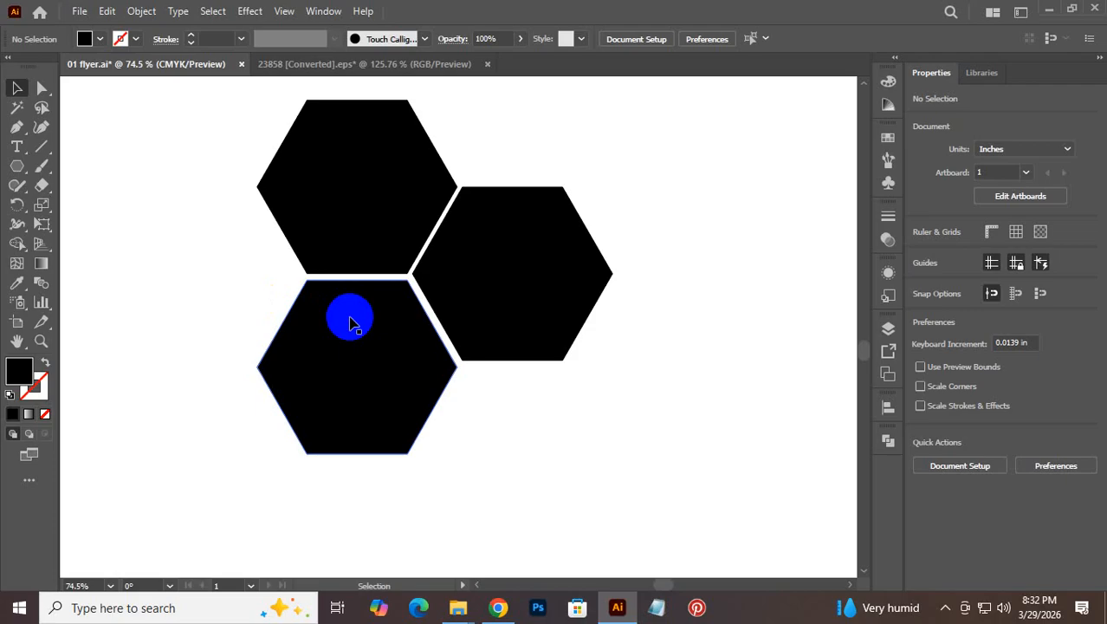
key(Up)
key(Up)
key(Up)
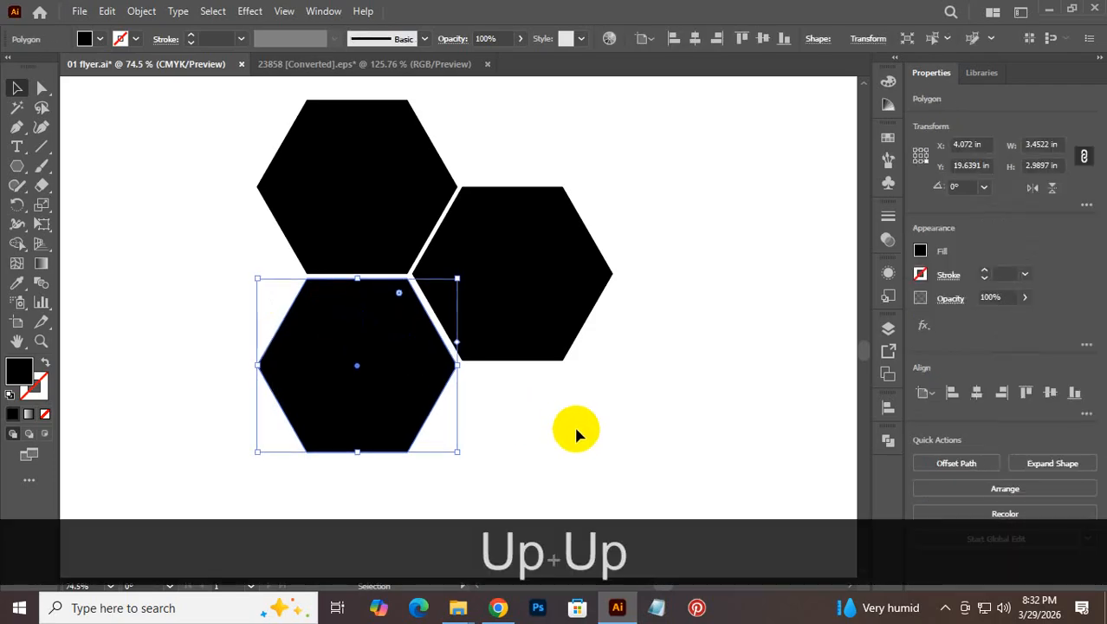
Step: Nudge the right hexagon down by two increments and left by one to even out its gaps
click(608, 387)
click(549, 302)
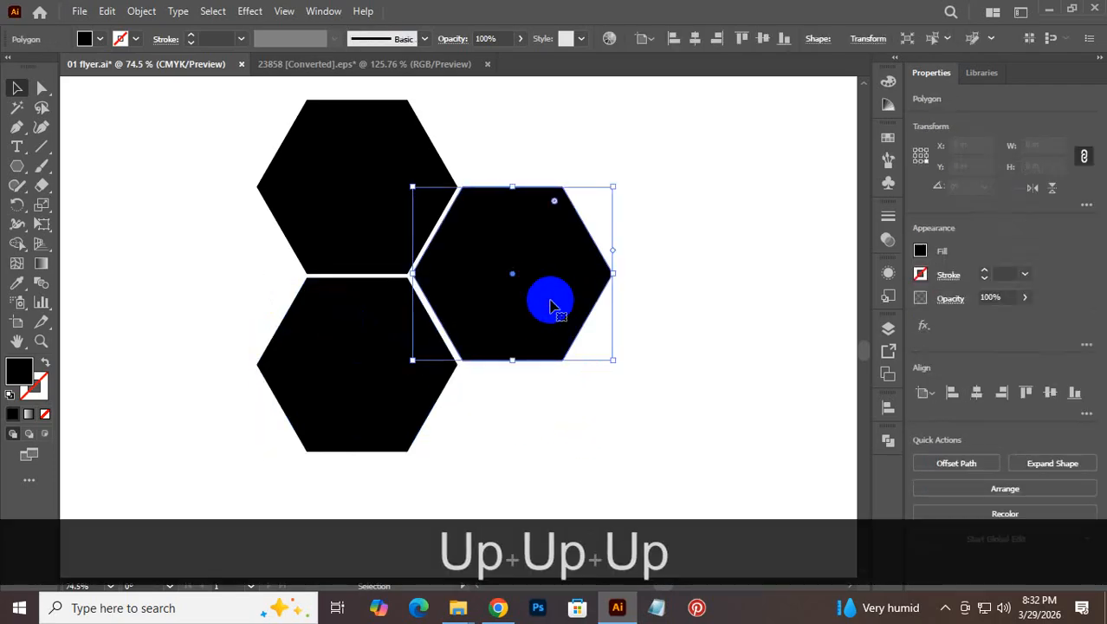
key(Down)
key(Down)
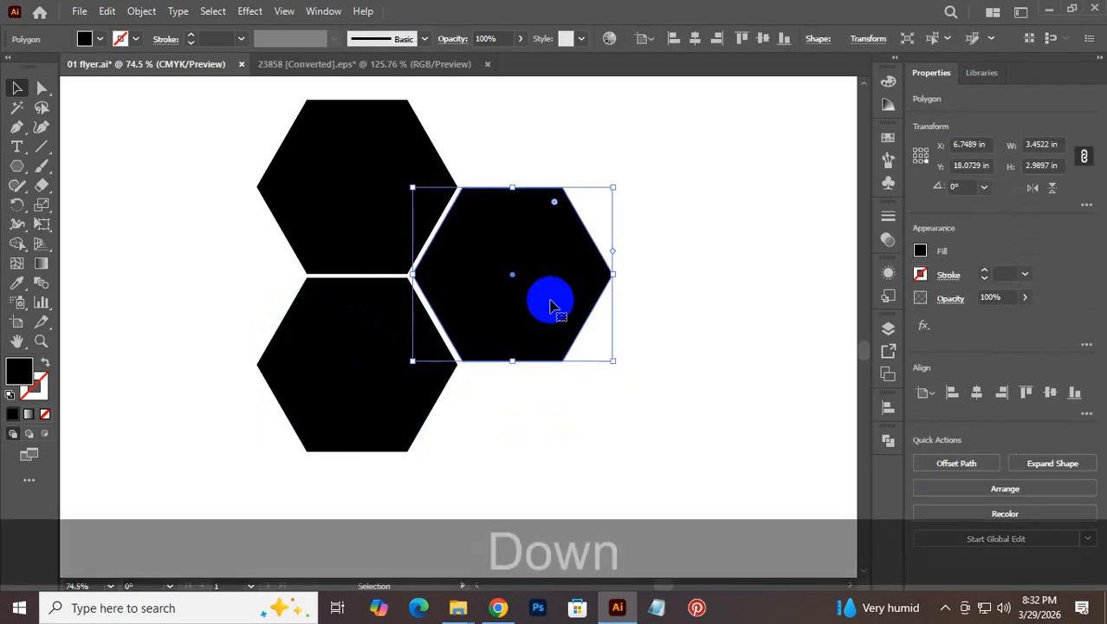
click(523, 408)
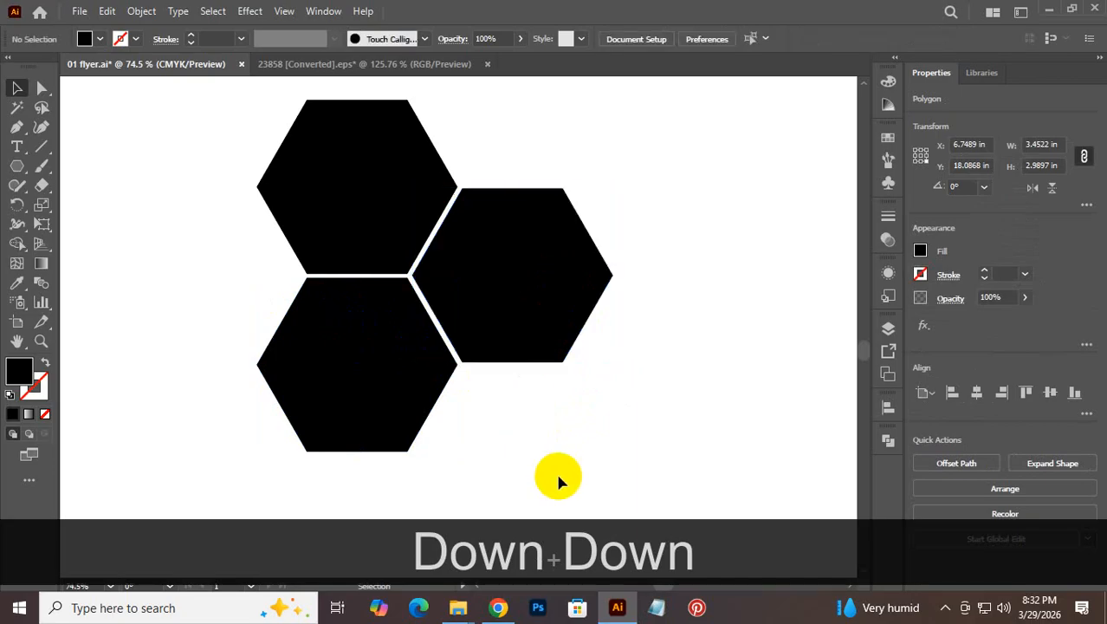
click(585, 281)
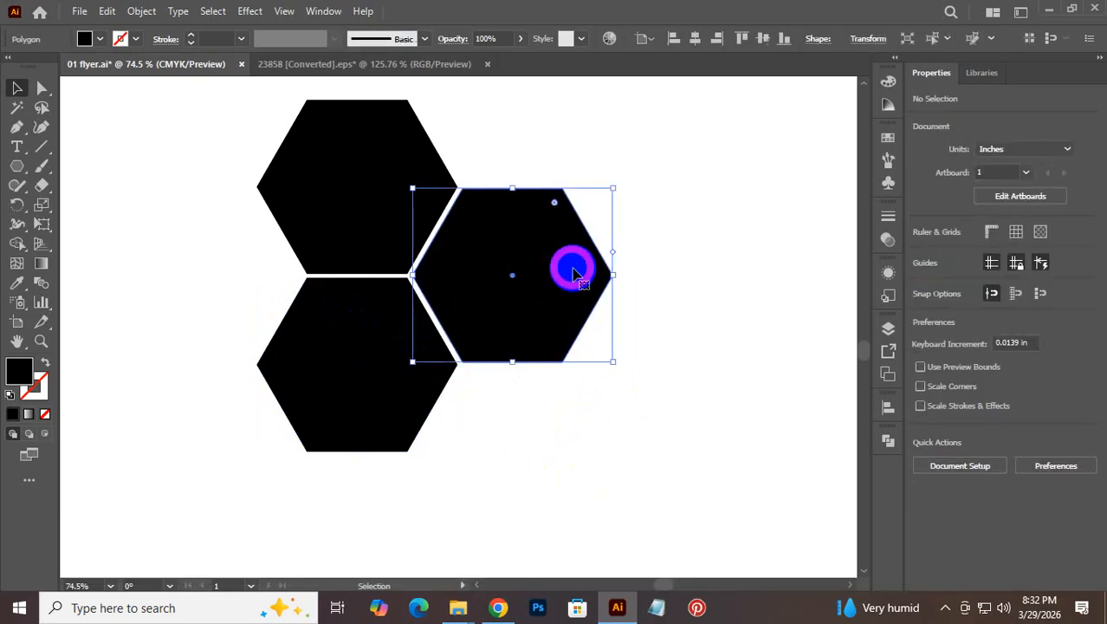
key(Left)
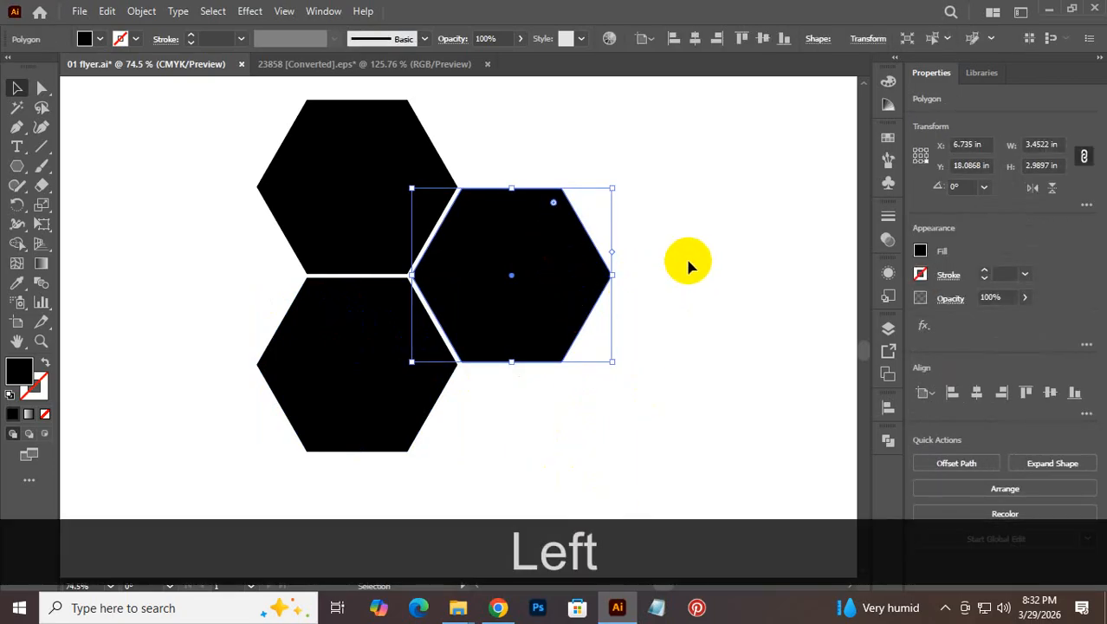
Step: Copy the right hexagon to the left side of the cluster and combine all four hexagons into one compound path
click(685, 256)
drag(509, 289, 200, 279)
drag(159, 149, 559, 449)
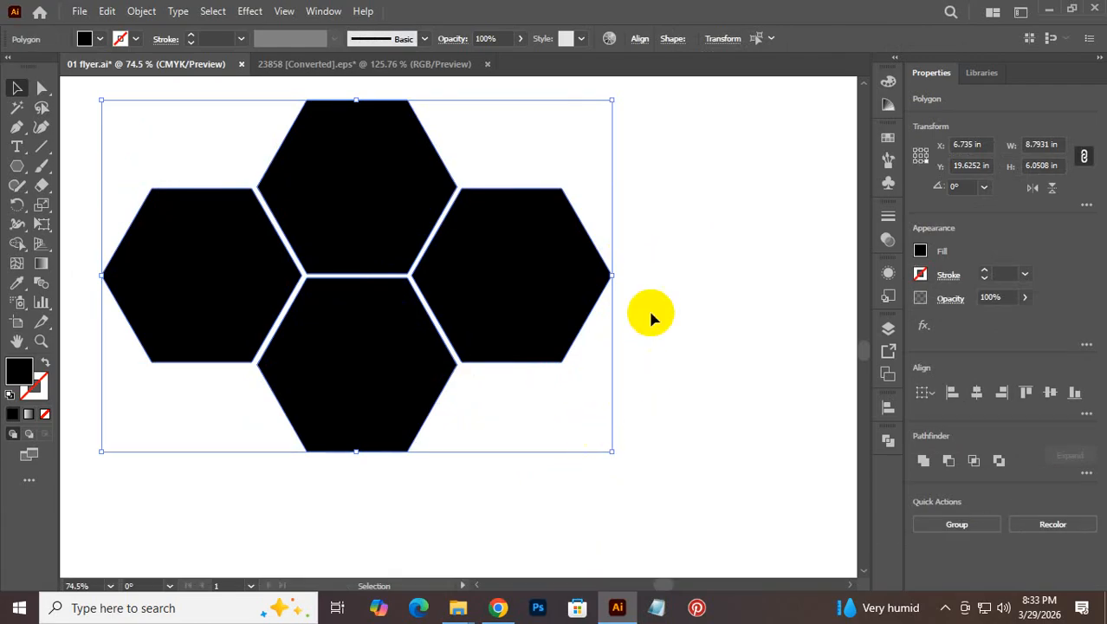
click(113, 13)
click(139, 11)
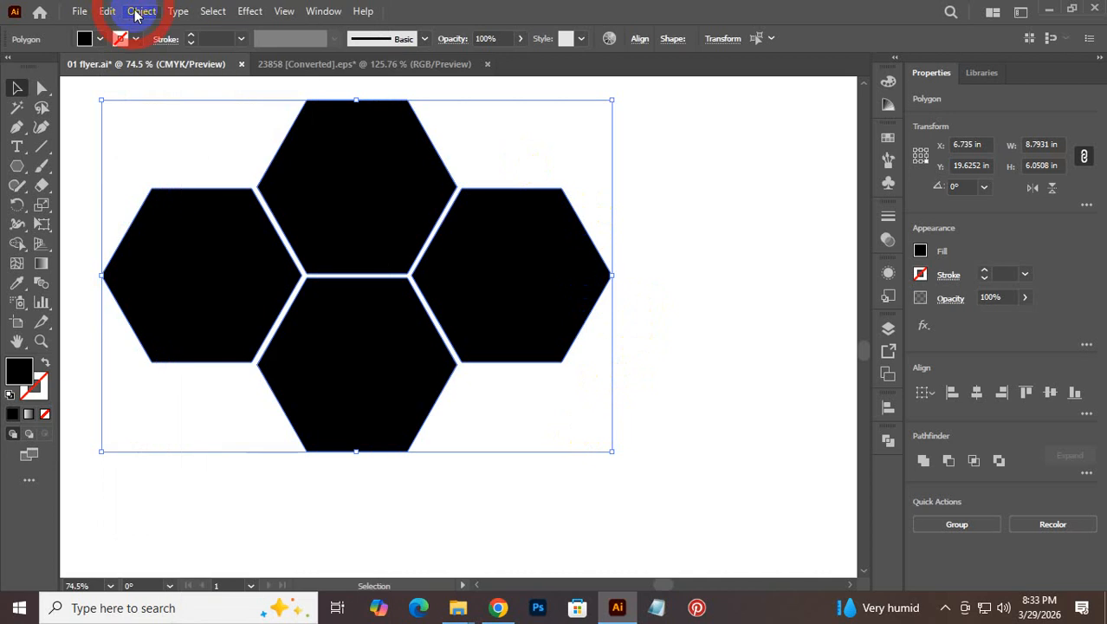
click(140, 11)
mouse_move(198, 562)
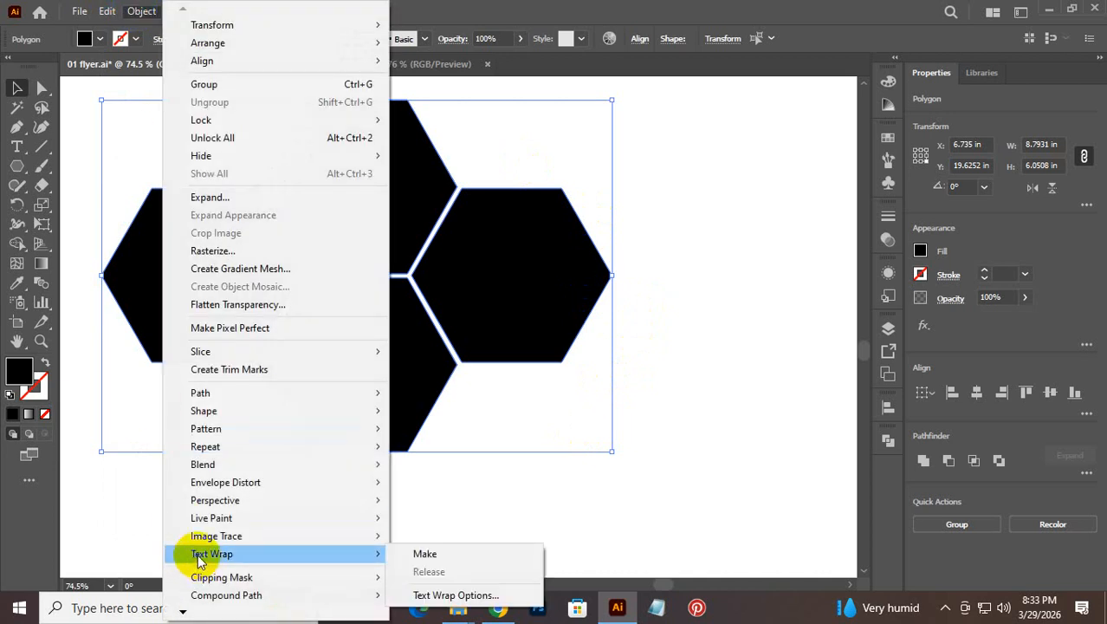
mouse_move(265, 581)
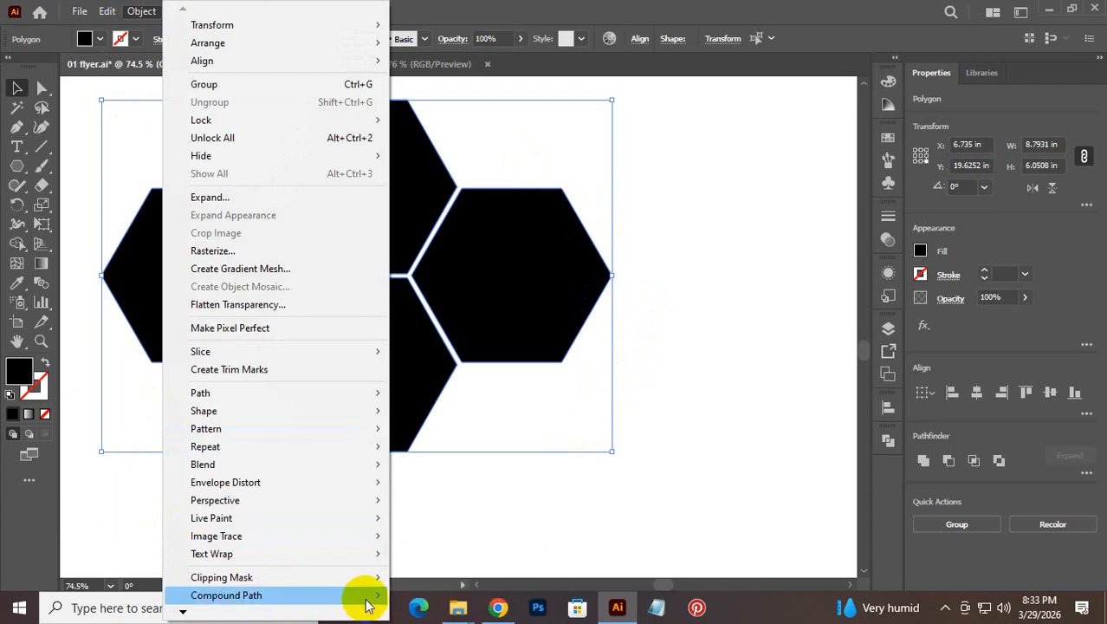
click(524, 581)
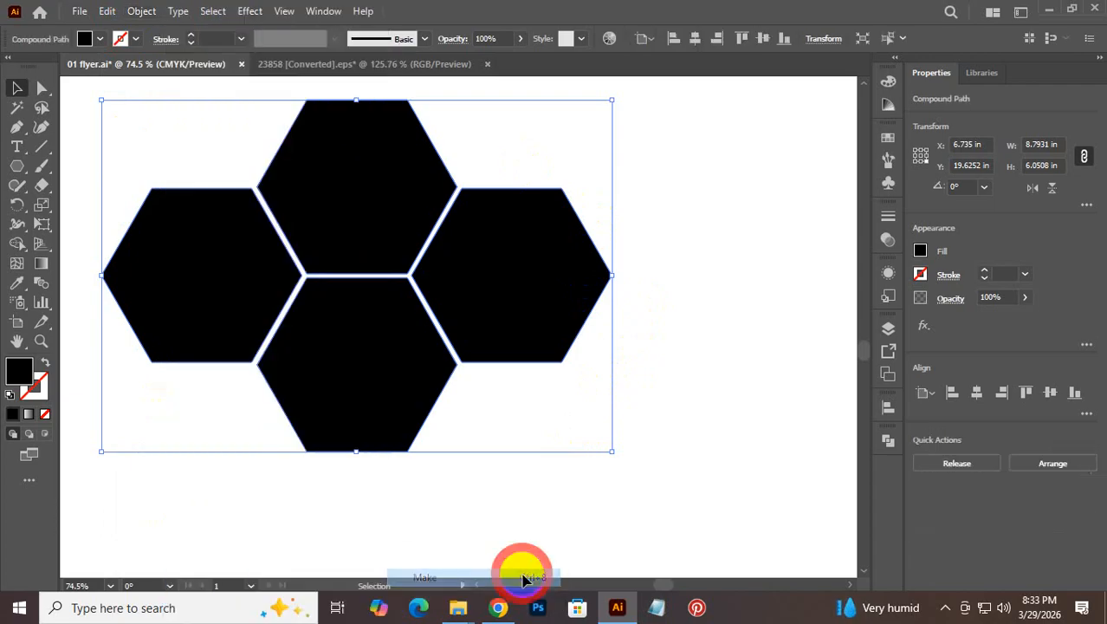
Step: Move the hexagon compound path slightly right and down as one object
click(724, 280)
drag(391, 180, 425, 197)
mouse_move(408, 240)
mouse_down()
mouse_move(408, 283)
mouse_move(388, 244)
mouse_move(412, 248)
mouse_up()
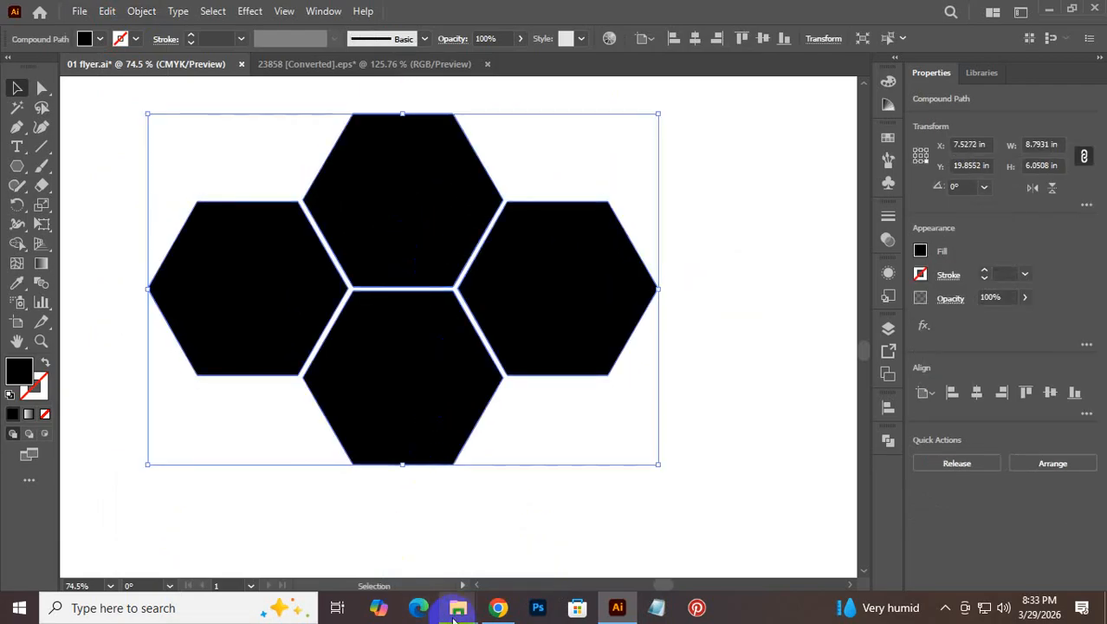
Step: Place the portrait photo of the young woman wearing a towel from the Downloads folder into the flyer document
mouse_move(456, 619)
click(483, 458)
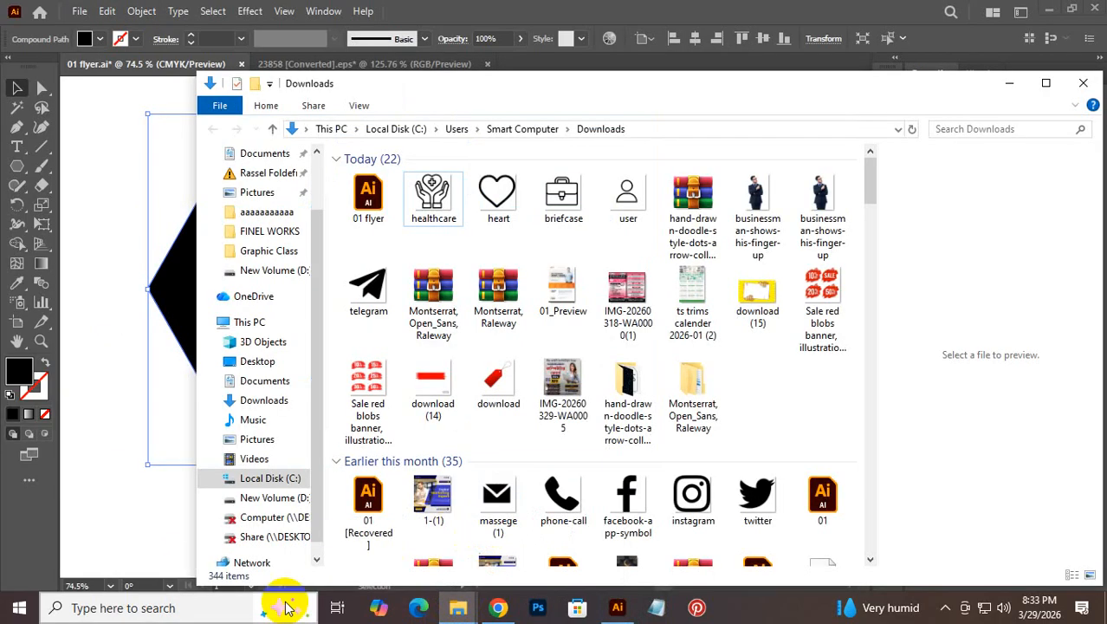
scroll(548, 479, down, 10)
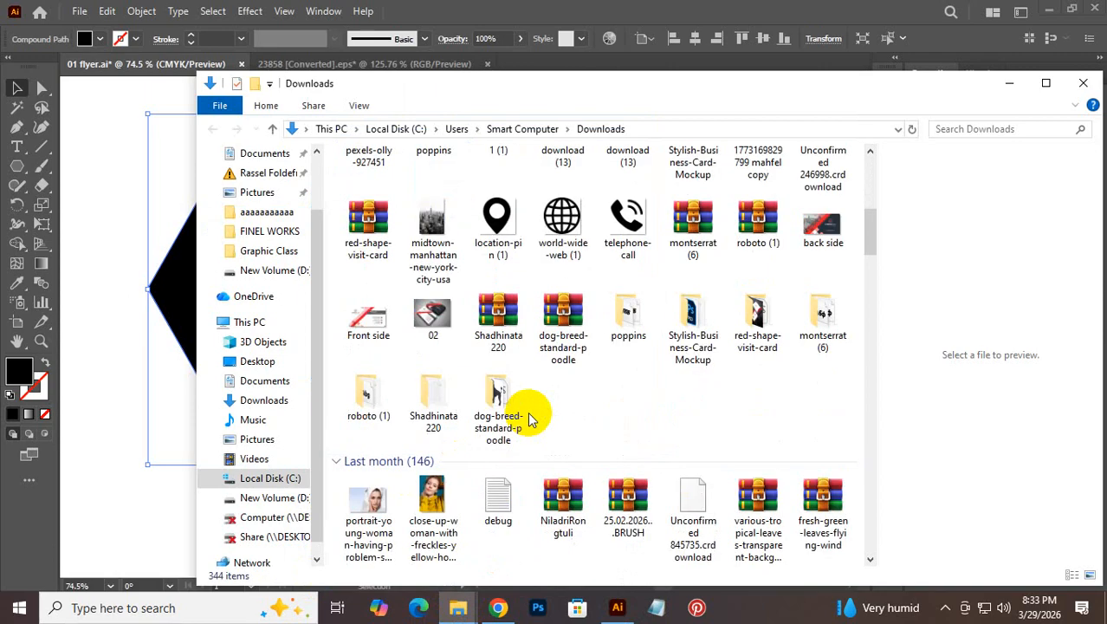
drag(371, 518, 208, 520)
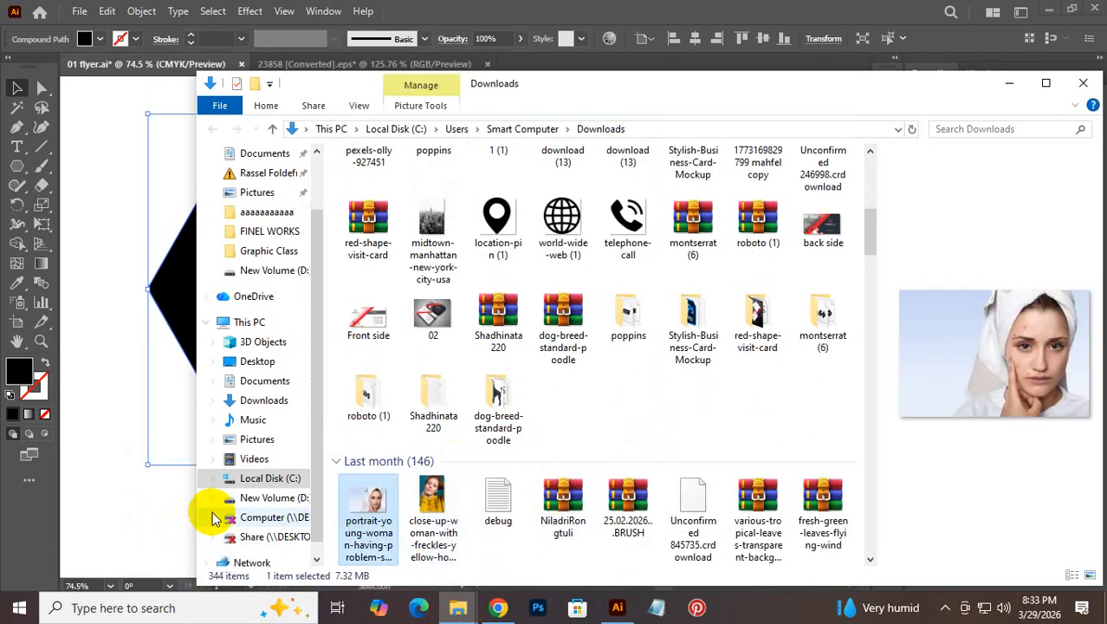
drag(368, 501, 108, 362)
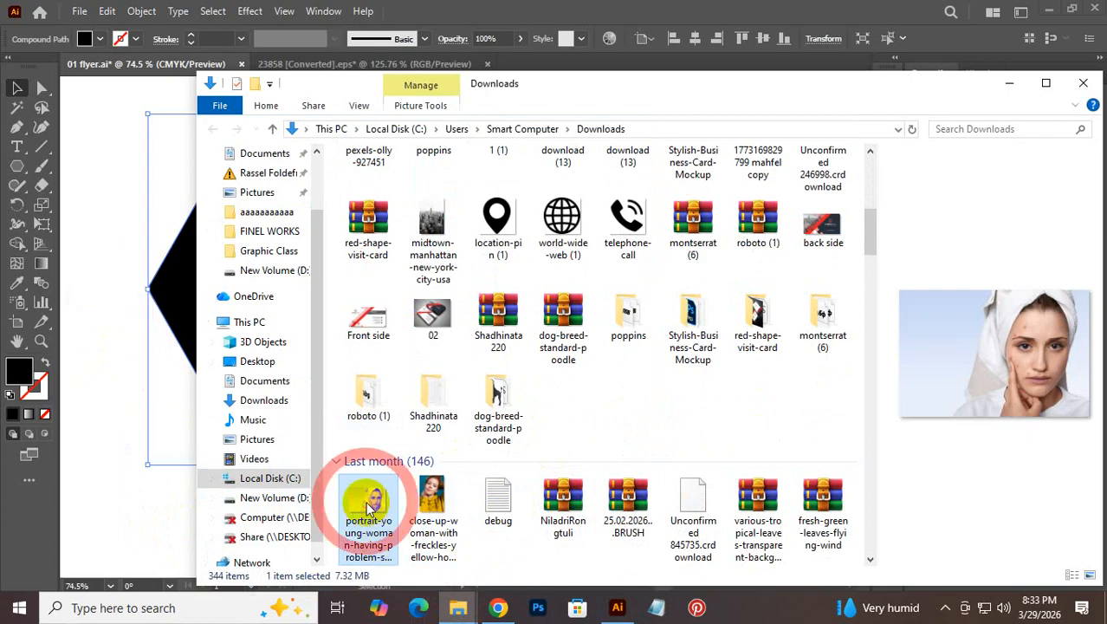
drag(369, 511, 762, 408)
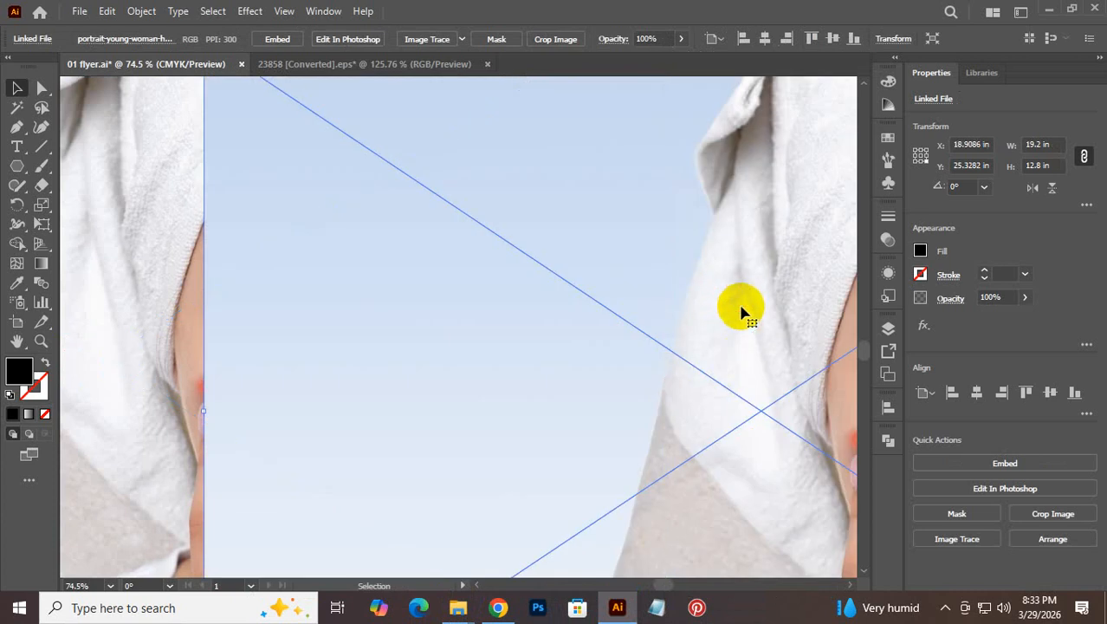
Step: Delete the surplus copies of the placed portrait photo, keeping only the one over the hexagons
key(ctrl+alt+space)
drag(738, 315, 393, 423)
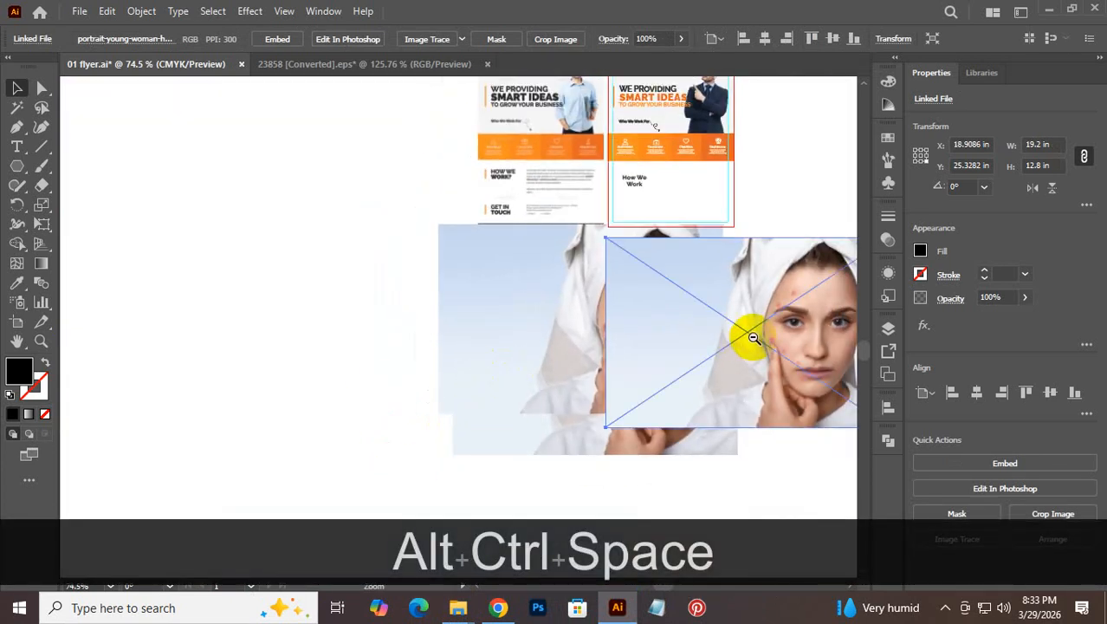
ctrl+alt+click(763, 327)
click(762, 331)
key(Delete)
drag(605, 273, 506, 316)
key(Delete)
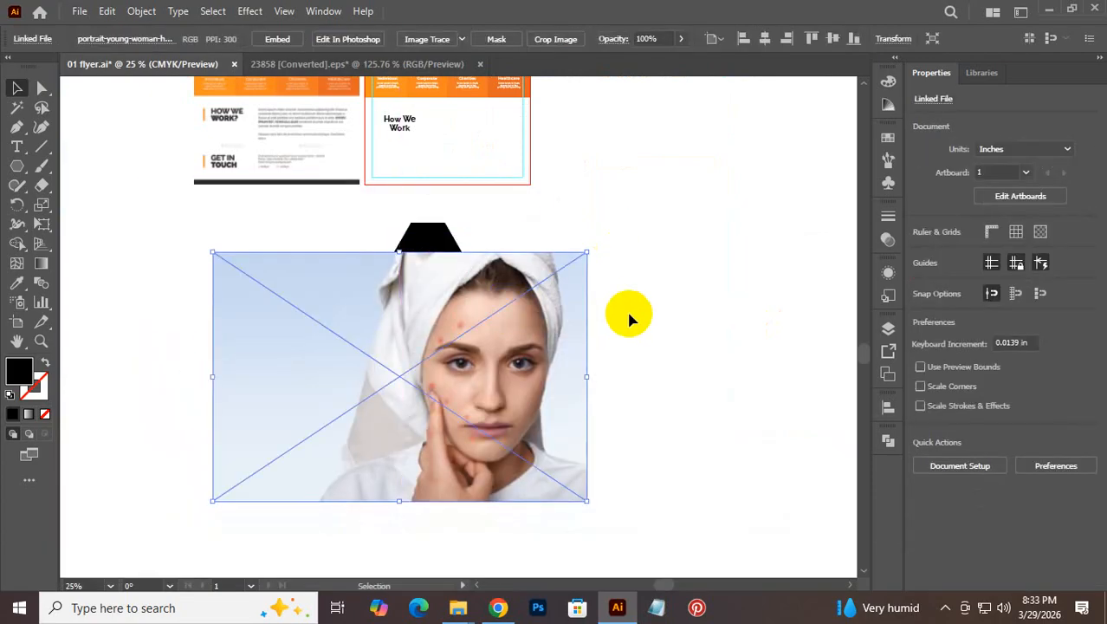
Step: Scale the portrait photo down proportionally to about 14.5 in wide and bring the hexagon compound path to the front
drag(587, 252, 574, 281)
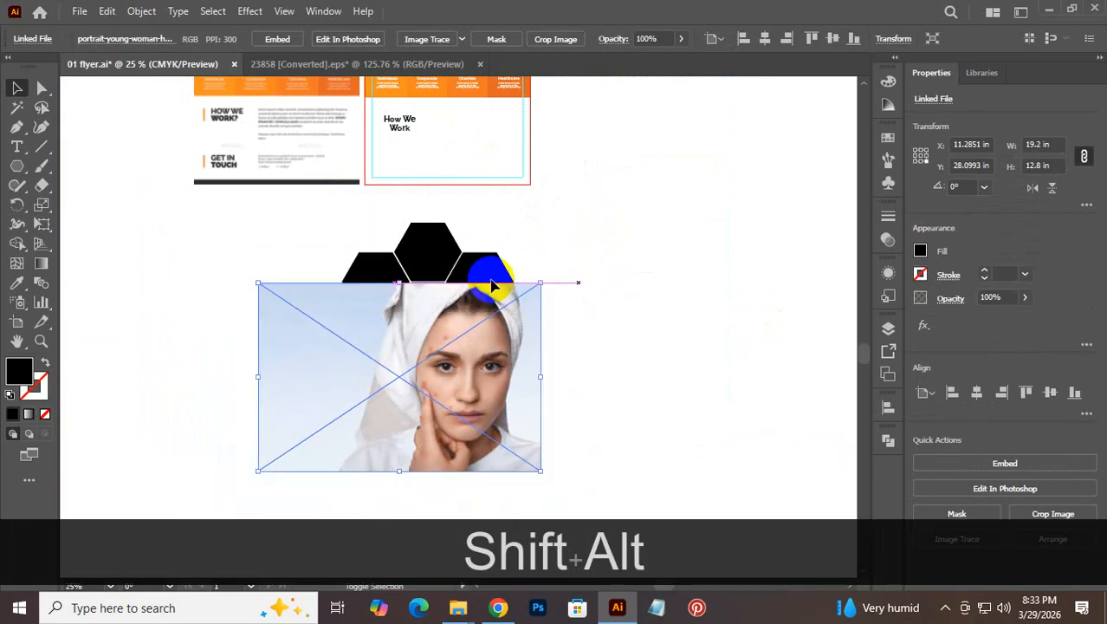
right_click(416, 237)
mouse_move(535, 421)
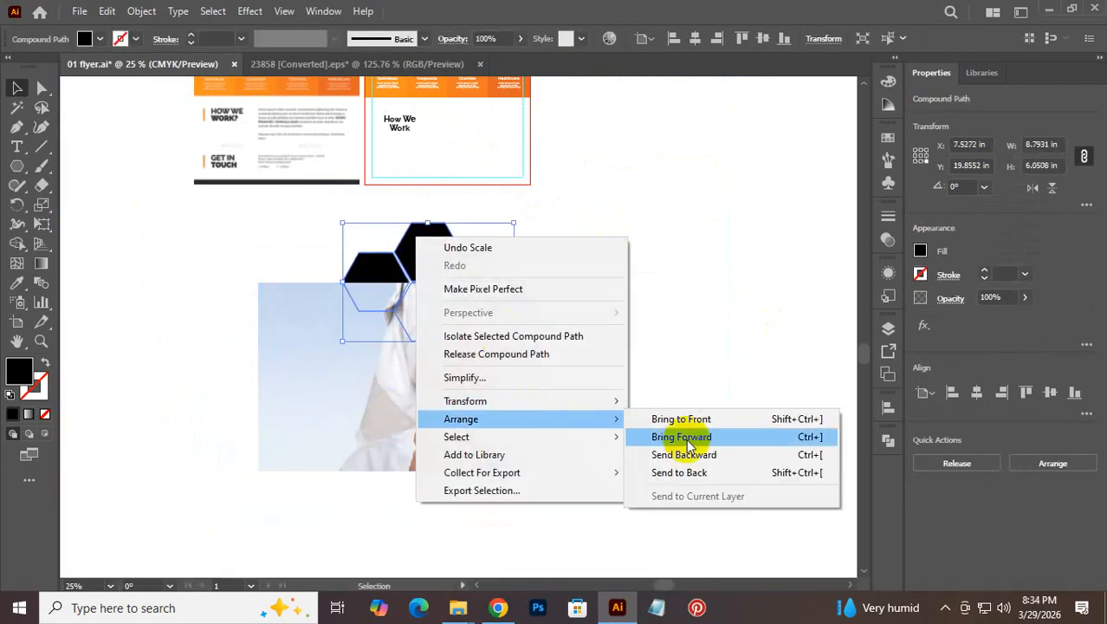
click(710, 419)
Step: Move the portrait photo behind the hexagons and scale it proportionally to about 10.1 by 6.7 in so it still covers them
drag(447, 425, 522, 250)
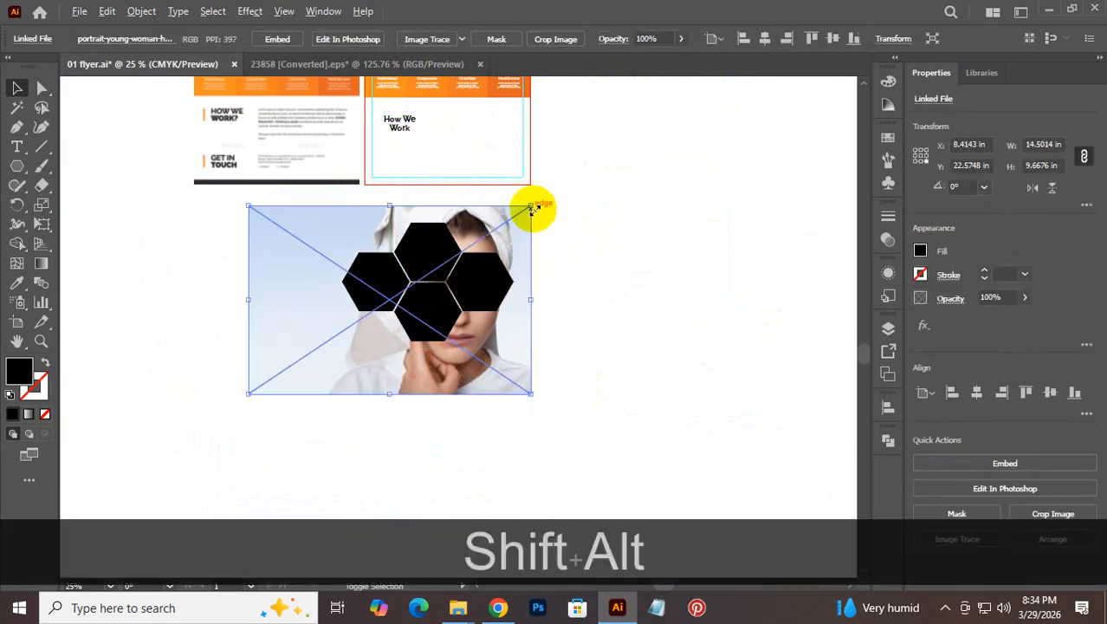
mouse_move(531, 203)
mouse_down()
mouse_move(524, 223)
mouse_move(545, 208)
mouse_up()
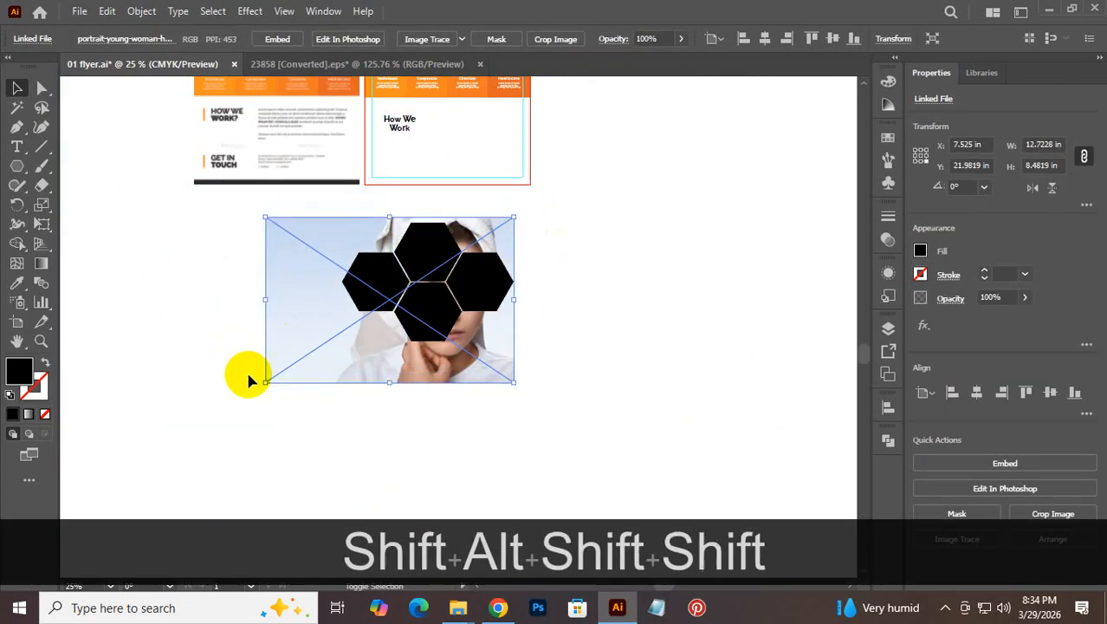
drag(266, 381, 315, 351)
click(625, 305)
drag(397, 371, 543, 411)
drag(505, 329, 519, 415)
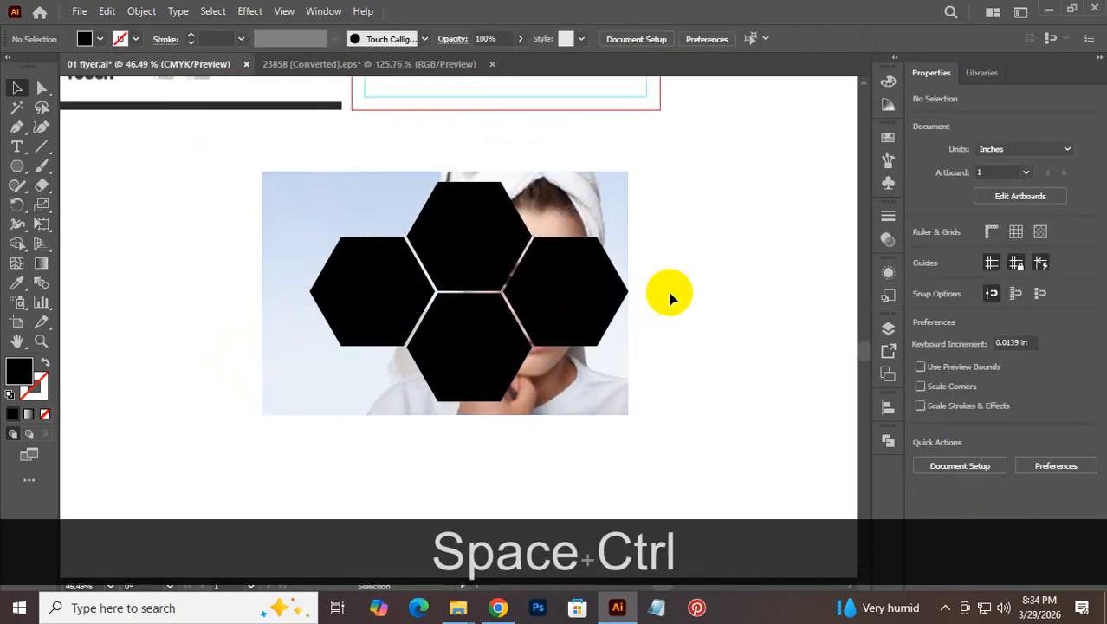
drag(692, 253, 264, 420)
click(425, 310)
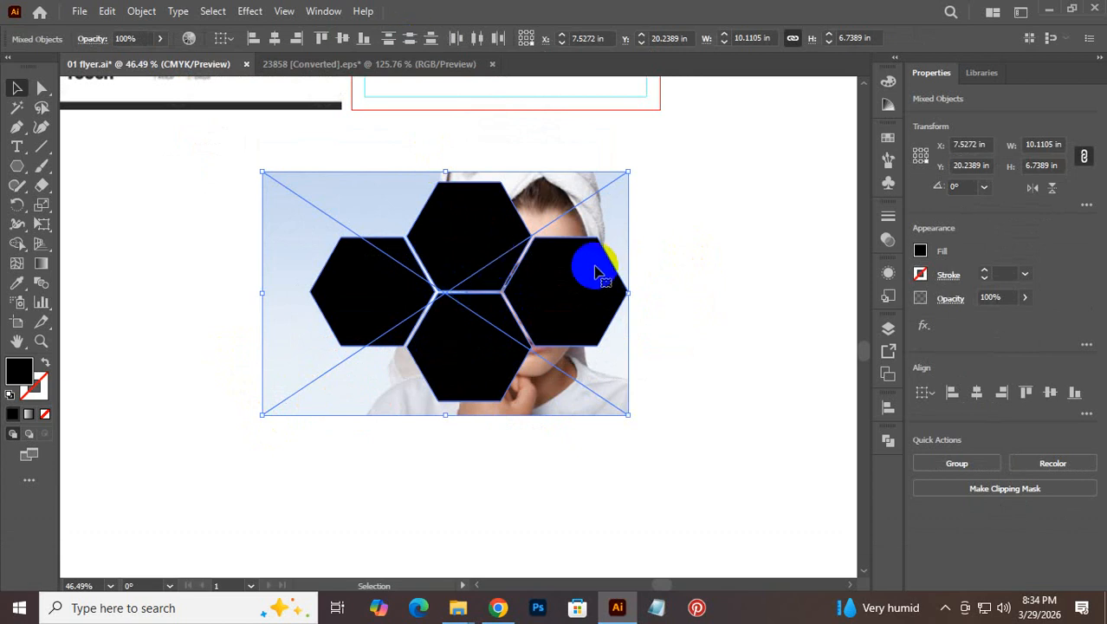
click(711, 215)
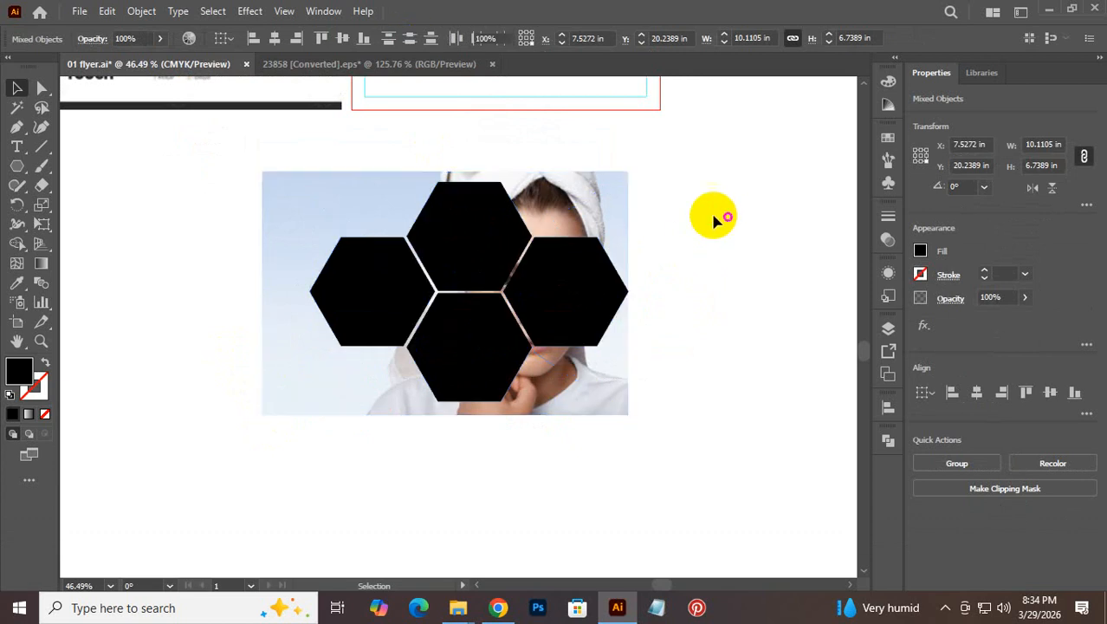
Step: Embed the linked portrait photo in the document
click(284, 189)
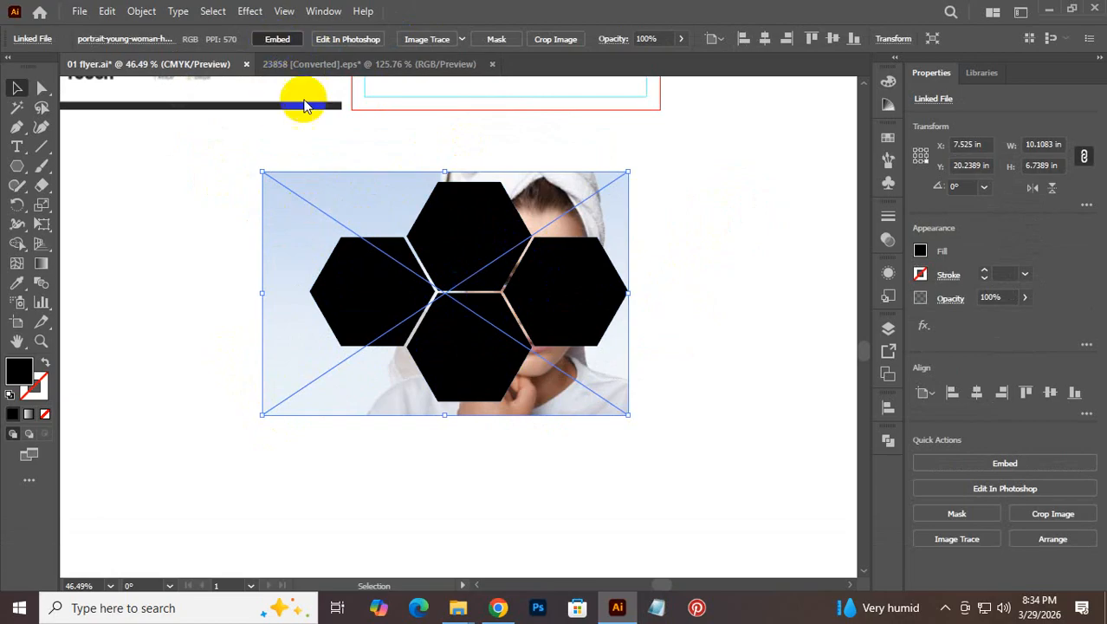
click(277, 39)
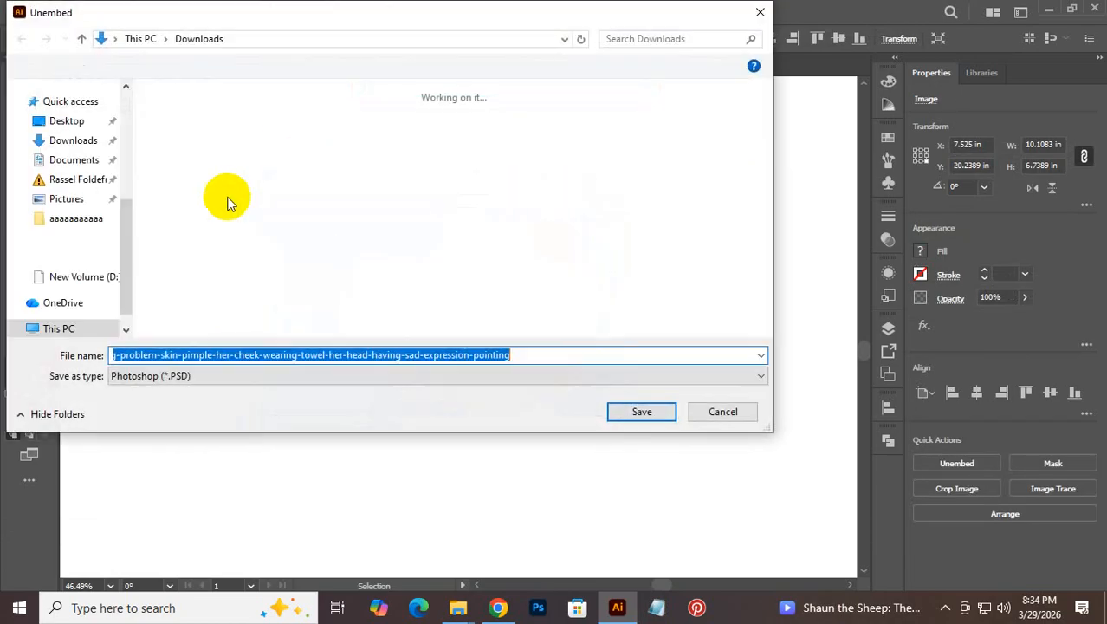
click(718, 416)
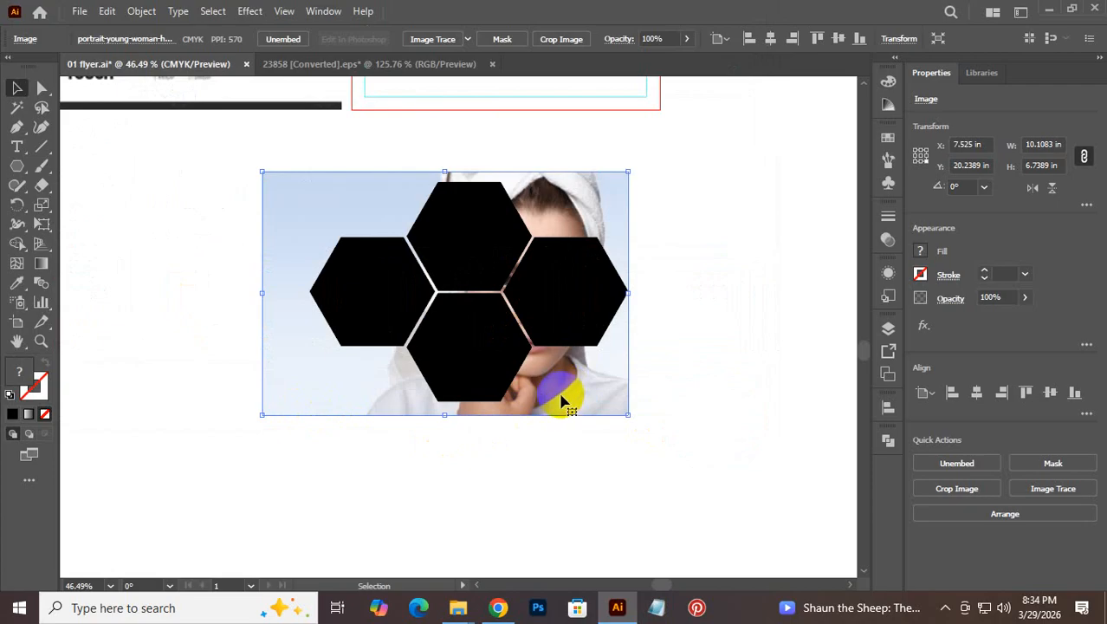
Step: Make a clipping mask from the hexagon compound path and the portrait photo
click(680, 272)
drag(704, 197, 354, 475)
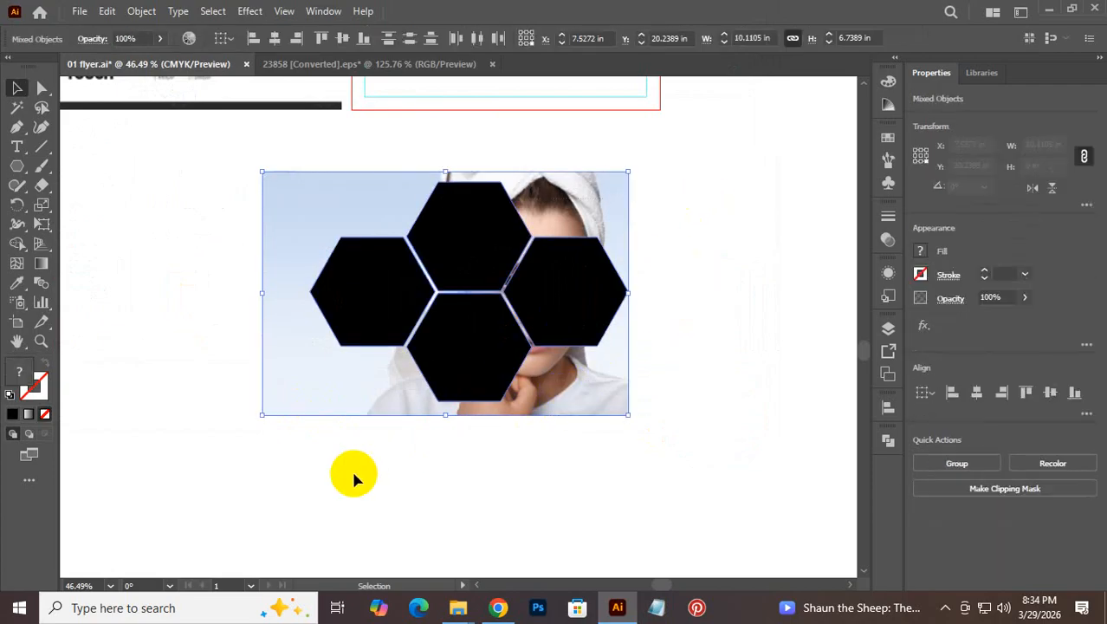
right_click(424, 276)
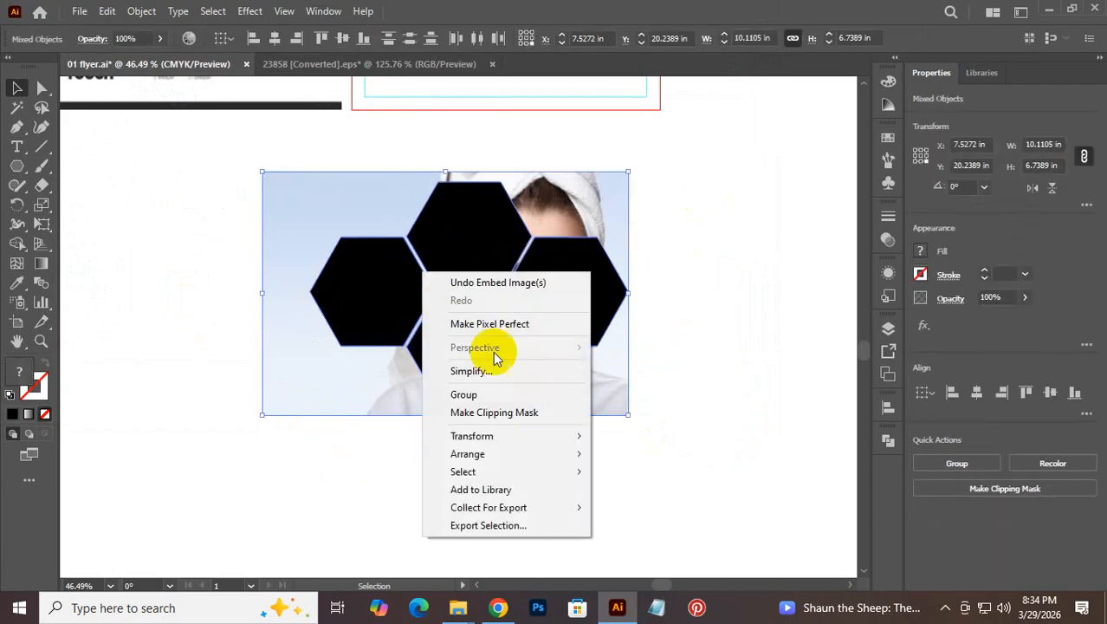
click(525, 414)
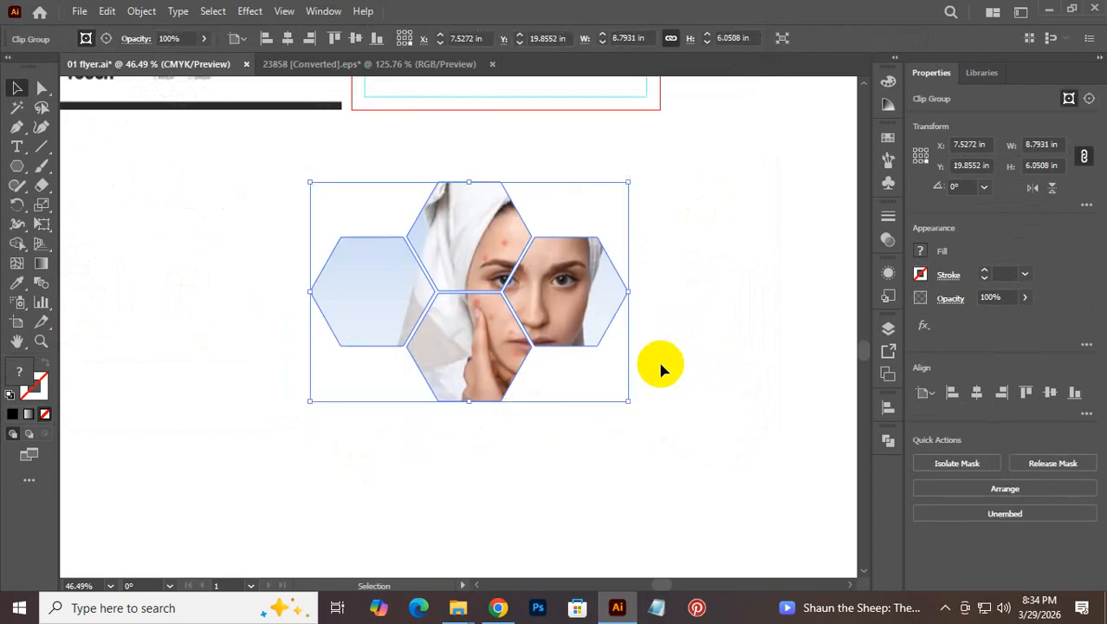
click(681, 317)
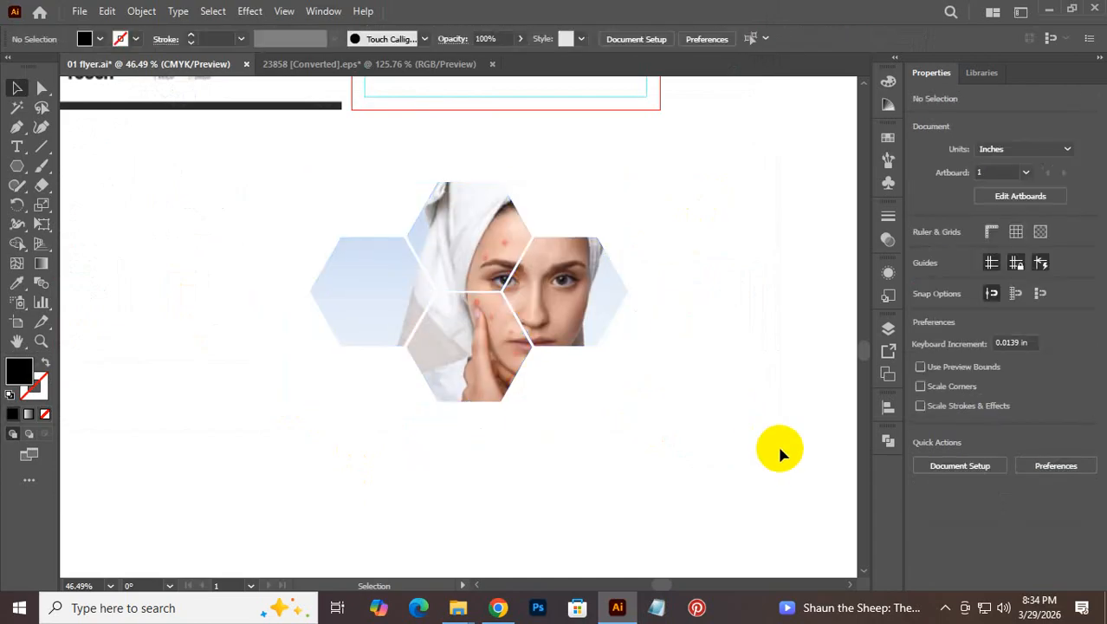
click(140, 11)
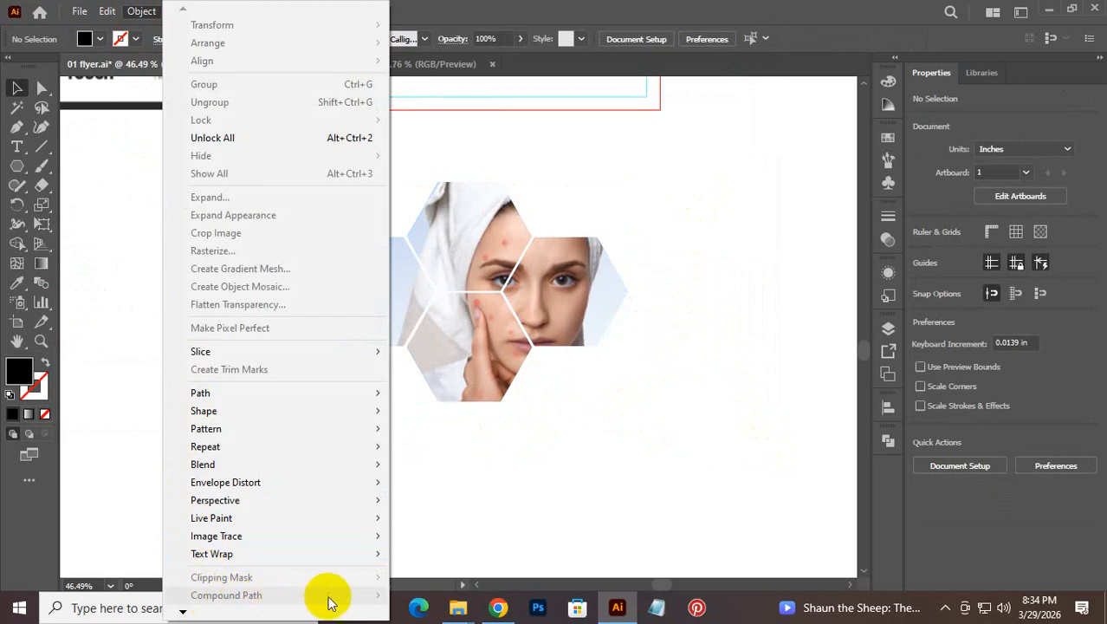
click(563, 274)
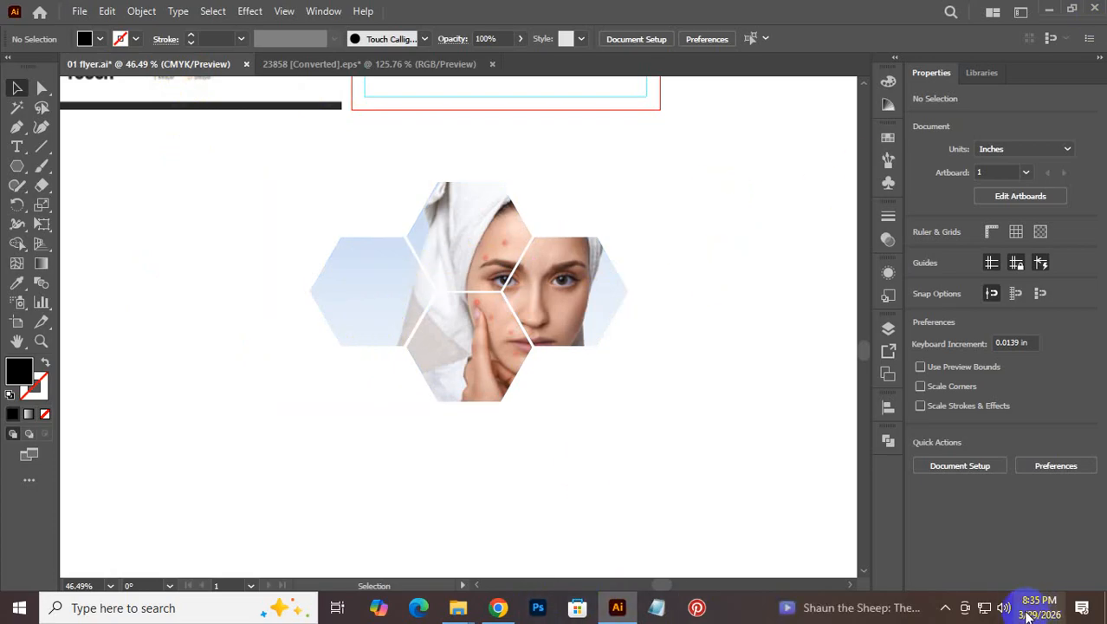
click(947, 611)
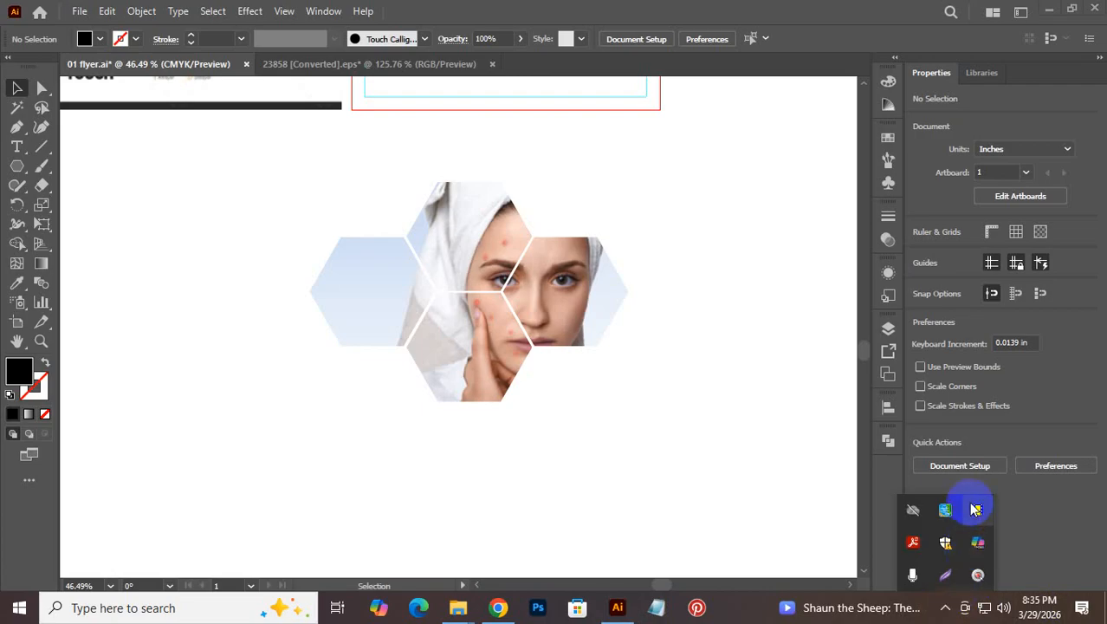